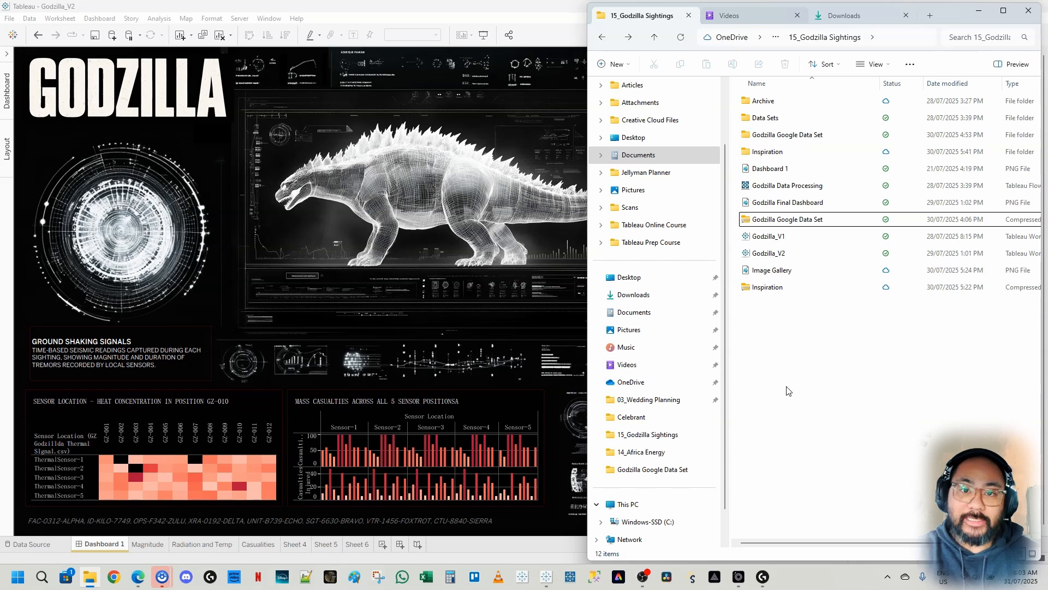
Show the extraction option for the zipped Godzilla Google Data Set, and open the unzipped folder of the same name.
{"action": "left_click", "coordinate": [755, 222]}
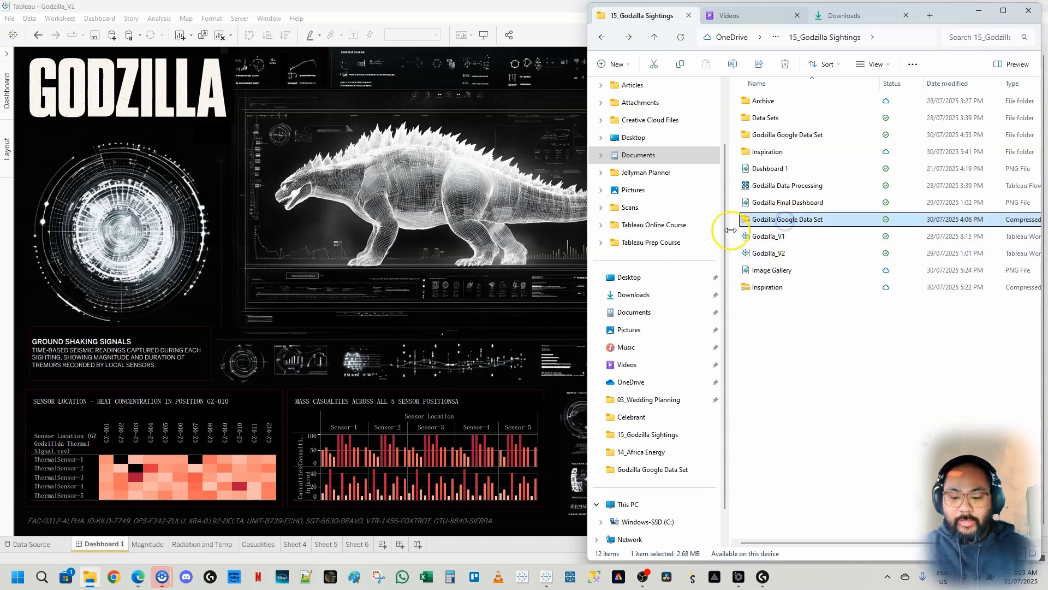
{"action": "scroll", "coordinate": [805, 252], "scroll_direction": "up", "scroll_amount": 1}
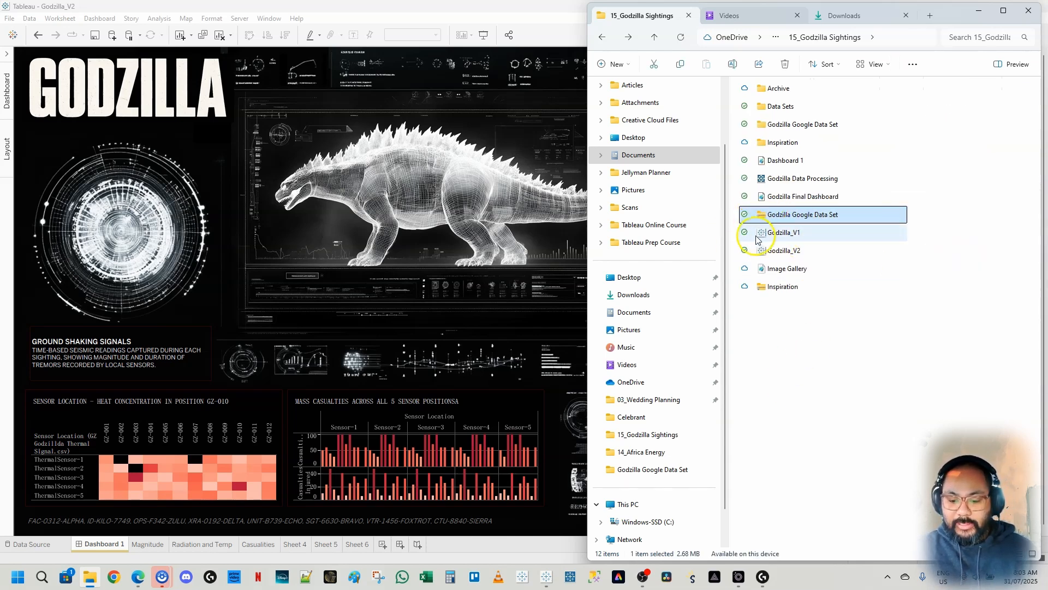
{"action": "right_click", "coordinate": [790, 214]}
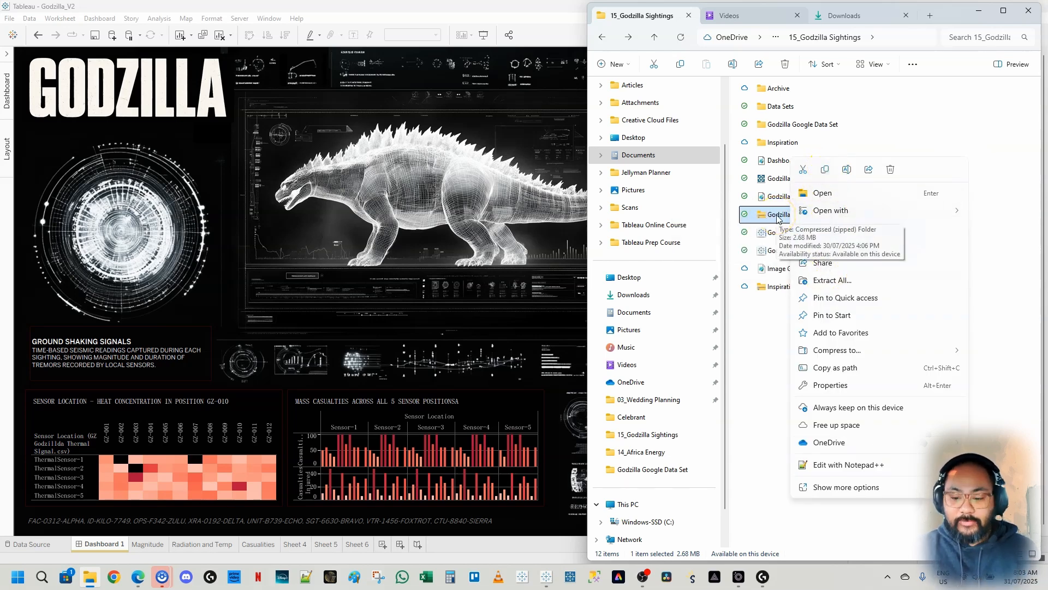
{"action": "left_click", "coordinate": [848, 284]}
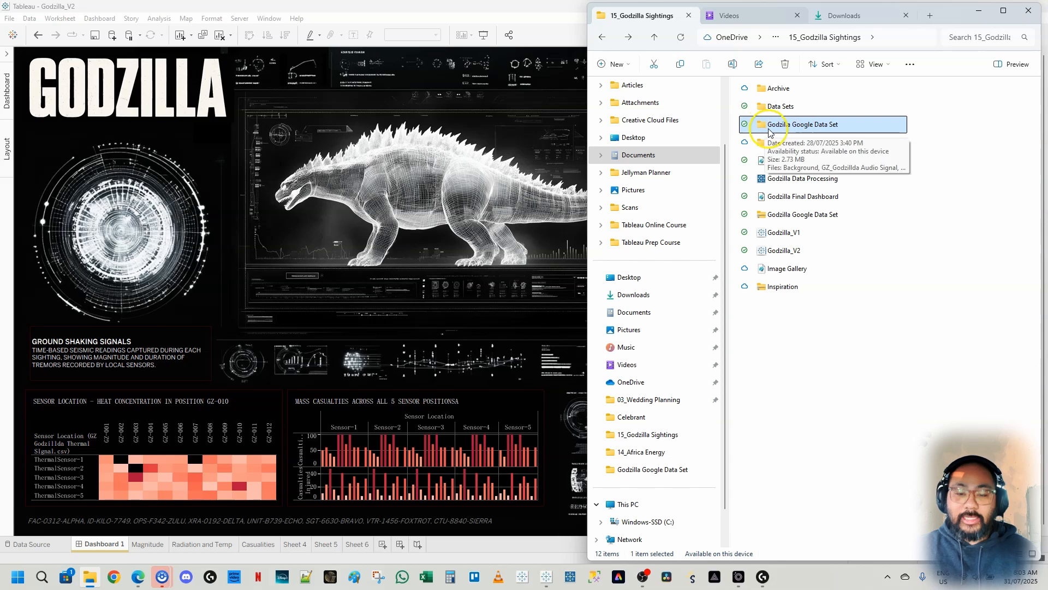
{"action": "left_click", "coordinate": [797, 125]}
{"action": "double_click", "coordinate": [797, 124]}
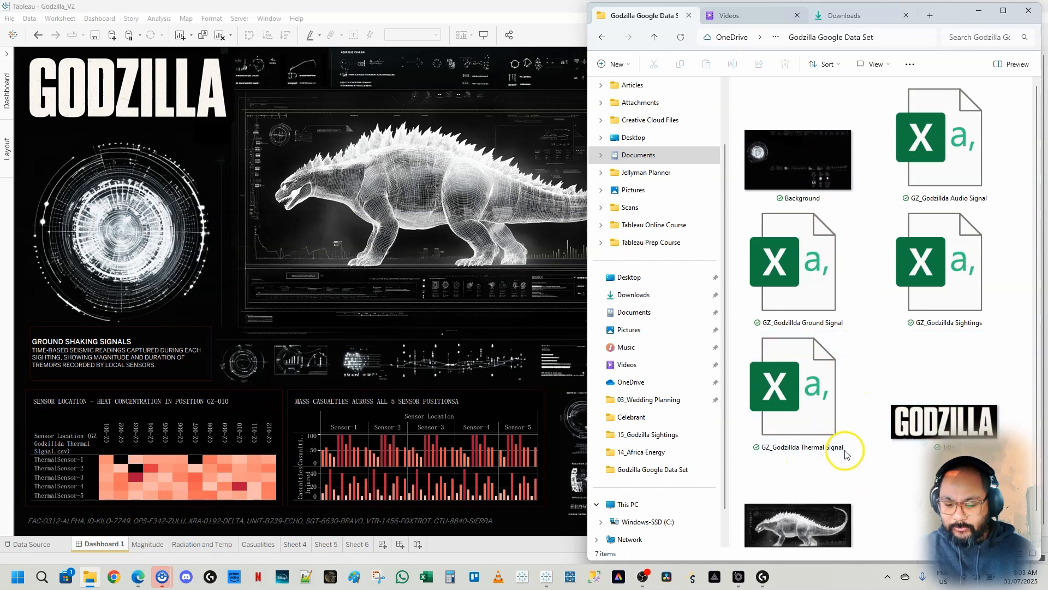
Select the Background, Title and Wireframe images in the data set folder.
{"action": "left_click", "coordinate": [780, 141]}
{"action": "left_click", "coordinate": [923, 407]}
{"action": "left_click", "coordinate": [845, 528], "text": "ctrl"}
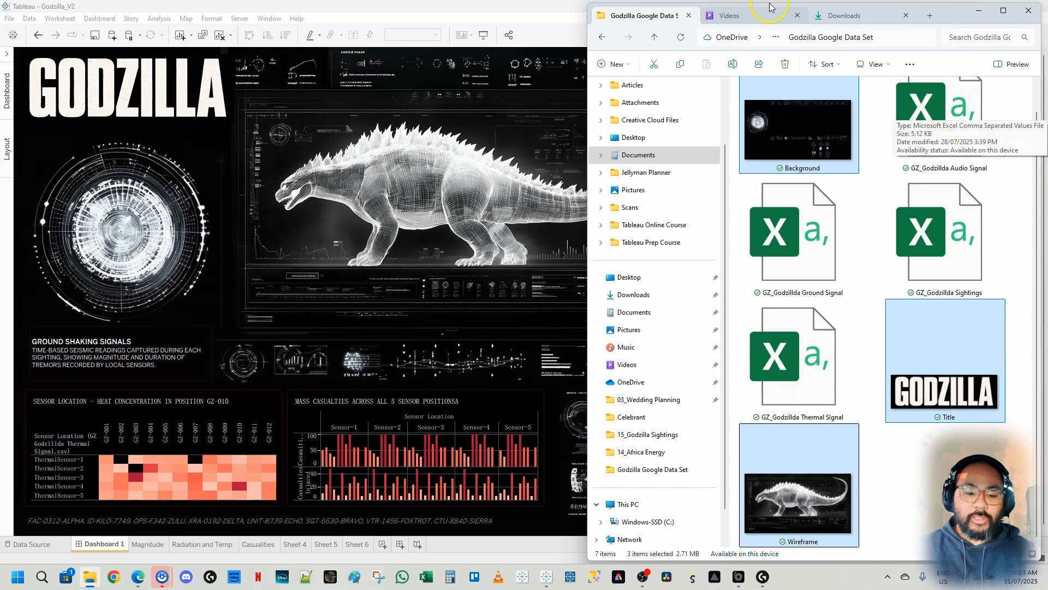
Switch to the Godzilla_V2 workbook in Tableau, review its data source relationships and minimise it.
{"action": "key", "text": "alt+Tab"}
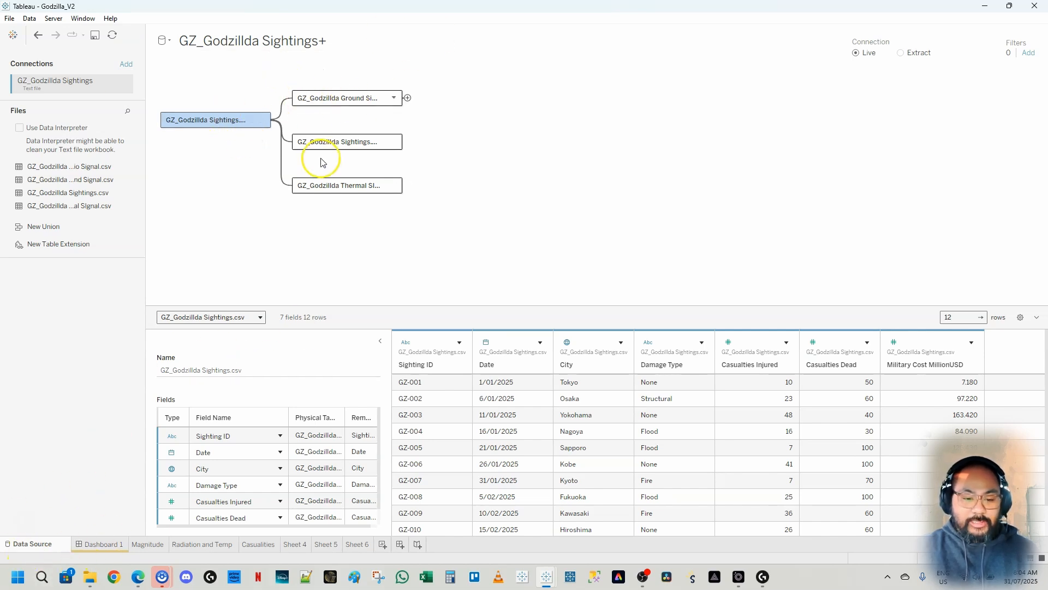
{"action": "mouse_move", "coordinate": [282, 118]}
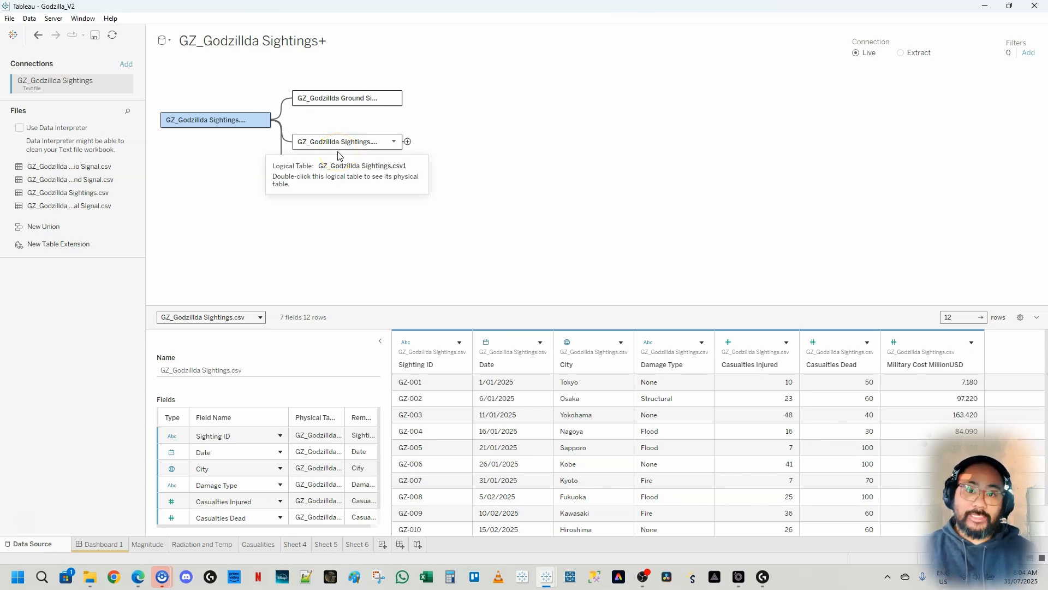
{"action": "left_click", "coordinate": [985, 5]}
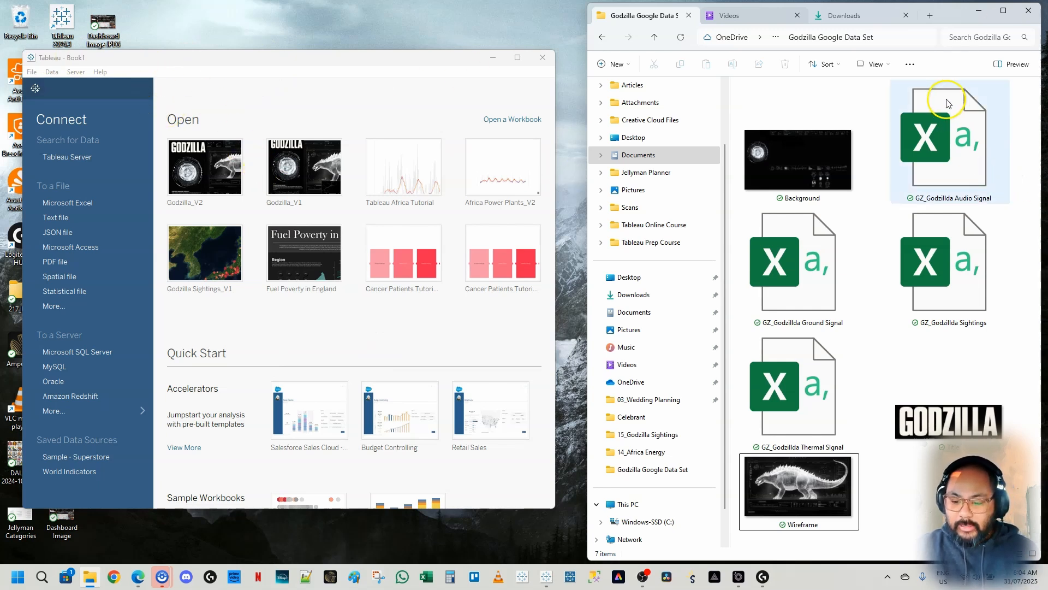
Connect the new Tableau workbook to the GZ_Godzillda Sightings CSV file from the data set folder.
{"action": "left_click", "coordinate": [958, 145]}
{"action": "left_click", "coordinate": [961, 265]}
{"action": "left_click", "coordinate": [802, 371]}
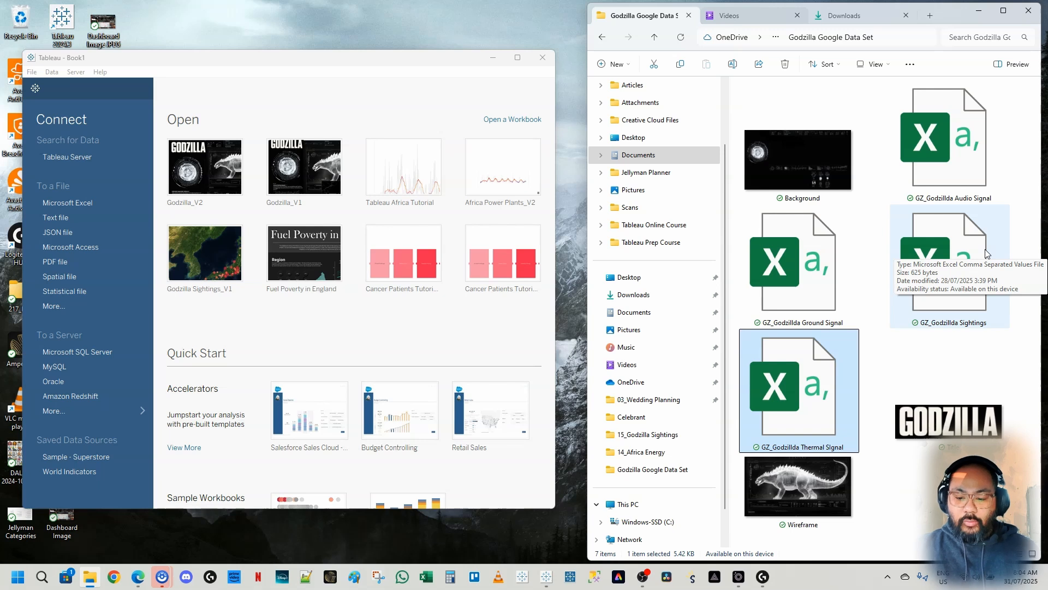
{"action": "left_click", "coordinate": [943, 295]}
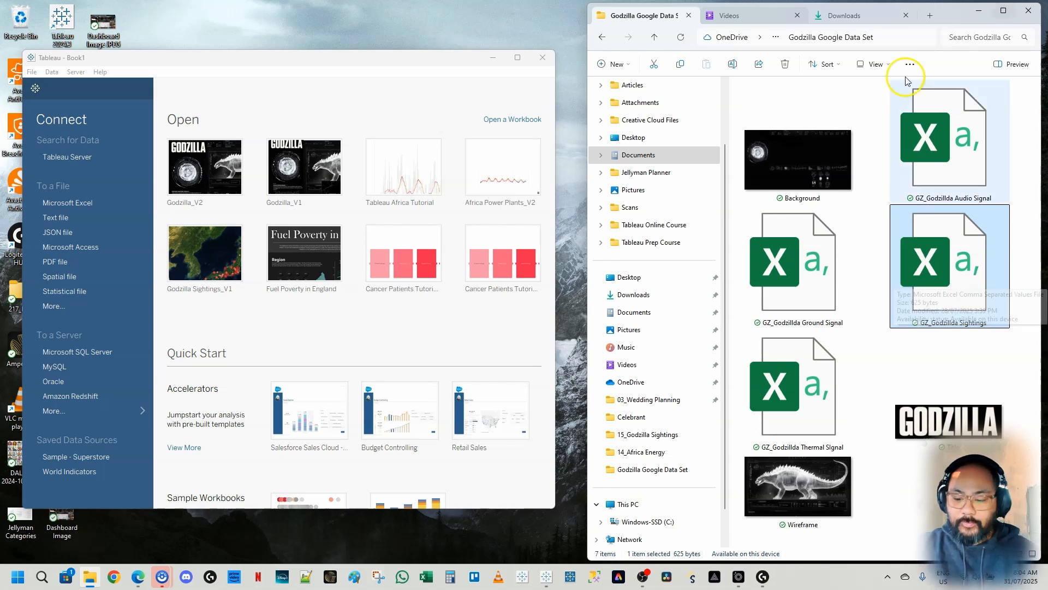
{"action": "left_click", "coordinate": [937, 283]}
{"action": "left_click_drag", "start_coordinate": [937, 282], "coordinate": [309, 225]}
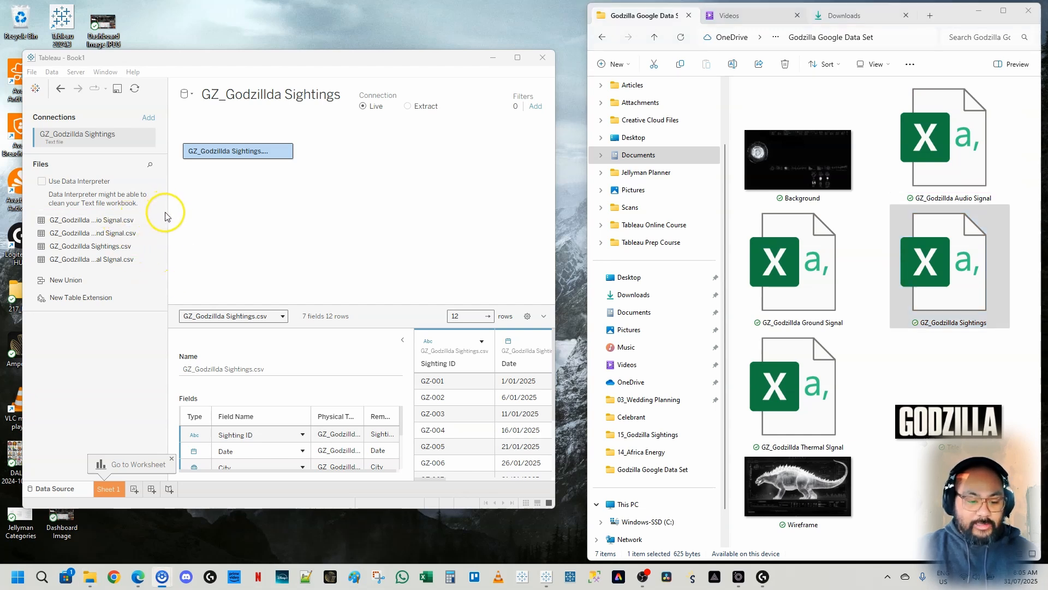
Maximise the workbook and add GZ_Godzillda Audio Signal.csv to the data model, related to the Sightings table.
{"action": "left_click", "coordinate": [520, 58]}
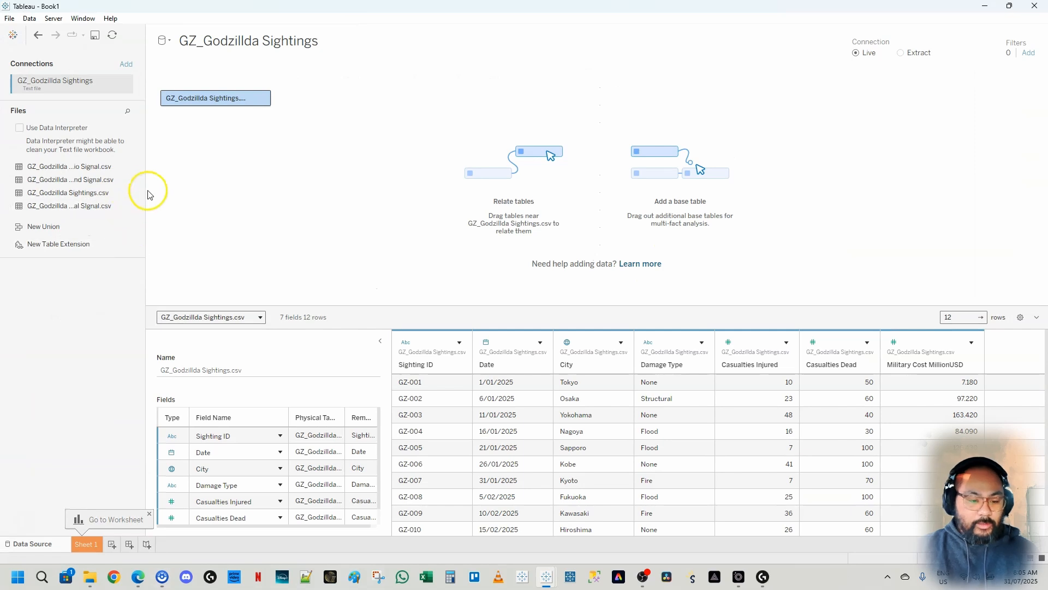
{"action": "left_click_drag", "start_coordinate": [145, 187], "coordinate": [171, 200]}
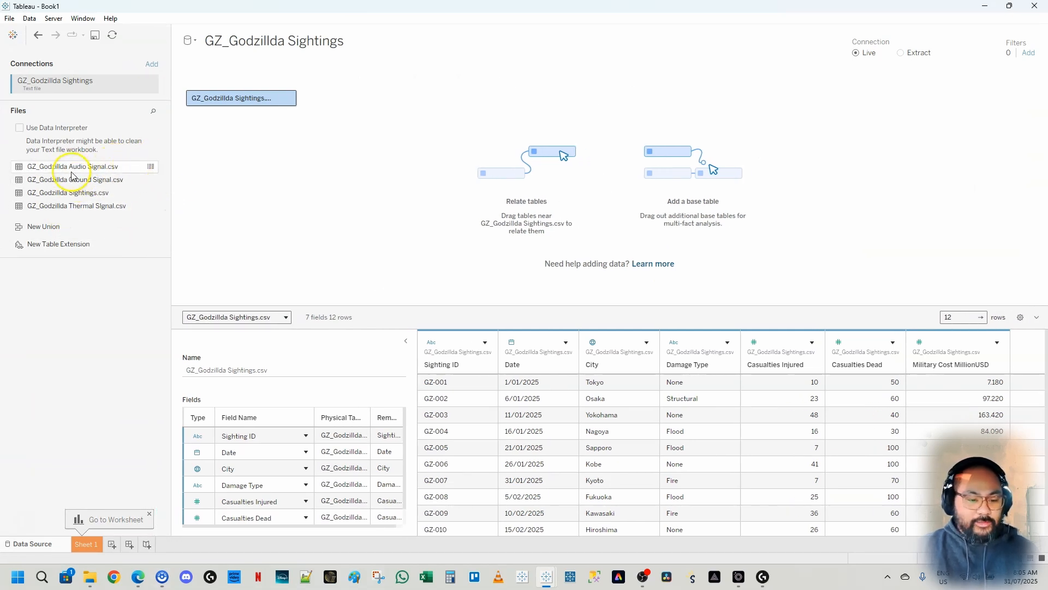
{"action": "left_click_drag", "start_coordinate": [43, 166], "coordinate": [352, 119]}
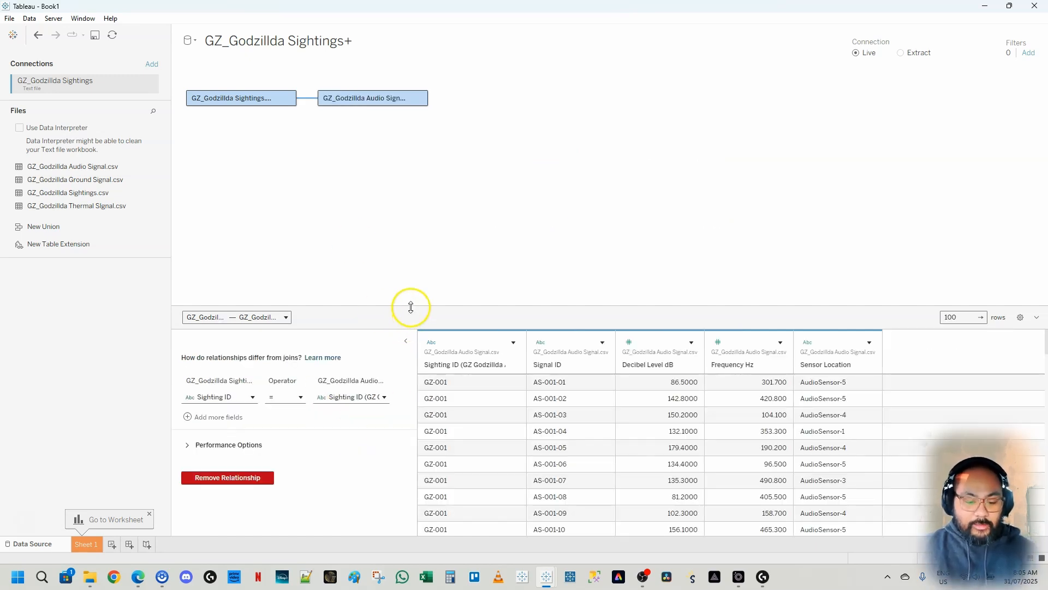
{"action": "left_click_drag", "start_coordinate": [411, 307], "coordinate": [417, 223]}
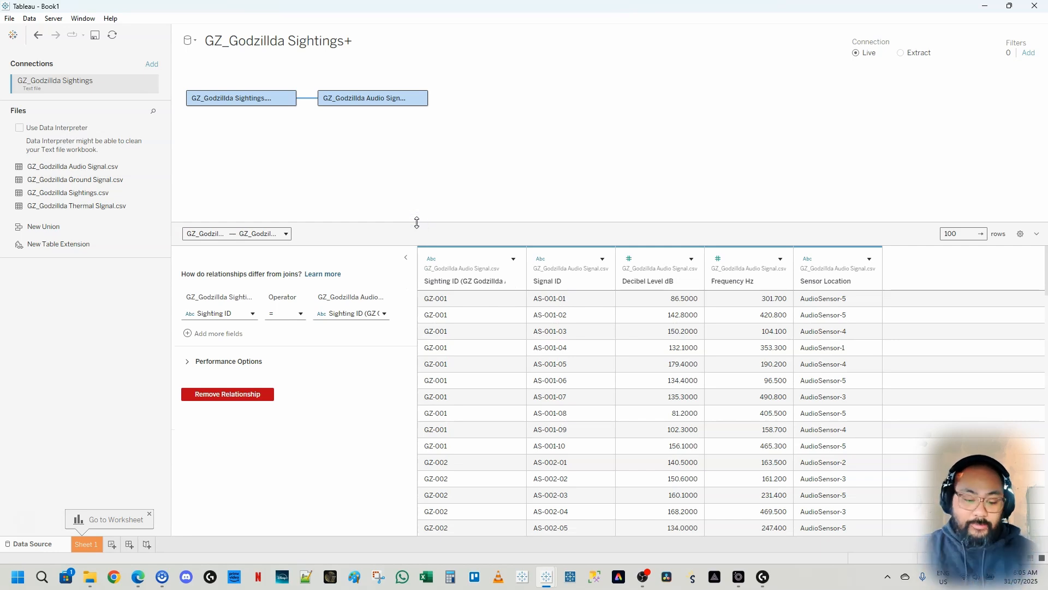
Remove the field match between Sightings and Audio Signal and recreate it as Sighting ID = Sighting ID (GZ Godzillda Audio Signal.csv).
{"action": "left_click_drag", "start_coordinate": [416, 279], "coordinate": [446, 280]}
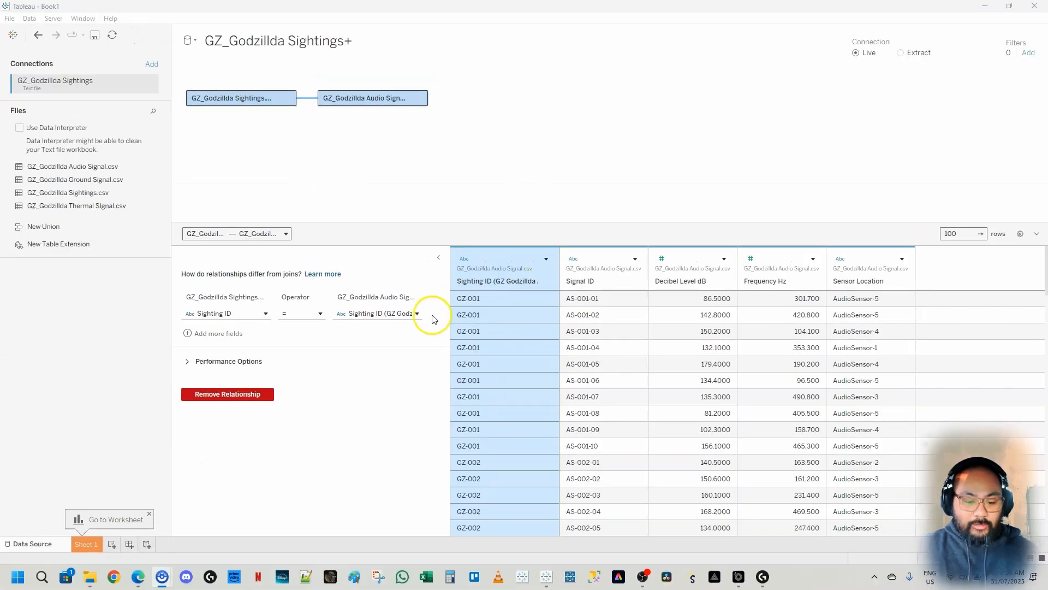
{"action": "left_click", "coordinate": [433, 316]}
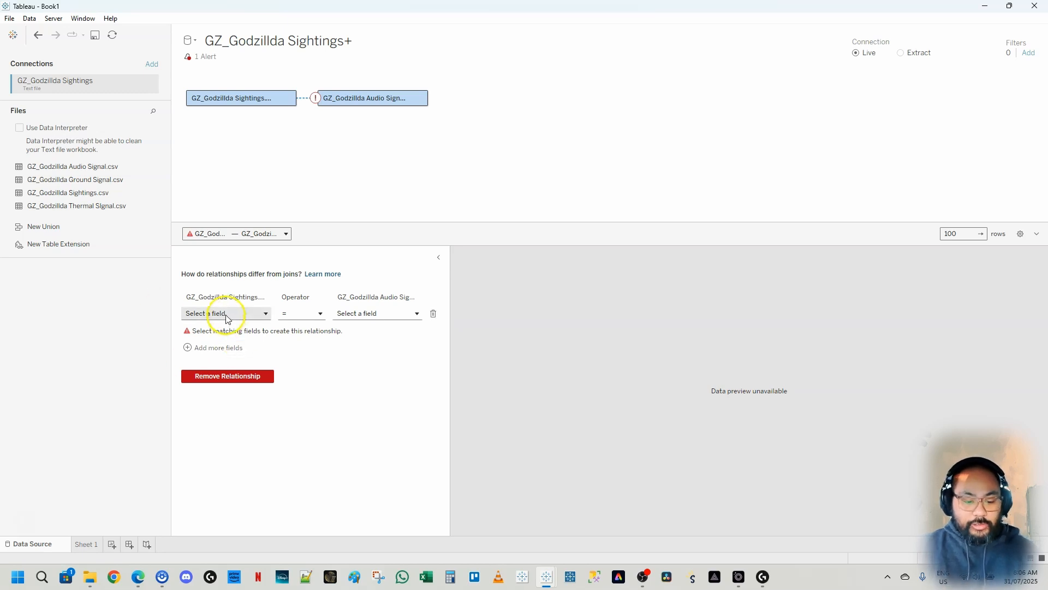
{"action": "left_click", "coordinate": [209, 313]}
{"action": "scroll", "coordinate": [226, 358], "scroll_direction": "down", "scroll_amount": 1}
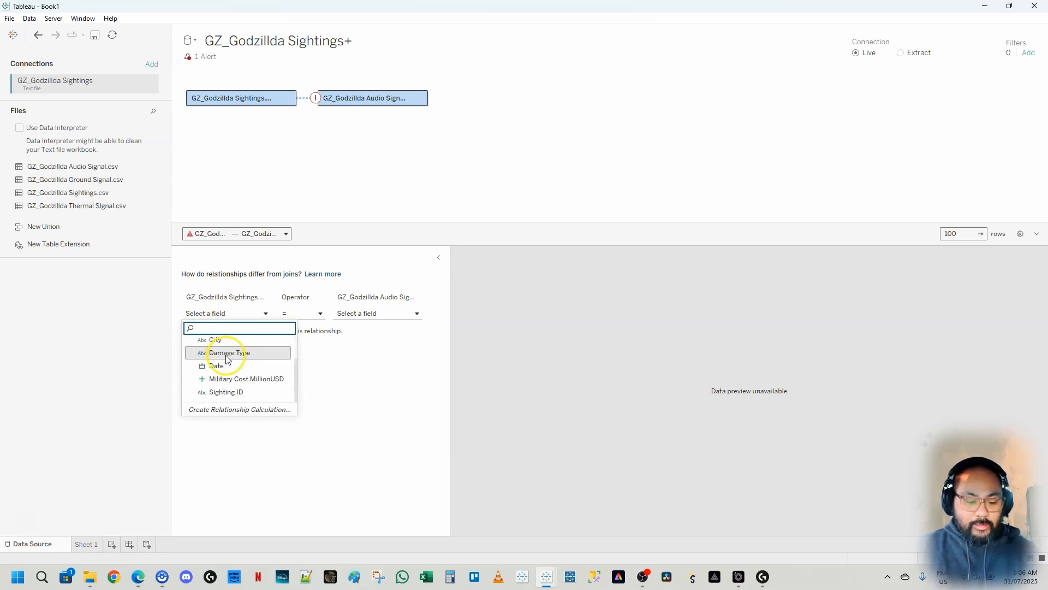
{"action": "left_click", "coordinate": [231, 393]}
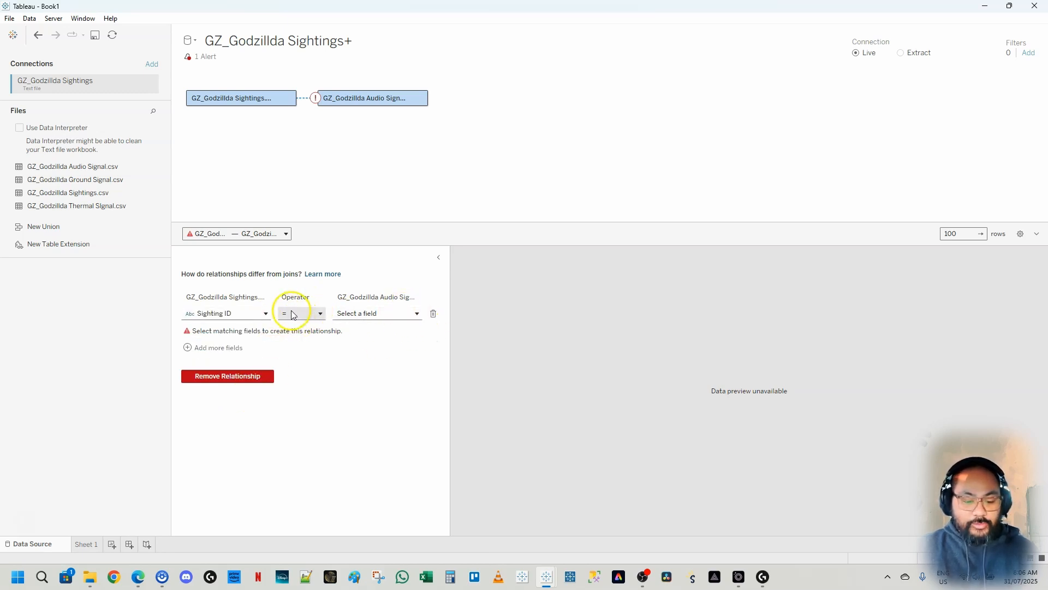
{"action": "left_click", "coordinate": [394, 314]}
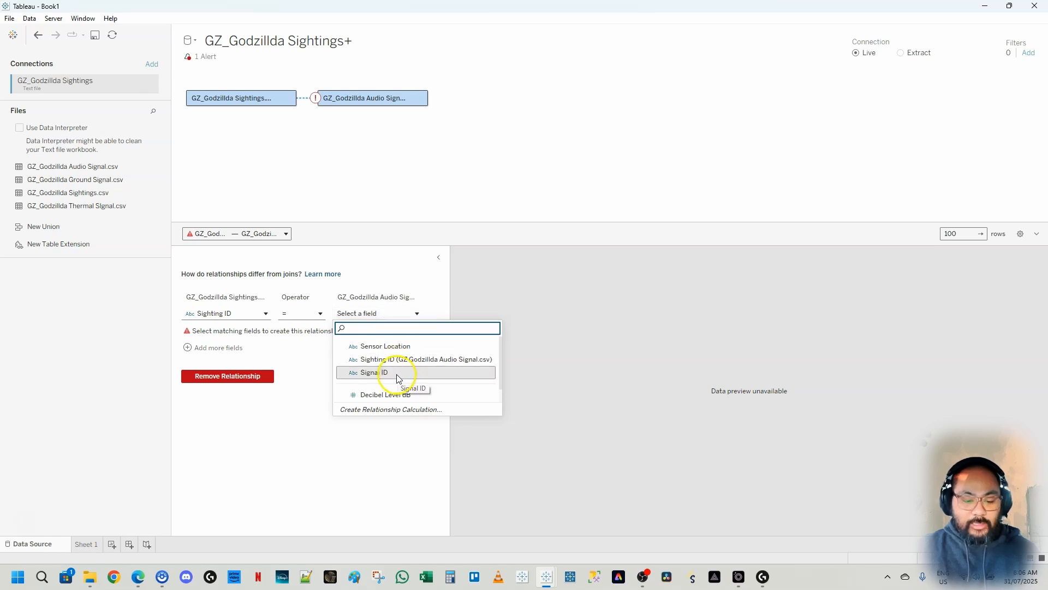
{"action": "scroll", "coordinate": [413, 377], "scroll_direction": "down", "scroll_amount": 1}
{"action": "scroll", "coordinate": [420, 386], "scroll_direction": "up", "scroll_amount": 1}
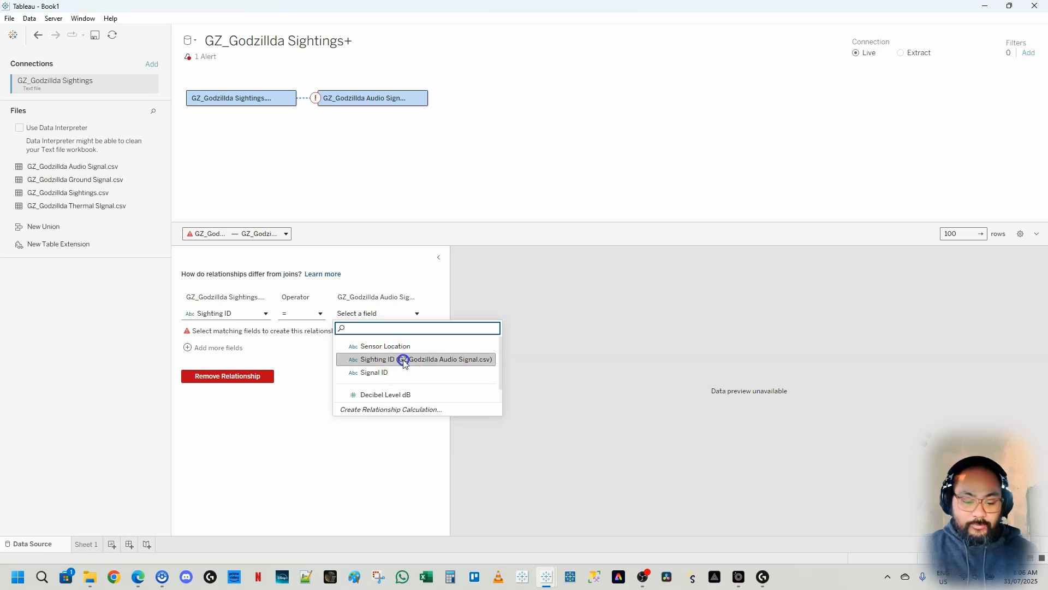
{"action": "left_click", "coordinate": [404, 361]}
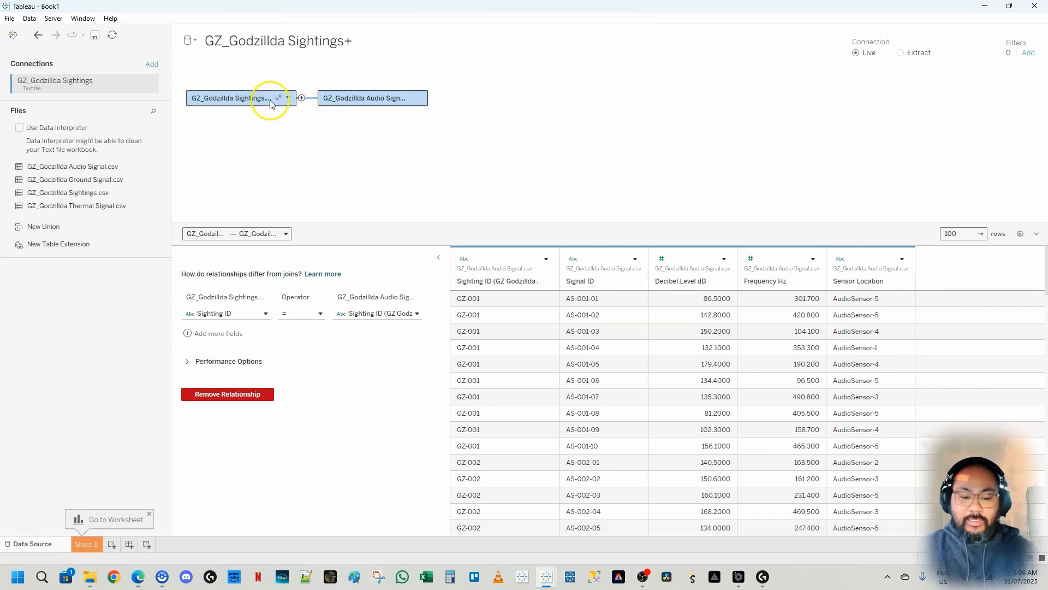
Examine the data previews of the Sightings and Audio Signal tables, comparing their Sighting ID rows and sensor readings.
{"action": "left_click", "coordinate": [243, 100]}
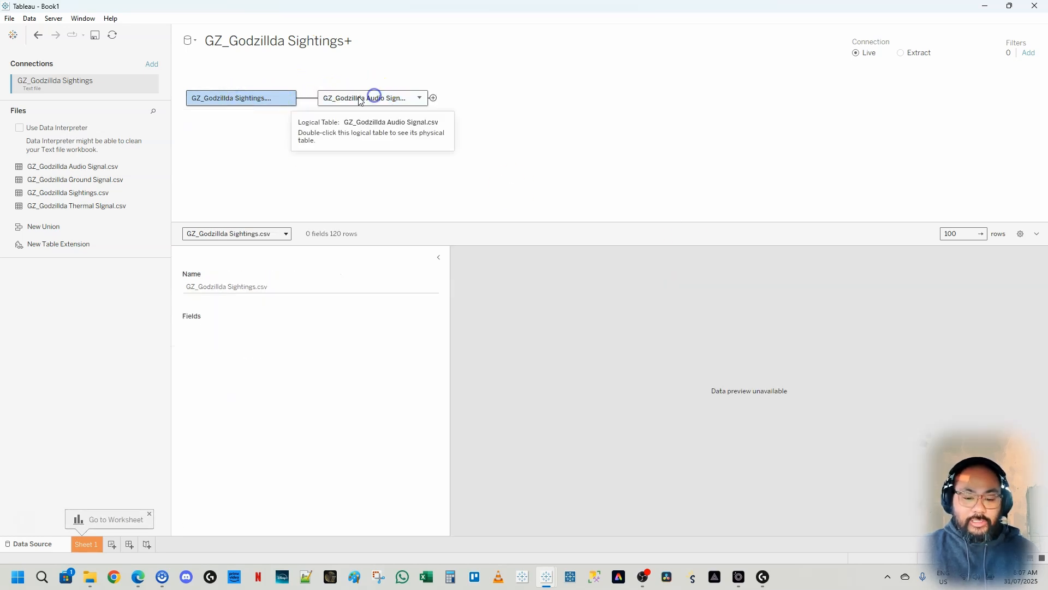
{"action": "left_click", "coordinate": [247, 104]}
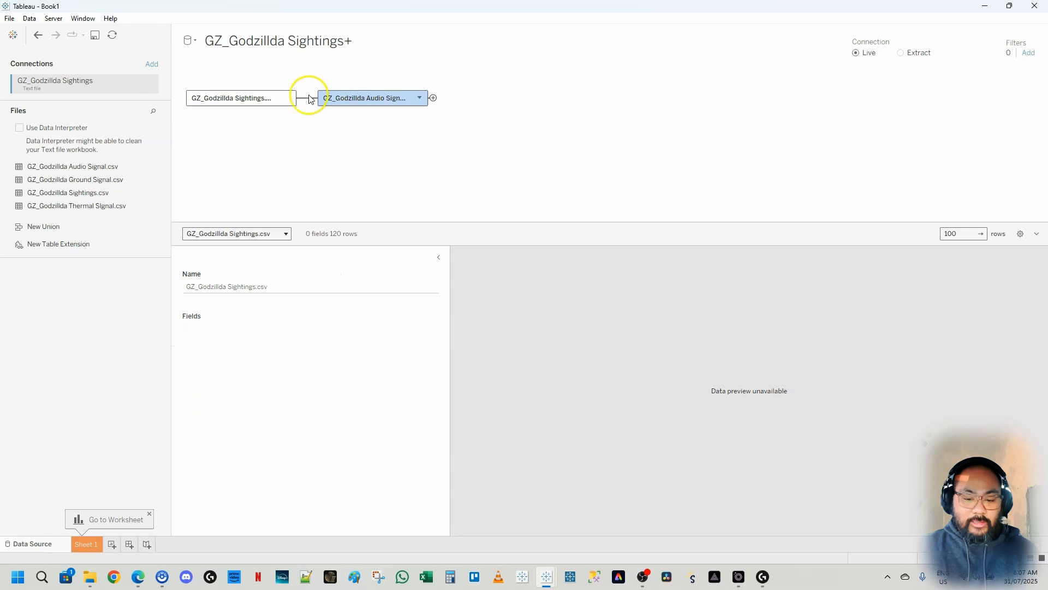
{"action": "left_click", "coordinate": [372, 94]}
{"action": "left_click", "coordinate": [239, 102]}
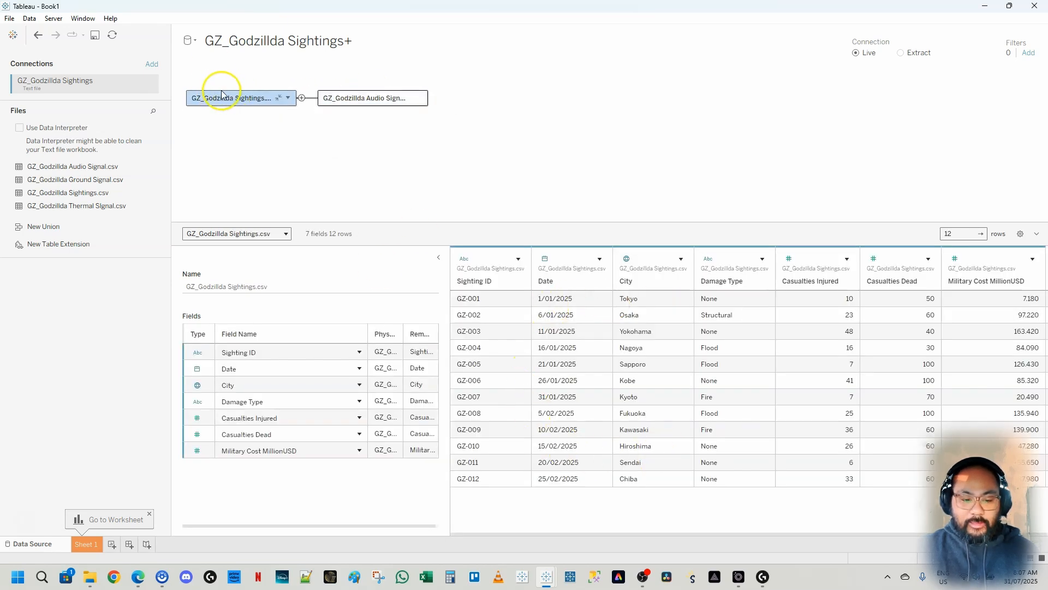
{"action": "left_click_drag", "start_coordinate": [490, 302], "coordinate": [483, 462]}
{"action": "left_click", "coordinate": [375, 98]}
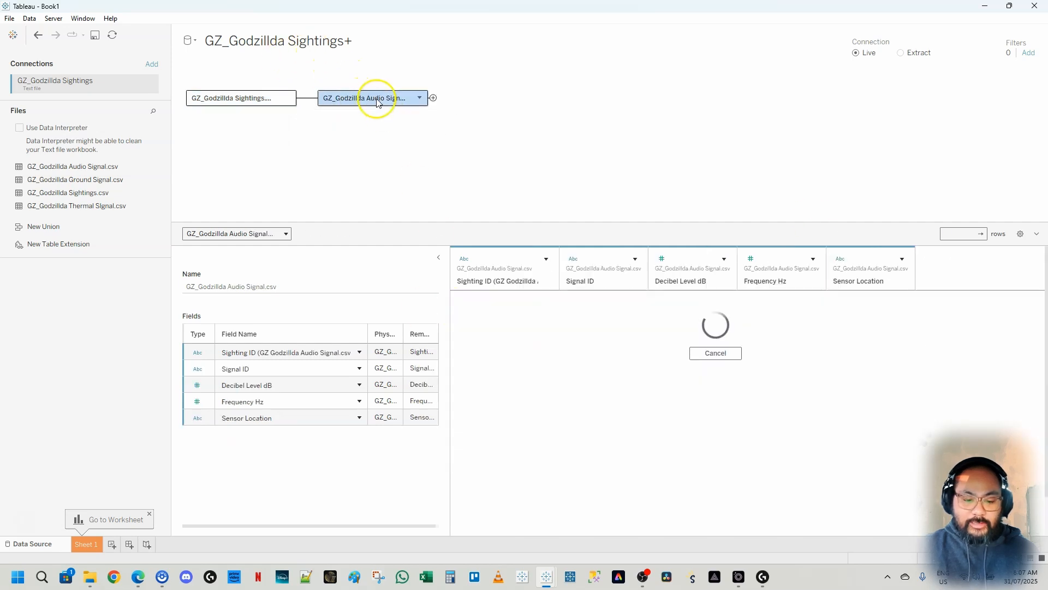
{"action": "left_click_drag", "start_coordinate": [510, 299], "coordinate": [844, 297]}
{"action": "left_click", "coordinate": [845, 298]}
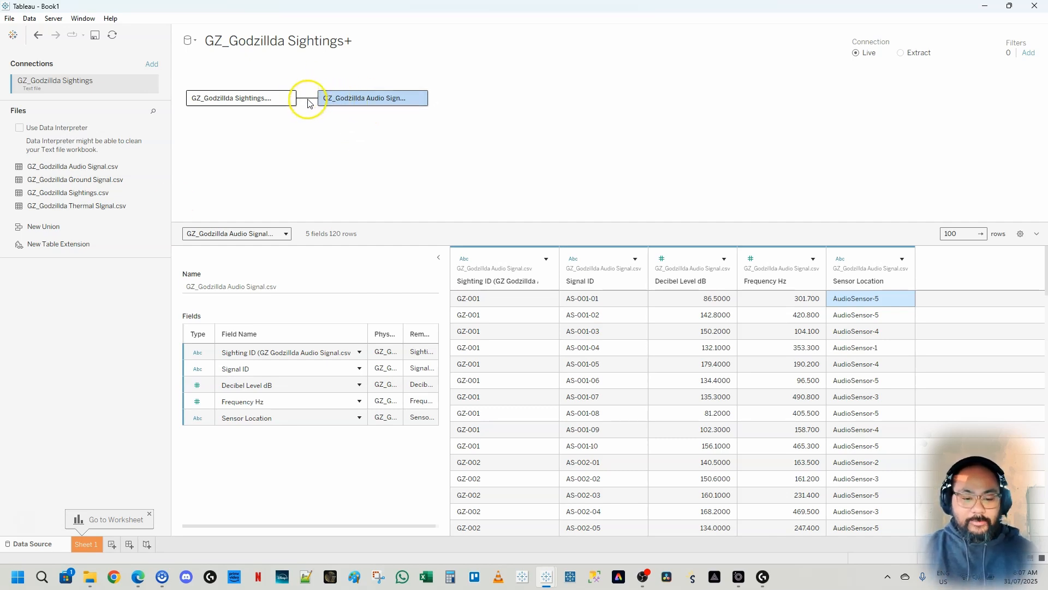
{"action": "mouse_move", "coordinate": [309, 104]}
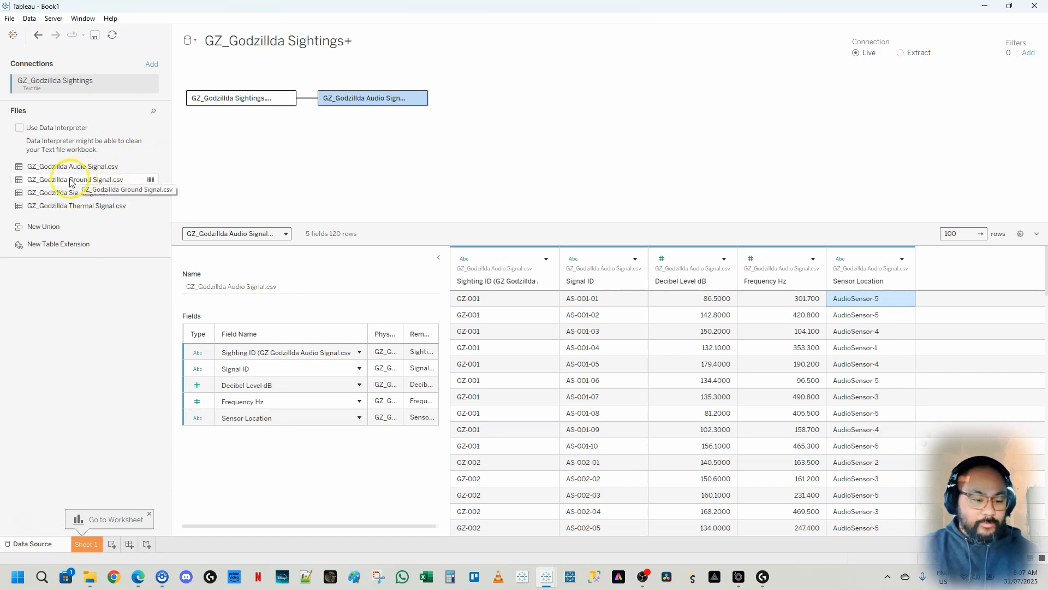
Add GZ_Godzillda Ground Signal.csv and GZ_Godzillda Thermal SIgnal.csv to the data model, each related to the Sightings table.
{"action": "left_click_drag", "start_coordinate": [101, 180], "coordinate": [337, 159]}
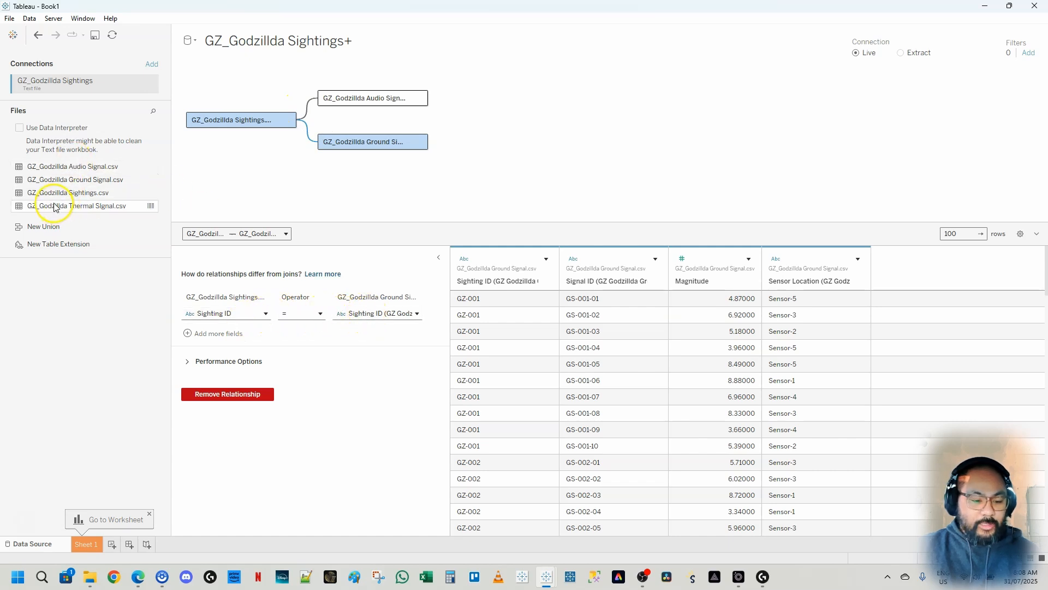
{"action": "left_click_drag", "start_coordinate": [47, 205], "coordinate": [326, 195]}
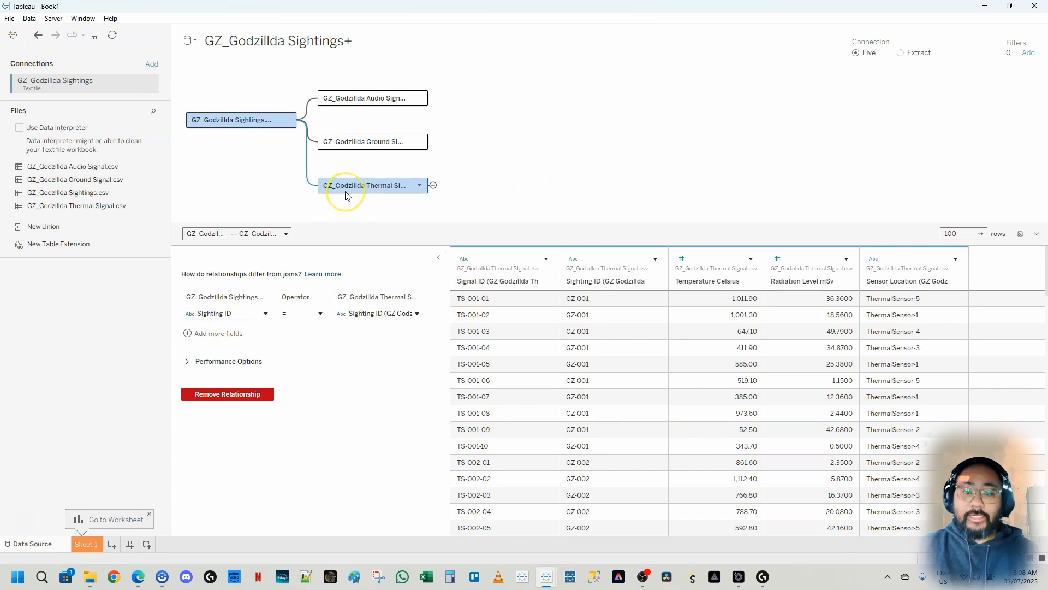
Save the workbook as Godzilla_Tutorial_V1 in the 15_Godzilla Sightings folder and open Sheet 1.
{"action": "left_click", "coordinate": [9, 19]}
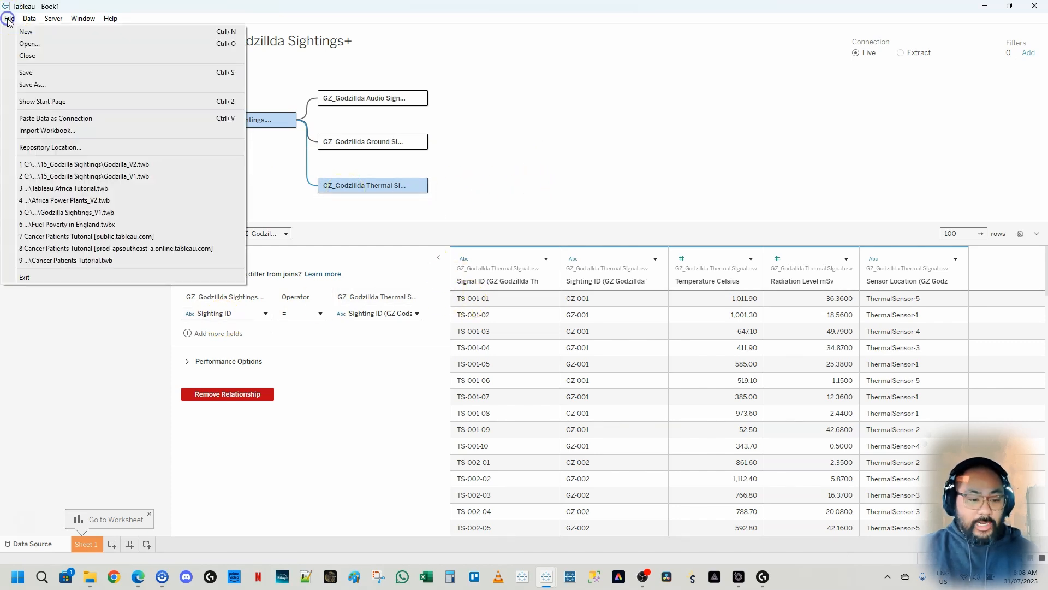
{"action": "left_click", "coordinate": [33, 85]}
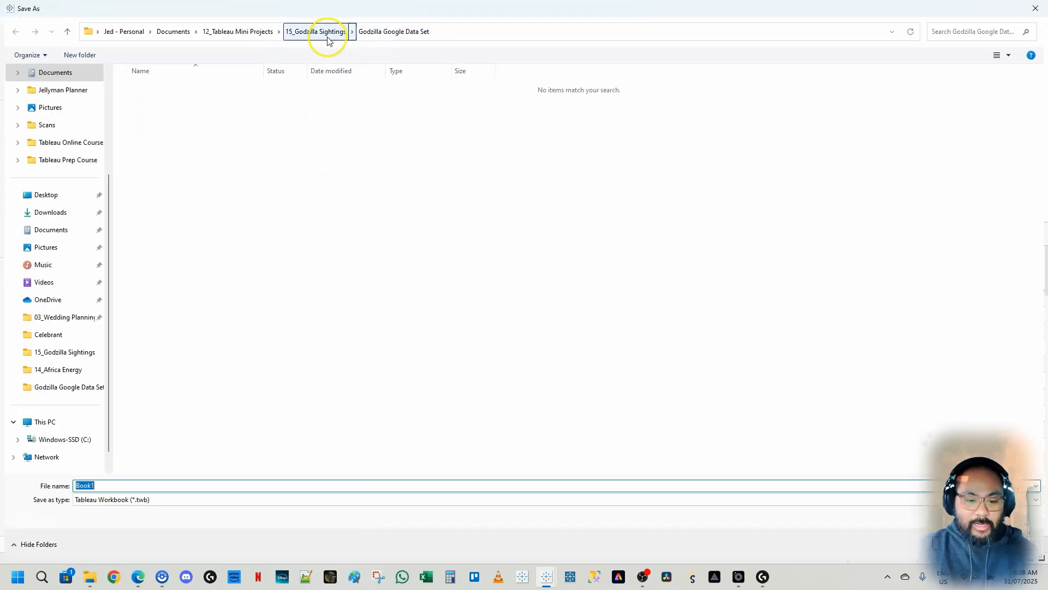
{"action": "left_click", "coordinate": [323, 31]}
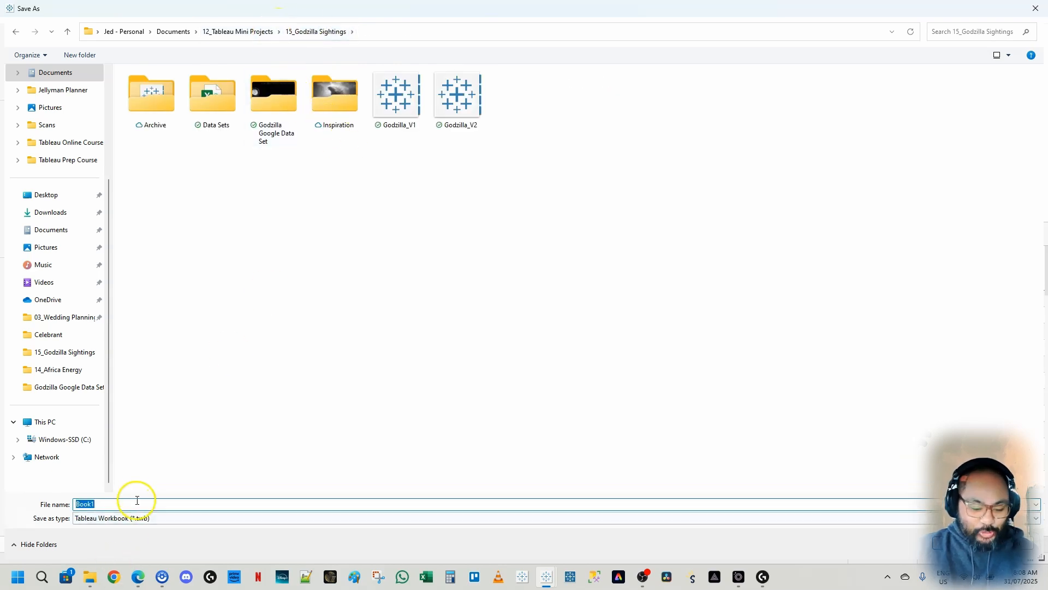
{"action": "type", "text": "Godzilla"}
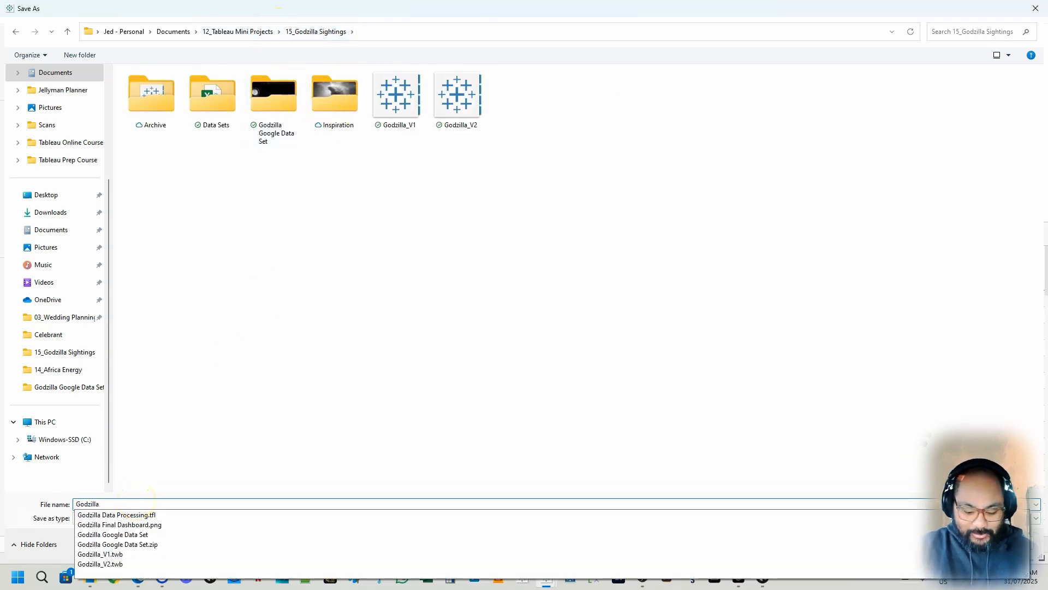
{"action": "type", "text": "_Tutorial_V"}
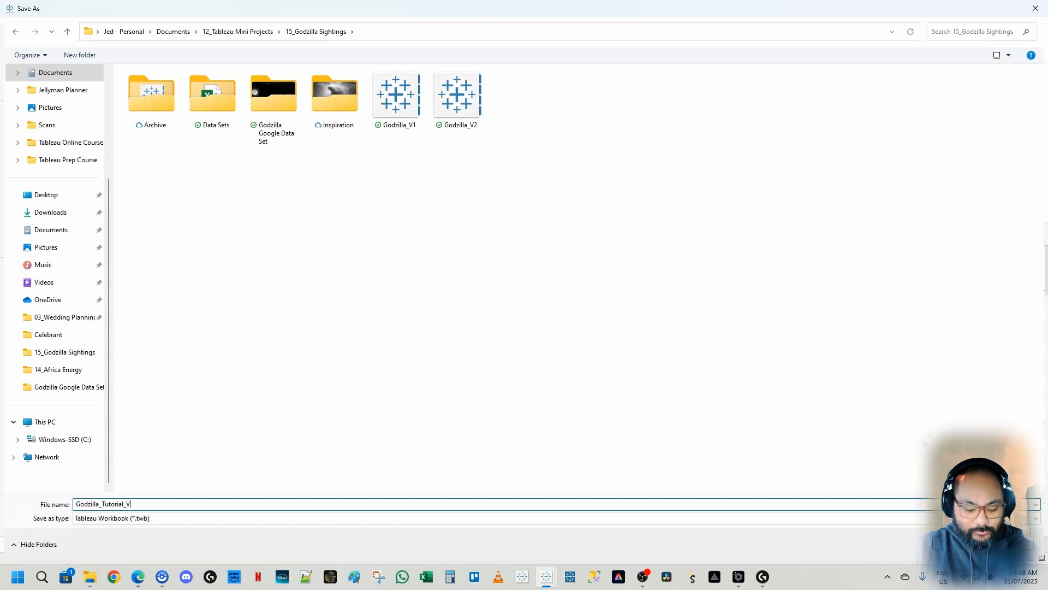
{"action": "type", "text": "1"}
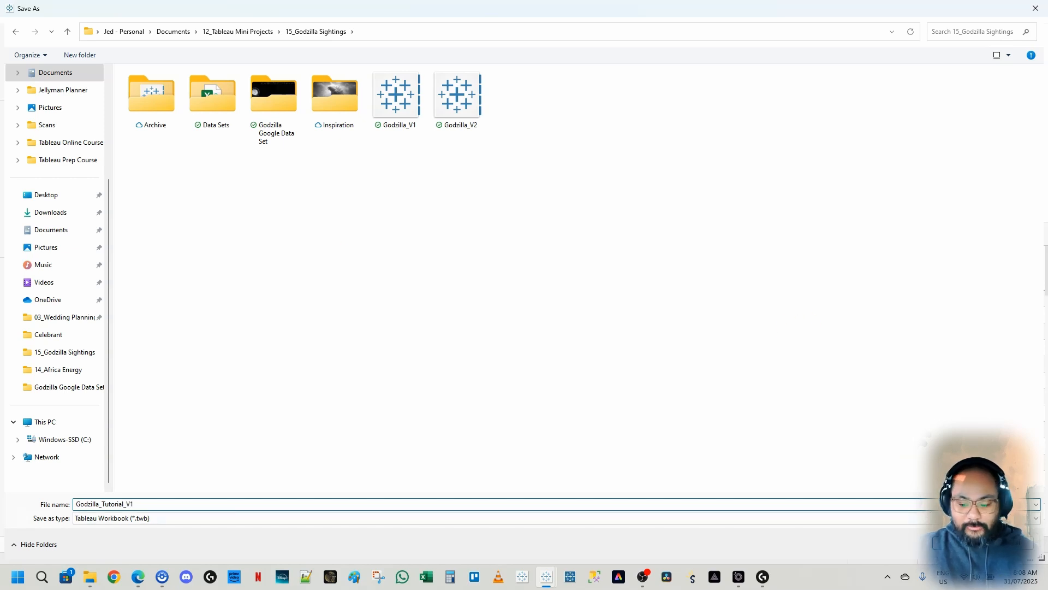
{"action": "key", "text": "Return"}
{"action": "mouse_move", "coordinate": [100, 545]}
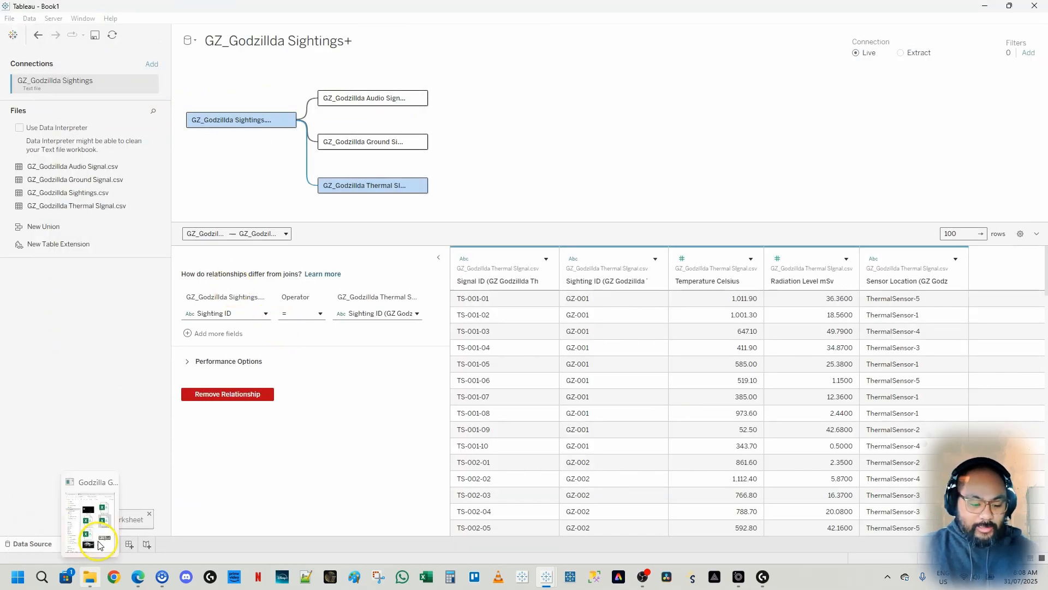
{"action": "mouse_move", "coordinate": [107, 482]}
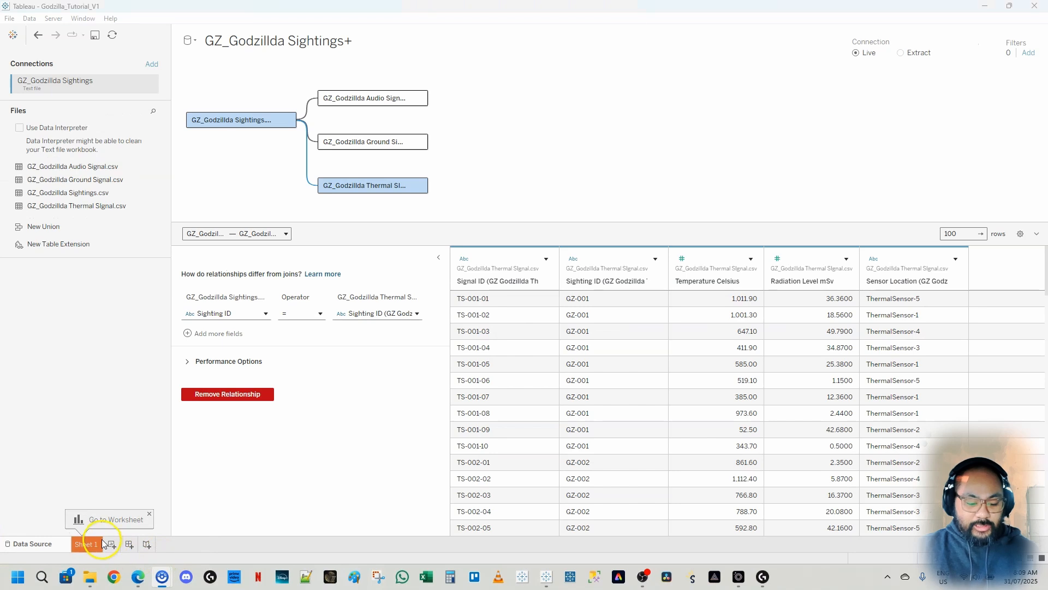
{"action": "left_click", "coordinate": [84, 544]}
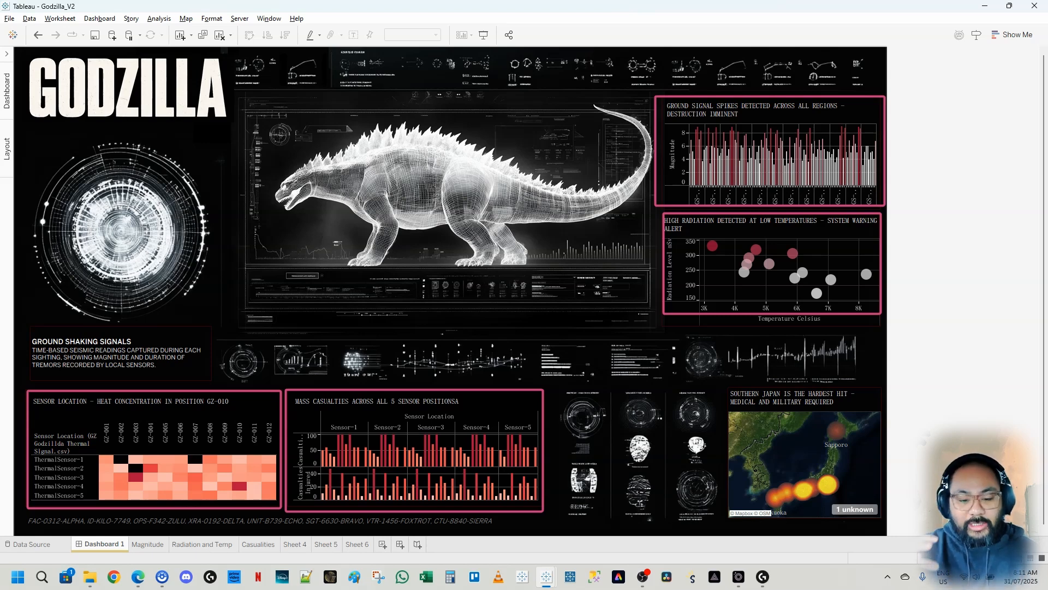
{"action": "left_click_drag", "start_coordinate": [725, 391], "coordinate": [883, 524]}
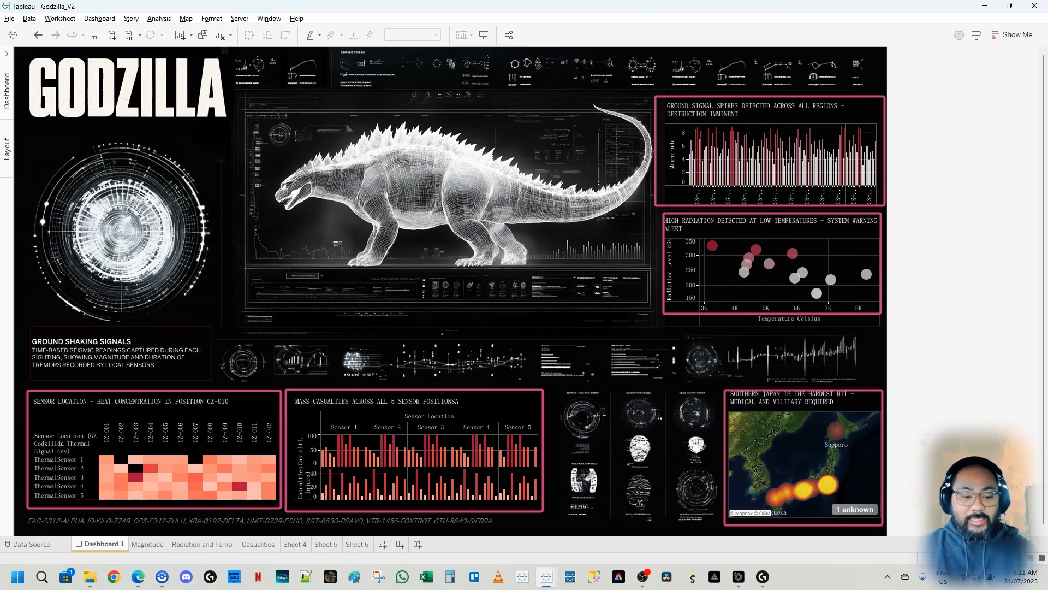
{"action": "mouse_move", "coordinate": [21, 55]}
{"action": "left_mouse_down"}
{"action": "mouse_move", "coordinate": [252, 118]}
{"action": "mouse_move", "coordinate": [234, 123]}
{"action": "left_mouse_up"}
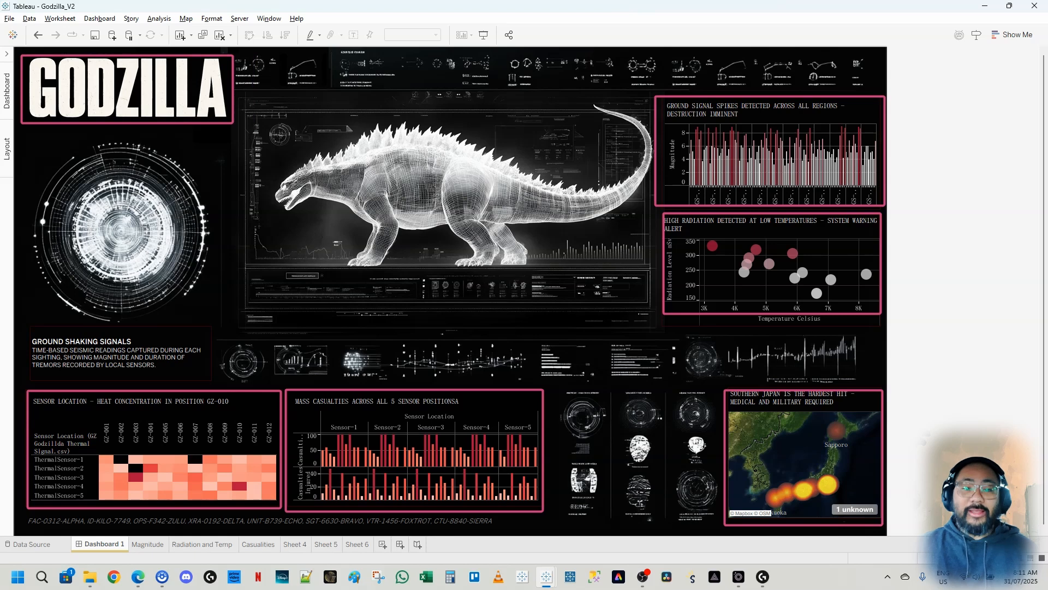
{"action": "mouse_move", "coordinate": [31, 330]}
{"action": "left_mouse_down"}
{"action": "mouse_move", "coordinate": [217, 378]}
{"action": "mouse_move", "coordinate": [206, 374]}
{"action": "left_mouse_up"}
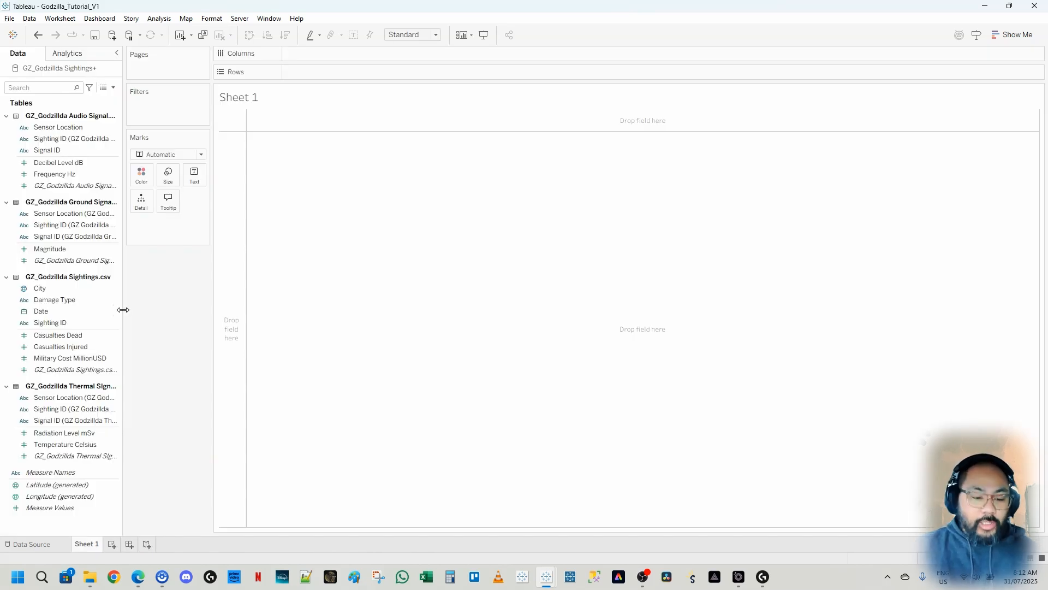
Widen the list of data fields and collapse every table except GZ_Godzillda Thermal SIgnal.csv.
{"action": "left_click_drag", "start_coordinate": [123, 309], "coordinate": [197, 344]}
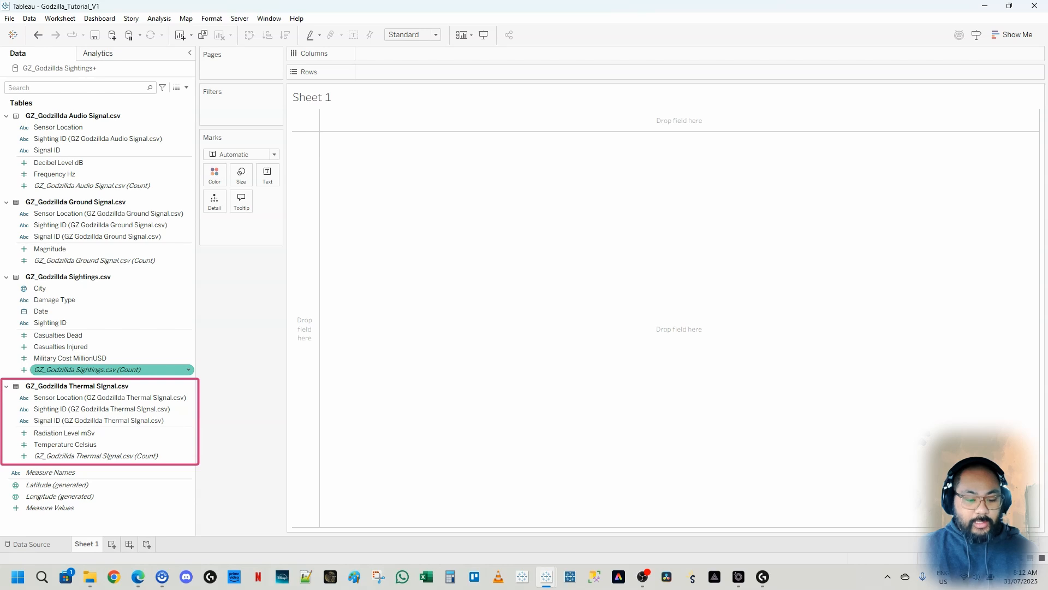
{"action": "left_click", "coordinate": [6, 385]}
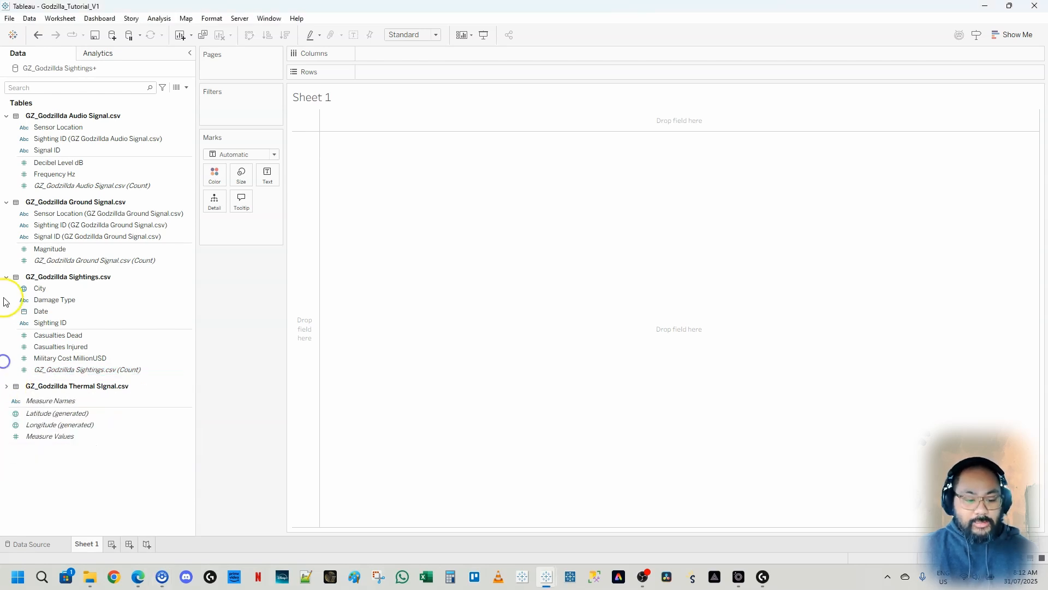
{"action": "left_click", "coordinate": [6, 276]}
{"action": "left_click", "coordinate": [7, 202]}
{"action": "left_click", "coordinate": [6, 115]}
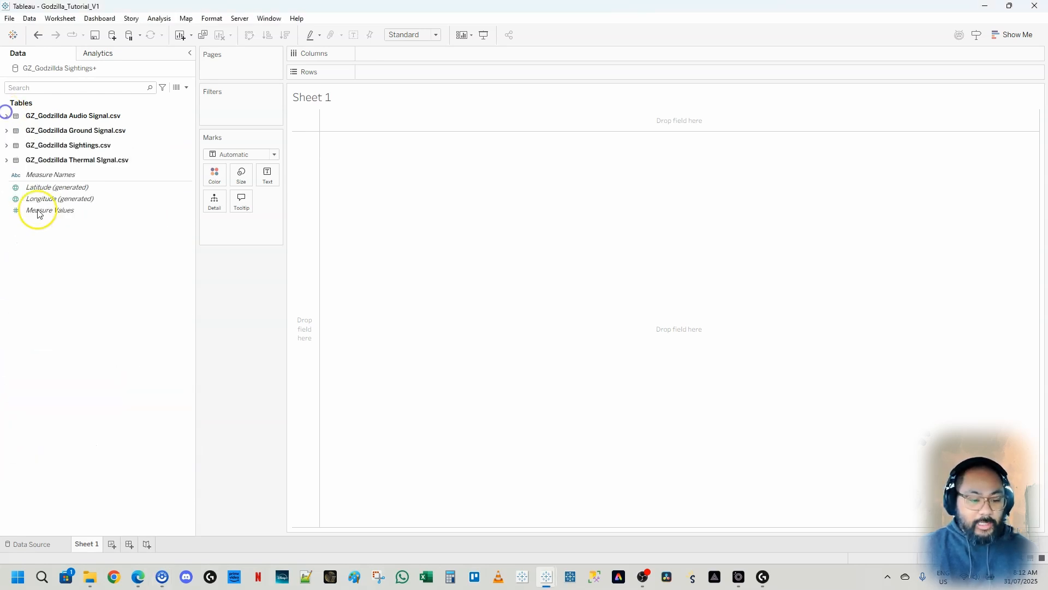
{"action": "left_click", "coordinate": [6, 160]}
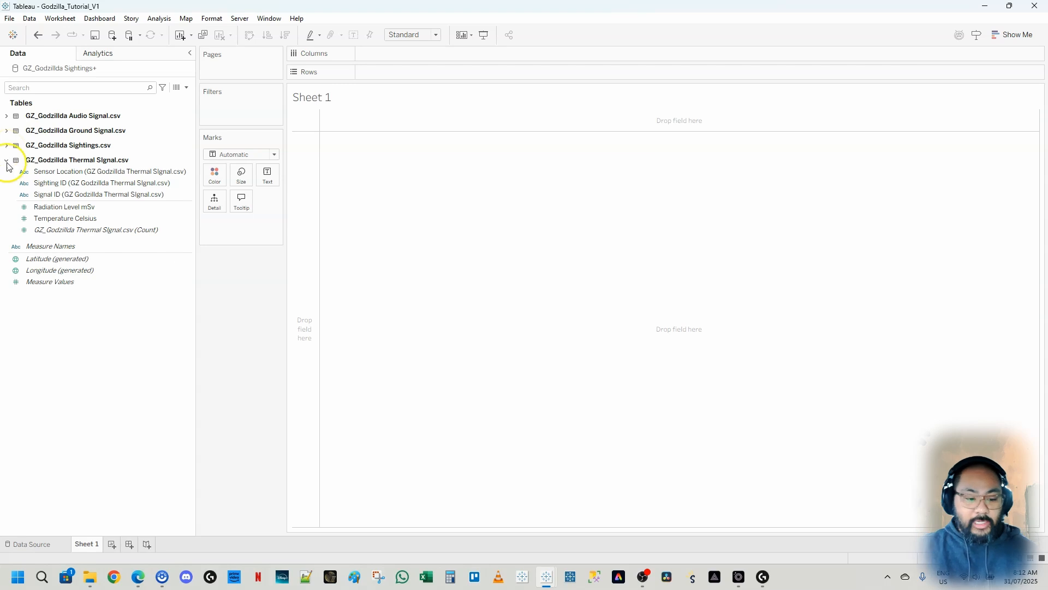
Place Sensor Location from the Thermal SIgnal table on Rows.
{"action": "left_click", "coordinate": [85, 173]}
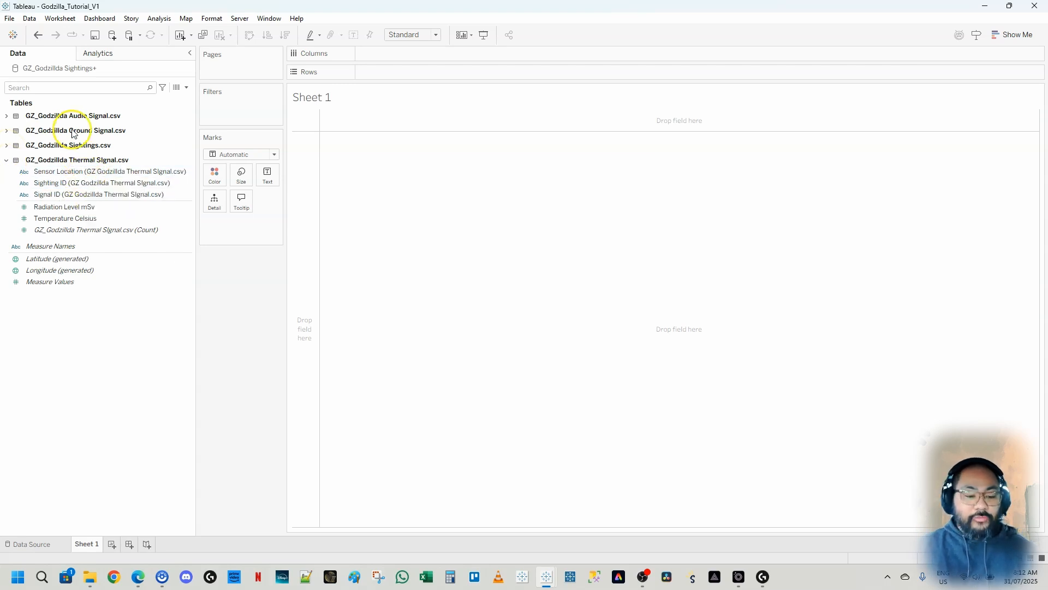
{"action": "left_click", "coordinate": [100, 195]}
{"action": "left_click", "coordinate": [105, 218]}
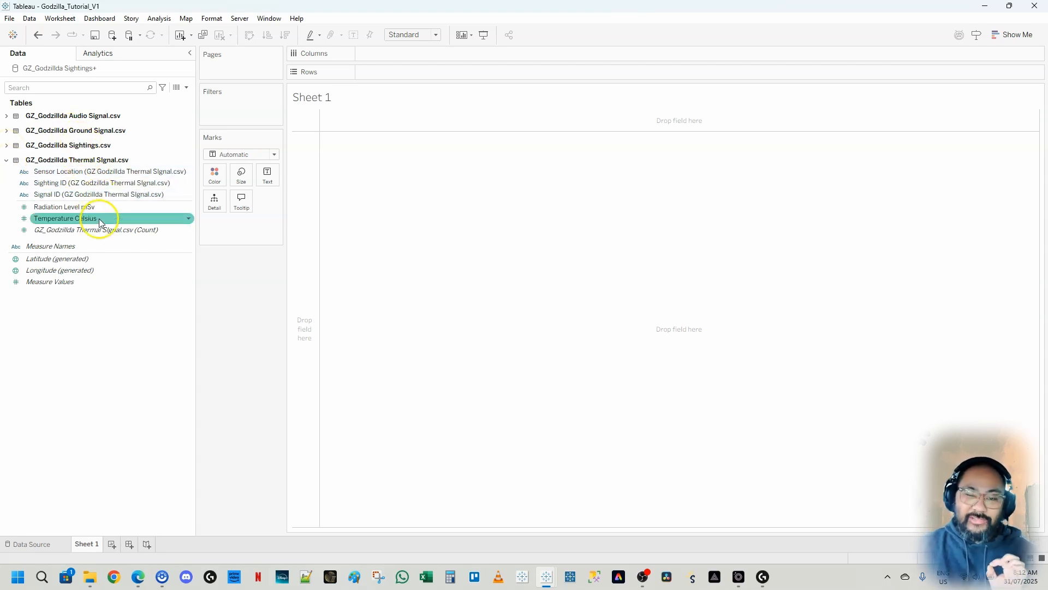
{"action": "left_click", "coordinate": [77, 173]}
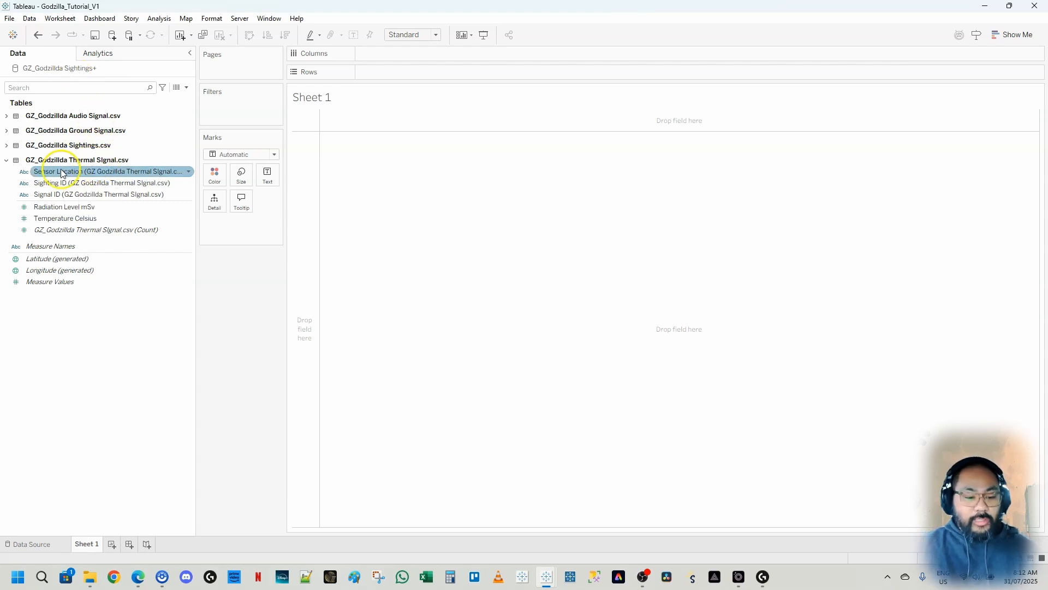
{"action": "left_click", "coordinate": [55, 174]}
{"action": "left_click_drag", "start_coordinate": [55, 175], "coordinate": [402, 76]}
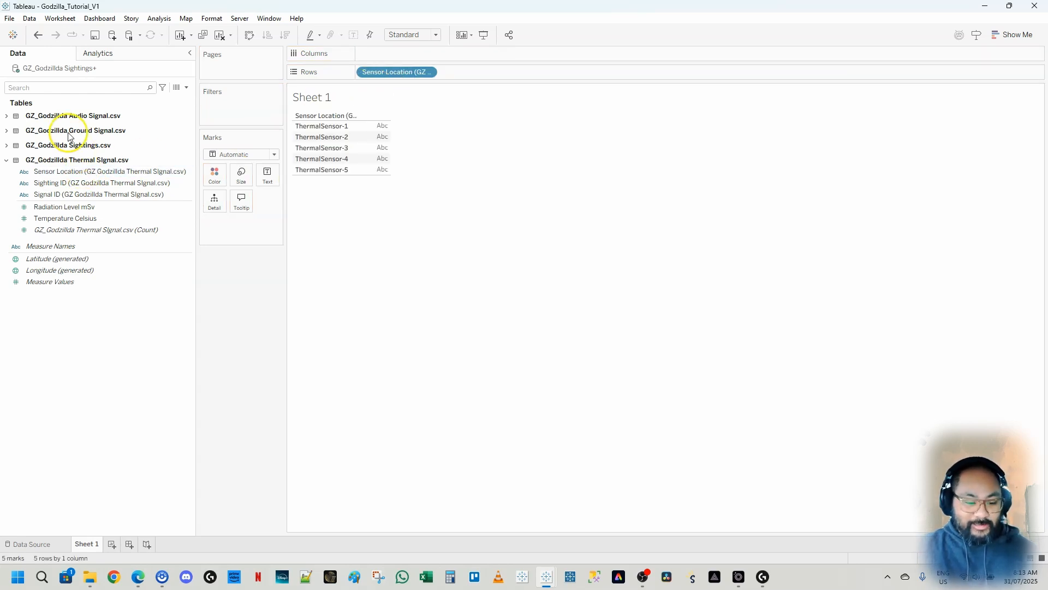
Try Signal ID from the Thermal SIgnal table on Columns.
{"action": "left_click", "coordinate": [70, 188]}
{"action": "left_click", "coordinate": [61, 196]}
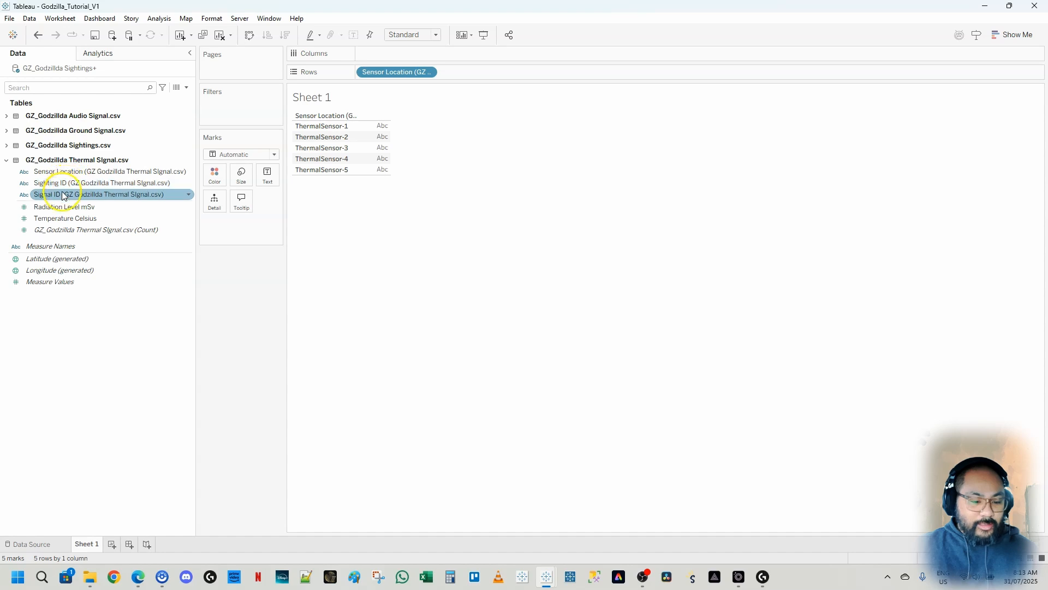
{"action": "left_click_drag", "start_coordinate": [61, 196], "coordinate": [398, 52]}
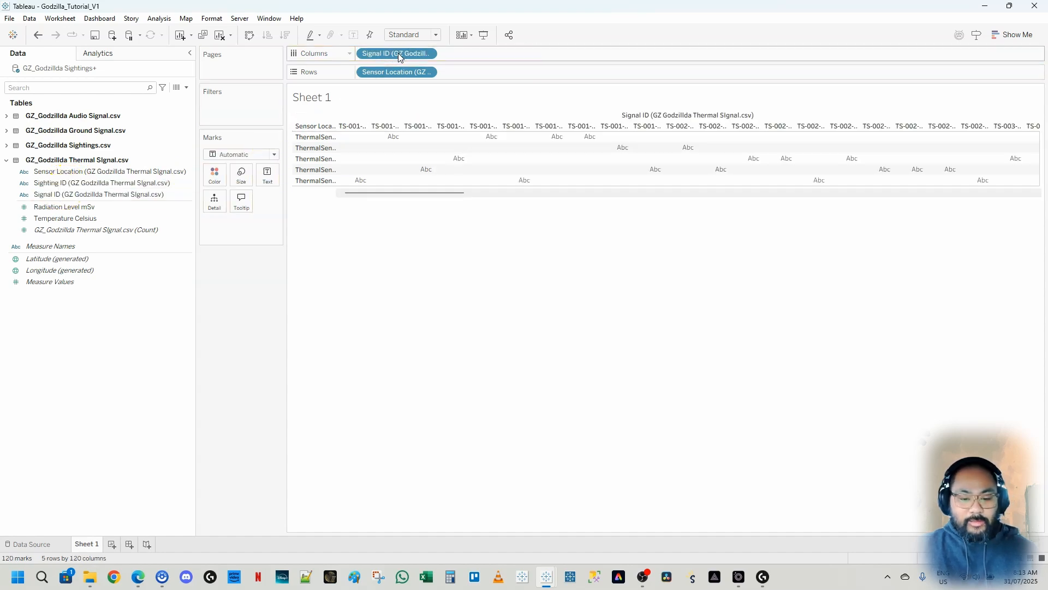
{"action": "left_click_drag", "start_coordinate": [398, 202], "coordinate": [367, 225]}
Check the Godzilla_V2 heat map for reference and replace Signal ID on Columns with the Thermal SIgnal table's Sighting ID.
{"action": "left_click", "coordinate": [78, 184]}
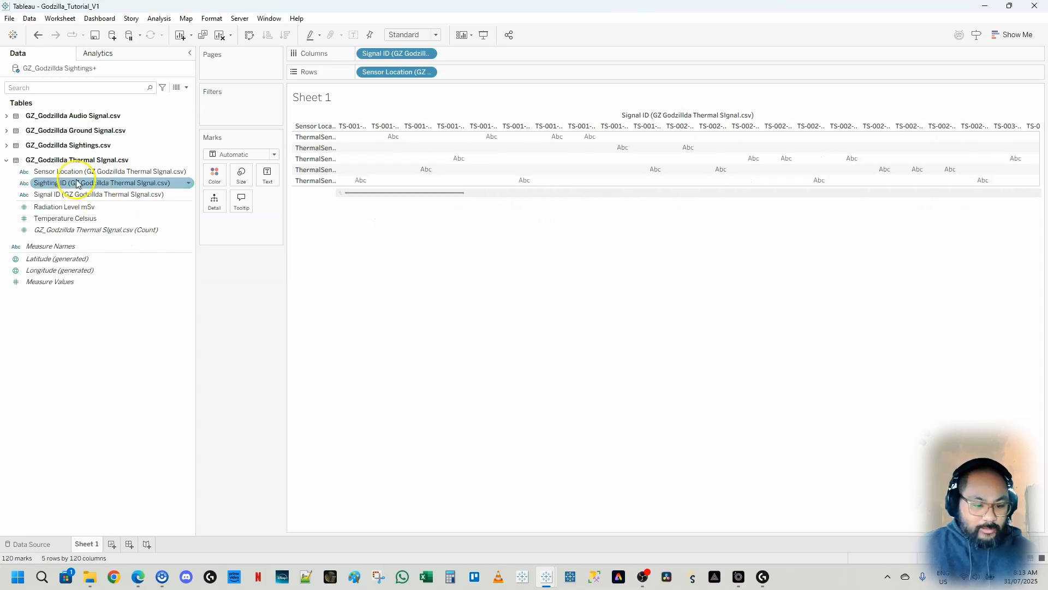
{"action": "left_click", "coordinate": [547, 577]}
{"action": "mouse_move", "coordinate": [626, 526]}
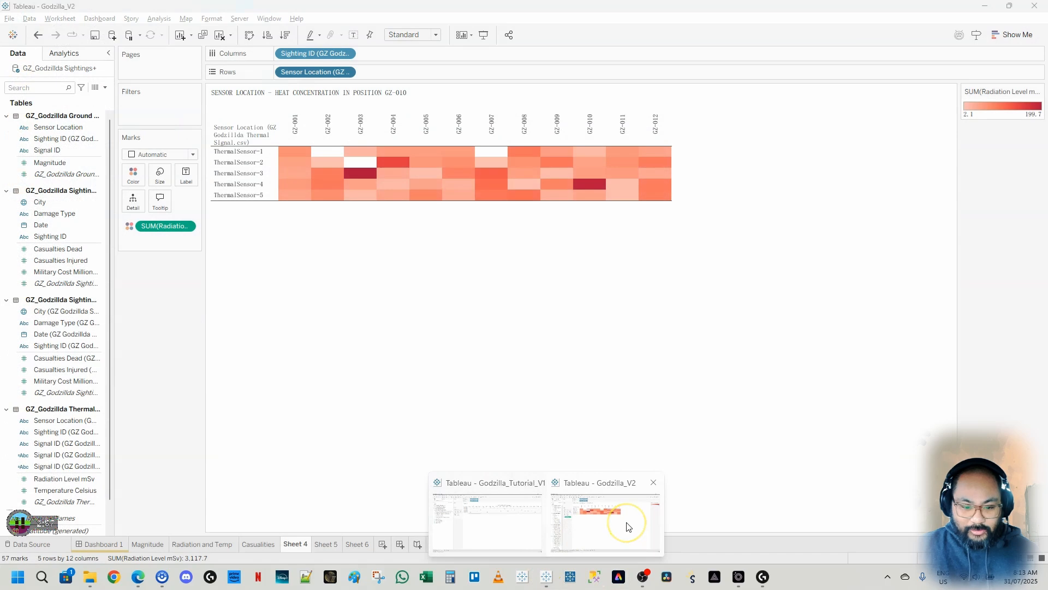
{"action": "left_click_drag", "start_coordinate": [403, 52], "coordinate": [240, 312]}
{"action": "left_click_drag", "start_coordinate": [58, 182], "coordinate": [429, 54]}
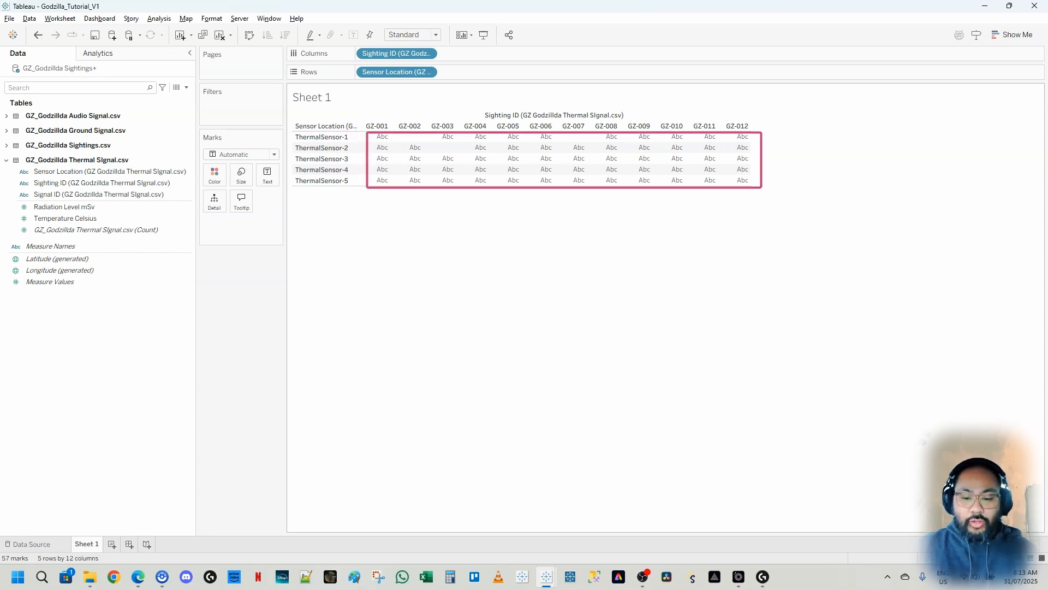
Colour the marks on Sheet 1 by Radiation Level mSv from the Thermal SIgnal table.
{"action": "left_click", "coordinate": [92, 246]}
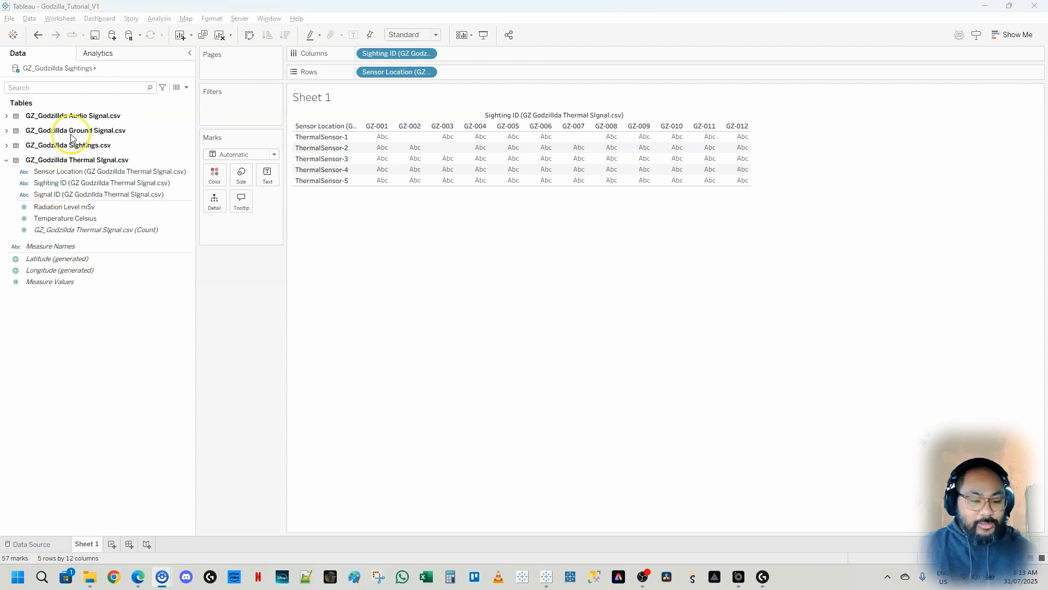
{"action": "left_click", "coordinate": [125, 207]}
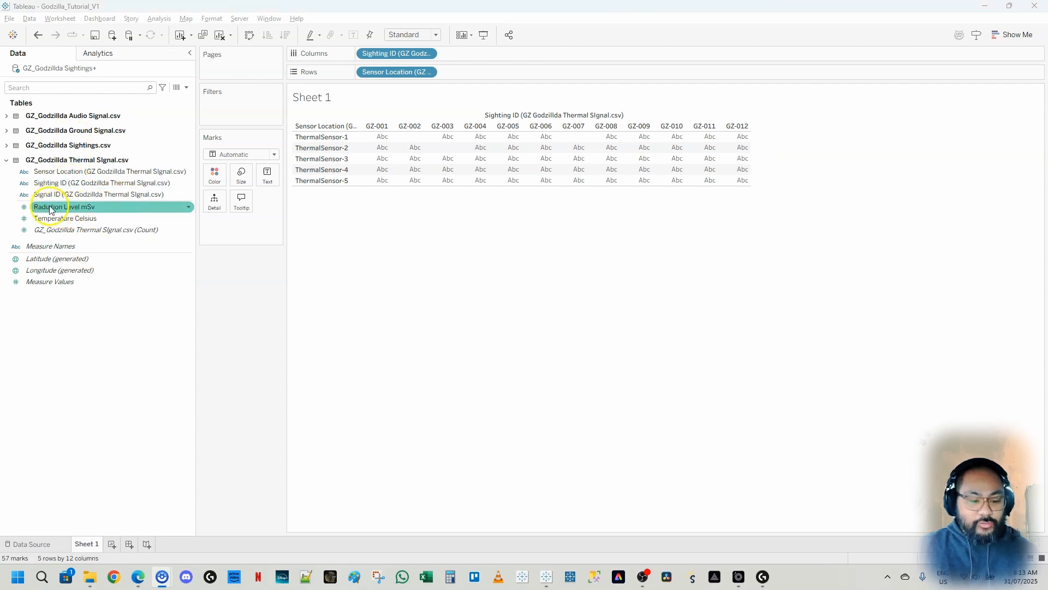
{"action": "mouse_move", "coordinate": [57, 211]}
{"action": "left_mouse_down"}
{"action": "mouse_move", "coordinate": [173, 191]}
{"action": "mouse_move", "coordinate": [113, 218]}
{"action": "mouse_move", "coordinate": [50, 206]}
{"action": "left_mouse_up"}
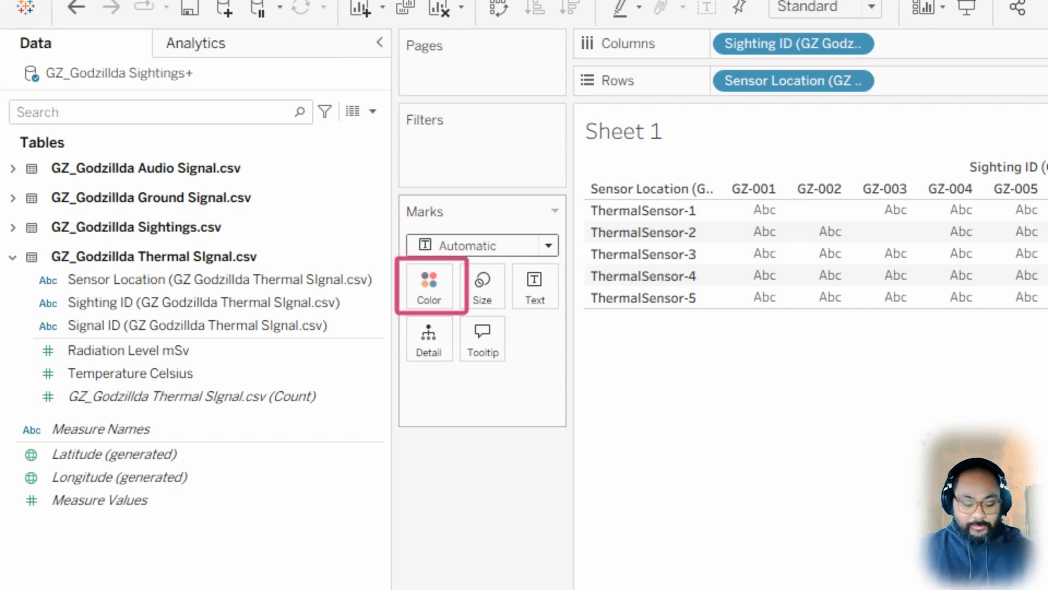
{"action": "left_click", "coordinate": [93, 354]}
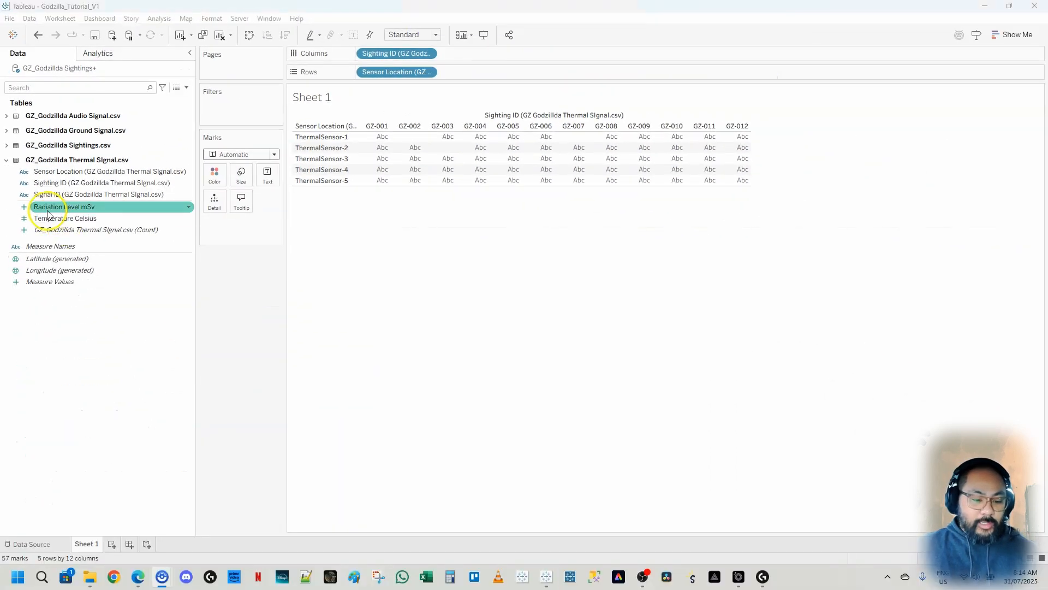
{"action": "left_click_drag", "start_coordinate": [48, 213], "coordinate": [218, 178]}
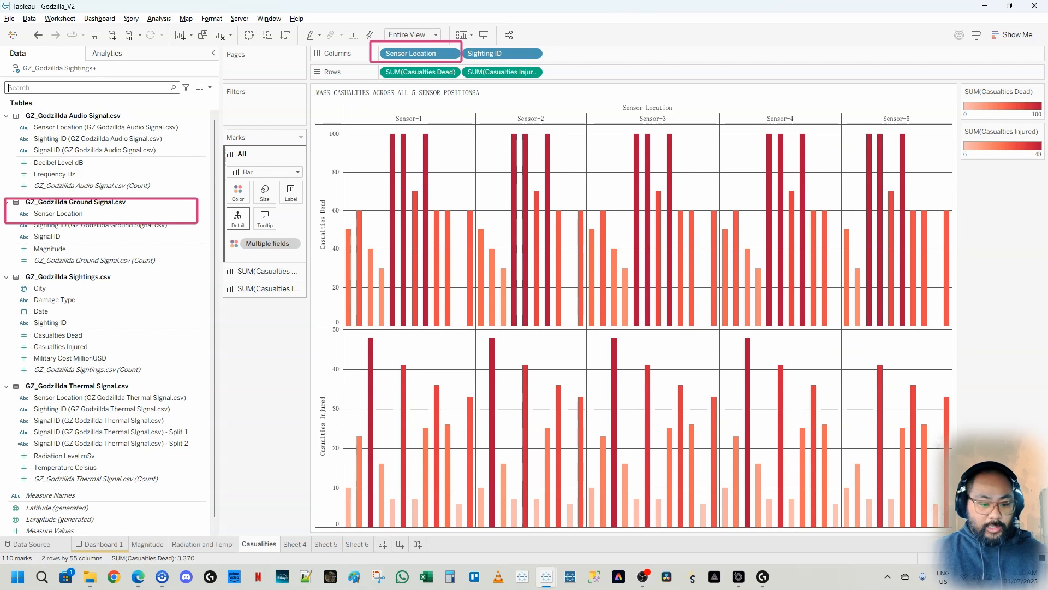
Switch to the Godzilla_Tutorial_V1 workbook and place Sensor Location from the Ground Signal table on Columns of Sheet 2.
{"action": "left_click", "coordinate": [547, 580]}
{"action": "left_click", "coordinate": [497, 534]}
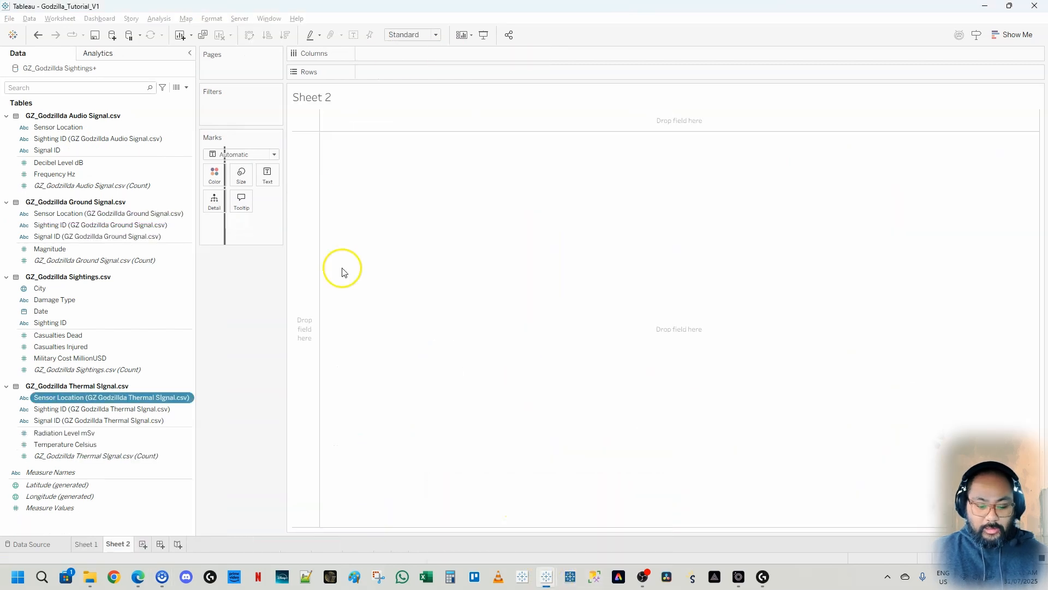
{"action": "left_click_drag", "start_coordinate": [66, 214], "coordinate": [415, 52]}
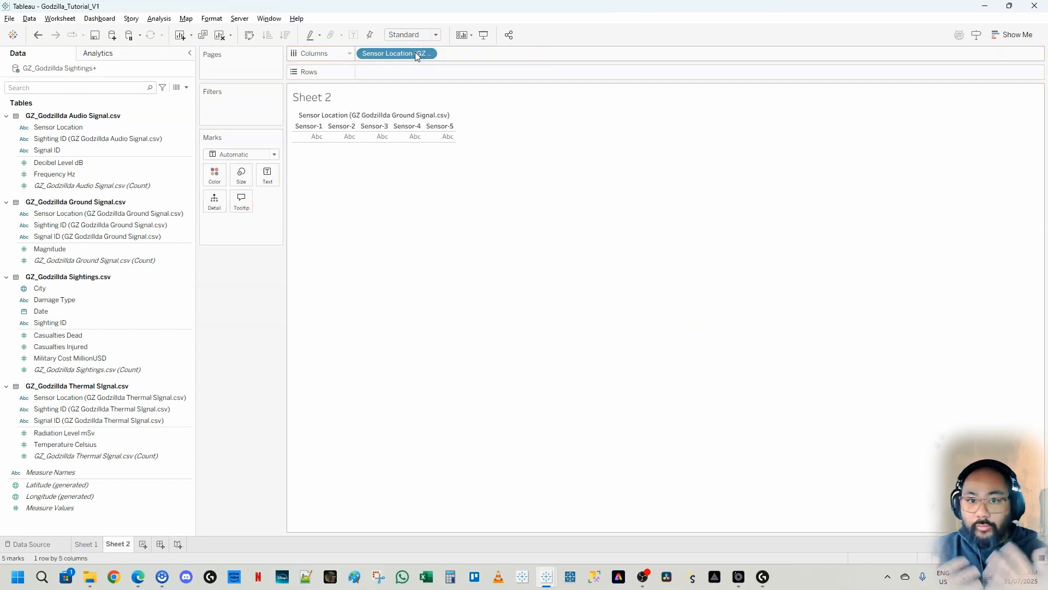
{"action": "left_click", "coordinate": [77, 456]}
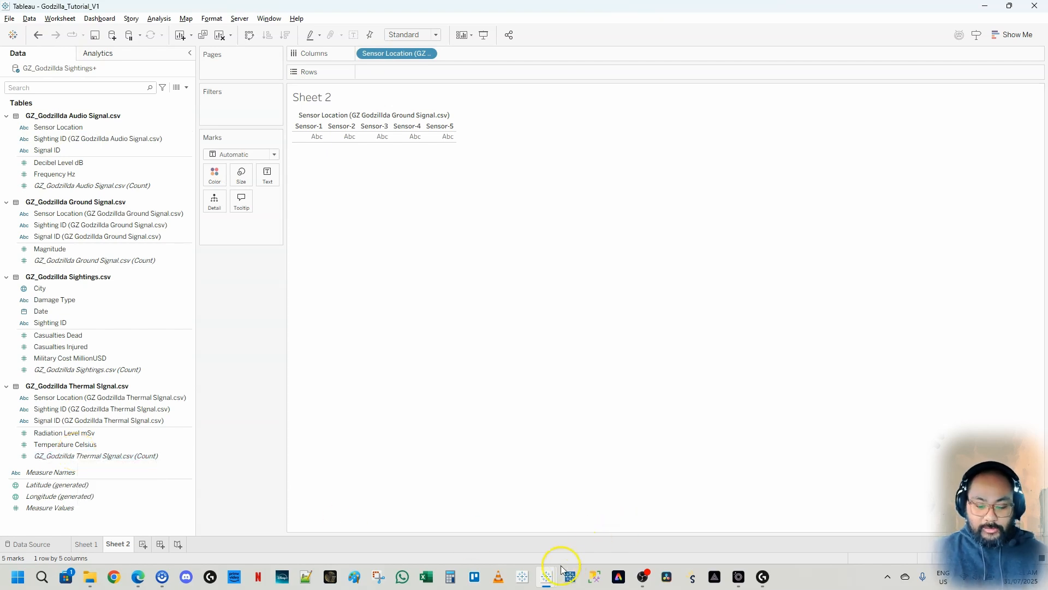
Switch to the Godzilla_V2 workbook and examine which fields its Casualties sheet uses on Columns and Rows.
{"action": "left_click", "coordinate": [547, 577]}
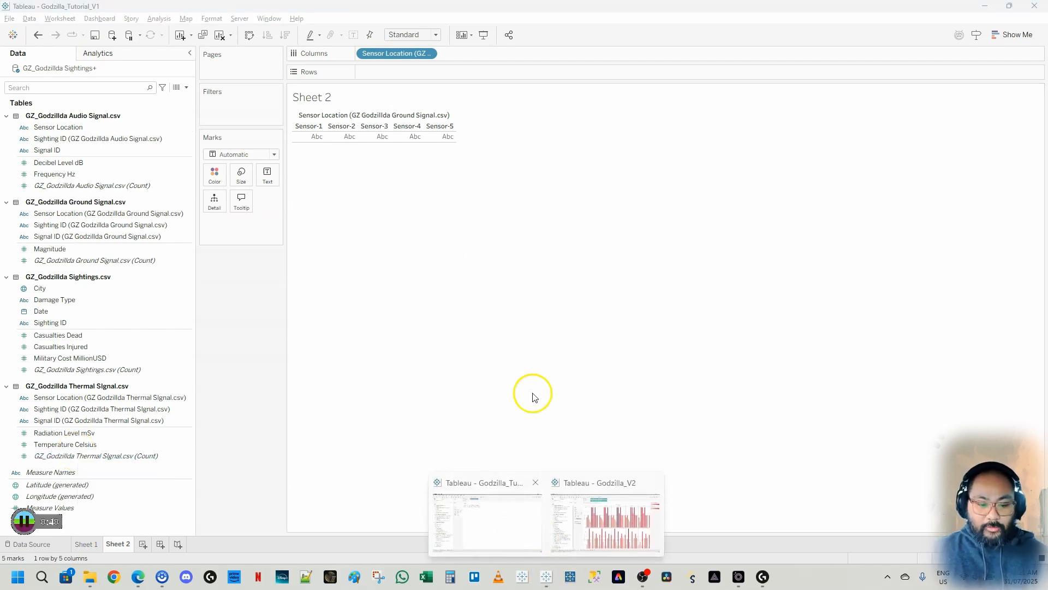
{"action": "left_click", "coordinate": [551, 580]}
{"action": "left_click", "coordinate": [568, 527]}
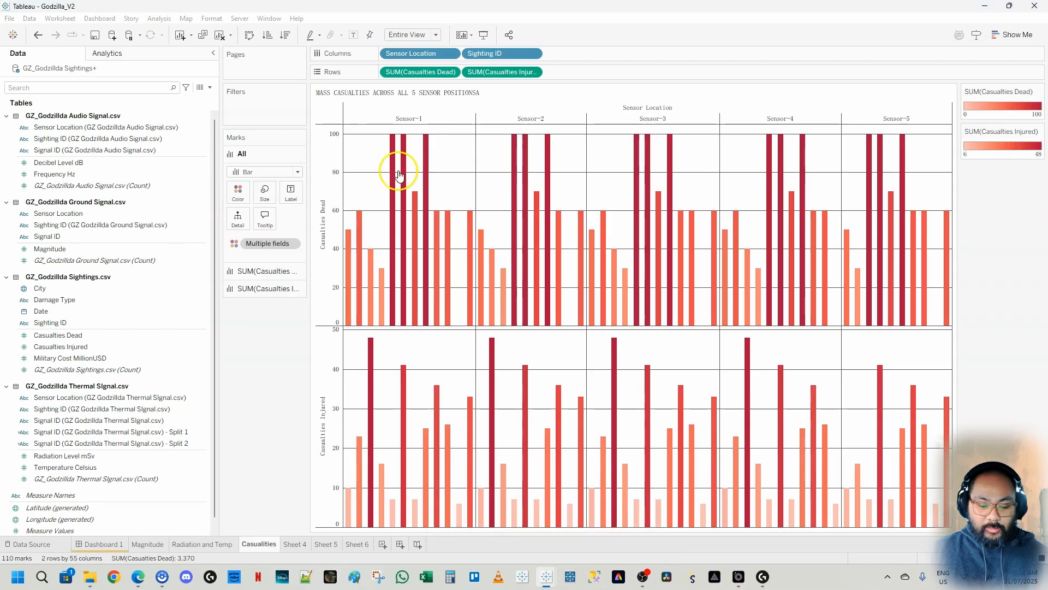
Switch to the Godzilla_Tutorial_V1 workbook and place Casualties Dead from the Sightings table on Rows of Sheet 2.
{"action": "left_click", "coordinate": [546, 581]}
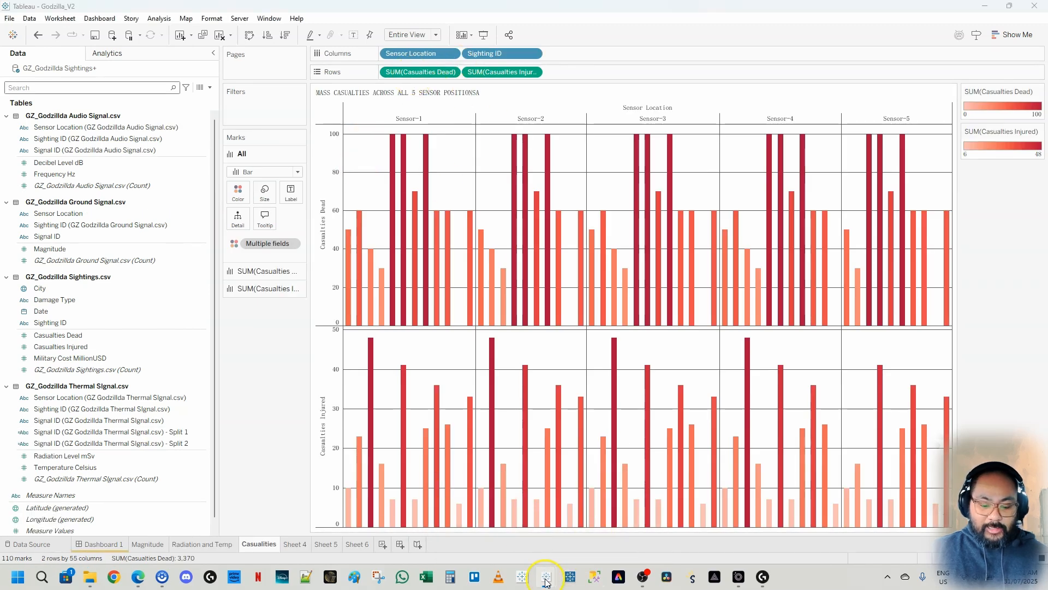
{"action": "left_click", "coordinate": [523, 531]}
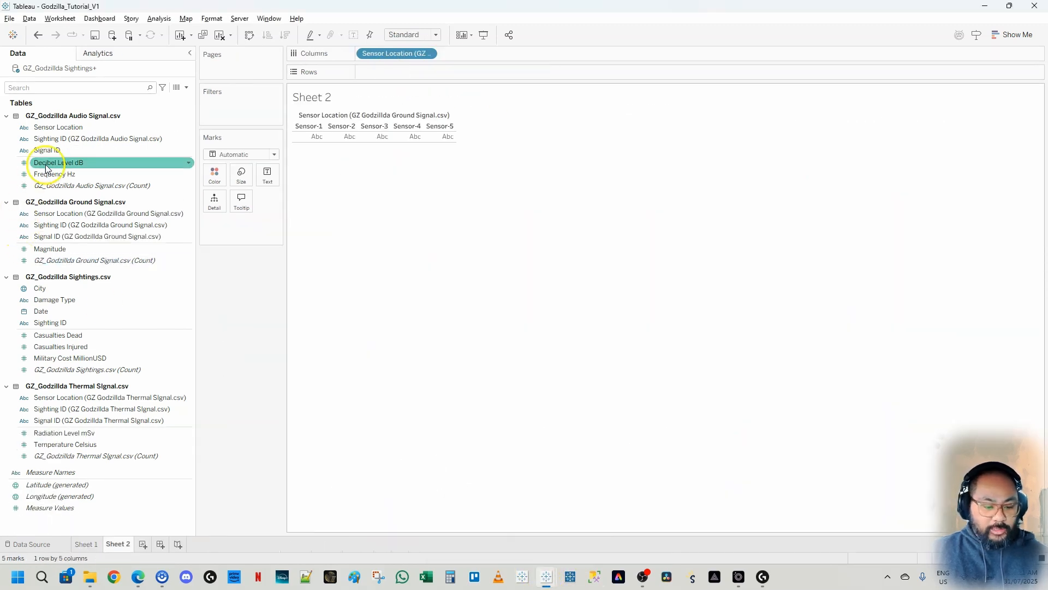
{"action": "left_click", "coordinate": [72, 335]}
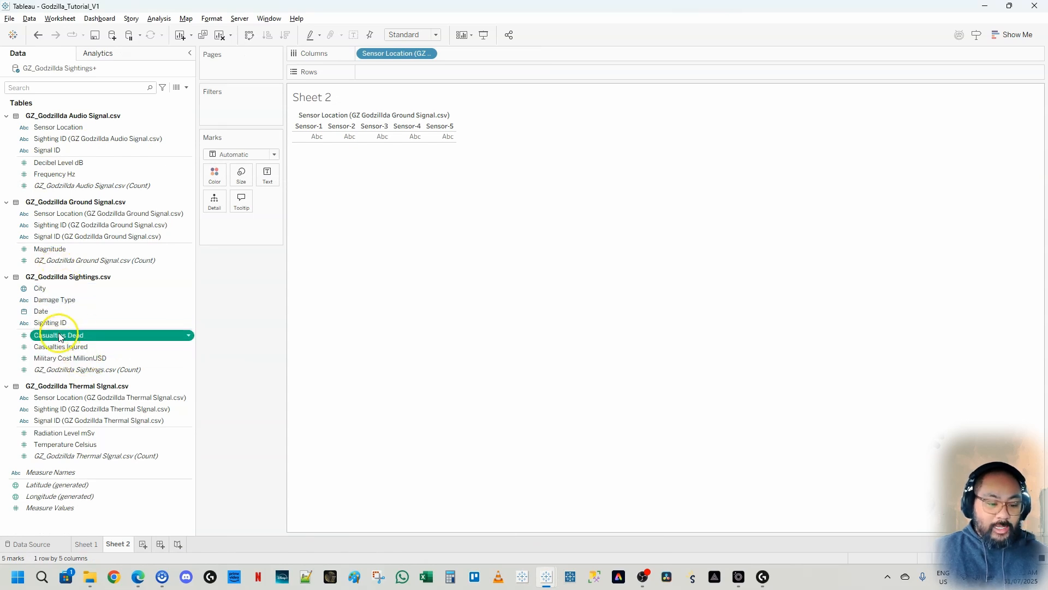
{"action": "left_click_drag", "start_coordinate": [63, 333], "coordinate": [395, 74]}
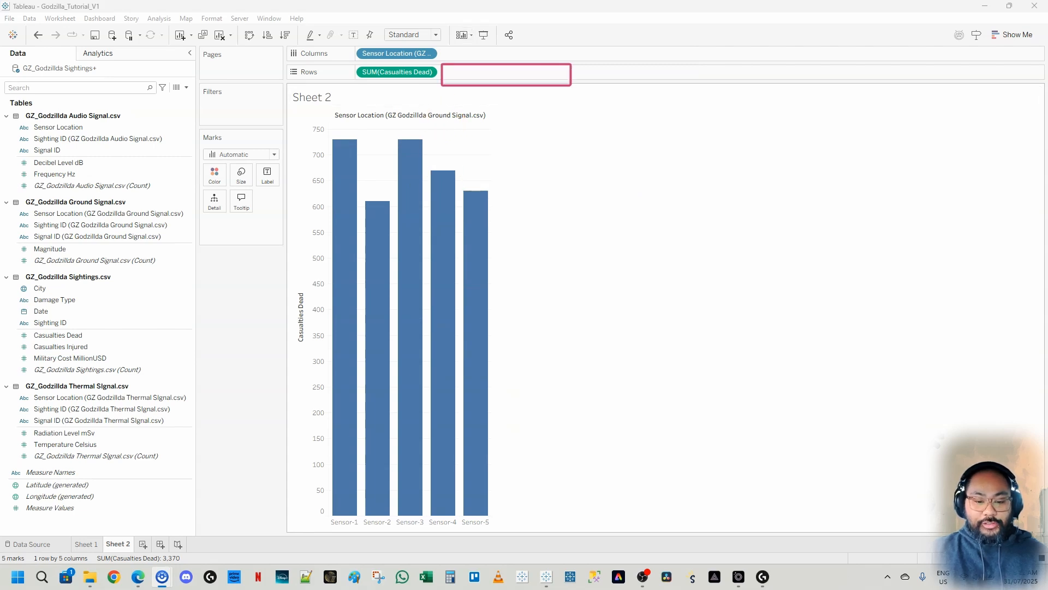
Switch to the Godzilla_V2 workbook and examine how its Casualties sheet adds a second measure on Rows.
{"action": "mouse_move", "coordinate": [547, 576]}
{"action": "left_click", "coordinate": [628, 518]}
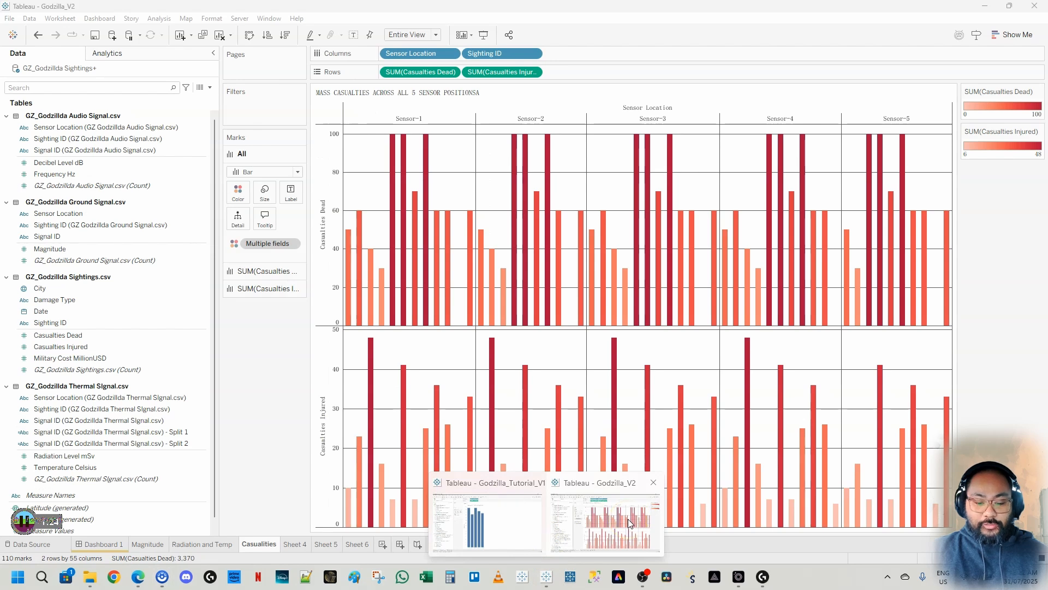
{"action": "left_click", "coordinate": [420, 346]}
{"action": "mouse_move", "coordinate": [393, 294]}
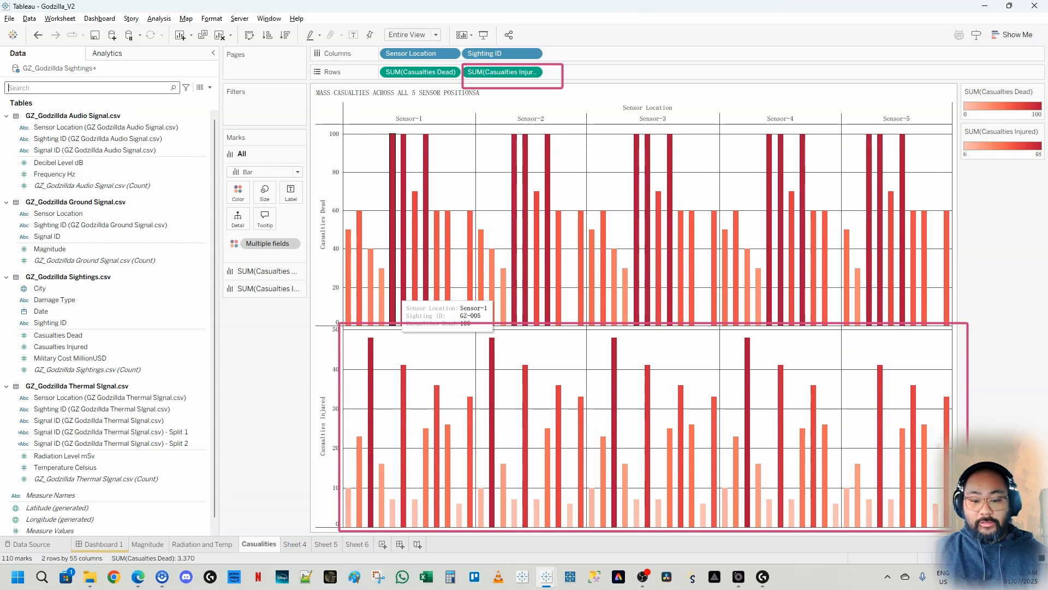
Return to Godzilla_Tutorial_V1, search the fields for "casual", add Casualties Injured to Rows after Casualties Dead, and clear the search.
{"action": "mouse_move", "coordinate": [547, 579]}
{"action": "left_click", "coordinate": [500, 521]}
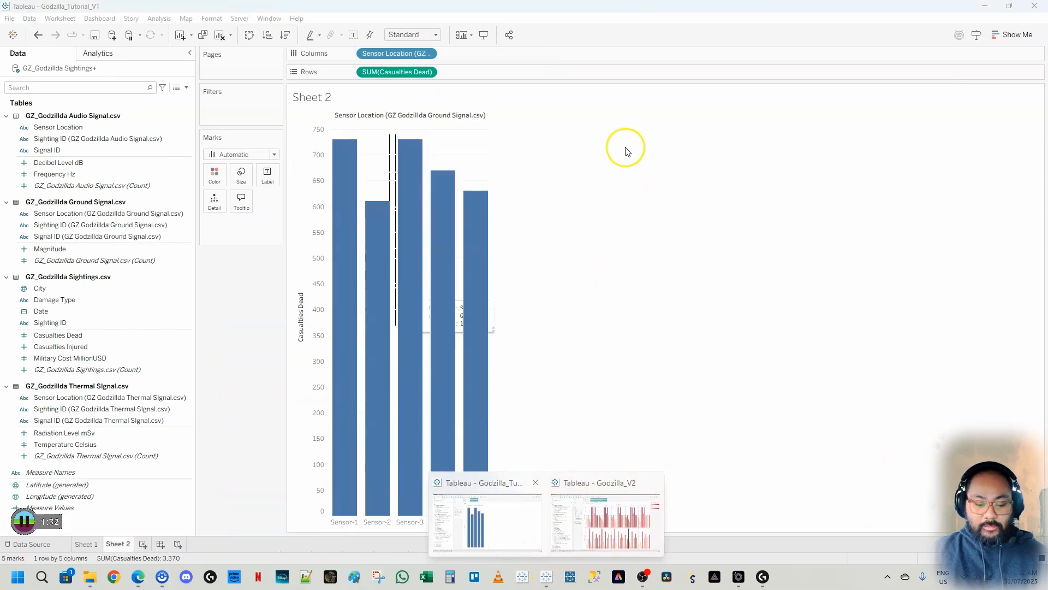
{"action": "left_click", "coordinate": [76, 348]}
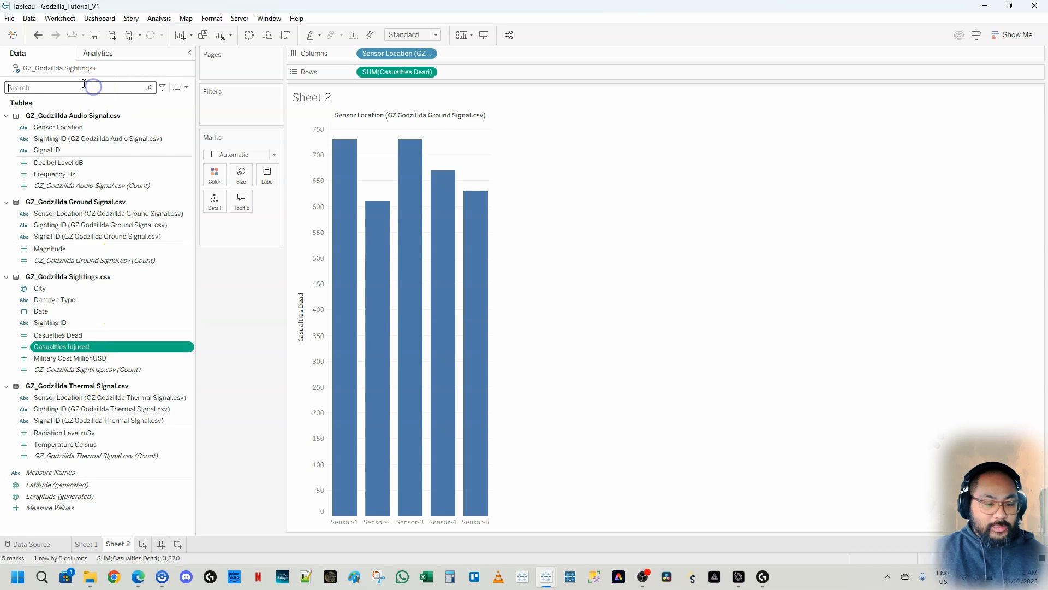
{"action": "type", "text": "casual"}
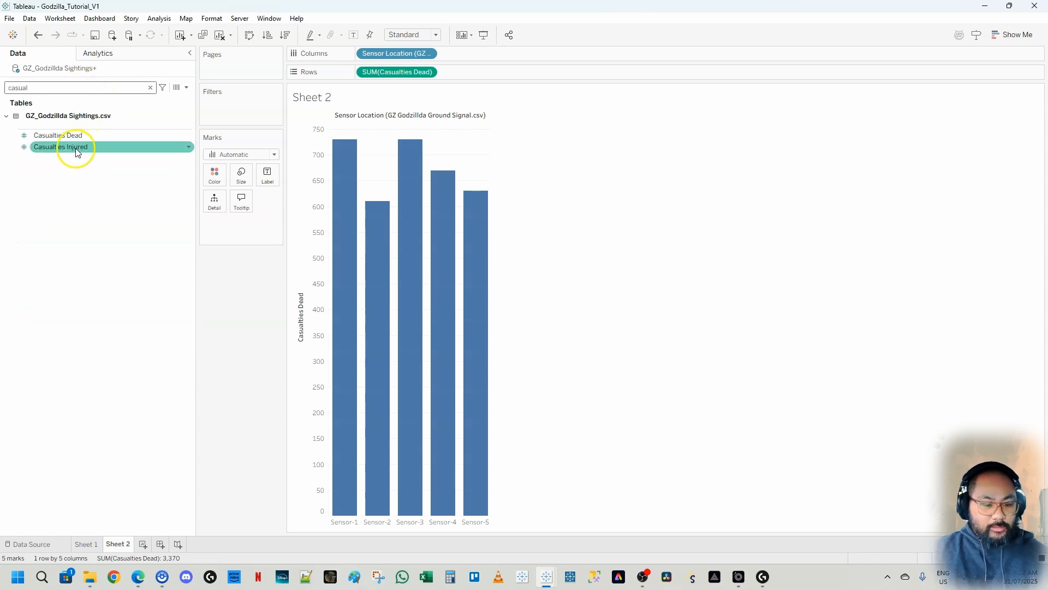
{"action": "left_click_drag", "start_coordinate": [77, 148], "coordinate": [507, 70]}
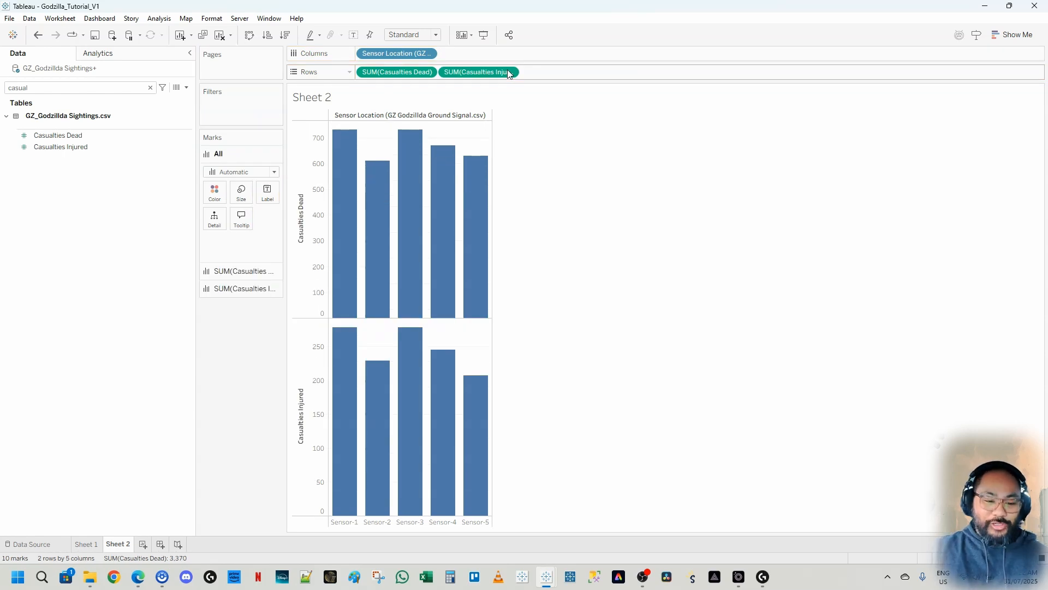
{"action": "left_click", "coordinate": [151, 88]}
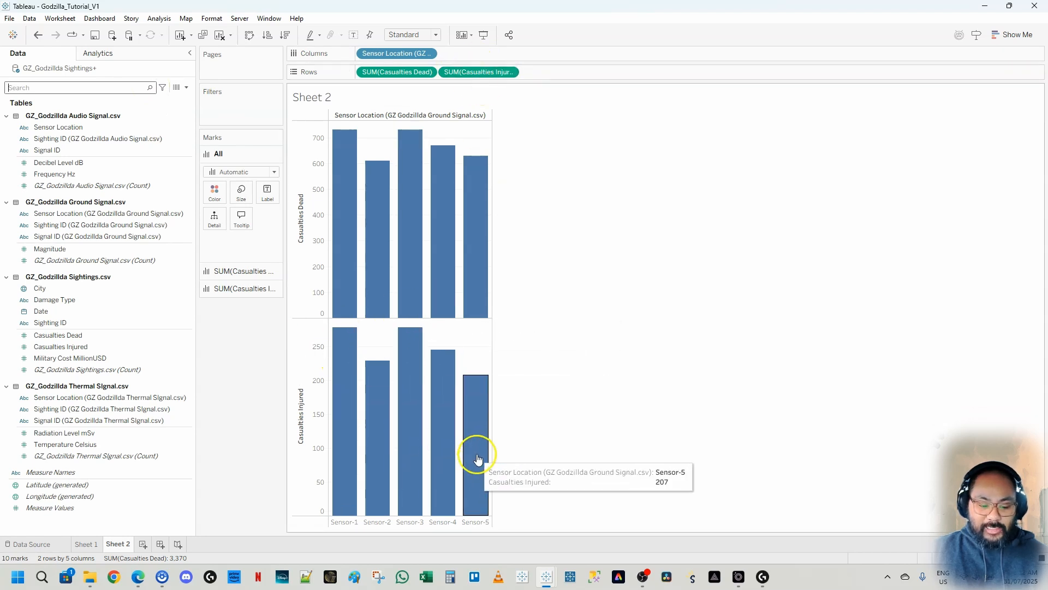
Compare the per-sensor bar groups on the Godzilla_V2 Casualties sheet with Sheet 2 in Godzilla_Tutorial_V1.
{"action": "mouse_move", "coordinate": [561, 568]}
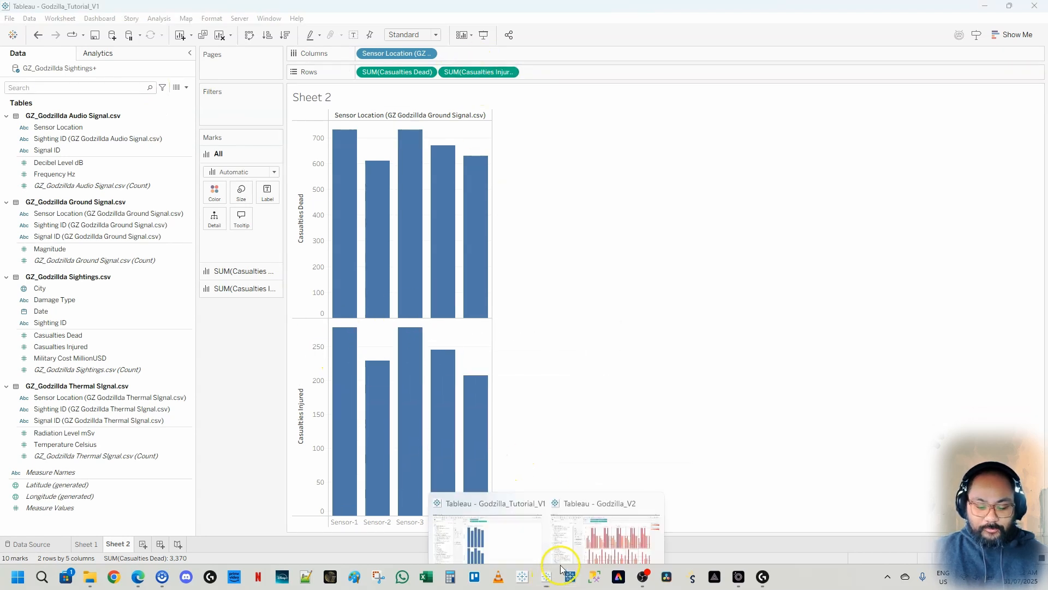
{"action": "left_click", "coordinate": [601, 538]}
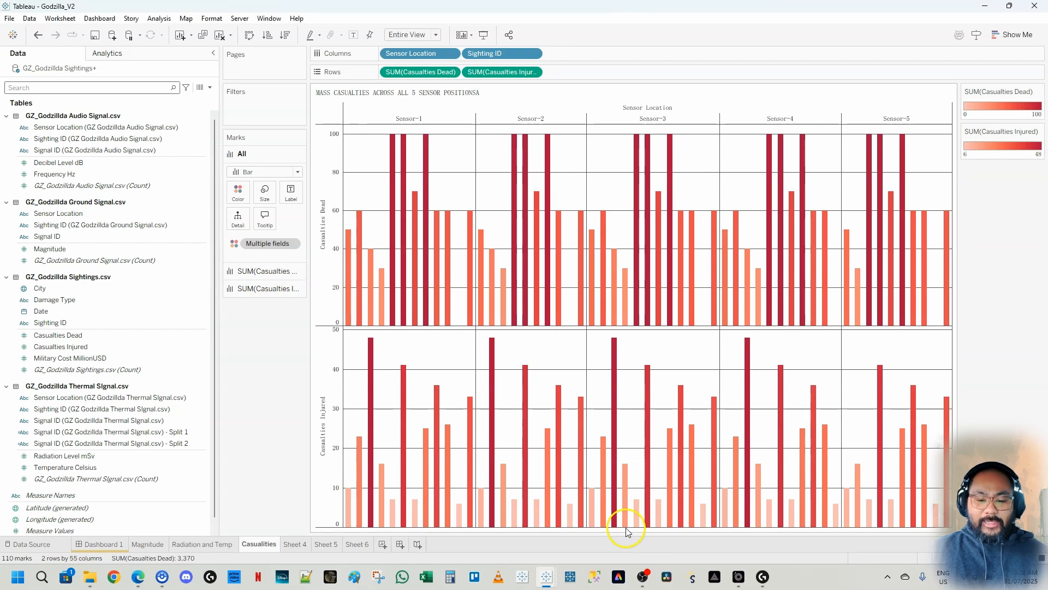
{"action": "mouse_move", "coordinate": [340, 111]}
{"action": "left_mouse_down"}
{"action": "mouse_move", "coordinate": [480, 315]}
{"action": "mouse_move", "coordinate": [469, 537]}
{"action": "left_mouse_up"}
{"action": "mouse_move", "coordinate": [474, 107]}
{"action": "left_mouse_down"}
{"action": "mouse_move", "coordinate": [574, 411]}
{"action": "mouse_move", "coordinate": [587, 527]}
{"action": "left_mouse_up"}
{"action": "mouse_move", "coordinate": [590, 112]}
{"action": "left_mouse_down"}
{"action": "mouse_move", "coordinate": [744, 403]}
{"action": "mouse_move", "coordinate": [723, 541]}
{"action": "left_mouse_up"}
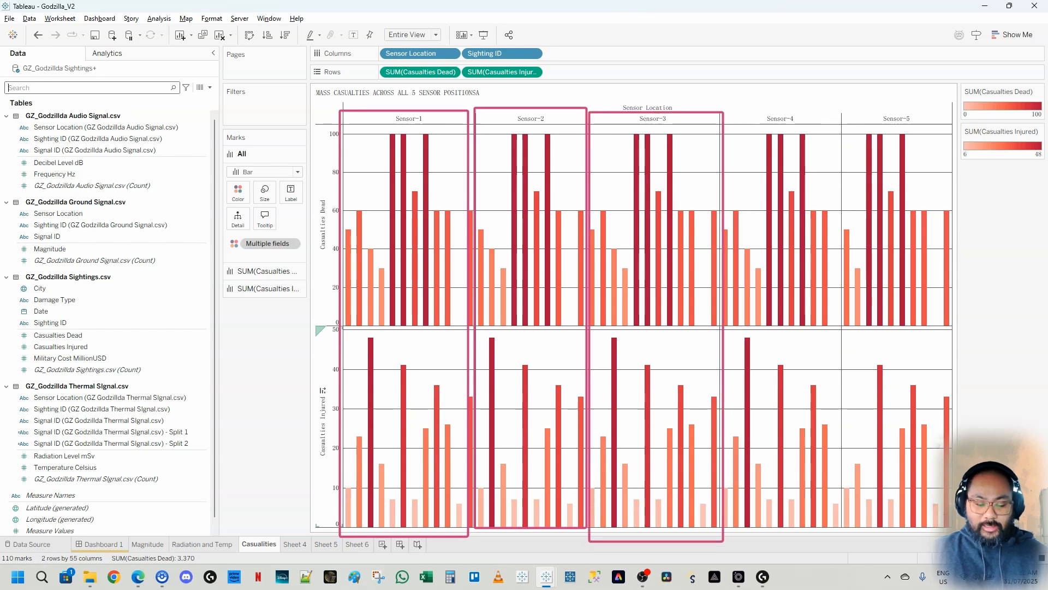
{"action": "mouse_move", "coordinate": [547, 576]}
{"action": "left_click", "coordinate": [498, 538]}
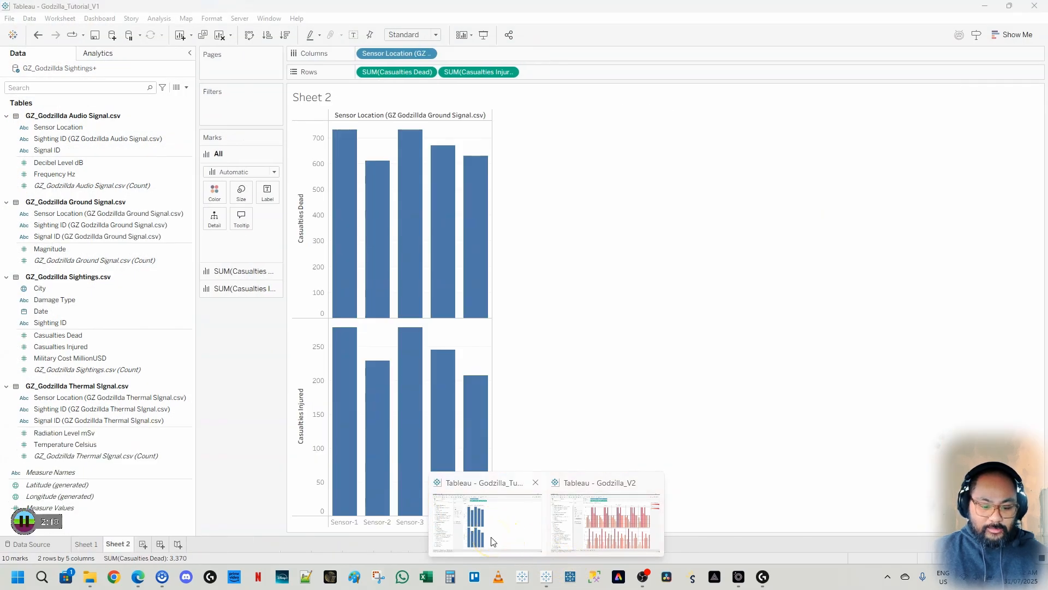
Switch to Godzilla_V2 and search its fields for "sighting" to locate Sighting ID in the Sightings table.
{"action": "left_click", "coordinate": [592, 542]}
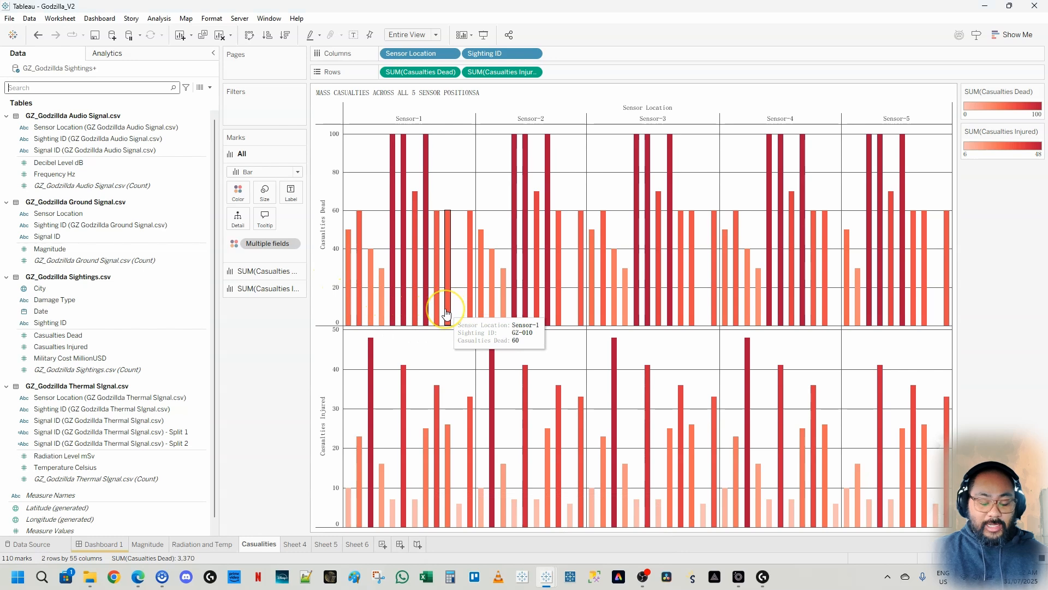
{"action": "left_click", "coordinate": [13, 87]}
{"action": "type", "text": "sighting"}
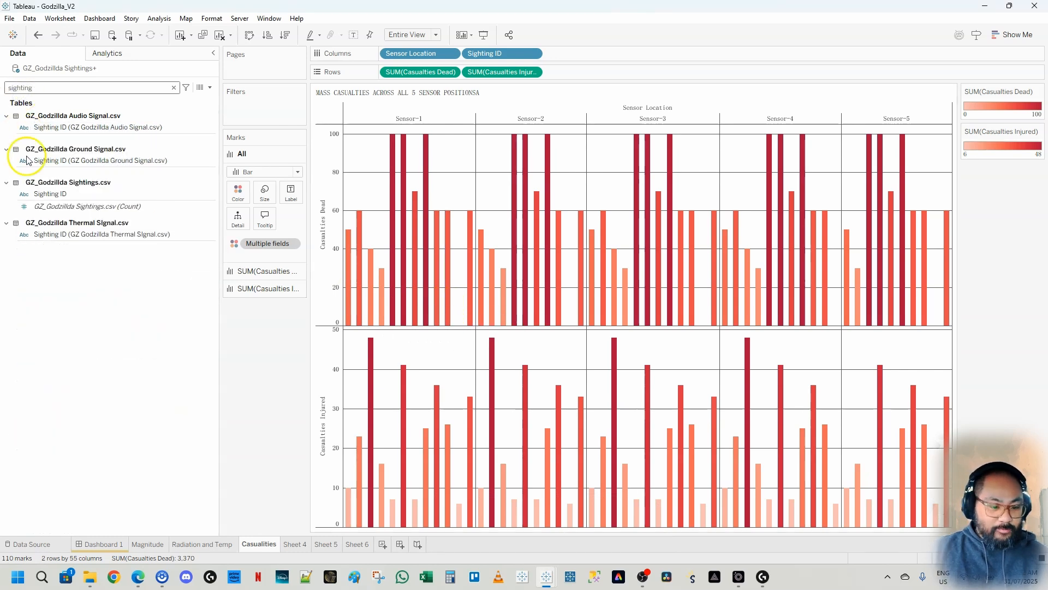
{"action": "left_click", "coordinate": [45, 194]}
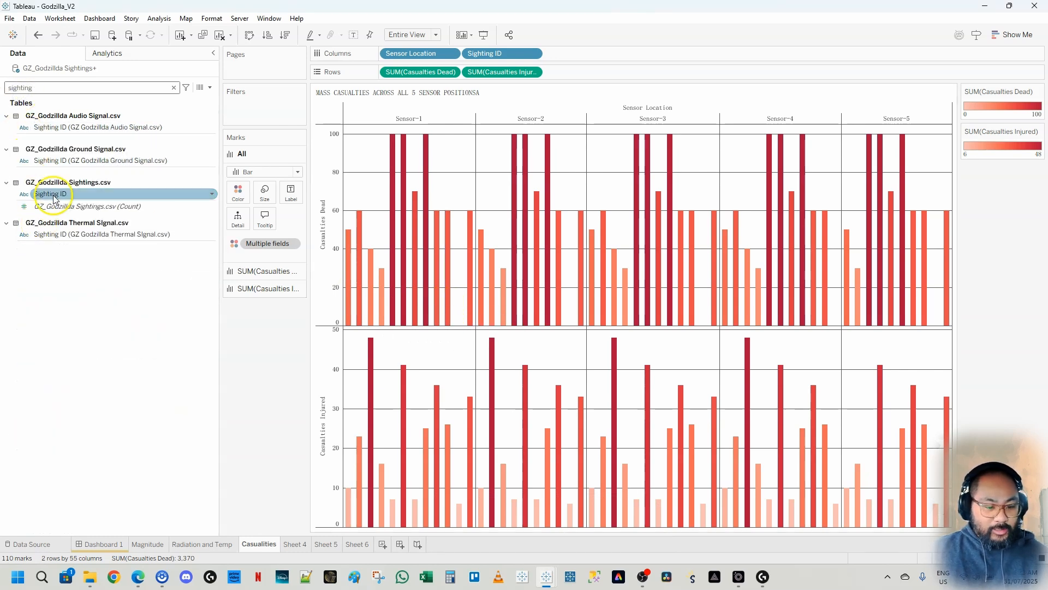
Switch to Godzilla_Tutorial_V1 and add Sighting ID from the Sightings table to Columns after Sensor Location on Sheet 2.
{"action": "mouse_move", "coordinate": [554, 579]}
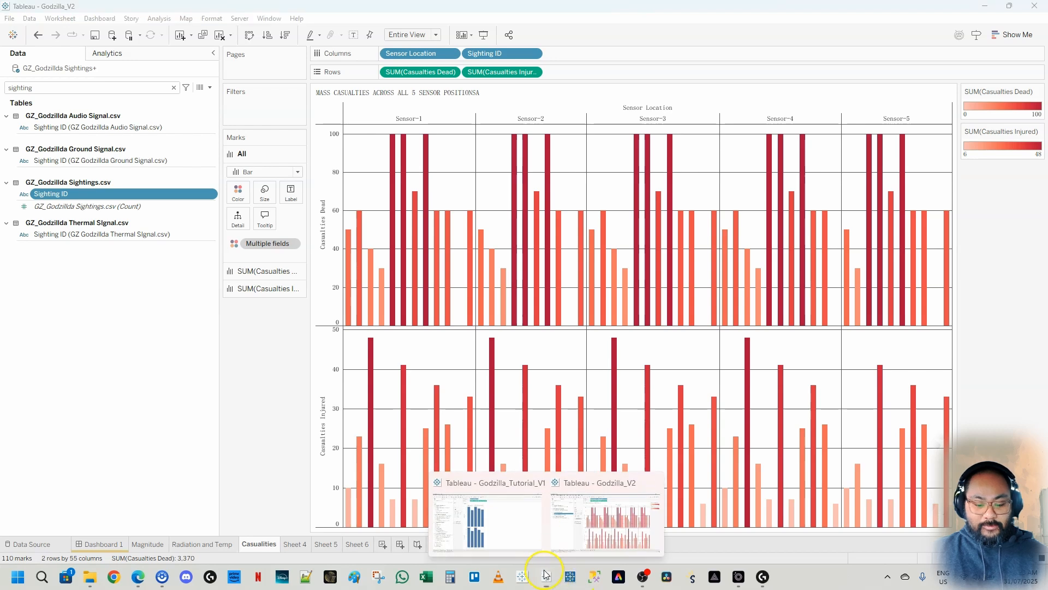
{"action": "left_click", "coordinate": [503, 505]}
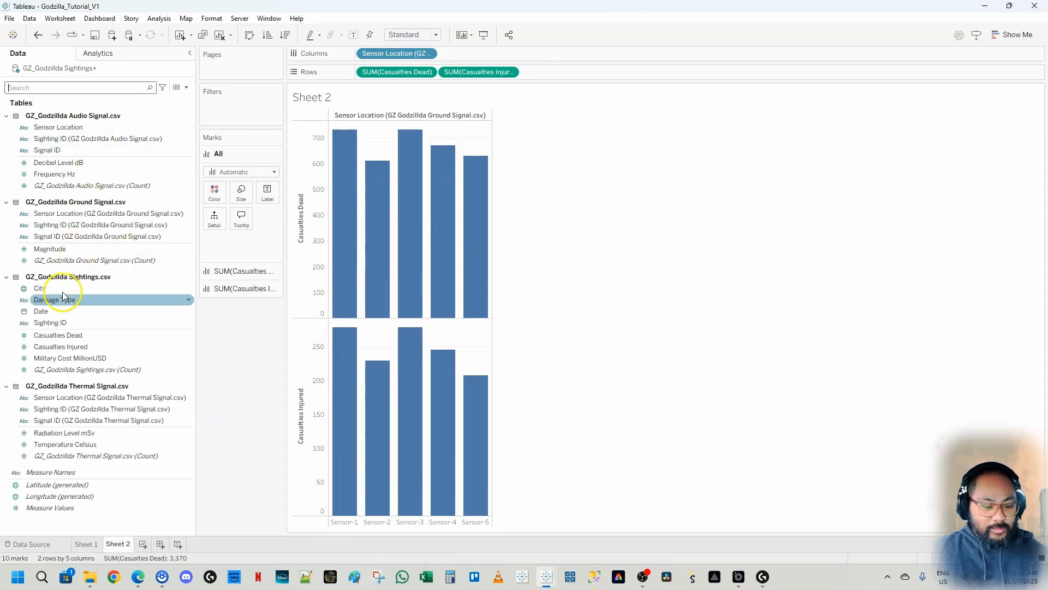
{"action": "left_click", "coordinate": [60, 322]}
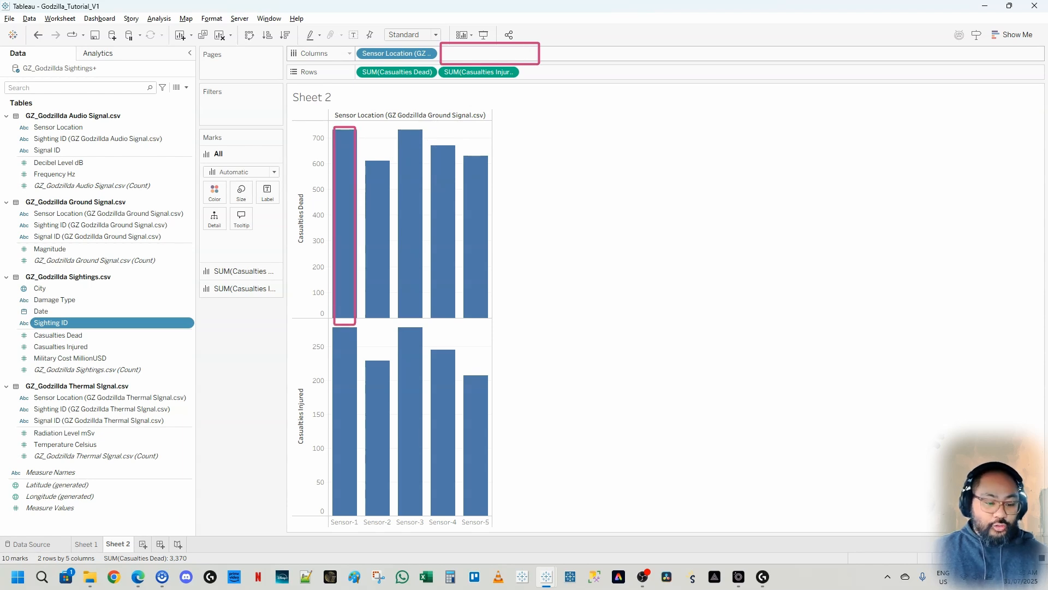
{"action": "left_click_drag", "start_coordinate": [60, 322], "coordinate": [483, 58]}
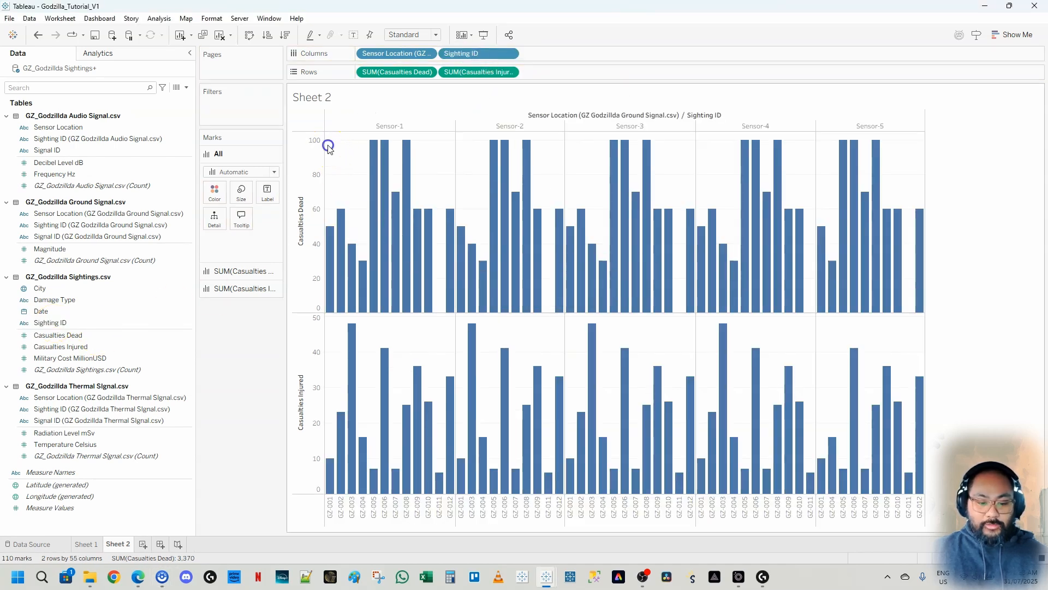
Select all Sensor-1 bars in the Casualties Dead chart to read their combined total, and clear the selection.
{"action": "left_click_drag", "start_coordinate": [328, 146], "coordinate": [450, 282]}
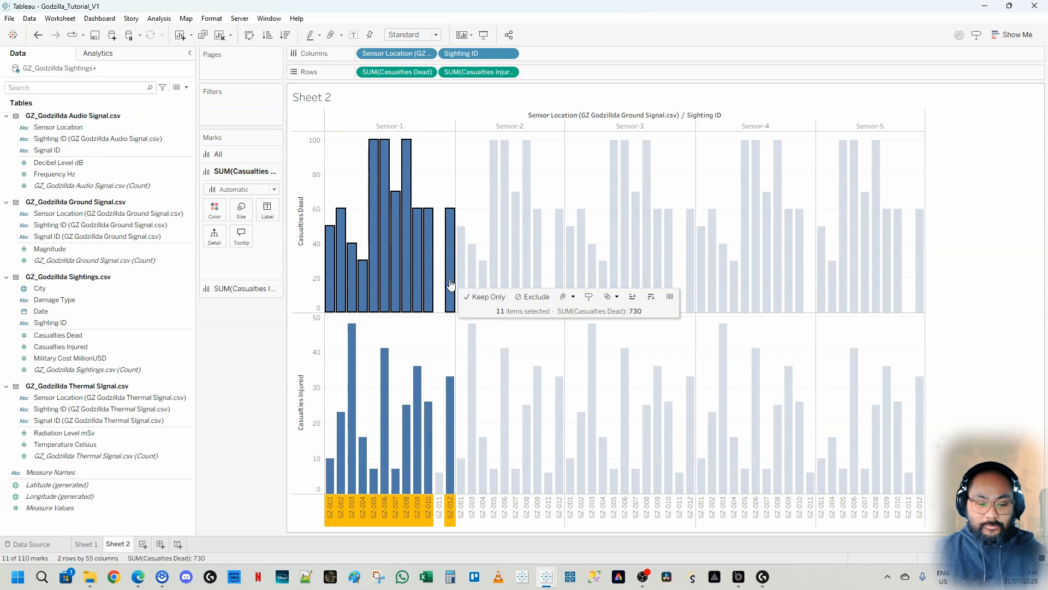
{"action": "left_click", "coordinate": [532, 305]}
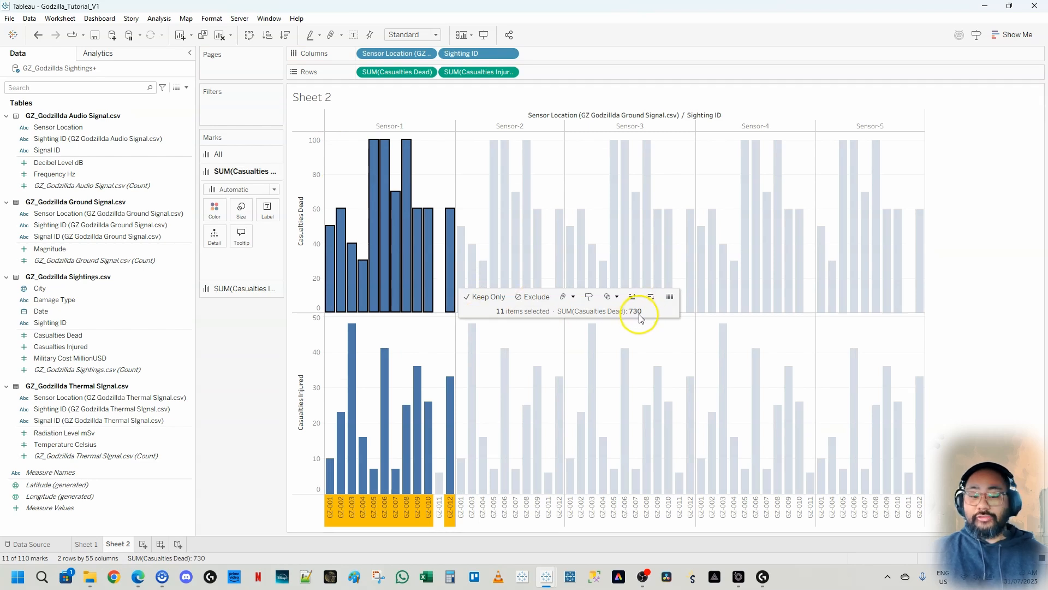
{"action": "left_click", "coordinate": [440, 178]}
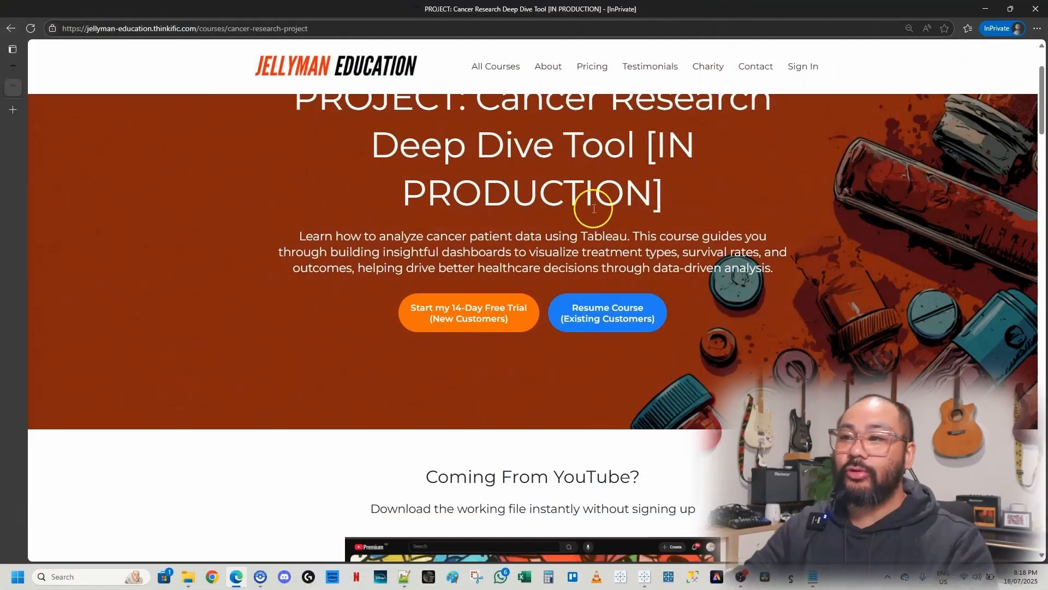
Browse the Cancer Research project course page in the browser and the free courses on the Jellyman Education home page.
{"action": "scroll", "coordinate": [614, 281], "scroll_direction": "down", "scroll_amount": 7}
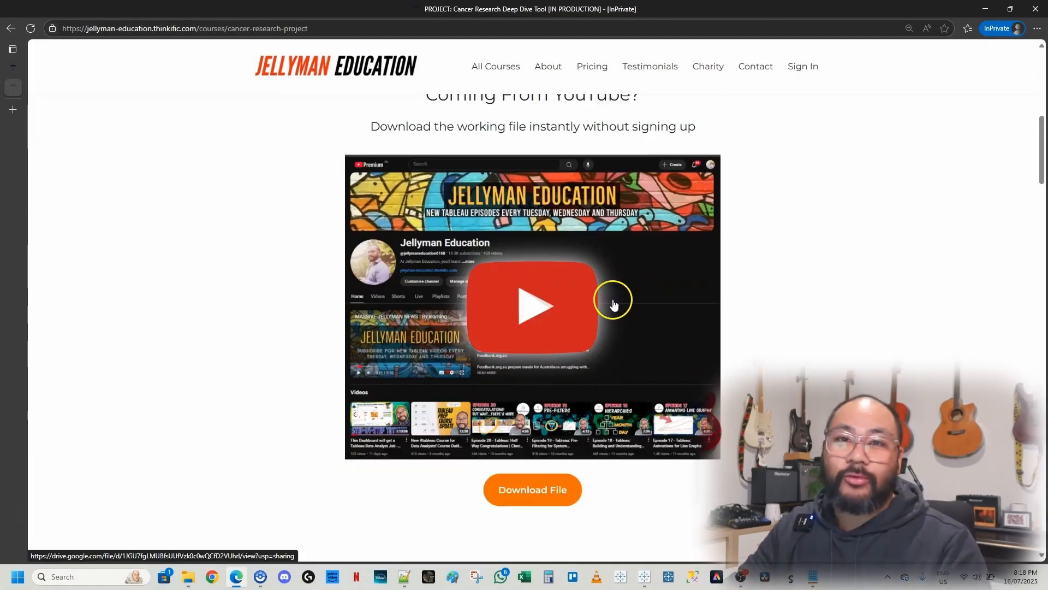
{"action": "scroll", "coordinate": [603, 330], "scroll_direction": "down", "scroll_amount": 10}
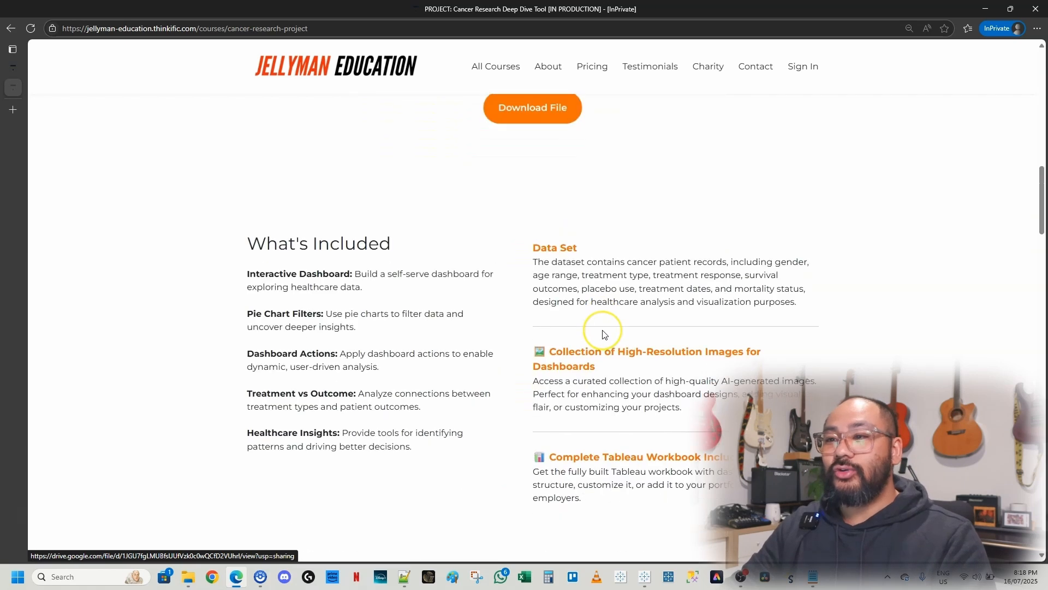
{"action": "scroll", "coordinate": [603, 334], "scroll_direction": "down", "scroll_amount": 19}
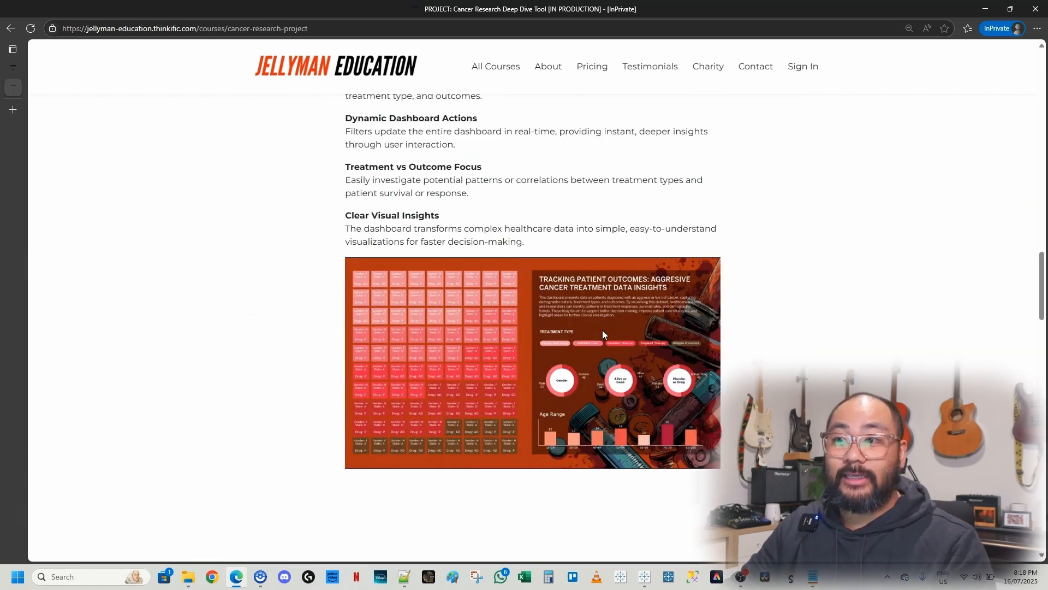
{"action": "scroll", "coordinate": [603, 333], "scroll_direction": "down", "scroll_amount": 9}
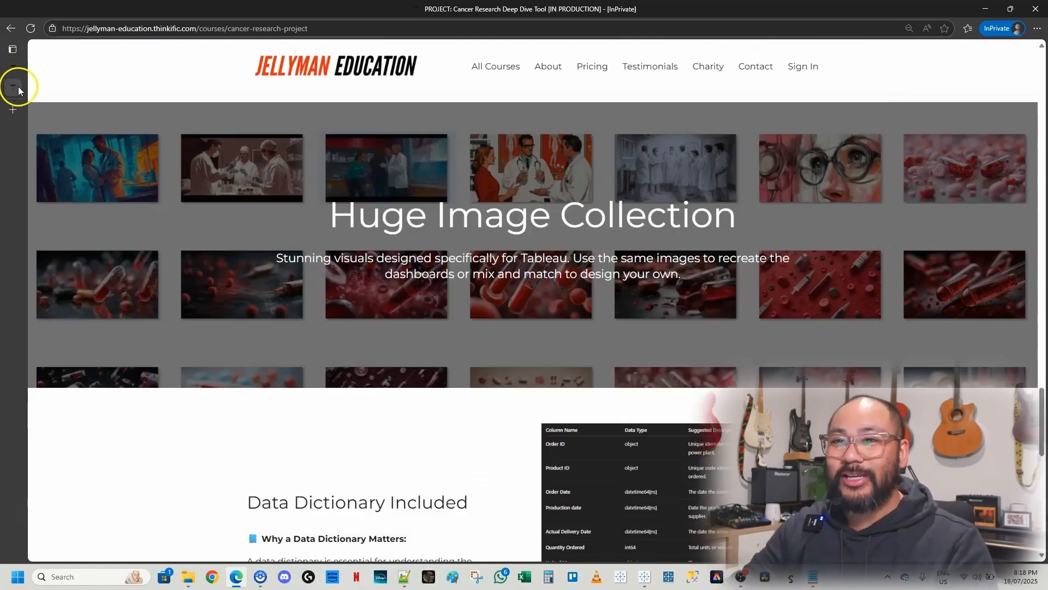
{"action": "left_click", "coordinate": [16, 87]}
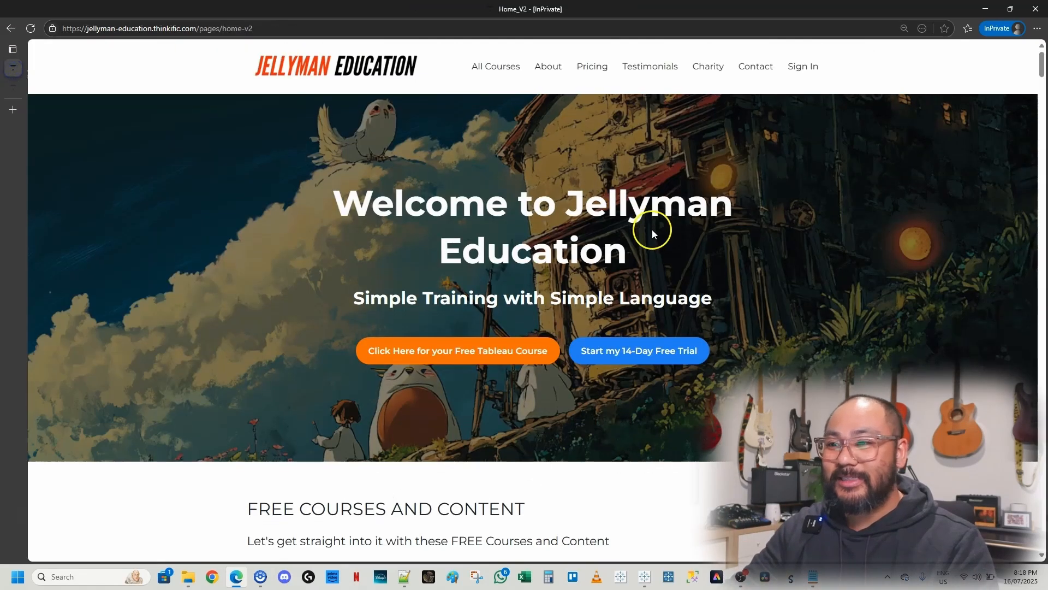
{"action": "scroll", "coordinate": [652, 229], "scroll_direction": "down", "scroll_amount": 7}
{"action": "scroll", "coordinate": [681, 236], "scroll_direction": "down", "scroll_amount": 5}
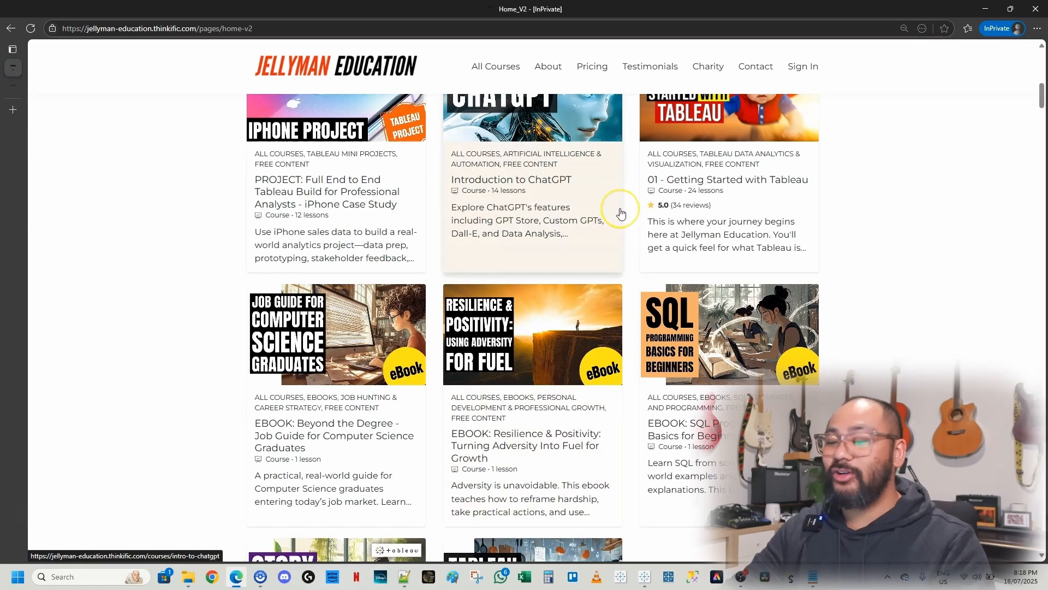
{"action": "scroll", "coordinate": [824, 235], "scroll_direction": "down", "scroll_amount": 2}
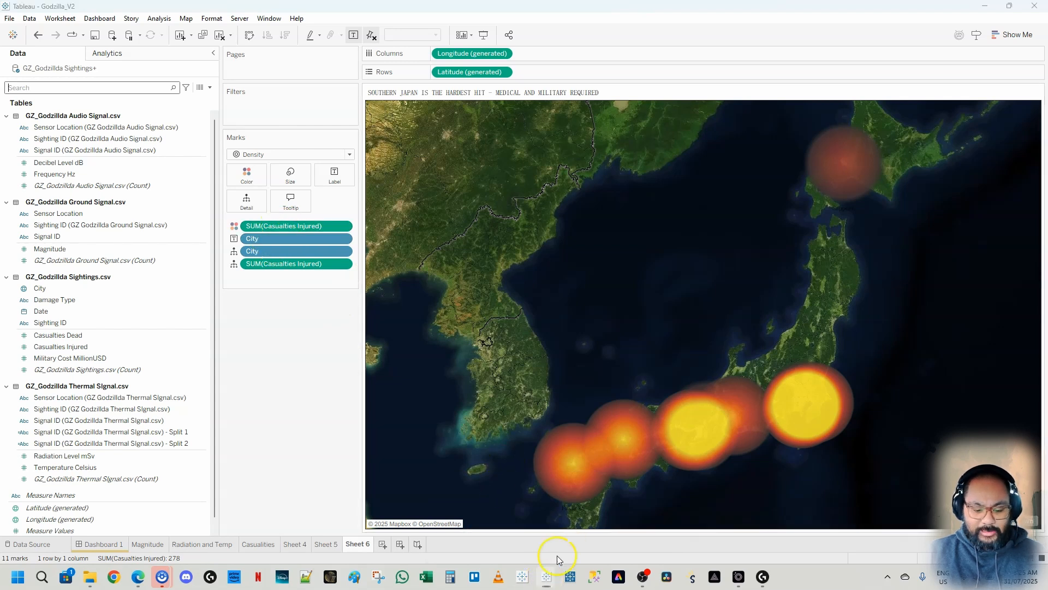
Switch to Godzilla_Tutorial_V1, add a new worksheet and find the City field by searching for "city".
{"action": "mouse_move", "coordinate": [548, 574]}
{"action": "left_click", "coordinate": [487, 514]}
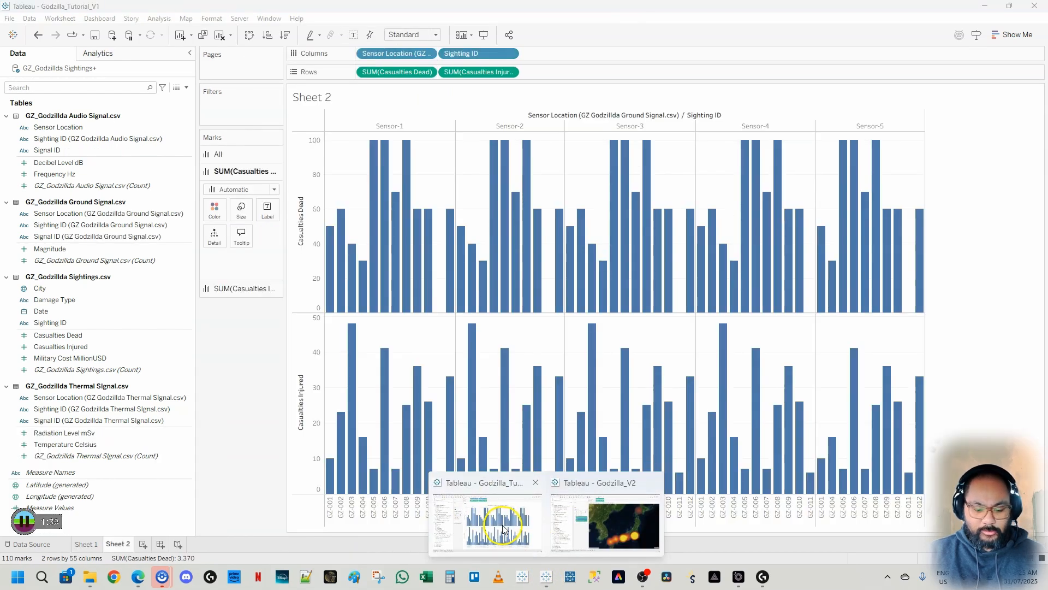
{"action": "left_click", "coordinate": [140, 545]}
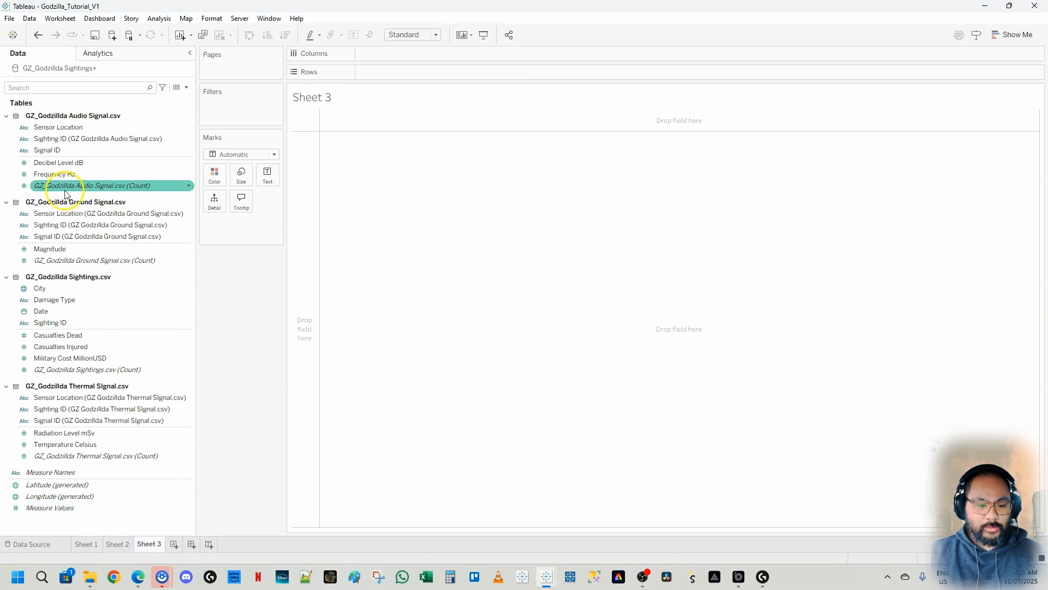
{"action": "left_click", "coordinate": [75, 88]}
{"action": "type", "text": "city"}
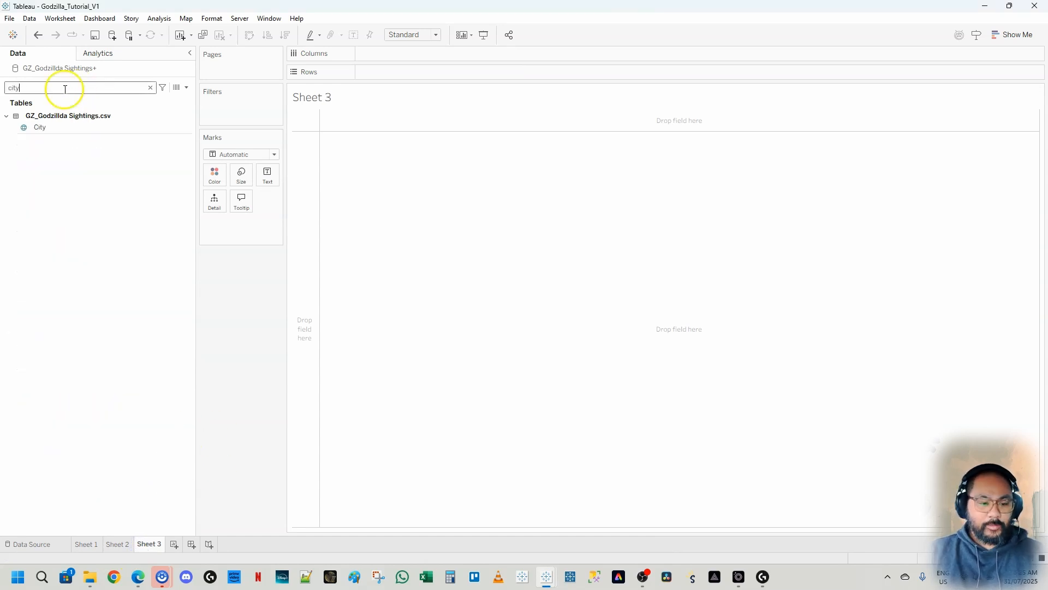
{"action": "left_click", "coordinate": [50, 126]}
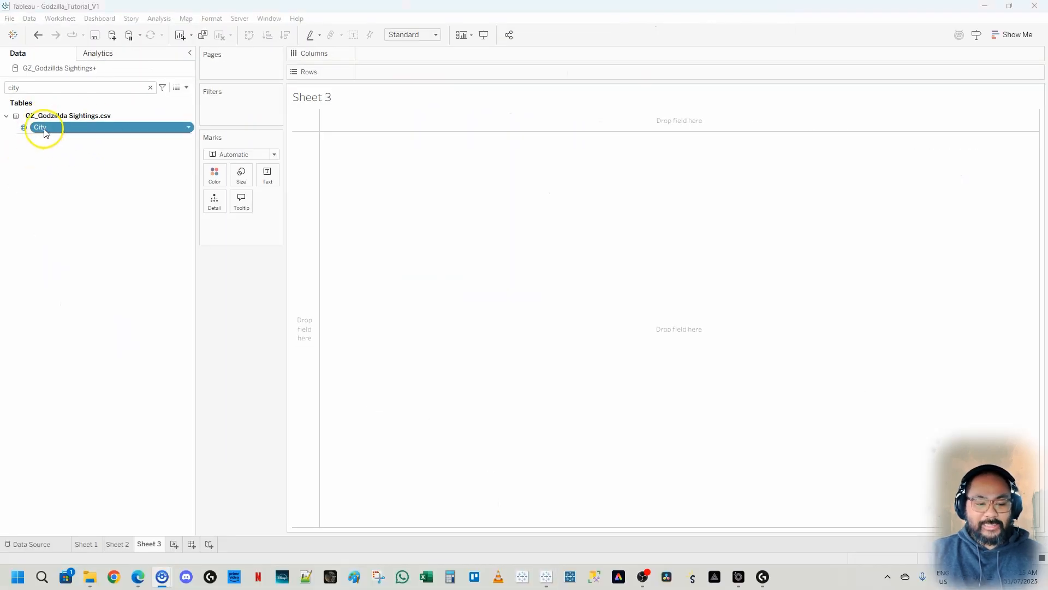
Check the City field's data type and geographic role assignment.
{"action": "left_click", "coordinate": [24, 127]}
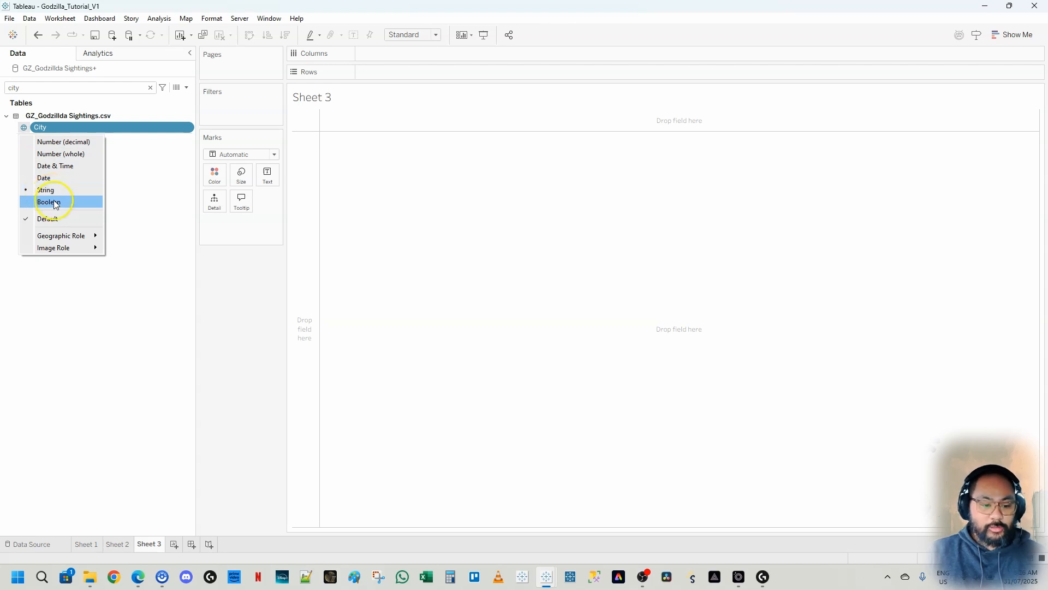
{"action": "mouse_move", "coordinate": [57, 238]}
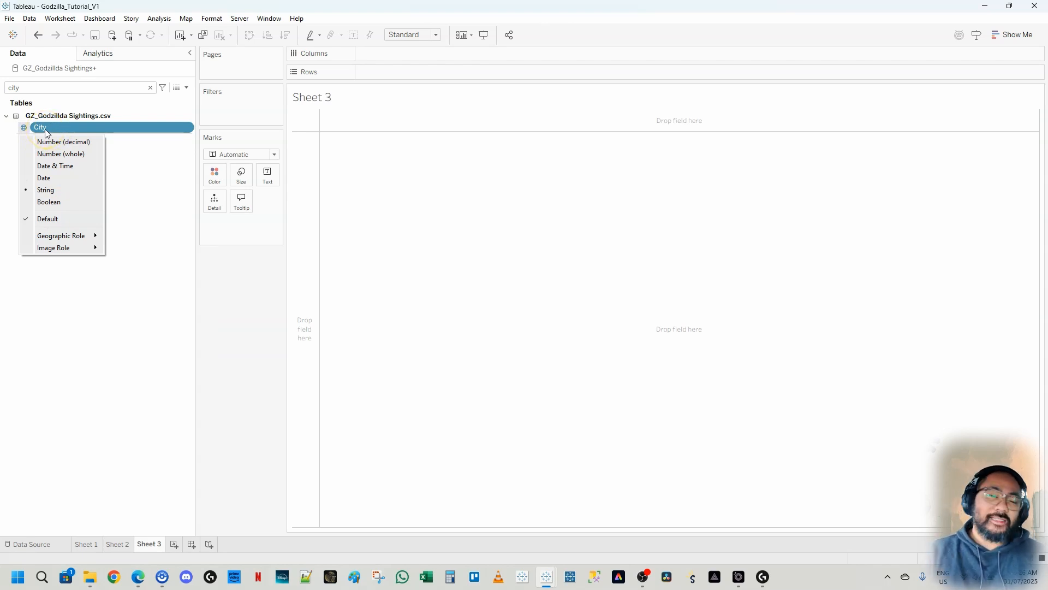
{"action": "left_click", "coordinate": [23, 128]}
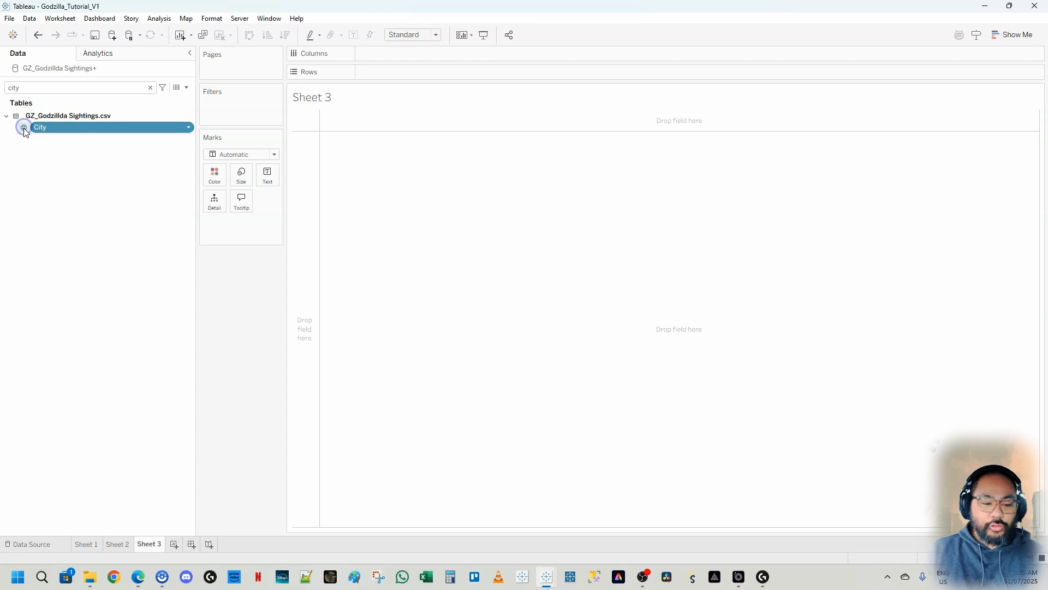
{"action": "left_click", "coordinate": [24, 128]}
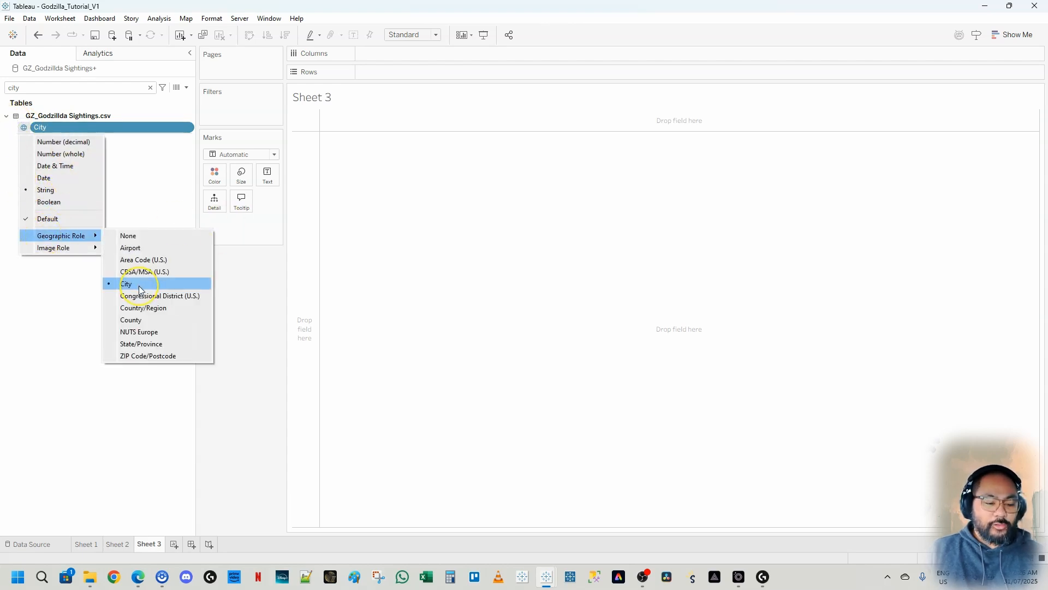
{"action": "left_click", "coordinate": [272, 346]}
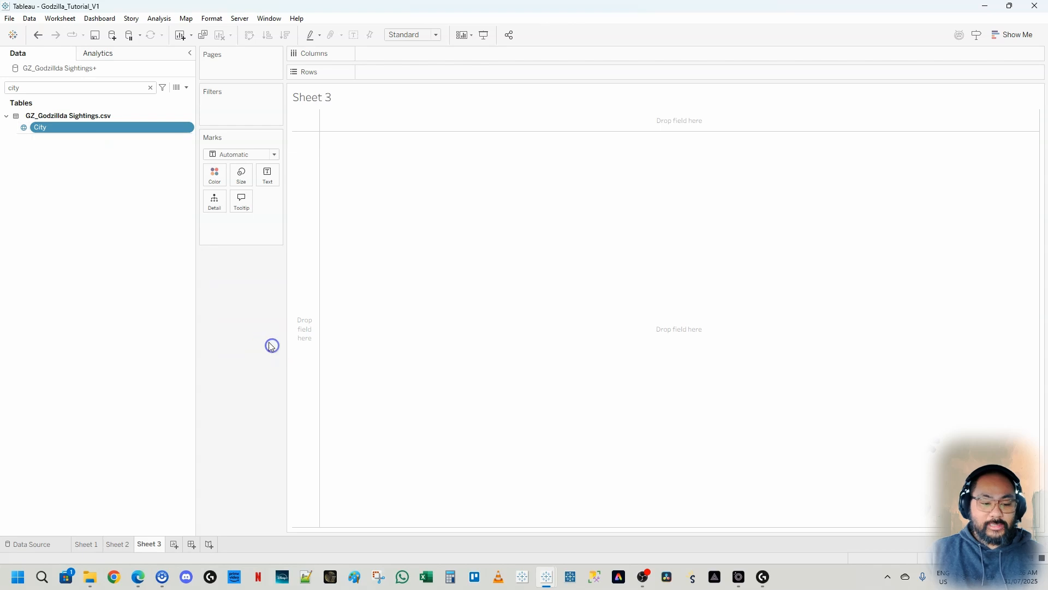
Plot City on a map in Sheet 3 and fix the country/region of its locations to Japan.
{"action": "double_click", "coordinate": [71, 129]}
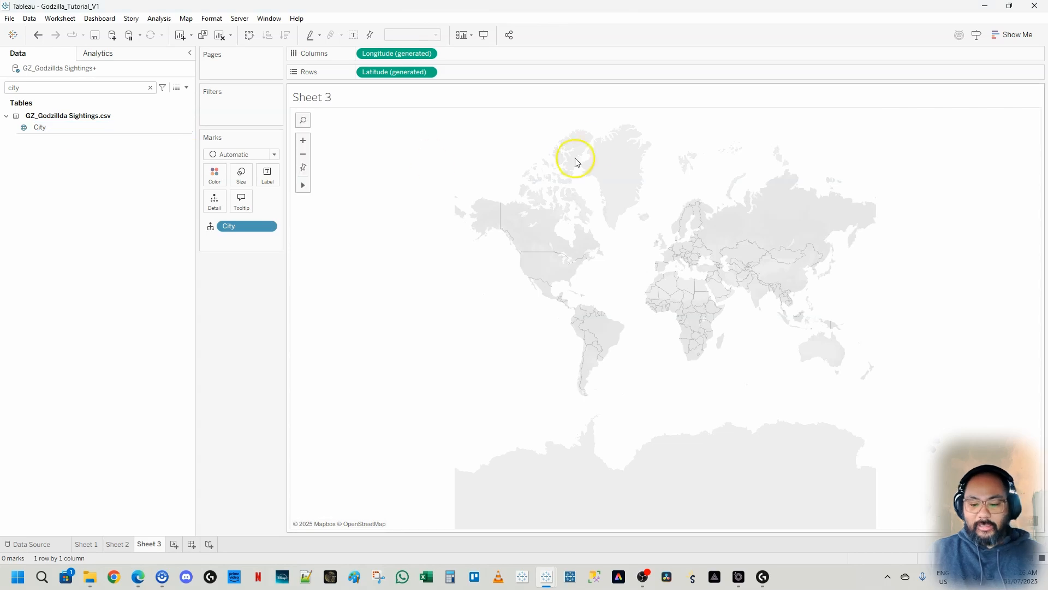
{"action": "left_click", "coordinate": [54, 128]}
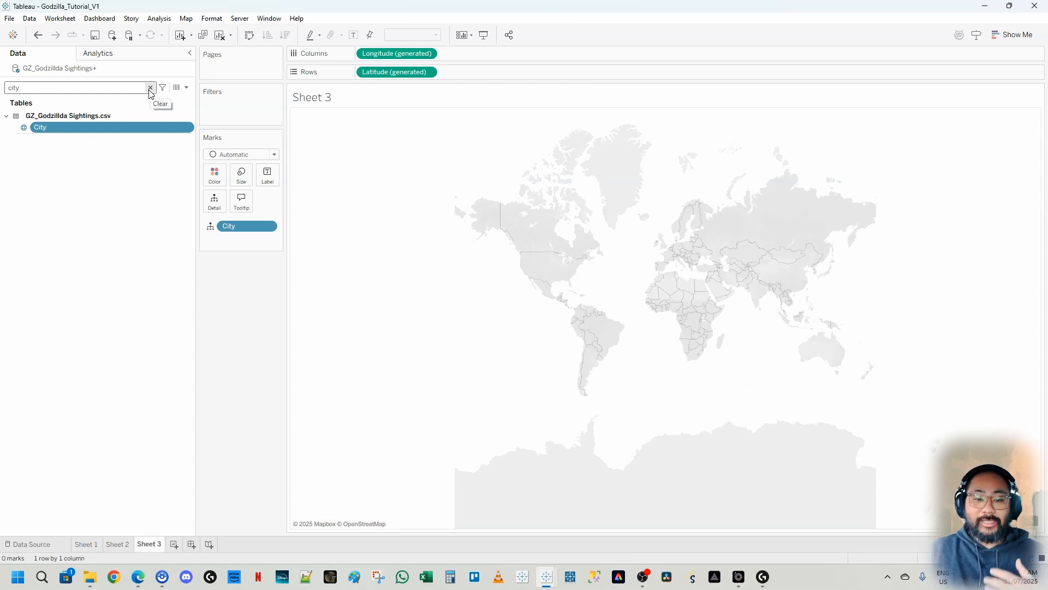
{"action": "left_click", "coordinate": [187, 19]}
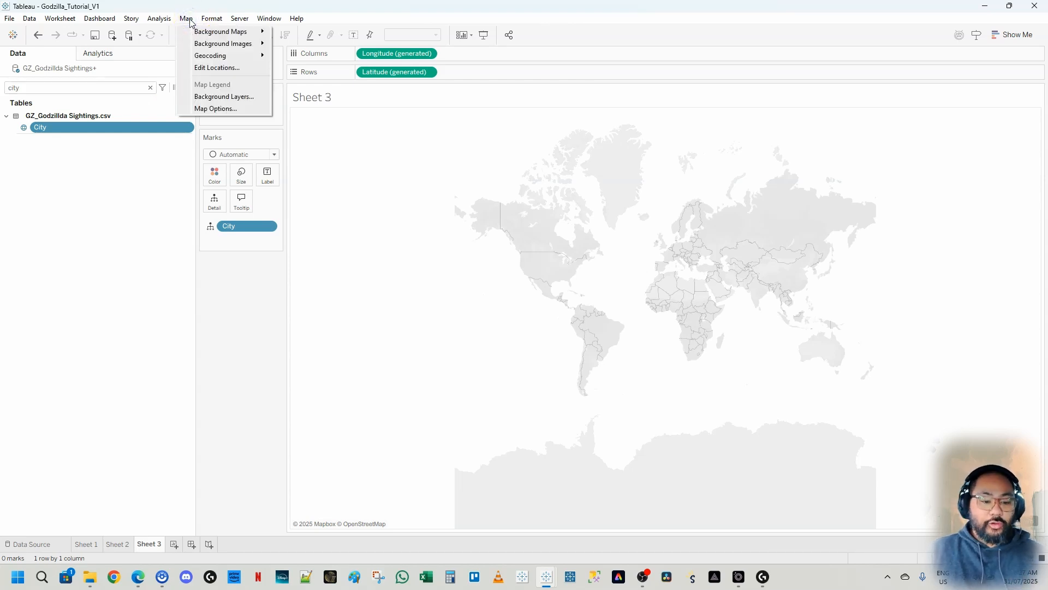
{"action": "left_click", "coordinate": [220, 69]}
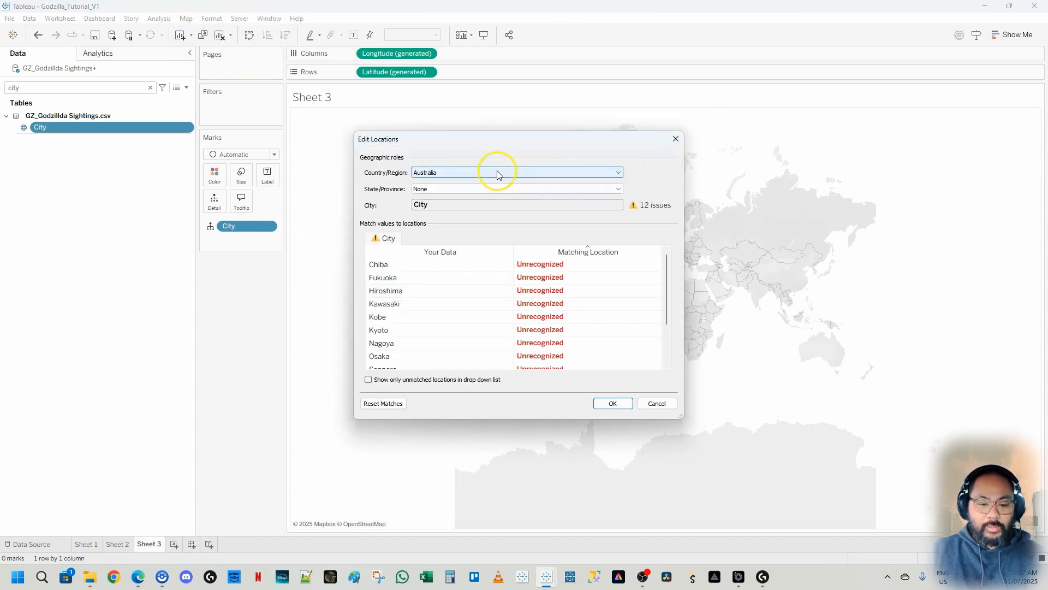
{"action": "left_click", "coordinate": [462, 173]}
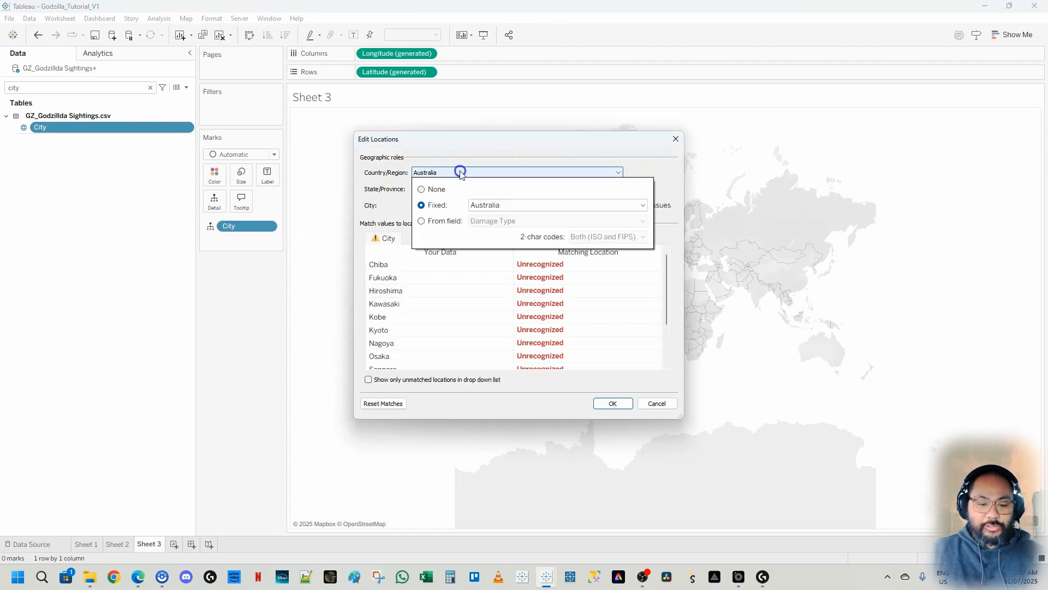
{"action": "left_click", "coordinate": [529, 205]}
{"action": "type", "text": "japa"}
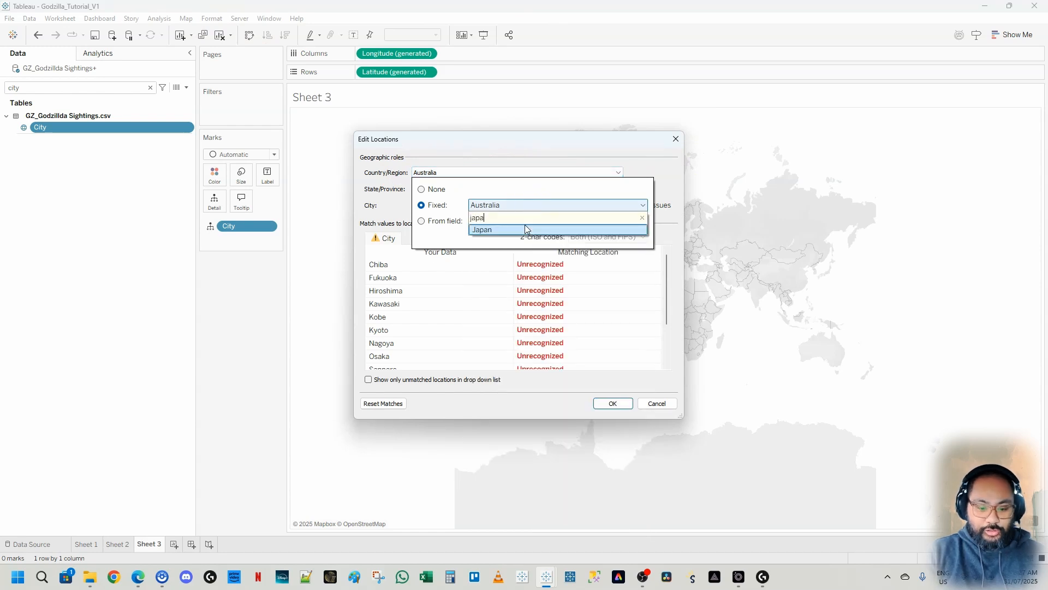
{"action": "left_click", "coordinate": [533, 229]}
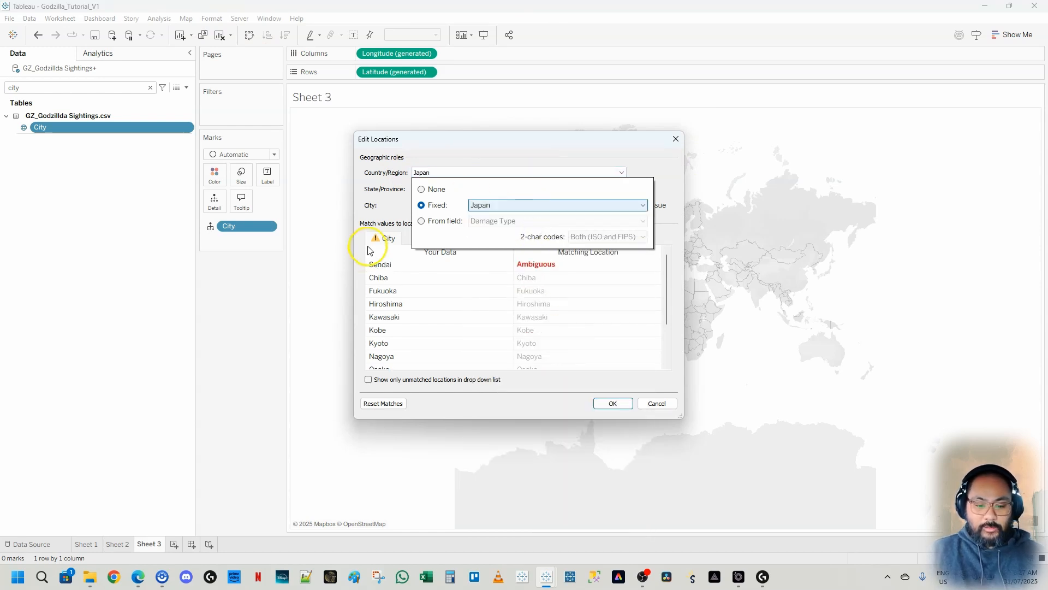
{"action": "left_click", "coordinate": [644, 170]}
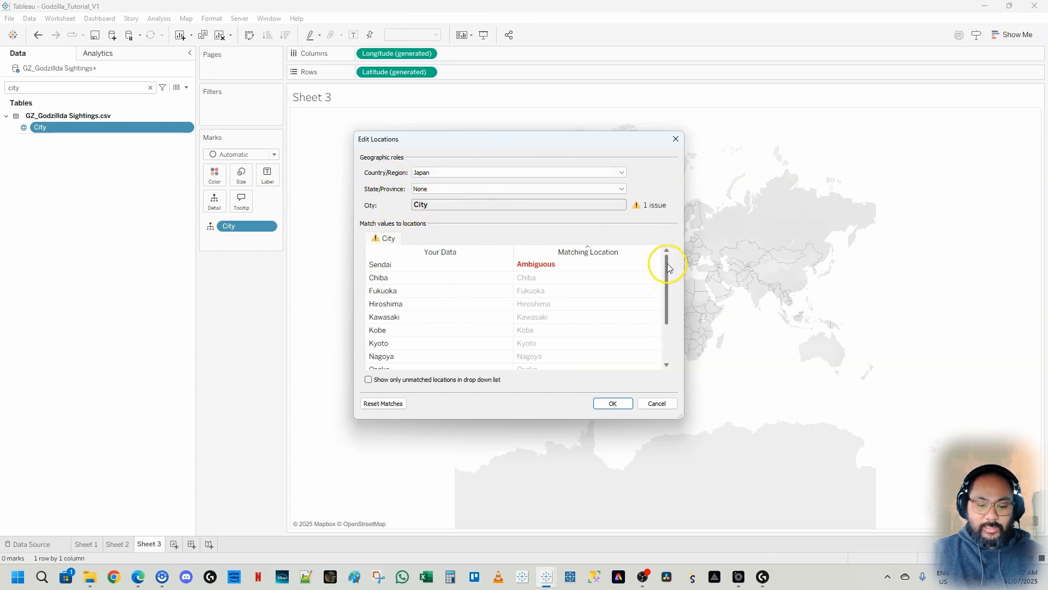
Review the city location matches, including Sendai's ambiguous entry, and apply the location edits.
{"action": "left_click_drag", "start_coordinate": [667, 266], "coordinate": [652, 229]}
{"action": "left_click", "coordinate": [544, 265]}
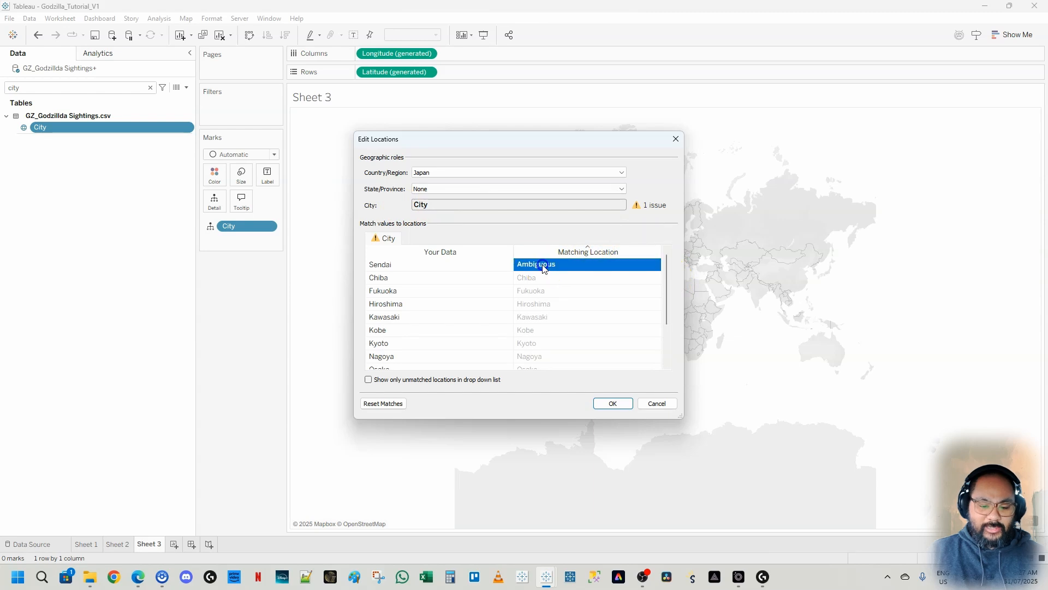
{"action": "left_click", "coordinate": [535, 264]}
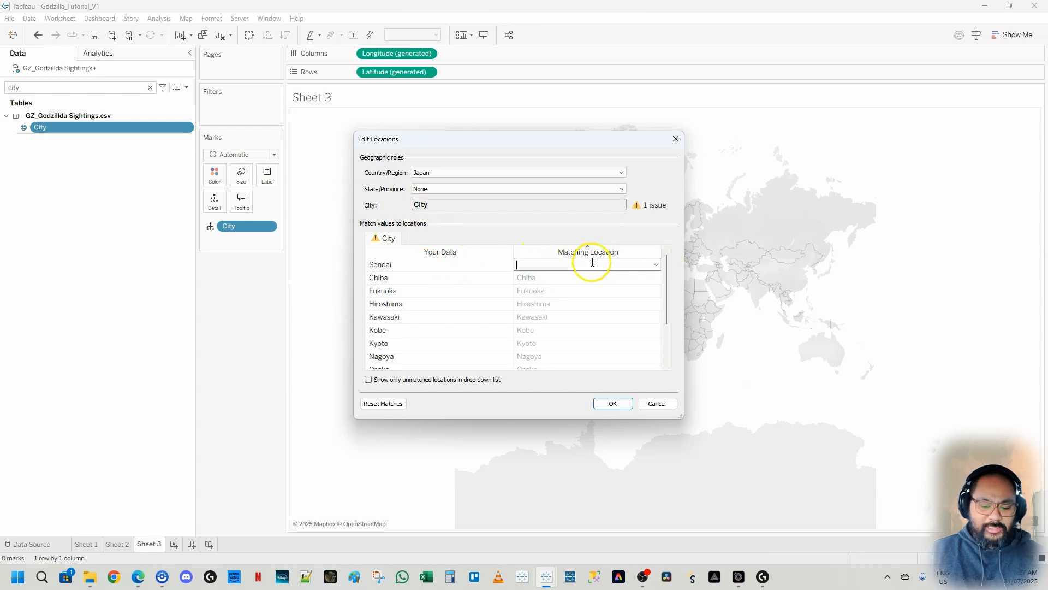
{"action": "left_click", "coordinate": [608, 321]}
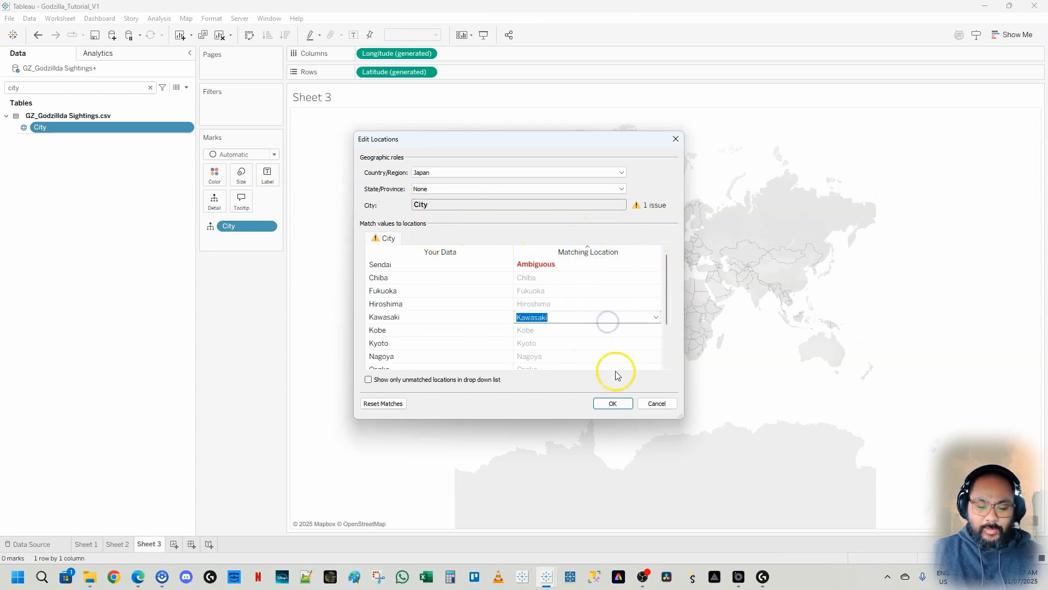
{"action": "left_click", "coordinate": [613, 404]}
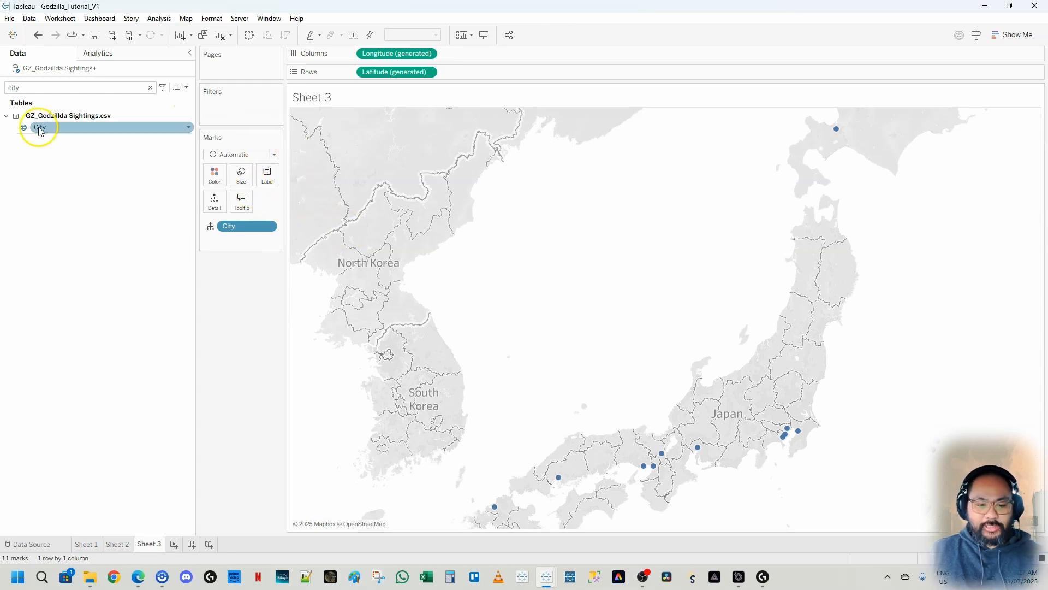
Search the fields for "casual" to locate the casualties measures, and glance at the Godzilla_V2 workbook for reference.
{"action": "left_click", "coordinate": [150, 87]}
{"action": "type", "text": "cau"}
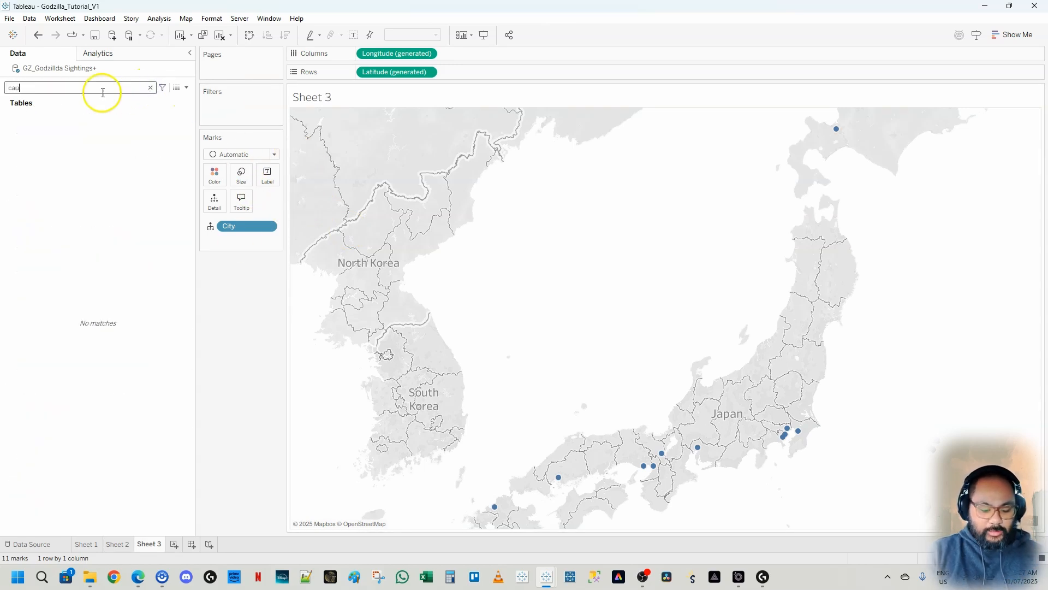
{"action": "type", "text": "s"}
{"action": "key", "text": "BackSpace"}
{"action": "key", "text": "BackSpace"}
{"action": "type", "text": "sual"}
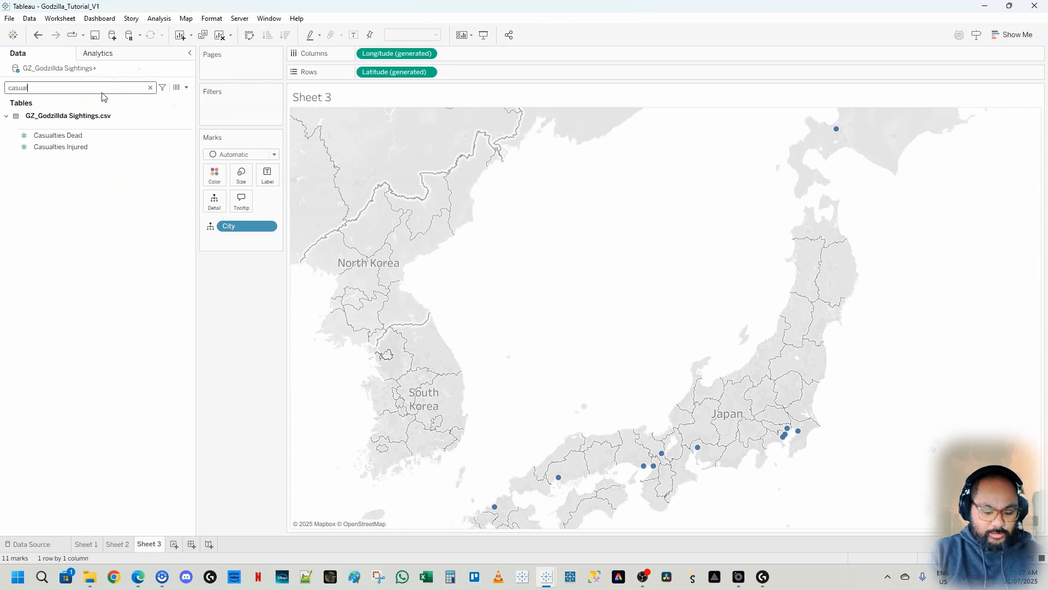
{"action": "mouse_move", "coordinate": [547, 577]}
{"action": "left_click", "coordinate": [605, 525]}
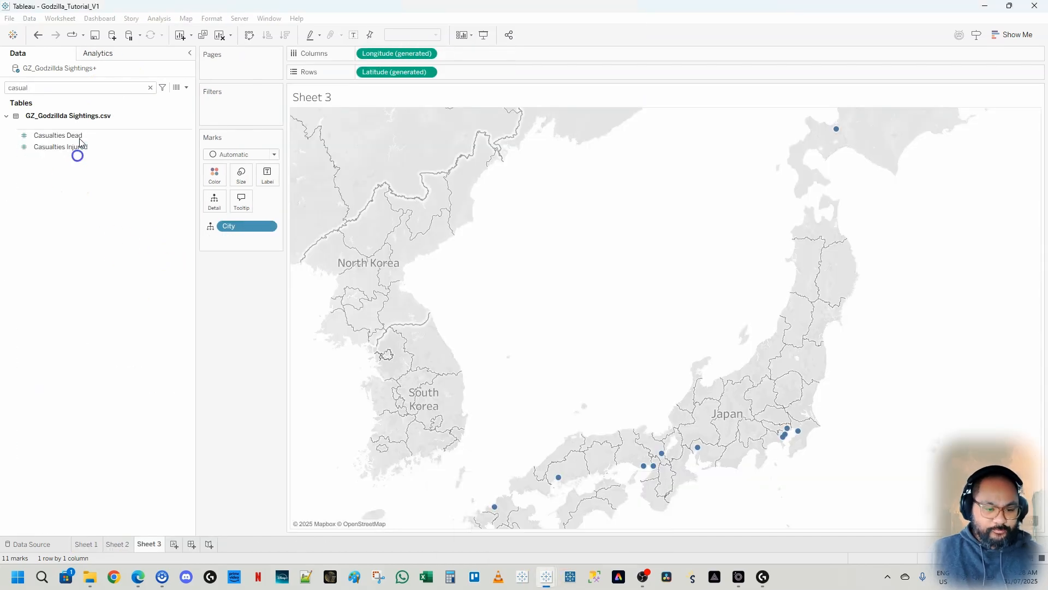
Size the city marks on Sheet 3 by Casualties Injured and enlarge the overall mark size.
{"action": "left_click", "coordinate": [57, 147]}
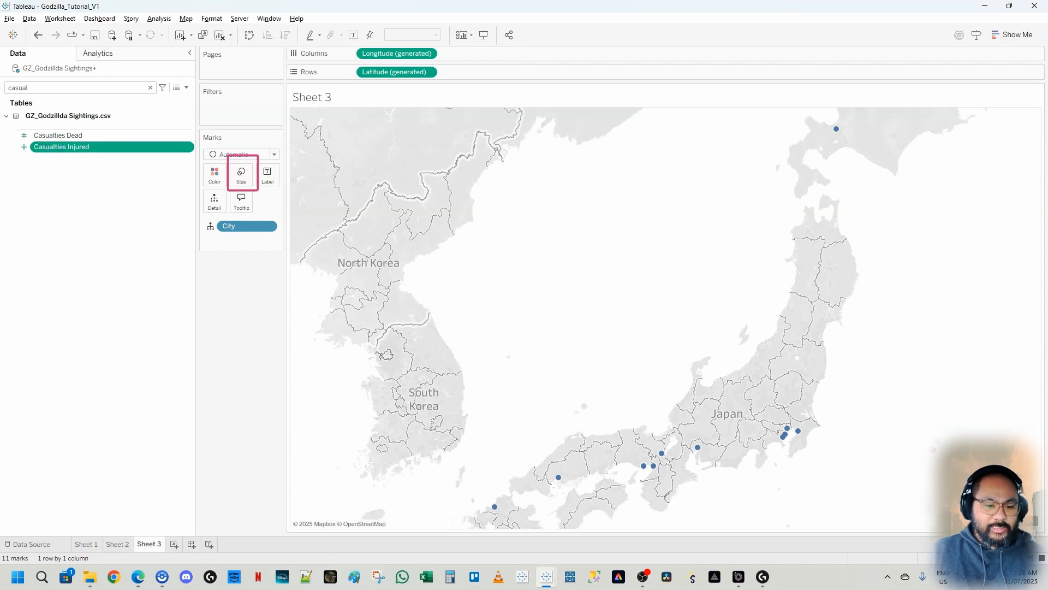
{"action": "left_click_drag", "start_coordinate": [48, 152], "coordinate": [242, 176]}
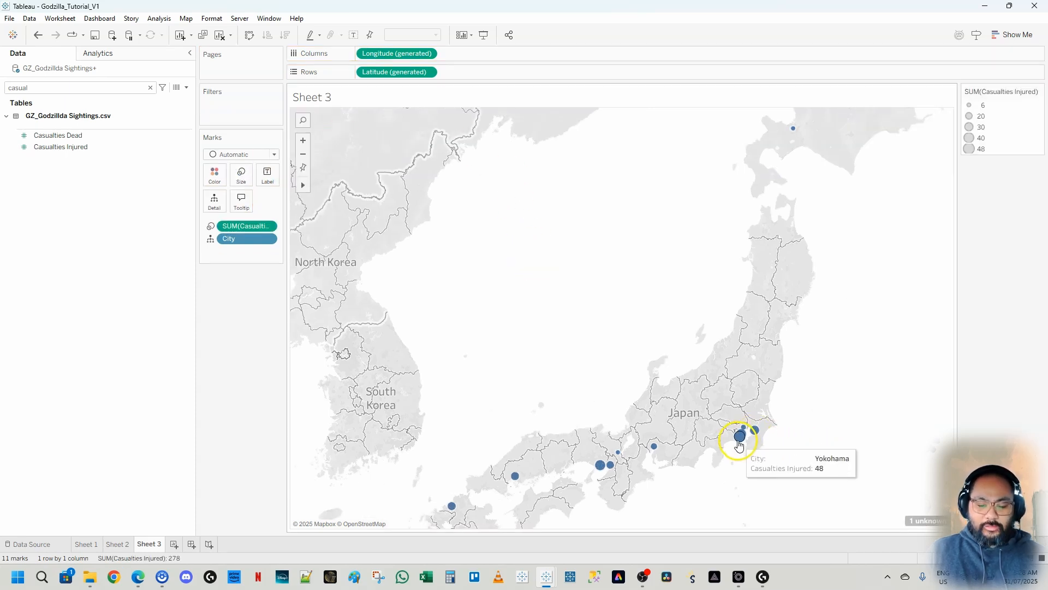
{"action": "left_click", "coordinate": [241, 175]}
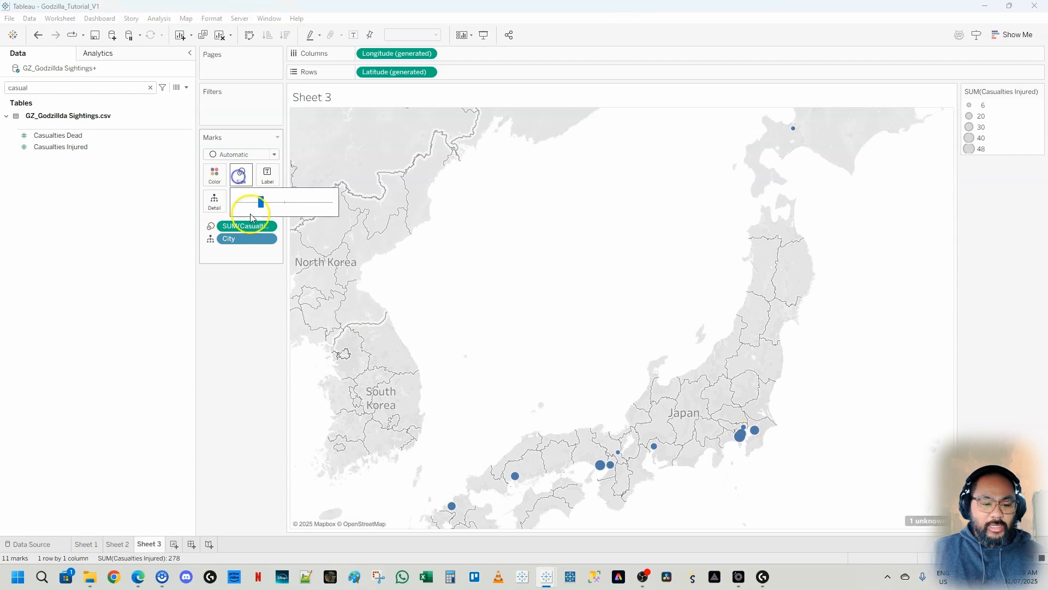
{"action": "left_click", "coordinate": [307, 204]}
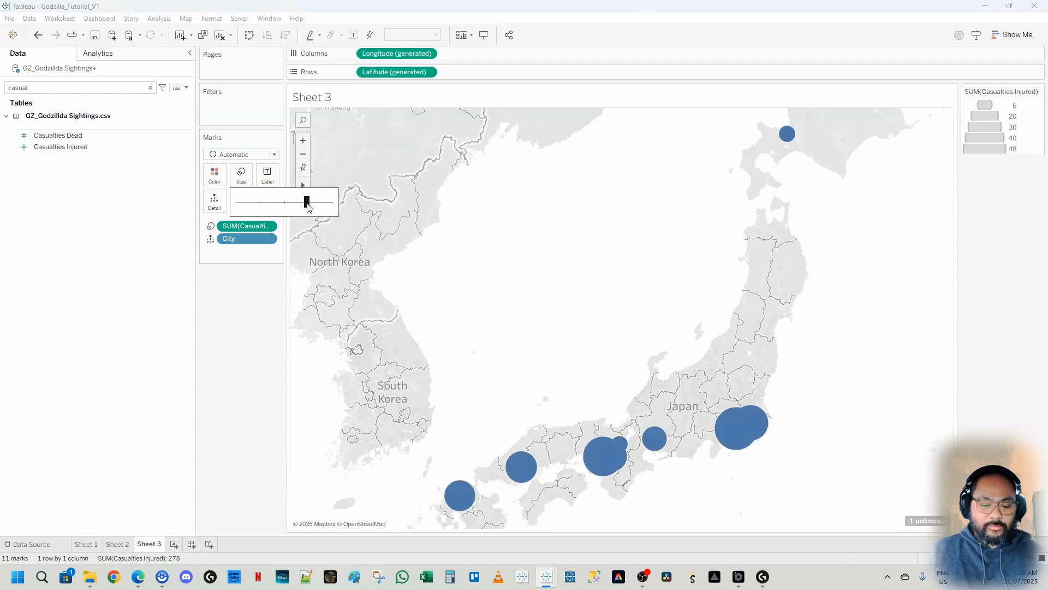
{"action": "left_click", "coordinate": [220, 315]}
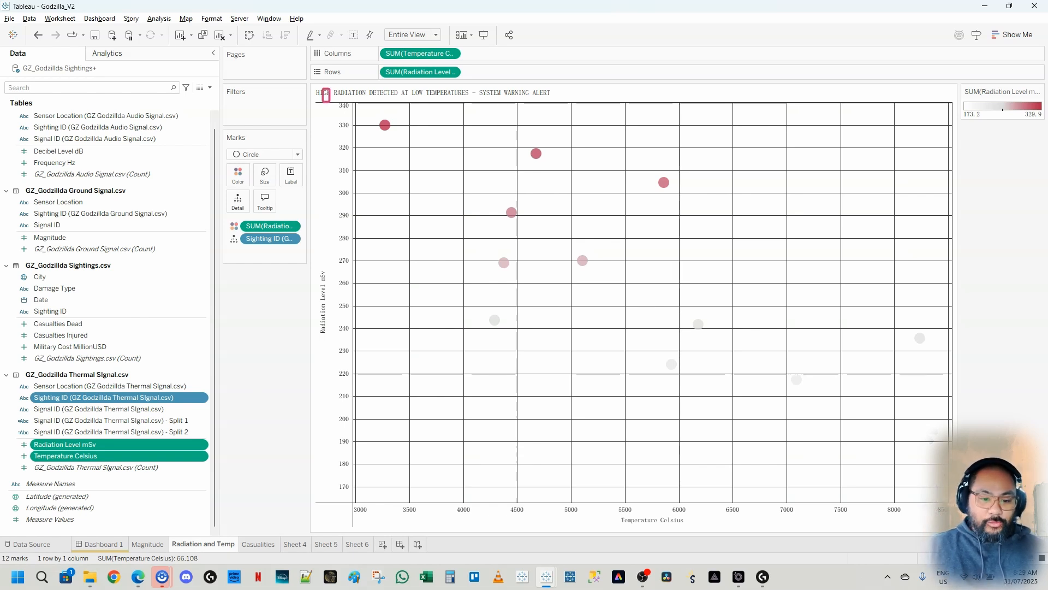
Examine the Radiation Level and Temperature axes and the high-radiation marks on Godzilla_V2's Radiation and Temp scatter plot.
{"action": "left_click_drag", "start_coordinate": [326, 94], "coordinate": [358, 525]}
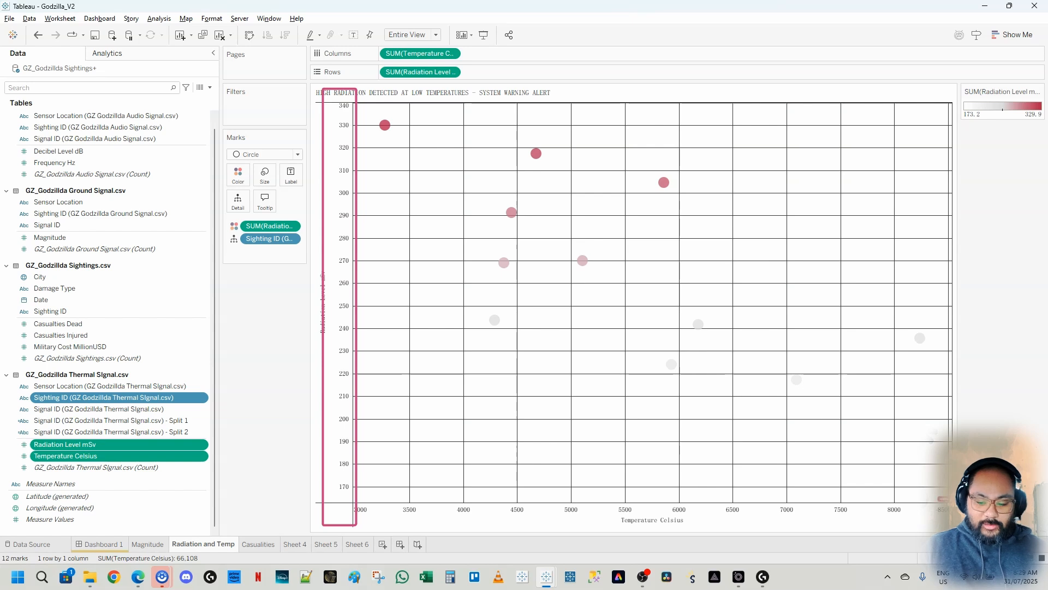
{"action": "left_click_drag", "start_coordinate": [948, 497], "coordinate": [345, 532]}
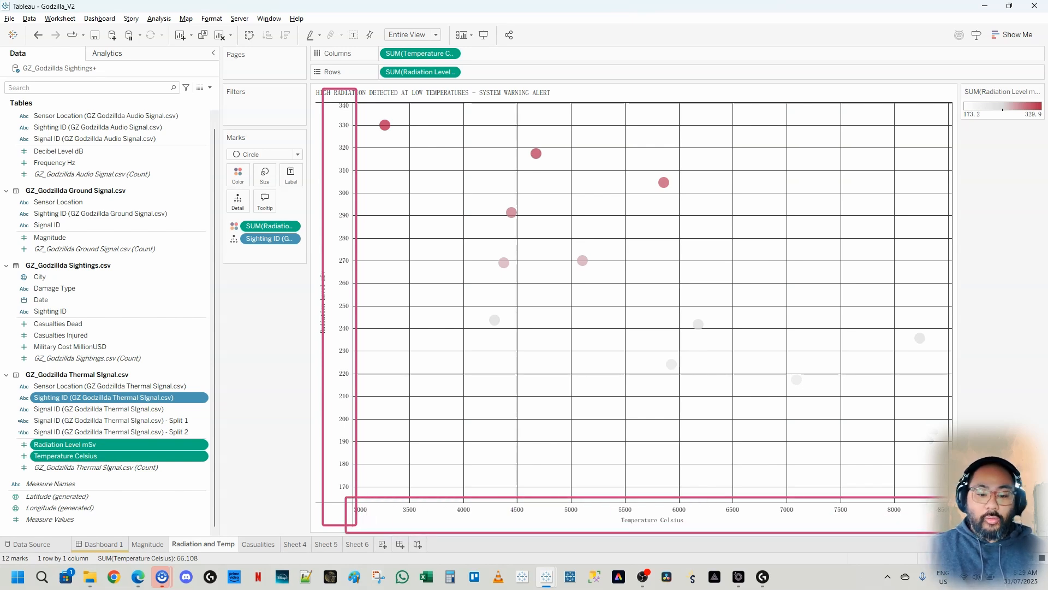
{"action": "left_click_drag", "start_coordinate": [375, 112], "coordinate": [401, 142]}
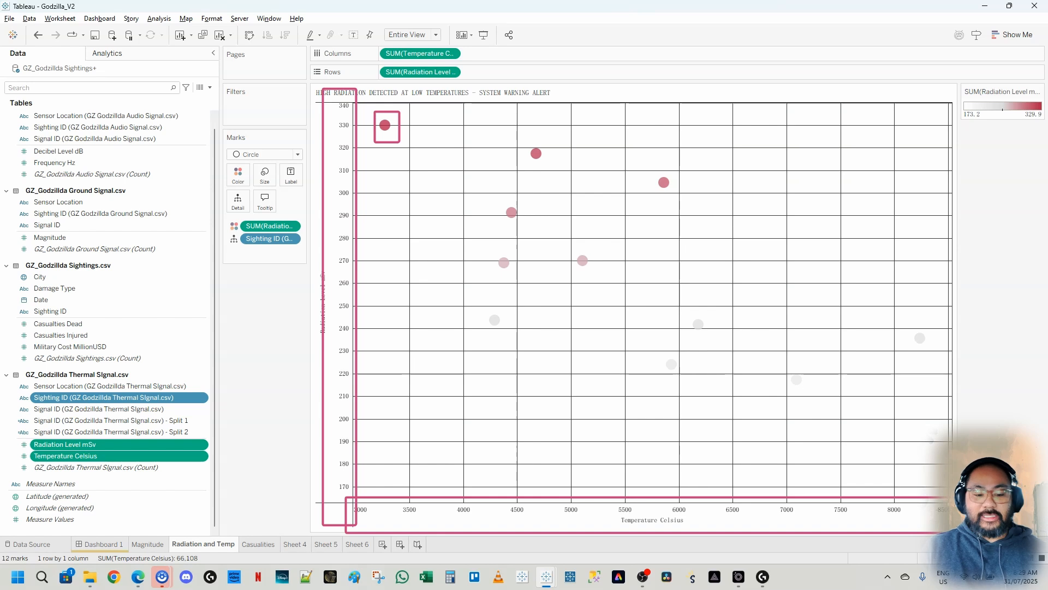
{"action": "left_click_drag", "start_coordinate": [502, 200], "coordinate": [525, 225]}
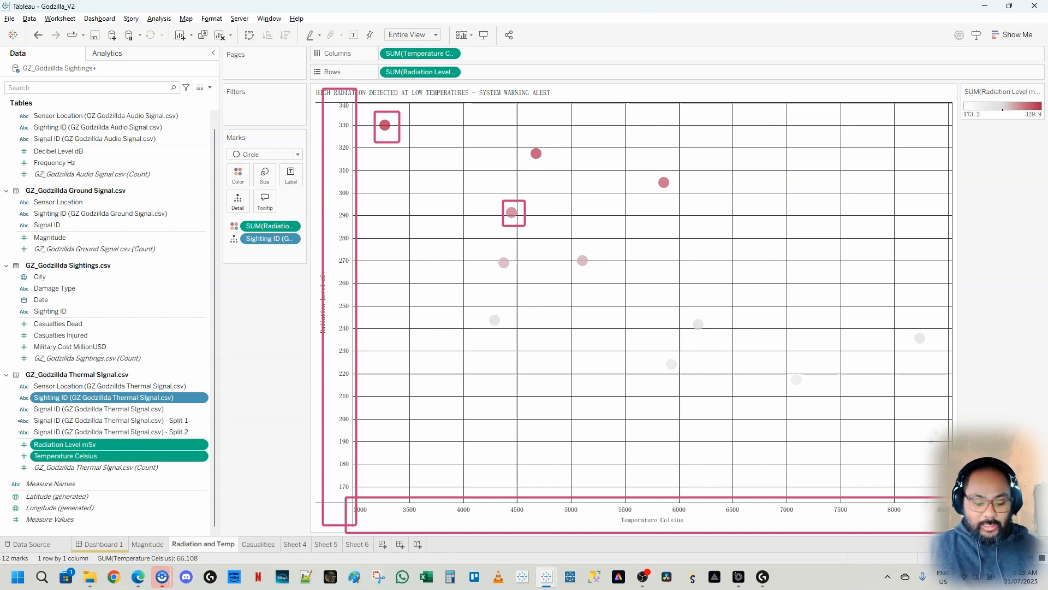
{"action": "key", "text": "Escape"}
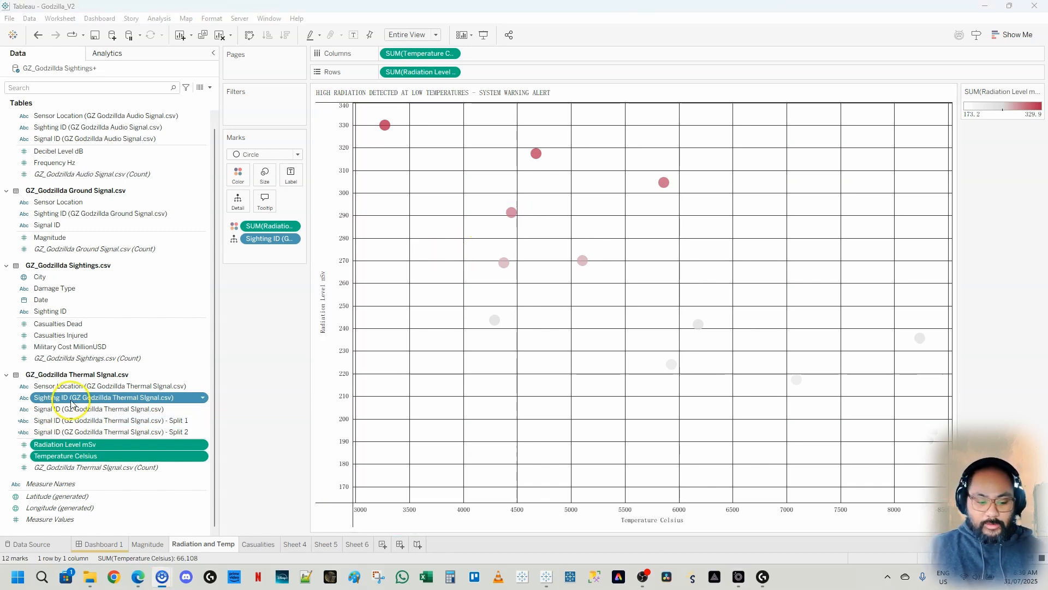
In the Godzilla_Tutorial_V1 workbook, clear the field search, collapse every table except Thermal Signal, and add a new worksheet.
{"action": "mouse_move", "coordinate": [548, 579]}
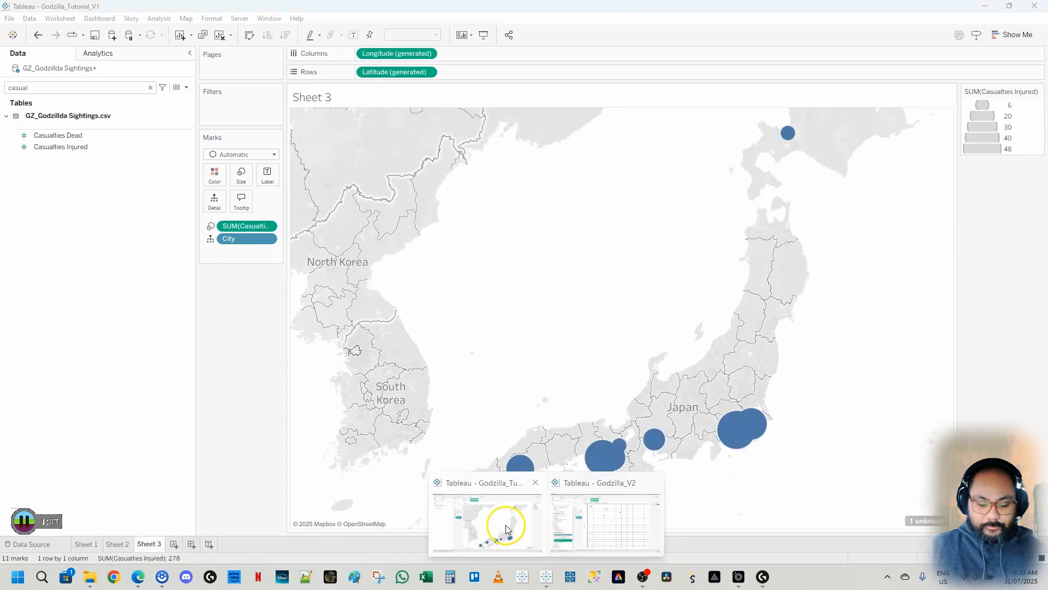
{"action": "left_click", "coordinate": [503, 529]}
{"action": "left_click", "coordinate": [149, 88]}
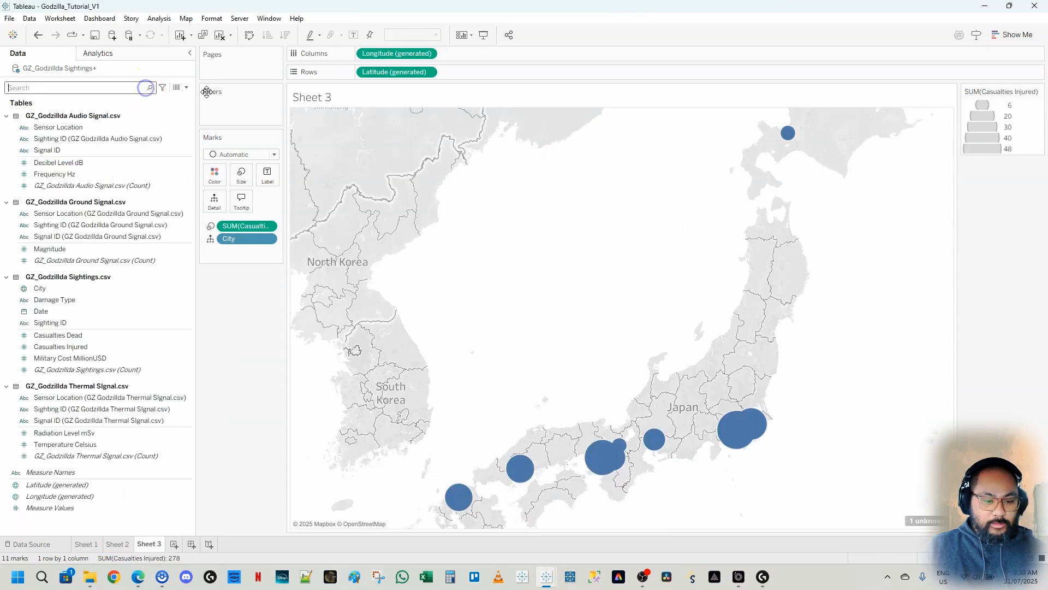
{"action": "left_click", "coordinate": [6, 117]}
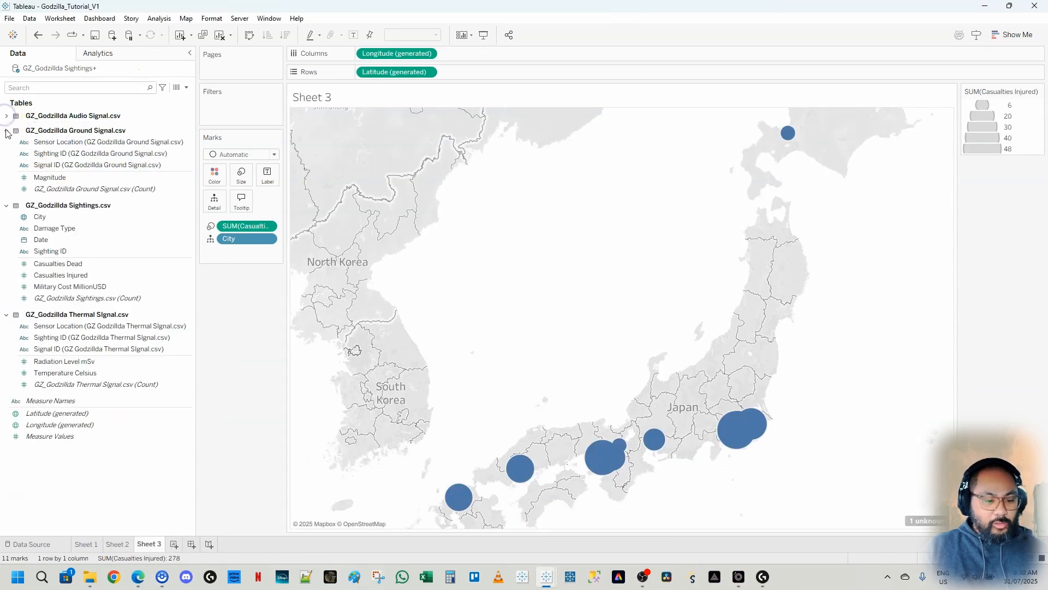
{"action": "left_click", "coordinate": [6, 130]}
{"action": "left_click", "coordinate": [7, 145]}
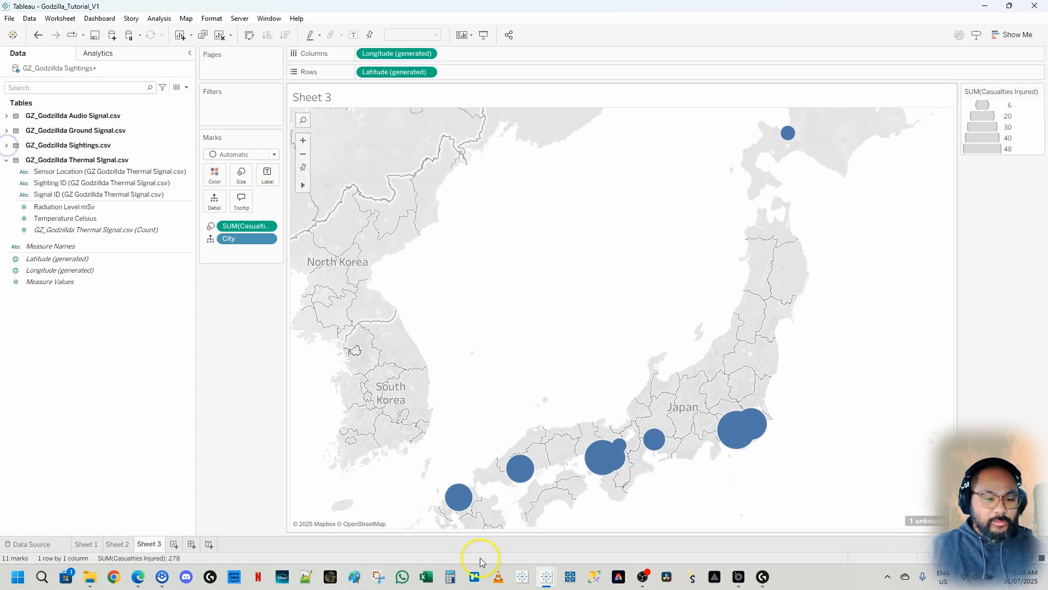
{"action": "left_click", "coordinate": [175, 545]}
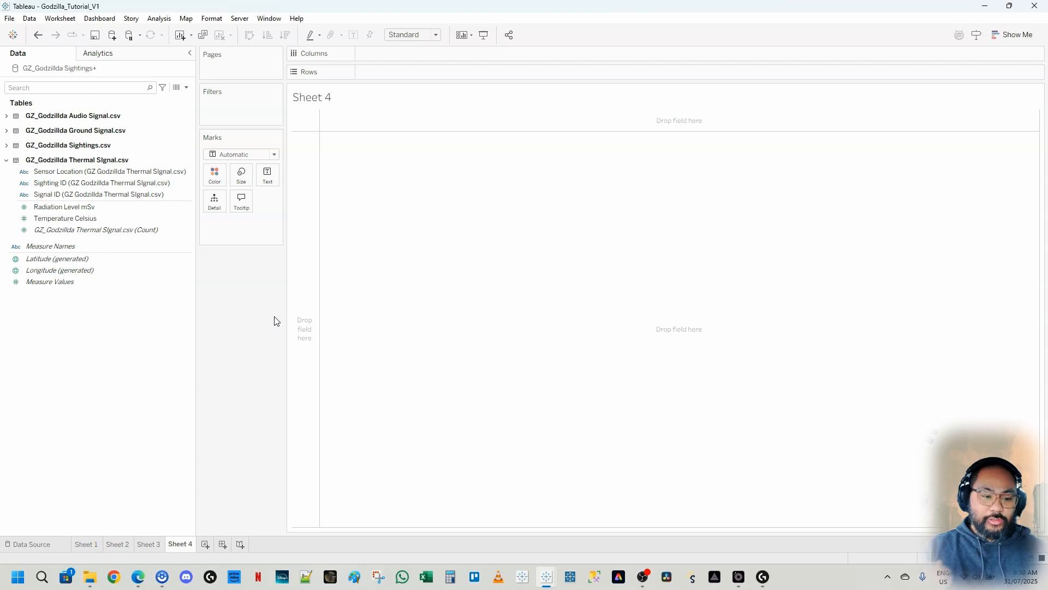
Plot Radiation Level mSv on rows against Temperature Celsius on columns in Sheet 4.
{"action": "left_click", "coordinate": [63, 207]}
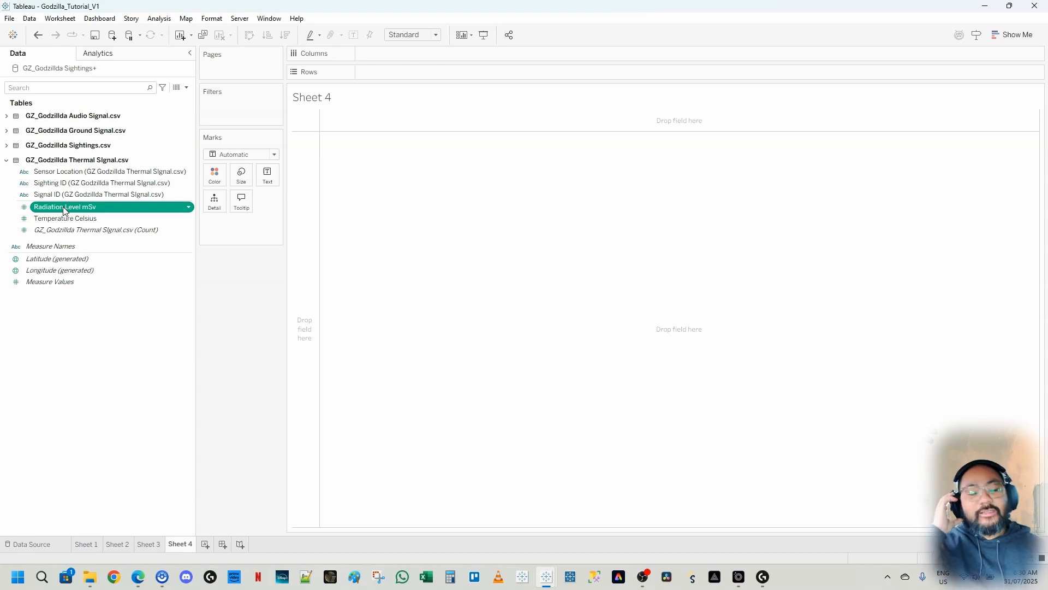
{"action": "left_click", "coordinate": [150, 182], "text": "ctrl"}
{"action": "left_click", "coordinate": [77, 210]}
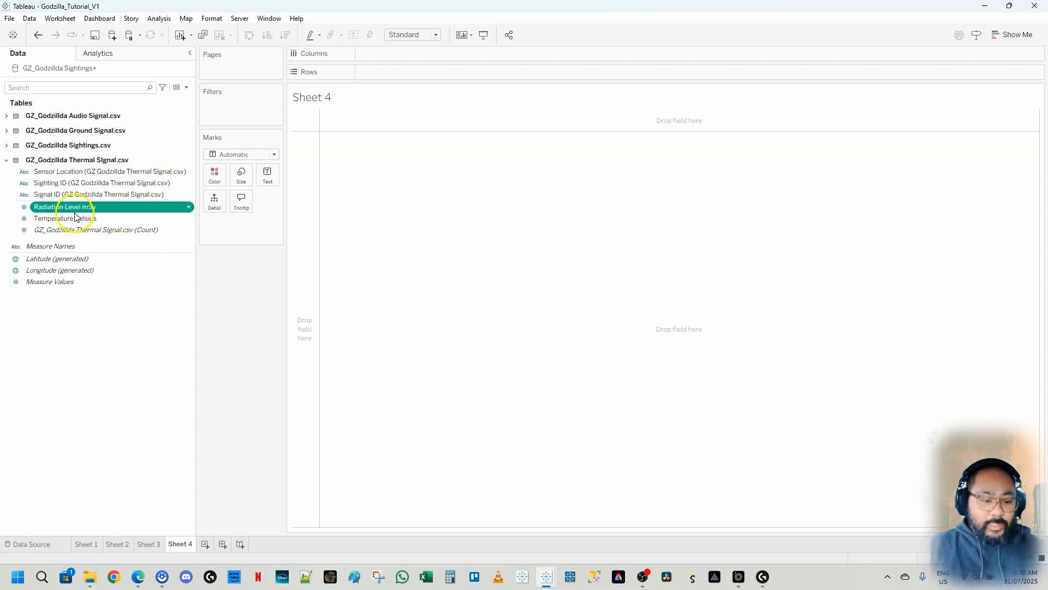
{"action": "double_click", "coordinate": [79, 210]}
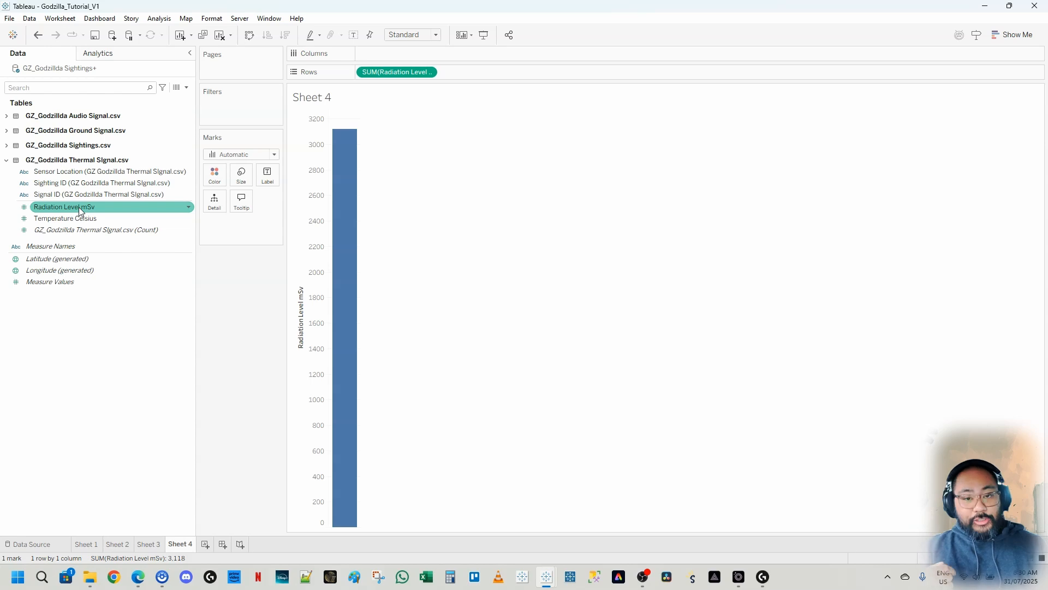
{"action": "left_click", "coordinate": [82, 219]}
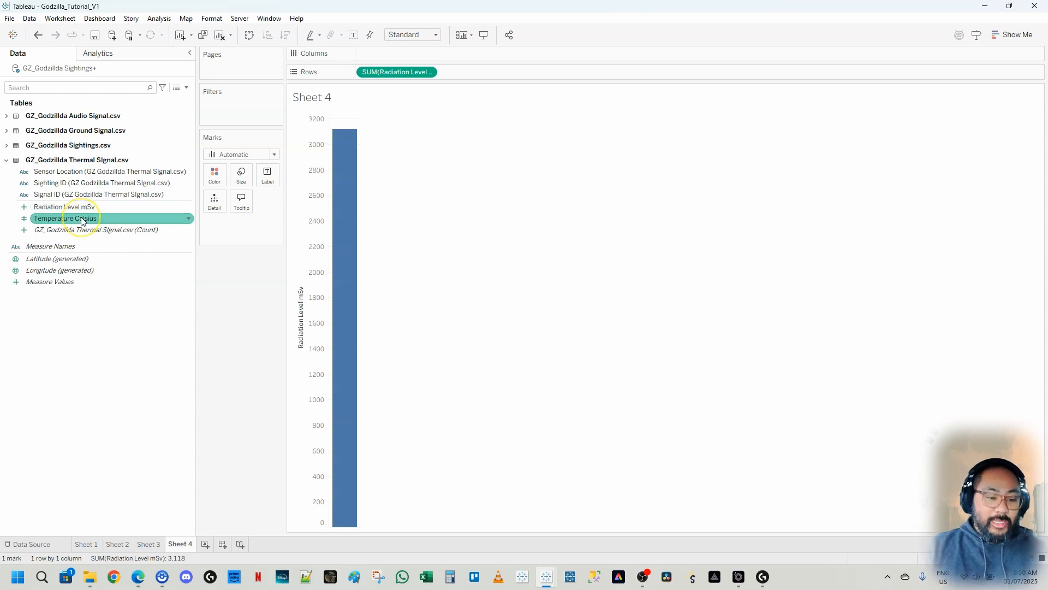
{"action": "left_click", "coordinate": [82, 220]}
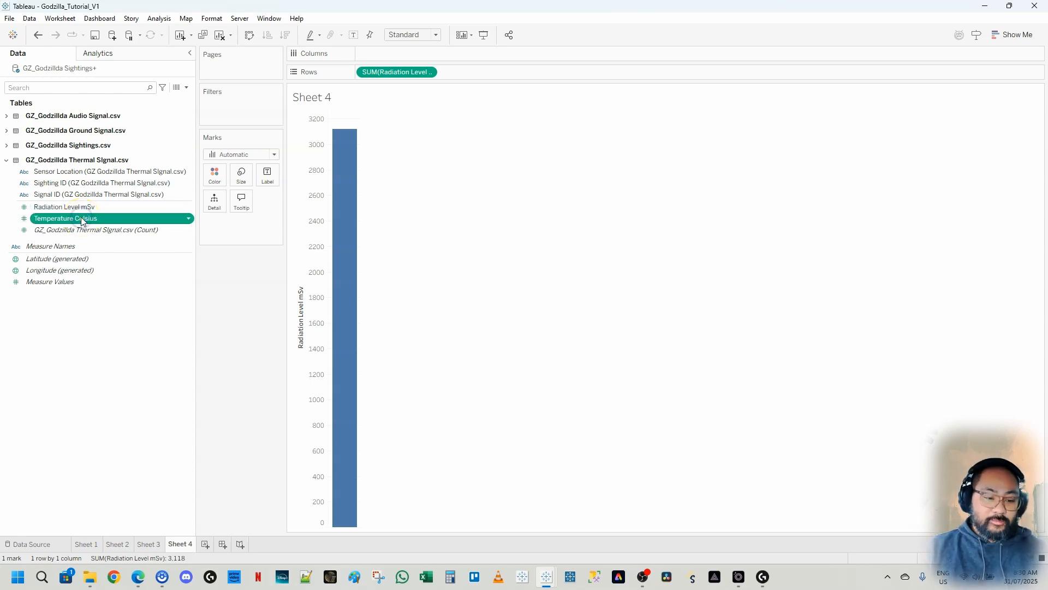
{"action": "double_click", "coordinate": [81, 218]}
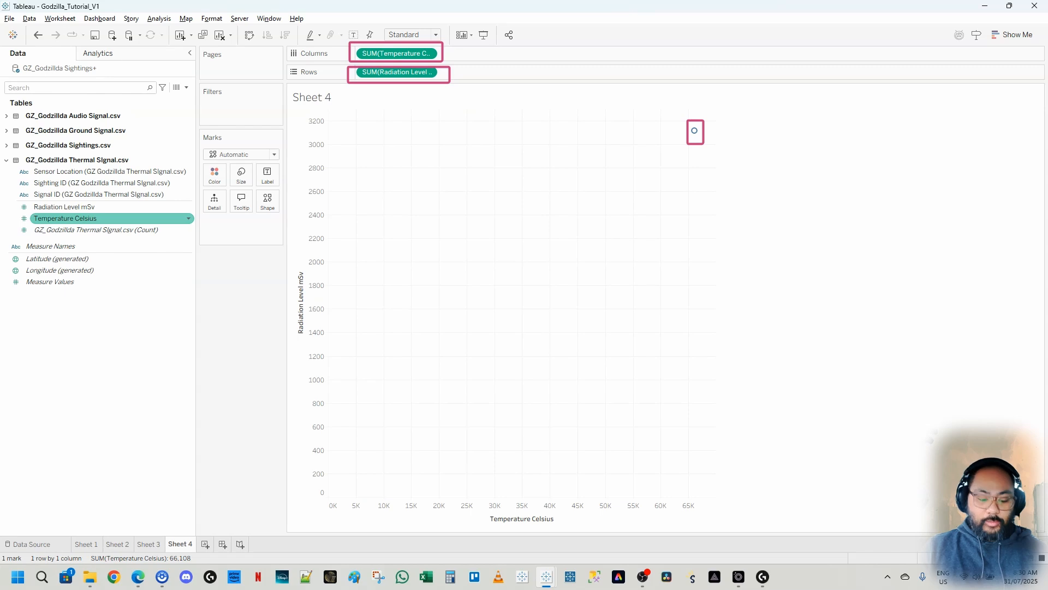
Remove both measures from Sheet 4's shelves, try placing them on the shelves again, and undo that placement.
{"action": "left_click_drag", "start_coordinate": [393, 53], "coordinate": [227, 325]}
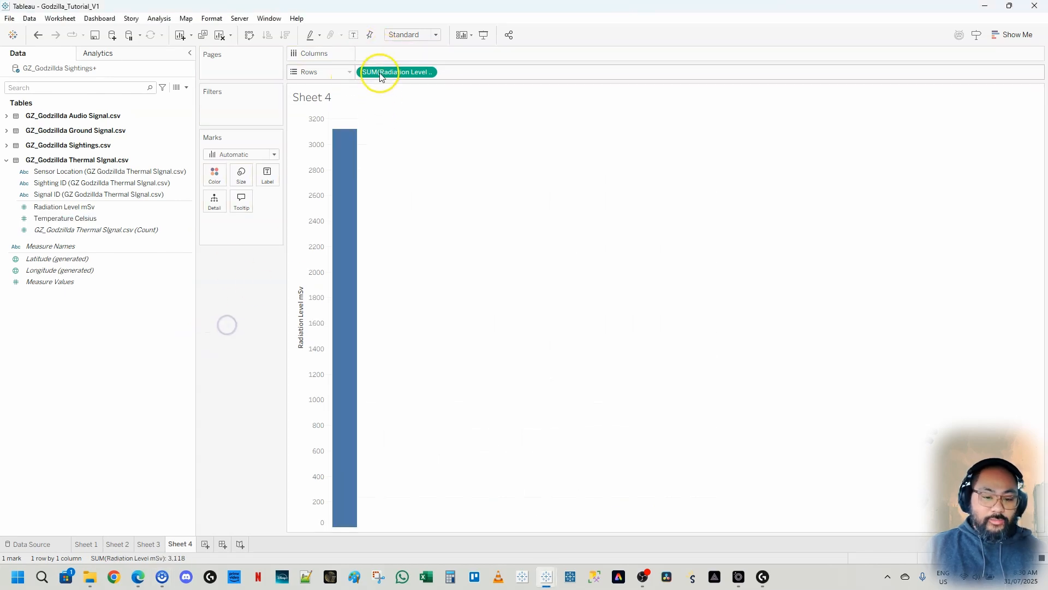
{"action": "left_click_drag", "start_coordinate": [380, 75], "coordinate": [11, 316]}
{"action": "left_click_drag", "start_coordinate": [47, 206], "coordinate": [417, 51]}
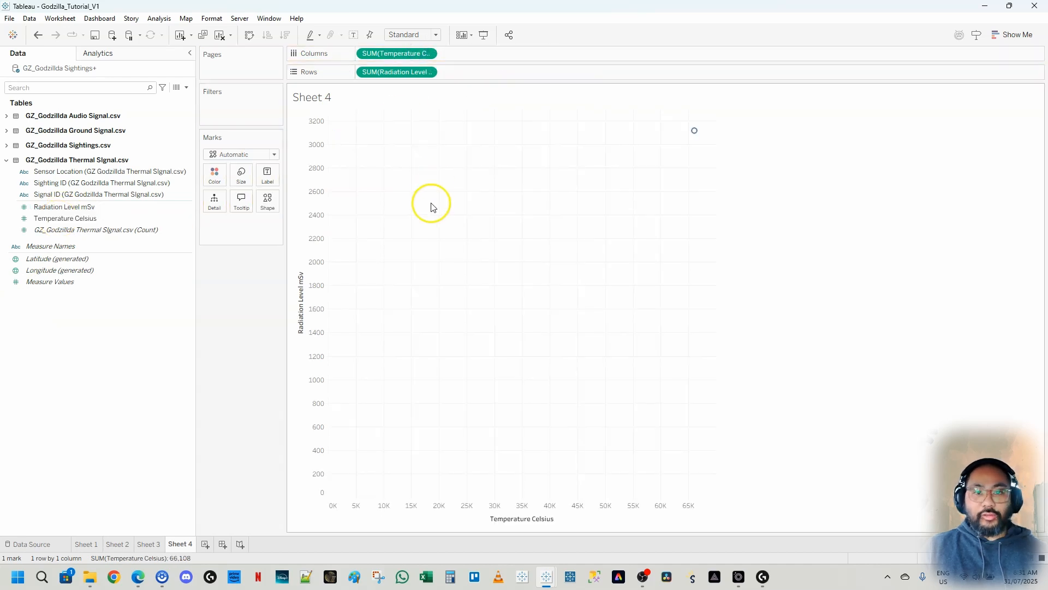
{"action": "key", "text": "ctrl+z"}
{"action": "key", "text": "ctrl+z"}
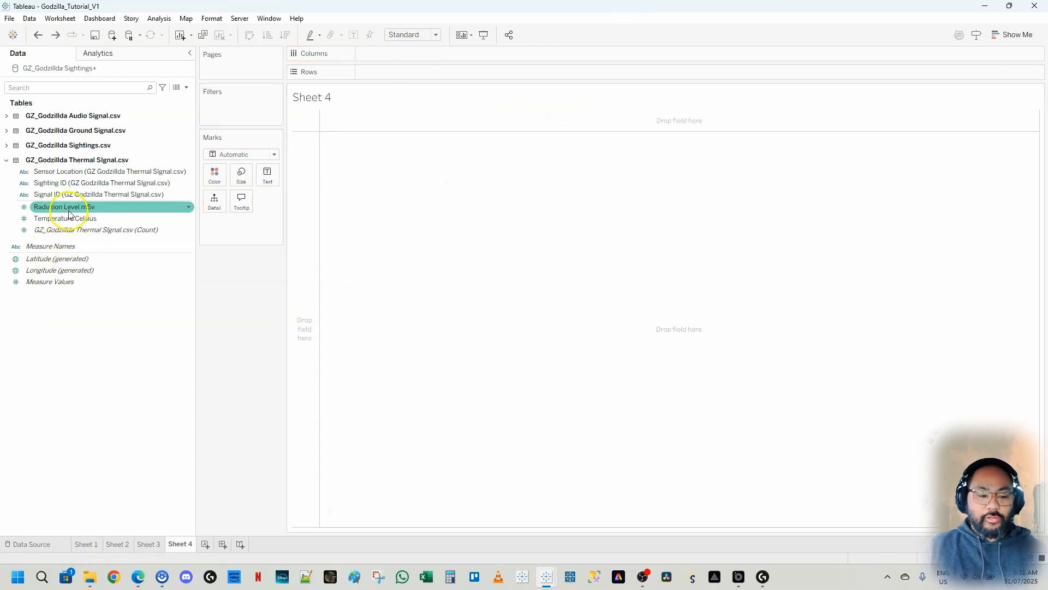
Place Temperature Celsius on rows and Radiation Level mSv on columns of Sheet 4, and swap rows and columns.
{"action": "mouse_move", "coordinate": [547, 579]}
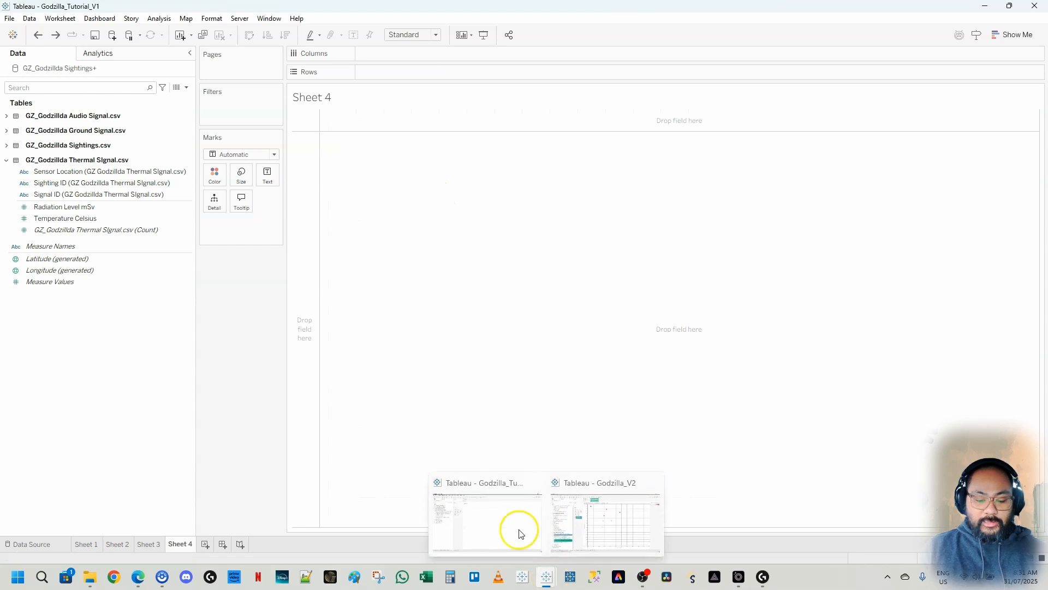
{"action": "left_click", "coordinate": [601, 531]}
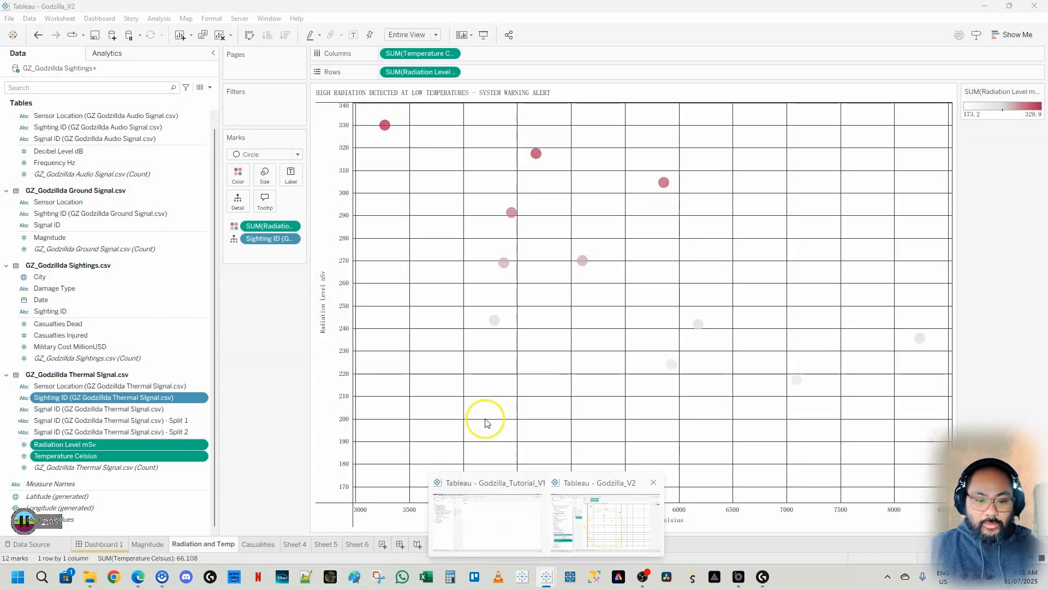
{"action": "left_click", "coordinate": [124, 219]}
{"action": "left_click_drag", "start_coordinate": [124, 219], "coordinate": [415, 77]}
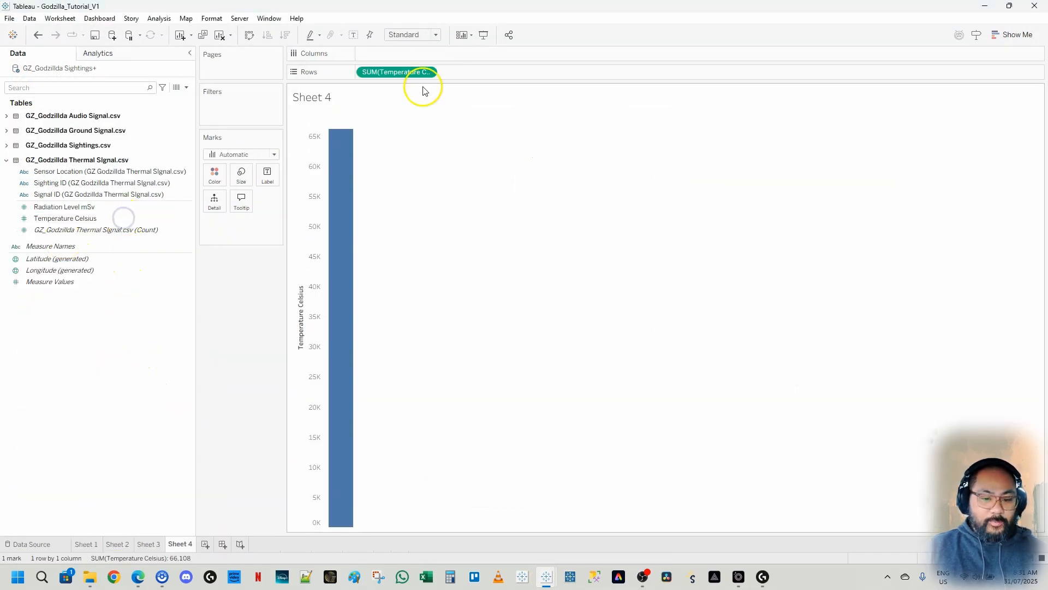
{"action": "left_click", "coordinate": [53, 208]}
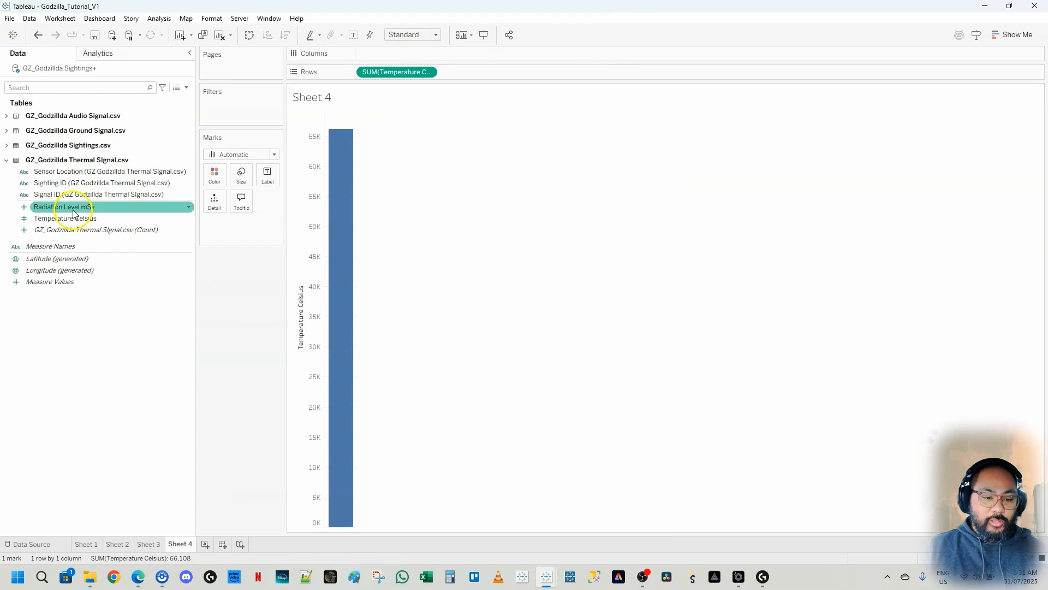
{"action": "left_click", "coordinate": [53, 210]}
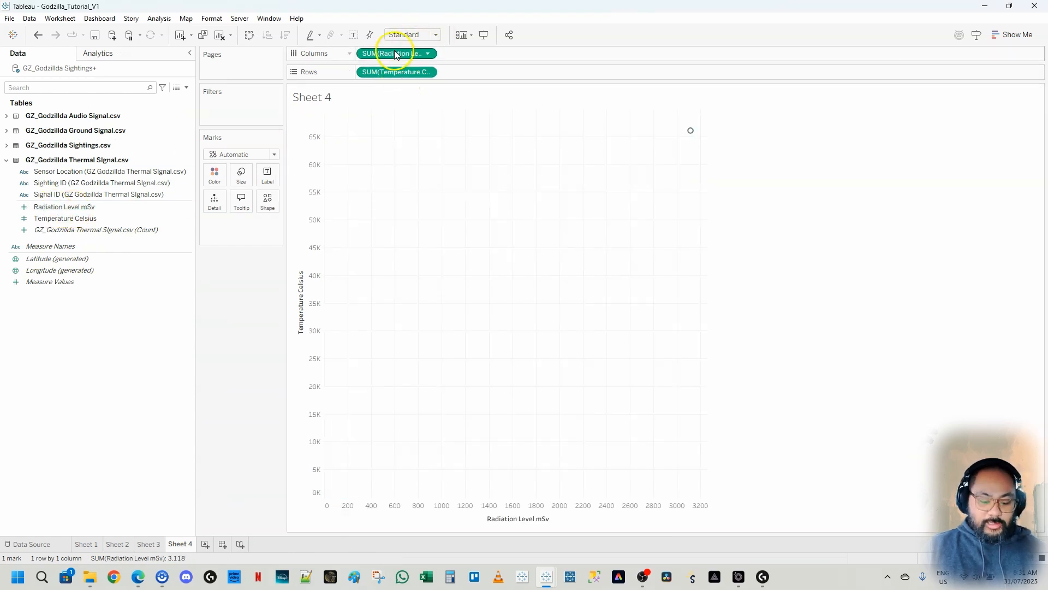
{"action": "mouse_move", "coordinate": [404, 53]}
{"action": "left_mouse_down"}
{"action": "mouse_move", "coordinate": [480, 58]}
{"action": "mouse_move", "coordinate": [499, 71]}
{"action": "mouse_move", "coordinate": [404, 54]}
{"action": "left_mouse_up"}
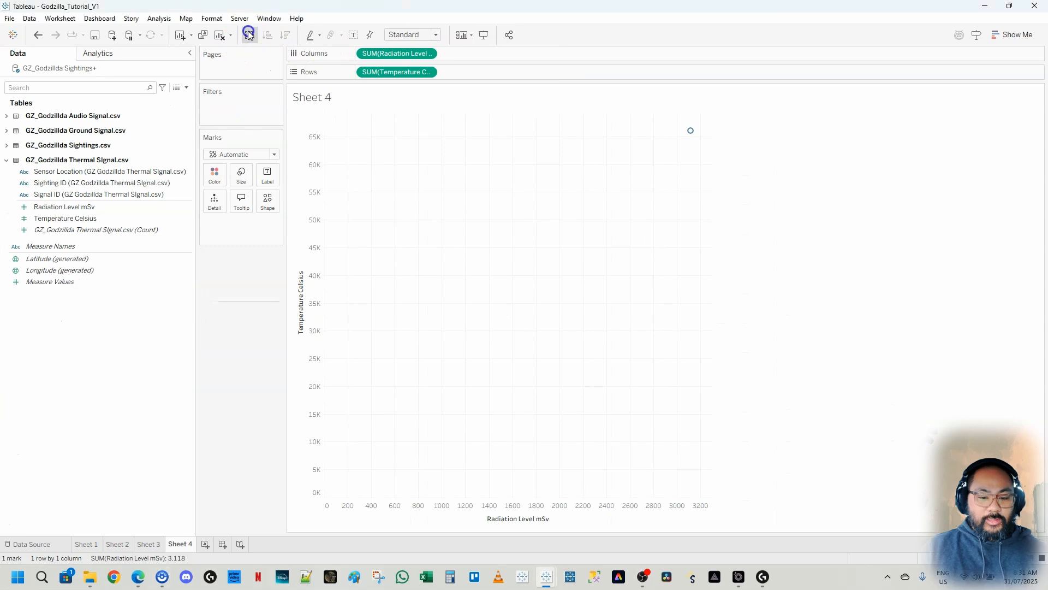
{"action": "left_click", "coordinate": [248, 36]}
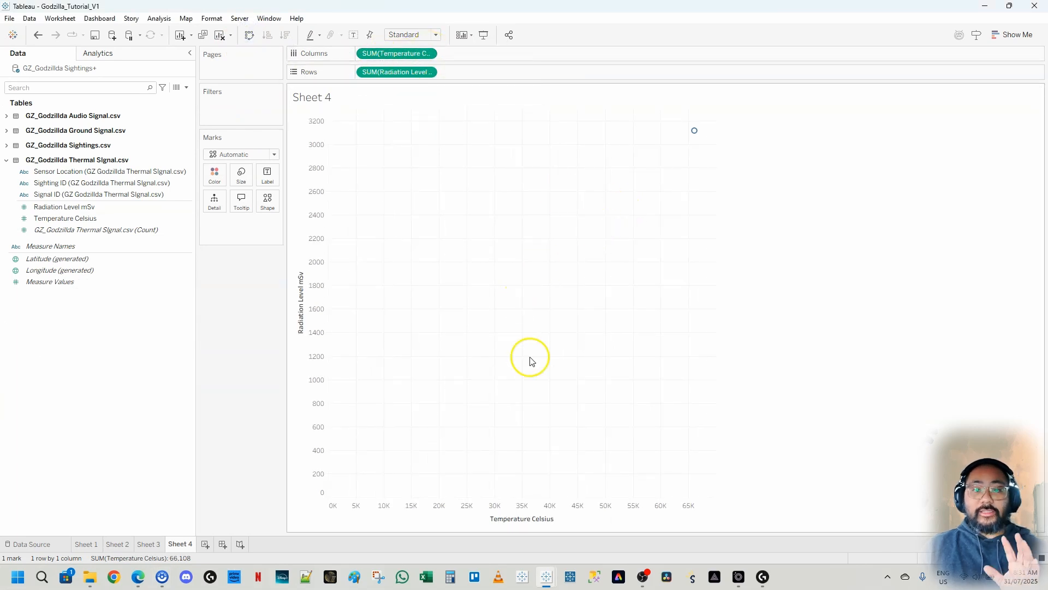
Split Sheet 4's scatter plot into individual marks by adding the Thermal Signal table's Sighting ID as detail, following Godzilla_V2.
{"action": "left_click", "coordinate": [547, 579]}
{"action": "left_click", "coordinate": [586, 546]}
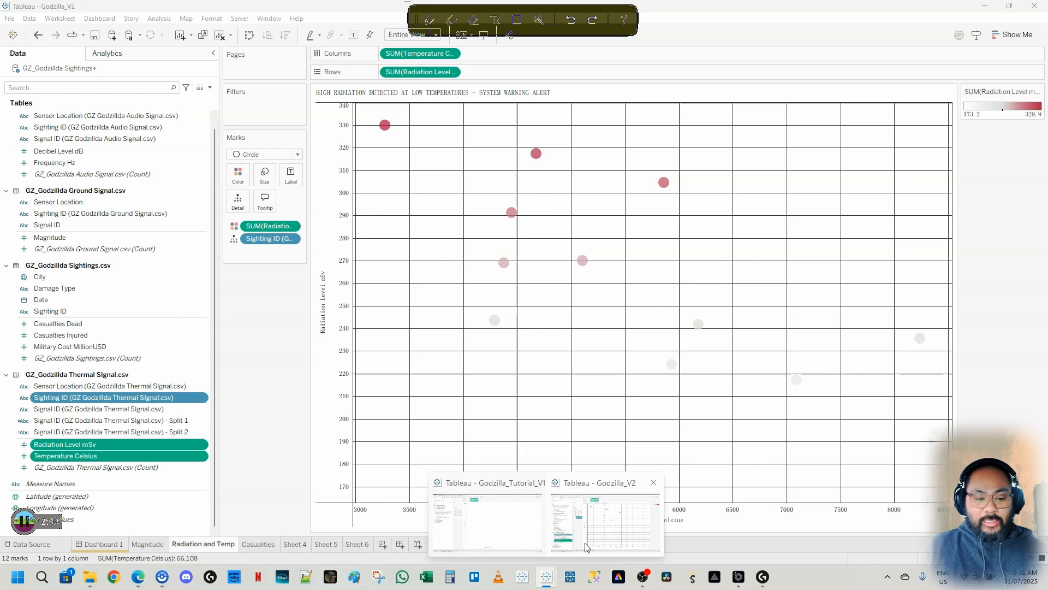
{"action": "left_click", "coordinate": [71, 194]}
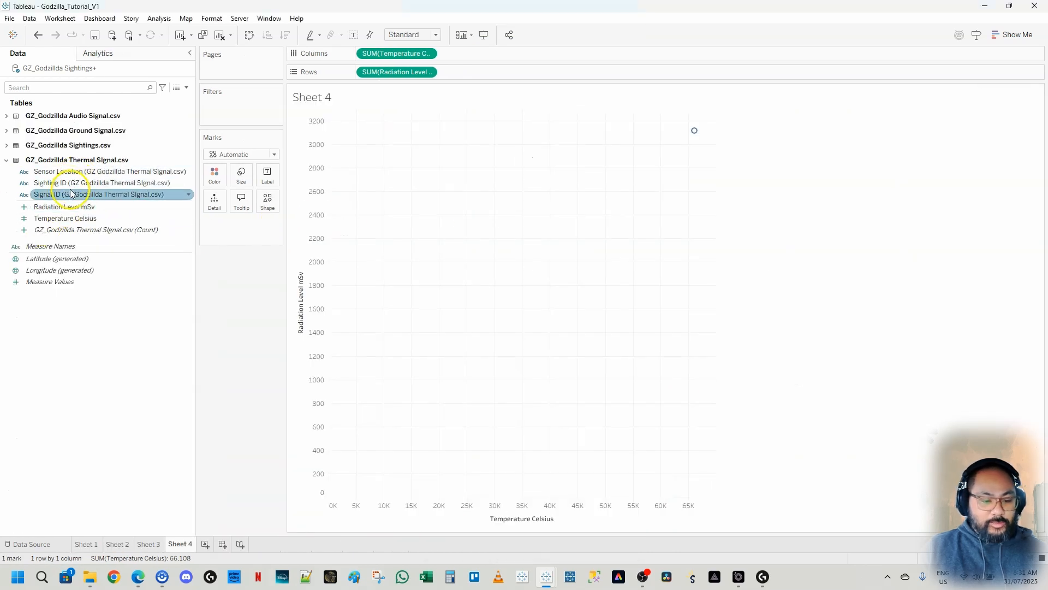
{"action": "left_click", "coordinate": [70, 183]}
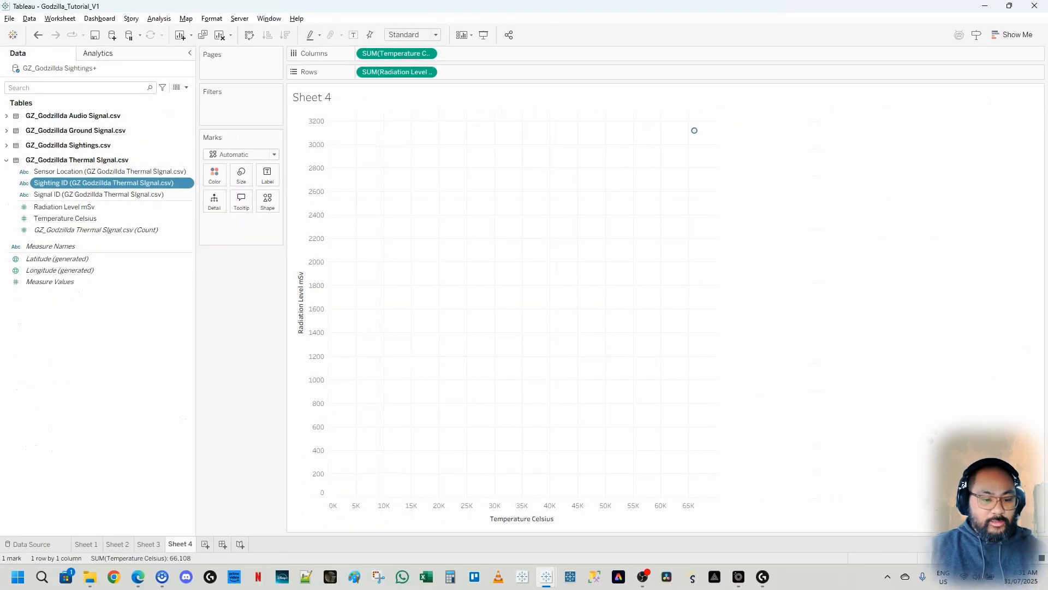
{"action": "left_click_drag", "start_coordinate": [66, 184], "coordinate": [215, 201]}
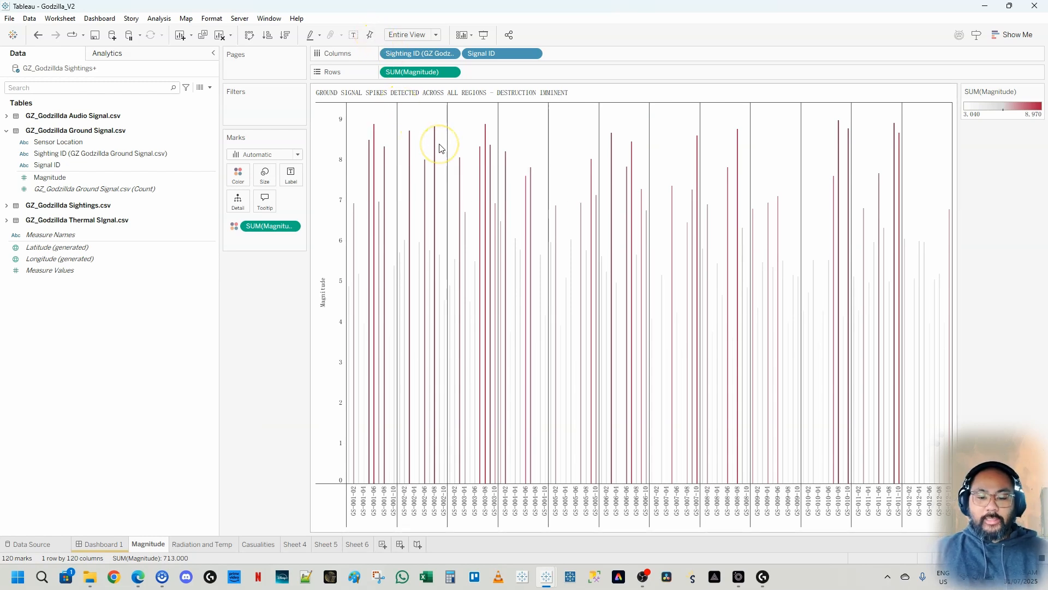
Widen the bars on Godzilla_V2's Magnitude sheet and point out the Ground Signal table as the chart's source.
{"action": "mouse_move", "coordinate": [435, 150]}
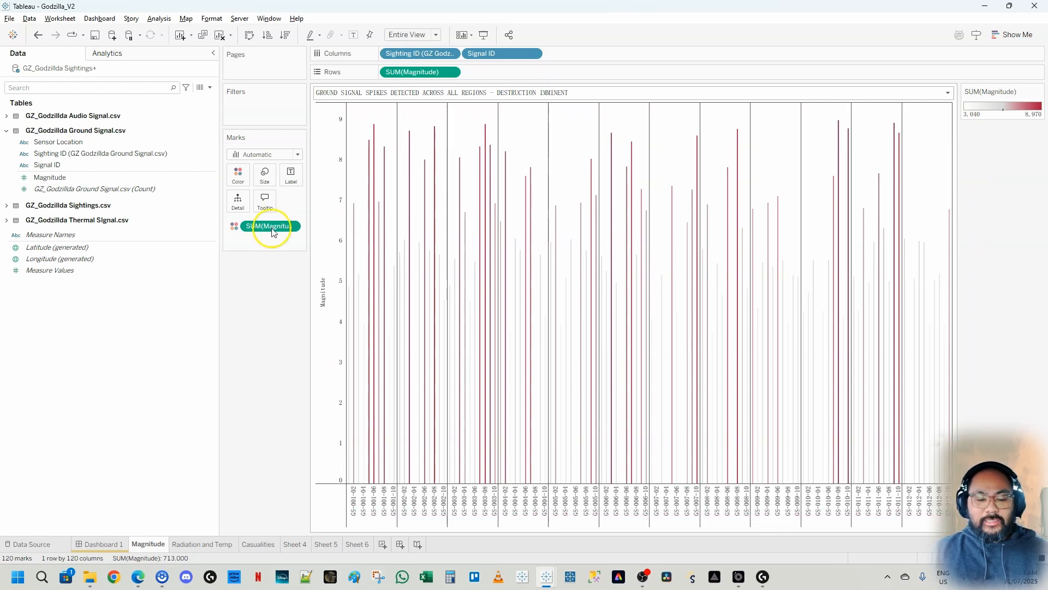
{"action": "left_click", "coordinate": [265, 175]}
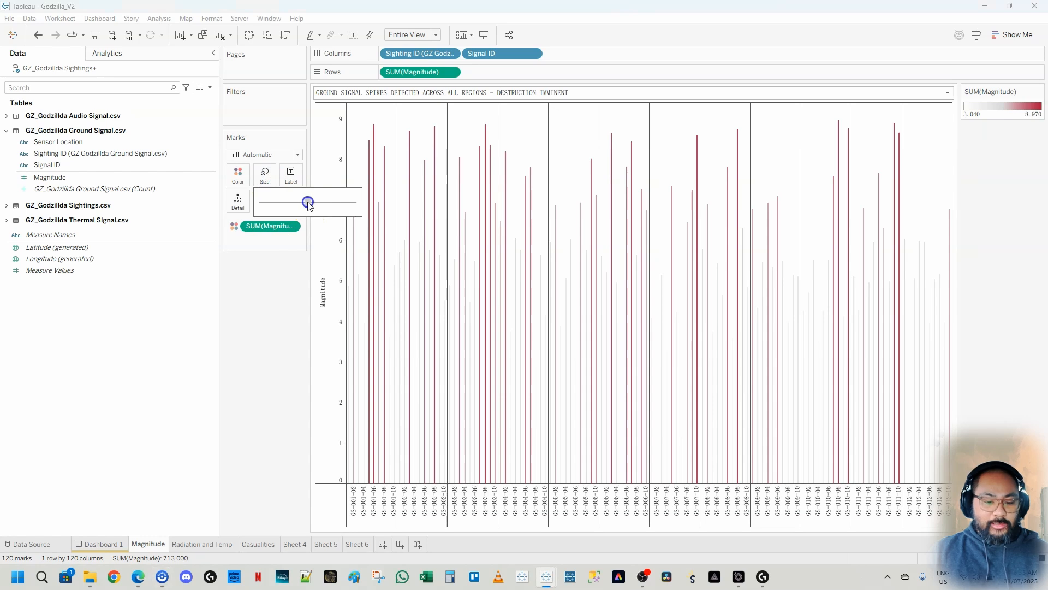
{"action": "left_click", "coordinate": [308, 203]}
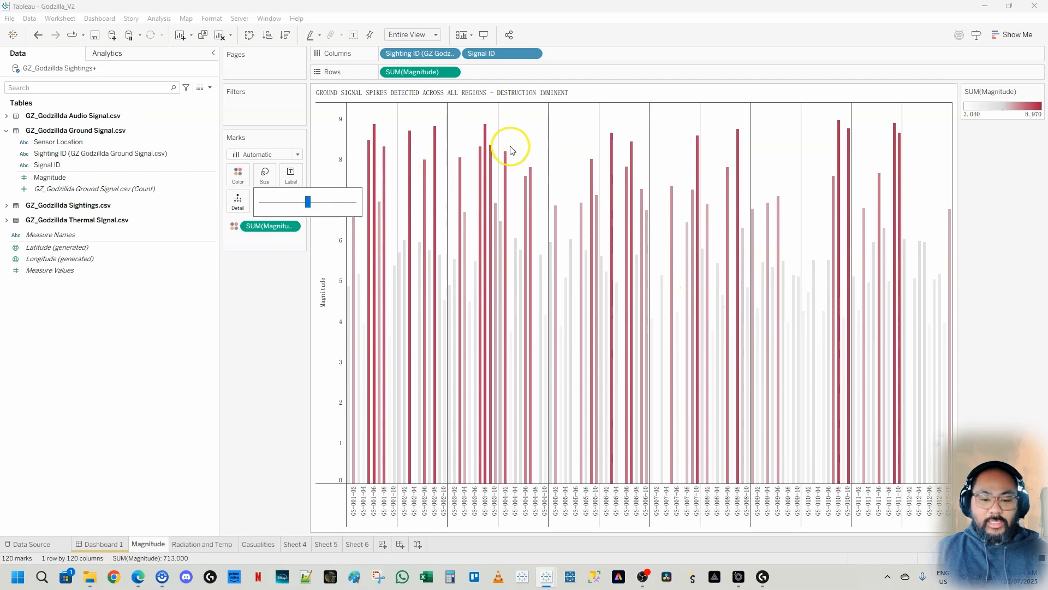
{"action": "left_click", "coordinate": [74, 131]}
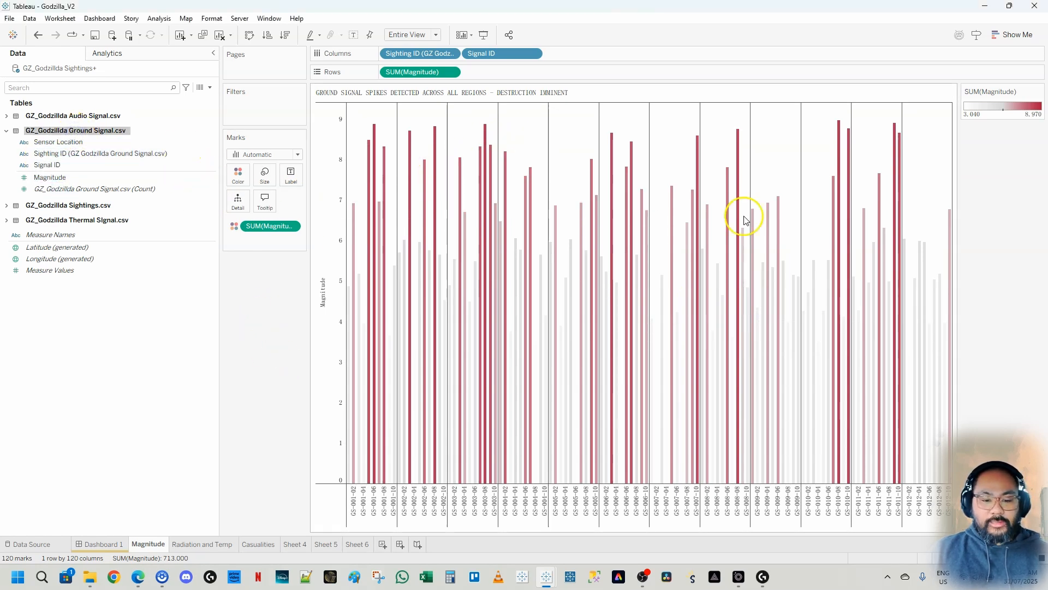
Back in Godzilla_Tutorial_V1, add a new worksheet and expand only the Ground Signal table in the field list.
{"action": "left_click", "coordinate": [515, 541]}
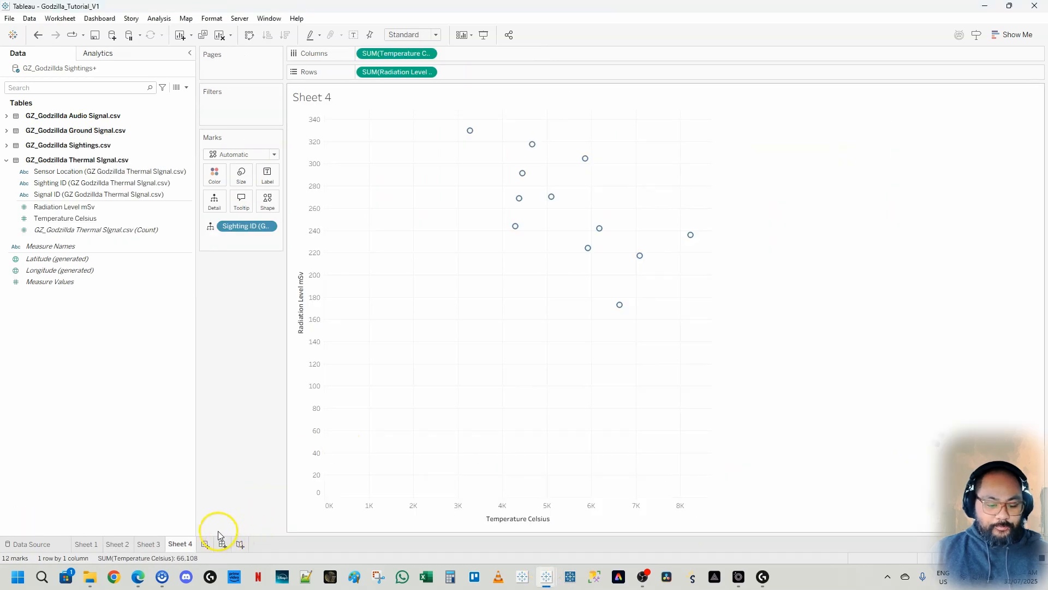
{"action": "left_click", "coordinate": [206, 544]}
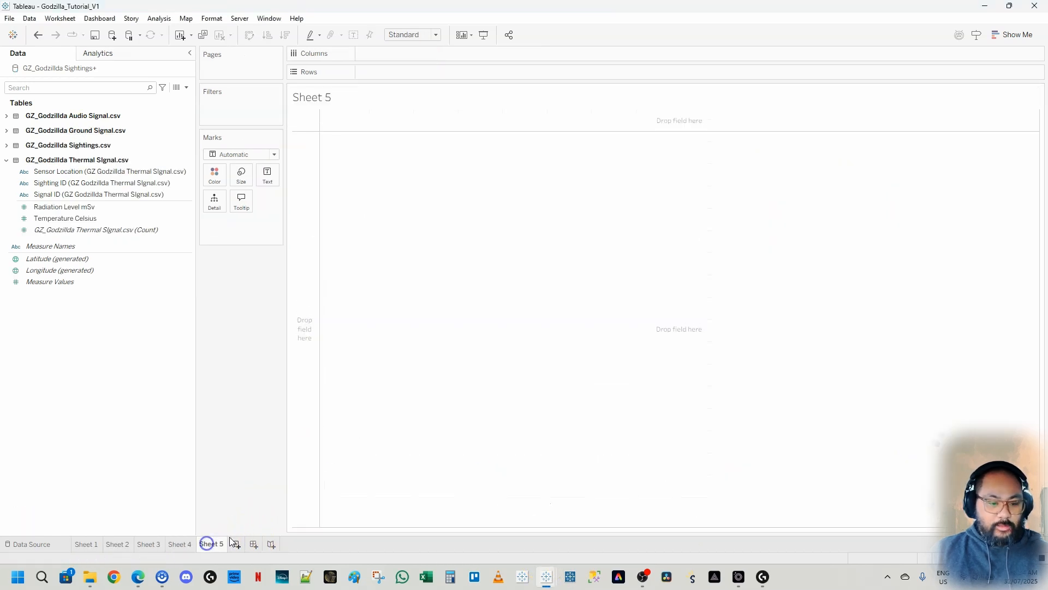
{"action": "left_click", "coordinate": [6, 159]}
{"action": "left_click", "coordinate": [6, 131]}
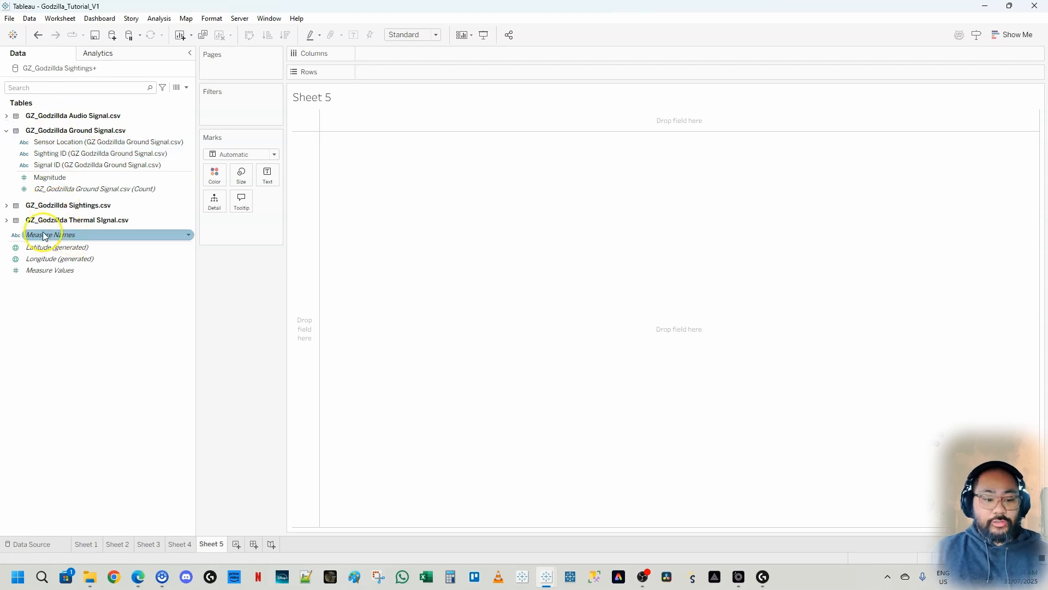
{"action": "left_click", "coordinate": [6, 206]}
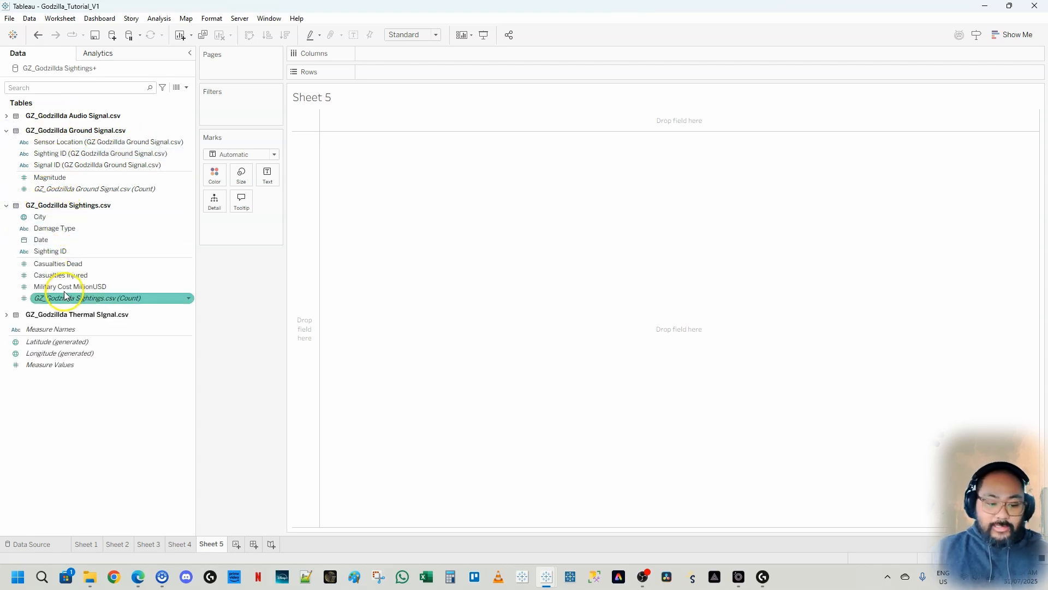
{"action": "left_click", "coordinate": [6, 207]}
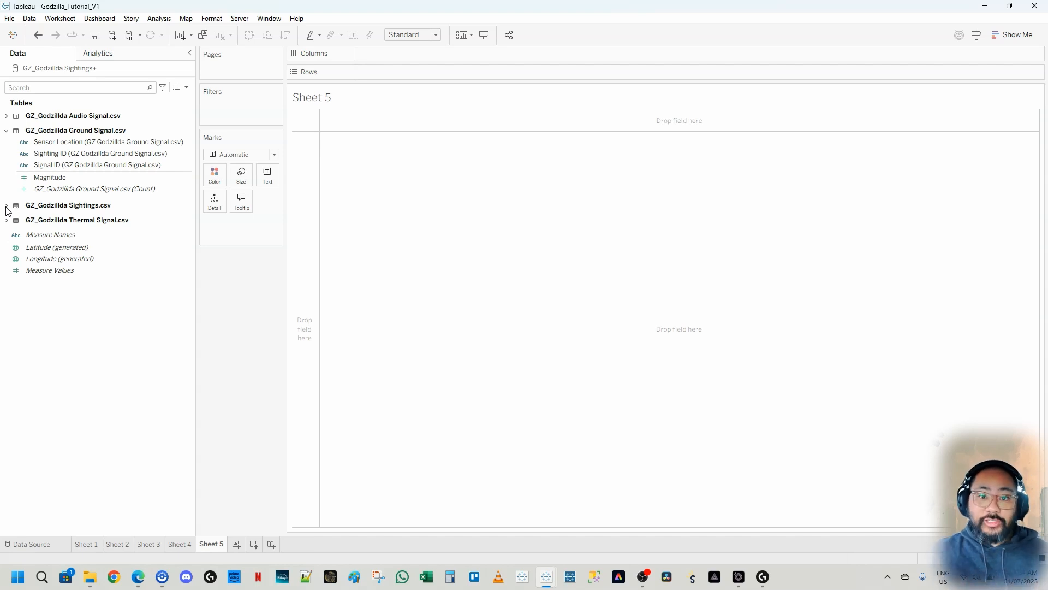
{"action": "left_click", "coordinate": [8, 133]}
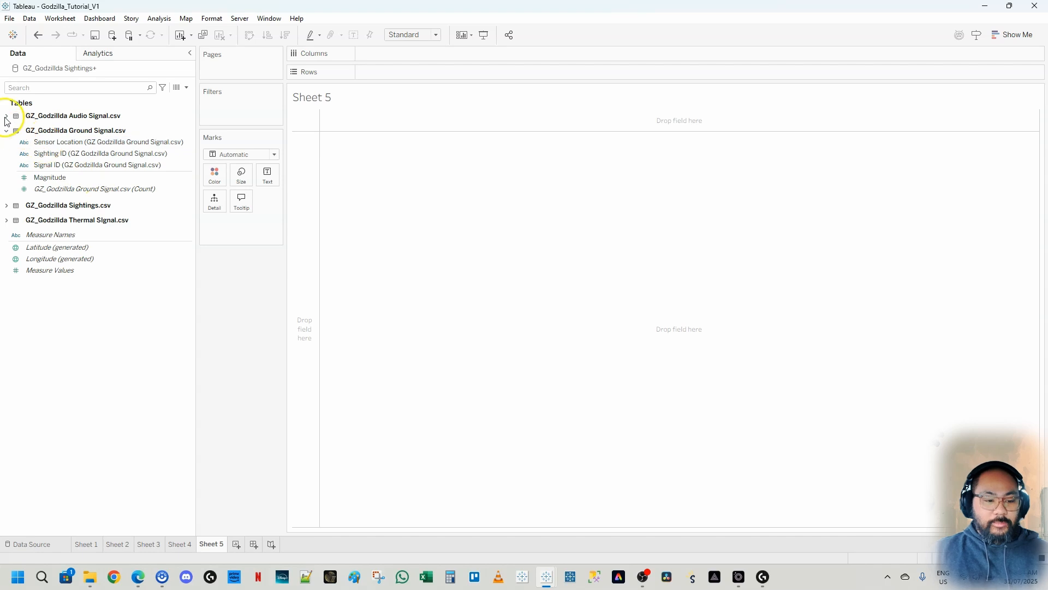
Review the Ground Signal table's fields and compare them with Godzilla_V2's Magnitude sheet.
{"action": "left_click", "coordinate": [54, 144]}
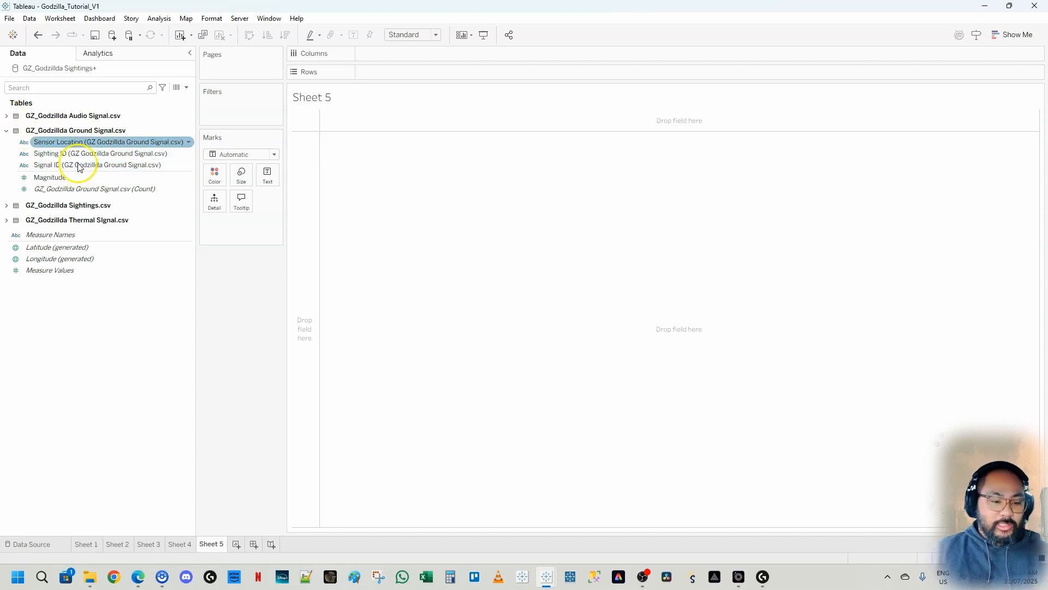
{"action": "left_click", "coordinate": [77, 131]}
{"action": "left_click", "coordinate": [149, 191]}
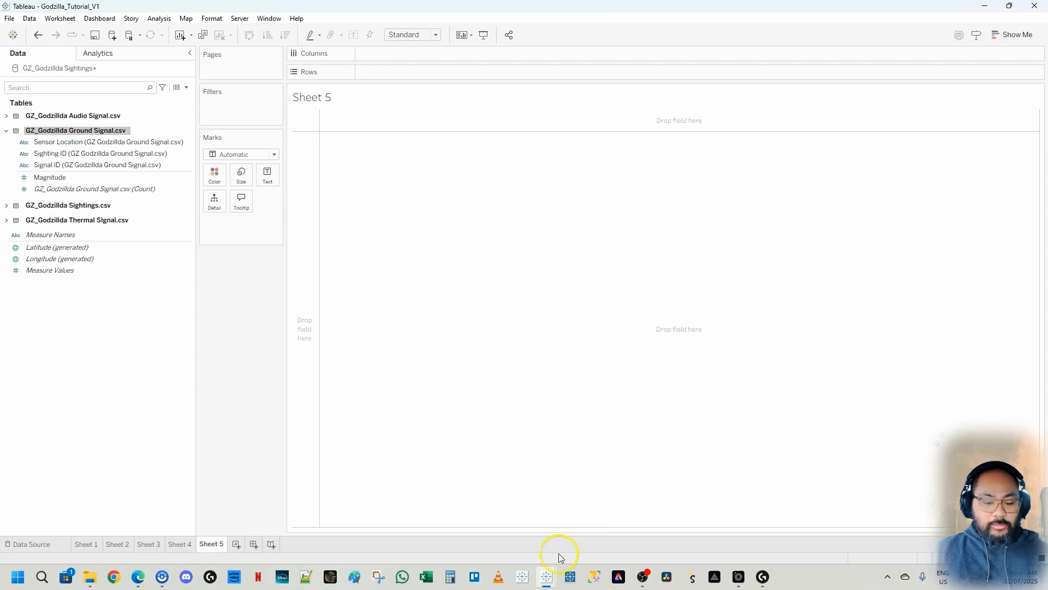
{"action": "mouse_move", "coordinate": [555, 578]}
{"action": "mouse_move", "coordinate": [625, 529]}
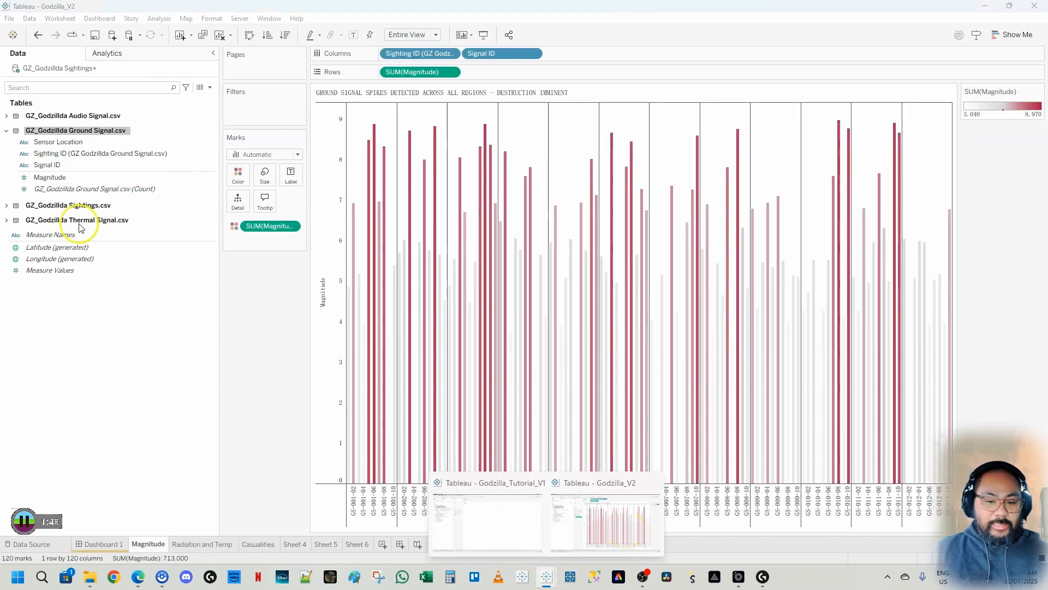
{"action": "left_click", "coordinate": [55, 154]}
{"action": "left_click_drag", "start_coordinate": [54, 154], "coordinate": [382, 56]}
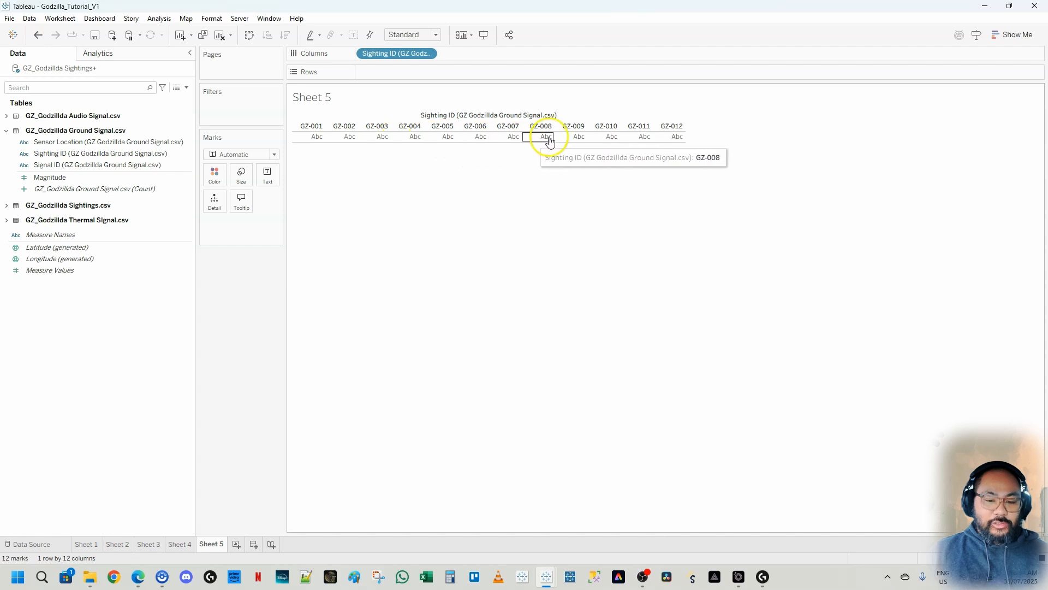
{"action": "left_click", "coordinate": [49, 178]}
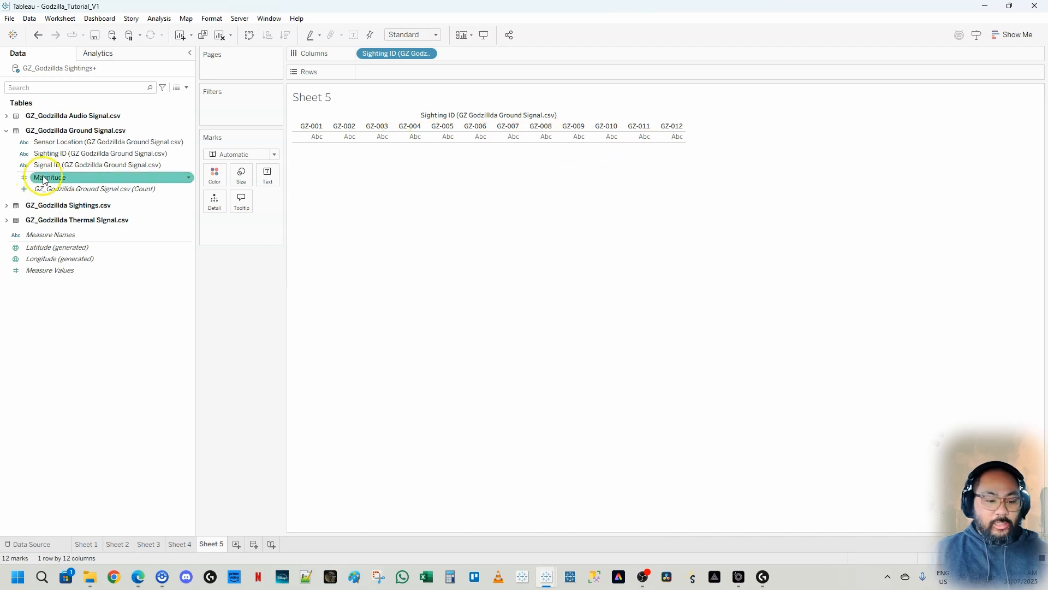
{"action": "mouse_move", "coordinate": [48, 177]}
{"action": "left_mouse_down"}
{"action": "mouse_move", "coordinate": [309, 176]}
{"action": "mouse_move", "coordinate": [420, 71]}
{"action": "left_mouse_up"}
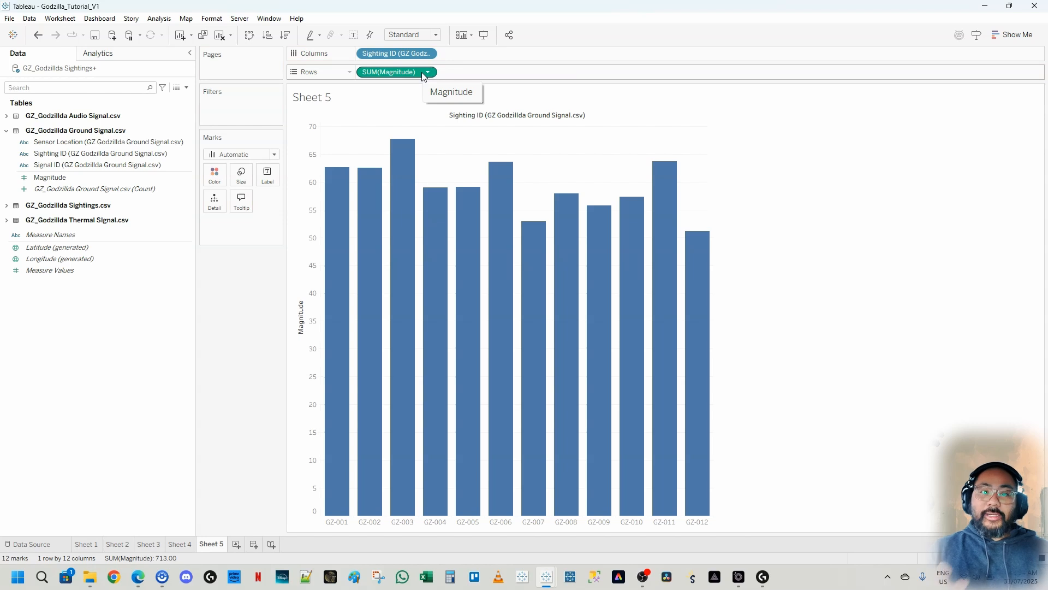
{"action": "left_click", "coordinate": [223, 37]}
Place Magnitude on rows and the Ground Signal table's Sighting ID on columns of Sheet 5.
{"action": "left_click", "coordinate": [54, 177]}
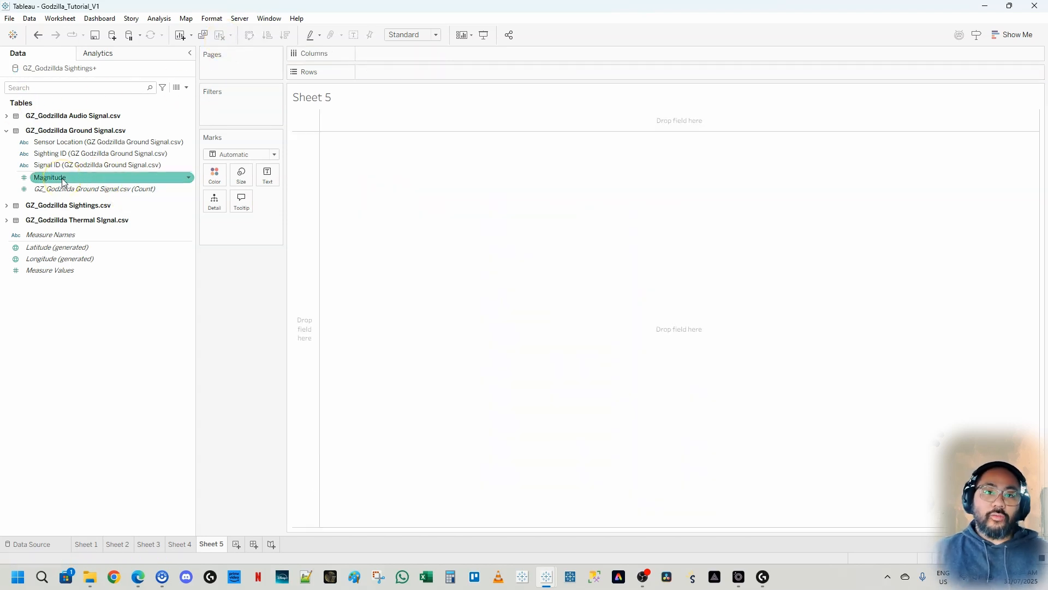
{"action": "left_click_drag", "start_coordinate": [33, 179], "coordinate": [393, 71]}
{"action": "mouse_move", "coordinate": [347, 144]}
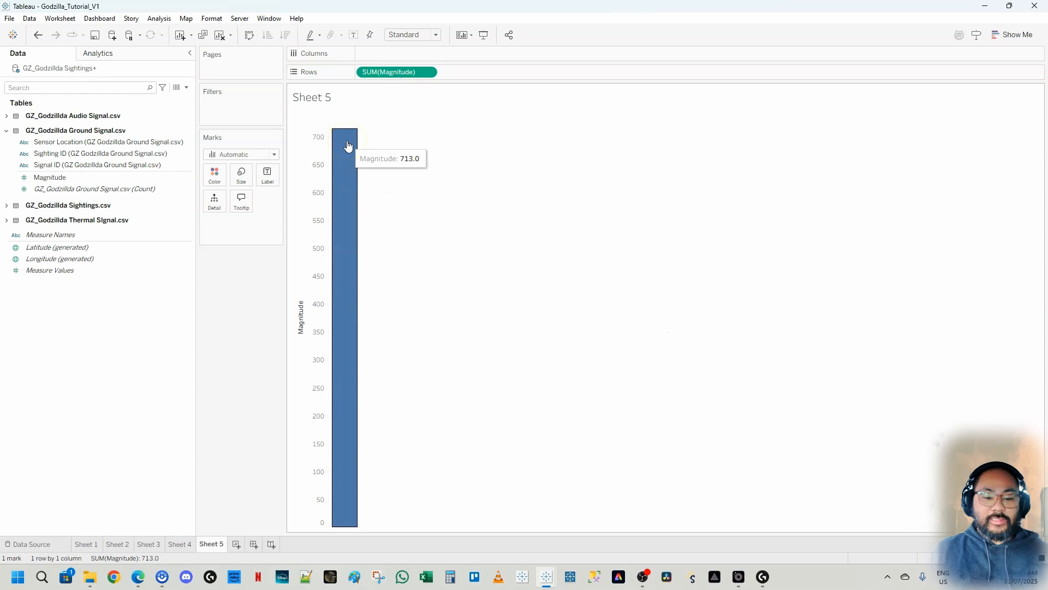
{"action": "left_click", "coordinate": [342, 155]}
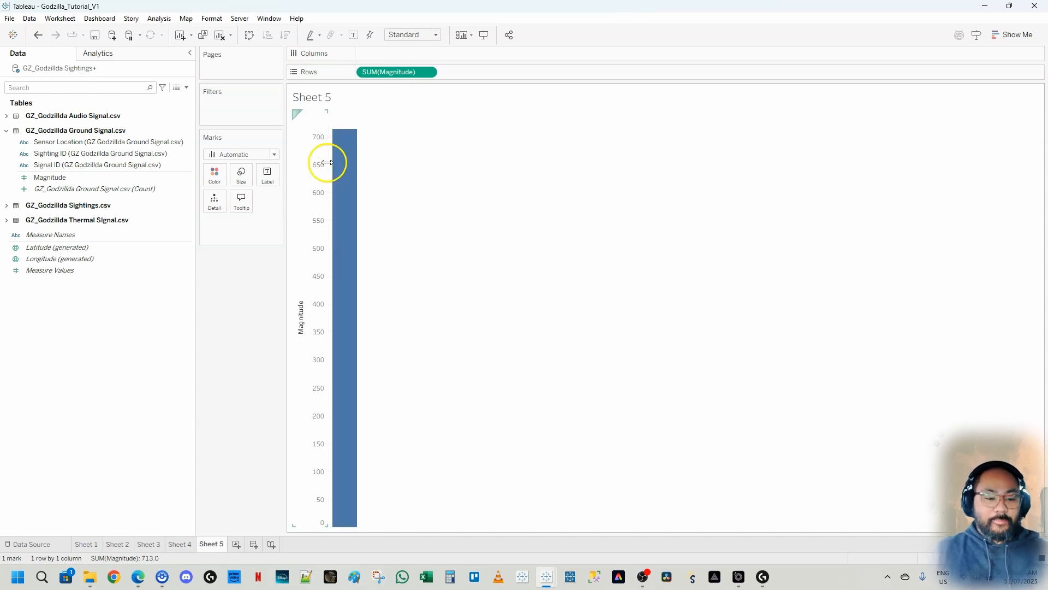
{"action": "left_click", "coordinate": [90, 153]}
{"action": "left_click_drag", "start_coordinate": [65, 155], "coordinate": [404, 56]}
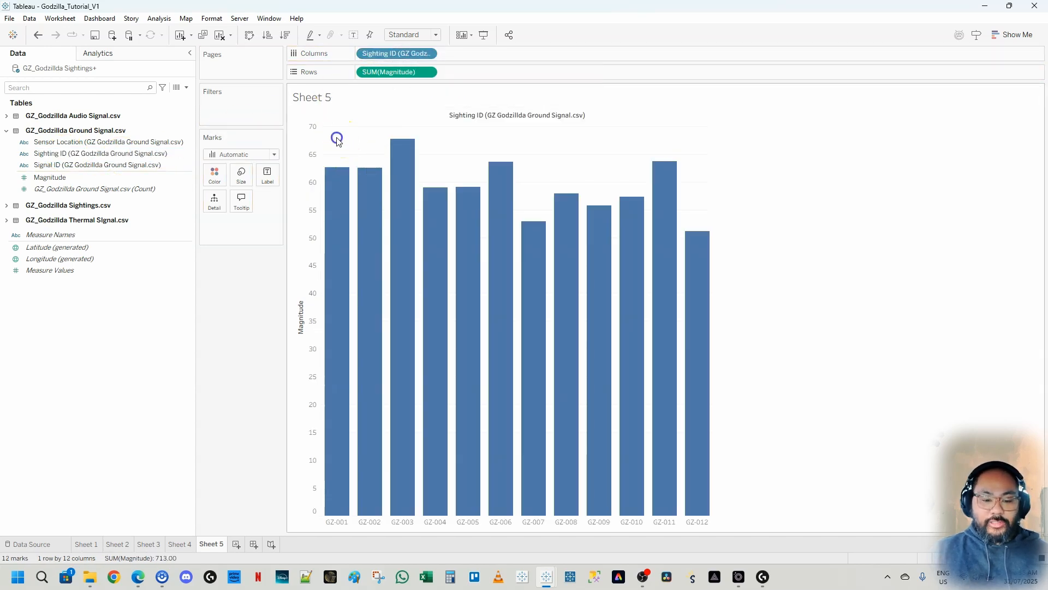
Examine Sheet 5's magnitude bars per sighting against Godzilla_V2's Magnitude sheet, singling out the GZ-001 bar.
{"action": "left_click_drag", "start_coordinate": [337, 137], "coordinate": [707, 301]}
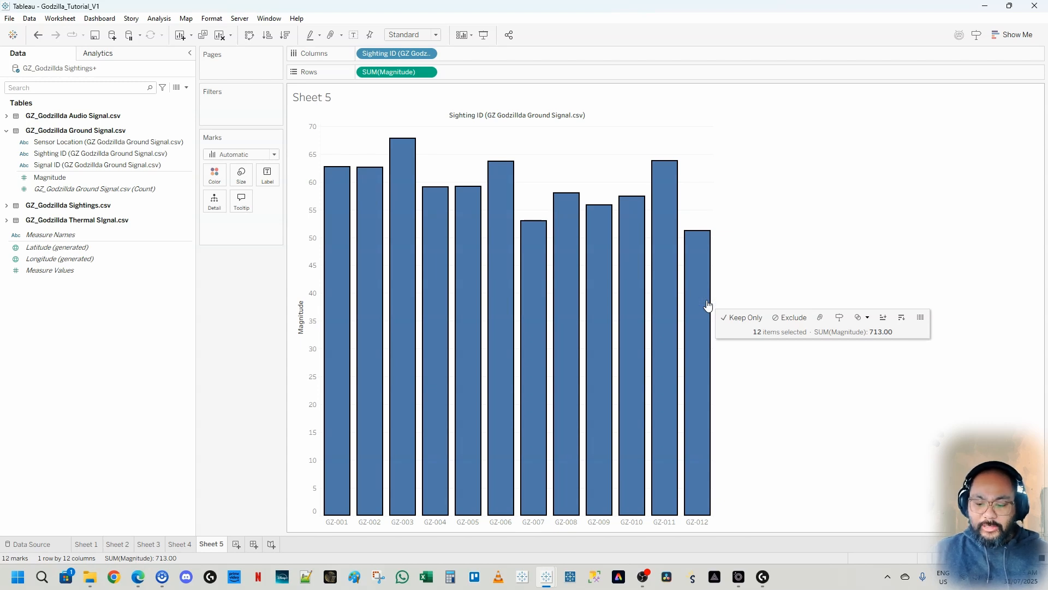
{"action": "left_click", "coordinate": [462, 166]}
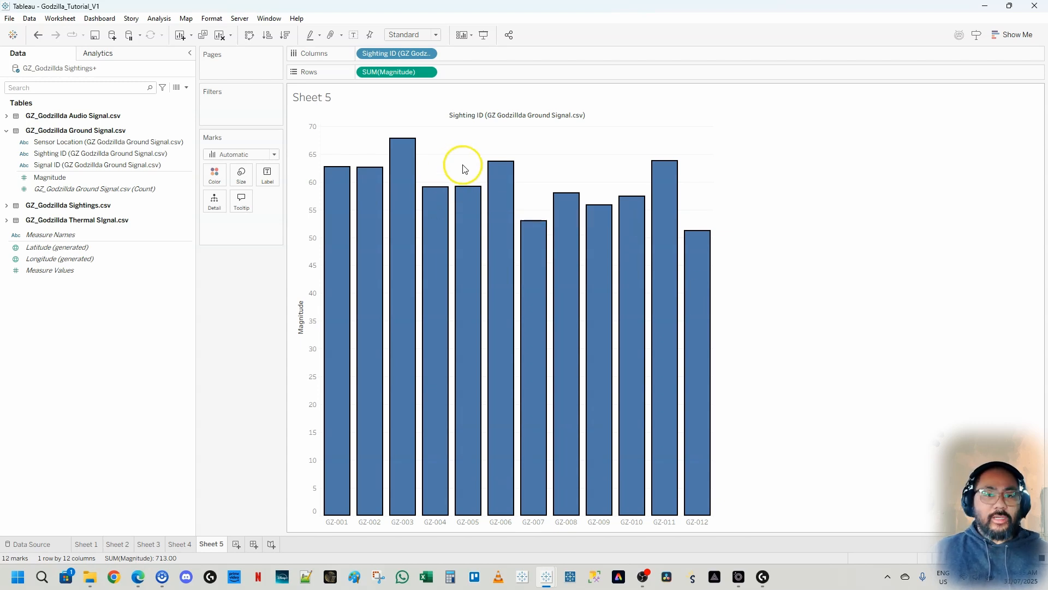
{"action": "left_click", "coordinate": [455, 157]}
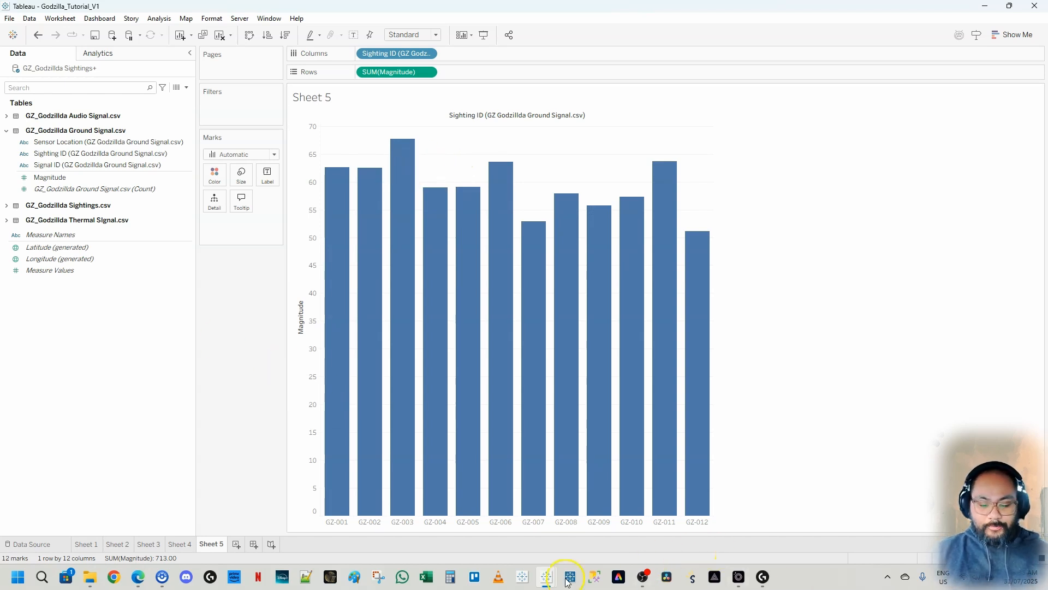
{"action": "mouse_move", "coordinate": [549, 580]}
{"action": "mouse_move", "coordinate": [586, 525]}
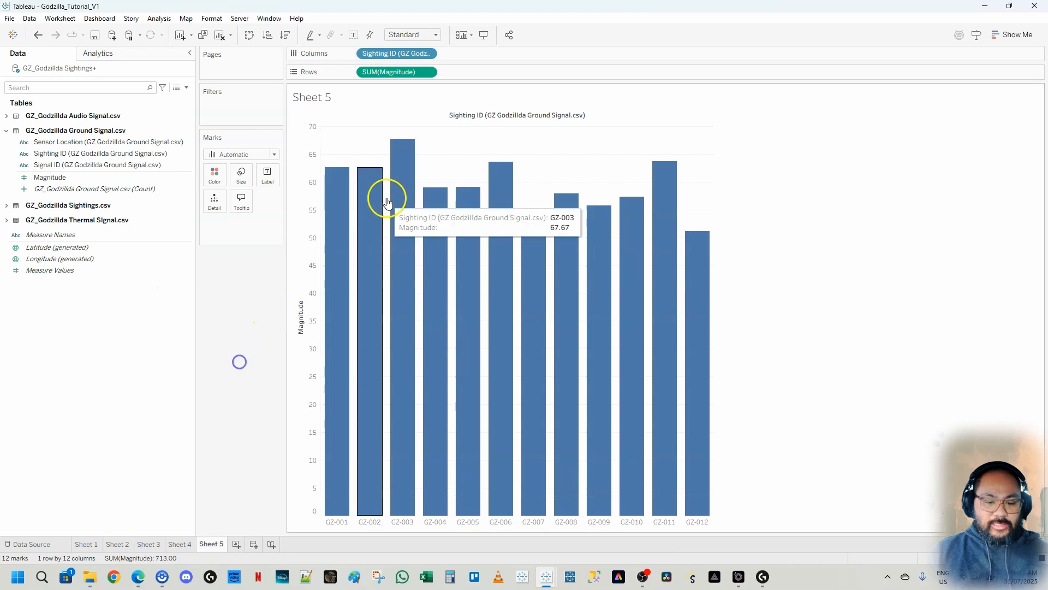
{"action": "left_click", "coordinate": [329, 201]}
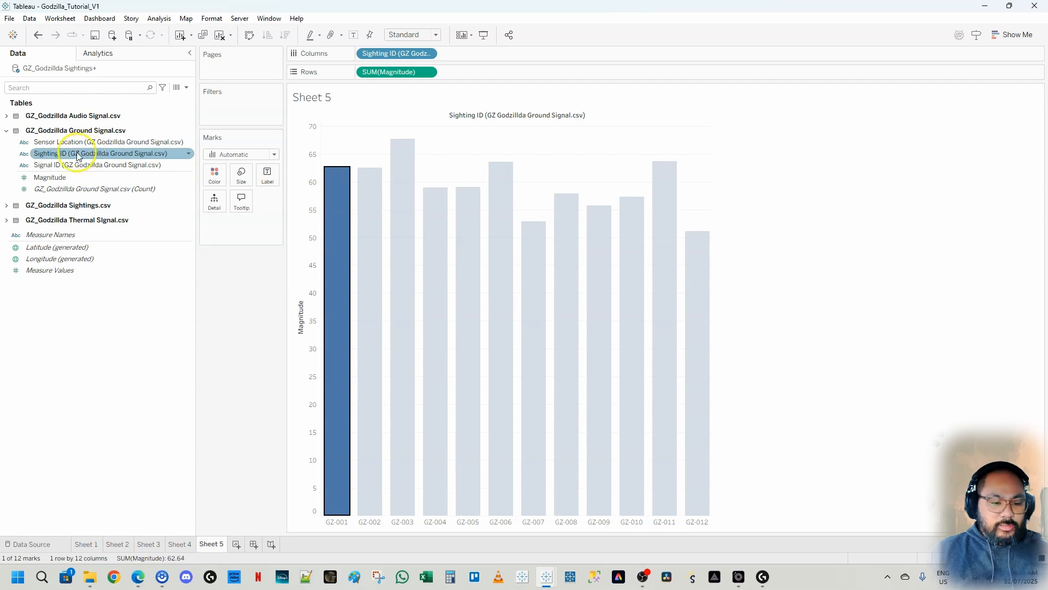
Split the bars by adding Signal ID to columns, highlight the GZ-001 group, and undo the addition.
{"action": "left_click", "coordinate": [63, 165]}
{"action": "left_click_drag", "start_coordinate": [63, 165], "coordinate": [487, 56]}
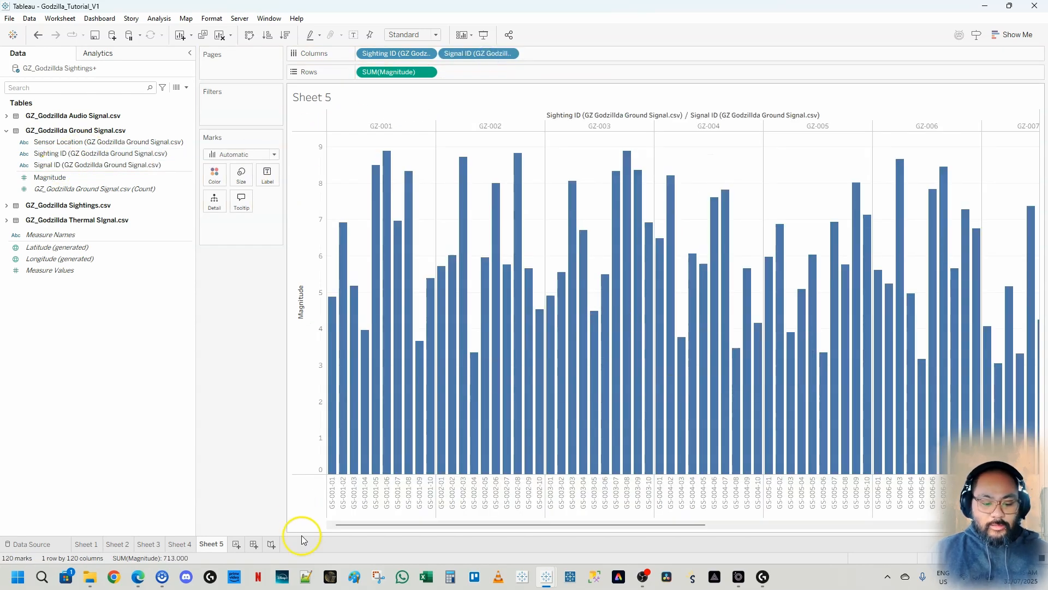
{"action": "left_click", "coordinate": [369, 129]}
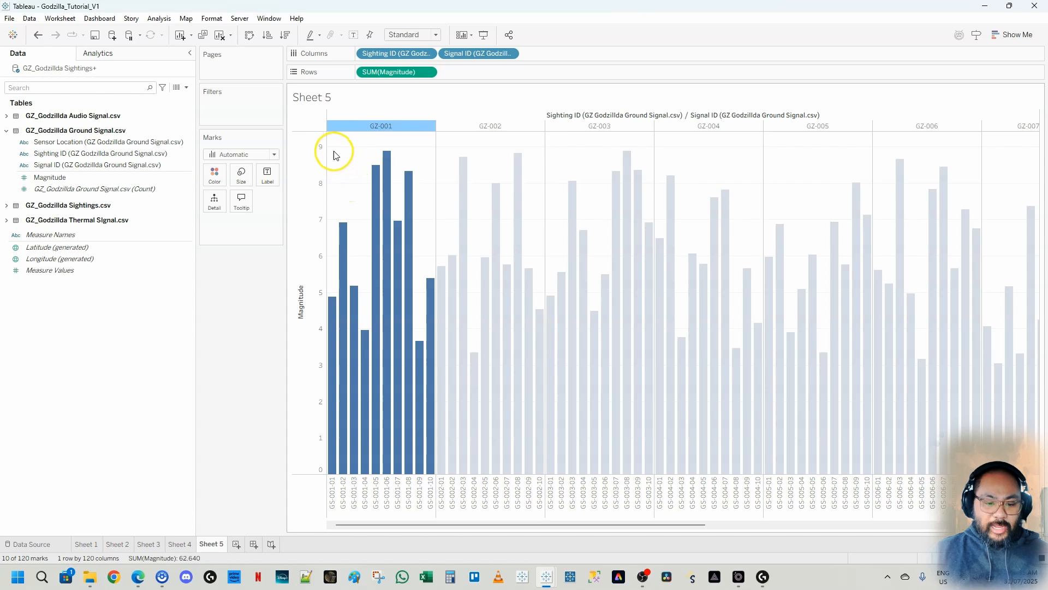
{"action": "left_click_drag", "start_coordinate": [331, 150], "coordinate": [434, 366]}
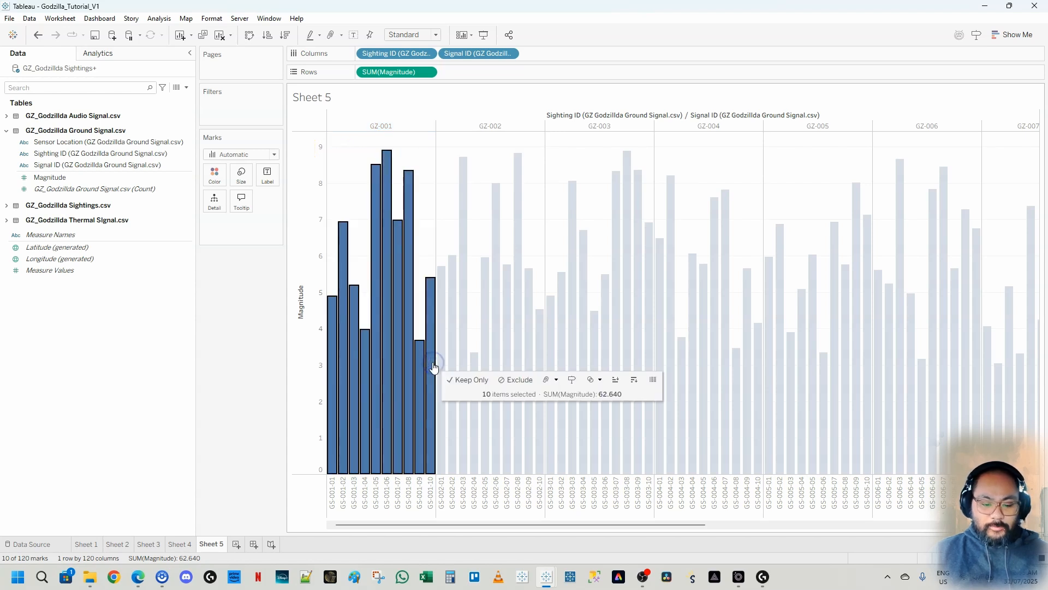
{"action": "left_click", "coordinate": [339, 157]}
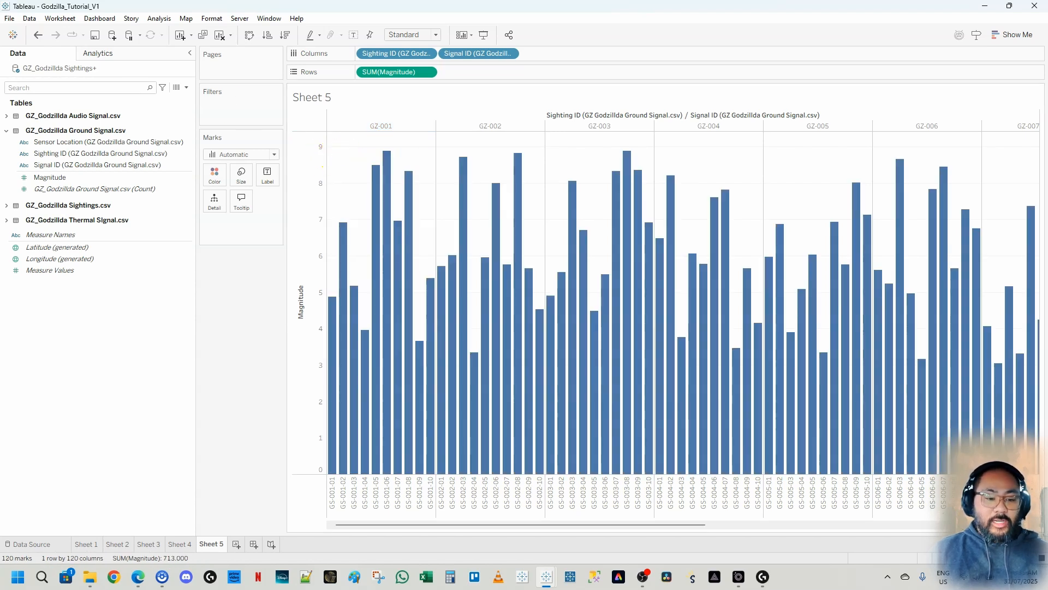
{"action": "left_click", "coordinate": [44, 33]}
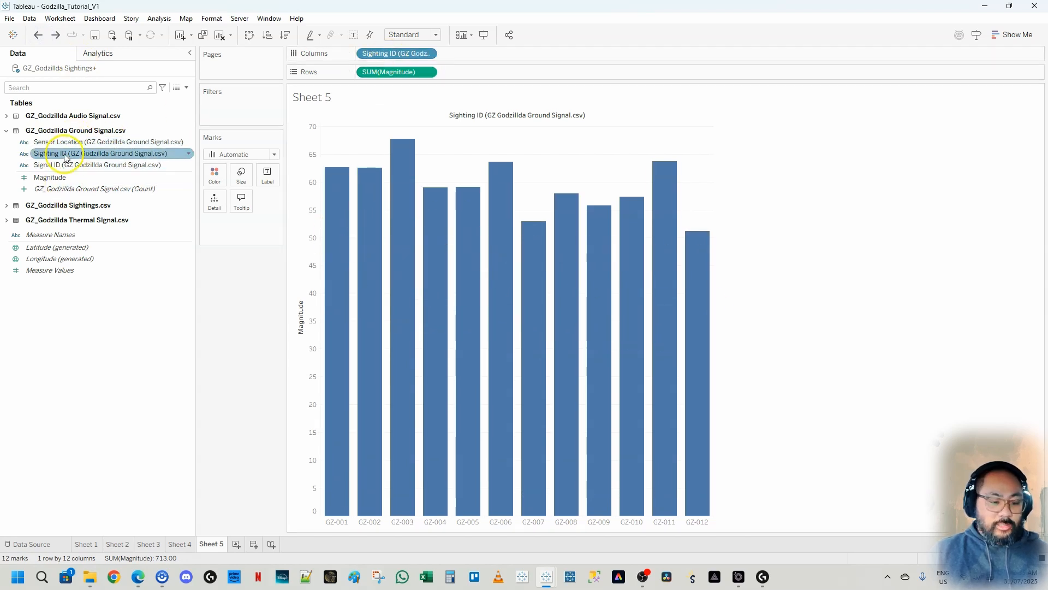
Color Sheet 5's bars by the Ground Signal table's Sighting ID and add Signal ID as detail.
{"action": "left_click_drag", "start_coordinate": [74, 154], "coordinate": [214, 175]}
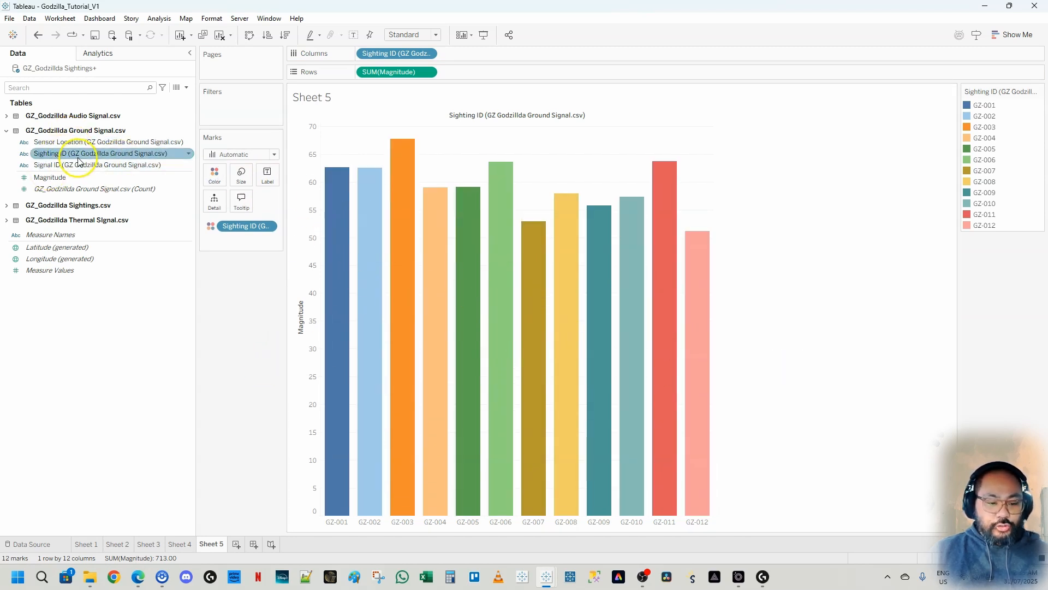
{"action": "left_click", "coordinate": [53, 165]}
{"action": "left_click_drag", "start_coordinate": [54, 165], "coordinate": [214, 204]}
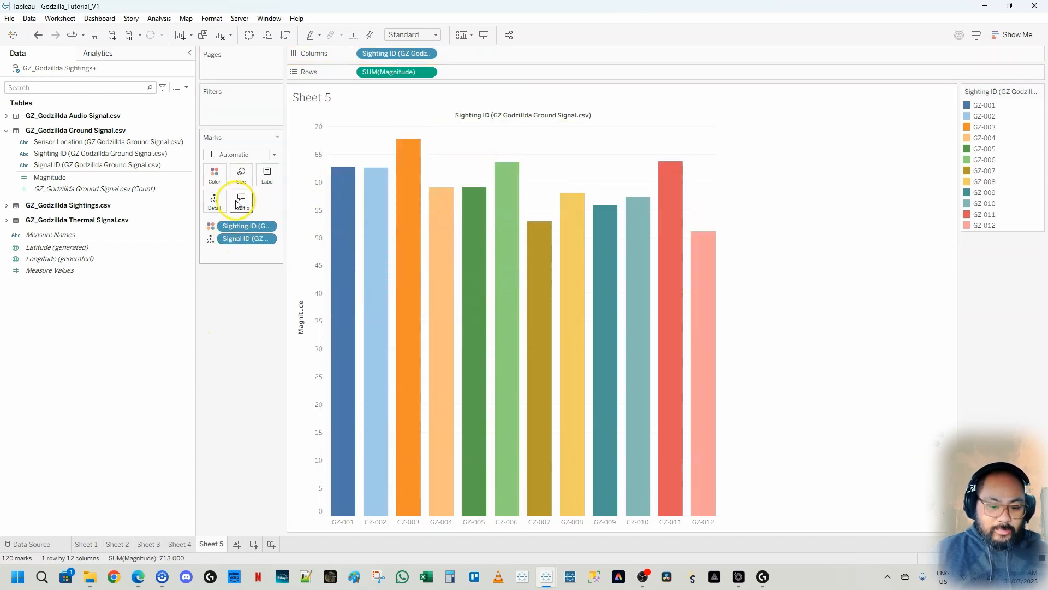
Give the bars a black border to separate the individual signals within each sighting.
{"action": "left_click", "coordinate": [216, 174]}
{"action": "left_click", "coordinate": [262, 263]}
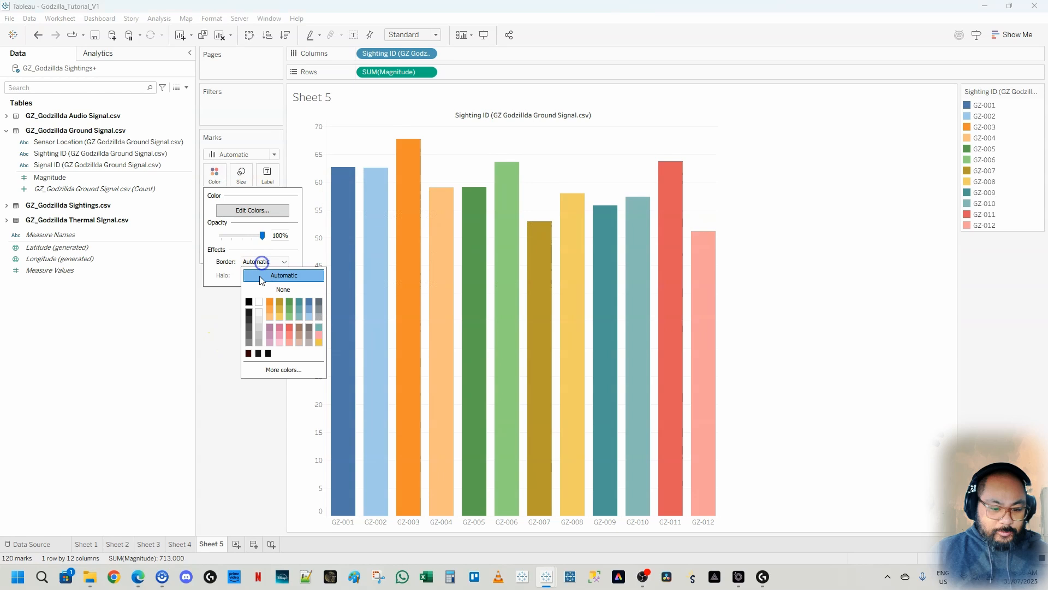
{"action": "left_click", "coordinate": [249, 302]}
{"action": "left_click", "coordinate": [217, 338]}
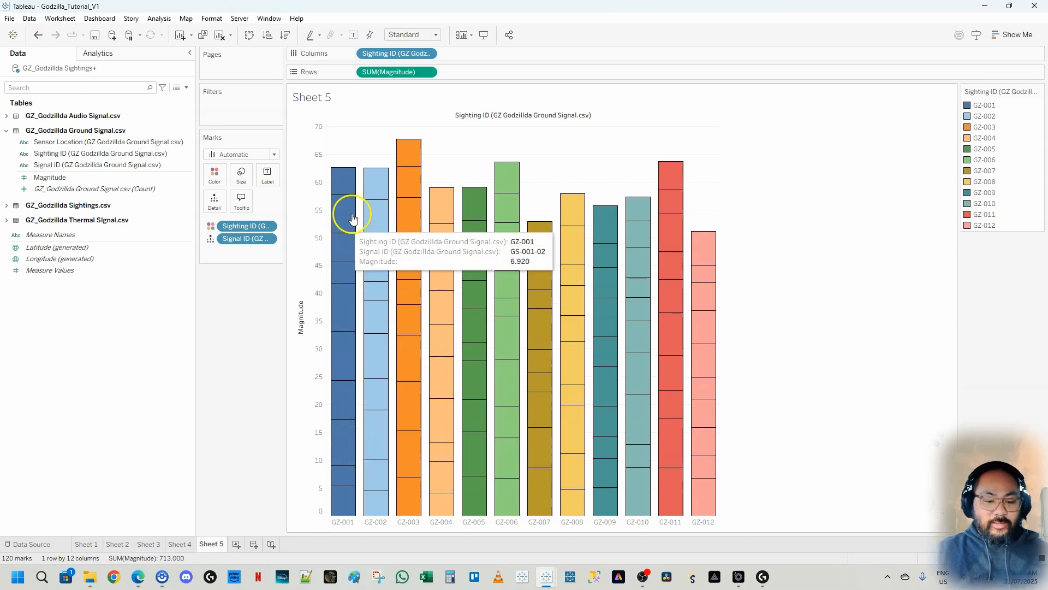
Place Signal ID after Sighting ID on columns with no fields left on the marks, and fit Sheet 5 to Entire View.
{"action": "left_click_drag", "start_coordinate": [242, 243], "coordinate": [504, 55]}
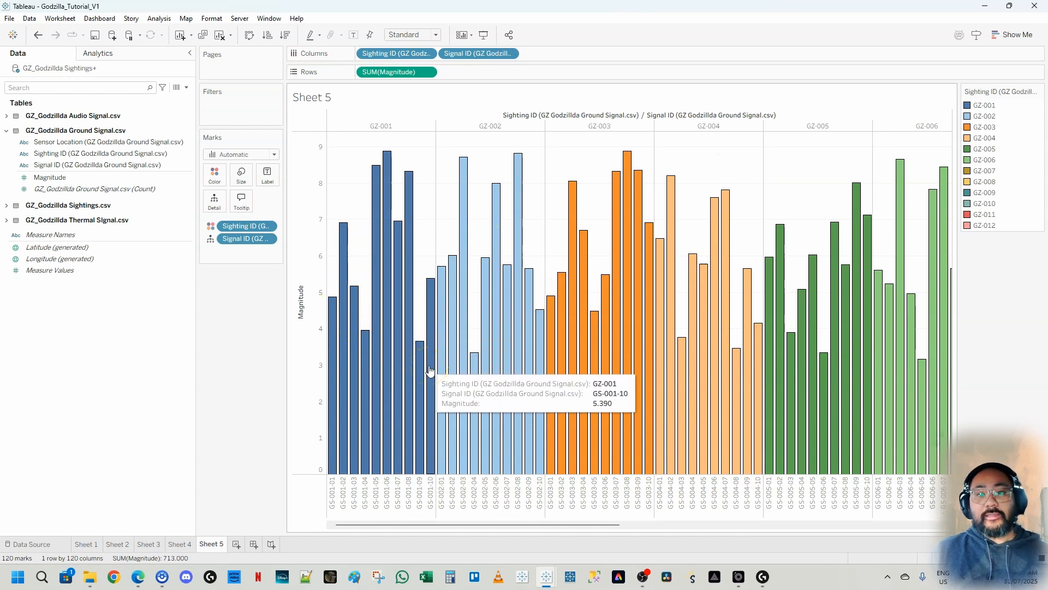
{"action": "left_click_drag", "start_coordinate": [246, 235], "coordinate": [239, 293]}
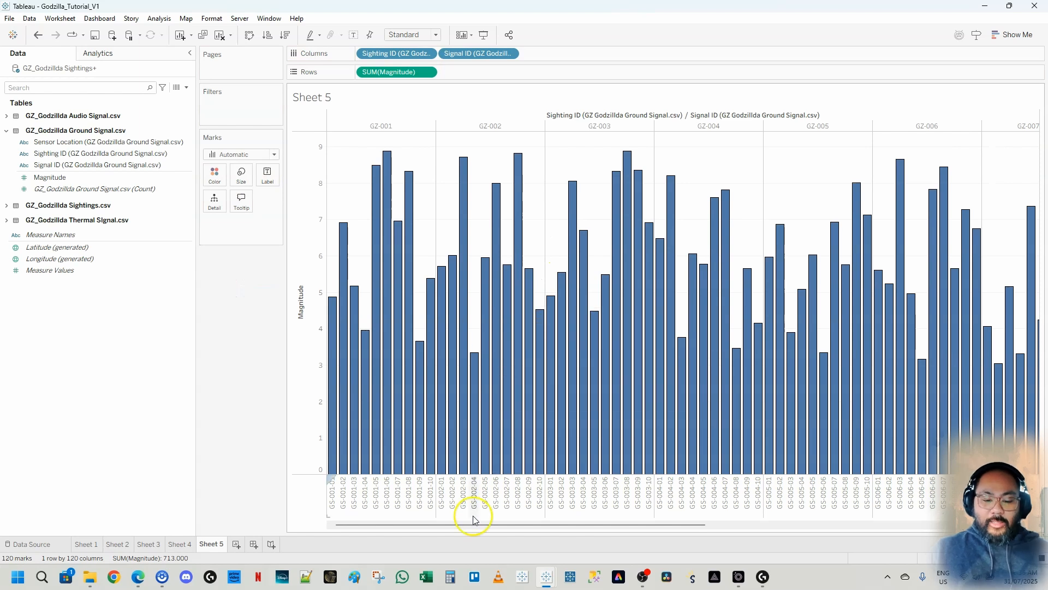
{"action": "left_click_drag", "start_coordinate": [474, 519], "coordinate": [441, 530]}
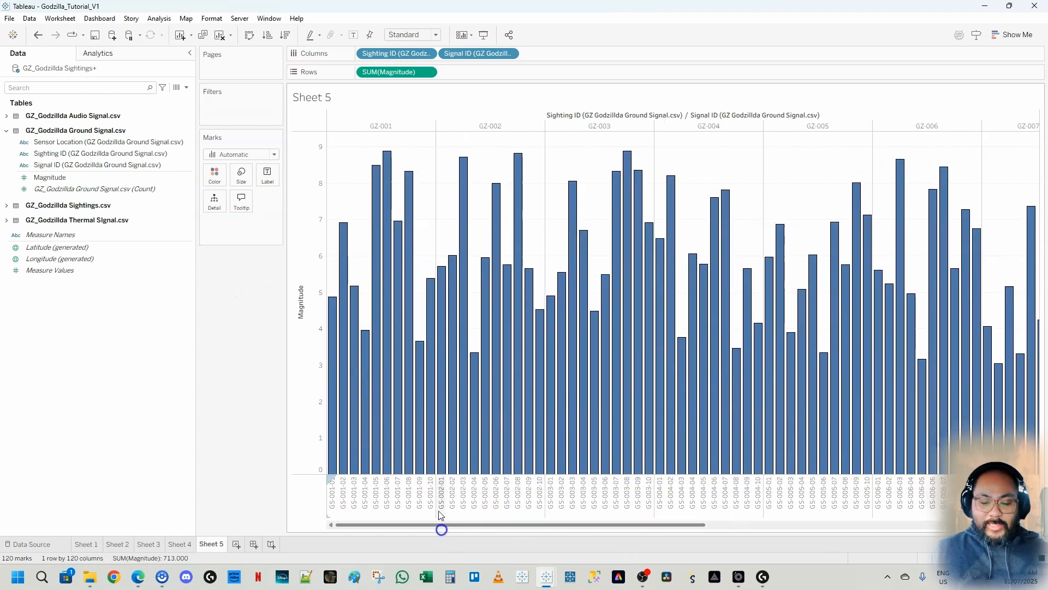
{"action": "left_click", "coordinate": [430, 35]}
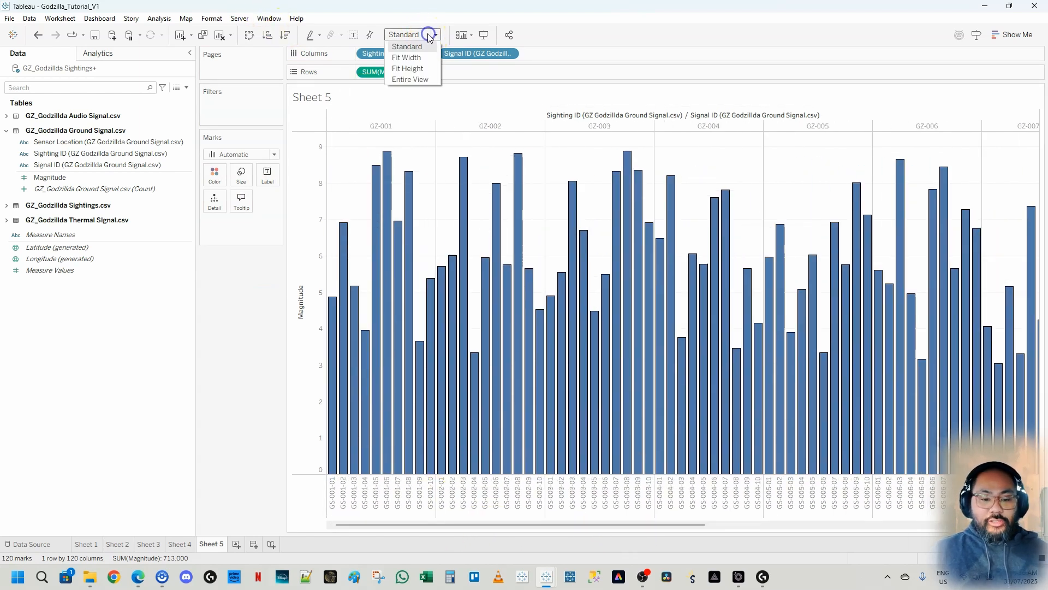
{"action": "left_click", "coordinate": [420, 80]}
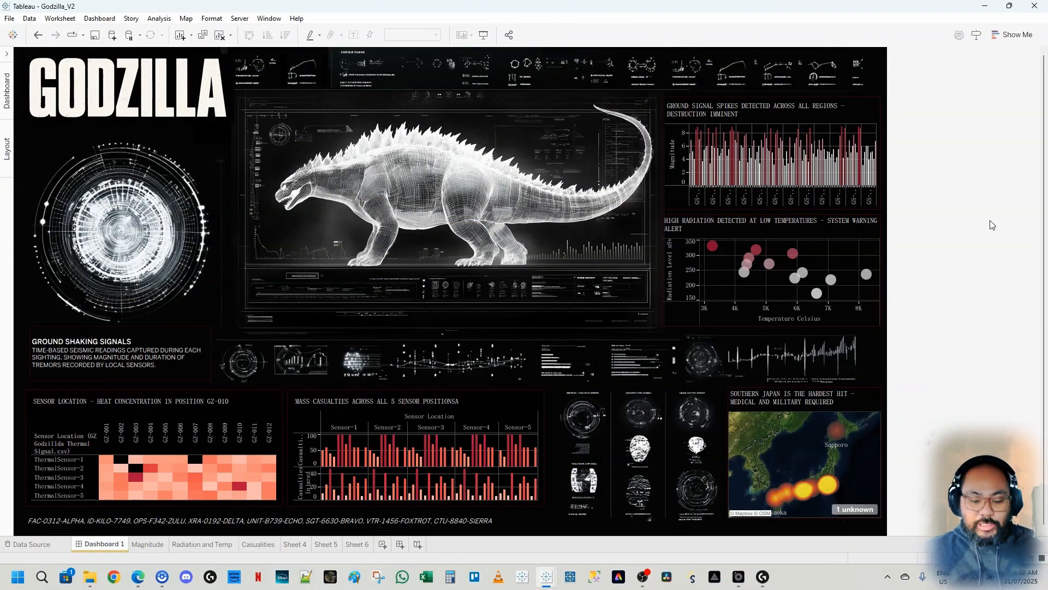
Return from Godzilla_V2's dashboard to Godzilla_Tutorial_V1 and add a new dashboard.
{"action": "mouse_move", "coordinate": [545, 567]}
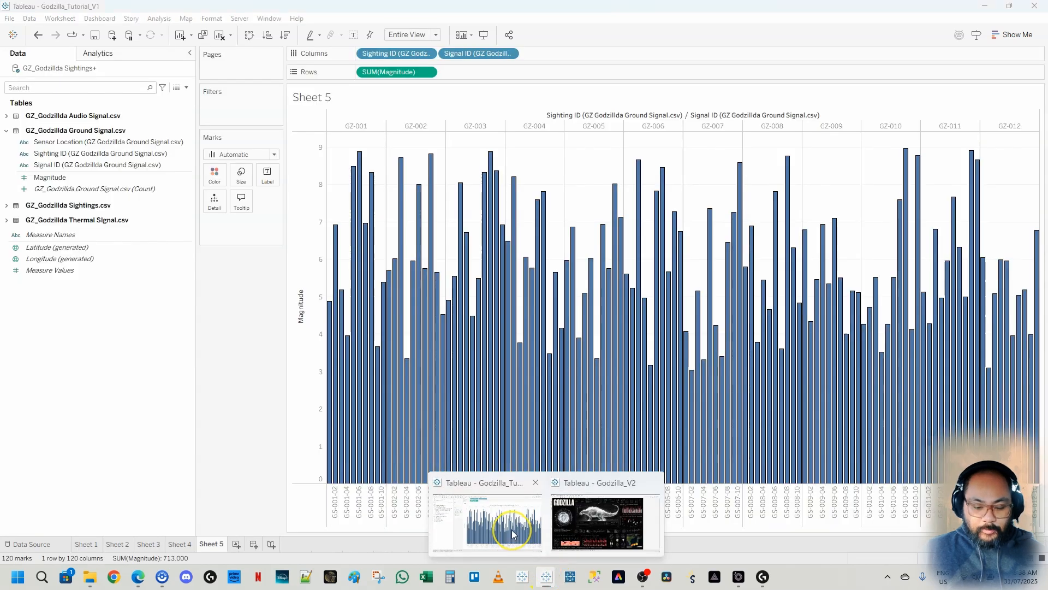
{"action": "left_click", "coordinate": [512, 530]}
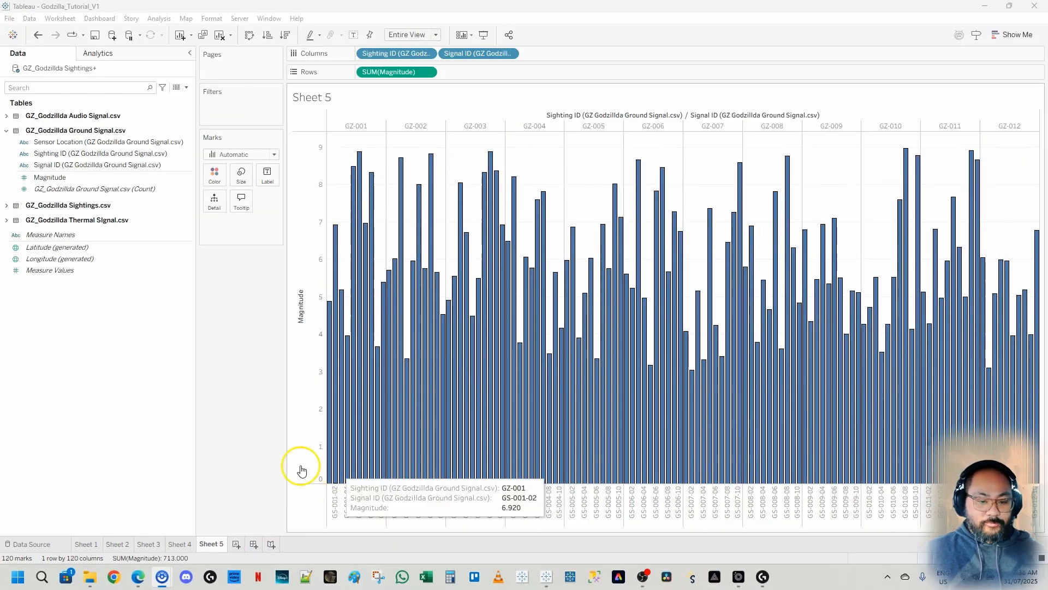
{"action": "left_click", "coordinate": [254, 545]}
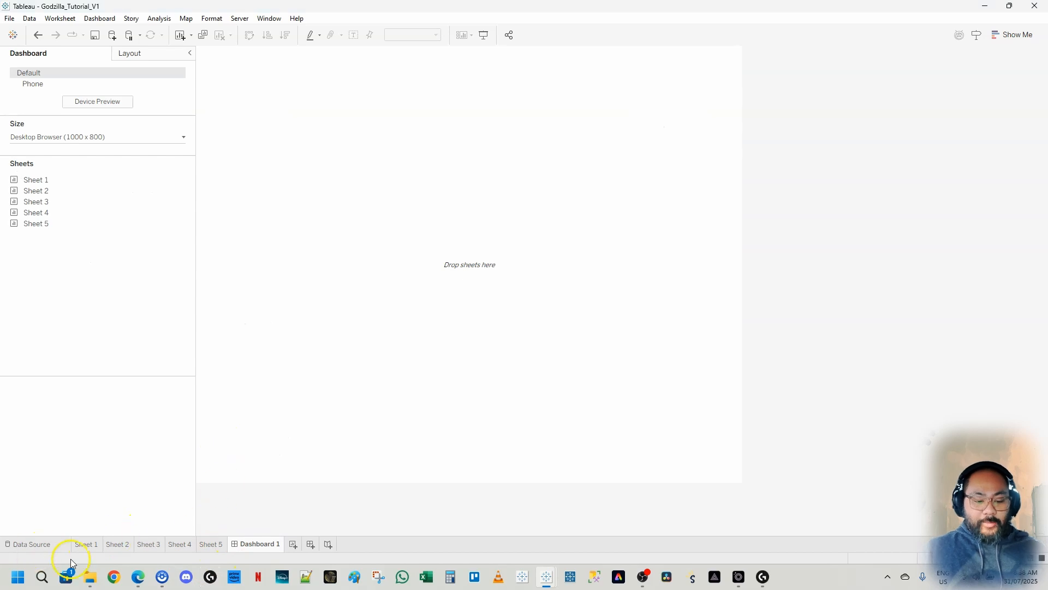
Try to place Sheet 1 on the empty dashboard.
{"action": "left_click_drag", "start_coordinate": [36, 202], "coordinate": [201, 198]}
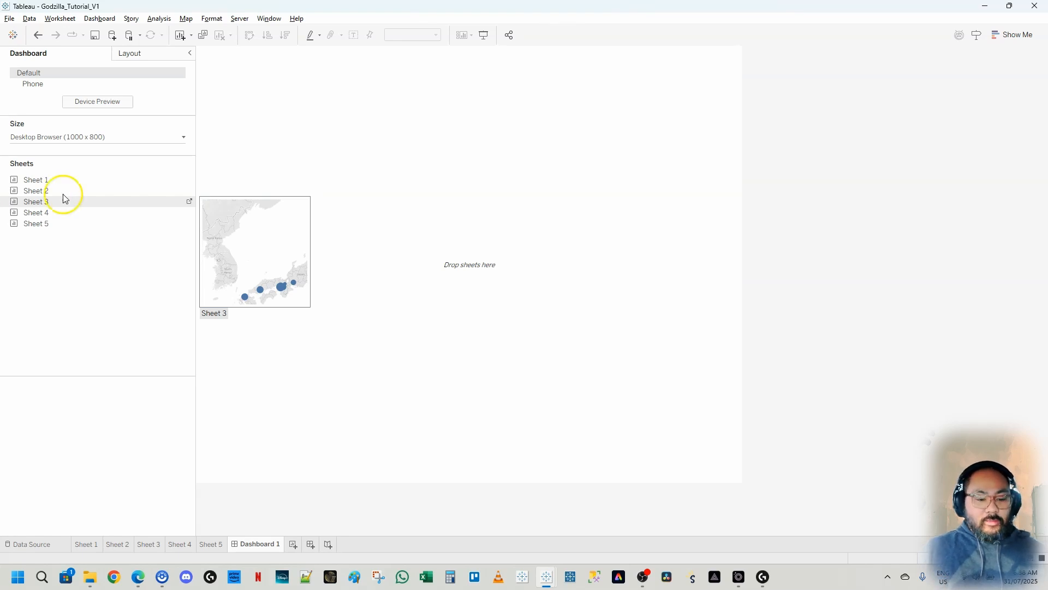
{"action": "left_click_drag", "start_coordinate": [47, 181], "coordinate": [464, 235]}
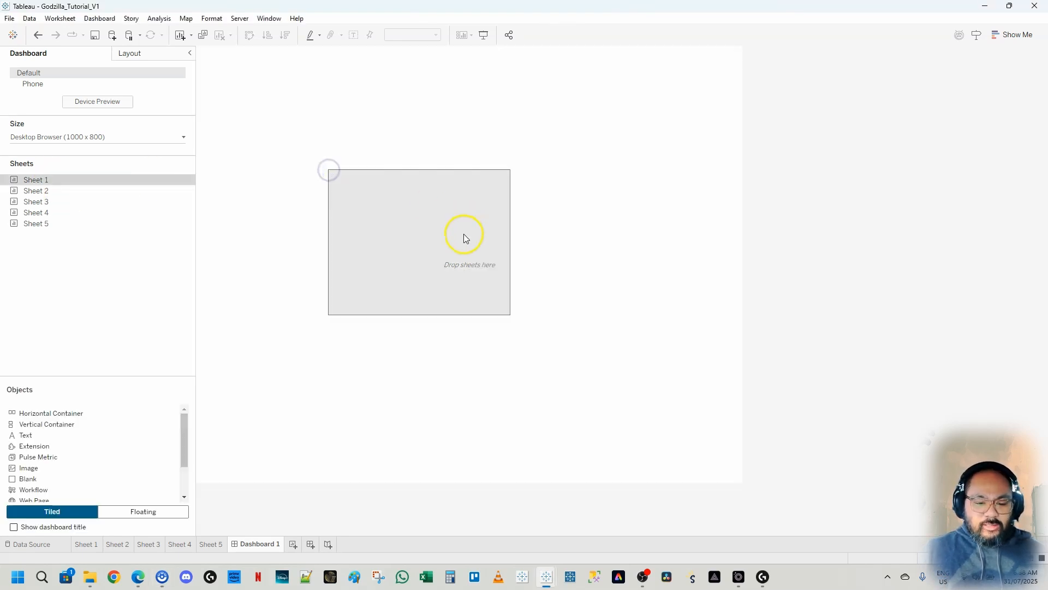
{"action": "left_click", "coordinate": [514, 174]}
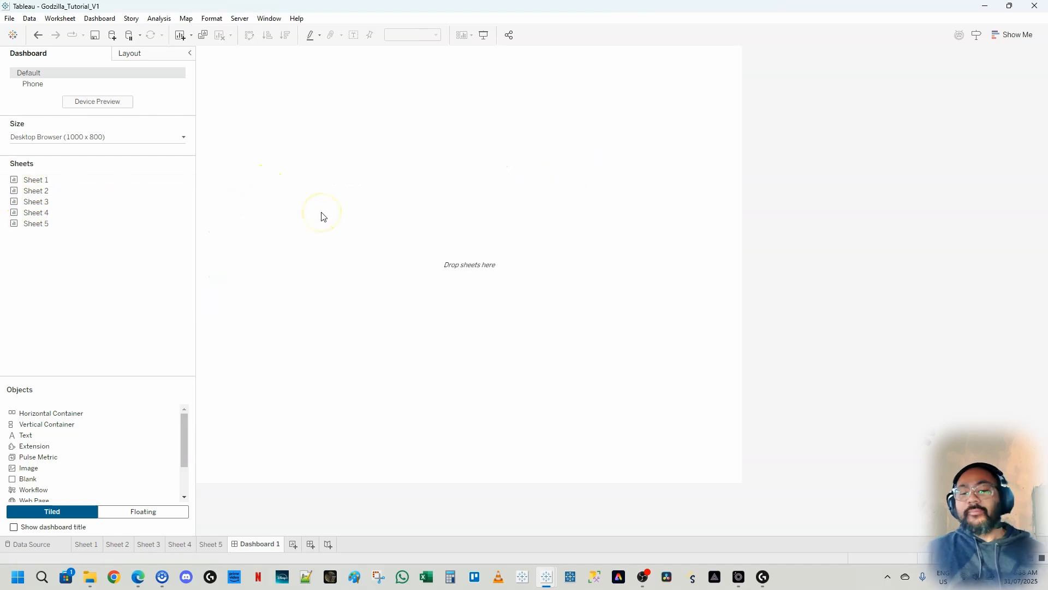
Rename Sheet 1 as Sensor Location Heat Map.
{"action": "mouse_move", "coordinate": [92, 183]}
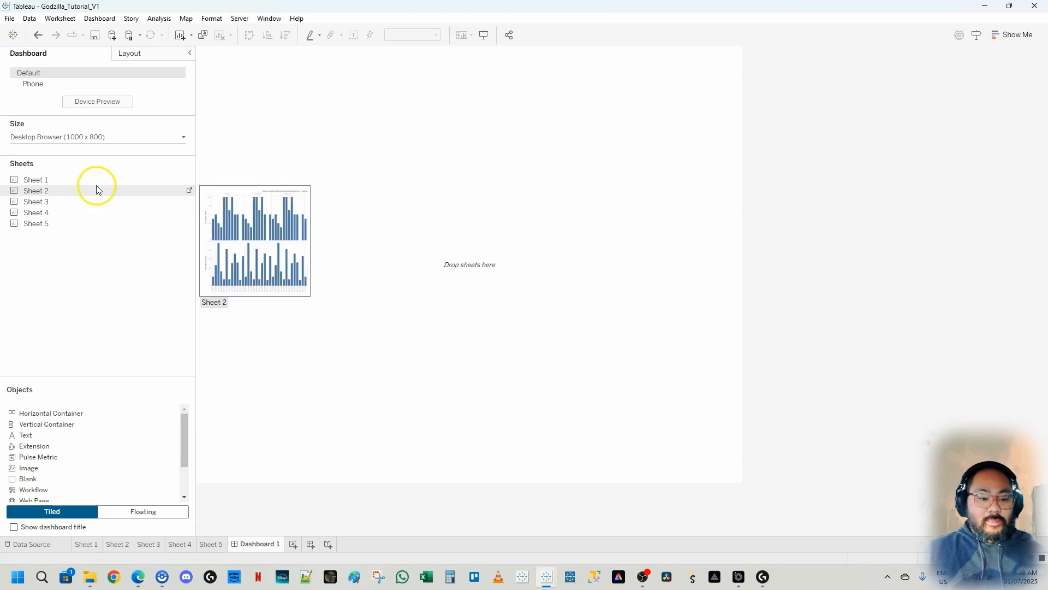
{"action": "mouse_move", "coordinate": [104, 215]}
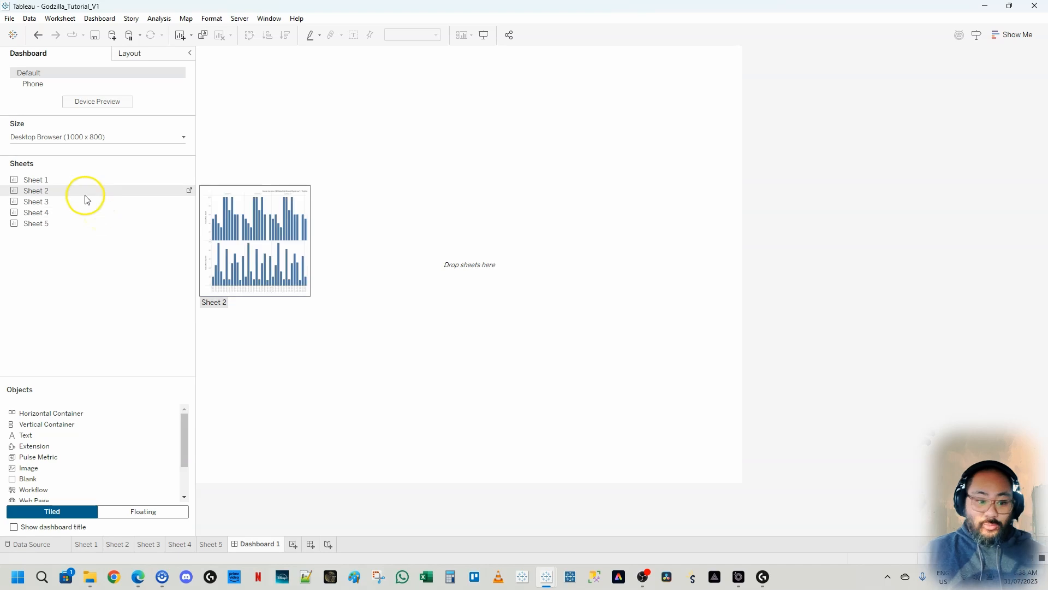
{"action": "left_click", "coordinate": [88, 544]}
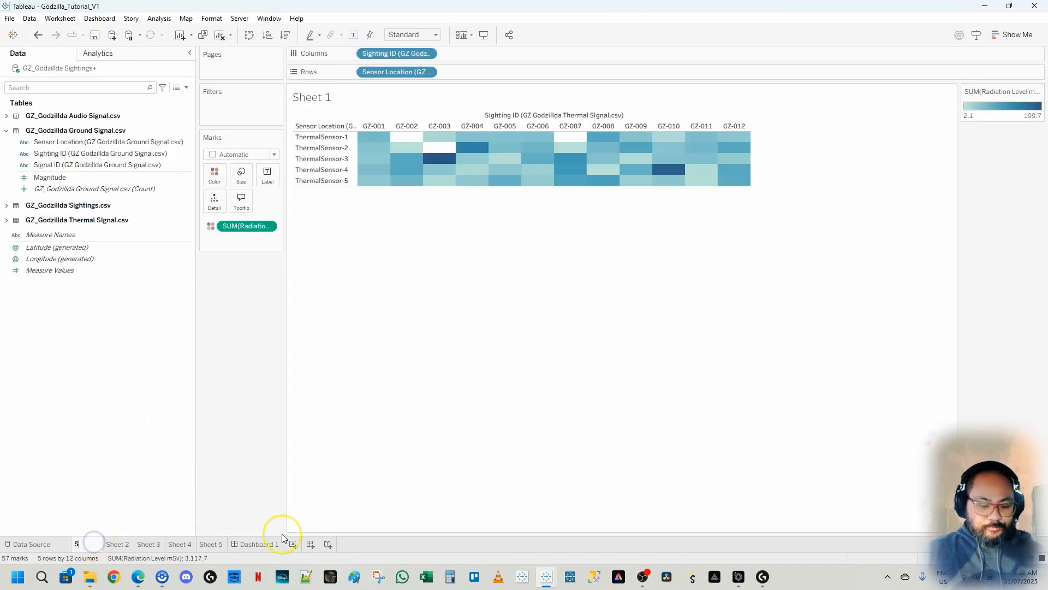
{"action": "type", "text": "Sensor Loca"}
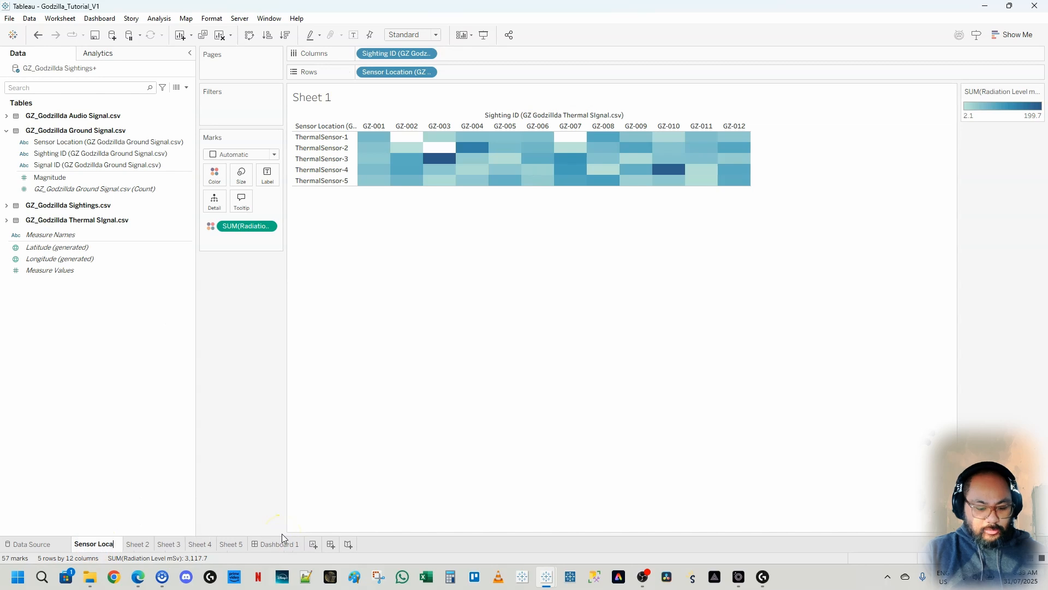
{"action": "type", "text": "tion Heat Map"}
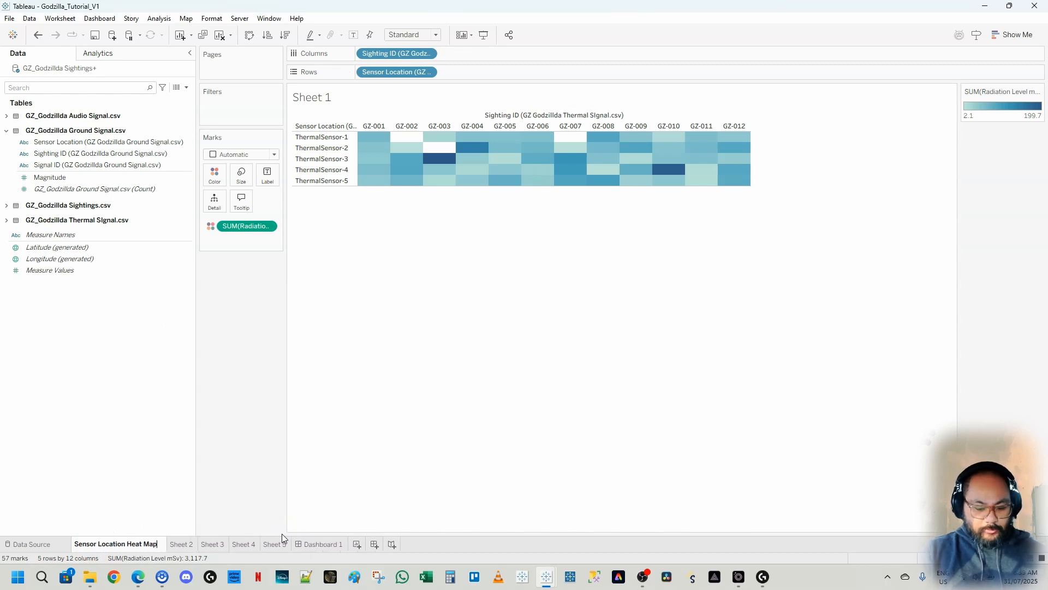
{"action": "key", "text": "Return"}
Rename Sheet 2 as Sensor Location Bar.
{"action": "left_click", "coordinate": [177, 544]}
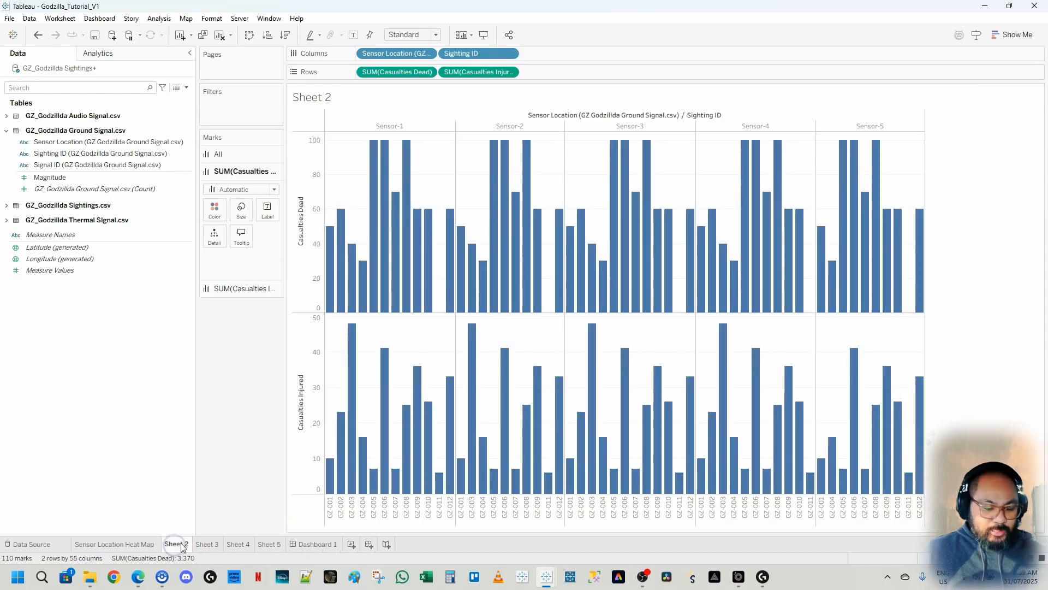
{"action": "right_click", "coordinate": [173, 549]}
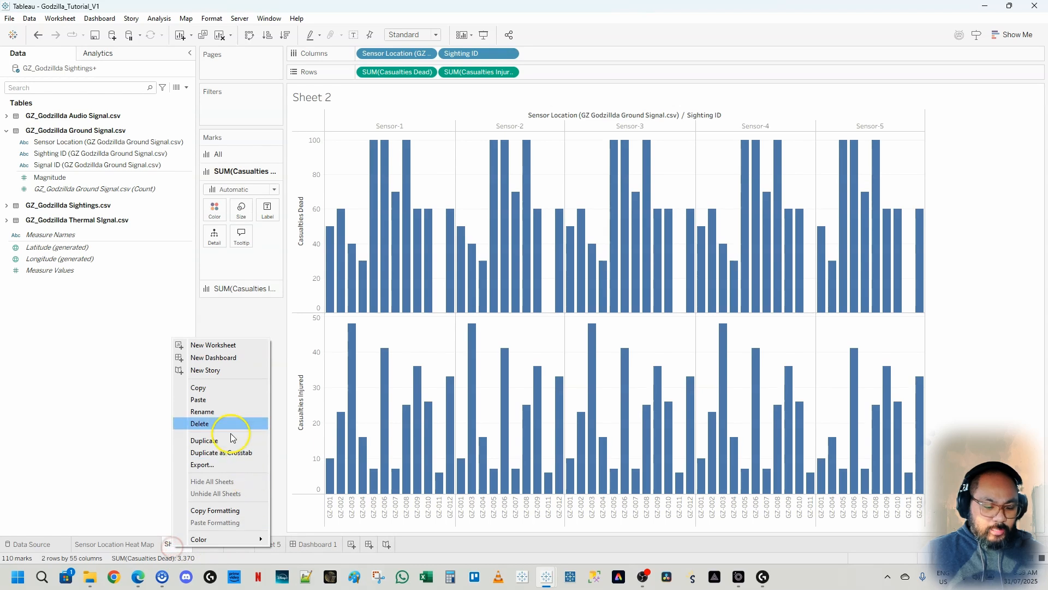
{"action": "left_click", "coordinate": [220, 412]}
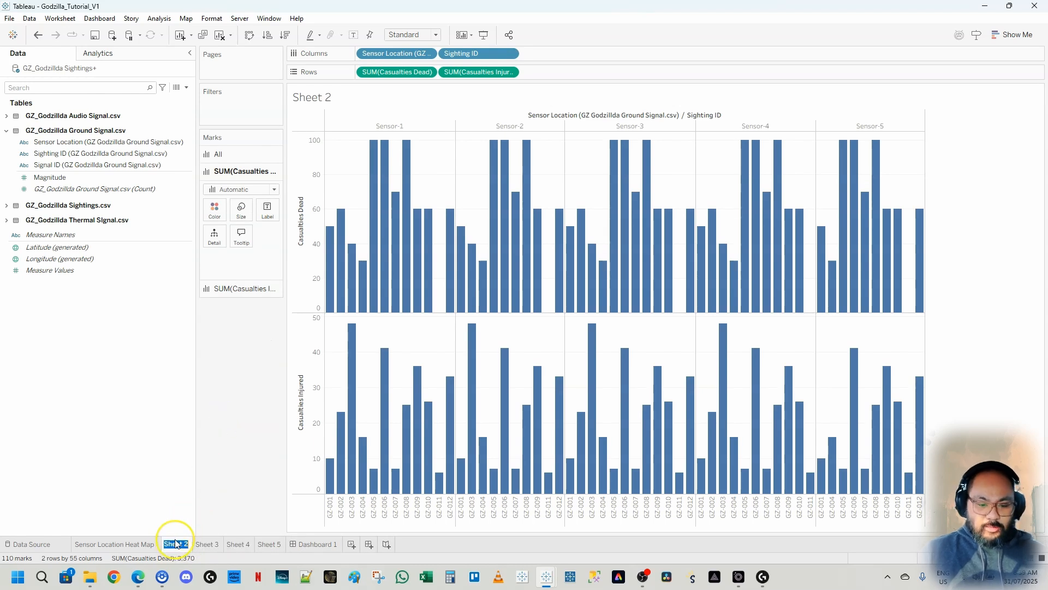
{"action": "type", "text": "Sensor"}
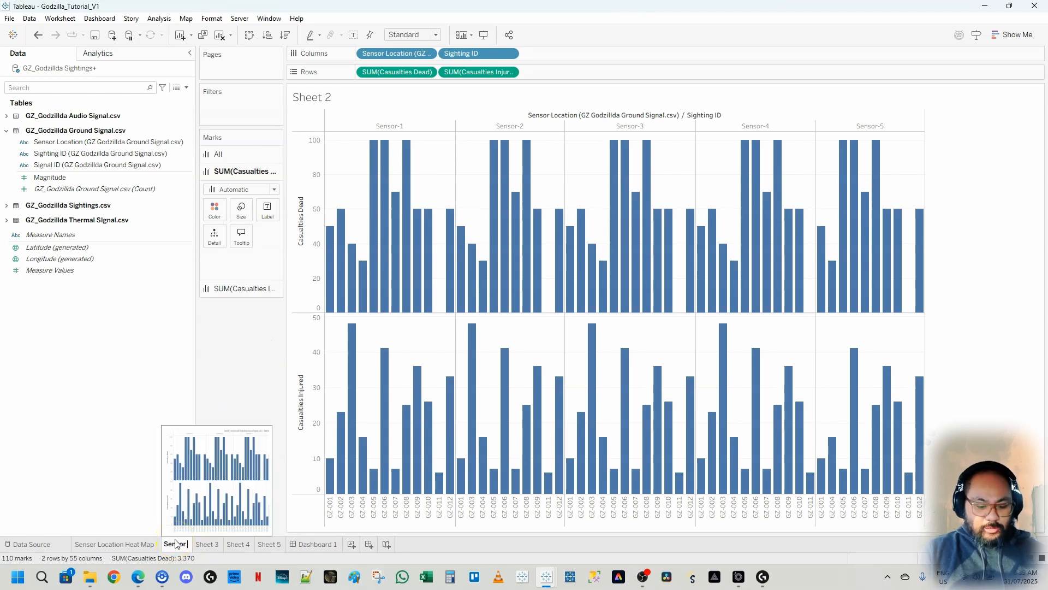
{"action": "type", "text": " Location Bar"}
{"action": "key", "text": "Return"}
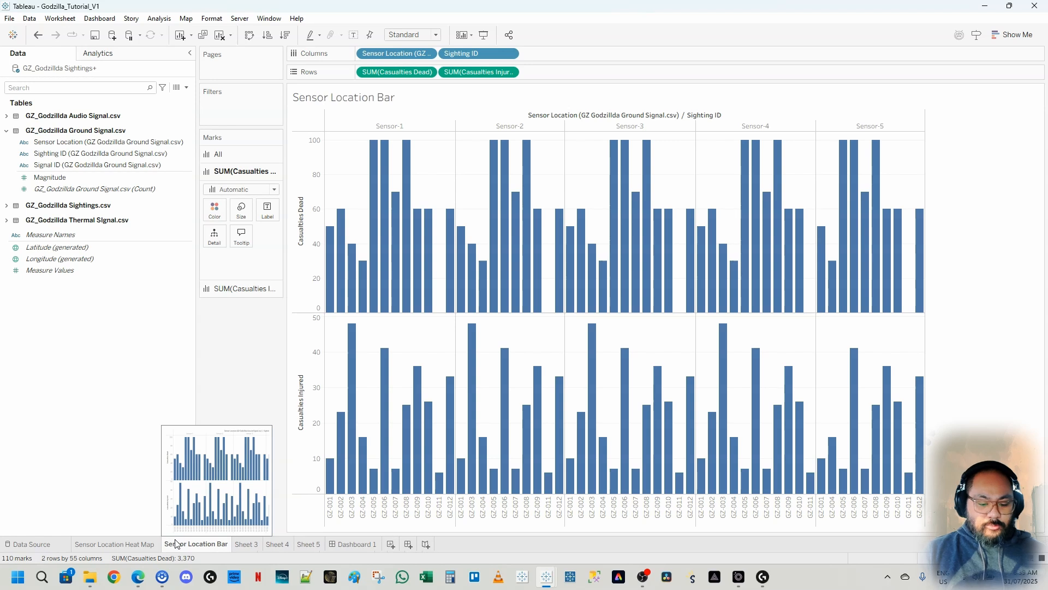
Rename the map worksheet, Sheet 3, as Map and the scatter plot worksheet, Sheet 4, as Scatter.
{"action": "left_click", "coordinate": [253, 545]}
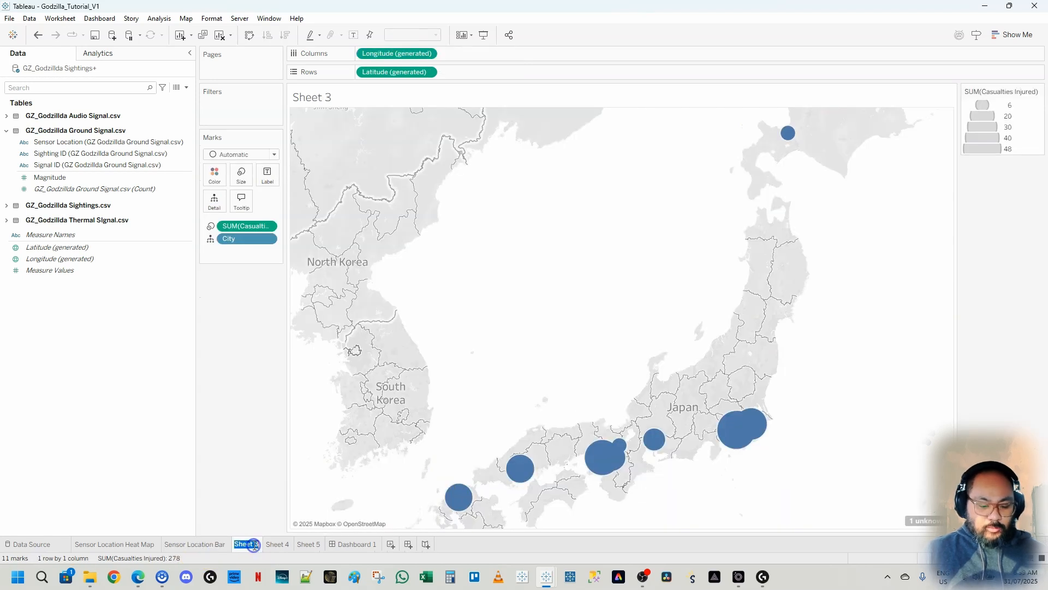
{"action": "type", "text": "Map"}
{"action": "key", "text": "Return"}
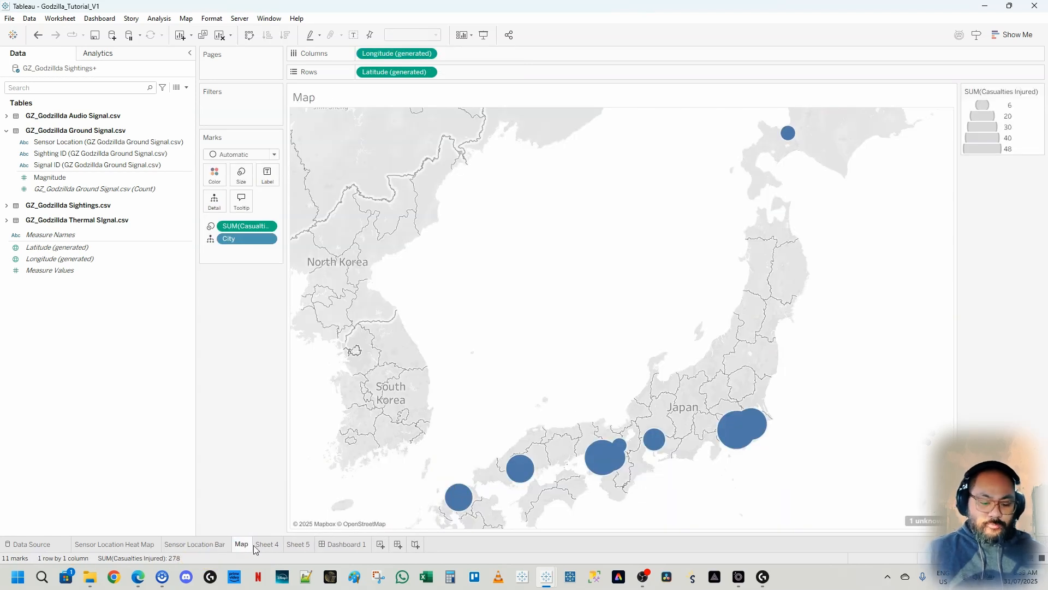
{"action": "left_click", "coordinate": [268, 545]}
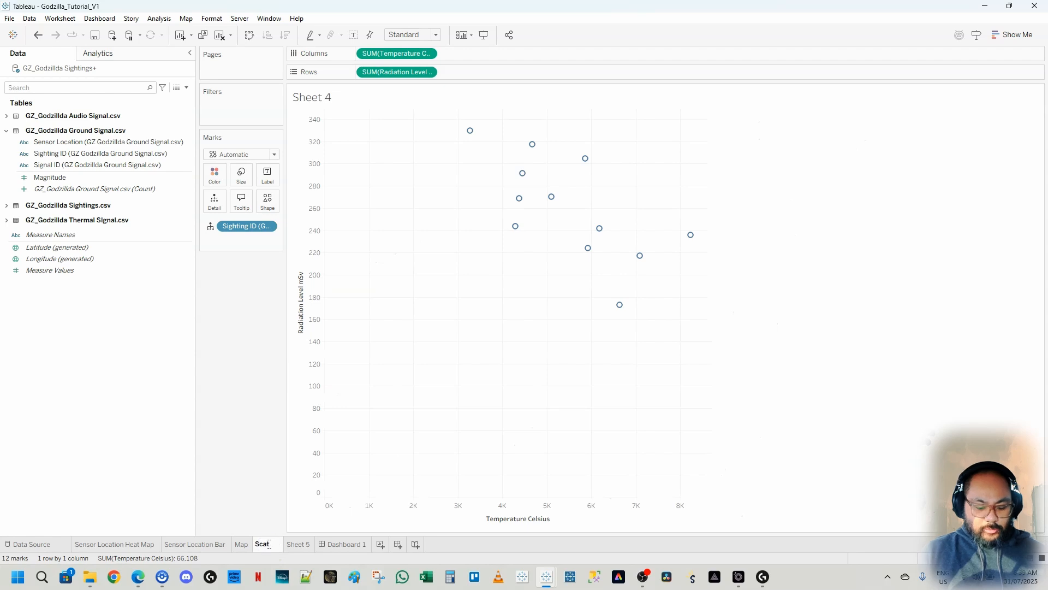
{"action": "type", "text": "Scatter"}
{"action": "key", "text": "Return"}
Rename Sheet 5 as Final Bar and return to Dashboard 1.
{"action": "left_click", "coordinate": [299, 545]}
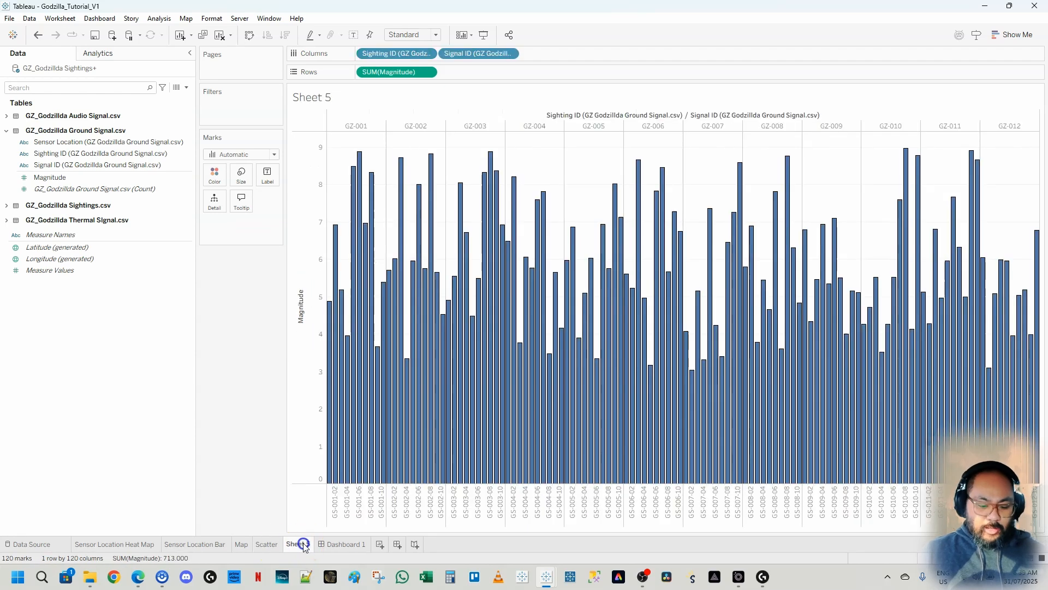
{"action": "double_click", "coordinate": [299, 544]}
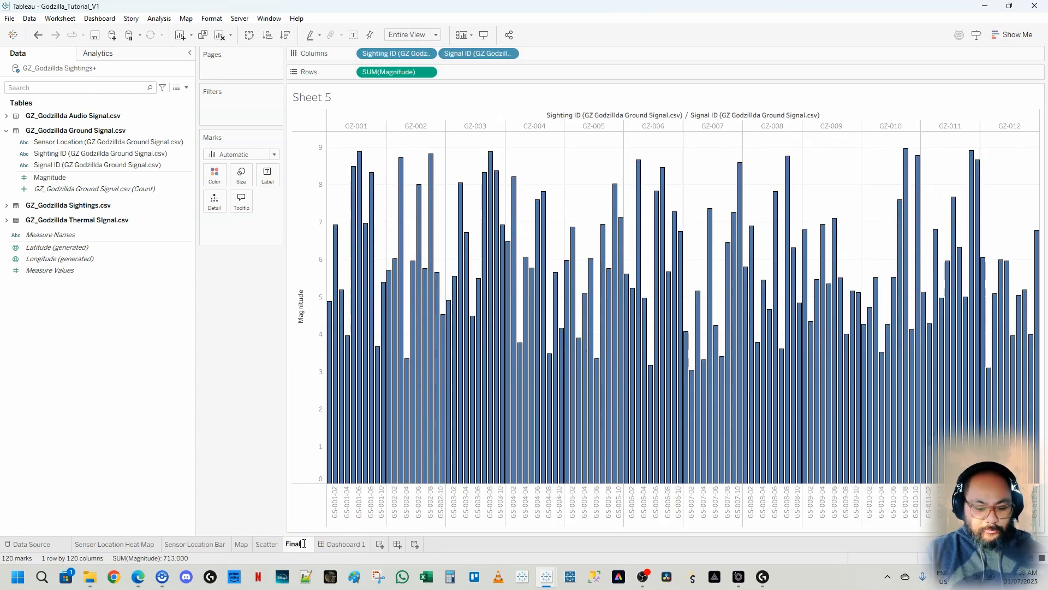
{"action": "type", "text": "Final Bar"}
{"action": "key", "text": "Return"}
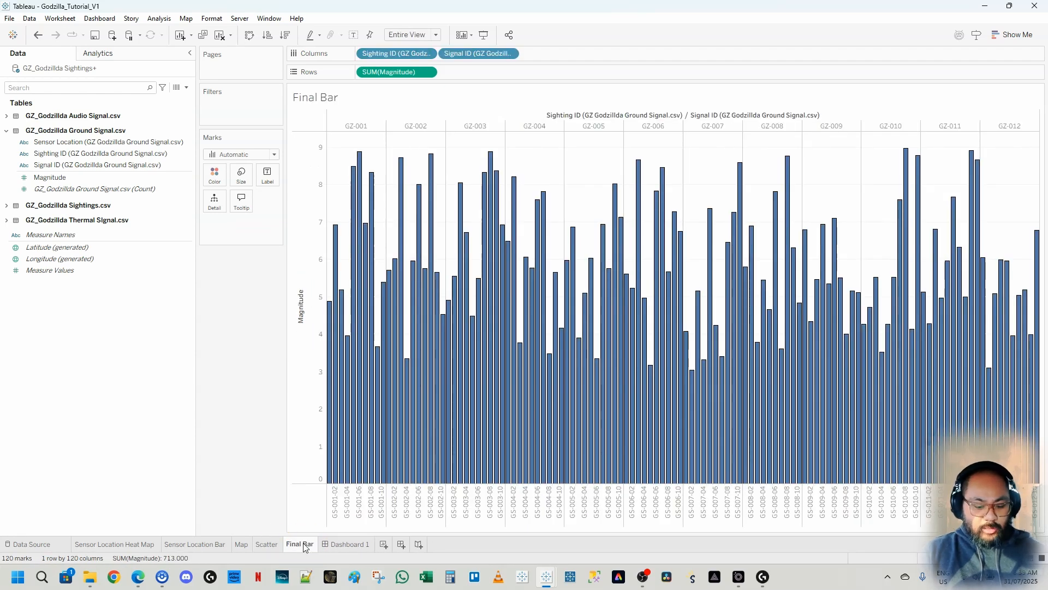
{"action": "left_click", "coordinate": [352, 545]}
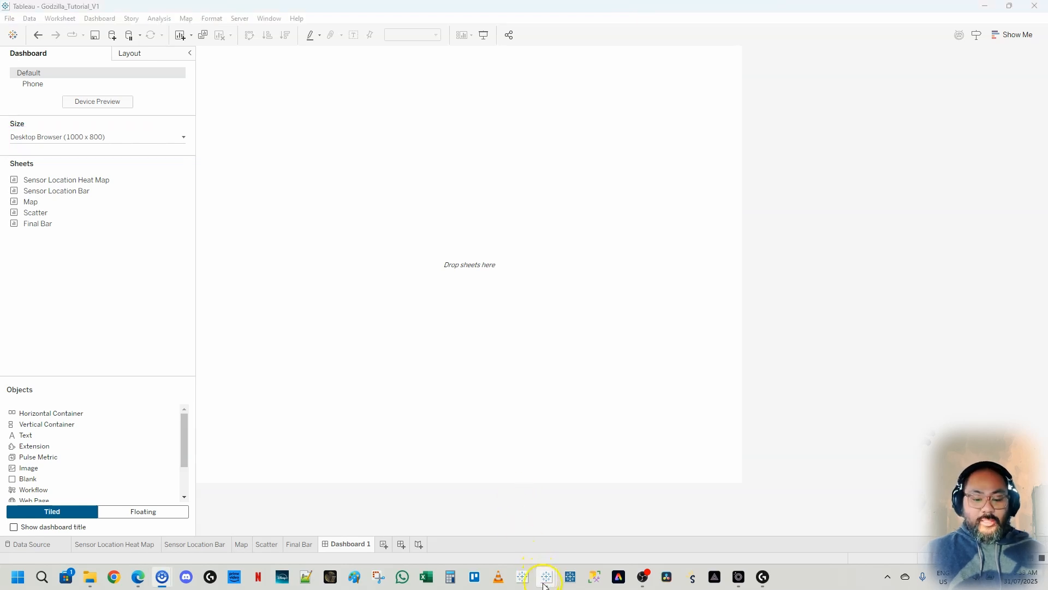
Switch to the Godzilla_V2 workbook and check the size setting of its dashboard.
{"action": "mouse_move", "coordinate": [546, 579]}
{"action": "left_click", "coordinate": [578, 543]}
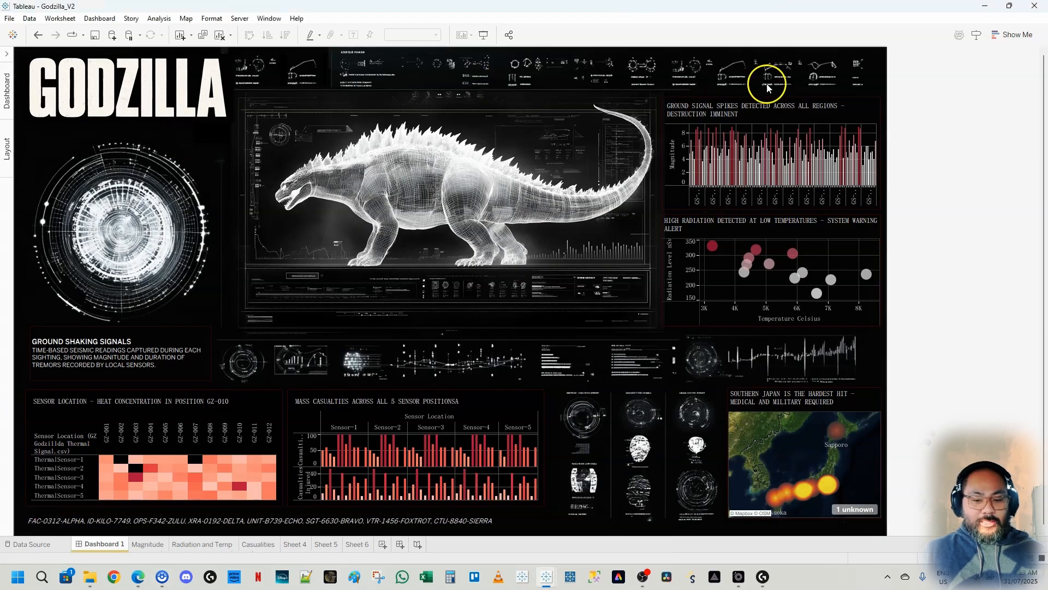
{"action": "left_click", "coordinate": [11, 55]}
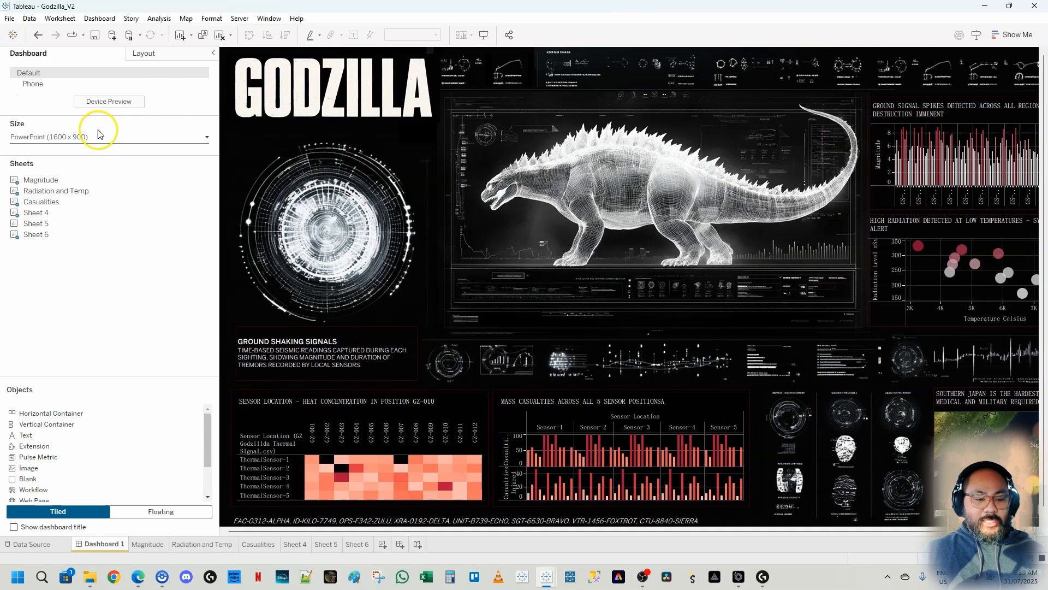
{"action": "mouse_move", "coordinate": [546, 577]}
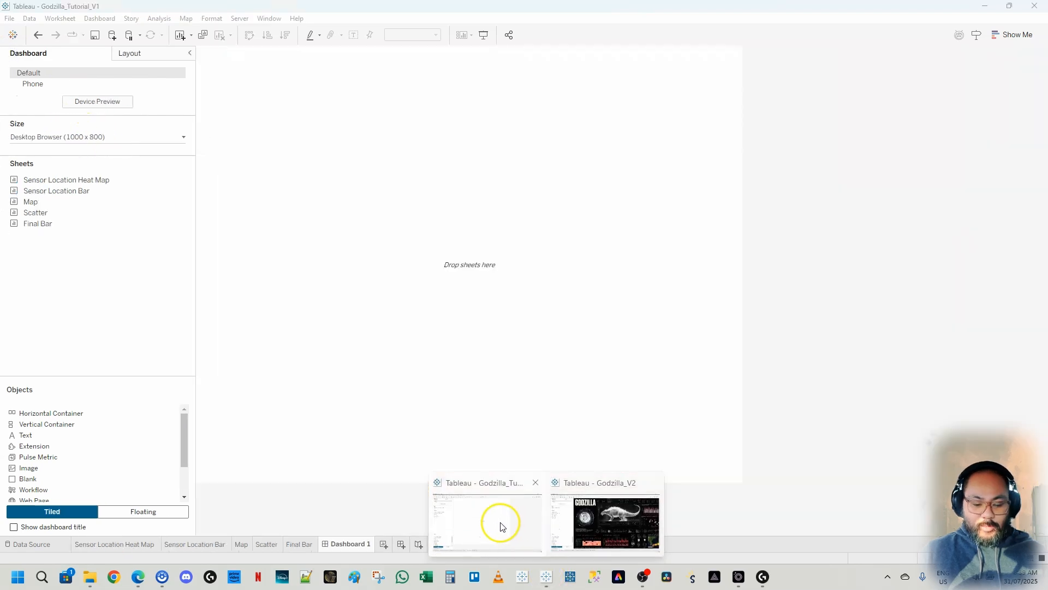
Back in Godzilla_Tutorial_V1, set the dashboard's fixed size to 1600 px wide by 900 px high and narrow the side pane.
{"action": "left_click", "coordinate": [499, 525]}
{"action": "left_click", "coordinate": [134, 137]}
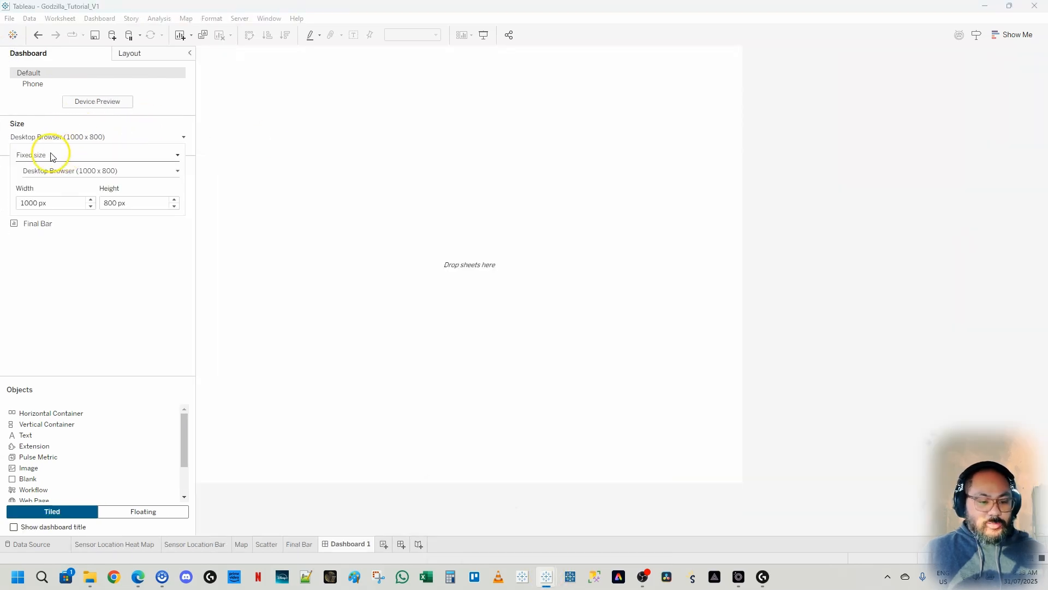
{"action": "left_click", "coordinate": [91, 200]}
{"action": "left_click", "coordinate": [90, 200]}
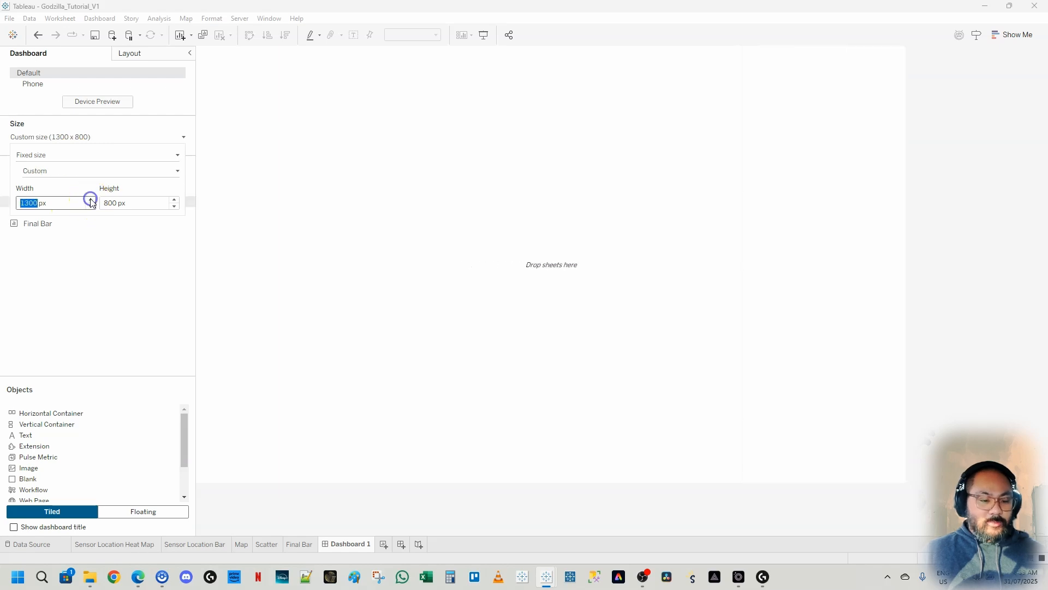
{"action": "left_click", "coordinate": [91, 200]}
{"action": "left_click", "coordinate": [90, 200]}
{"action": "left_click", "coordinate": [90, 200]}
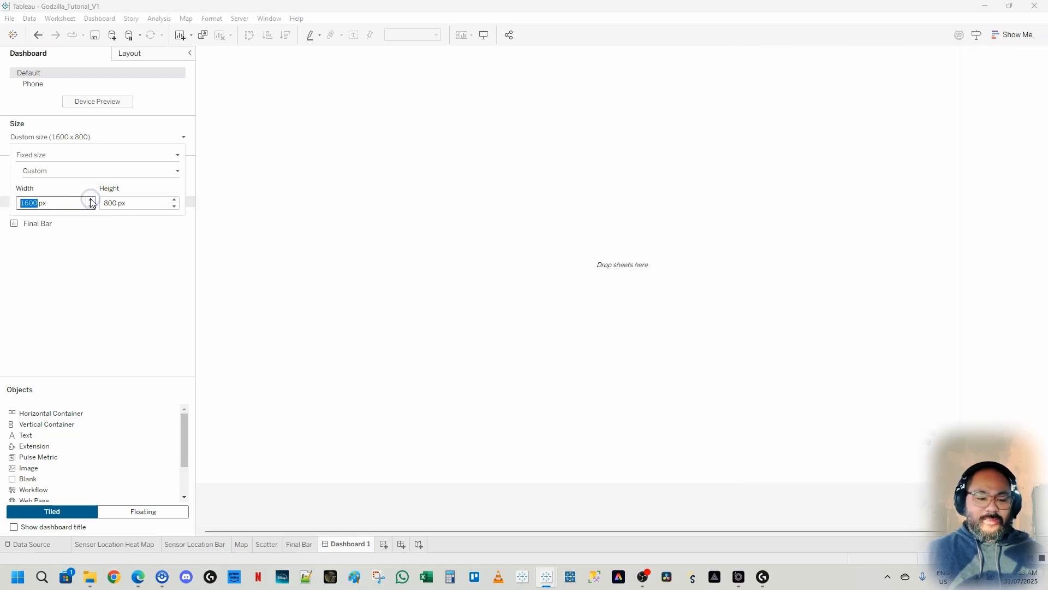
{"action": "left_click", "coordinate": [173, 200]}
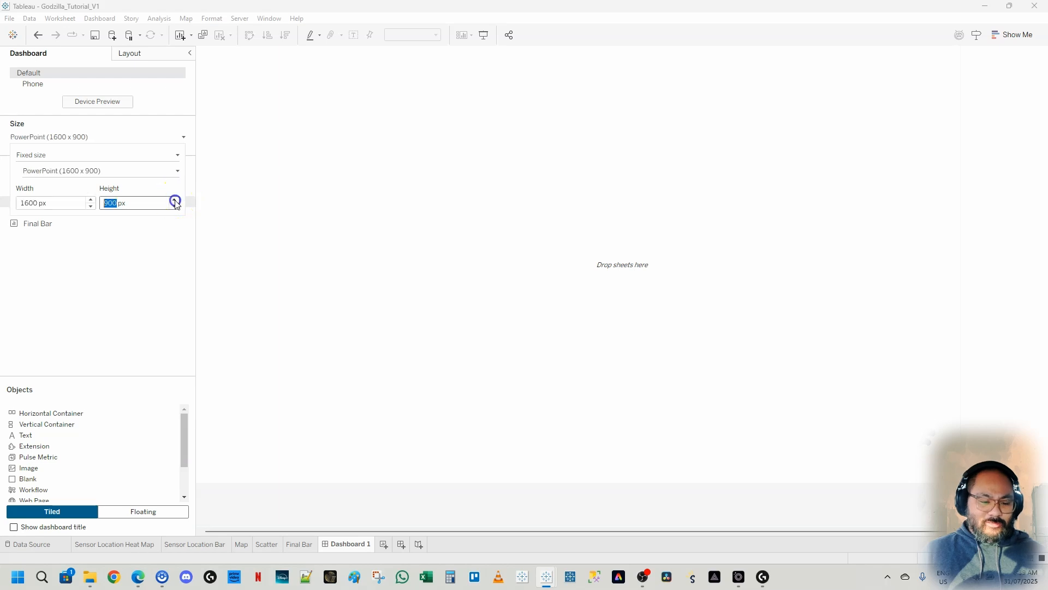
{"action": "left_click", "coordinate": [117, 277]}
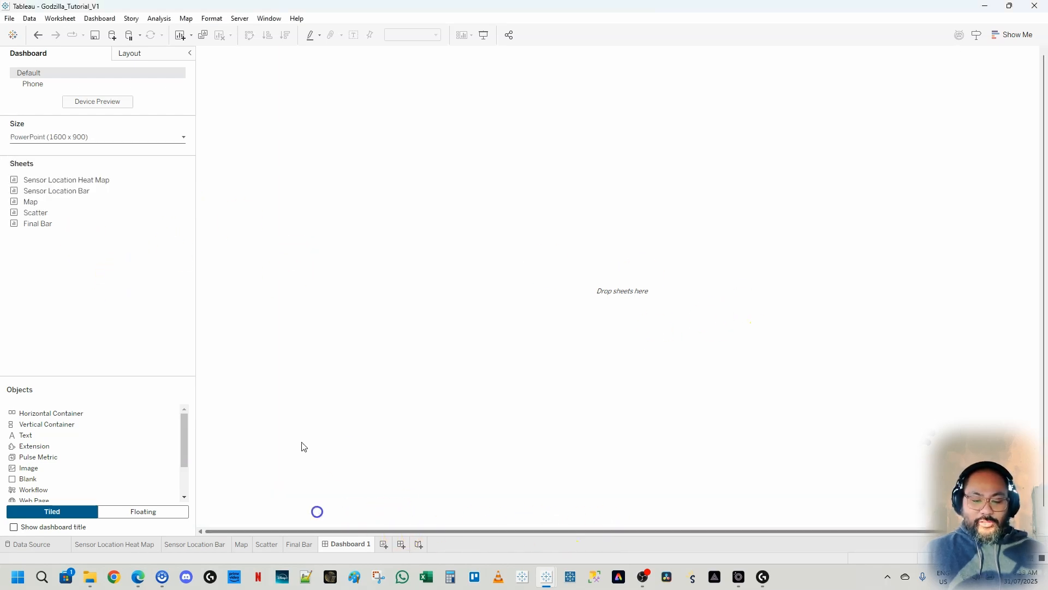
{"action": "left_click_drag", "start_coordinate": [195, 222], "coordinate": [145, 217]}
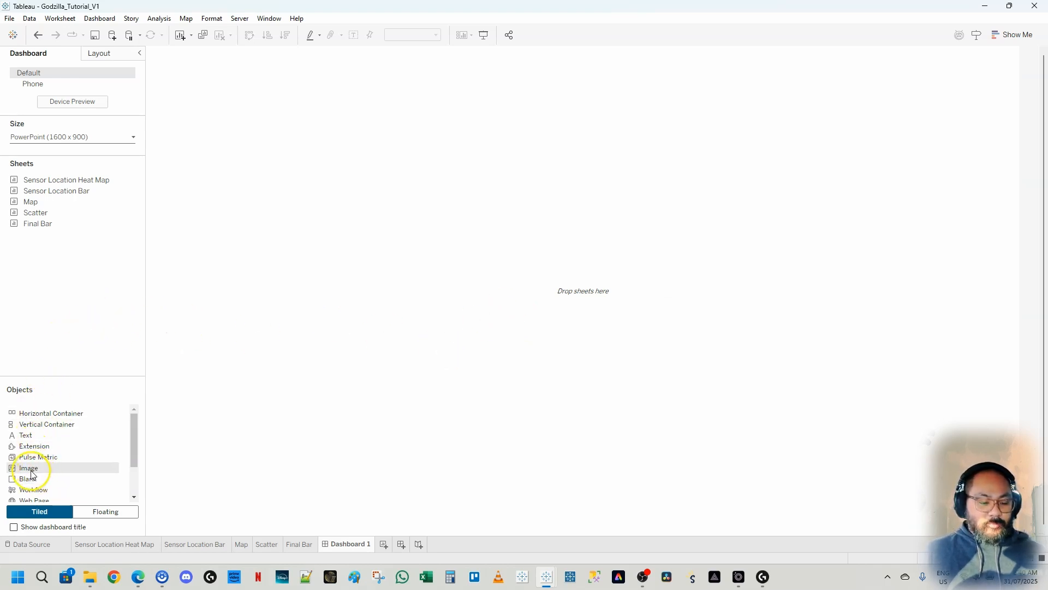
{"action": "left_click_drag", "start_coordinate": [29, 469], "coordinate": [264, 454]}
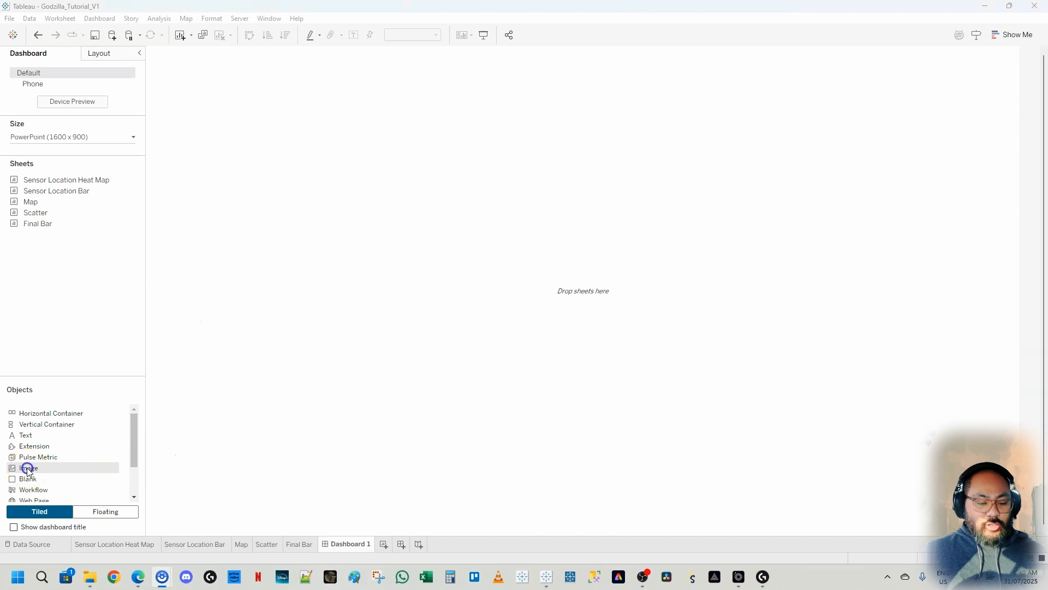
{"action": "left_click_drag", "start_coordinate": [28, 468], "coordinate": [409, 357]}
{"action": "left_click_drag", "start_coordinate": [338, 234], "coordinate": [244, 429]}
{"action": "left_click_drag", "start_coordinate": [319, 281], "coordinate": [843, 220]}
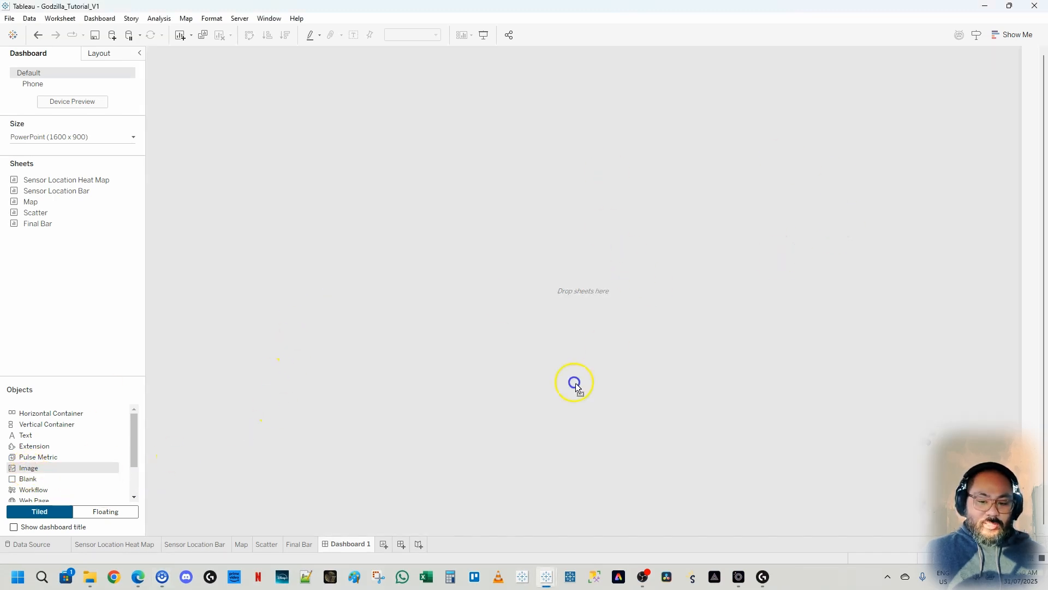
{"action": "left_click_drag", "start_coordinate": [578, 389], "coordinate": [39, 471]}
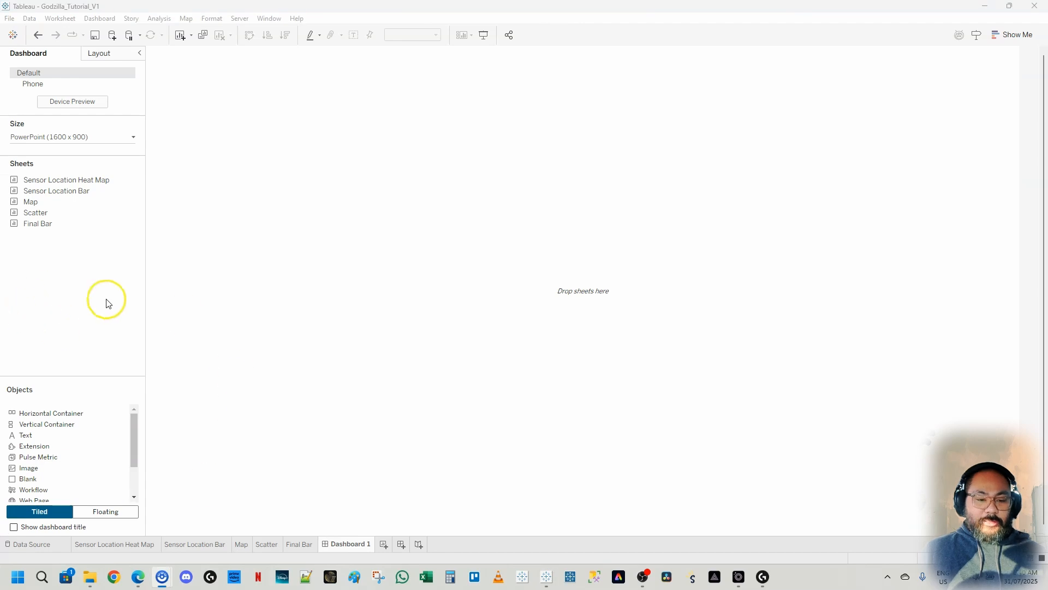
Try a tiled layout with Sensor Location Heat Map, Sensor Location Bar beside it and Map below the heat map.
{"action": "left_click_drag", "start_coordinate": [41, 183], "coordinate": [192, 152]}
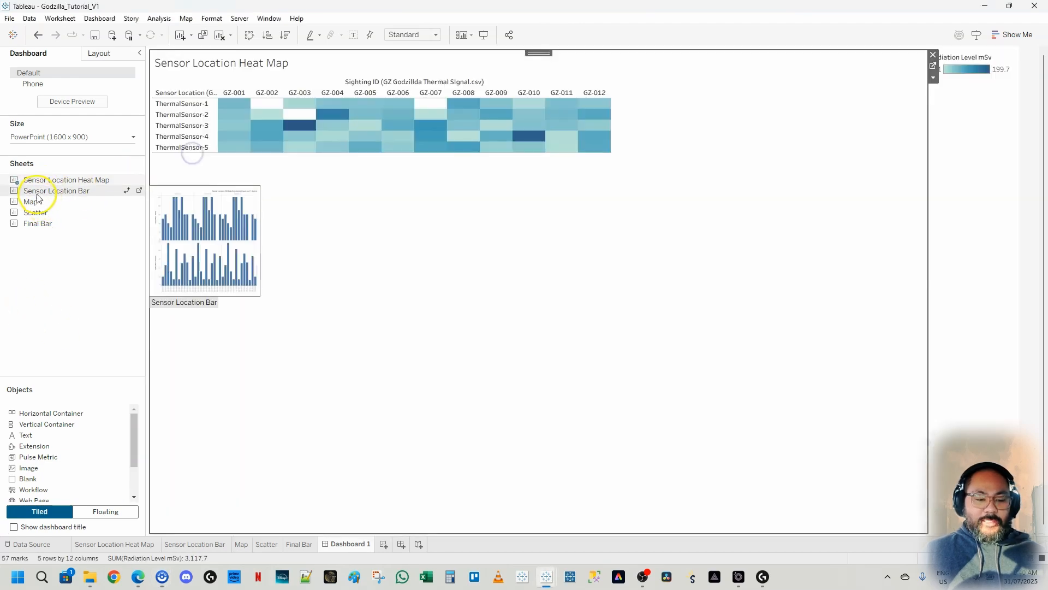
{"action": "left_click_drag", "start_coordinate": [175, 203], "coordinate": [653, 245]}
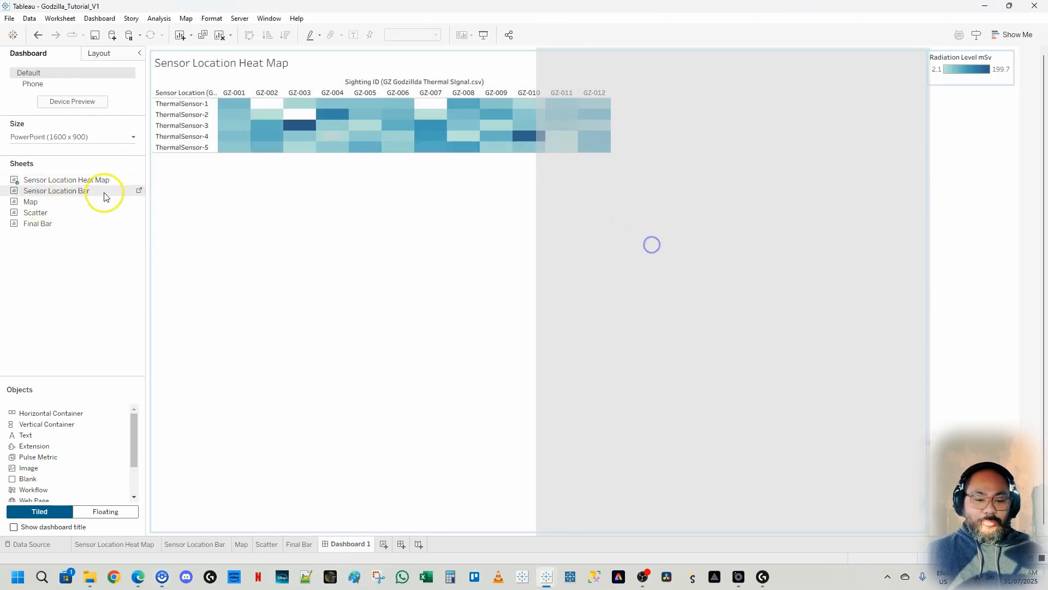
{"action": "left_click_drag", "start_coordinate": [40, 202], "coordinate": [373, 398]}
{"action": "mouse_move", "coordinate": [27, 216]}
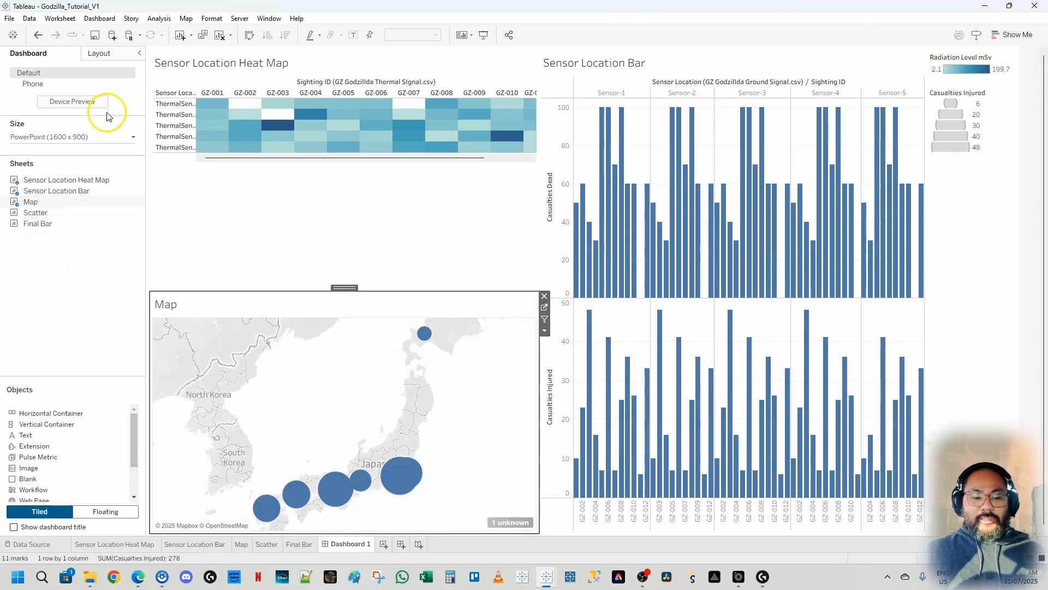
Undo the three sheet placements on the dashboard.
{"action": "left_click", "coordinate": [39, 36]}
{"action": "left_click", "coordinate": [38, 36]}
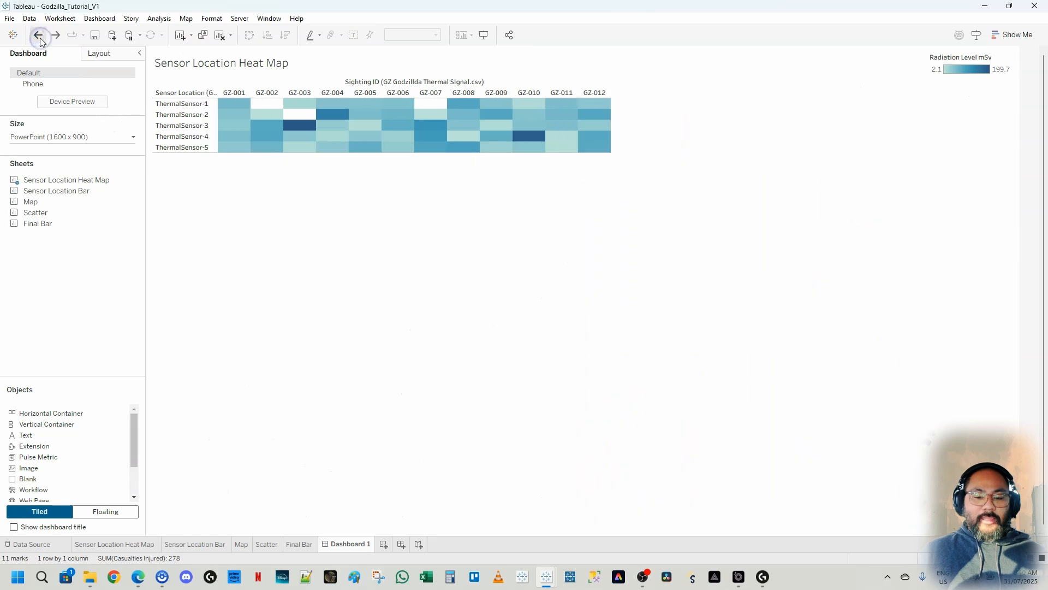
{"action": "left_click", "coordinate": [38, 36]}
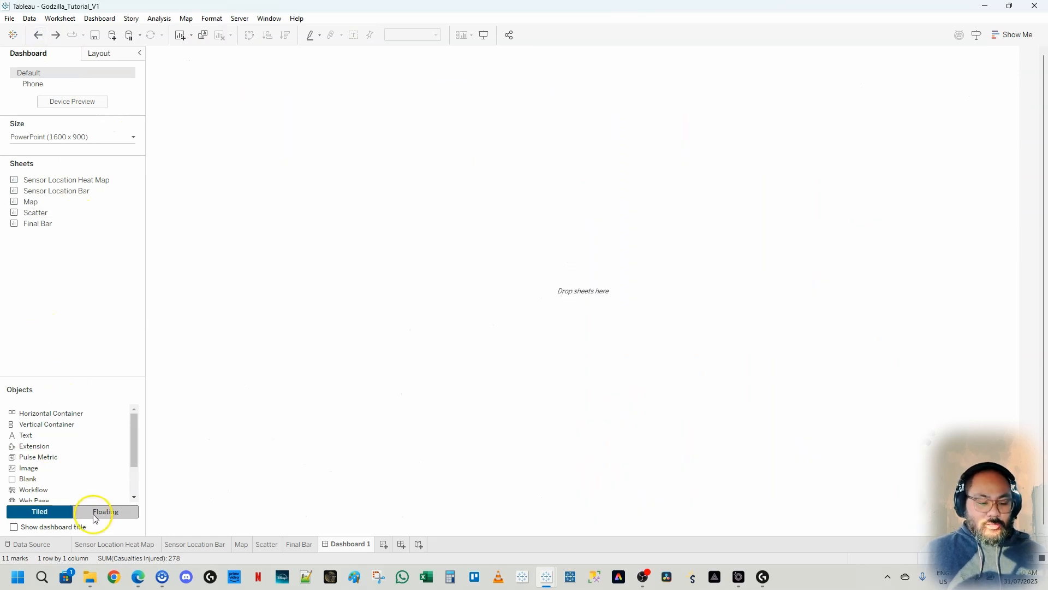
Add a tiled Image object filling the dashboard and load Background.png into it with Fit Image and Center Image enabled.
{"action": "left_click_drag", "start_coordinate": [29, 468], "coordinate": [251, 374]}
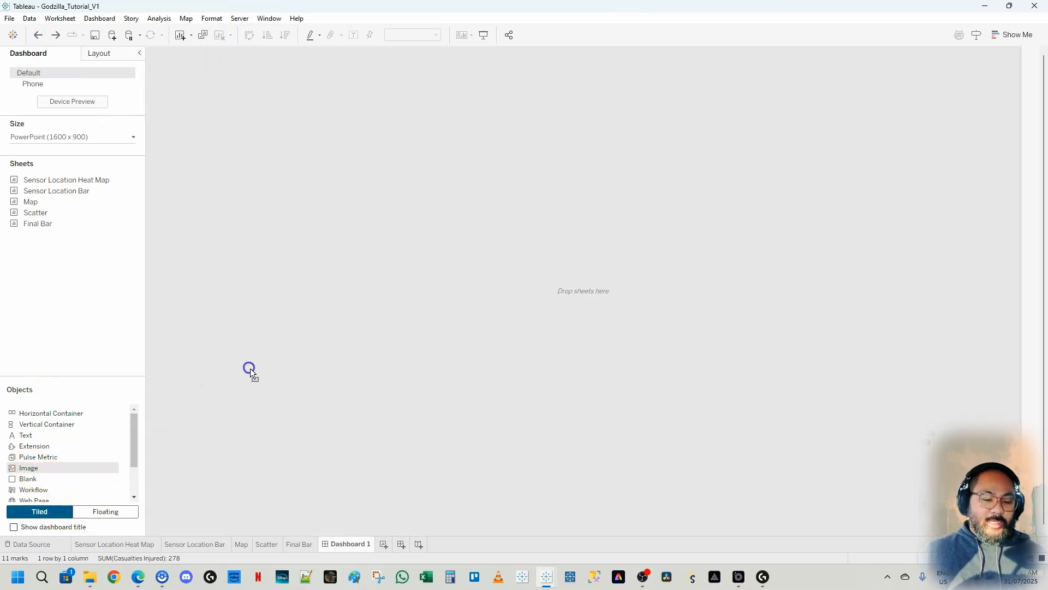
{"action": "left_click_drag", "start_coordinate": [321, 301], "coordinate": [485, 206]}
{"action": "left_click_drag", "start_coordinate": [551, 333], "coordinate": [558, 178]}
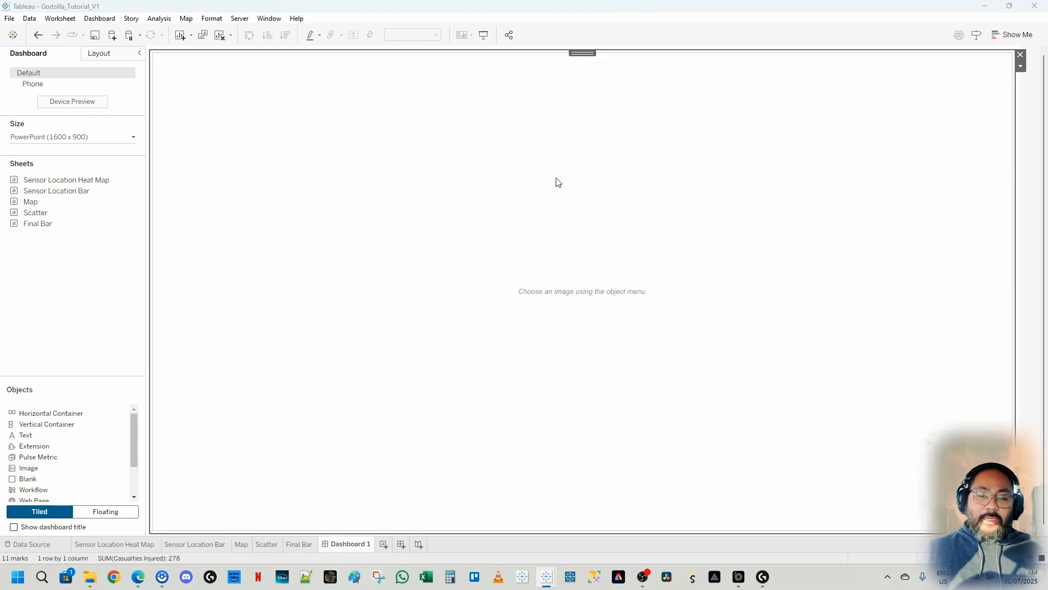
{"action": "left_click", "coordinate": [583, 213]}
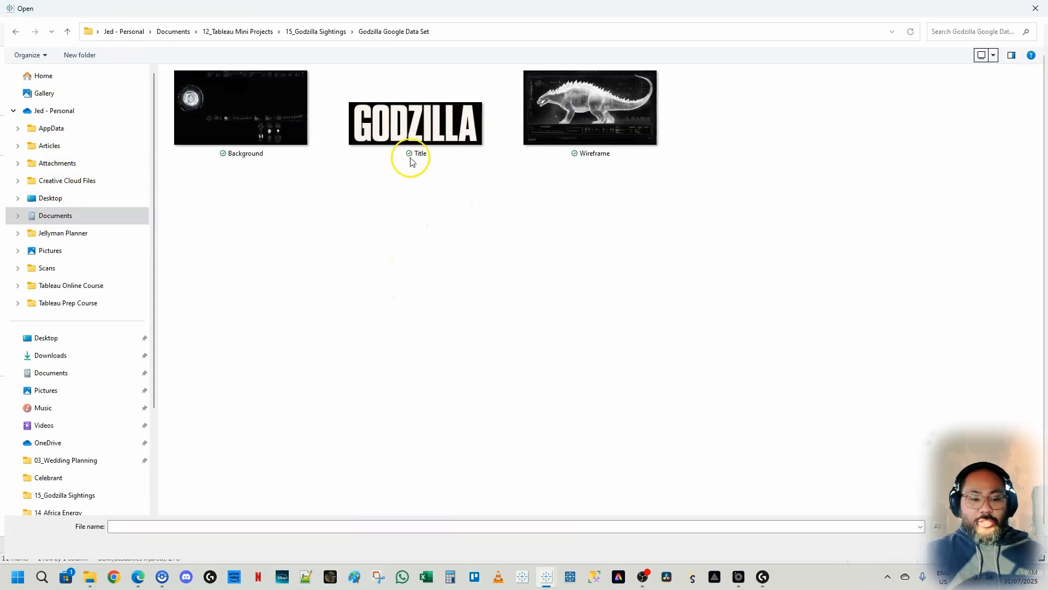
{"action": "left_click", "coordinate": [244, 117]}
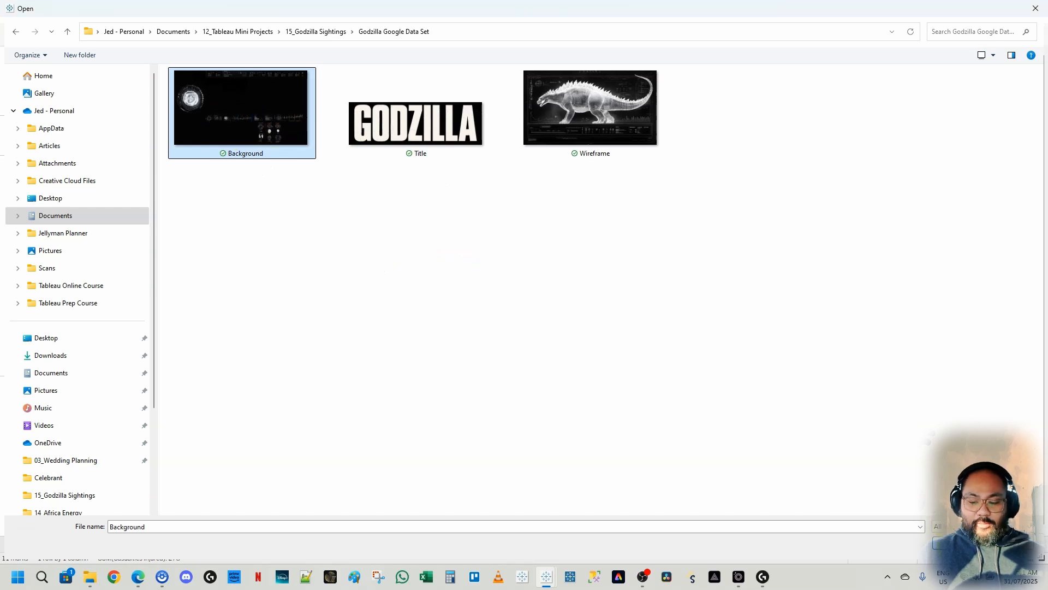
{"action": "left_click", "coordinate": [958, 543]}
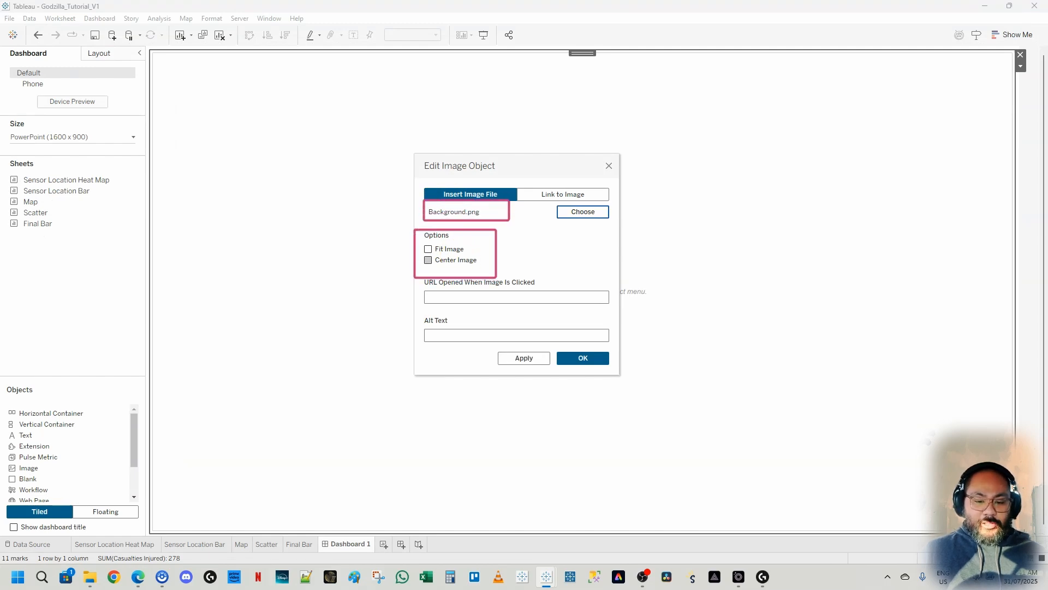
{"action": "left_click", "coordinate": [428, 249]}
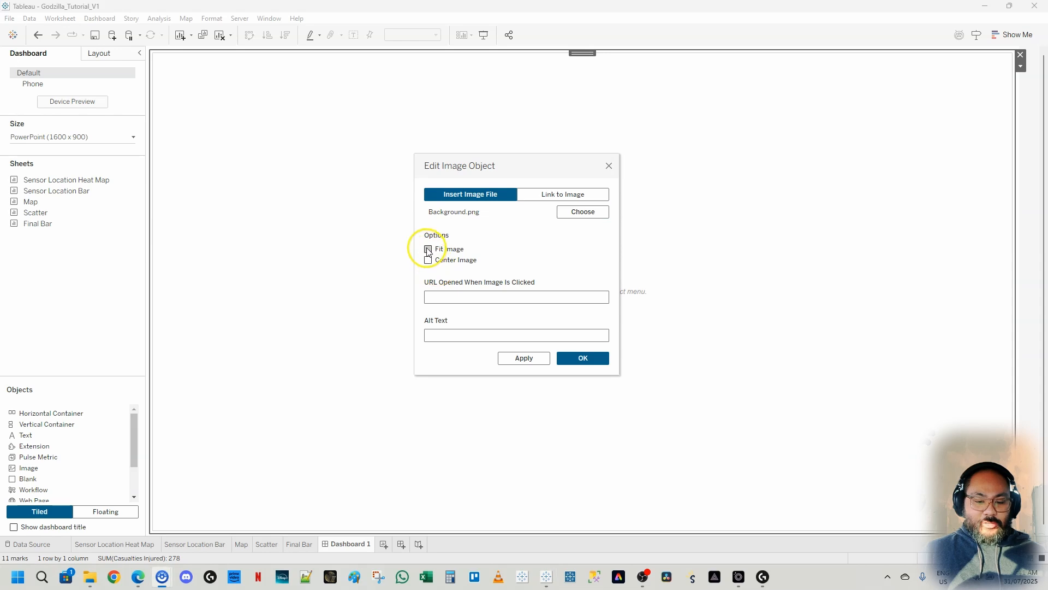
{"action": "left_click", "coordinate": [428, 261]}
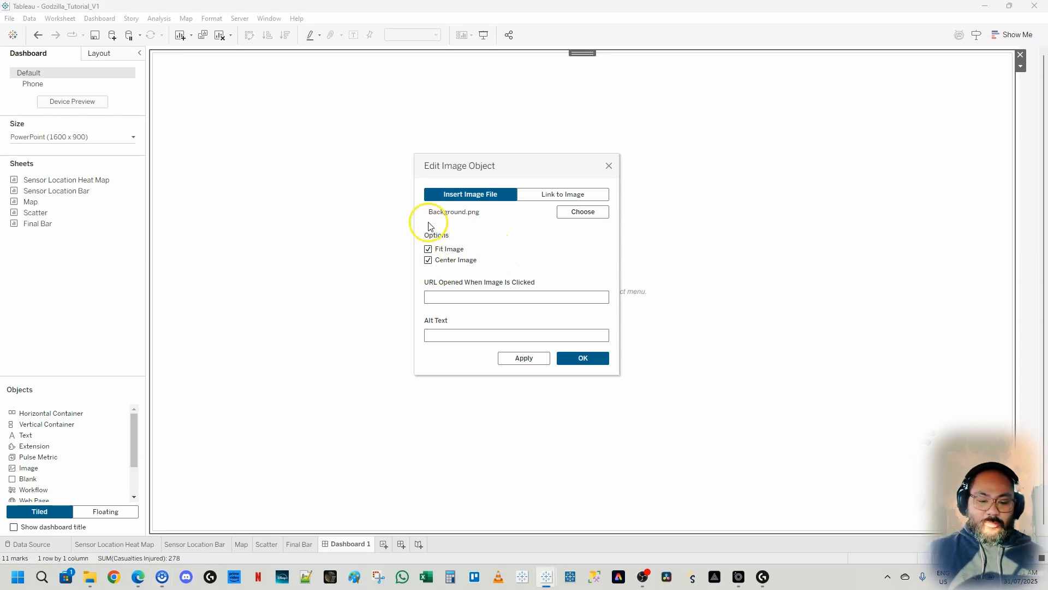
{"action": "left_click", "coordinate": [569, 360]}
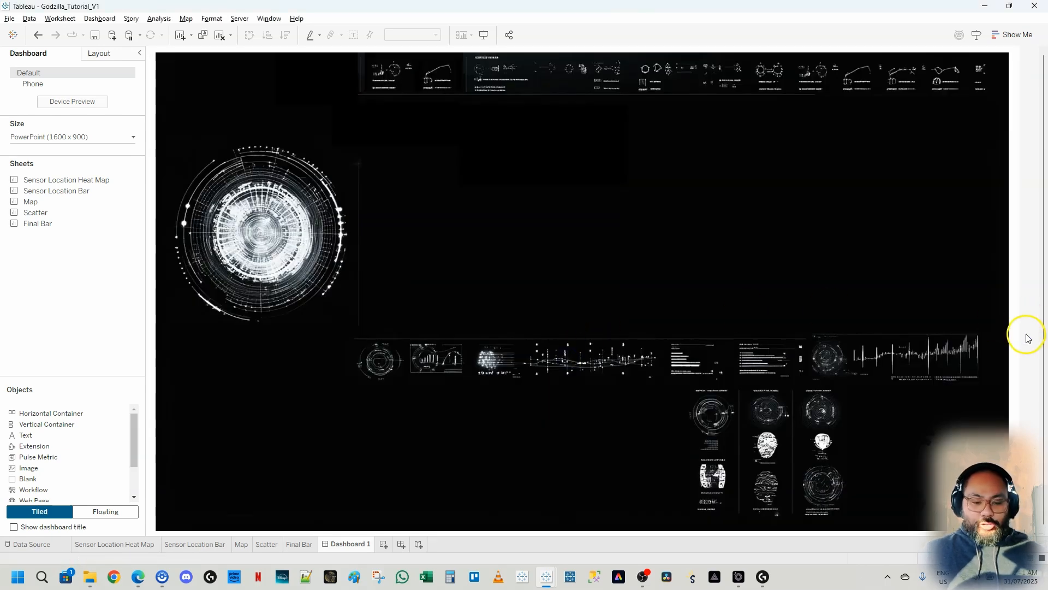
{"action": "mouse_move", "coordinate": [1006, 46]}
{"action": "left_mouse_down"}
{"action": "mouse_move", "coordinate": [1027, 229]}
{"action": "mouse_move", "coordinate": [1023, 327]}
{"action": "left_mouse_up"}
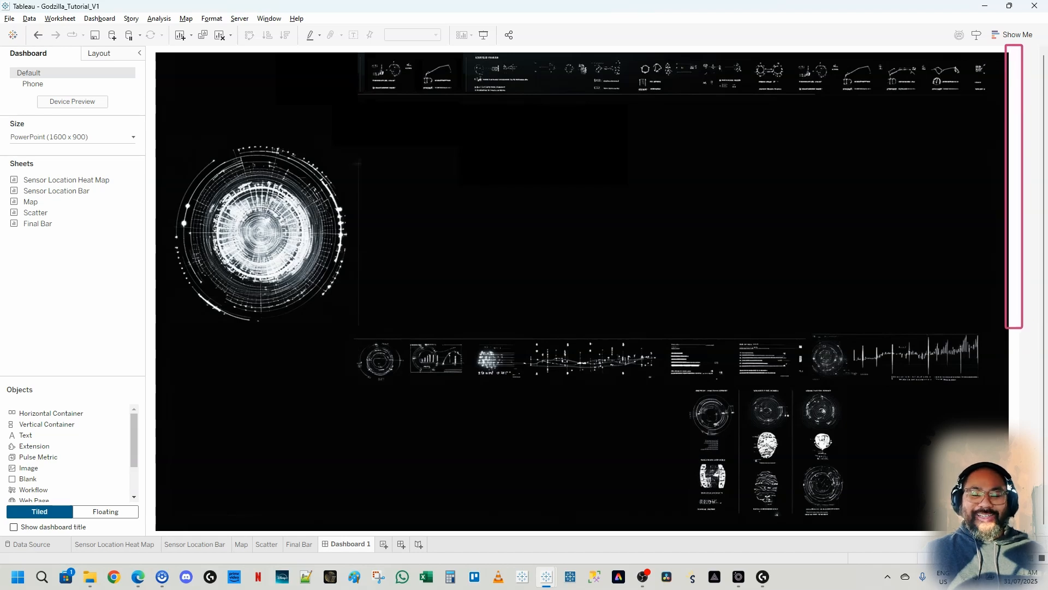
{"action": "key", "text": "Escape"}
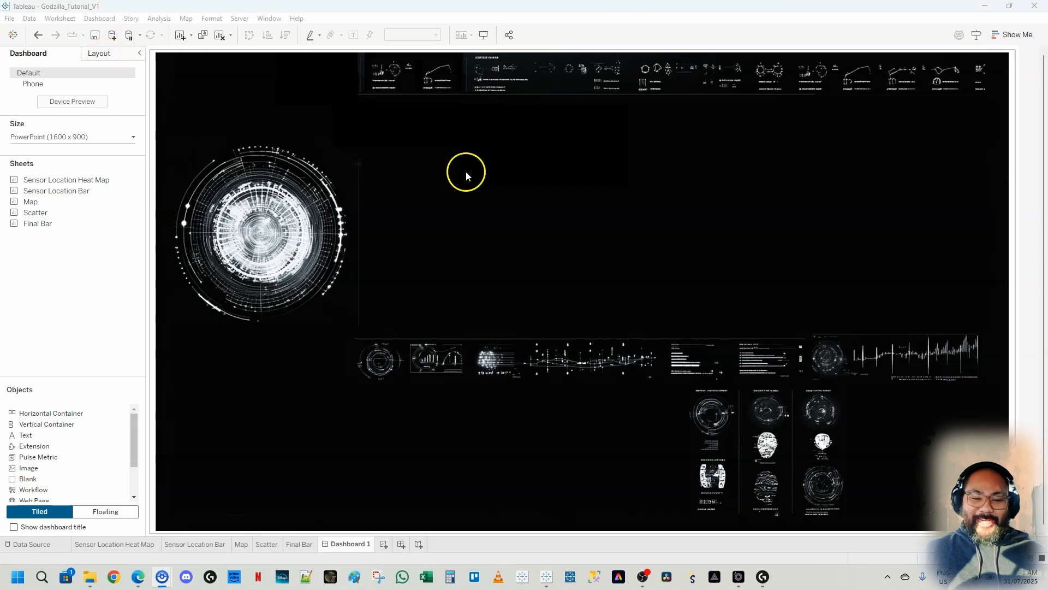
Set the background image's outer padding to 0 on all sides.
{"action": "left_click", "coordinate": [176, 76]}
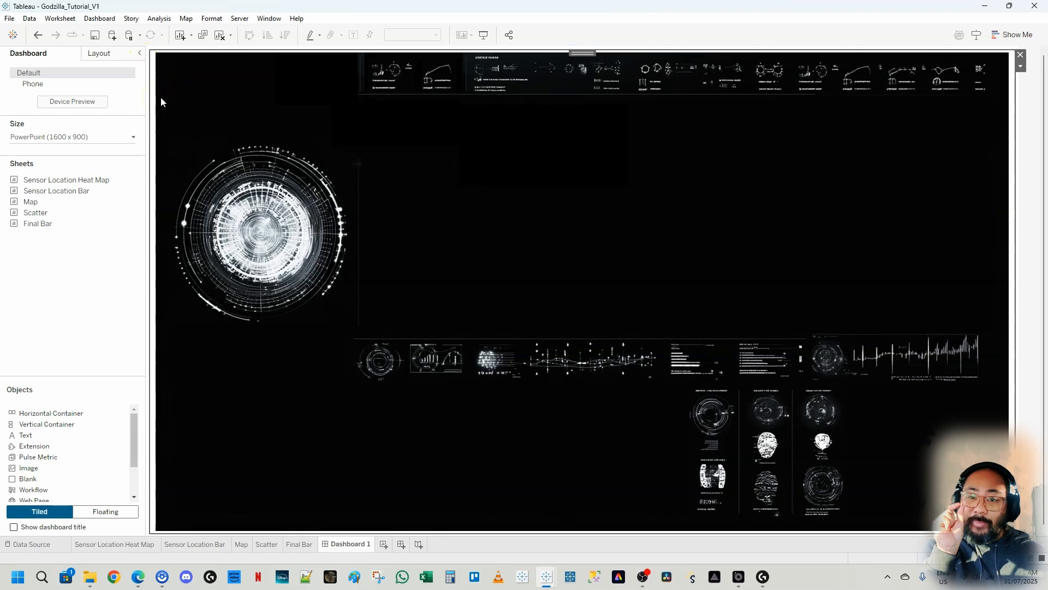
{"action": "left_click", "coordinate": [116, 55]}
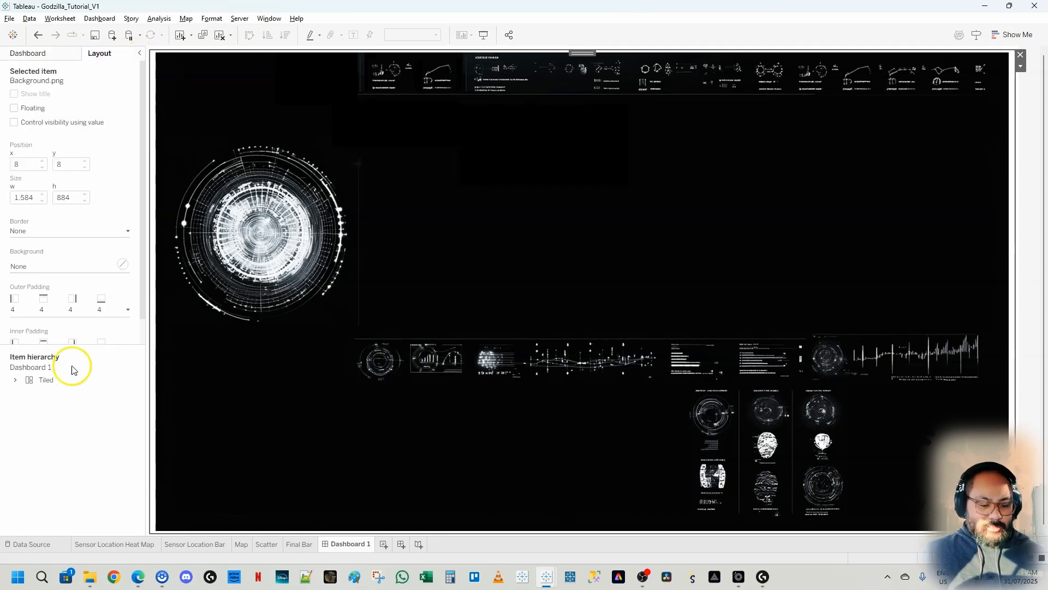
{"action": "left_click_drag", "start_coordinate": [75, 343], "coordinate": [84, 433]}
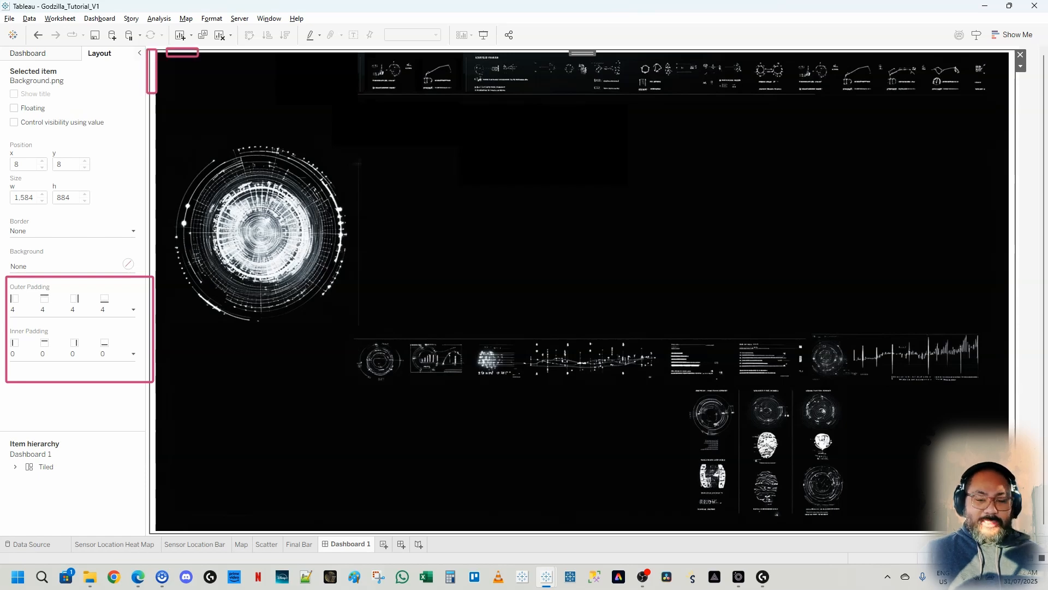
{"action": "left_click", "coordinate": [85, 306]}
{"action": "left_click", "coordinate": [60, 349]}
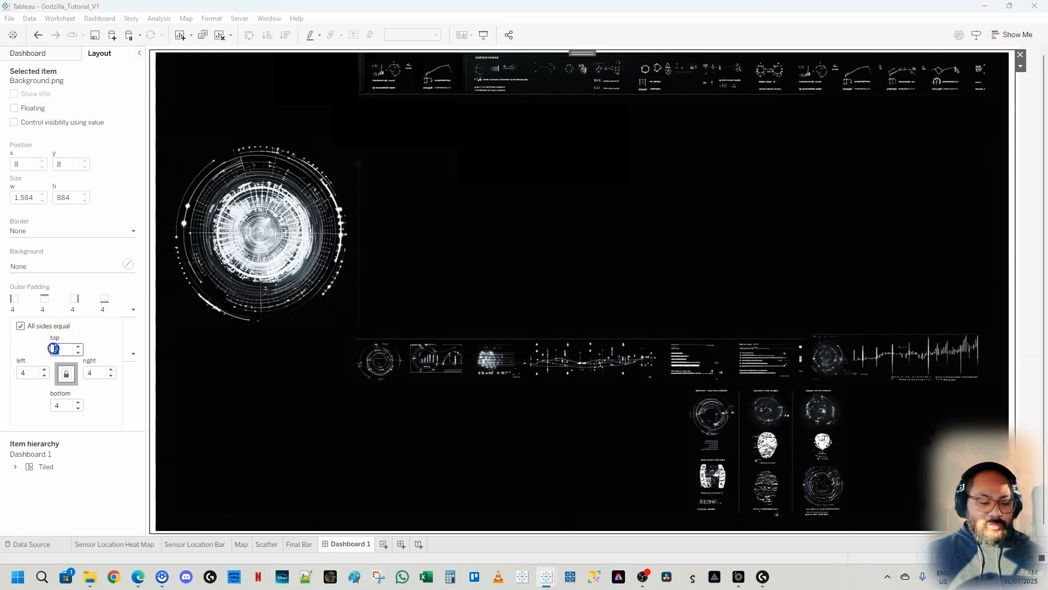
{"action": "type", "text": "0"}
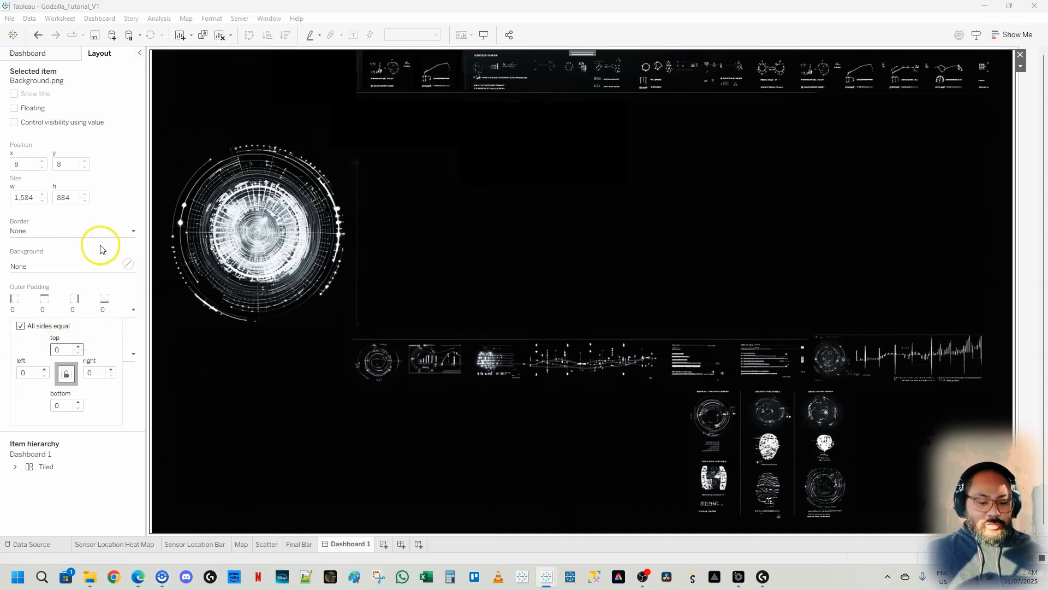
{"action": "left_click", "coordinate": [99, 249]}
Select the background image, its Tiled container and the whole dashboard in turn to compare their position, size and padding.
{"action": "left_click", "coordinate": [342, 180]}
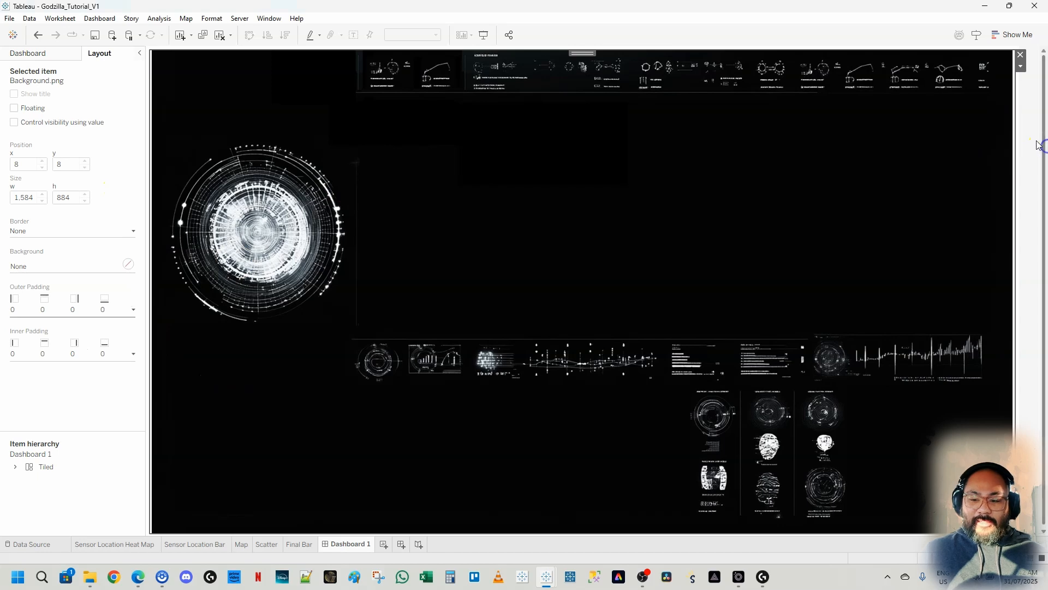
{"action": "left_click", "coordinate": [843, 89]}
{"action": "left_click", "coordinate": [243, 99]}
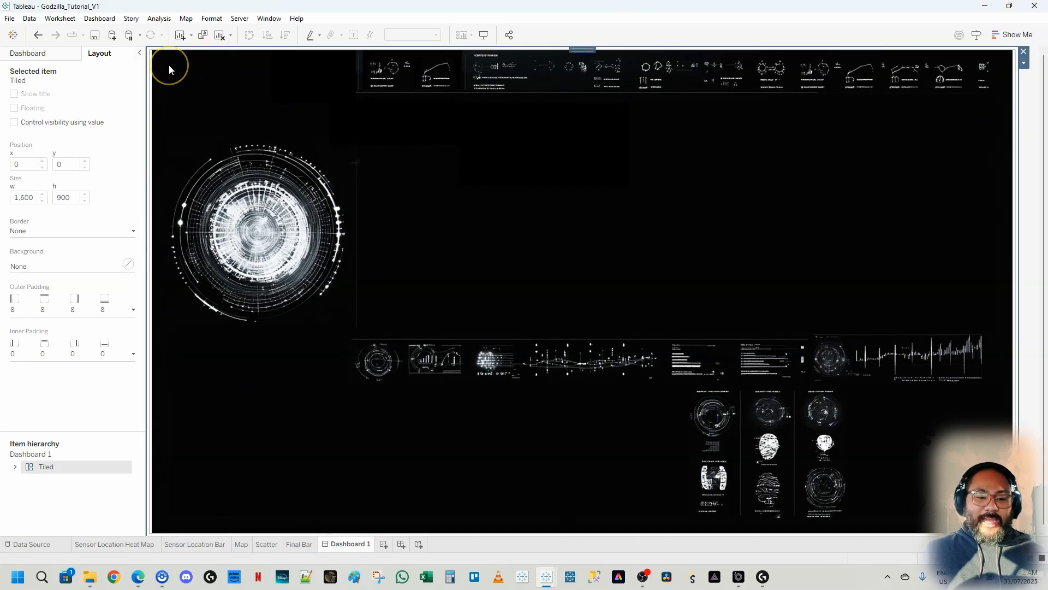
{"action": "left_click", "coordinate": [153, 52]}
{"action": "left_click", "coordinate": [151, 50]}
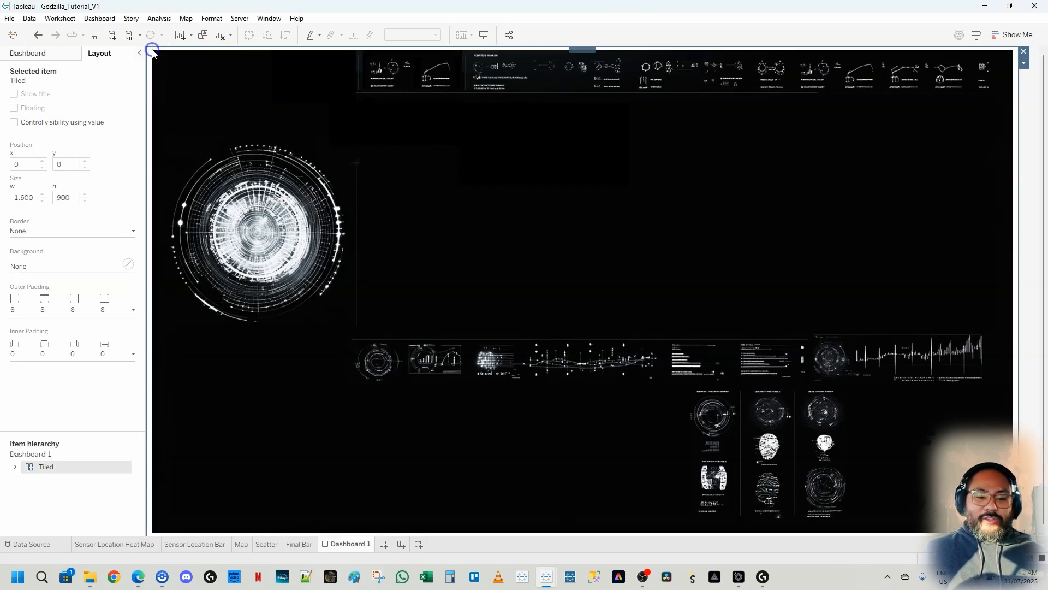
{"action": "left_click", "coordinate": [1036, 146]}
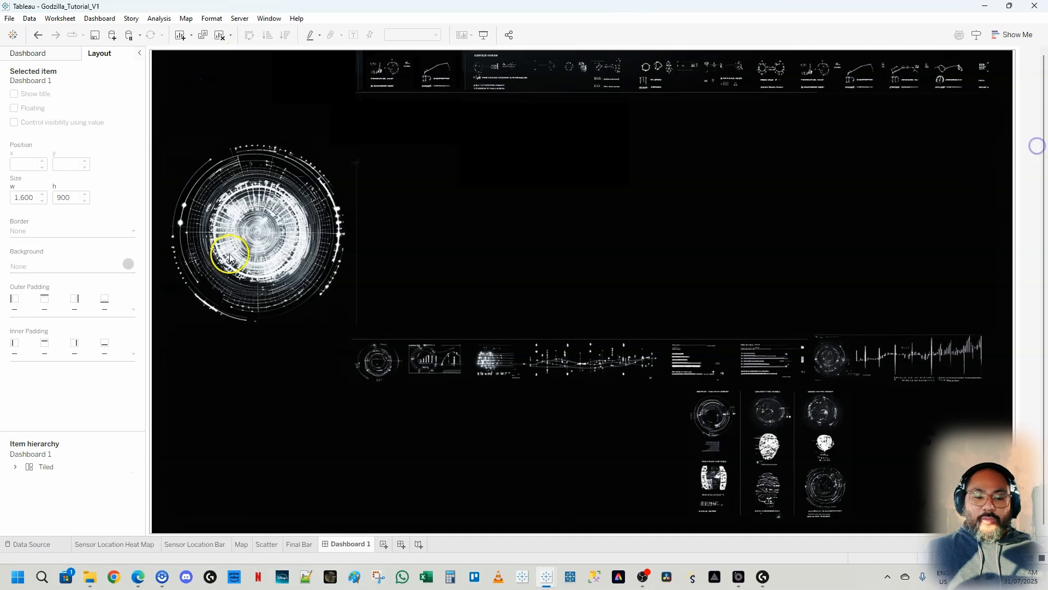
{"action": "left_click", "coordinate": [964, 149]}
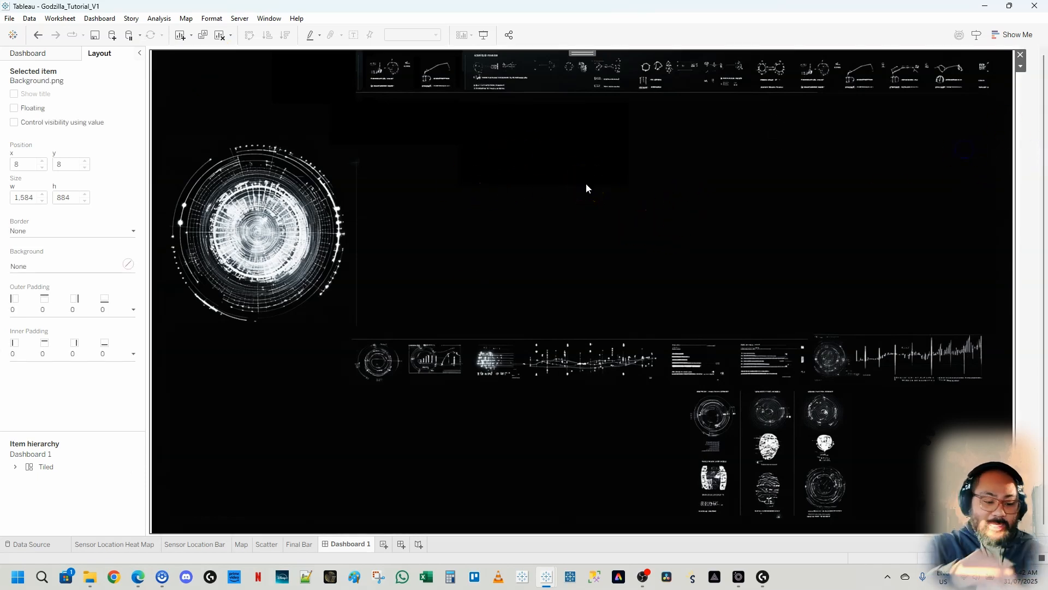
Expand the Tiled container in the item hierarchy and open the Background.png item's name for editing.
{"action": "left_click_drag", "start_coordinate": [90, 431], "coordinate": [96, 380]}
{"action": "left_click", "coordinate": [15, 415]}
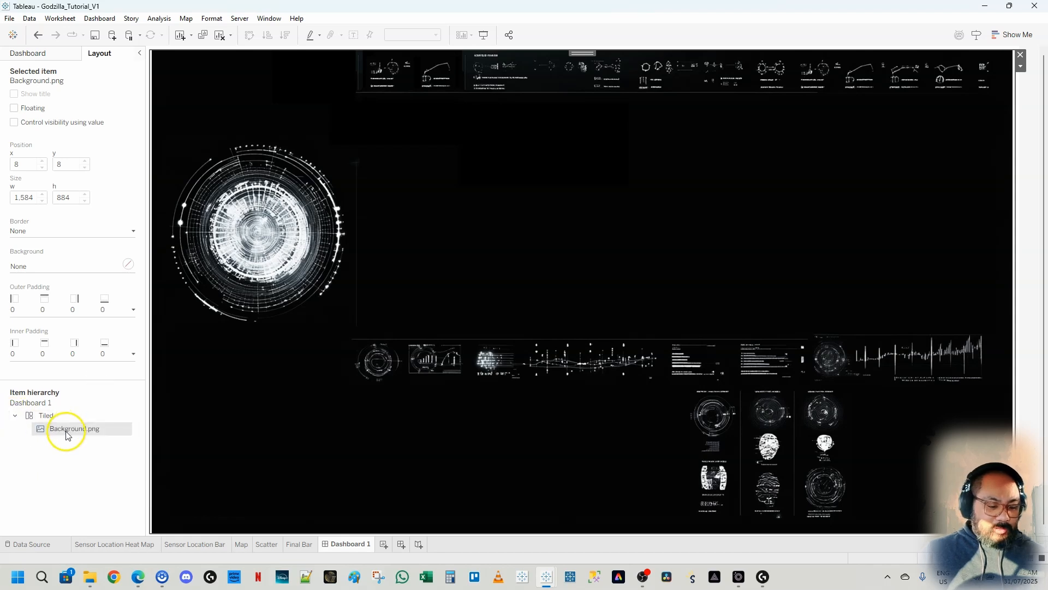
{"action": "double_click", "coordinate": [66, 432]}
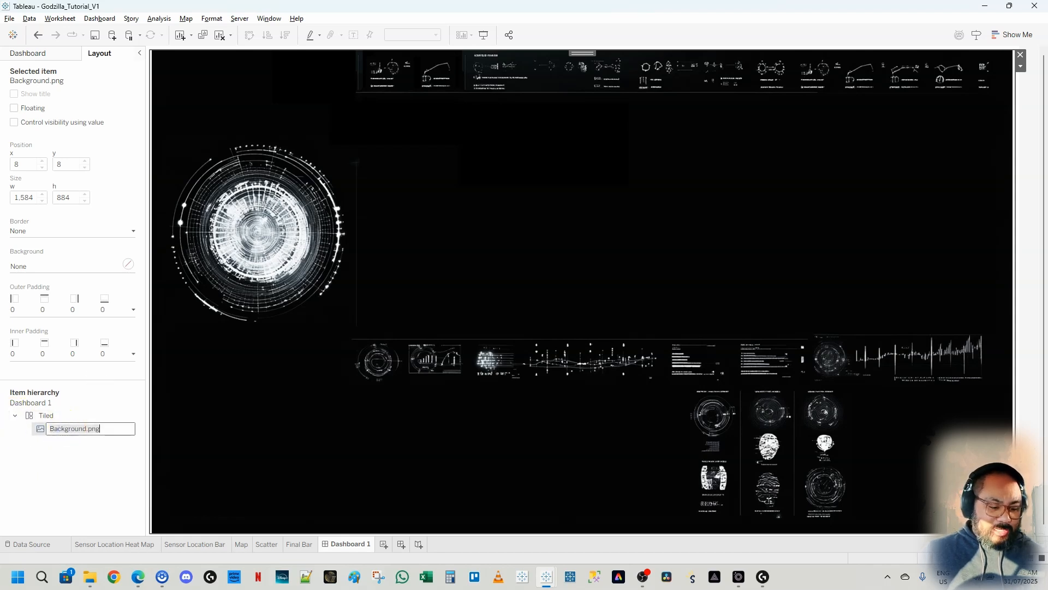
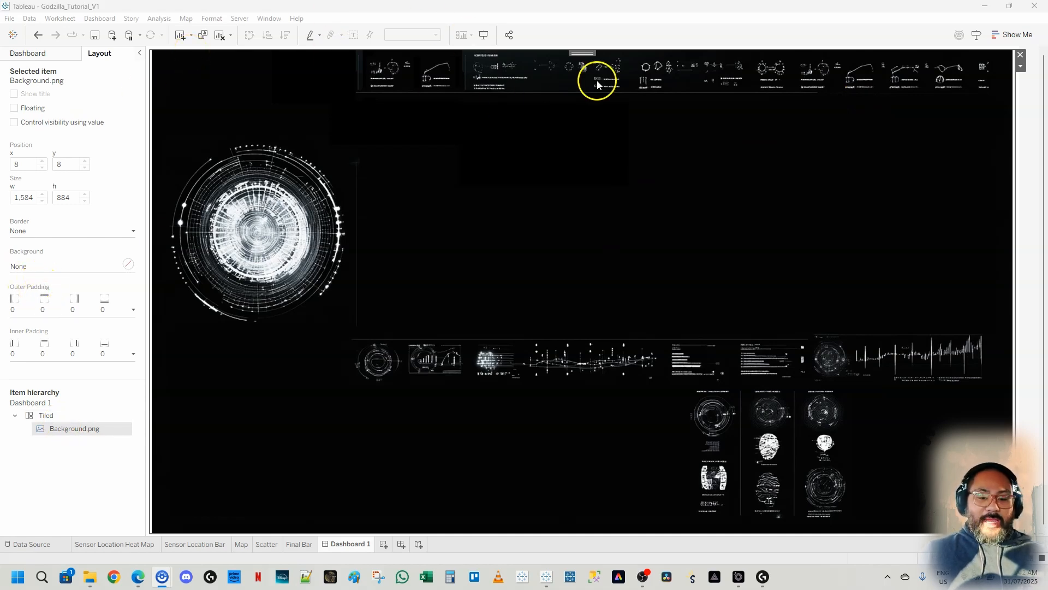
Select the Tiled container around the background image and try an outer padding of 0 on all sides.
{"action": "left_click", "coordinate": [583, 53]}
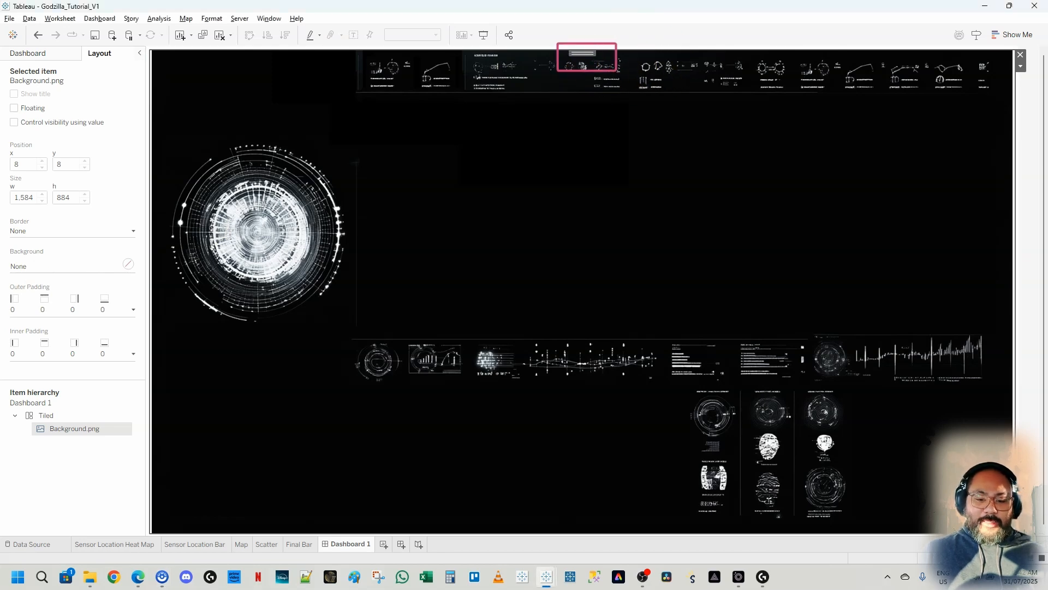
{"action": "double_click", "coordinate": [584, 54]}
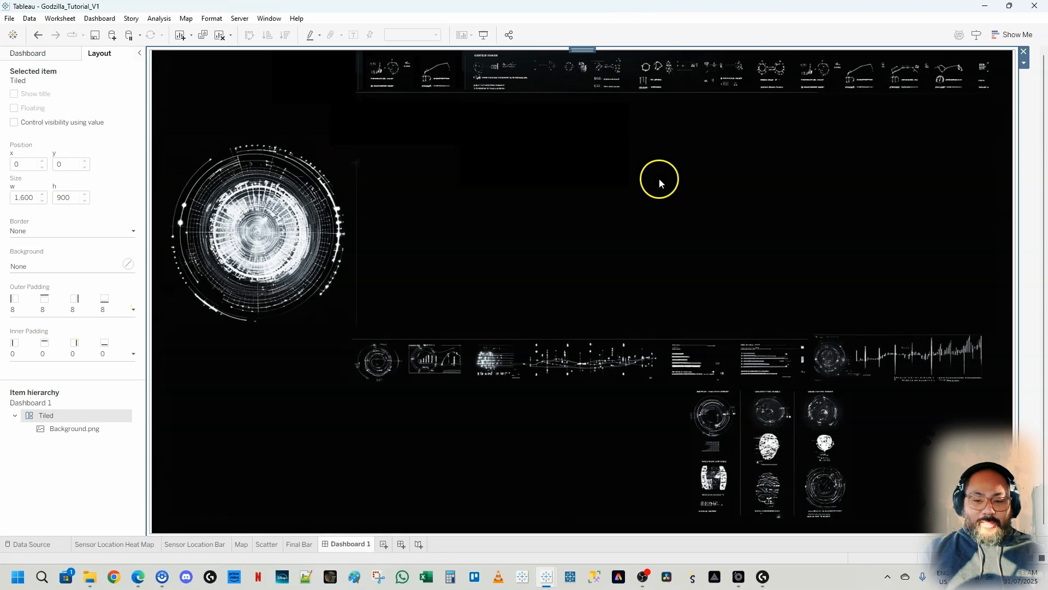
{"action": "left_click", "coordinate": [71, 312]}
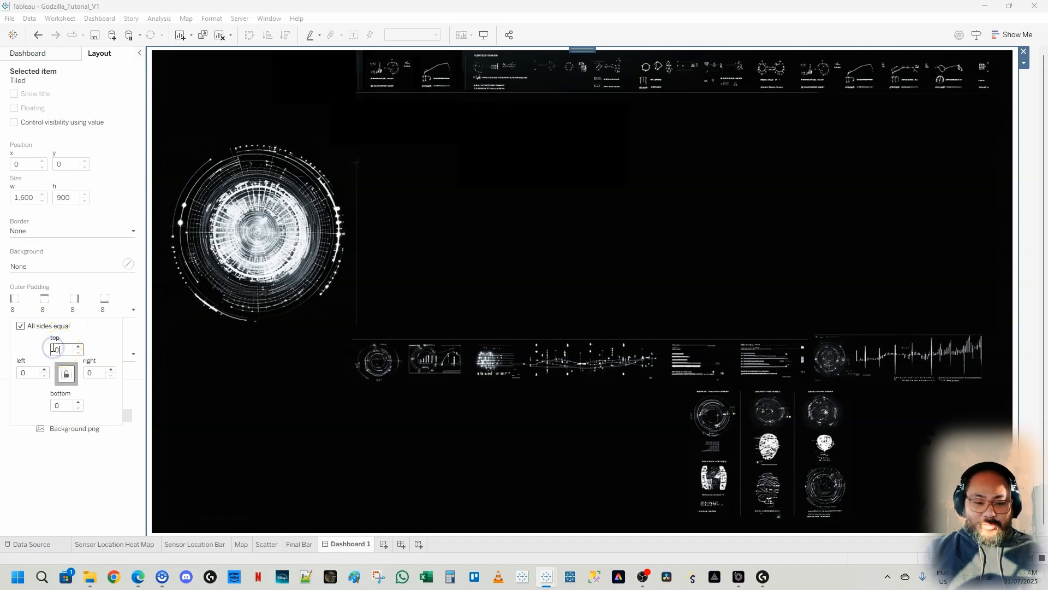
{"action": "type", "text": "0"}
{"action": "key", "text": "Tab"}
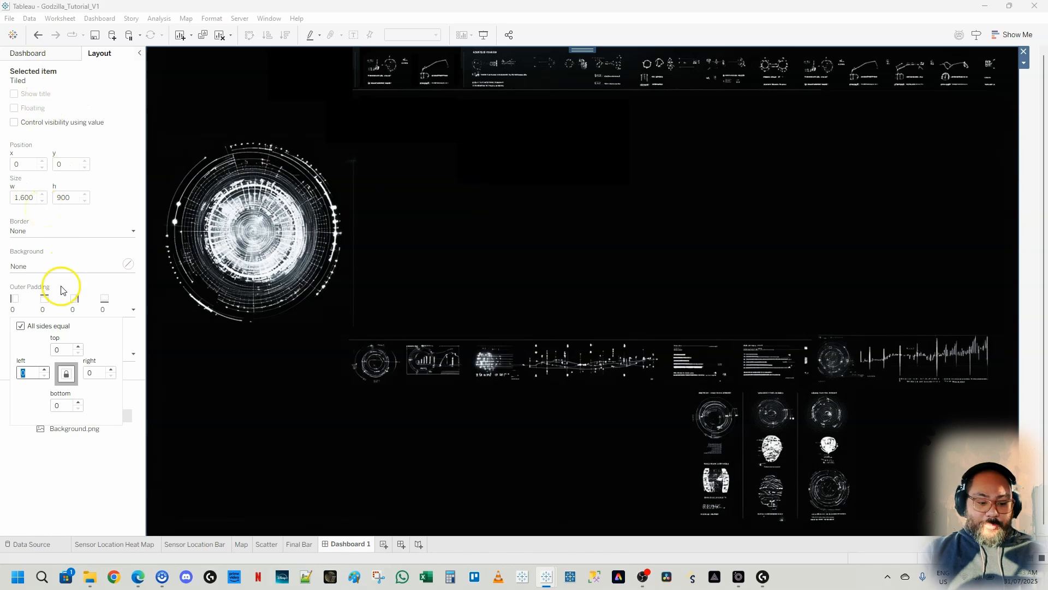
{"action": "left_click", "coordinate": [121, 189]}
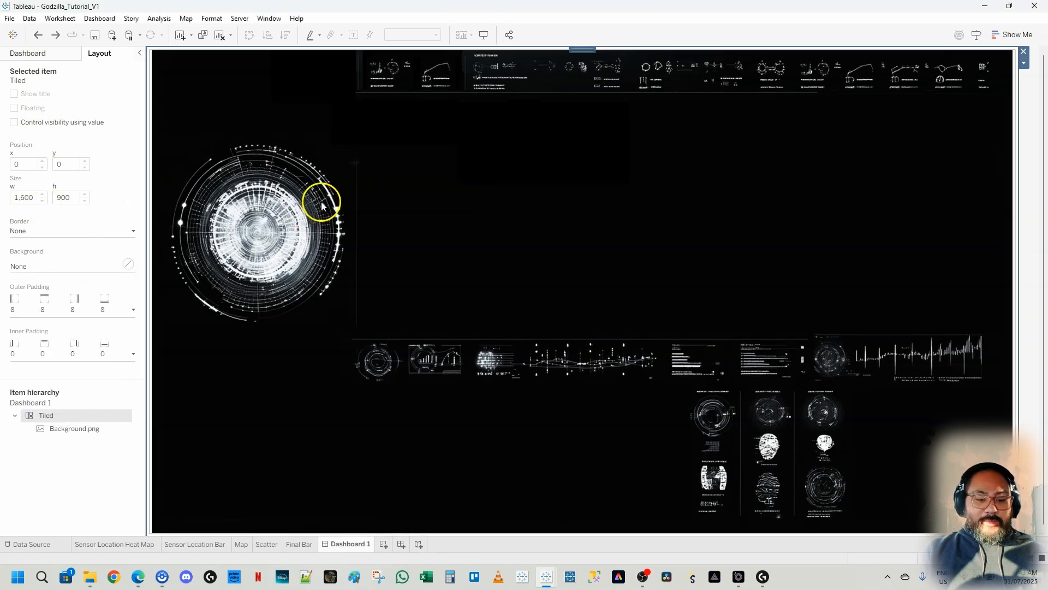
Select the Tiled container holding the background image and remove it, keeping the image as a floating item.
{"action": "left_click", "coordinate": [1031, 97]}
{"action": "left_click", "coordinate": [571, 96]}
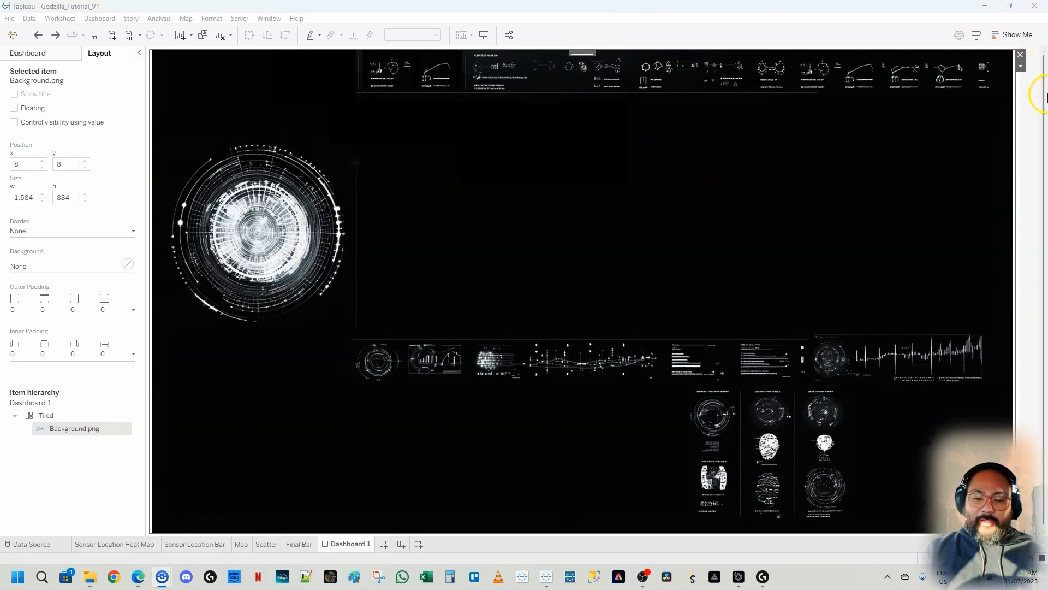
{"action": "left_click", "coordinate": [1020, 66]}
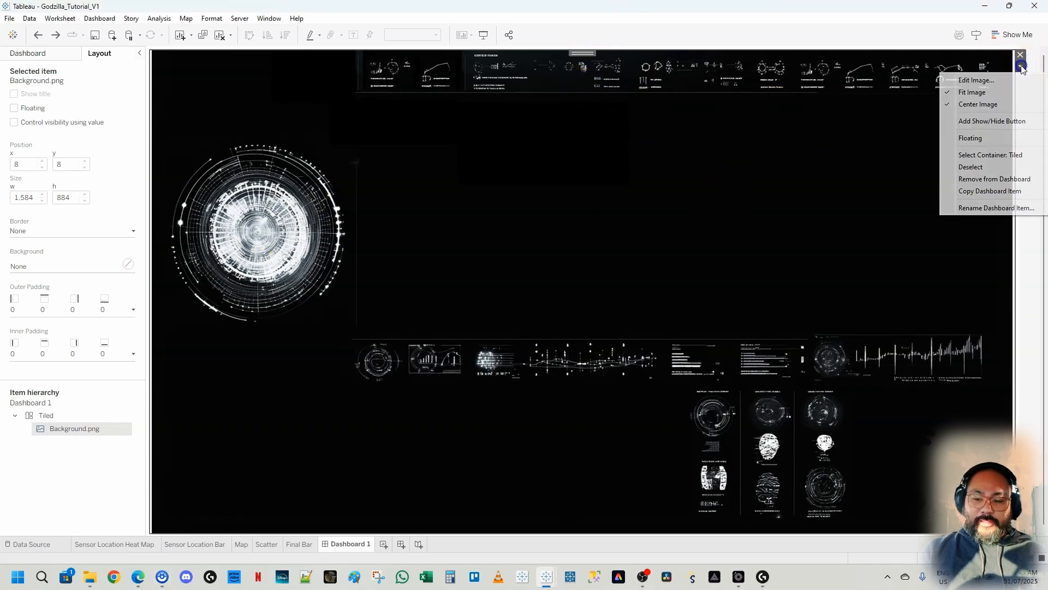
{"action": "left_click", "coordinate": [1009, 156]}
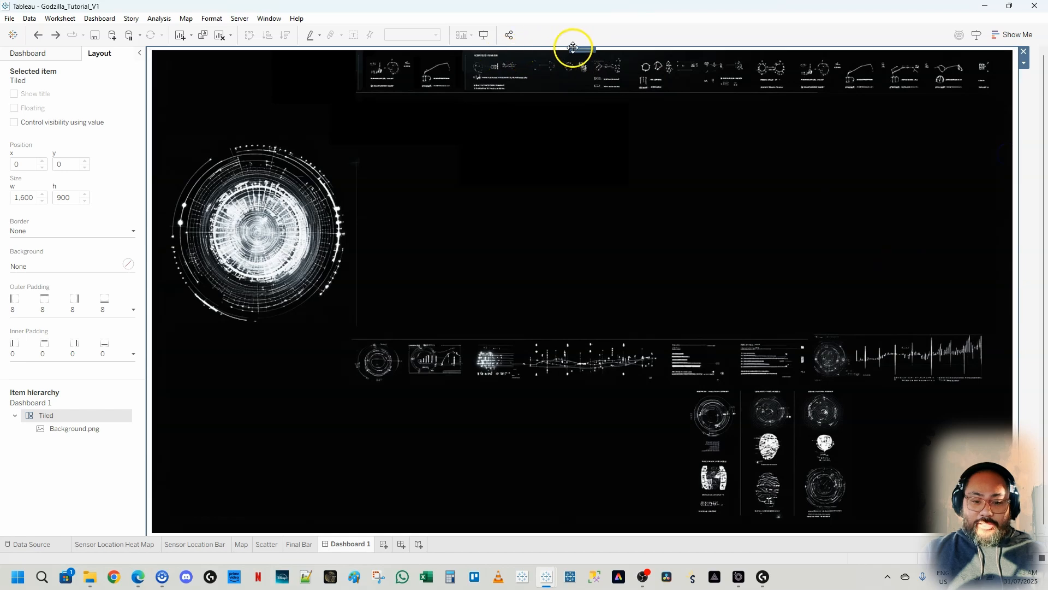
{"action": "left_click", "coordinate": [1024, 64]}
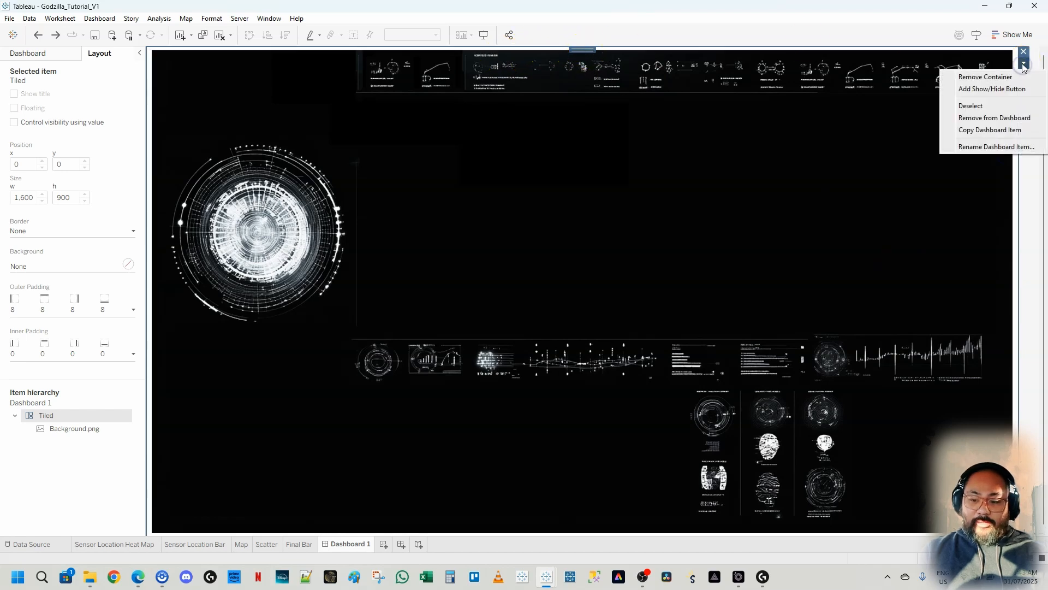
{"action": "left_click", "coordinate": [1013, 81]}
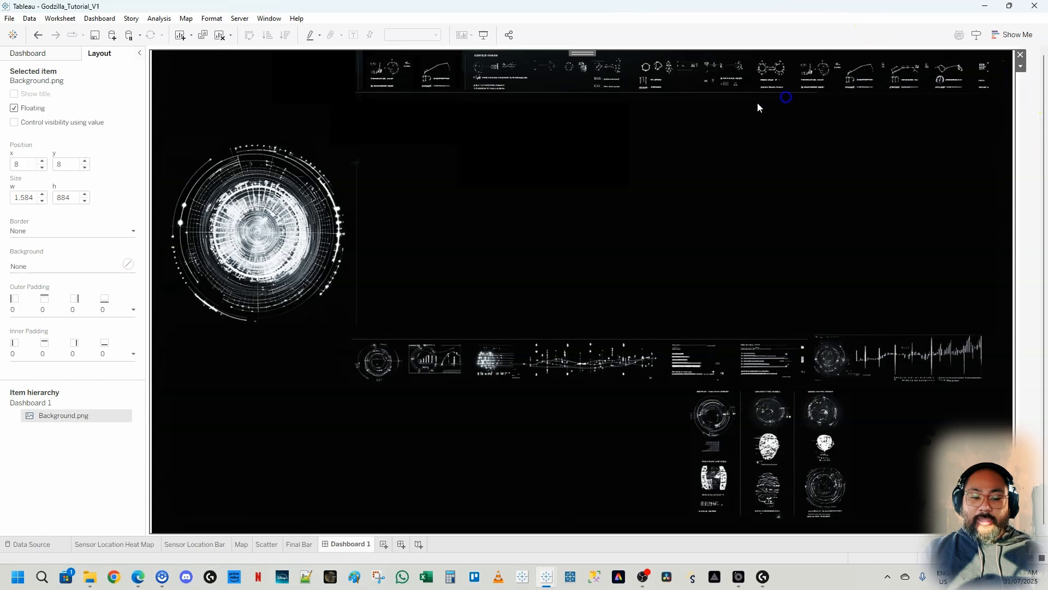
Try moving the floating background image to about x 151, y 64 and making it tiled, and undo the tiling.
{"action": "left_click_drag", "start_coordinate": [600, 55], "coordinate": [661, 77]}
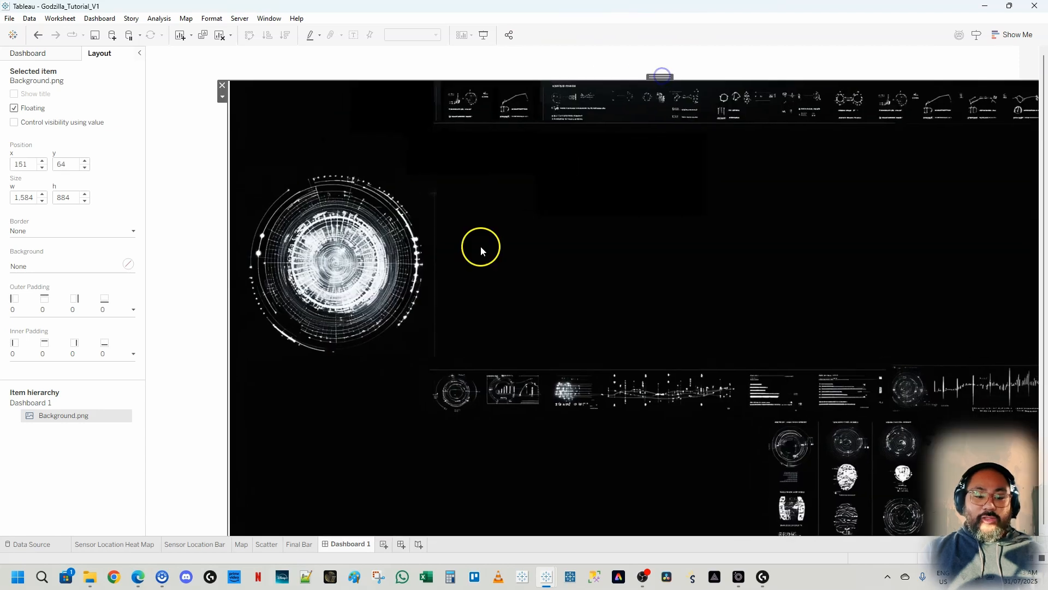
{"action": "left_click", "coordinate": [222, 99]}
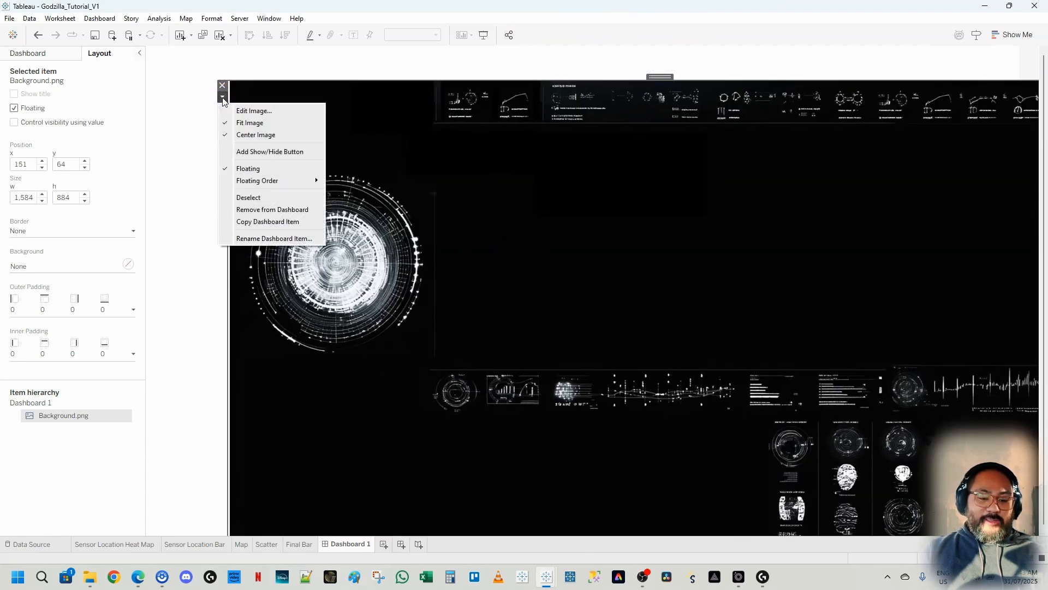
{"action": "left_click", "coordinate": [263, 168]}
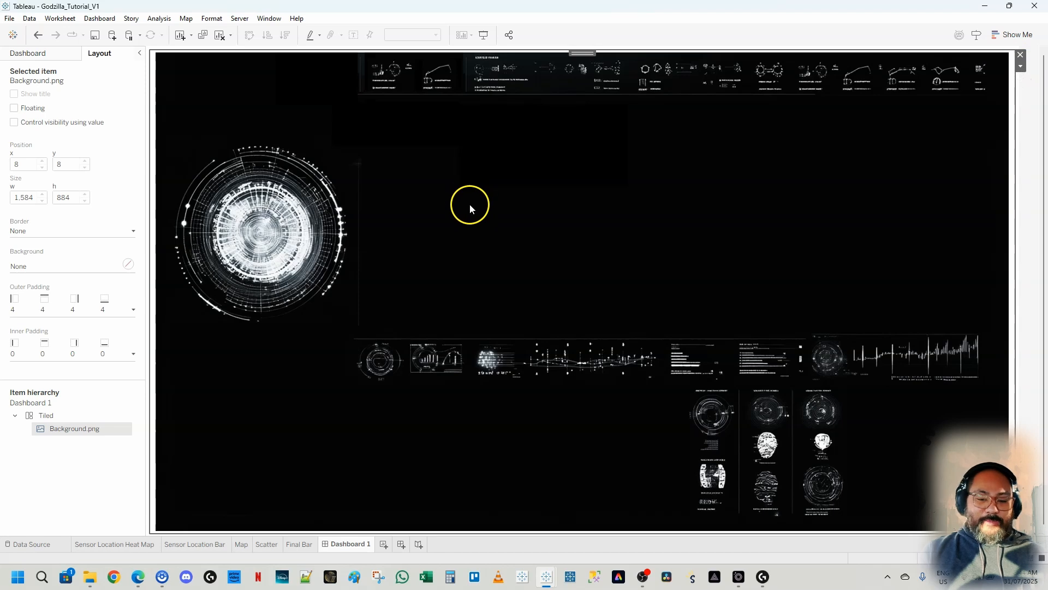
{"action": "key", "text": "ctrl+z"}
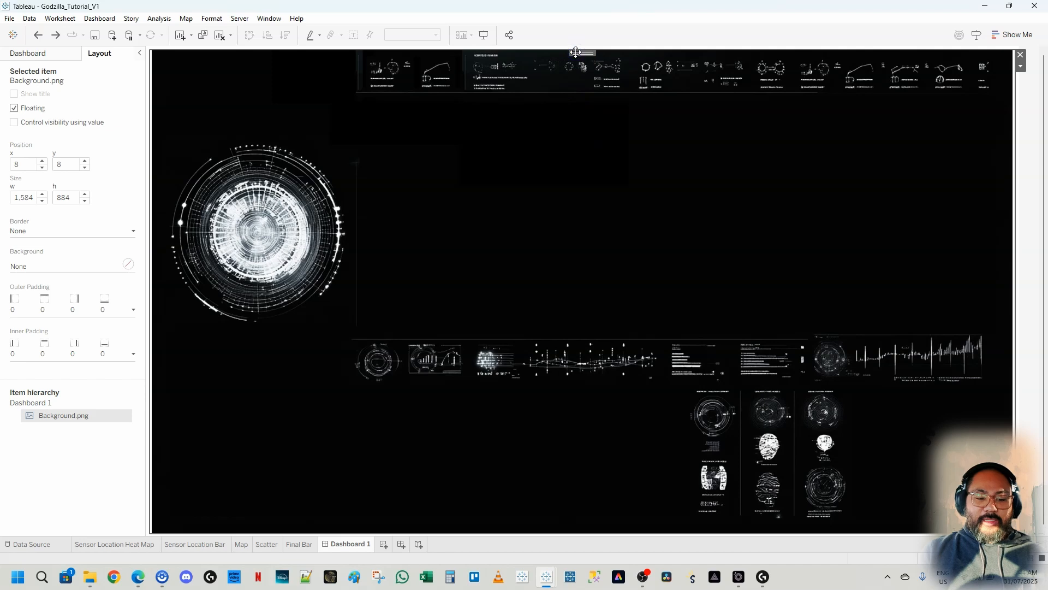
Try removing the Tiled container around the background image and moving the freed image, and undo both changes.
{"action": "mouse_move", "coordinate": [576, 52]}
{"action": "left_mouse_down"}
{"action": "mouse_move", "coordinate": [662, 63]}
{"action": "mouse_move", "coordinate": [595, 57]}
{"action": "left_mouse_up"}
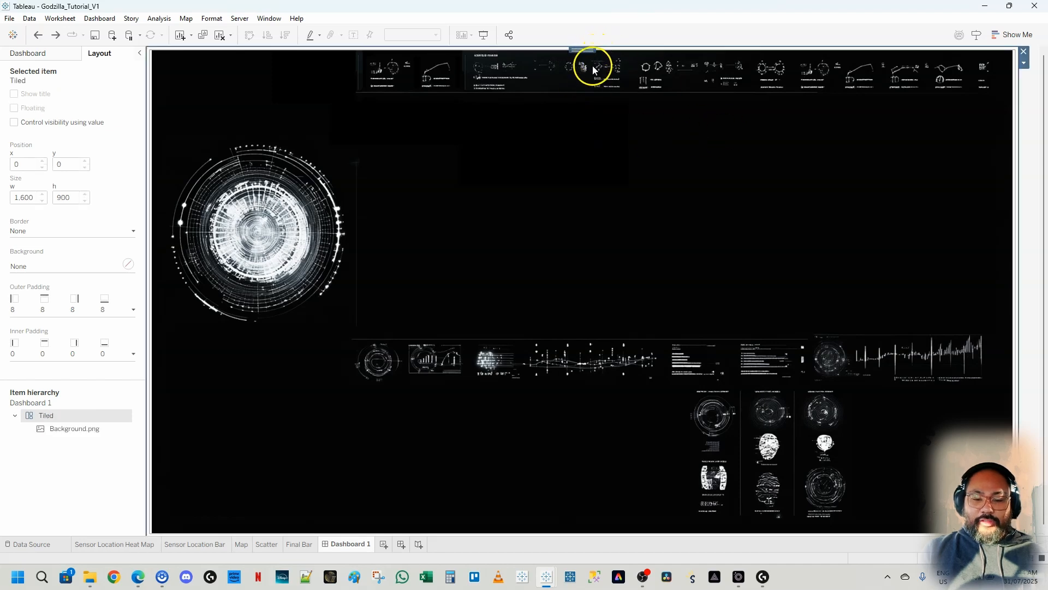
{"action": "left_click", "coordinate": [1025, 62]}
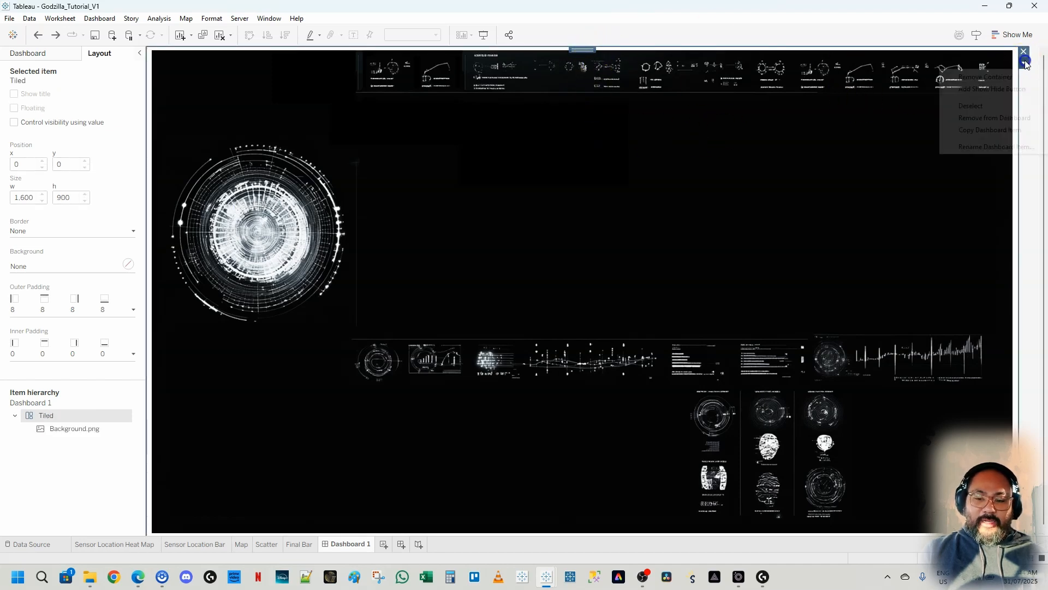
{"action": "left_click", "coordinate": [1009, 77]}
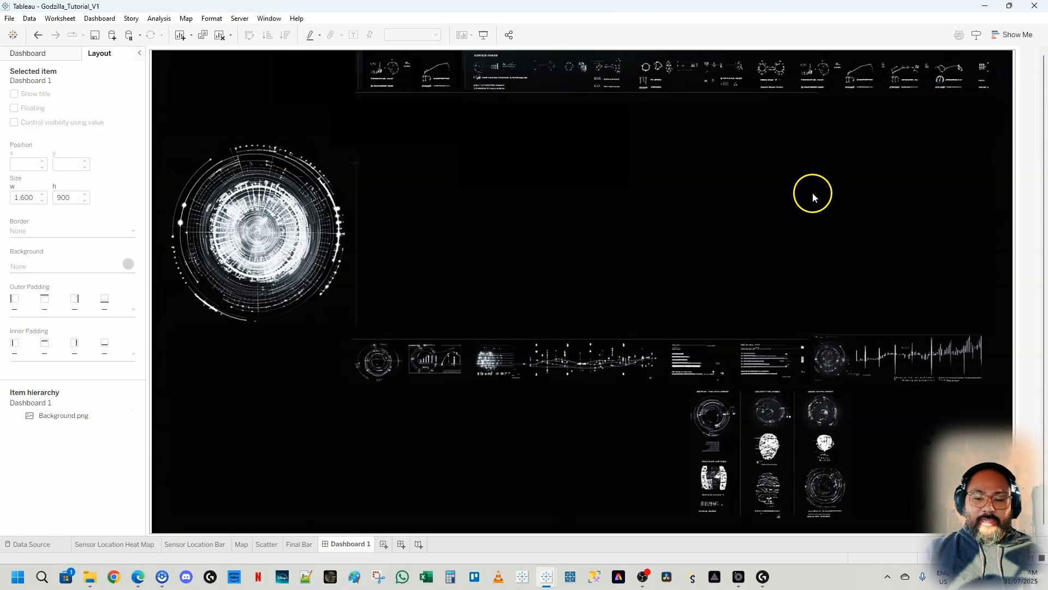
{"action": "left_click", "coordinate": [407, 85]}
{"action": "left_click_drag", "start_coordinate": [581, 52], "coordinate": [592, 74]}
{"action": "key", "text": "ctrl+z"}
{"action": "key", "text": "ctrl+z"}
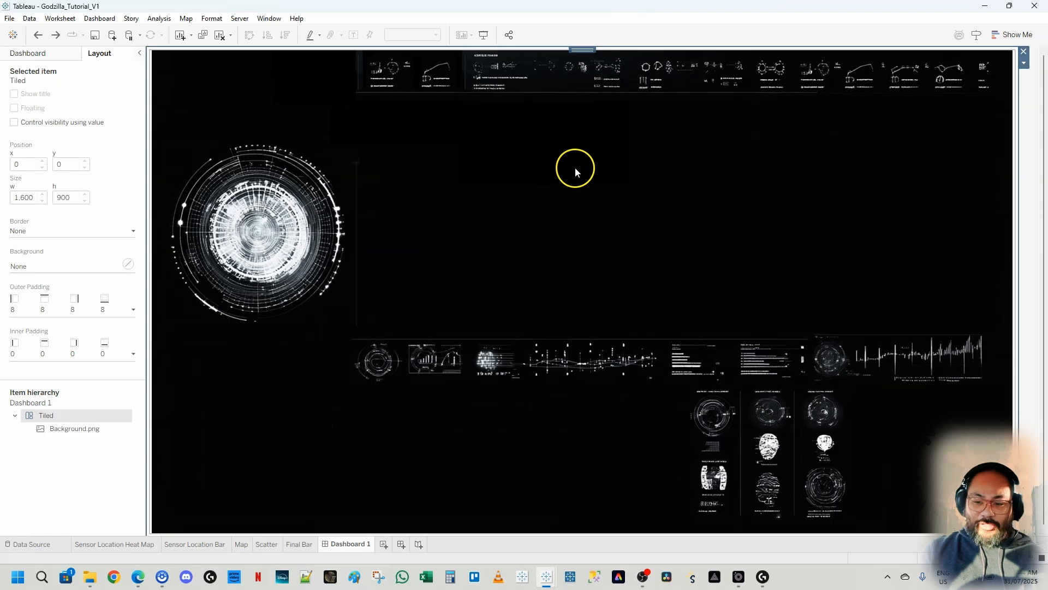
Roll the dashboard back to the empty canvas and redo edits until Background.png is inserted as a tiled image.
{"action": "key", "text": "ctrl+z"}
{"action": "key", "text": "ctrl+z"}
{"action": "key", "text": "ctrl+z"}
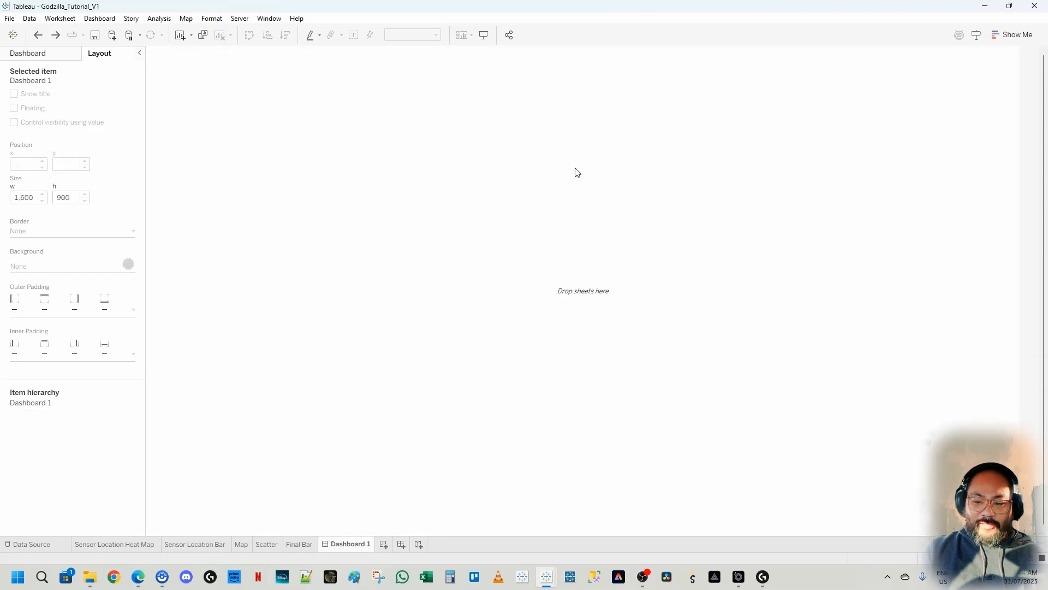
{"action": "key", "text": "ctrl+y"}
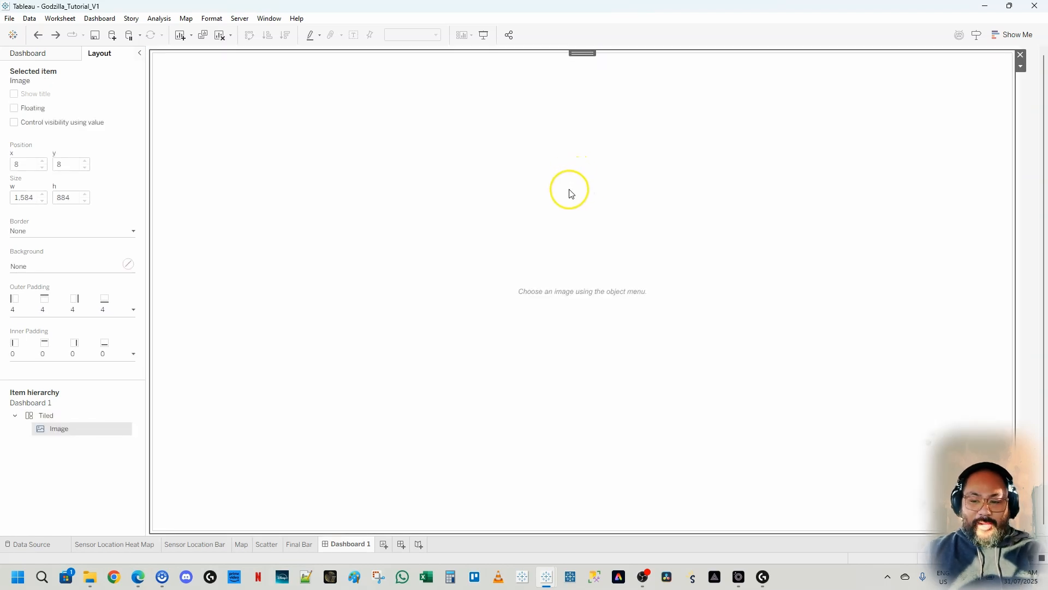
{"action": "key", "text": "ctrl+y"}
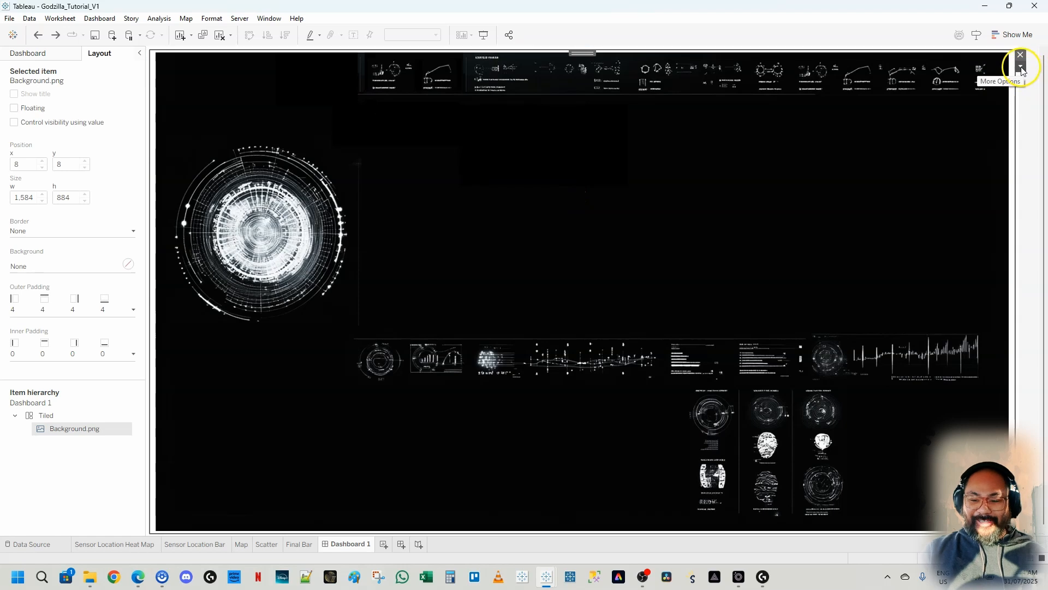
Set the outer padding of the tiled Background.png image to 0 on all sides.
{"action": "left_click", "coordinate": [64, 304]}
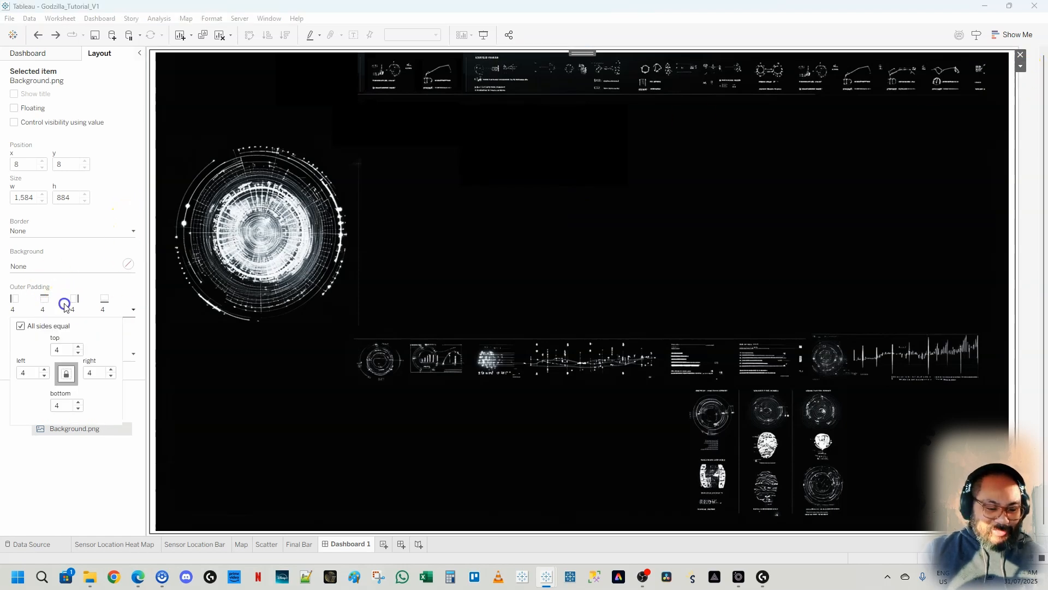
{"action": "double_click", "coordinate": [55, 349]}
{"action": "key", "text": "Tab"}
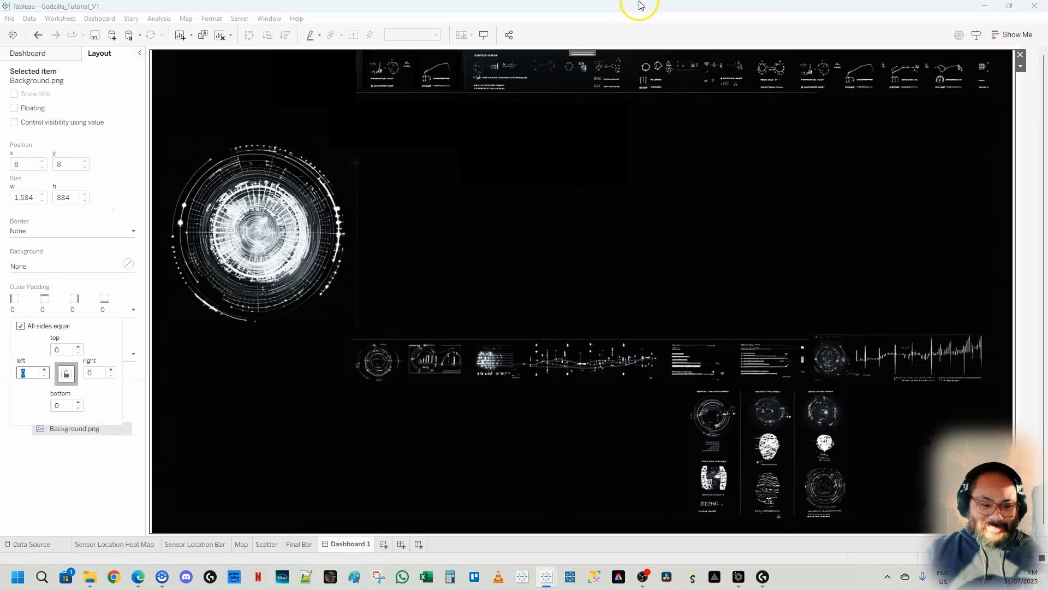
Set the outer padding of the Tiled container around the background image to 0 on all sides.
{"action": "double_click", "coordinate": [575, 51]}
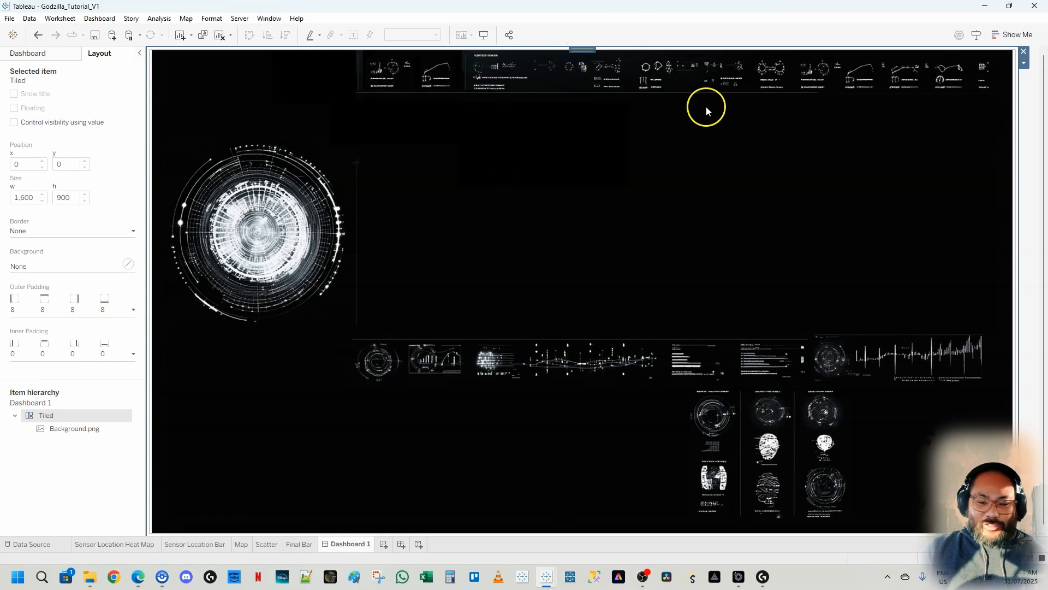
{"action": "left_click", "coordinate": [44, 303]}
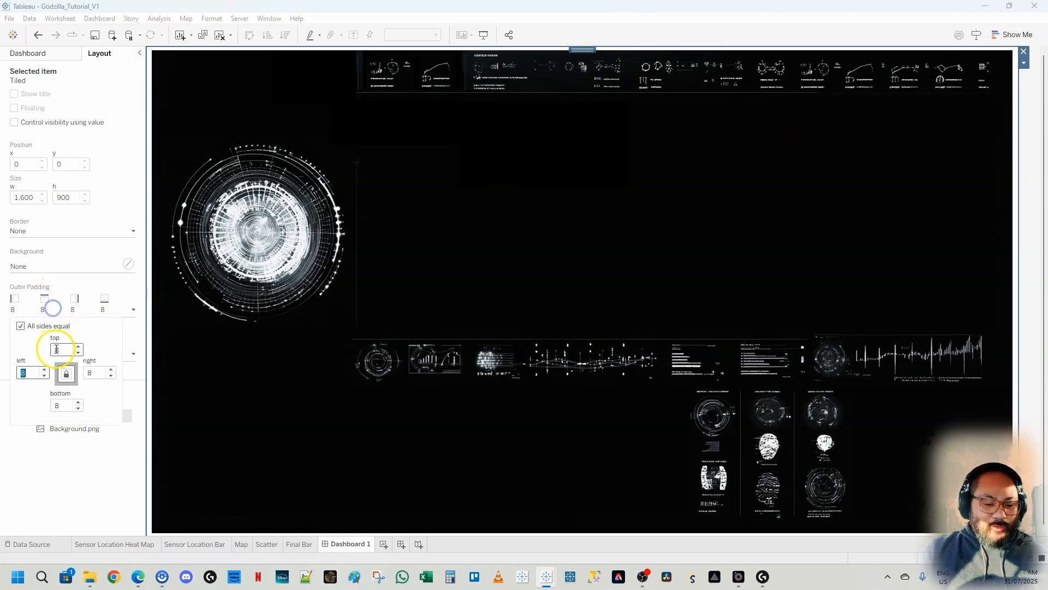
{"action": "double_click", "coordinate": [57, 350]}
{"action": "key", "text": "Tab"}
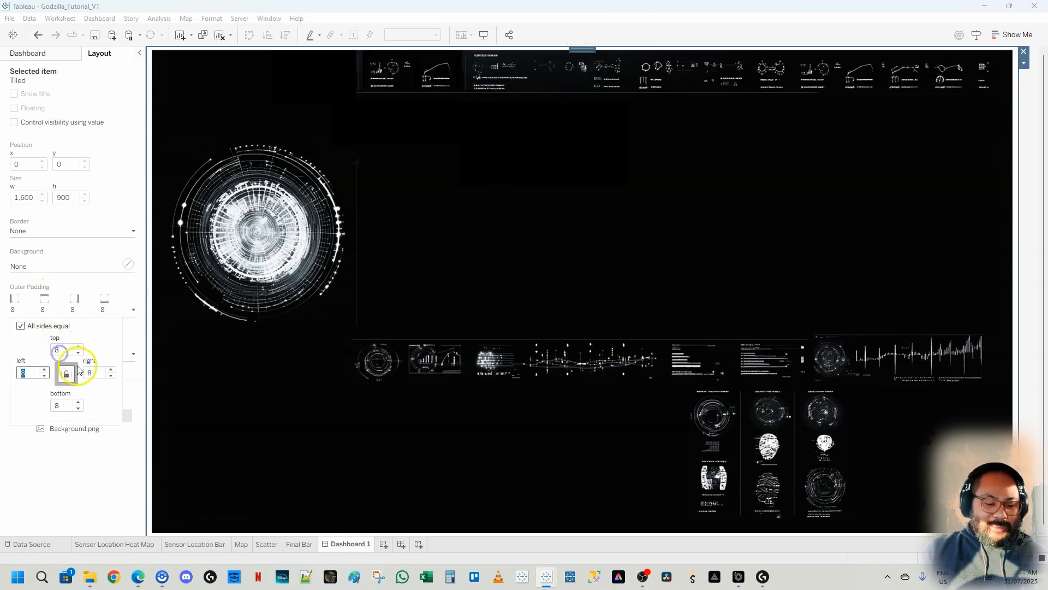
{"action": "left_click", "coordinate": [54, 349]}
{"action": "type", "text": "0"}
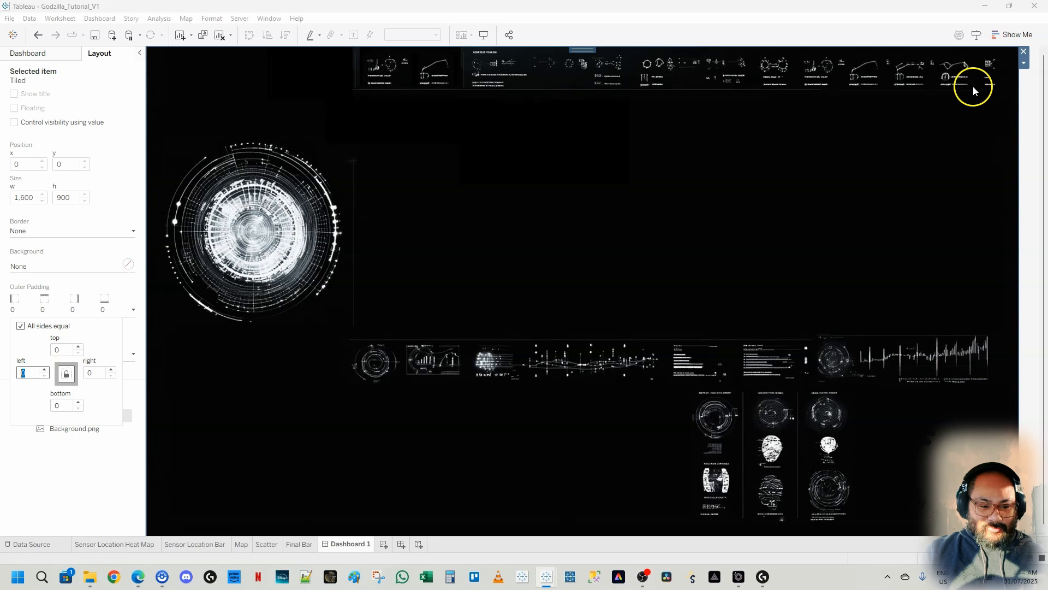
{"action": "left_click", "coordinate": [1037, 144]}
{"action": "left_click", "coordinate": [977, 171]}
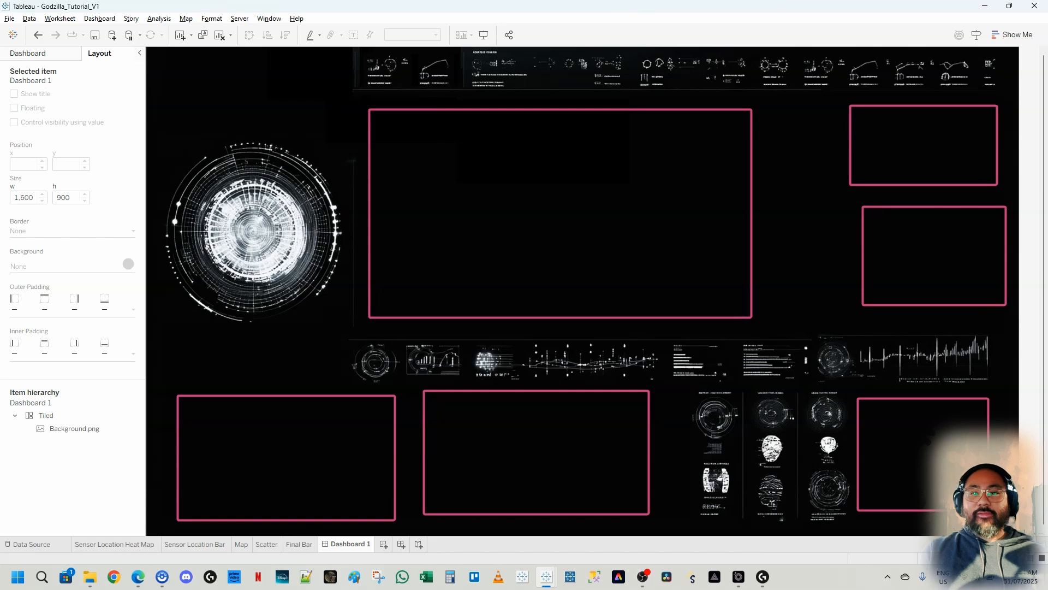
Switch the placement mode for new dashboard objects from tiled to floating.
{"action": "left_click", "coordinate": [42, 52]}
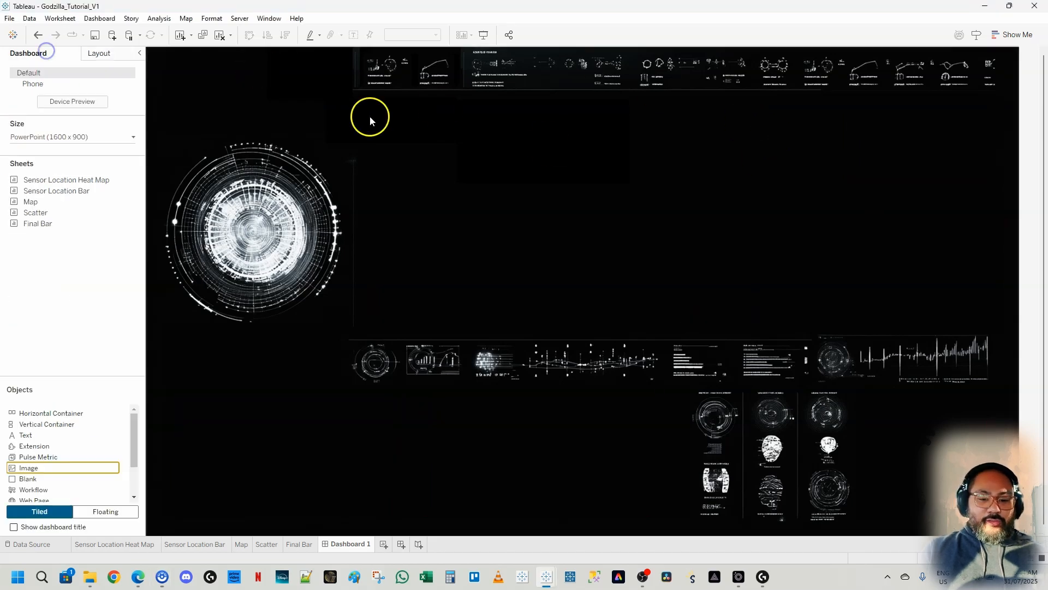
{"action": "left_click", "coordinate": [372, 108]}
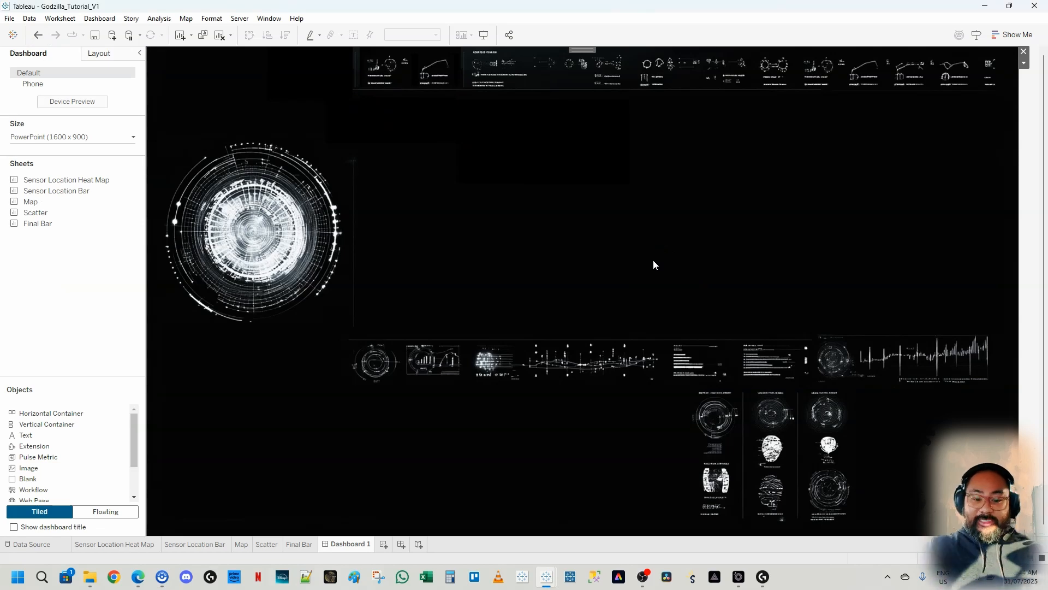
{"action": "left_click", "coordinate": [136, 513]}
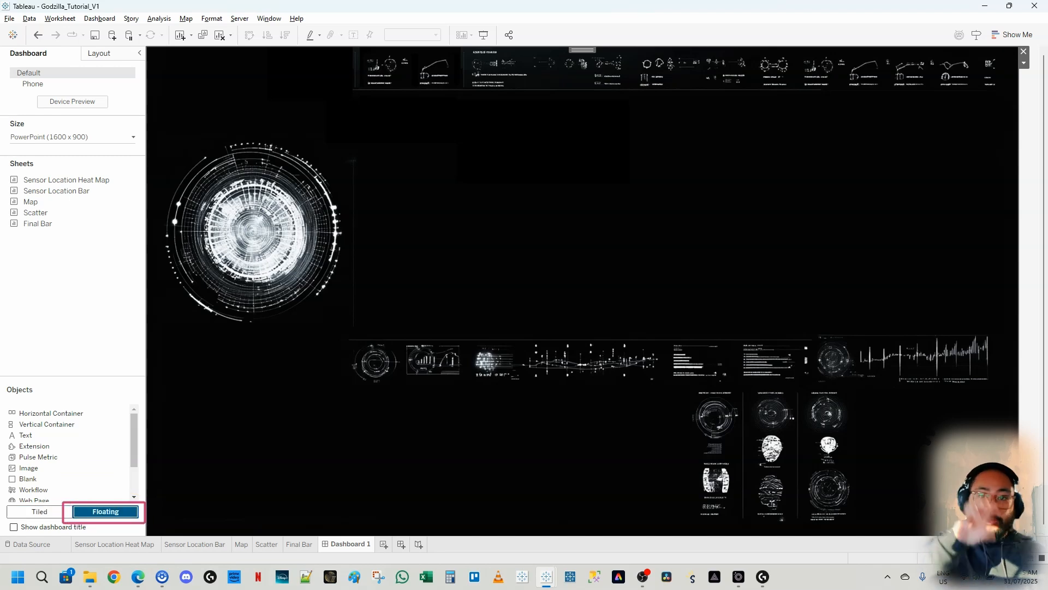
{"action": "left_click", "coordinate": [72, 348]}
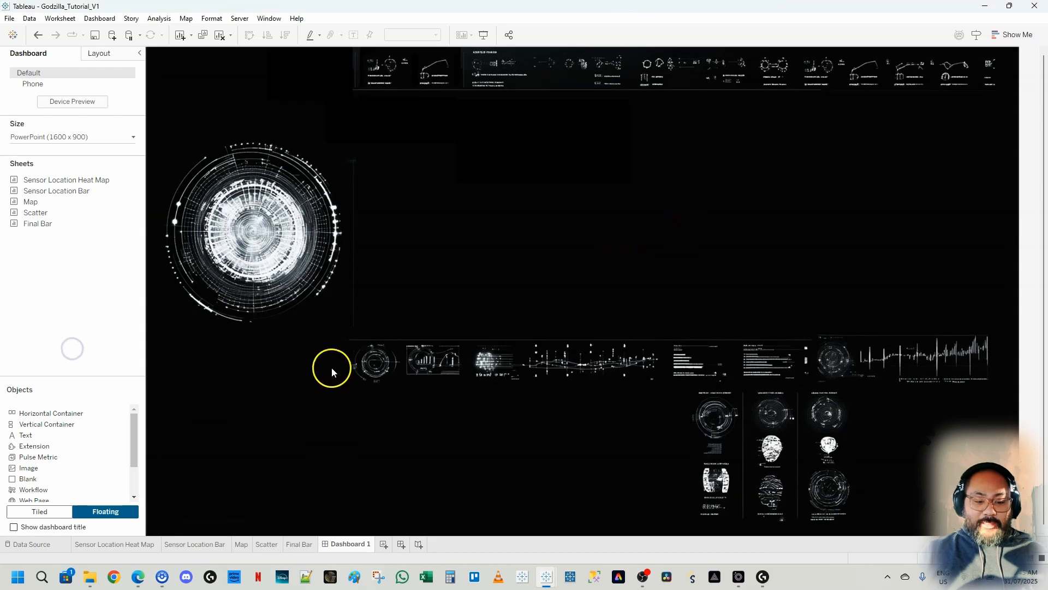
Insert the Wireframe image as a floating object in the large empty area beside the circular graphic, fitted and centered.
{"action": "left_click", "coordinate": [27, 470]}
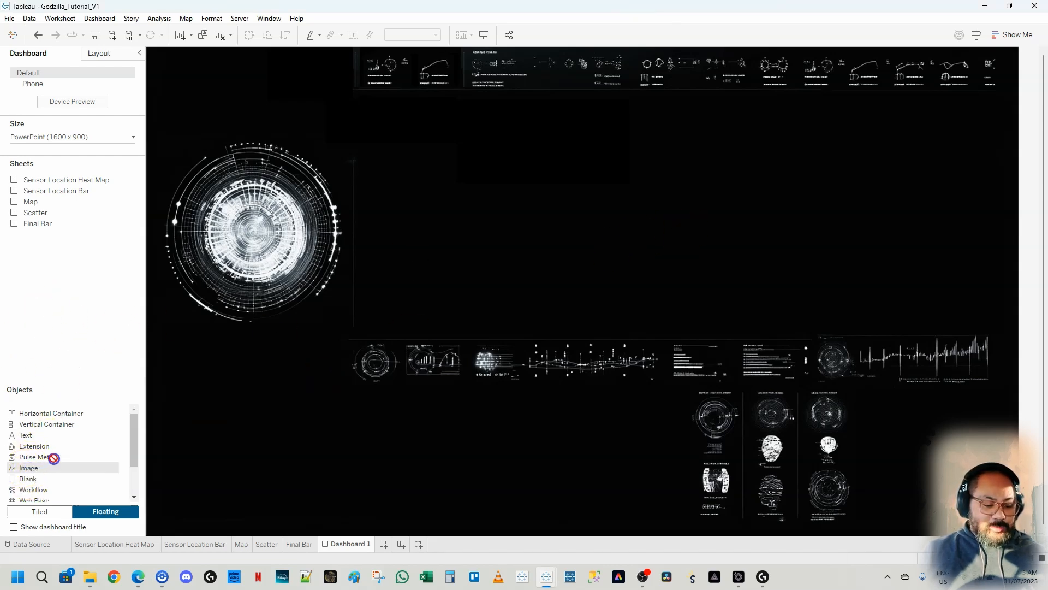
{"action": "left_click_drag", "start_coordinate": [53, 458], "coordinate": [376, 107]}
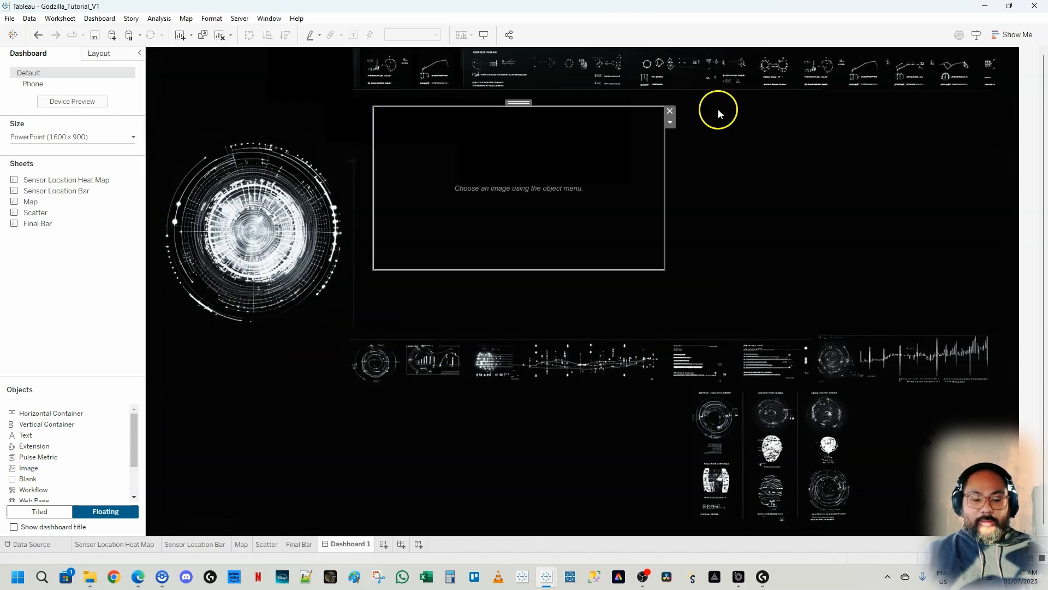
{"action": "left_click", "coordinate": [586, 212]}
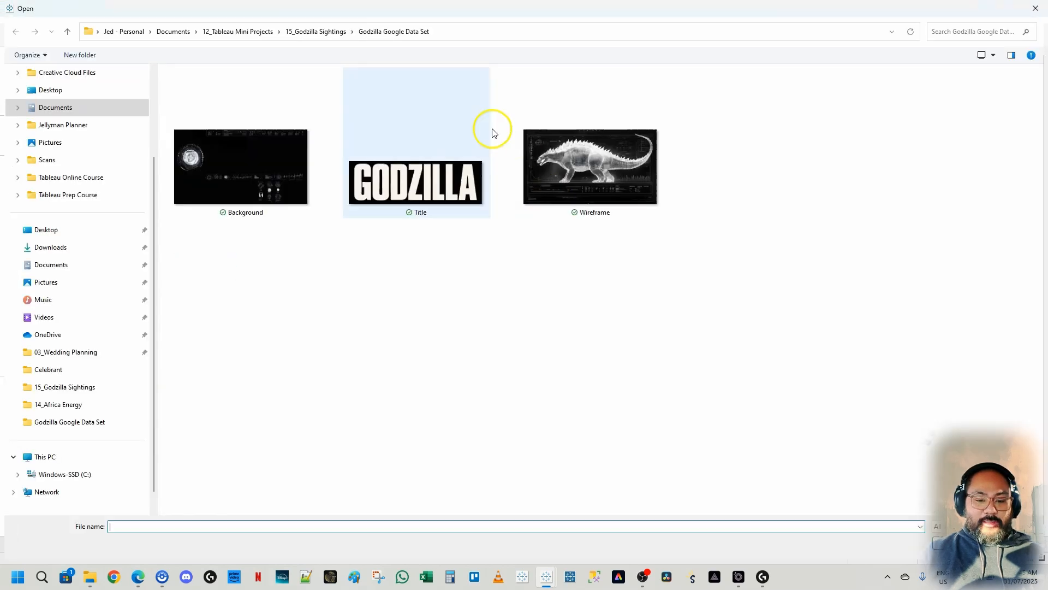
{"action": "left_click", "coordinate": [601, 153]}
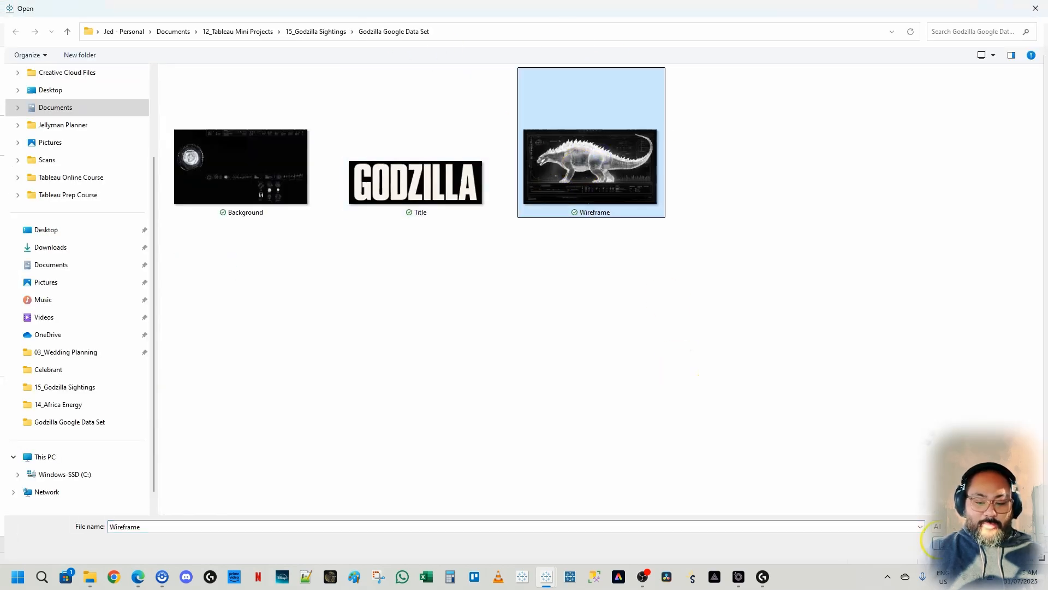
{"action": "left_click", "coordinate": [937, 543]}
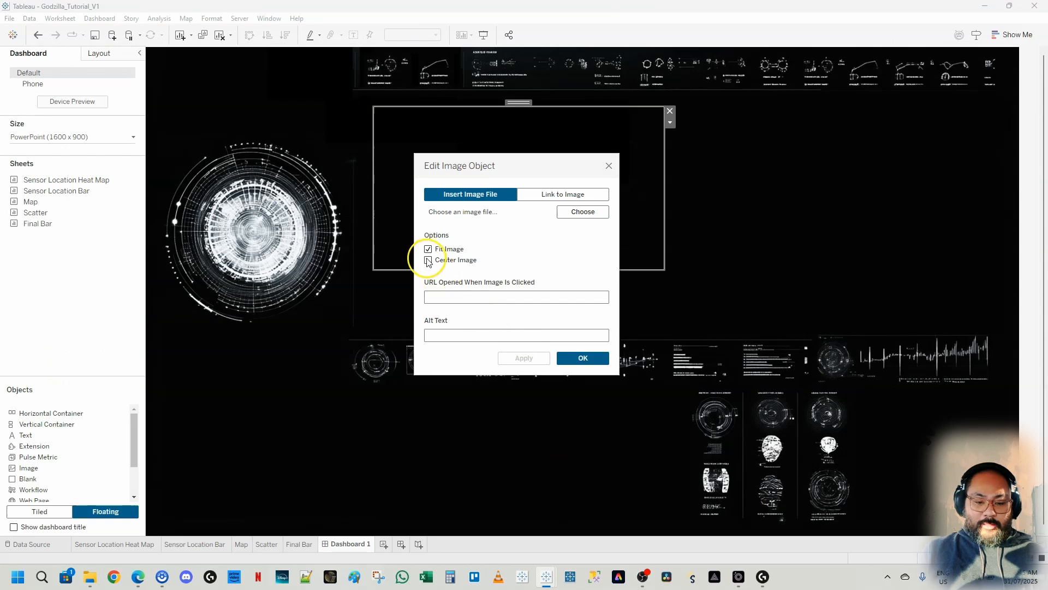
{"action": "left_click", "coordinate": [428, 260]}
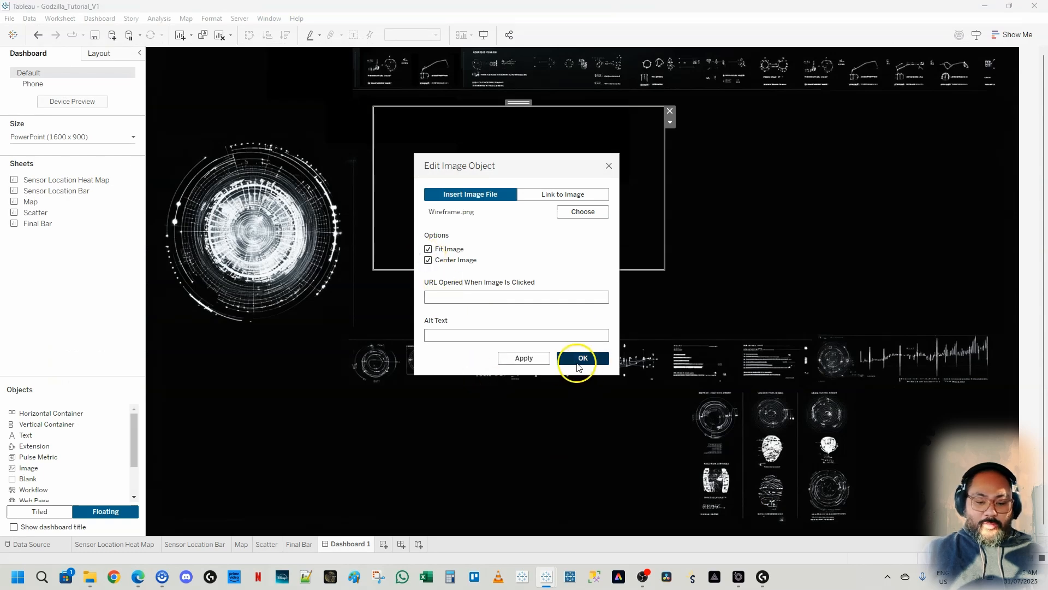
{"action": "left_click", "coordinate": [579, 361]}
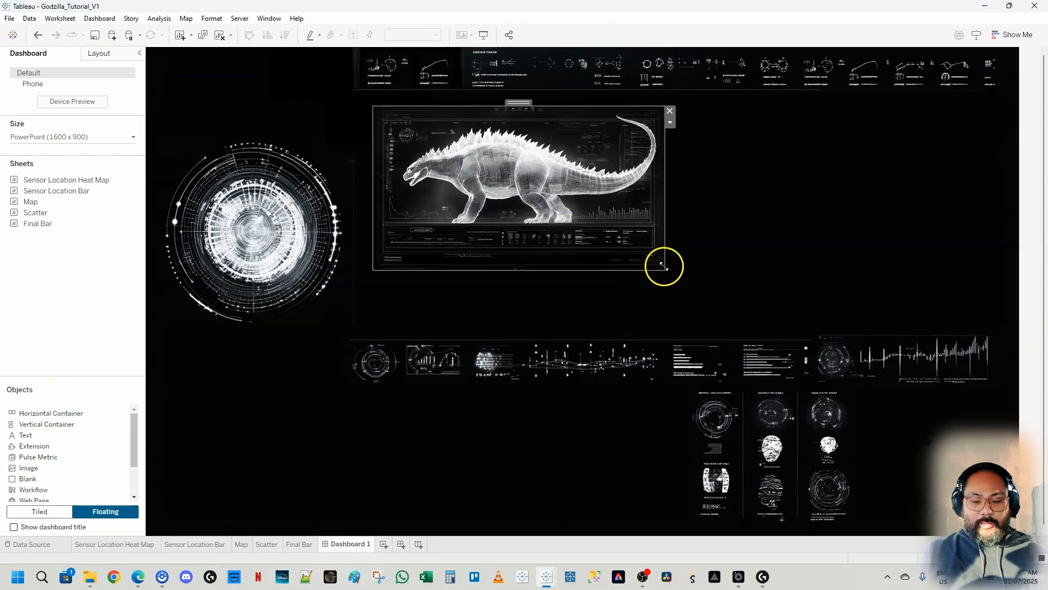
Enlarge the wireframe image to fill the height between the upper and middle graphic strips, and trim its excess width.
{"action": "left_click_drag", "start_coordinate": [665, 268], "coordinate": [839, 324]}
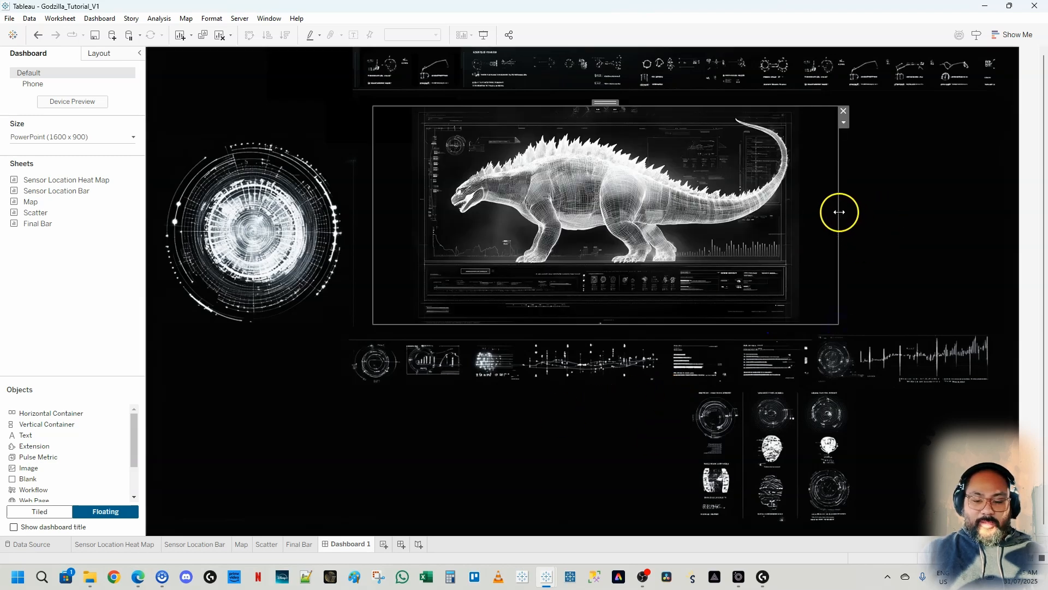
{"action": "left_click_drag", "start_coordinate": [839, 212], "coordinate": [787, 213]}
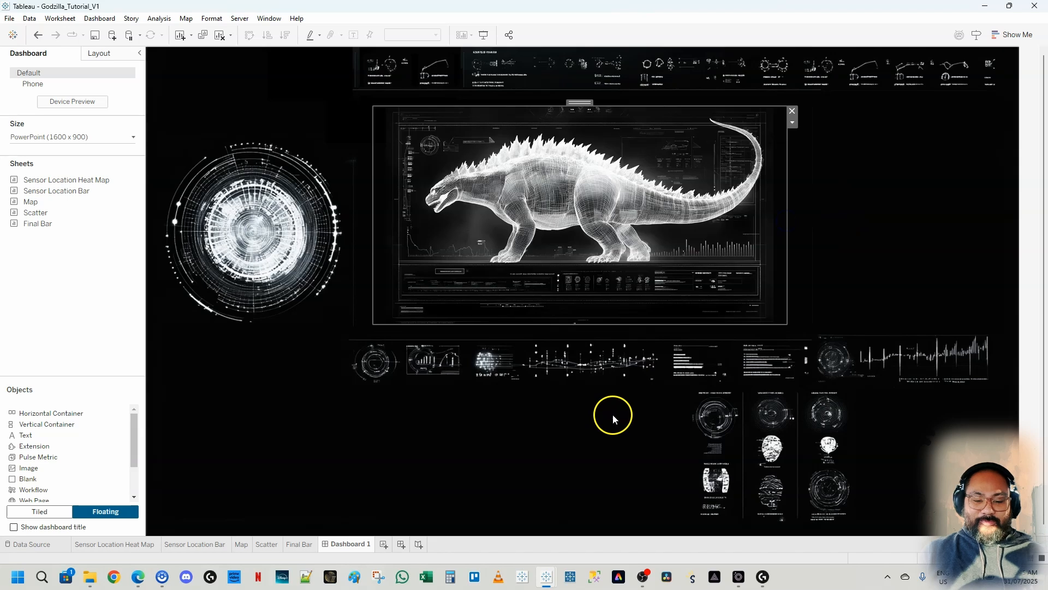
{"action": "left_click", "coordinate": [612, 417]}
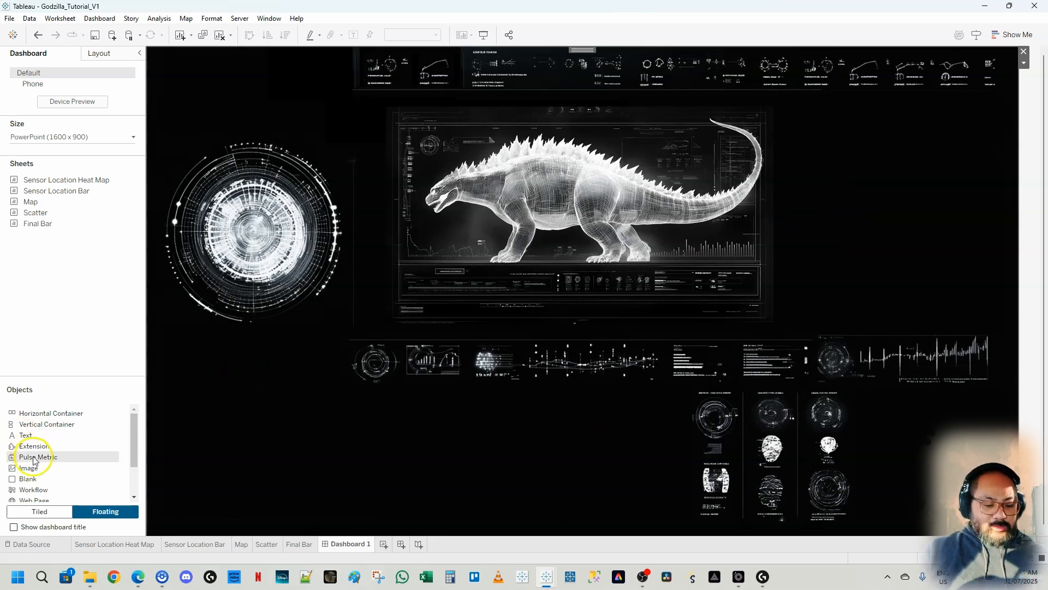
Insert the Title image as a floating object, fitted and centered, and shrink it to fit above the circular graphic.
{"action": "left_click_drag", "start_coordinate": [40, 471], "coordinate": [149, 51]}
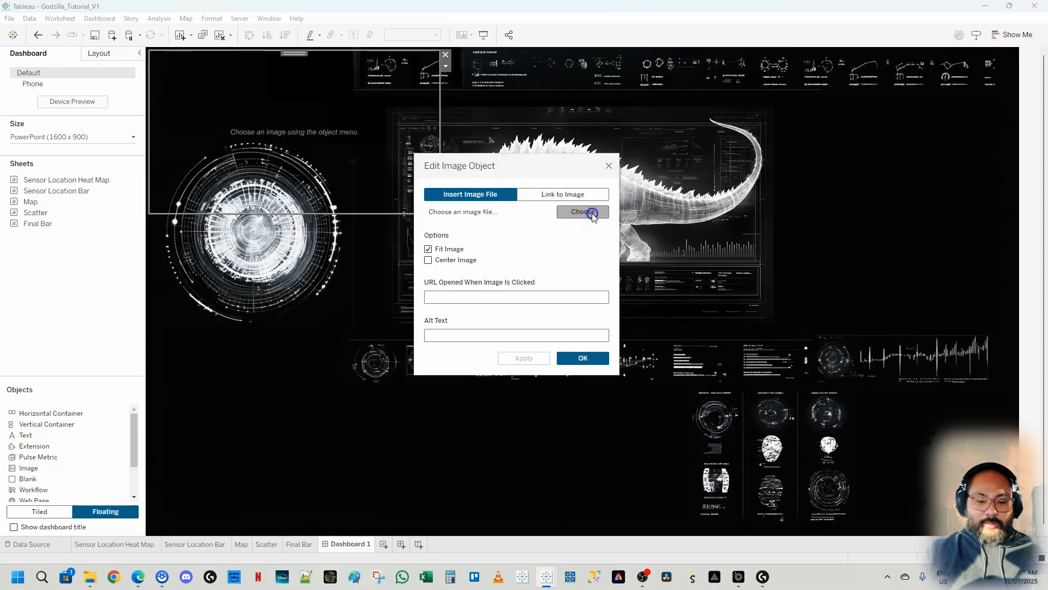
{"action": "left_click", "coordinate": [588, 212]}
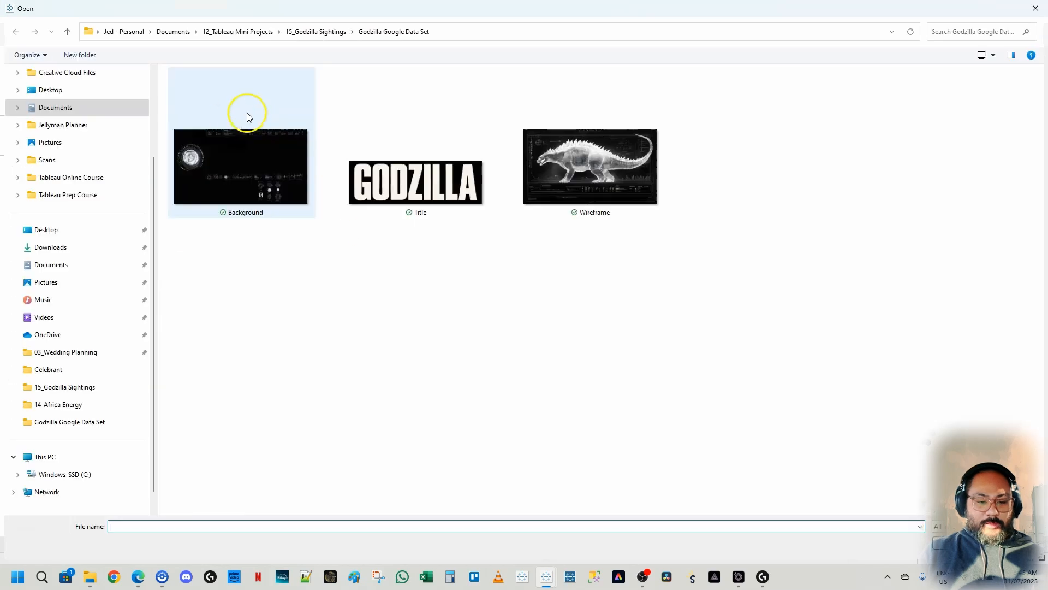
{"action": "left_click", "coordinate": [413, 151]}
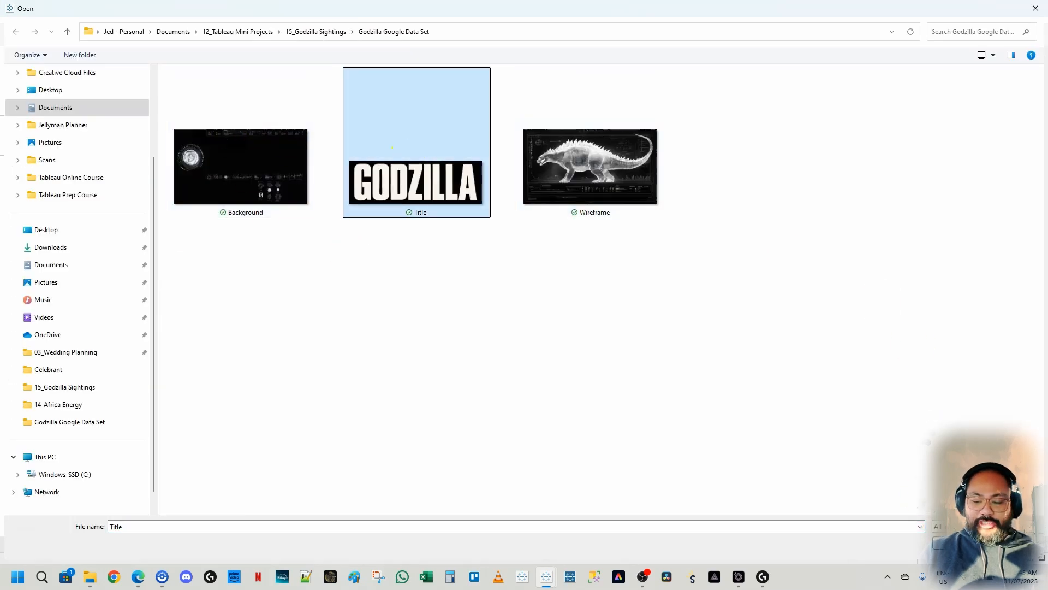
{"action": "left_click", "coordinate": [958, 543]}
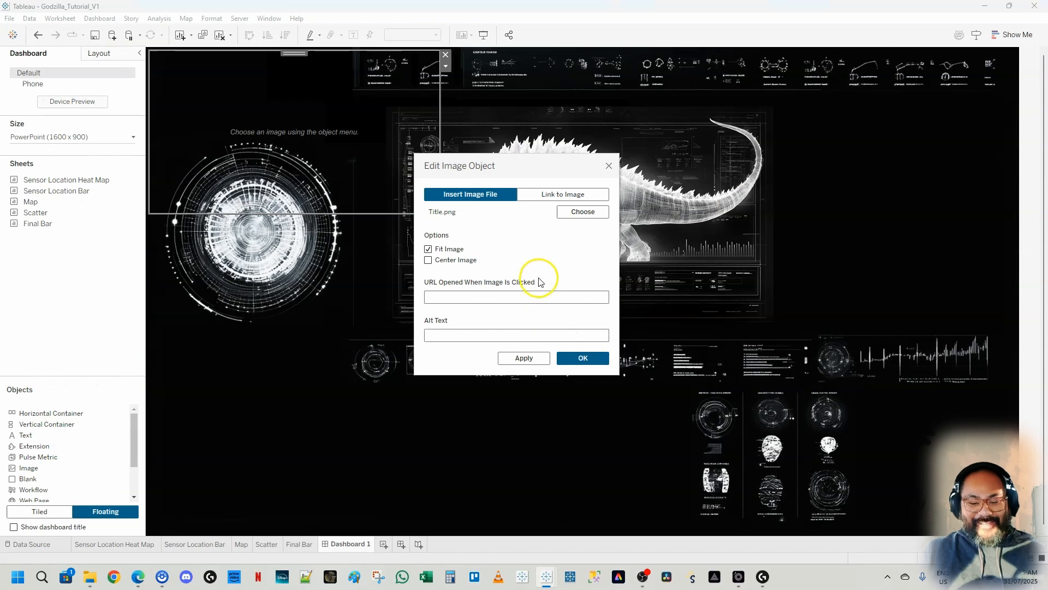
{"action": "left_click", "coordinate": [429, 260]}
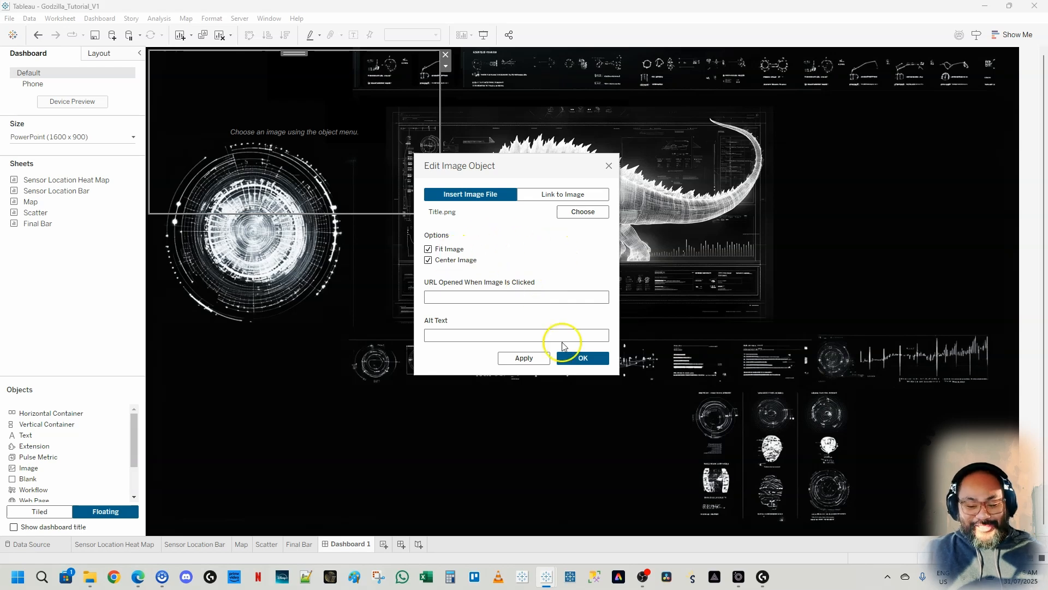
{"action": "left_click", "coordinate": [583, 365]}
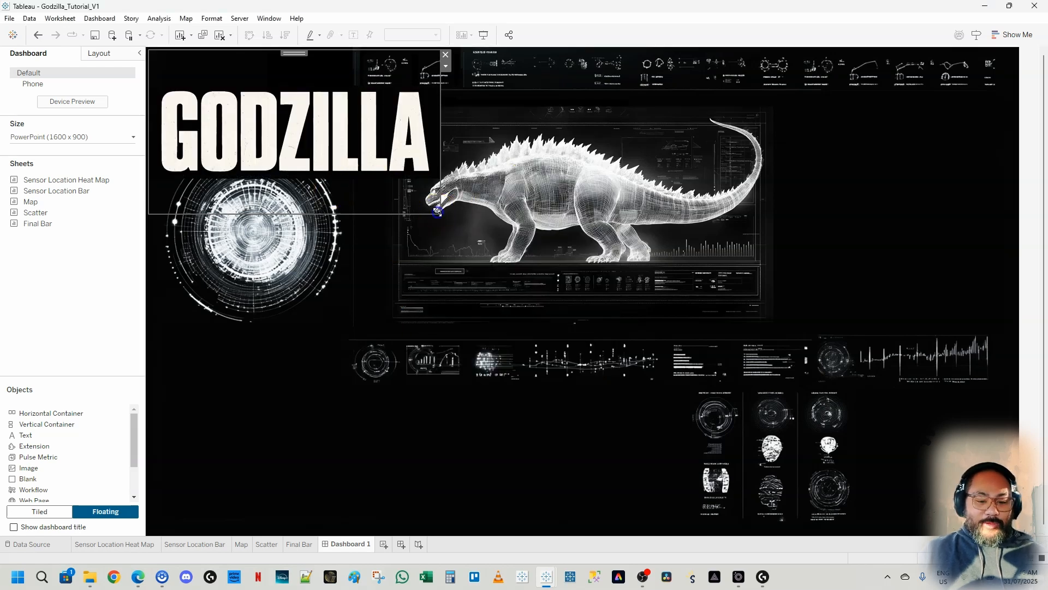
{"action": "left_click_drag", "start_coordinate": [437, 211], "coordinate": [346, 132]}
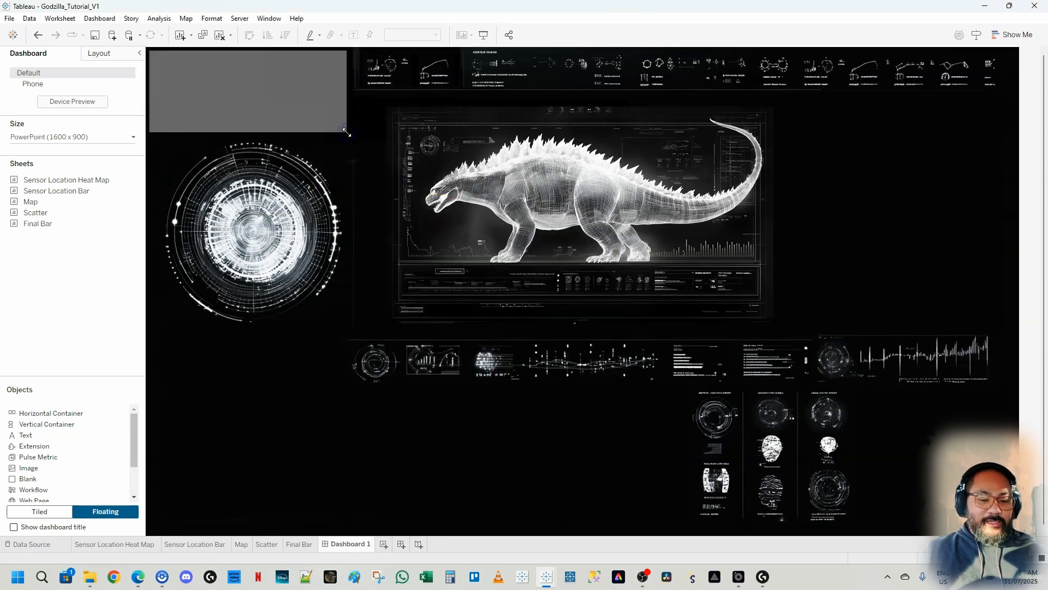
{"action": "left_click", "coordinate": [365, 161]}
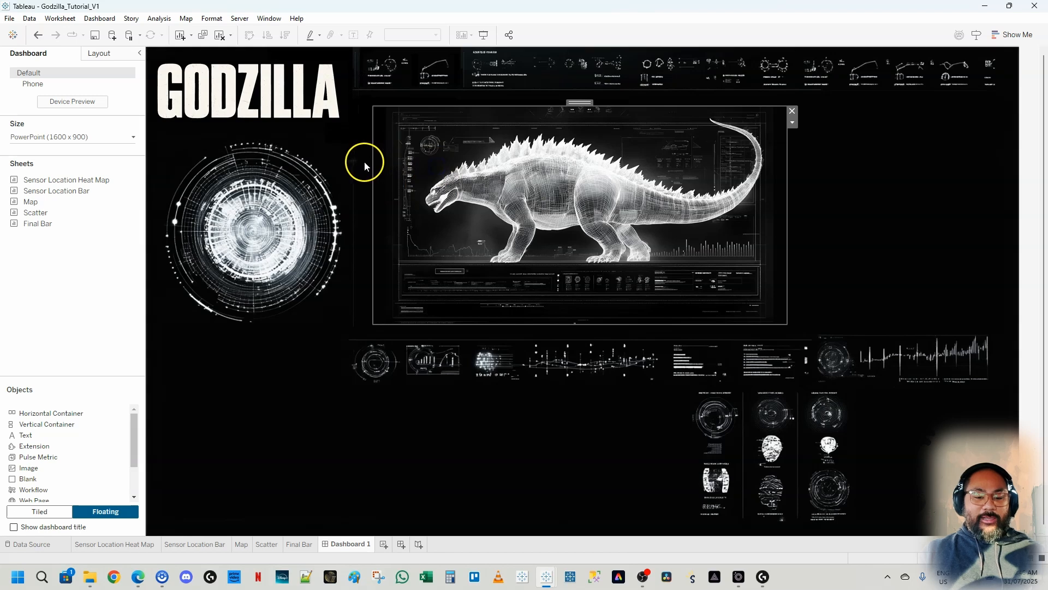
Adjust both side edges of the wireframe image so it sits closer to the circular graphic.
{"action": "left_click_drag", "start_coordinate": [371, 163], "coordinate": [359, 164]}
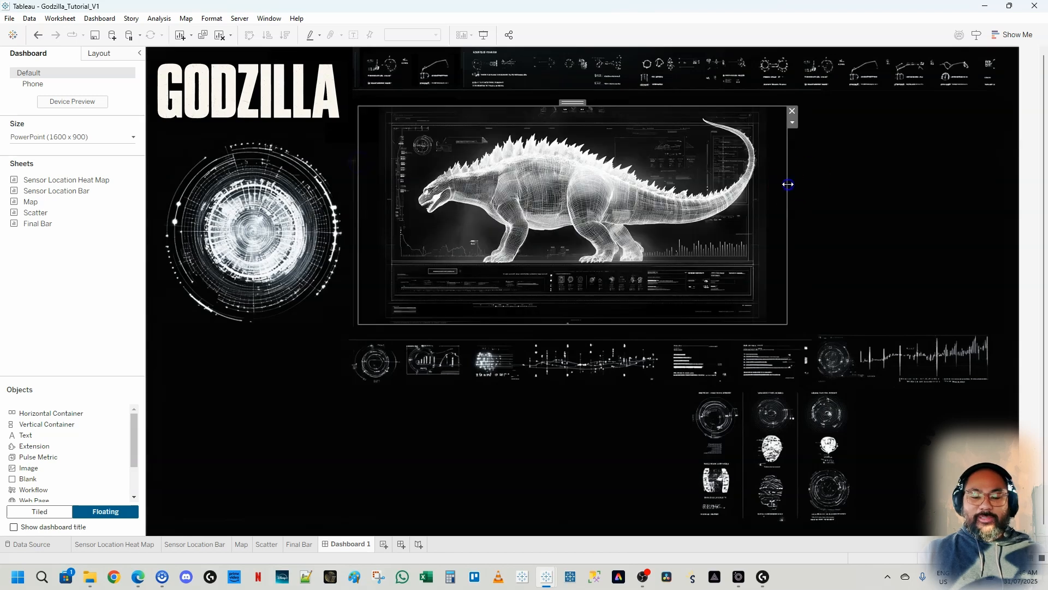
{"action": "left_click_drag", "start_coordinate": [788, 184], "coordinate": [767, 183]}
{"action": "left_click", "coordinate": [459, 515]}
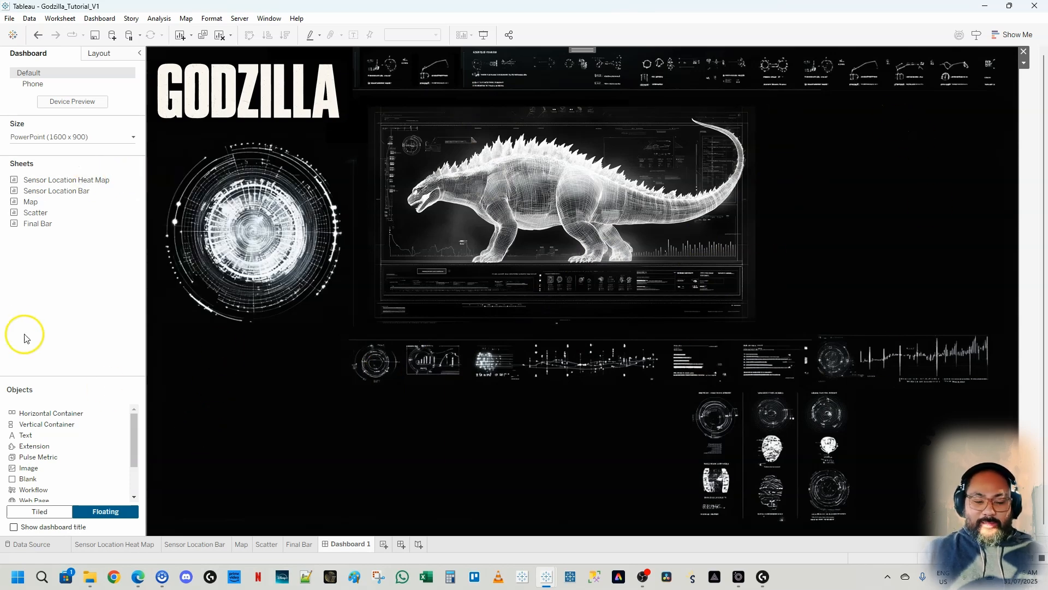
Place the Sensor Location Heat Map sheet as a floating object below the circular graphic, reduce its size, and remove its color legend.
{"action": "mouse_move", "coordinate": [60, 181]}
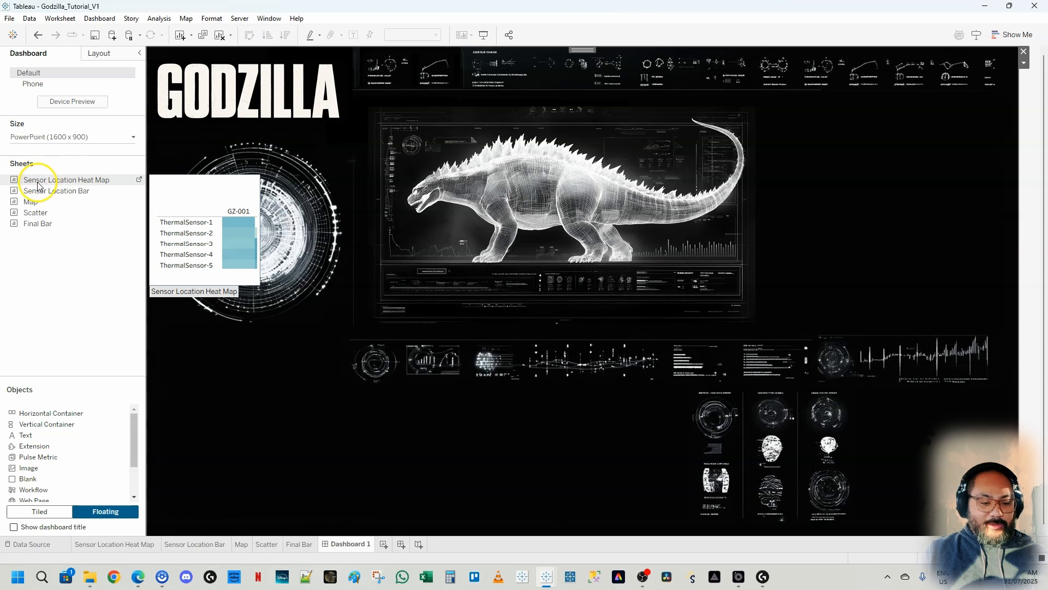
{"action": "left_click_drag", "start_coordinate": [43, 180], "coordinate": [152, 372]}
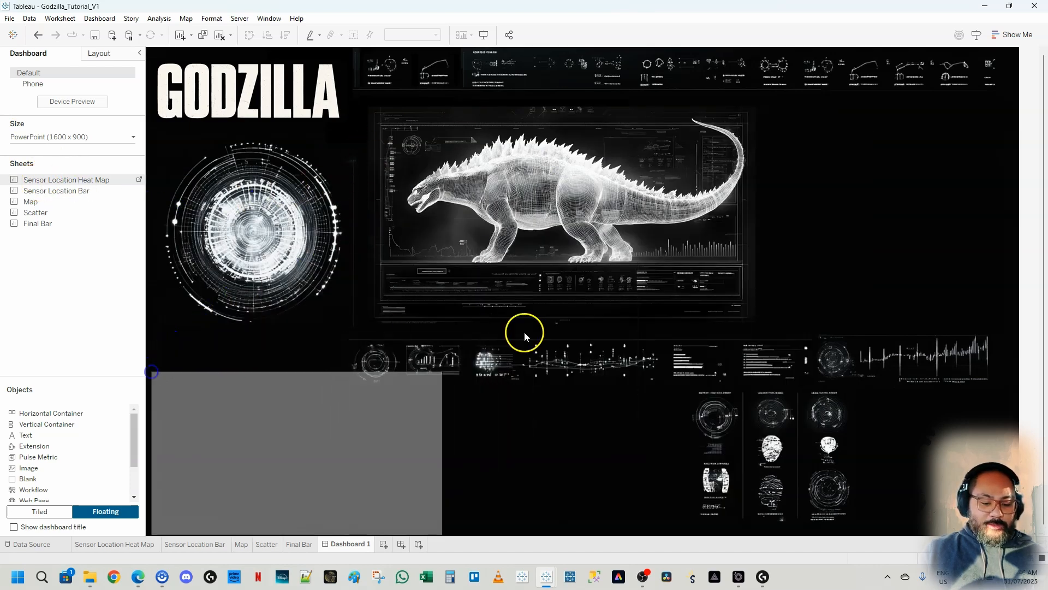
{"action": "left_click_drag", "start_coordinate": [442, 372], "coordinate": [418, 391]}
{"action": "left_click", "coordinate": [488, 388]}
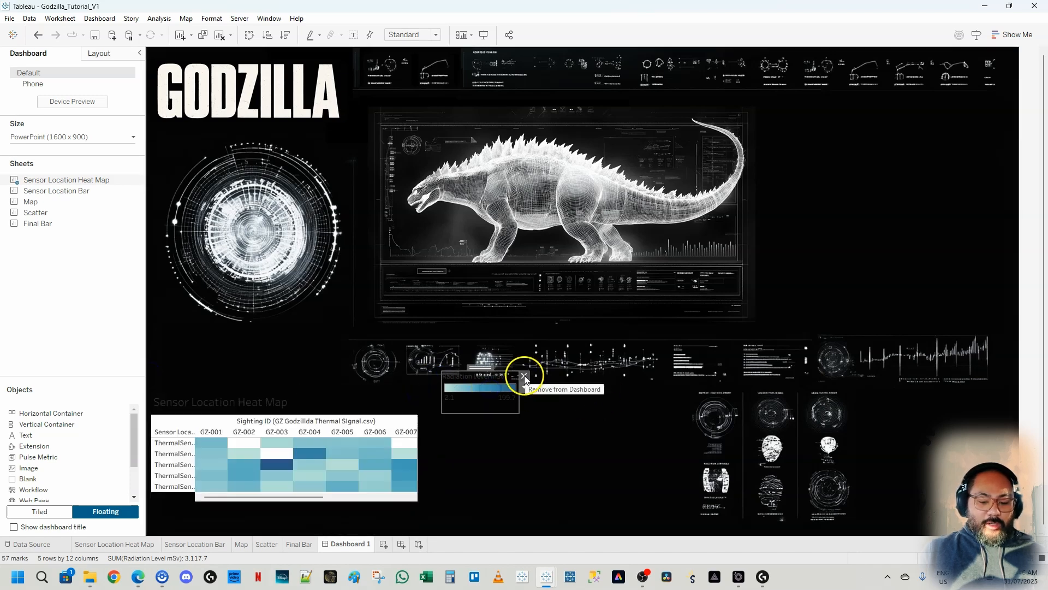
{"action": "left_click", "coordinate": [524, 376]}
{"action": "left_click", "coordinate": [249, 519]}
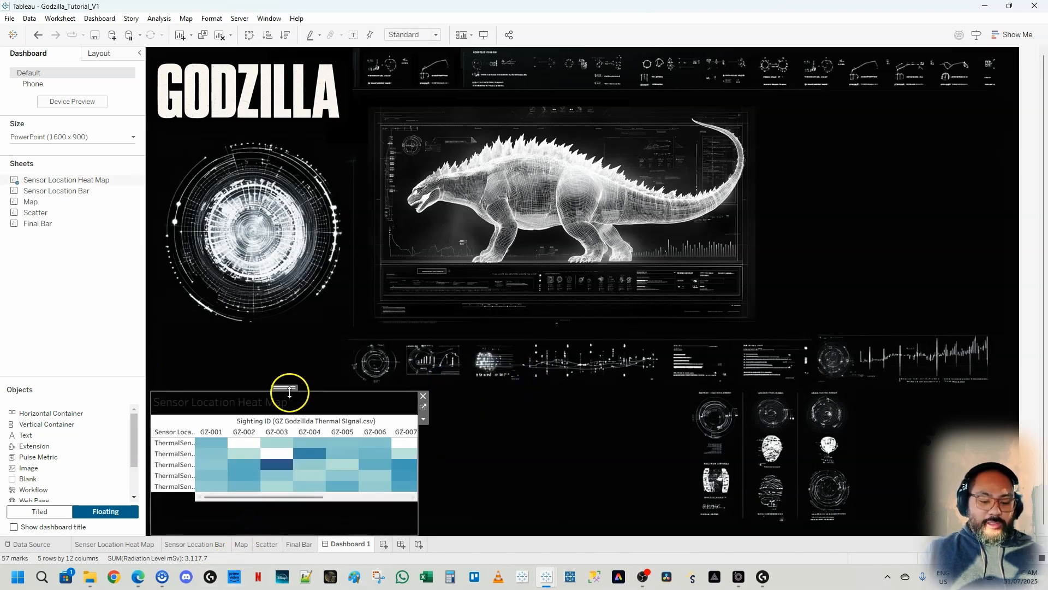
Float the Sensor Location Bar sheet beside the heat map and shrink it to end before the columns of small graphics.
{"action": "mouse_move", "coordinate": [70, 195]}
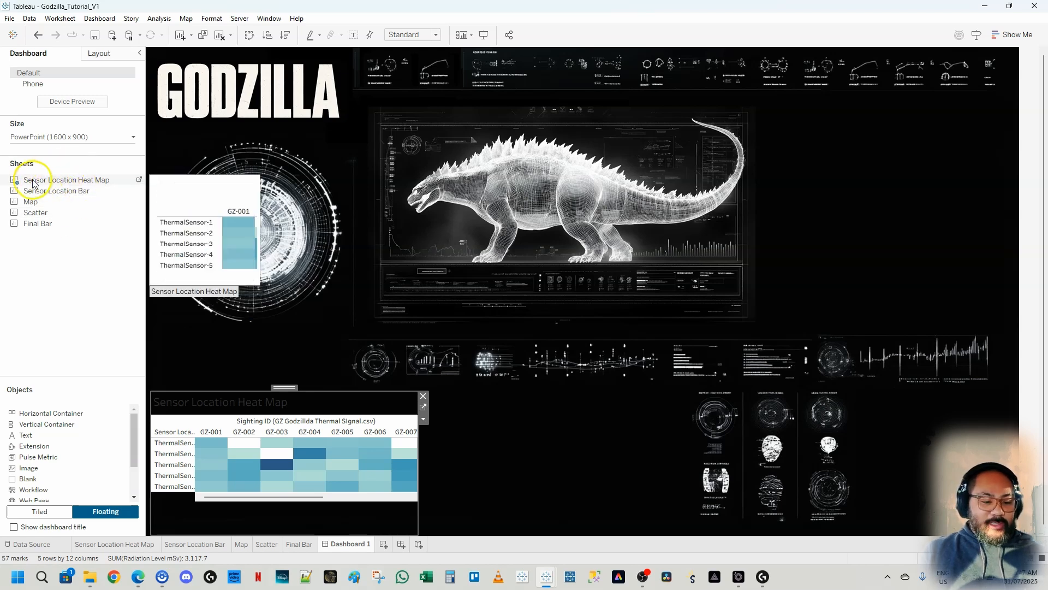
{"action": "left_click_drag", "start_coordinate": [49, 191], "coordinate": [436, 355]}
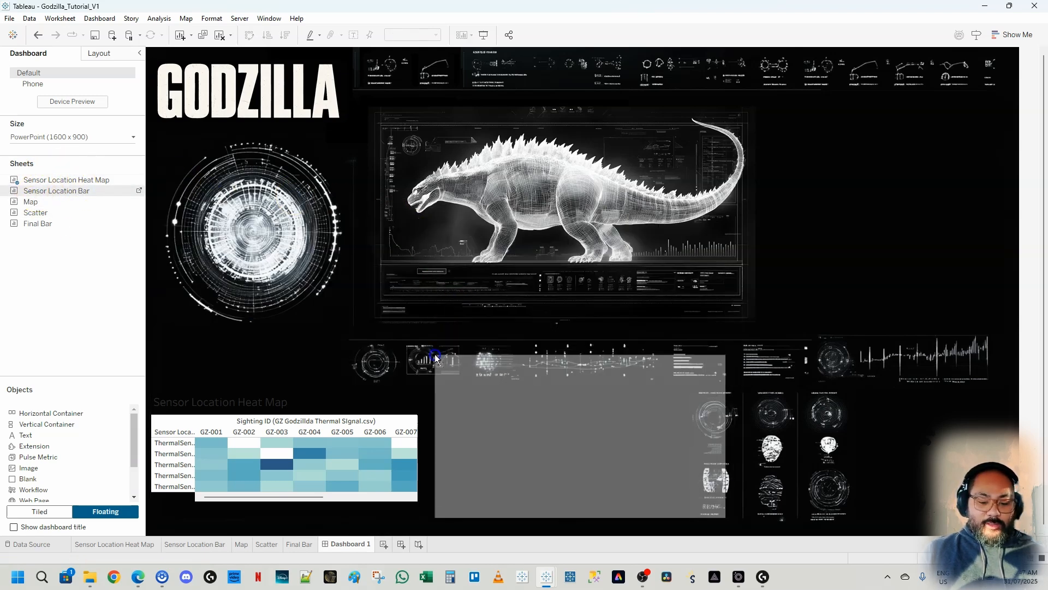
{"action": "left_click_drag", "start_coordinate": [728, 357], "coordinate": [681, 394]}
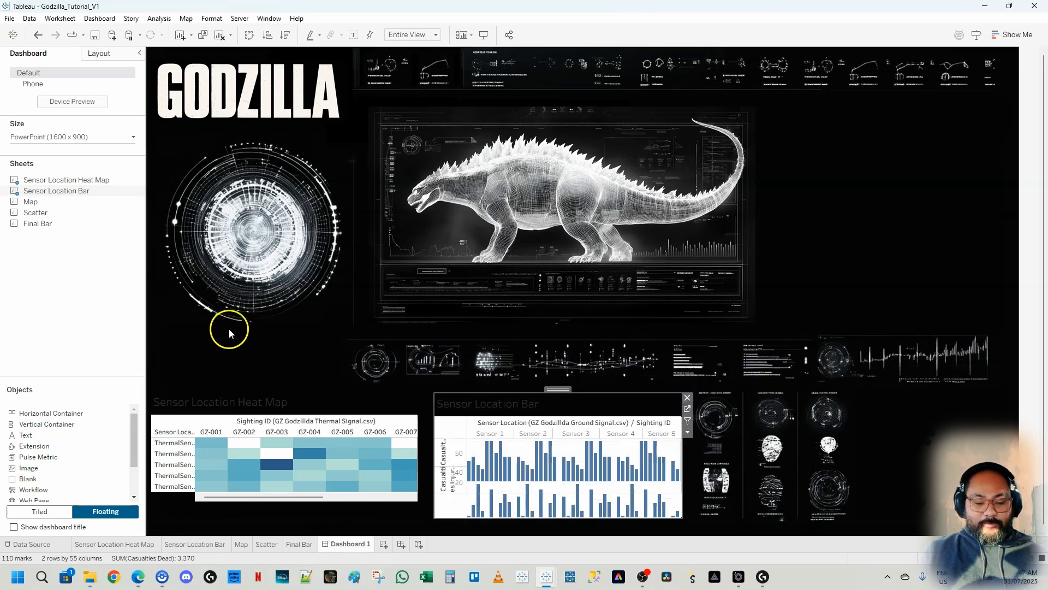
Float the Map sheet in the lower-right corner of the dashboard, beside the small graphics, and remove its size legend.
{"action": "left_click_drag", "start_coordinate": [34, 204], "coordinate": [792, 399]}
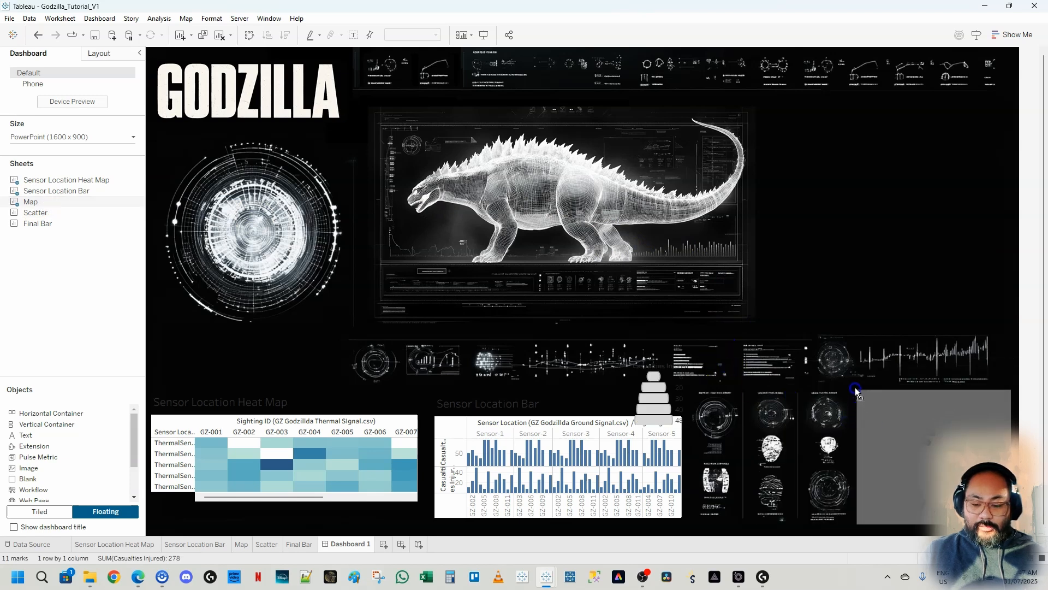
{"action": "left_click", "coordinate": [652, 371]}
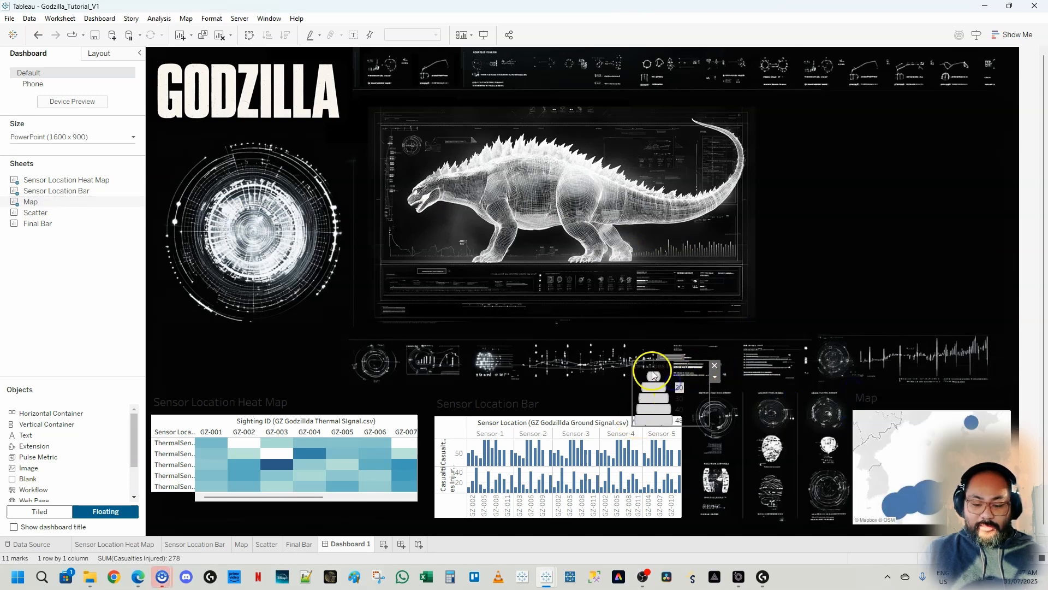
{"action": "left_click", "coordinate": [715, 366]}
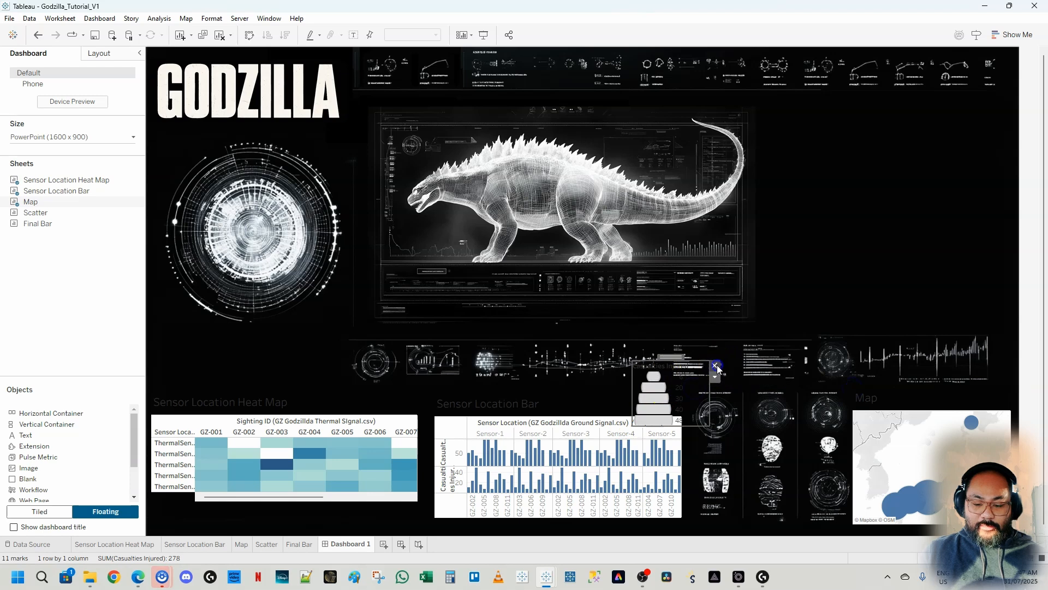
{"action": "left_click", "coordinate": [379, 306]}
Float the Scatter sheet beside the wireframe image and the Final Bar sheet directly above it, sized to fit the free column.
{"action": "left_click_drag", "start_coordinate": [35, 212], "coordinate": [769, 218]}
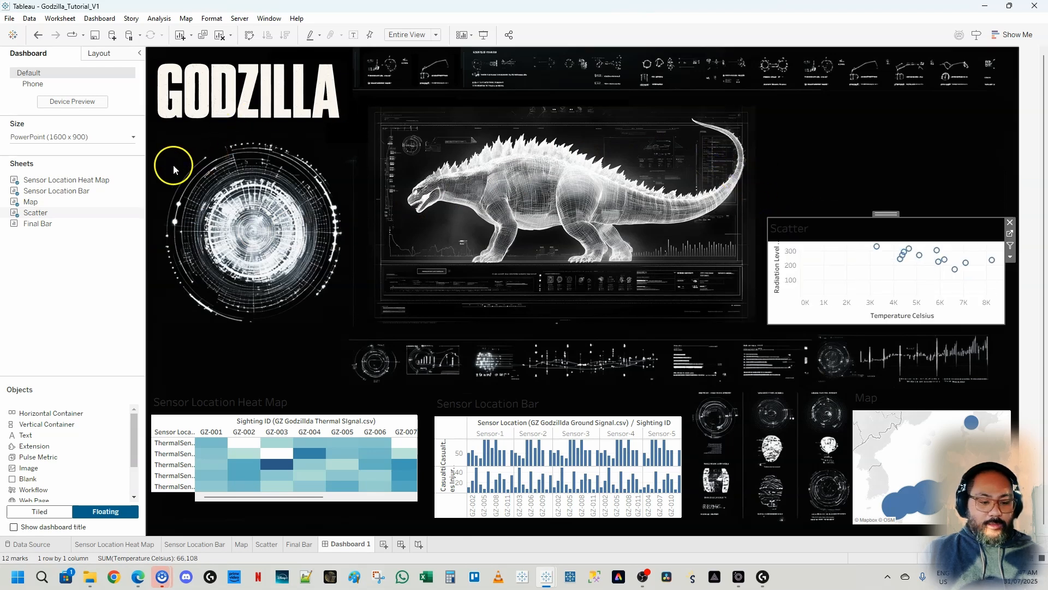
{"action": "left_click_drag", "start_coordinate": [38, 224], "coordinate": [706, 125]}
{"action": "left_click_drag", "start_coordinate": [706, 247], "coordinate": [765, 221]}
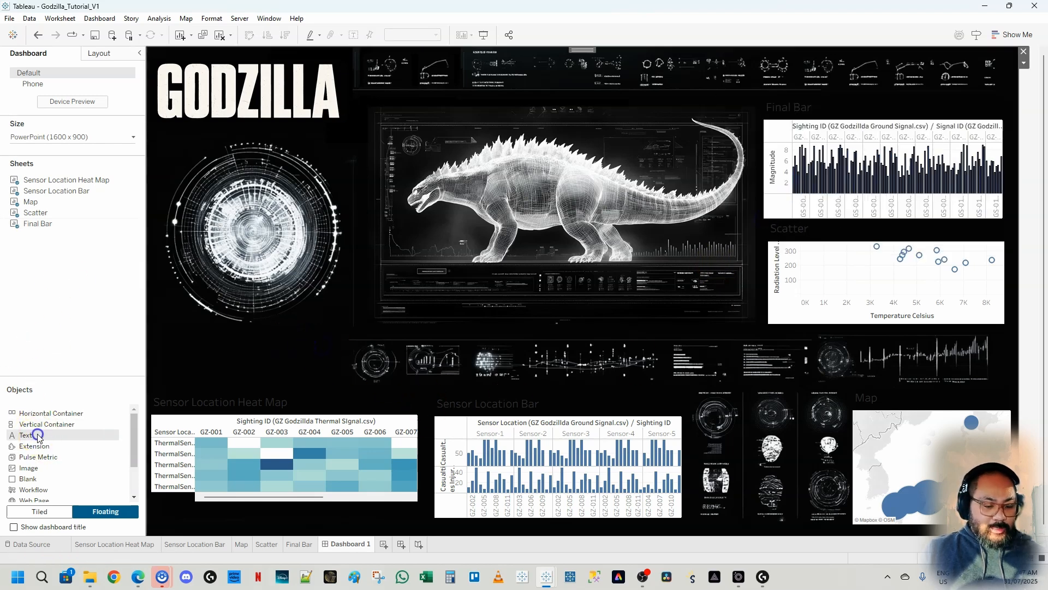
Add a floating text object with filler text over the circular graphic.
{"action": "left_click_drag", "start_coordinate": [39, 436], "coordinate": [161, 224]}
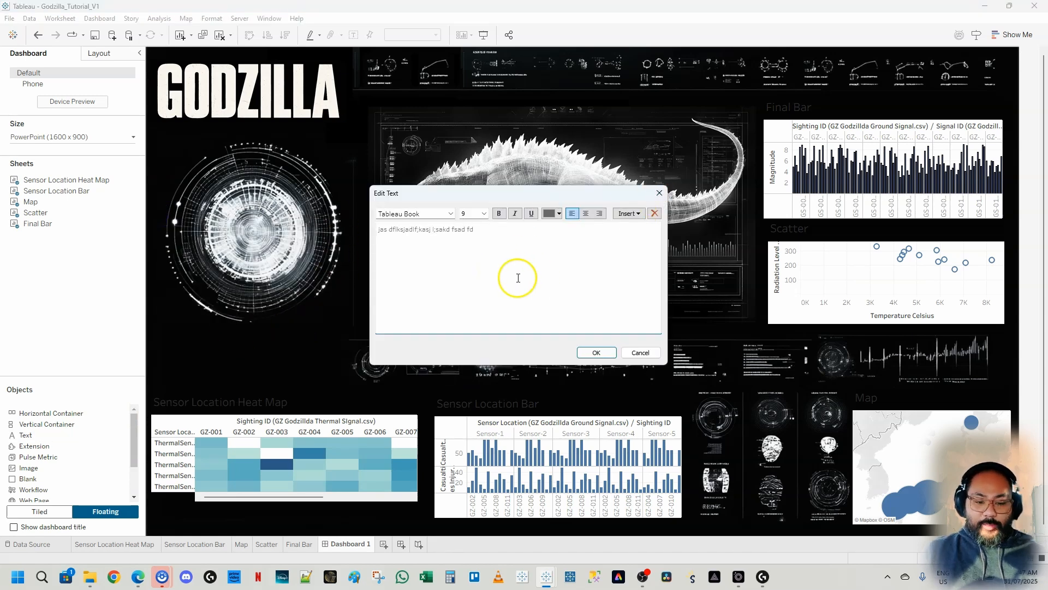
{"action": "left_click", "coordinate": [601, 352]}
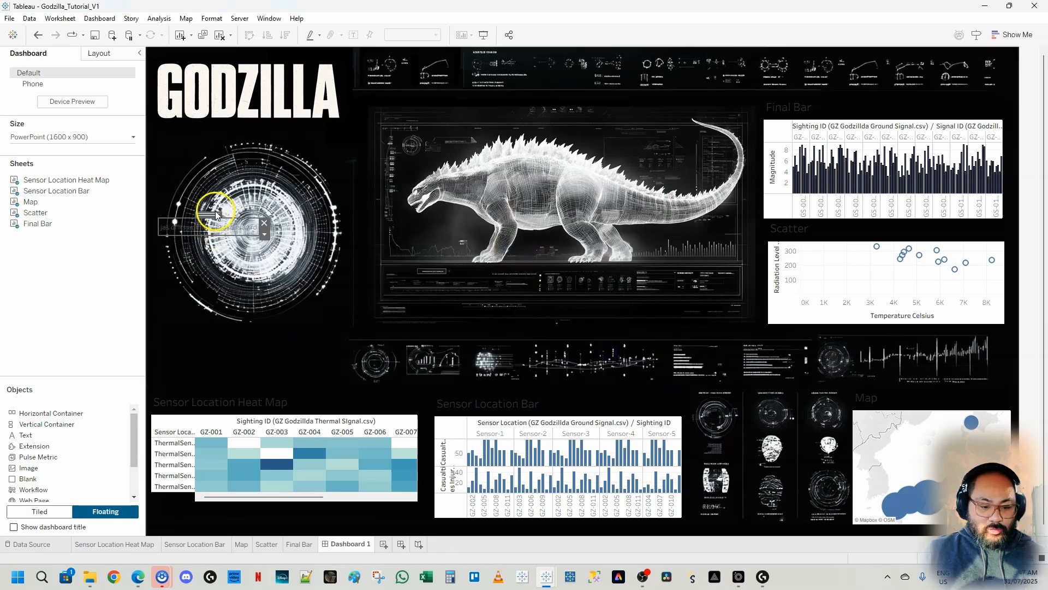
{"action": "left_click_drag", "start_coordinate": [211, 213], "coordinate": [233, 247]}
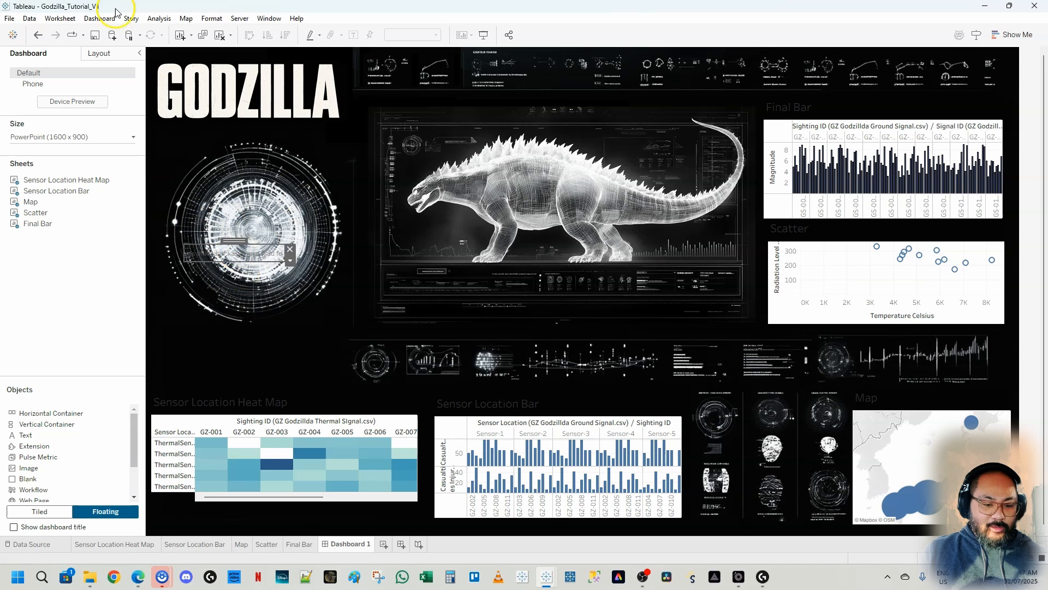
Show the layout settings with the full item hierarchy, and move and enlarge the filler text object into the gap above the heat map.
{"action": "left_click", "coordinate": [94, 54]}
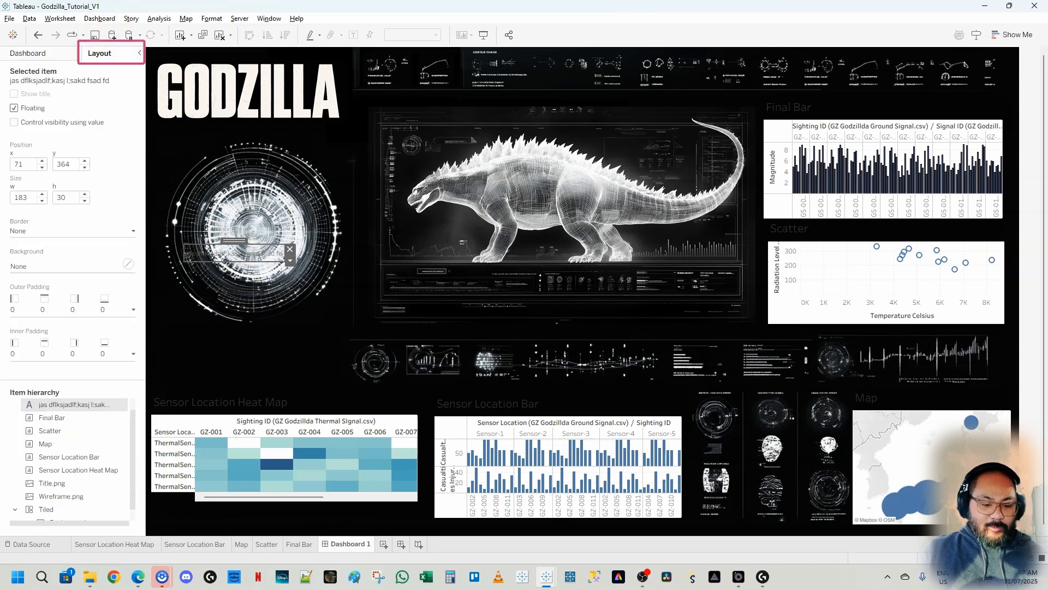
{"action": "left_click_drag", "start_coordinate": [57, 379], "coordinate": [69, 208]}
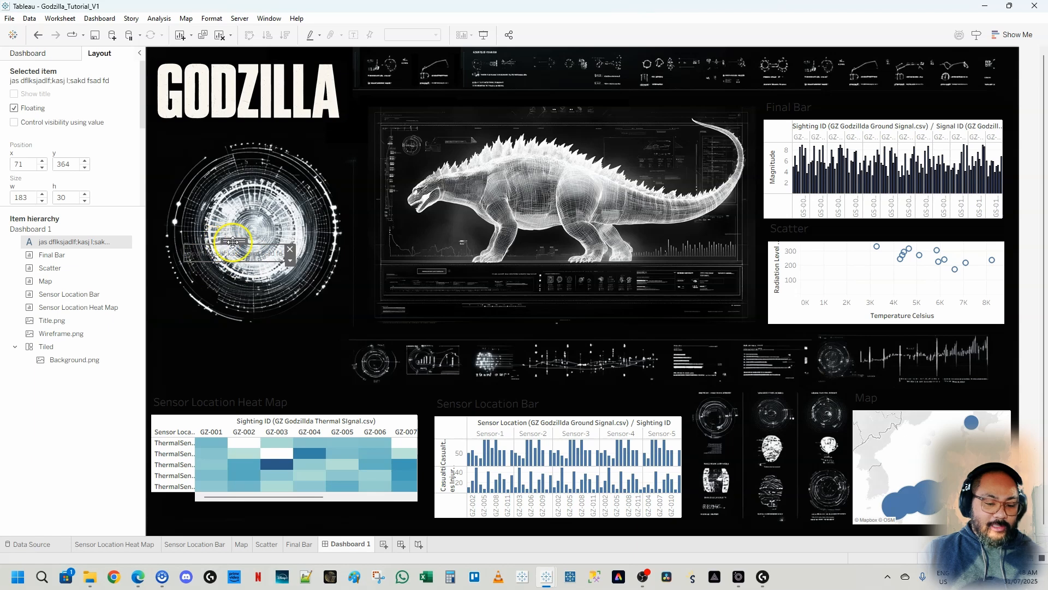
{"action": "left_click_drag", "start_coordinate": [233, 242], "coordinate": [324, 392]}
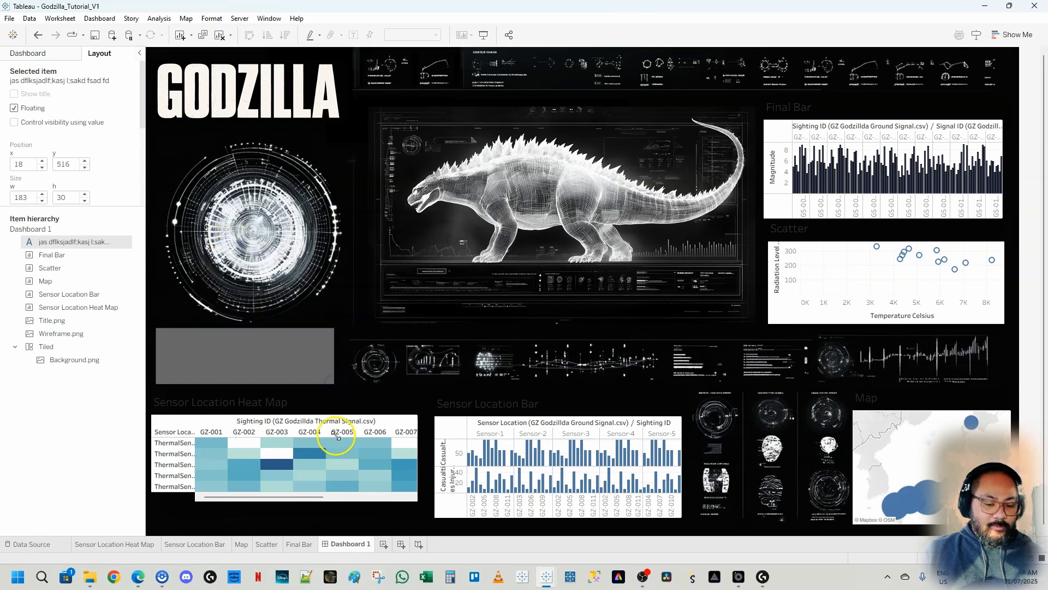
{"action": "left_click", "coordinate": [340, 296]}
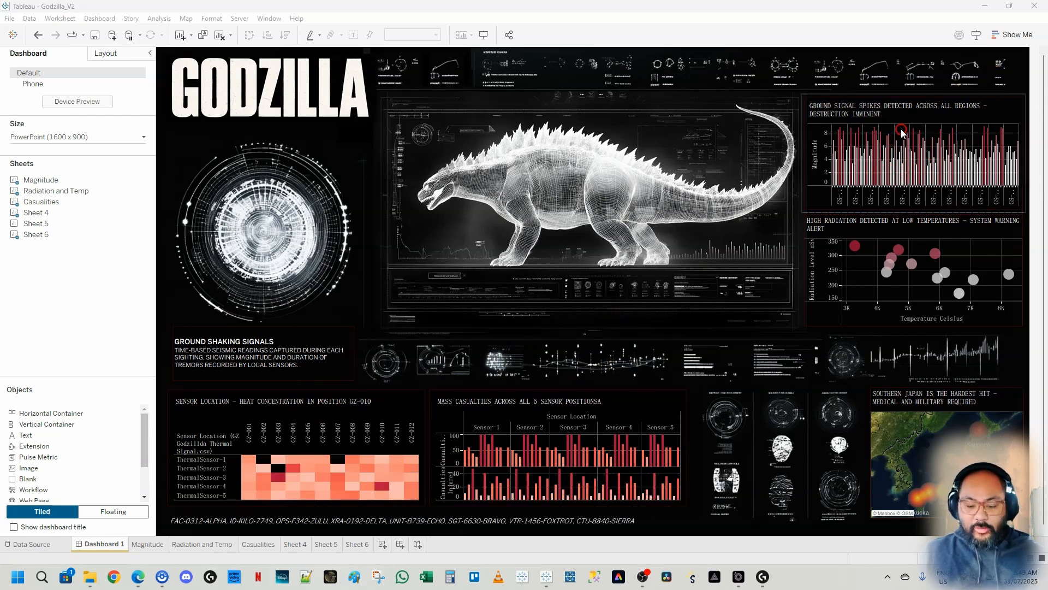
In the finished Godzilla_V2 workbook, examine the source worksheets behind the dashboard's magnitude bar chart and sensor heat map.
{"action": "left_click", "coordinate": [805, 110]}
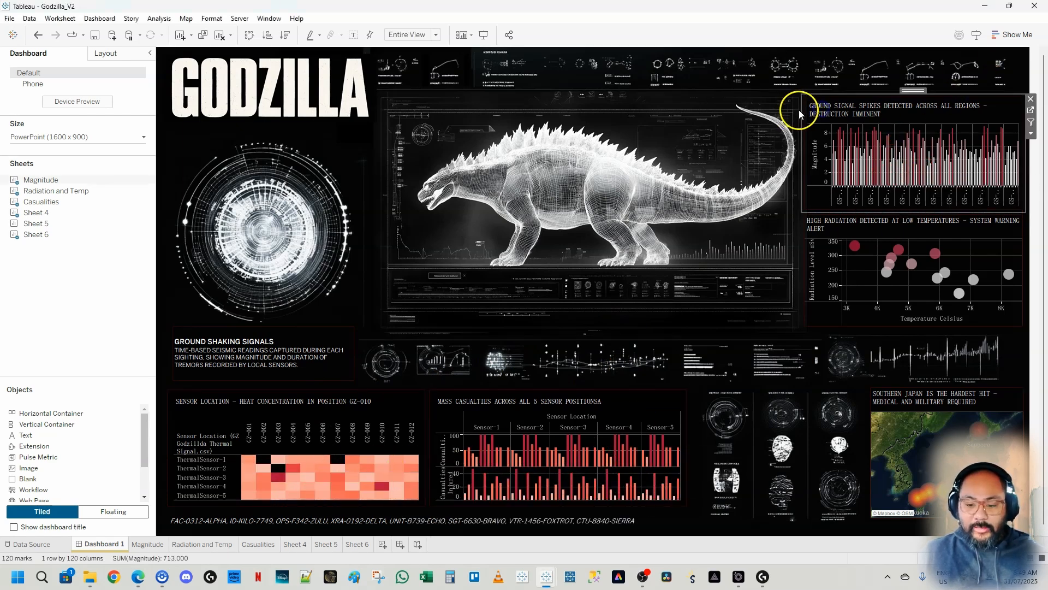
{"action": "left_click", "coordinate": [1031, 111]}
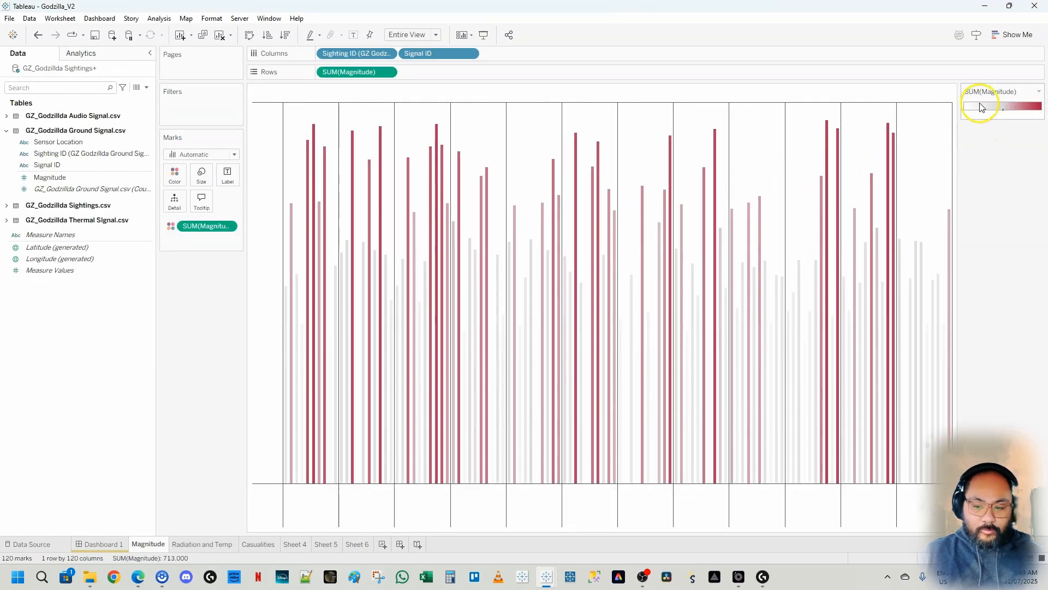
{"action": "left_click", "coordinate": [115, 545]}
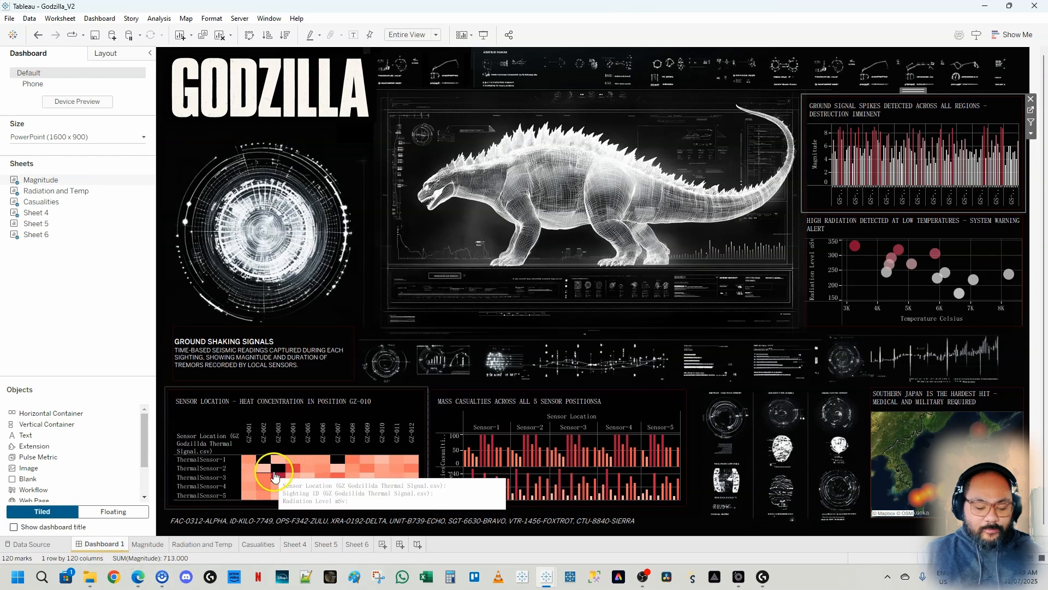
{"action": "left_click", "coordinate": [404, 404]}
{"action": "left_click", "coordinate": [432, 404]}
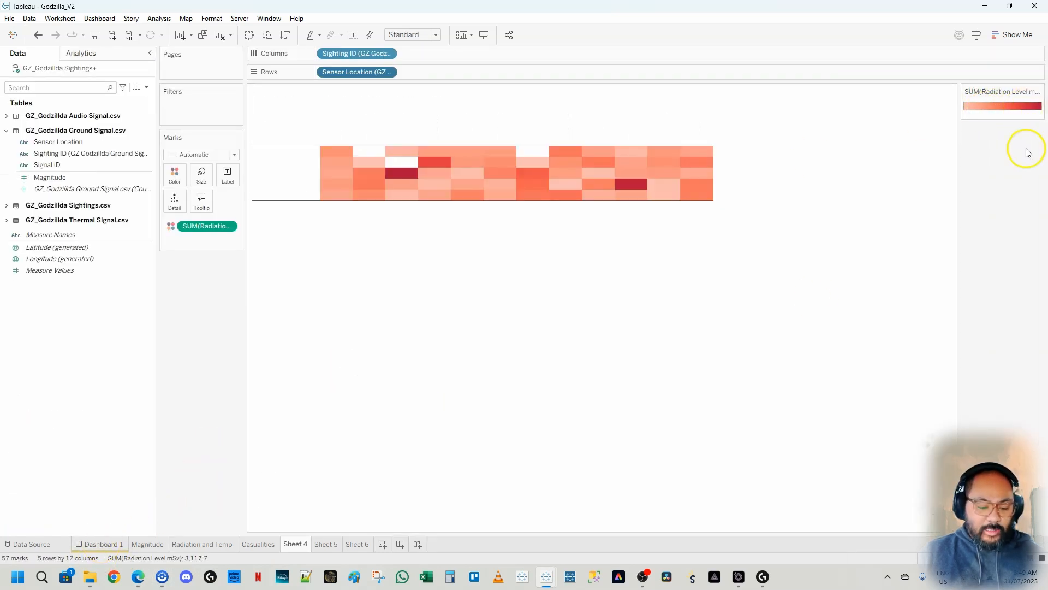
{"action": "left_click", "coordinate": [109, 544]}
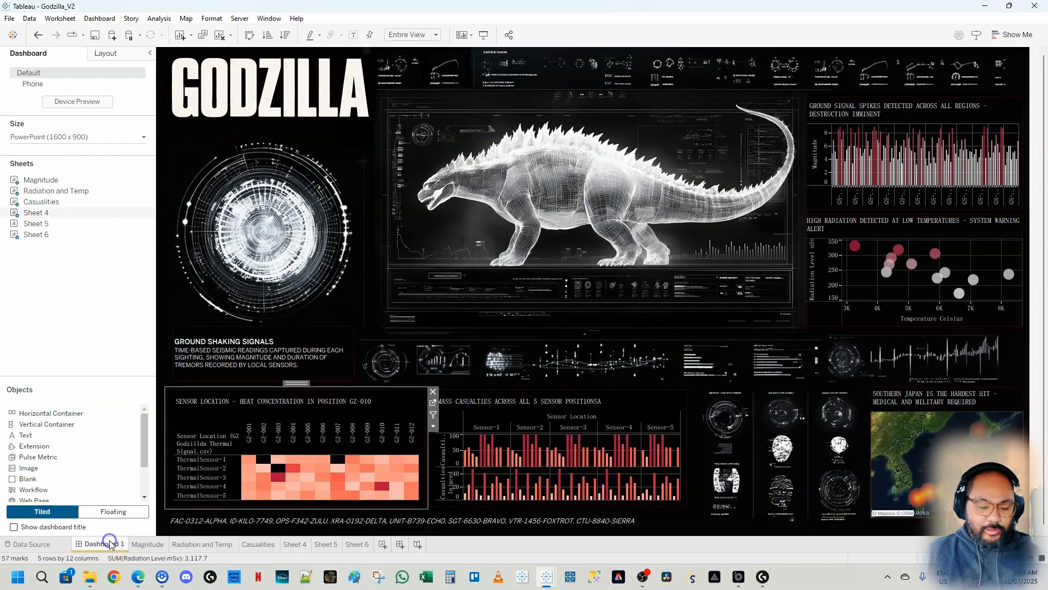
{"action": "left_click", "coordinate": [695, 388]}
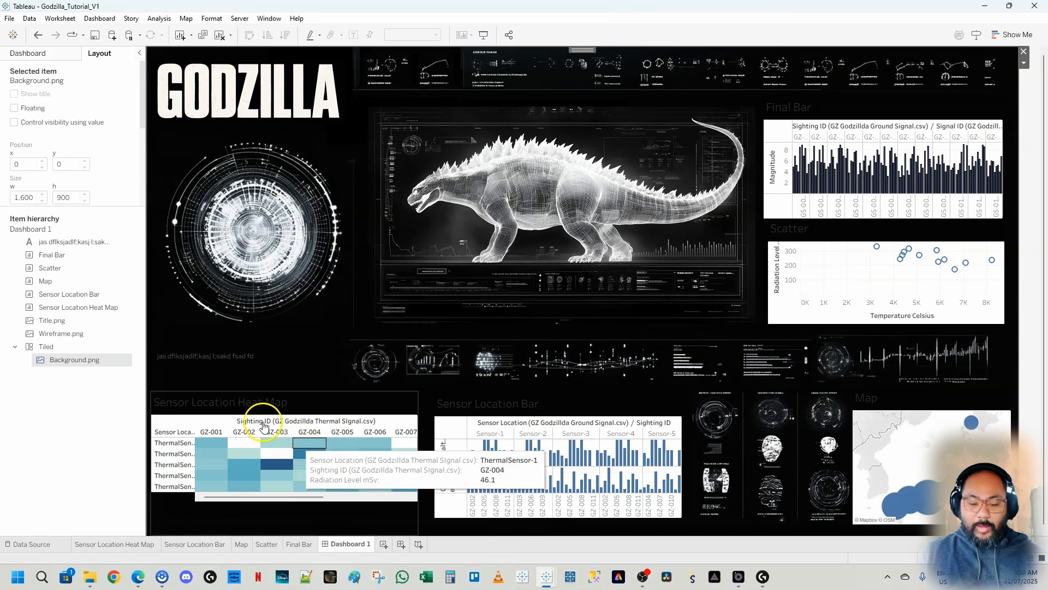
Reposition and shorten the floating Sensor Location Heat Map slightly, and set its worksheet shading to None.
{"action": "left_click", "coordinate": [220, 398]}
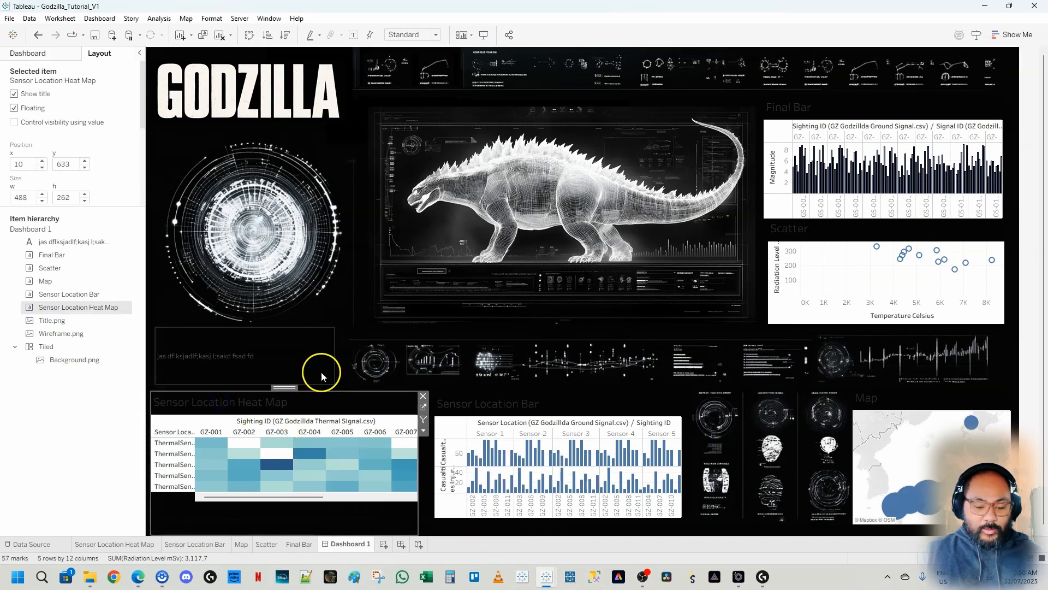
{"action": "left_click_drag", "start_coordinate": [341, 390], "coordinate": [281, 384]}
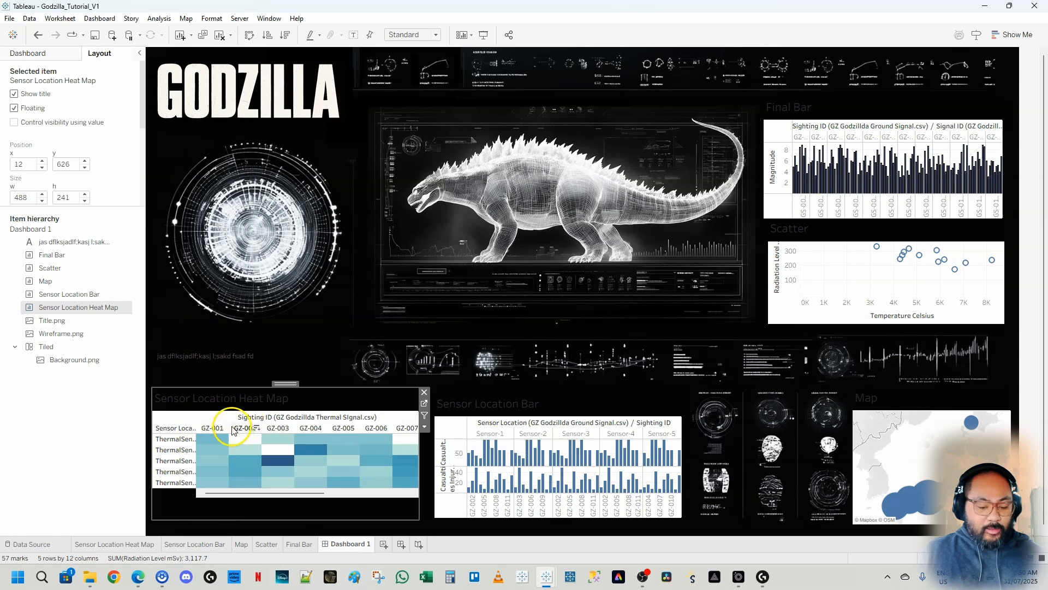
{"action": "right_click", "coordinate": [191, 417]}
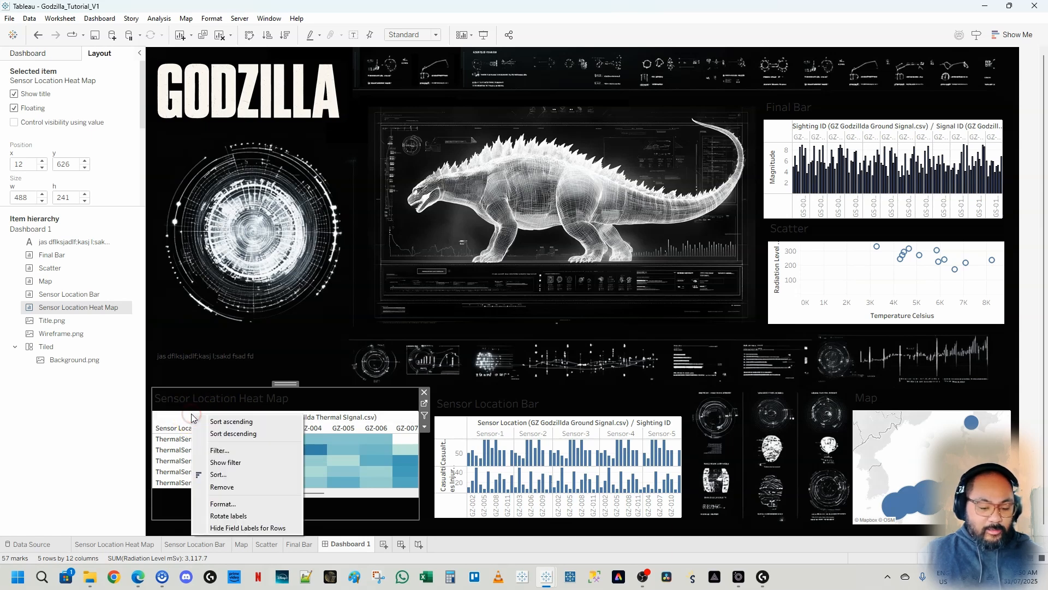
{"action": "left_click", "coordinate": [233, 503]}
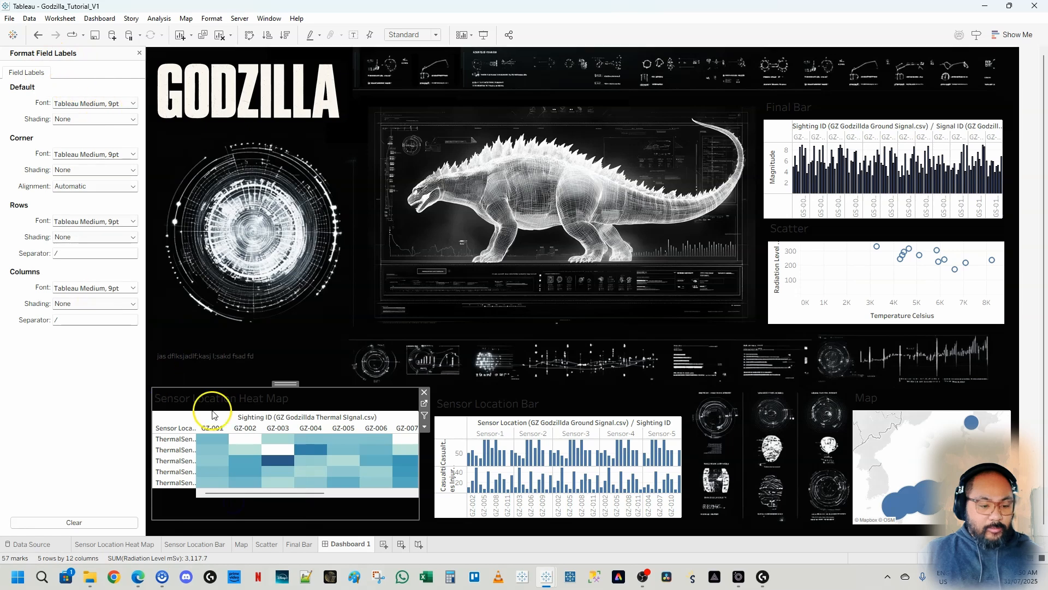
{"action": "right_click", "coordinate": [242, 450]}
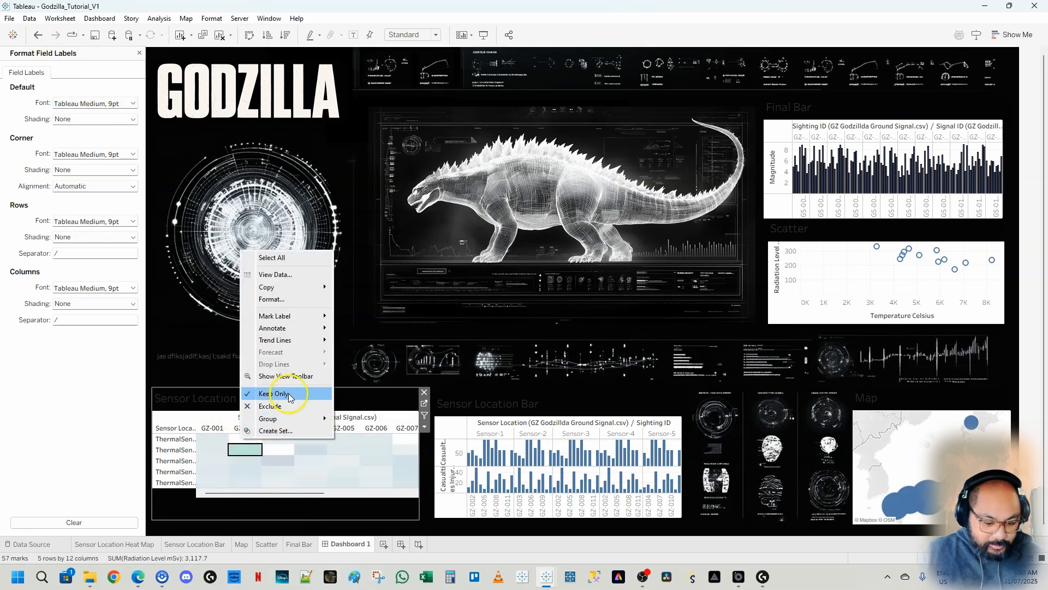
{"action": "left_click", "coordinate": [273, 299]}
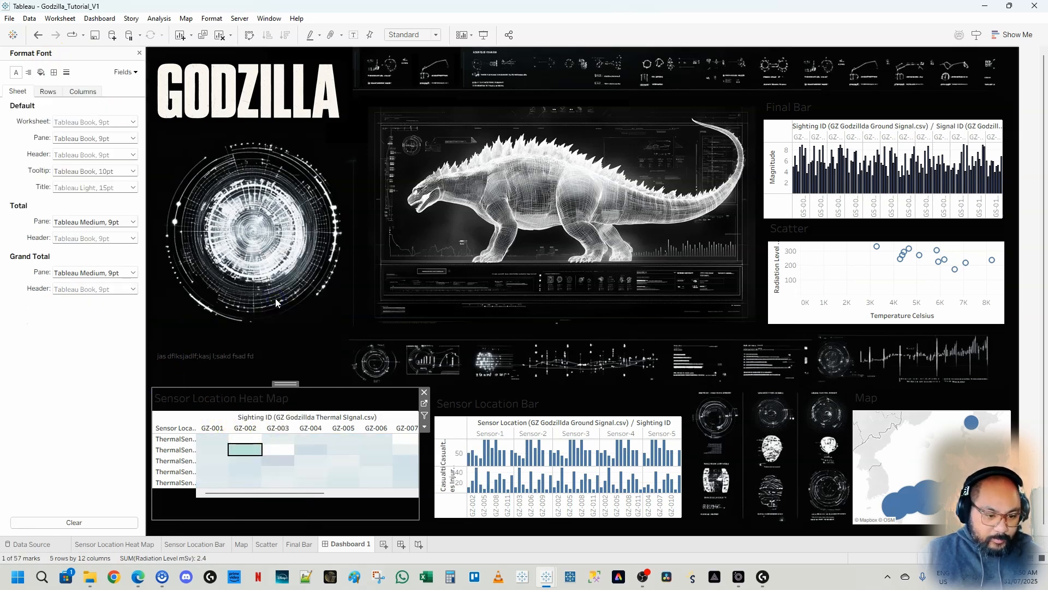
{"action": "left_click", "coordinate": [41, 74]}
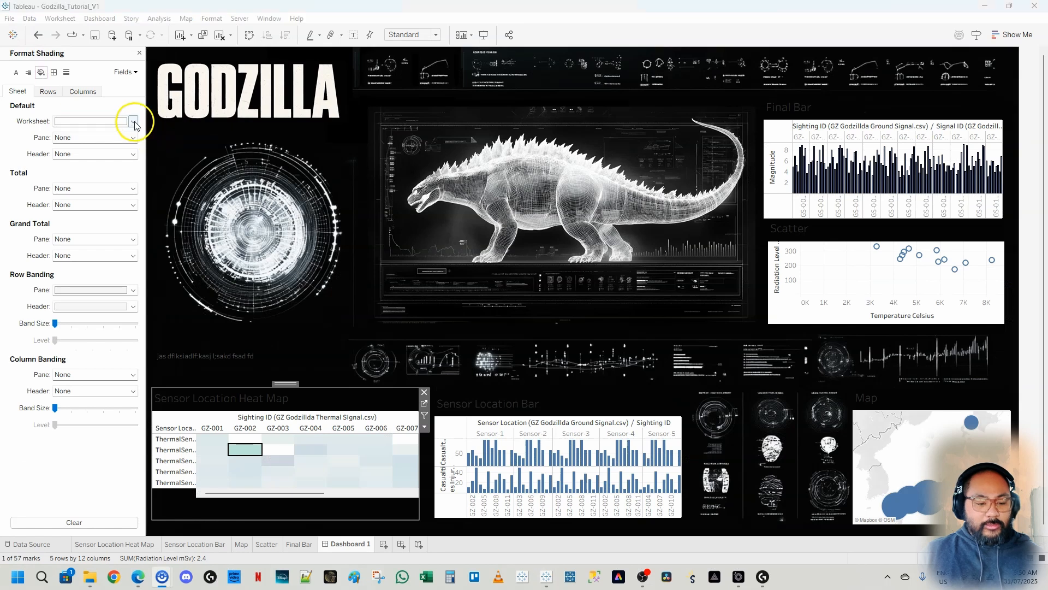
{"action": "left_click", "coordinate": [135, 124]}
{"action": "left_click", "coordinate": [118, 136]}
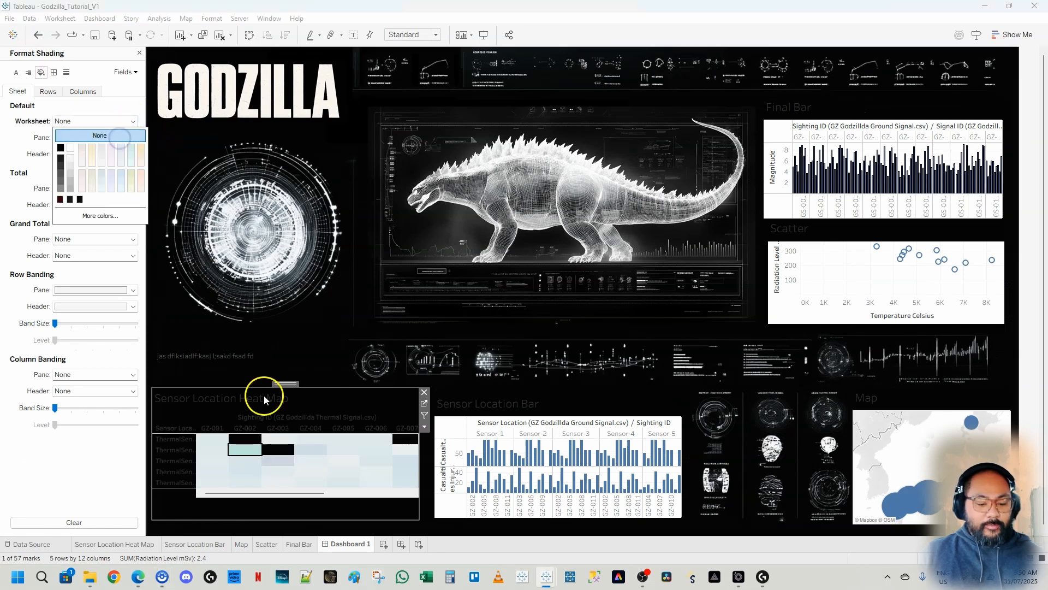
{"action": "left_click", "coordinate": [249, 452]}
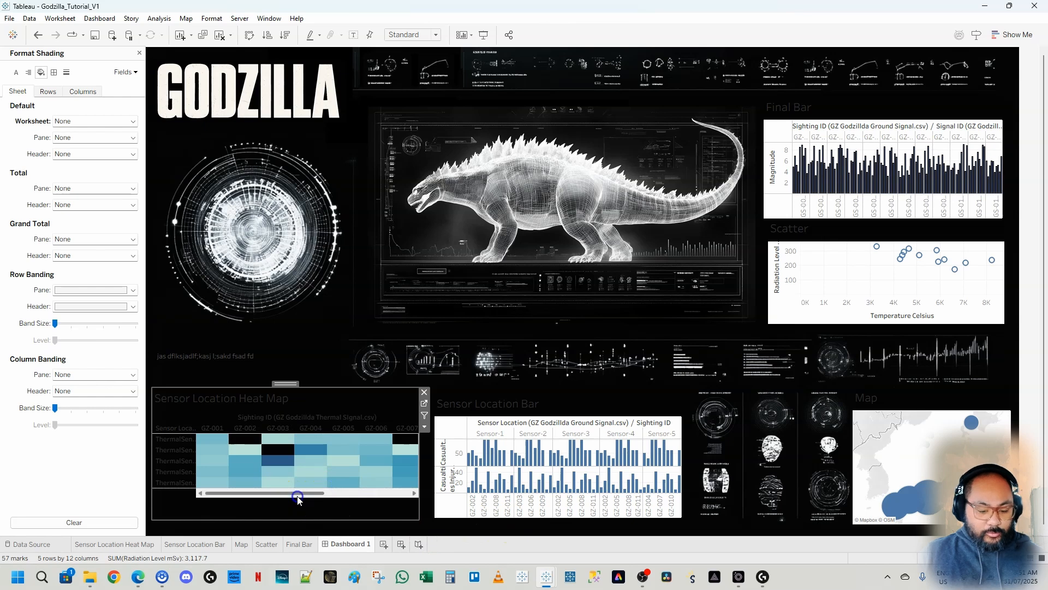
Set the Sensor Location Heat Map's fit to Entire View so all its columns fill the floating frame.
{"action": "left_click_drag", "start_coordinate": [292, 495], "coordinate": [253, 492]}
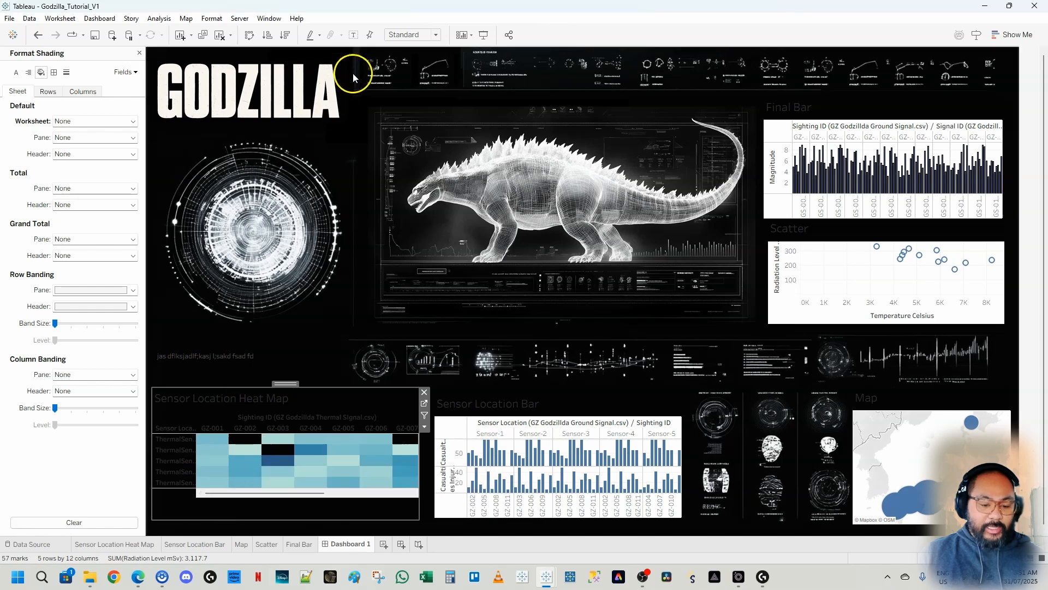
{"action": "left_click", "coordinate": [405, 34]}
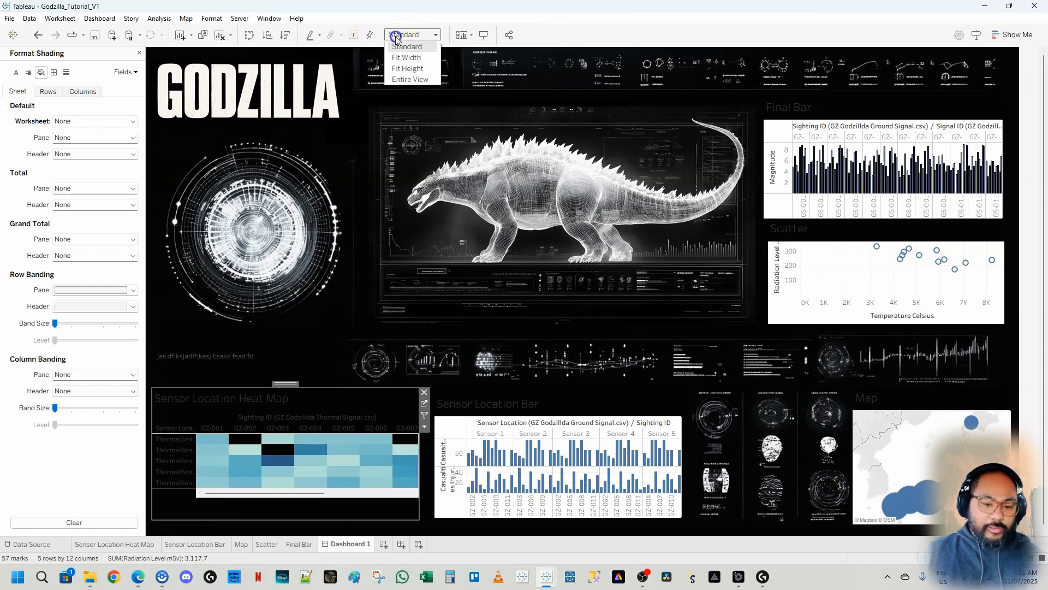
{"action": "left_click", "coordinate": [408, 80]}
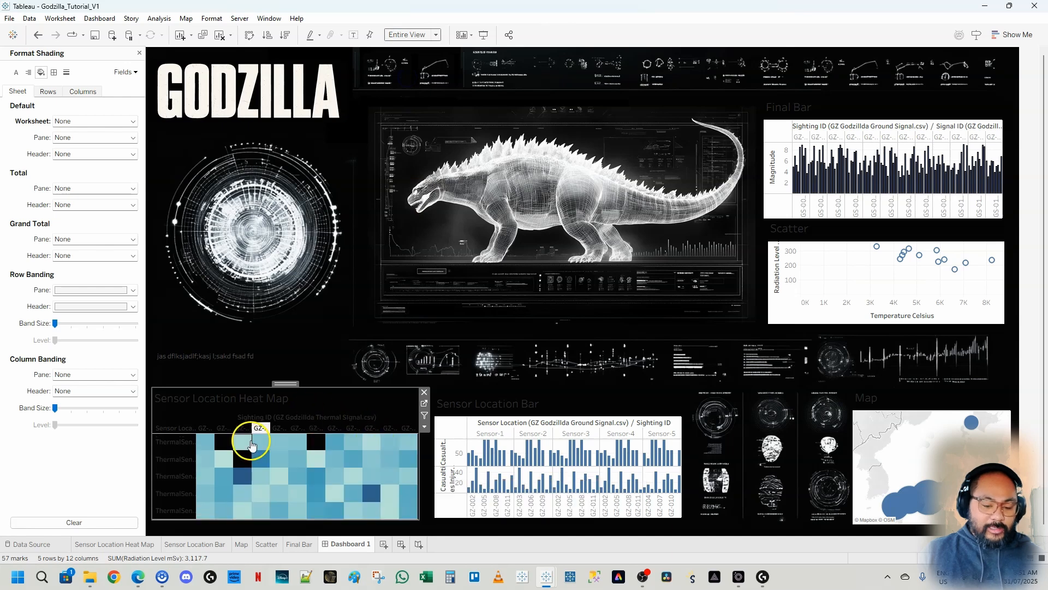
{"action": "left_click", "coordinate": [312, 447]}
{"action": "left_click", "coordinate": [312, 447]}
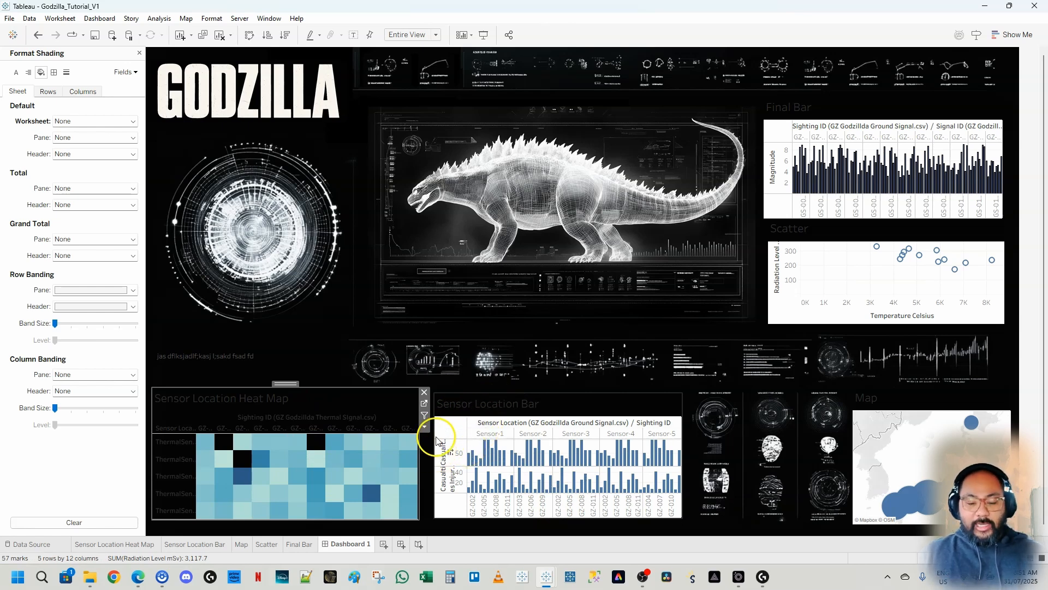
Remove the white background of the Sensor Location Bar chart by setting its worksheet shading to None.
{"action": "right_click", "coordinate": [452, 426]}
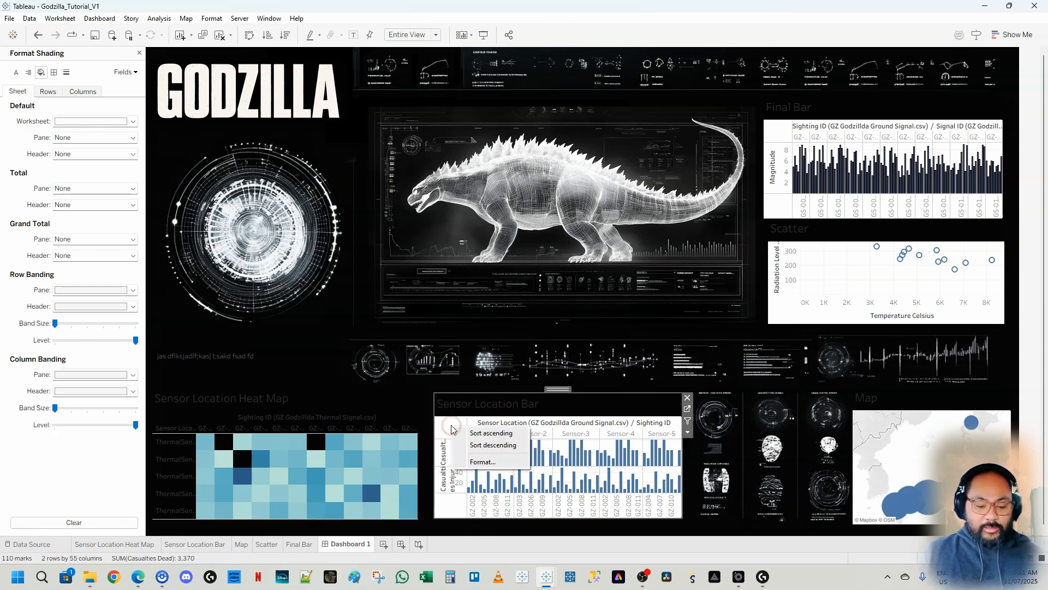
{"action": "left_click", "coordinate": [482, 462]}
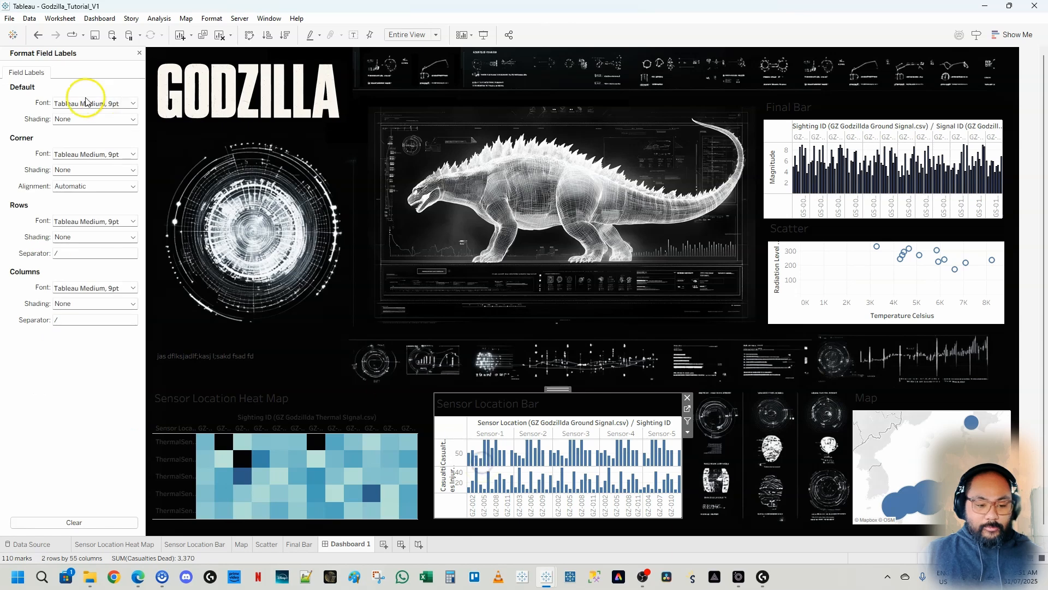
{"action": "left_click", "coordinate": [141, 52]}
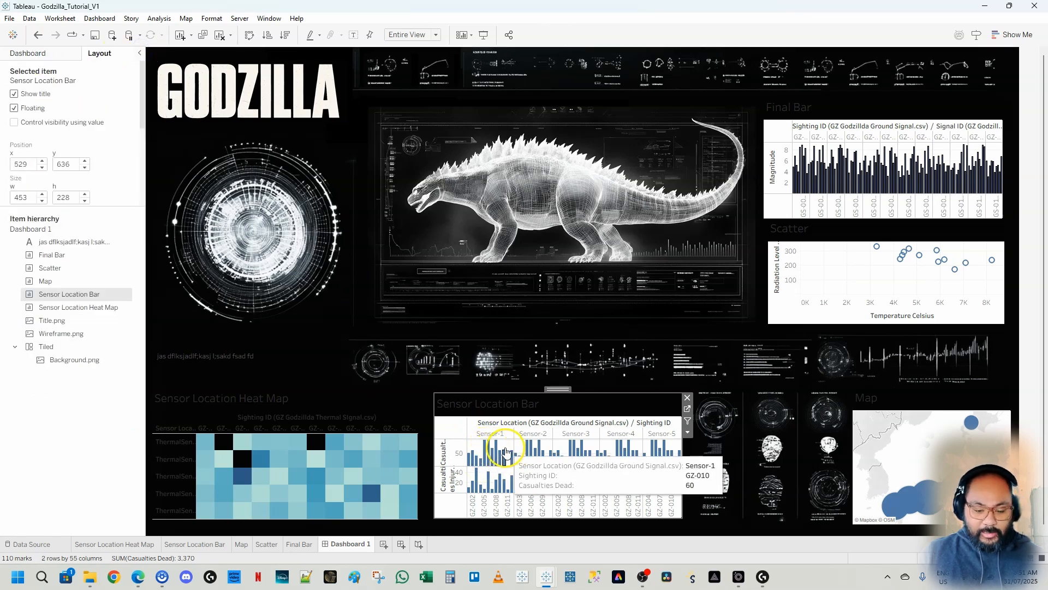
{"action": "right_click", "coordinate": [513, 446]}
{"action": "left_click", "coordinate": [537, 490]}
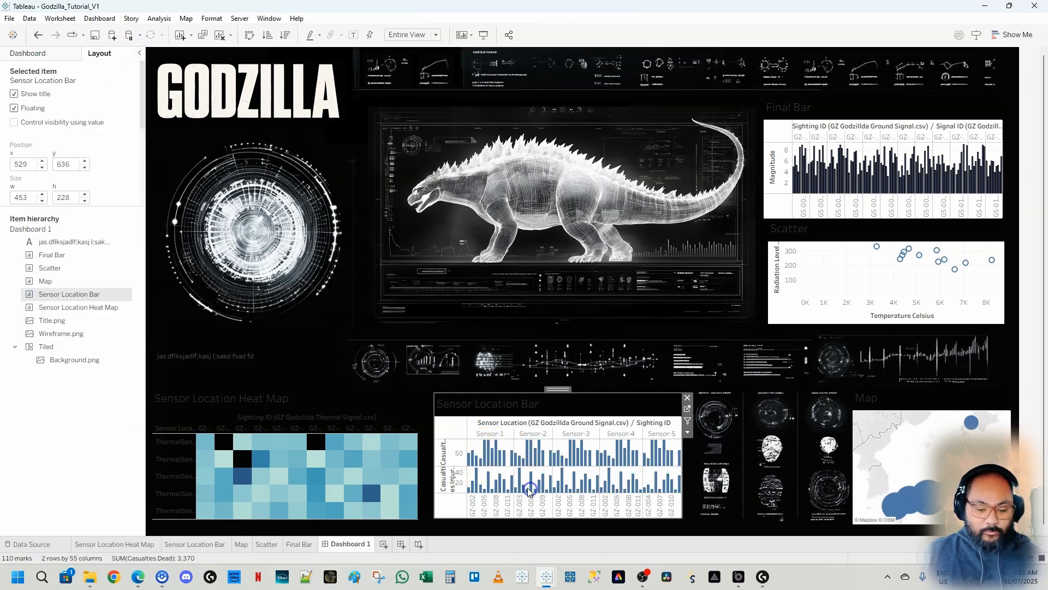
{"action": "left_click", "coordinate": [41, 73]}
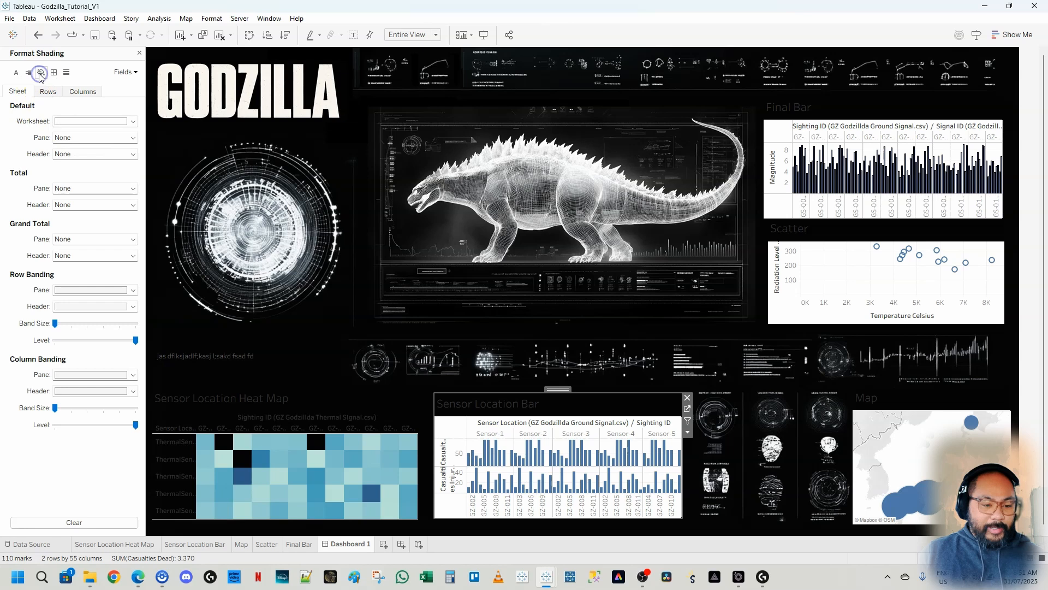
{"action": "left_click", "coordinate": [102, 120]}
{"action": "left_click", "coordinate": [100, 136]}
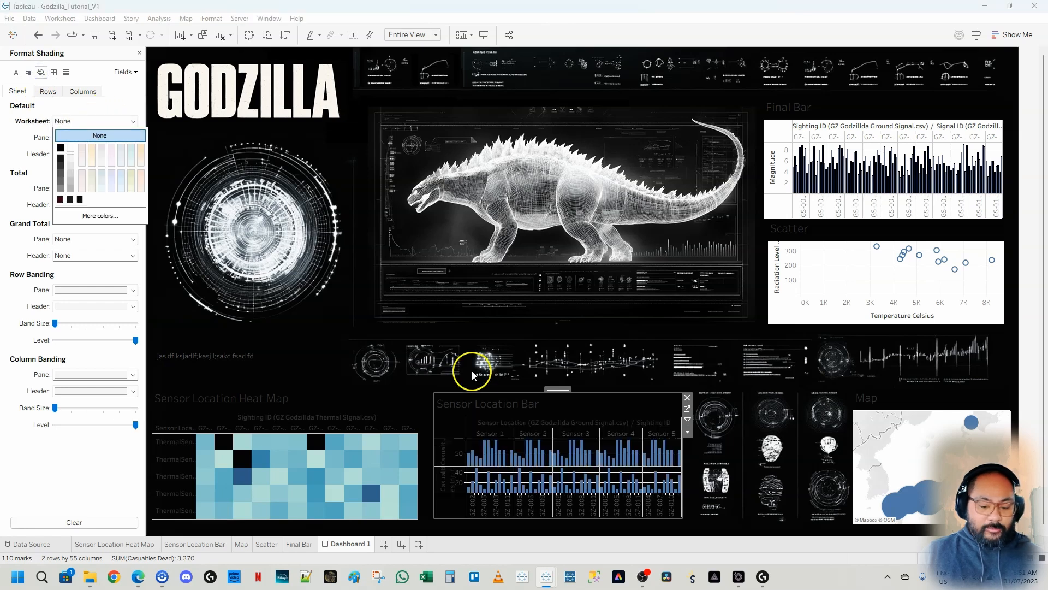
Bring up the Map sheet's shading format and its worksheet shading choices, with None as the setting.
{"action": "right_click", "coordinate": [923, 446]}
{"action": "left_click", "coordinate": [954, 334]}
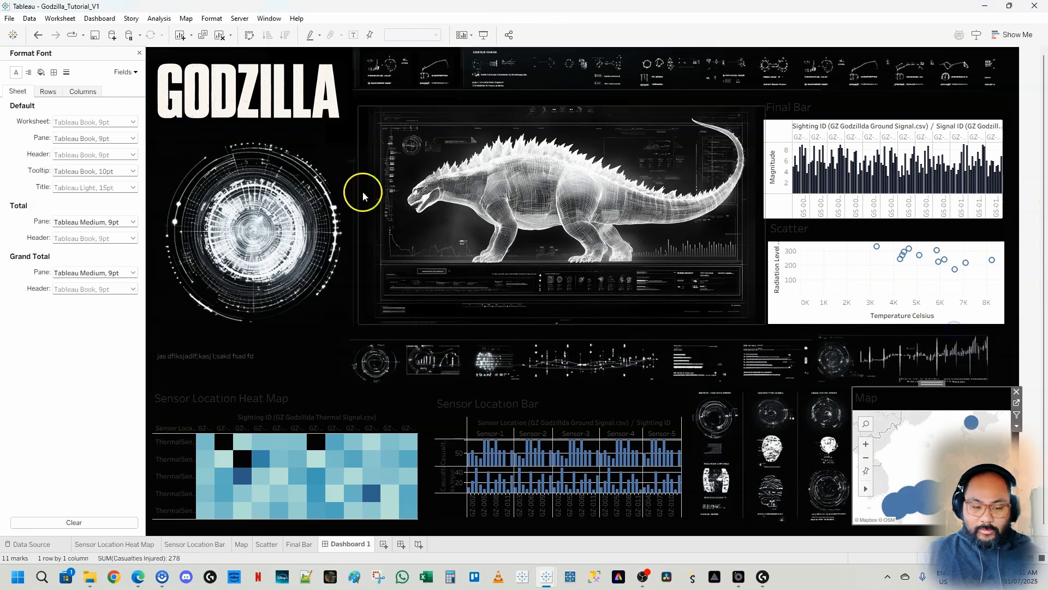
{"action": "left_click", "coordinate": [41, 74]}
{"action": "left_click", "coordinate": [97, 121]}
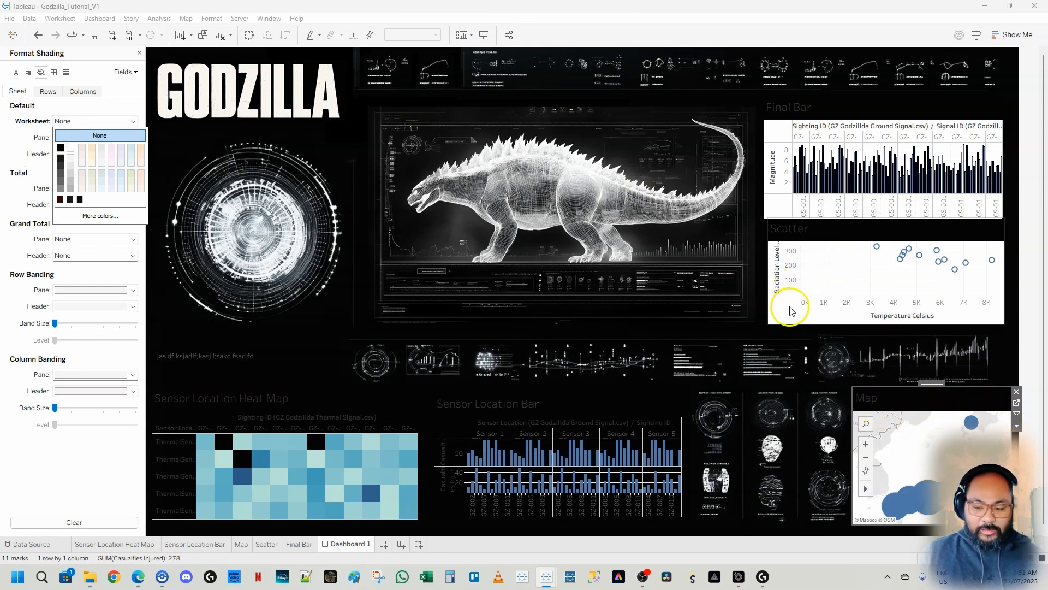
Make the Scatter sheet's background transparent by setting its worksheet shading to None.
{"action": "left_click", "coordinate": [820, 282]}
{"action": "right_click", "coordinate": [813, 265]}
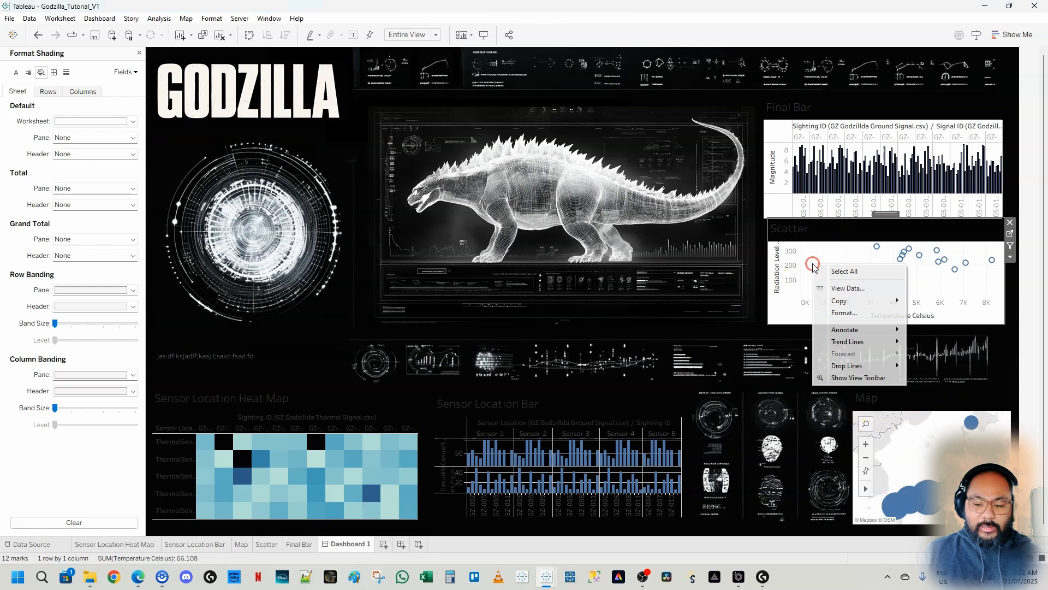
{"action": "left_click", "coordinate": [840, 313]}
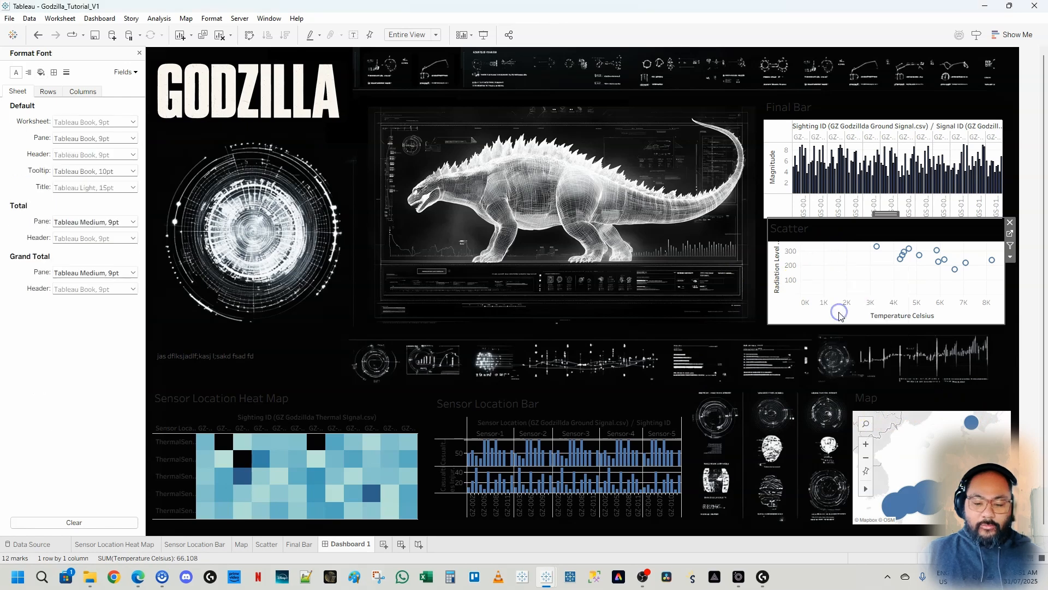
{"action": "left_click", "coordinate": [41, 72]}
{"action": "left_click", "coordinate": [88, 121]}
{"action": "left_click", "coordinate": [87, 134]}
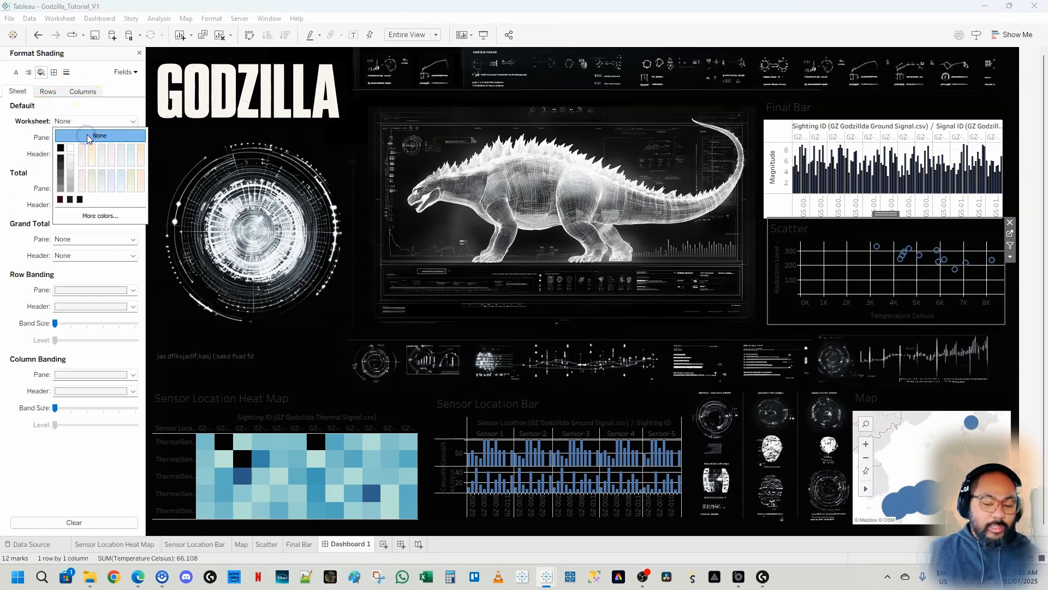
Set the Final Bar sheet's worksheet shading to None and deselect the chart.
{"action": "left_click", "coordinate": [904, 150]}
{"action": "right_click", "coordinate": [904, 151]}
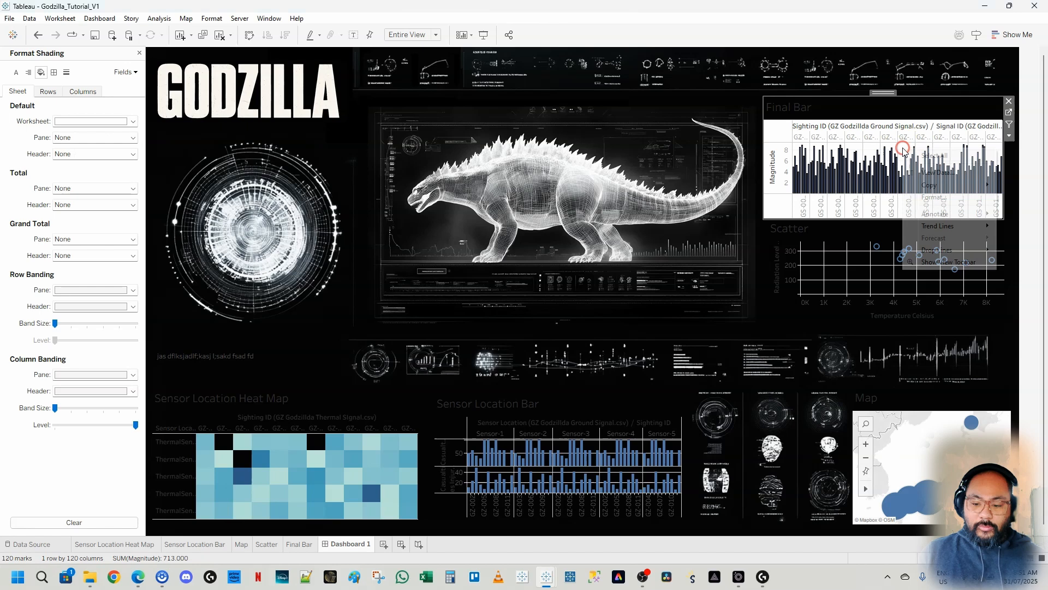
{"action": "left_click", "coordinate": [934, 197]}
{"action": "left_click", "coordinate": [41, 72]}
{"action": "left_click", "coordinate": [73, 122]}
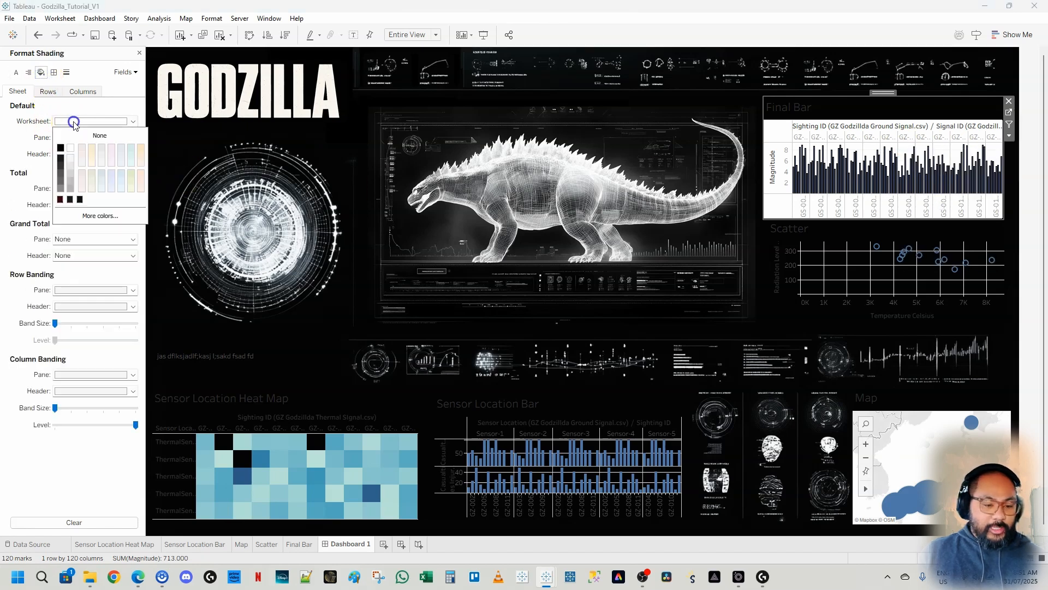
{"action": "left_click", "coordinate": [99, 135]}
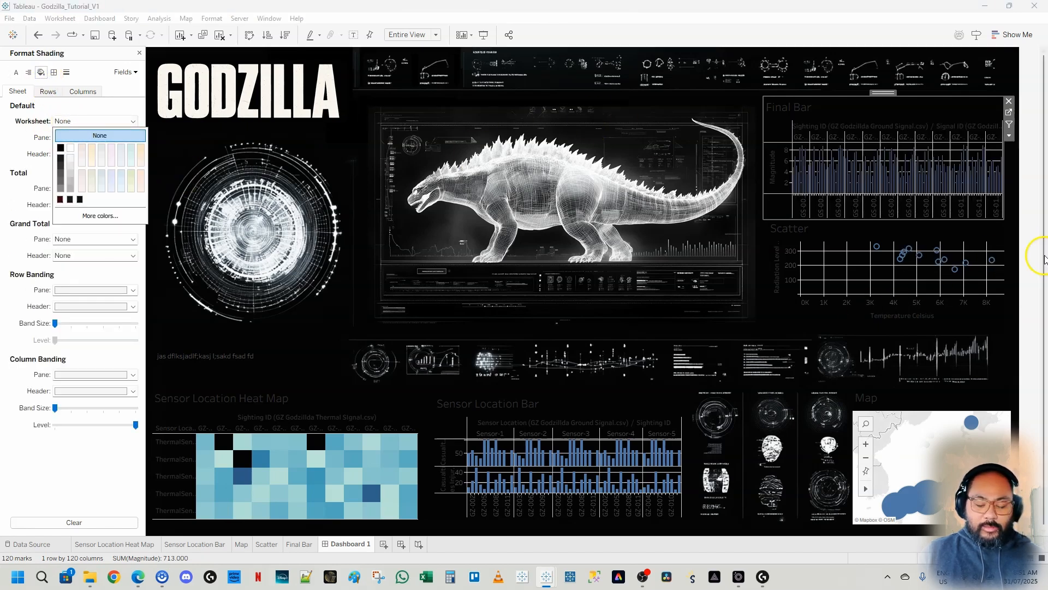
{"action": "left_click", "coordinate": [1028, 224]}
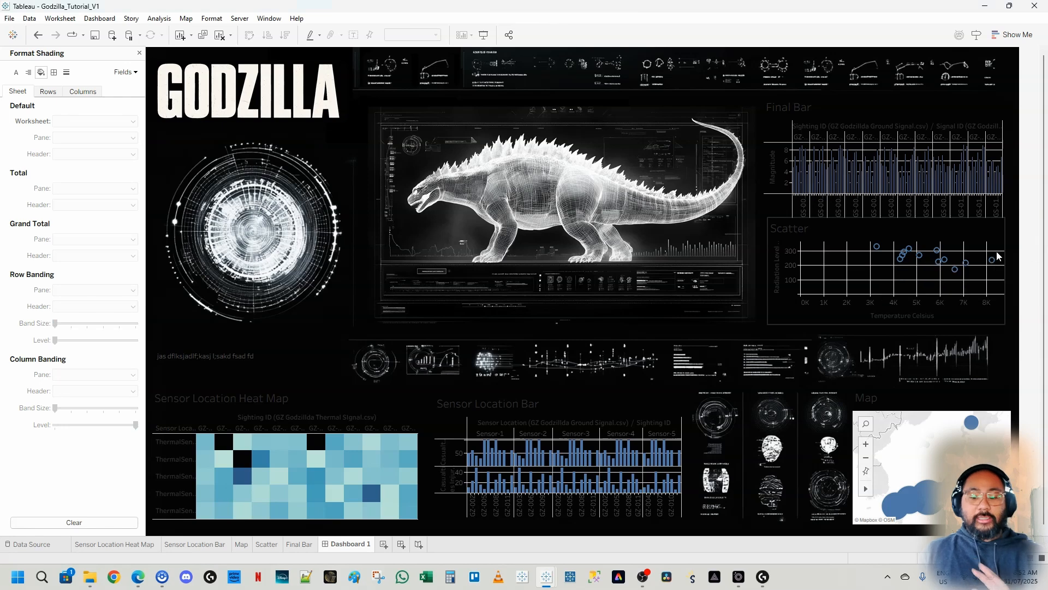
Select the Sensor Location Heat Map sheet on the dashboard.
{"action": "left_click", "coordinate": [290, 416]}
{"action": "left_click", "coordinate": [293, 398]}
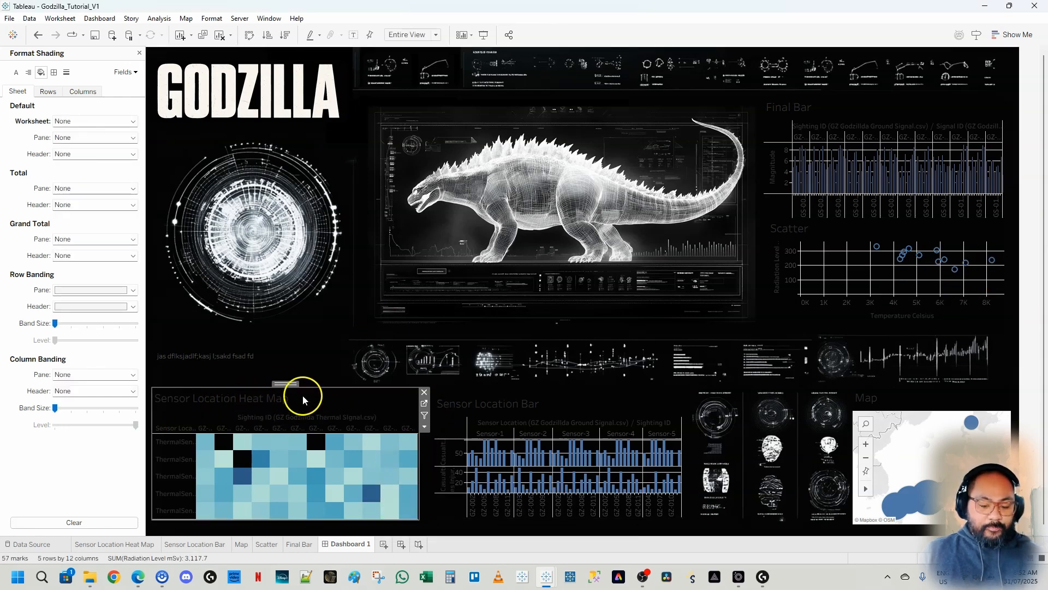
{"action": "left_click", "coordinate": [354, 418]}
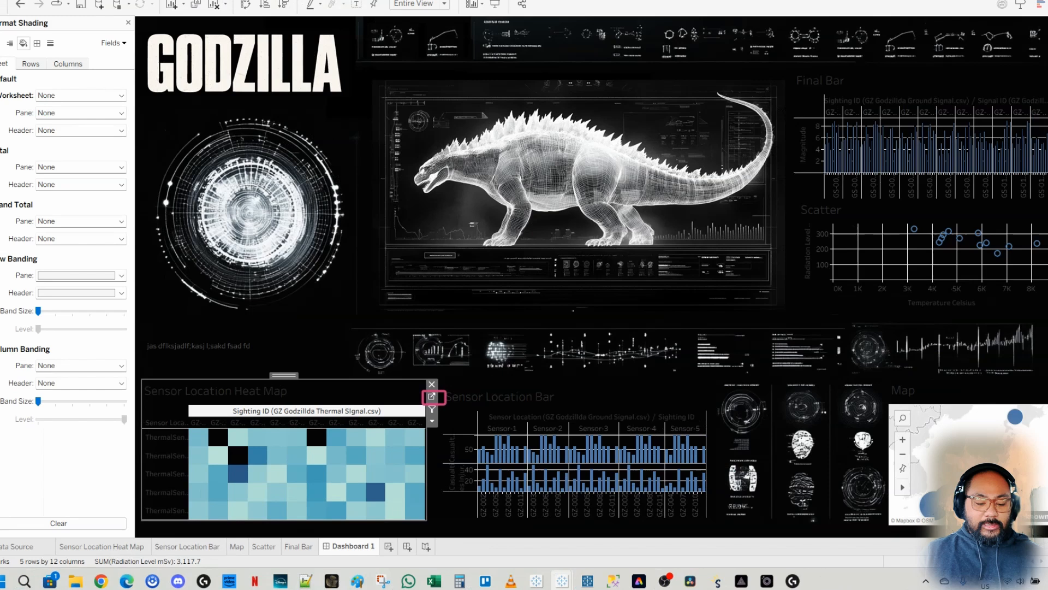
{"action": "left_click", "coordinate": [296, 527]}
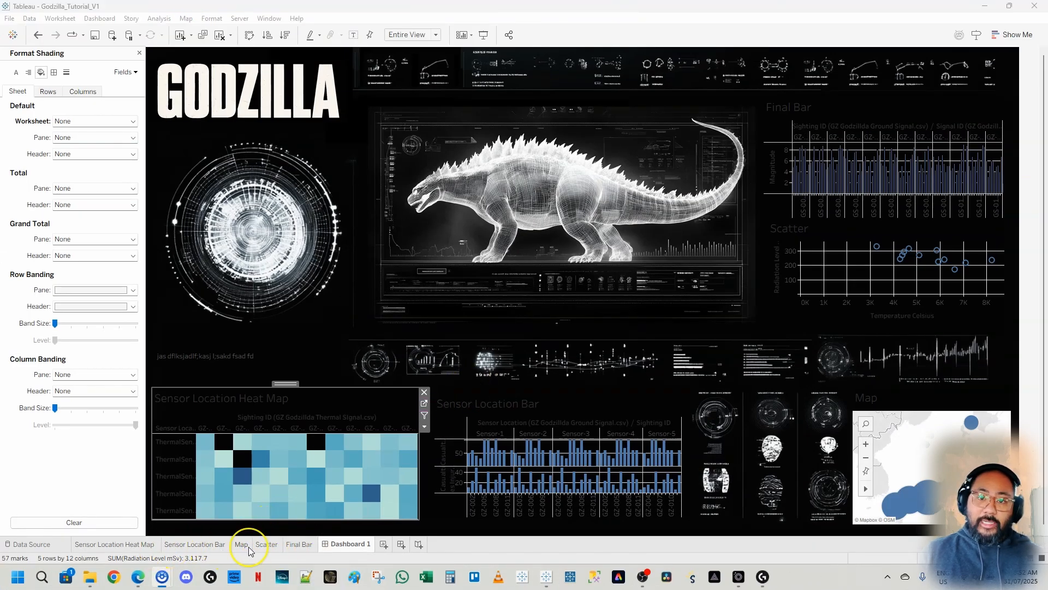
{"action": "left_click", "coordinate": [443, 336]}
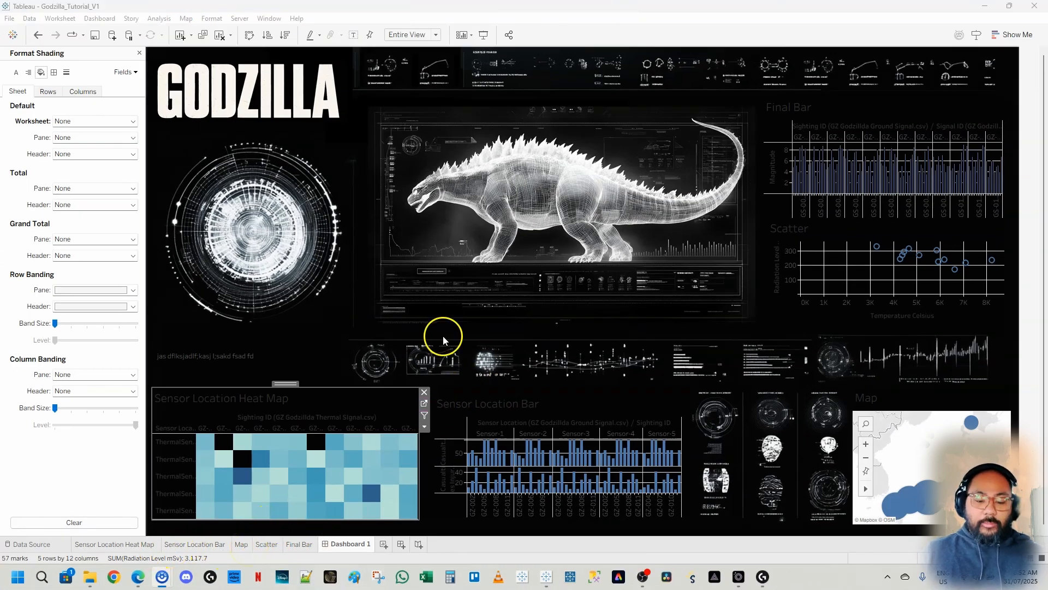
Open the Sensor Location Heat Map worksheet from its object on the dashboard.
{"action": "left_click", "coordinate": [325, 394]}
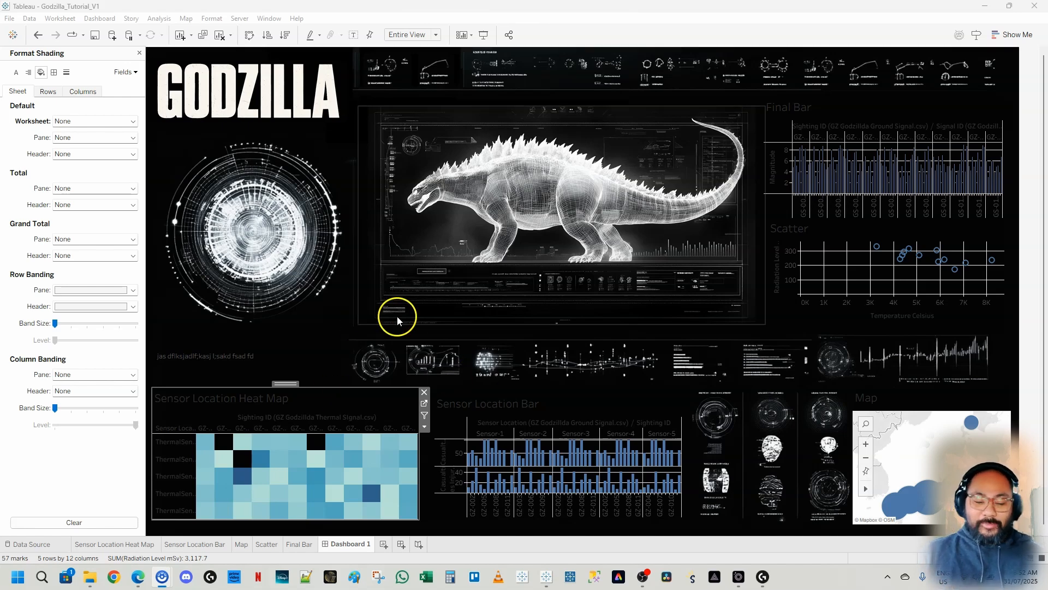
{"action": "left_click", "coordinate": [424, 406]}
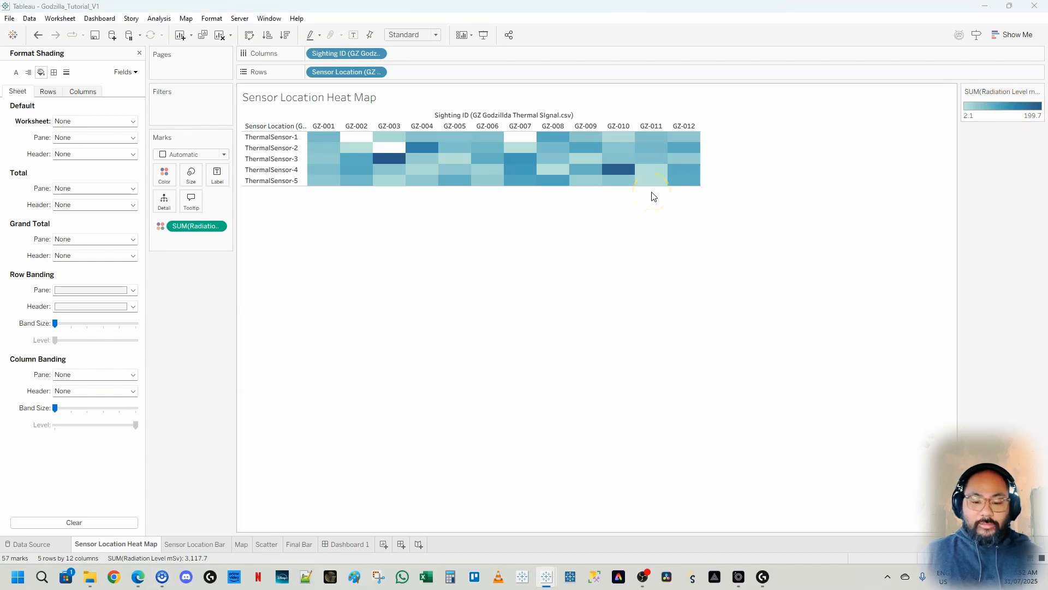
{"action": "left_click", "coordinate": [626, 132]}
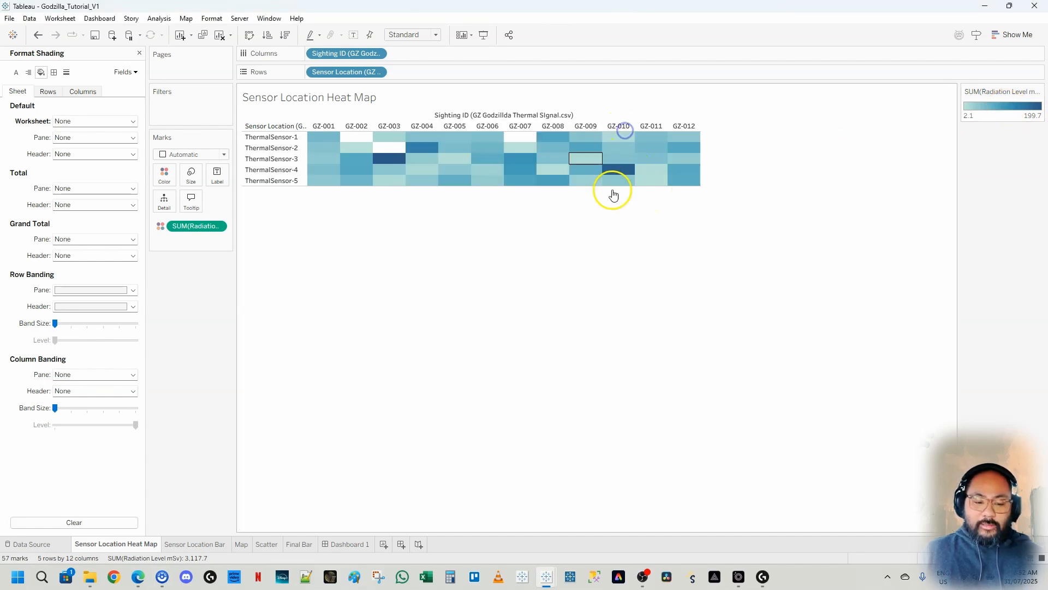
{"action": "left_click", "coordinate": [1040, 92]}
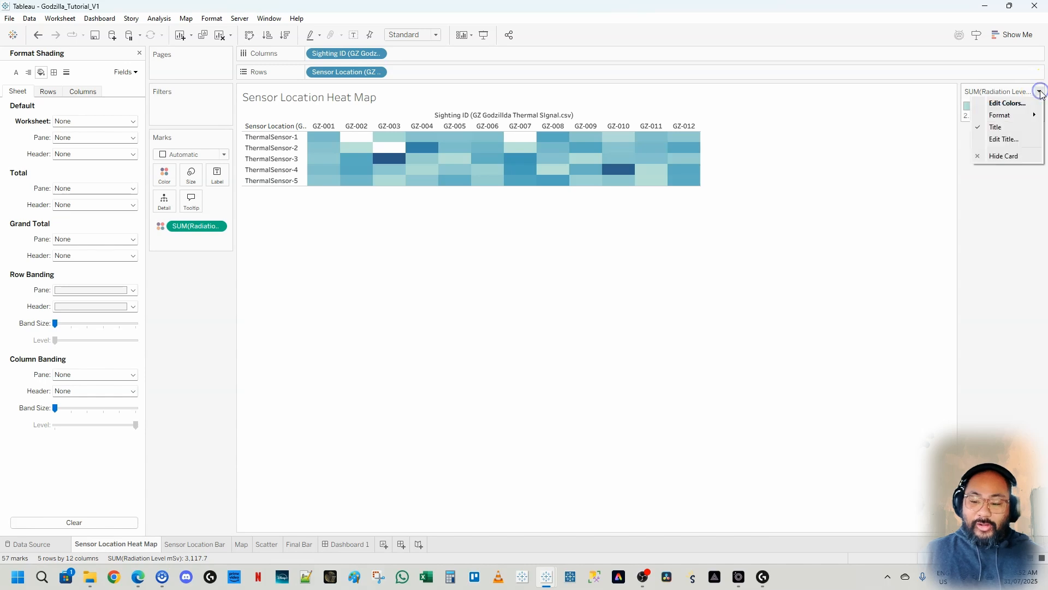
{"action": "left_click", "coordinate": [1011, 103]}
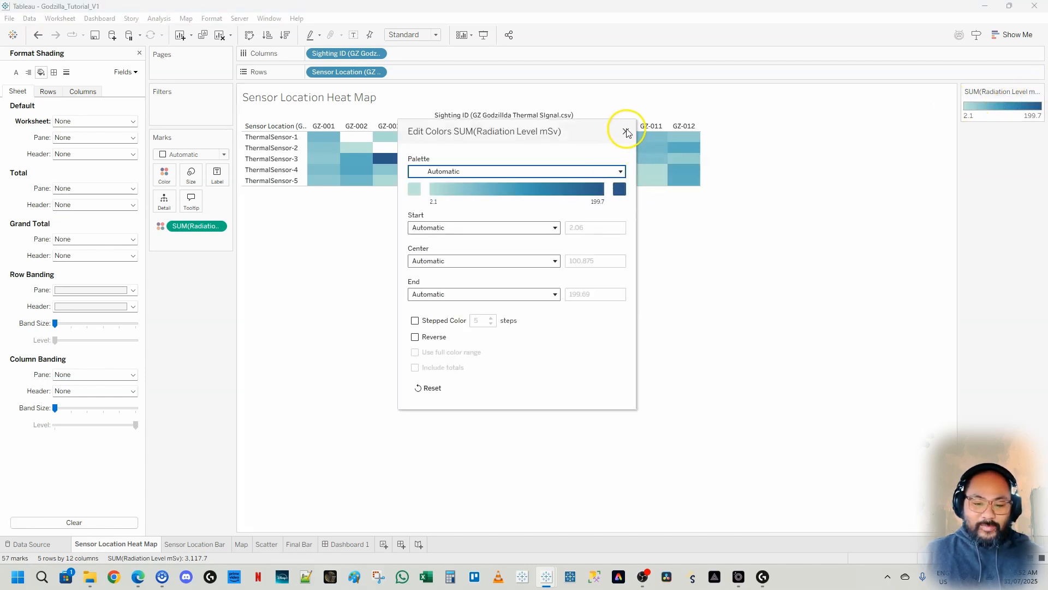
{"action": "left_click", "coordinate": [625, 132]}
Change the color palette for the heat map's Radiation Level mSv measure to Red.
{"action": "left_click", "coordinate": [165, 178]}
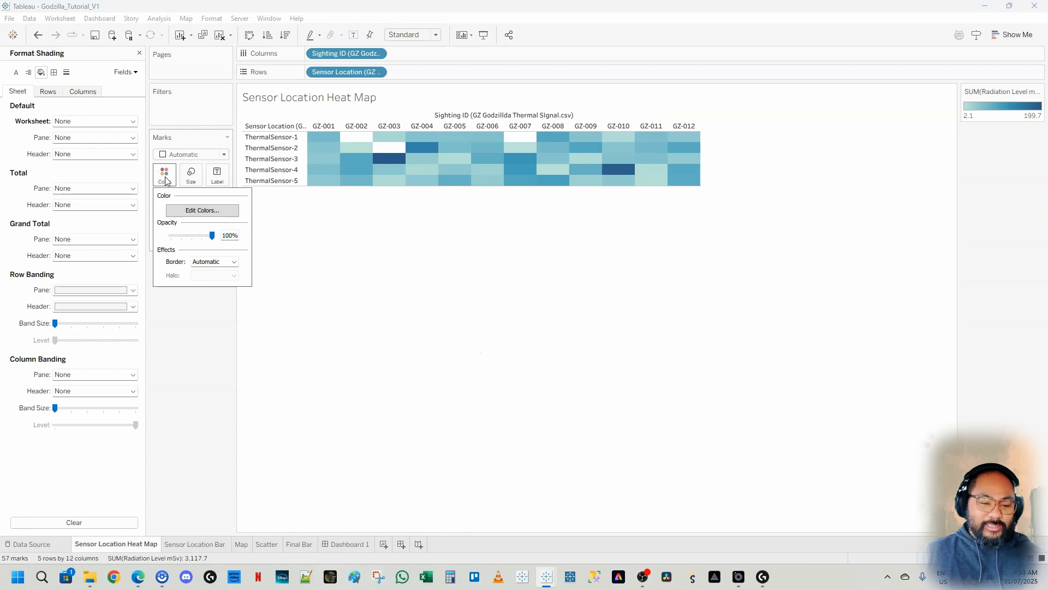
{"action": "left_click", "coordinate": [194, 212]}
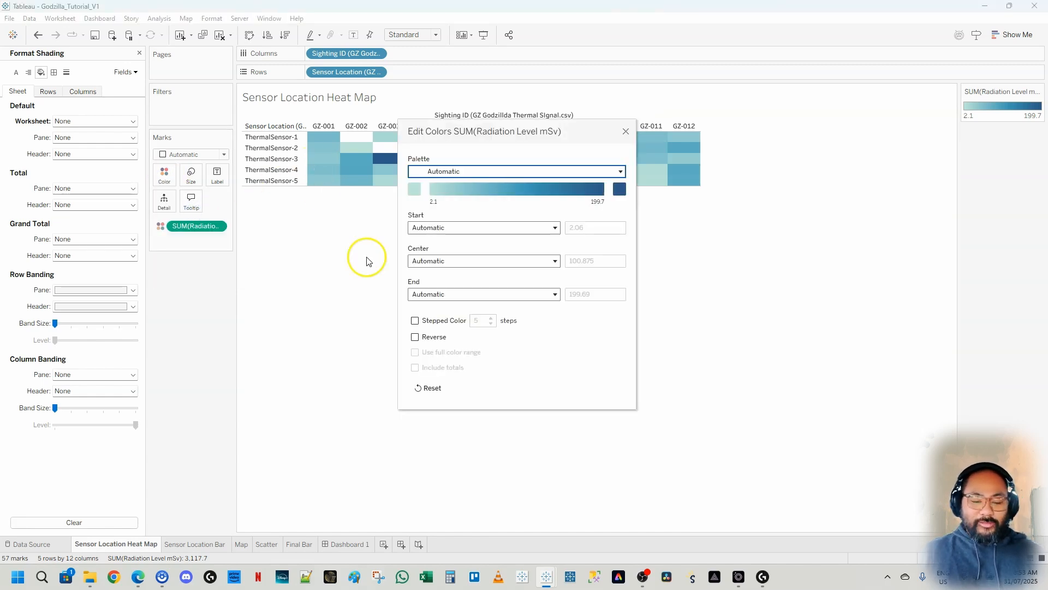
{"action": "left_click", "coordinate": [583, 172]}
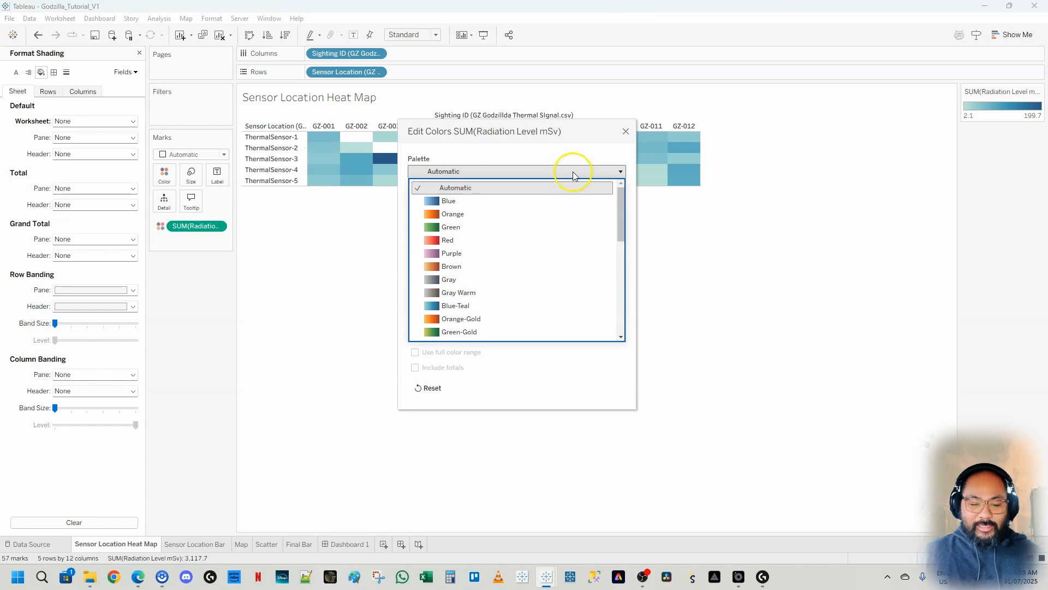
{"action": "left_click", "coordinate": [478, 242]}
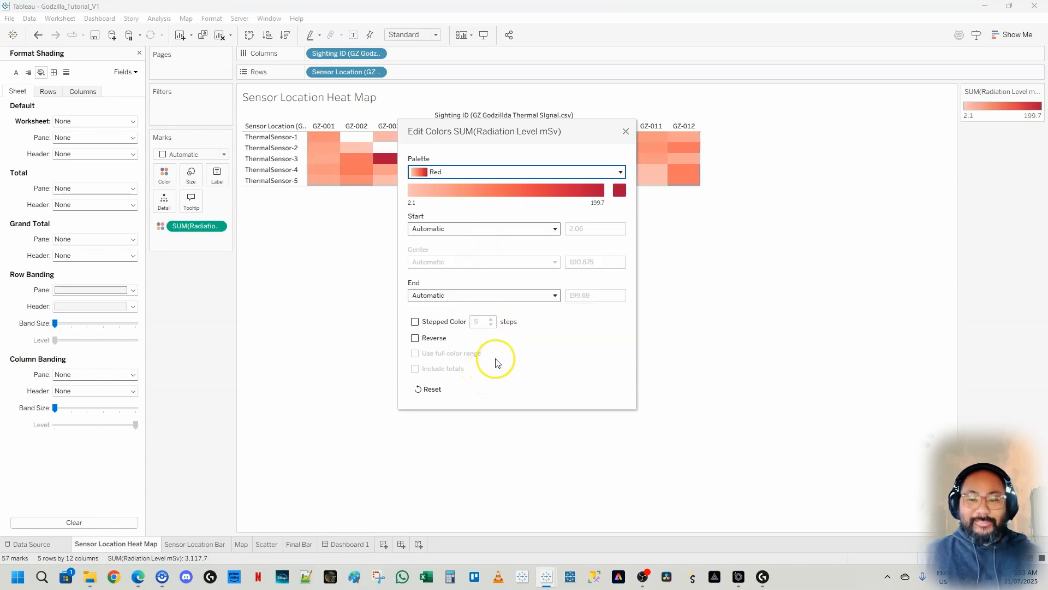
{"action": "left_click", "coordinate": [625, 133]}
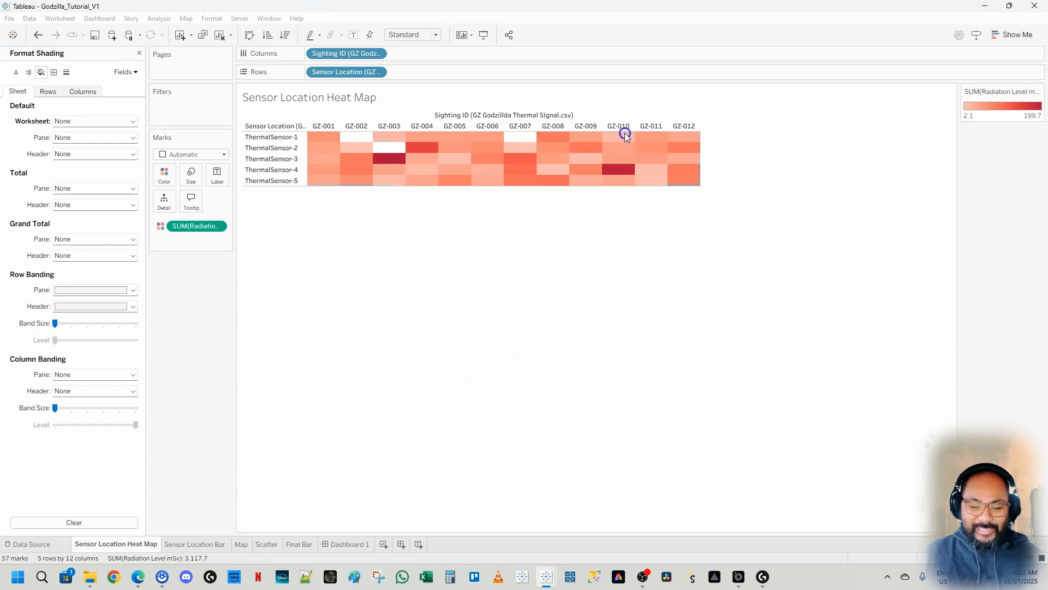
Return to Dashboard 1 and open the Sensor Location Bar worksheet from its dashboard object.
{"action": "left_click", "coordinate": [347, 544]}
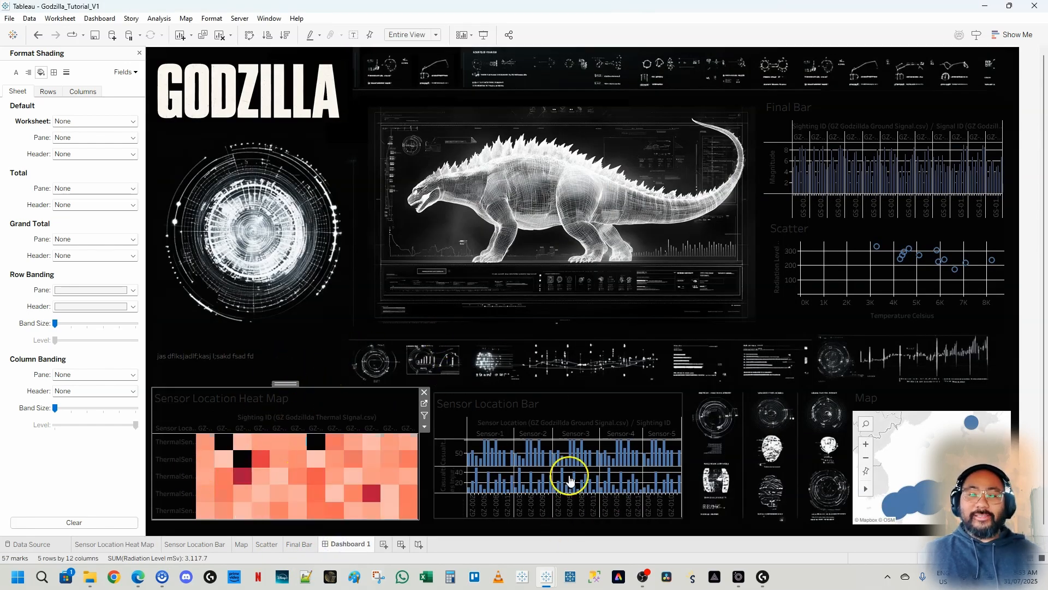
{"action": "left_click", "coordinate": [569, 407]}
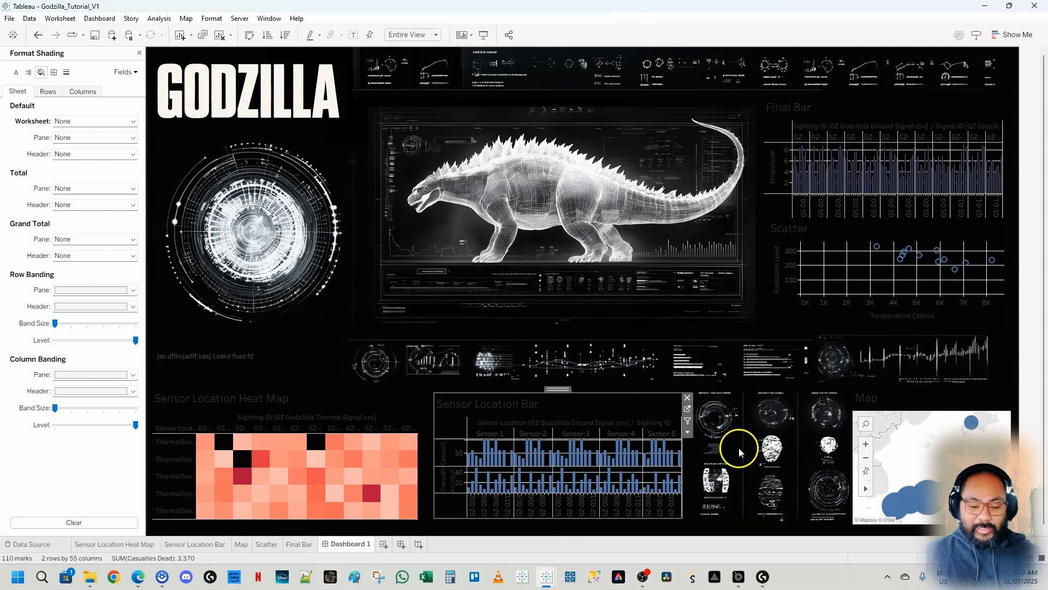
{"action": "left_click", "coordinate": [688, 409]}
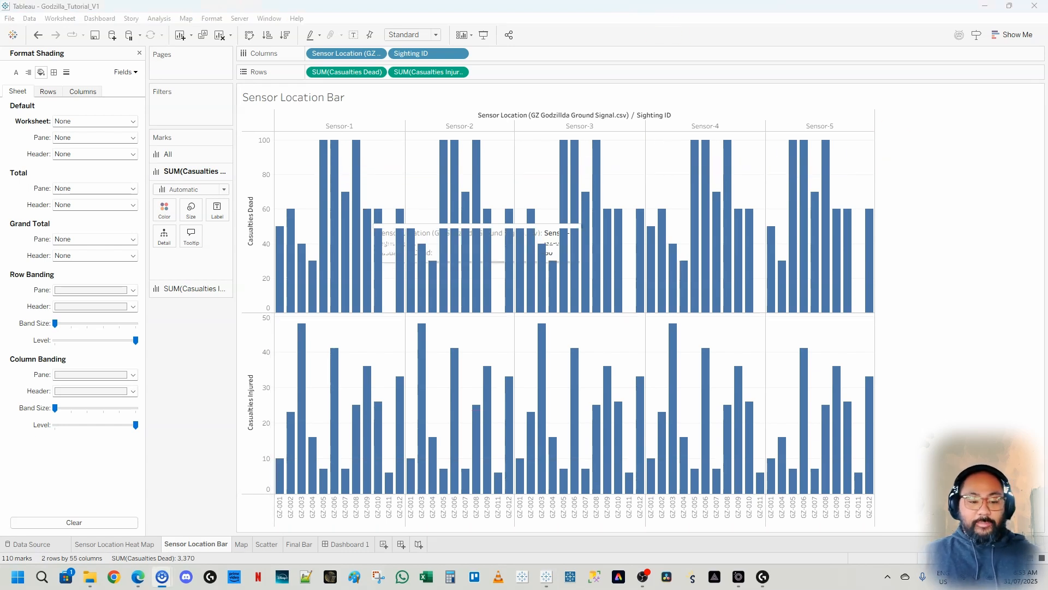
Search the data fields for "cas" and color the Casualties Injured bars by Casualties Dead.
{"action": "left_click", "coordinate": [139, 53]}
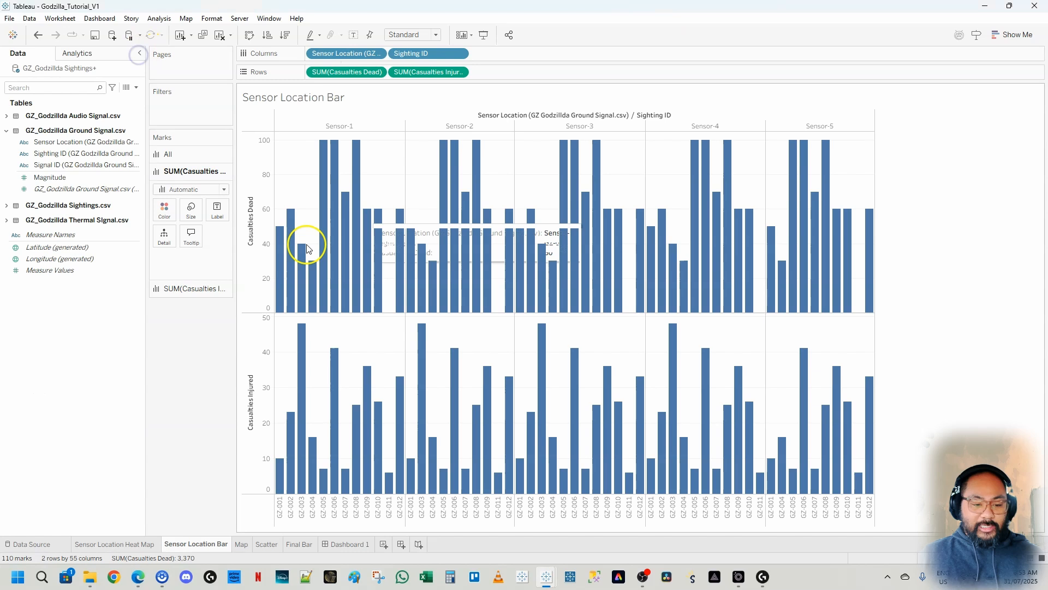
{"action": "left_click", "coordinate": [194, 289]}
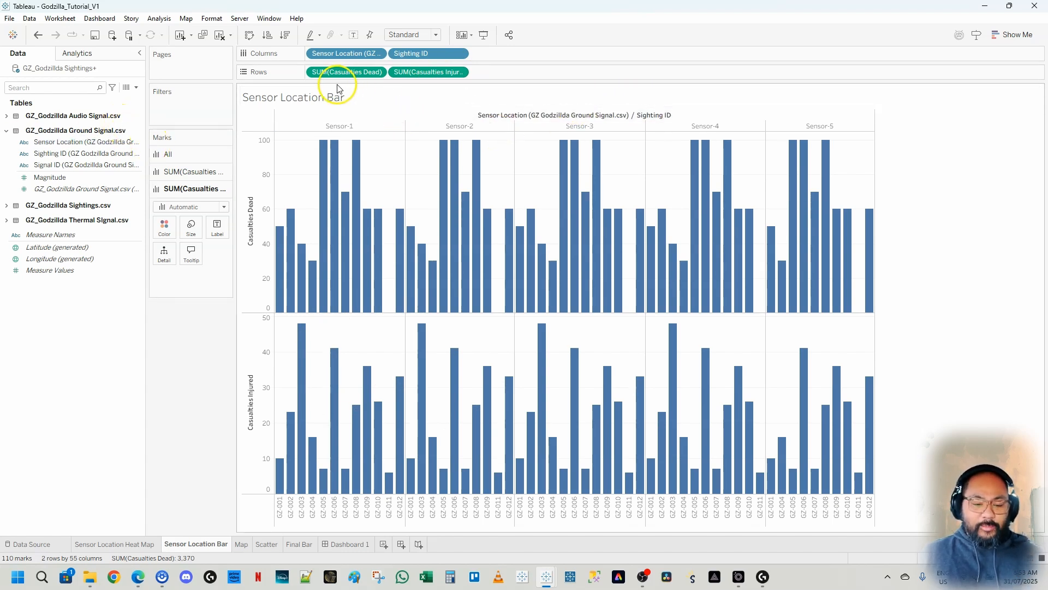
{"action": "mouse_move", "coordinate": [367, 365]}
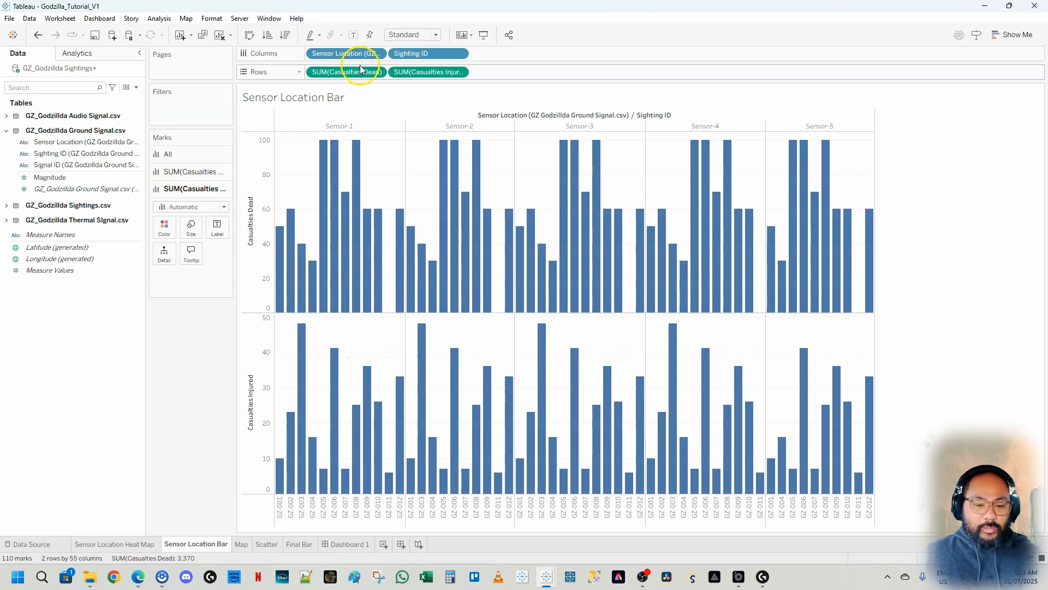
{"action": "left_click", "coordinate": [6, 131]}
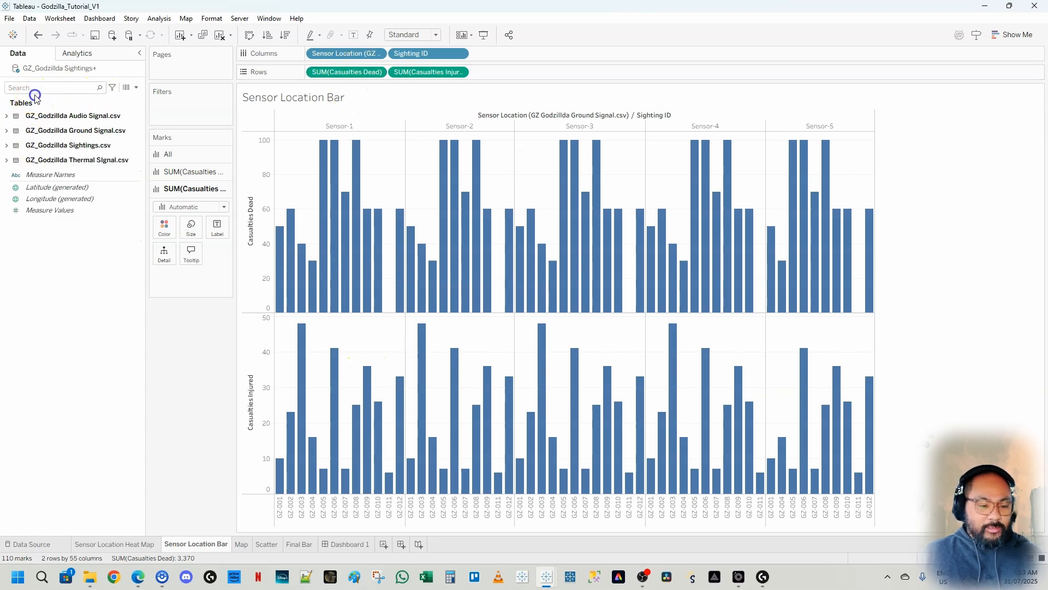
{"action": "type", "text": "cas"}
{"action": "left_click_drag", "start_coordinate": [66, 135], "coordinate": [164, 226]}
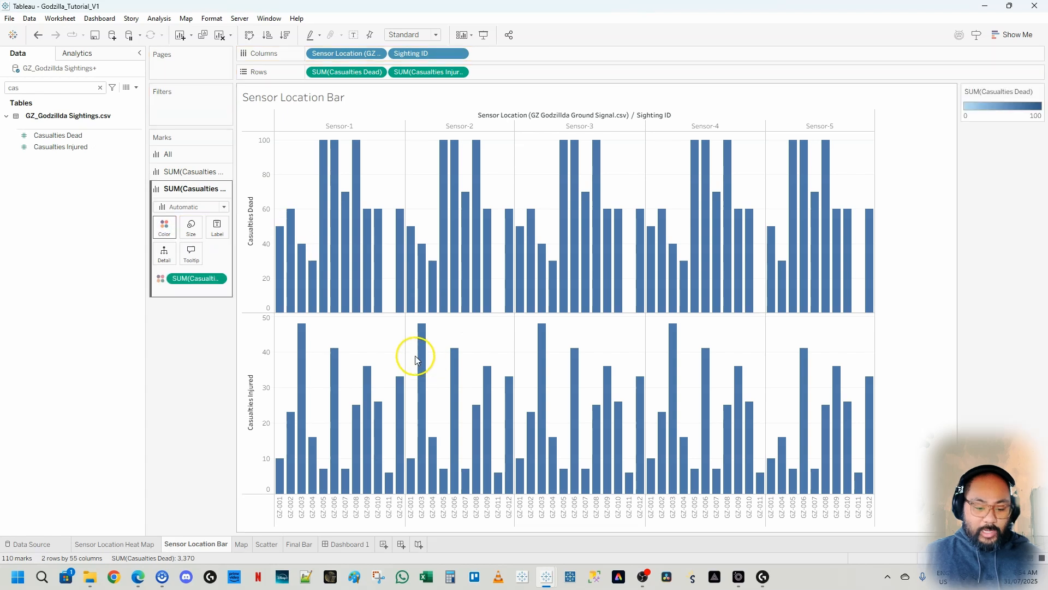
Change the Casualties Dead color palette to Red in the Sensor Location Bar worksheet.
{"action": "left_click", "coordinate": [1007, 108]}
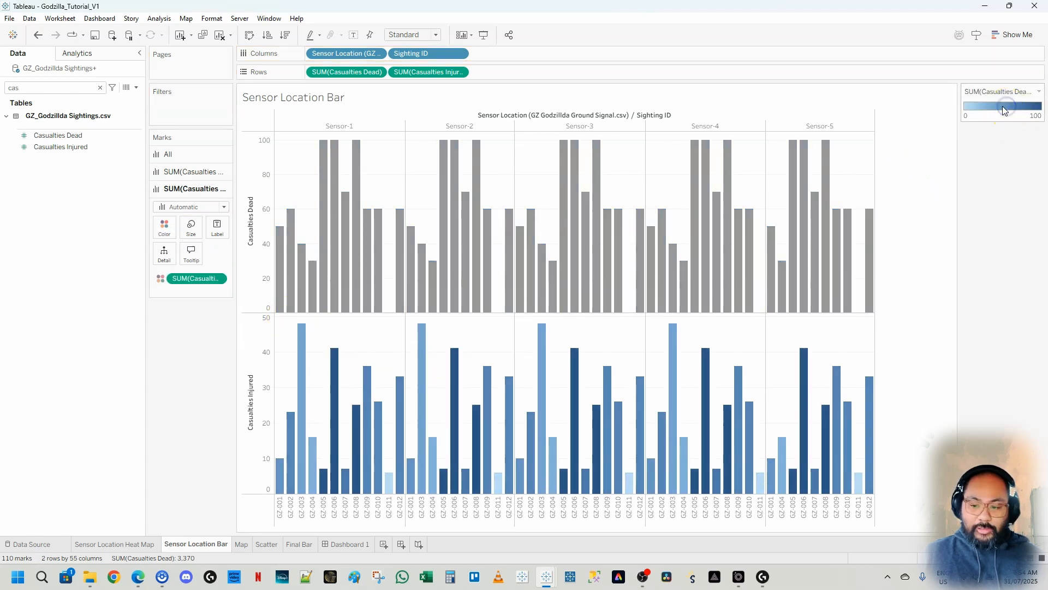
{"action": "double_click", "coordinate": [968, 104]}
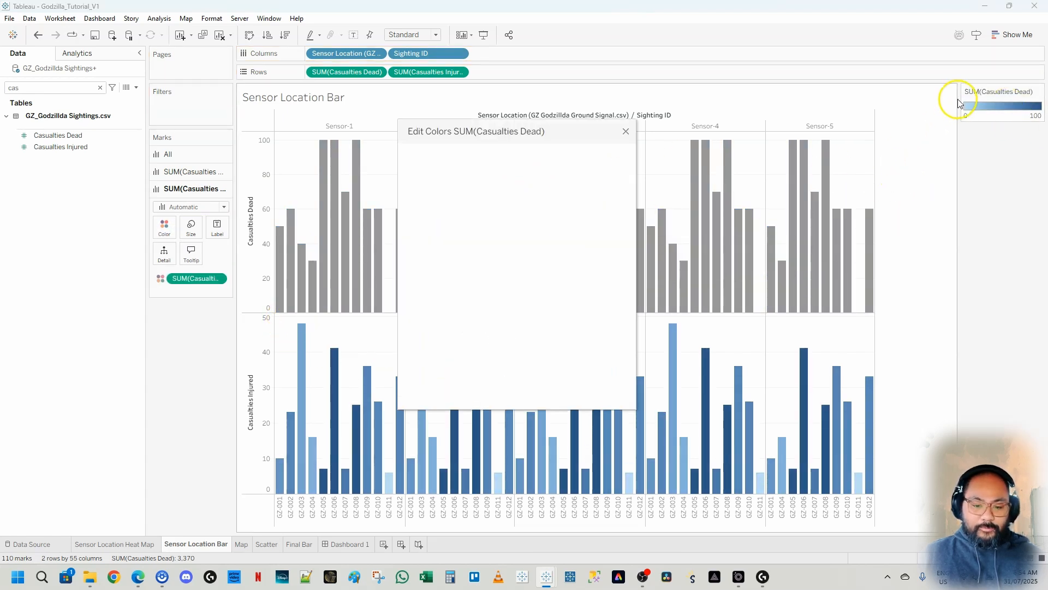
{"action": "left_click", "coordinate": [534, 174]}
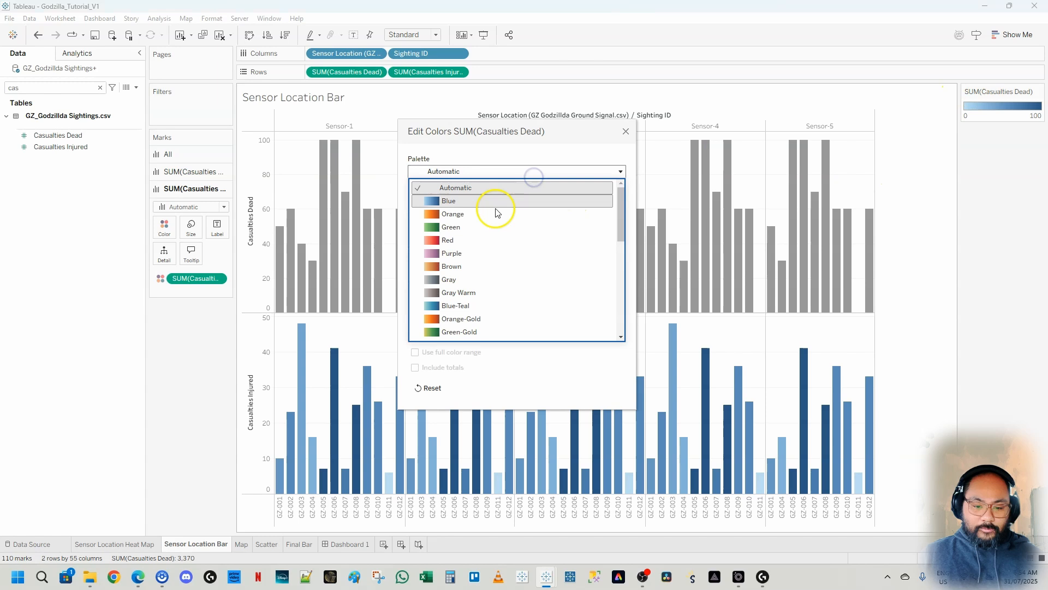
{"action": "left_click", "coordinate": [475, 240]}
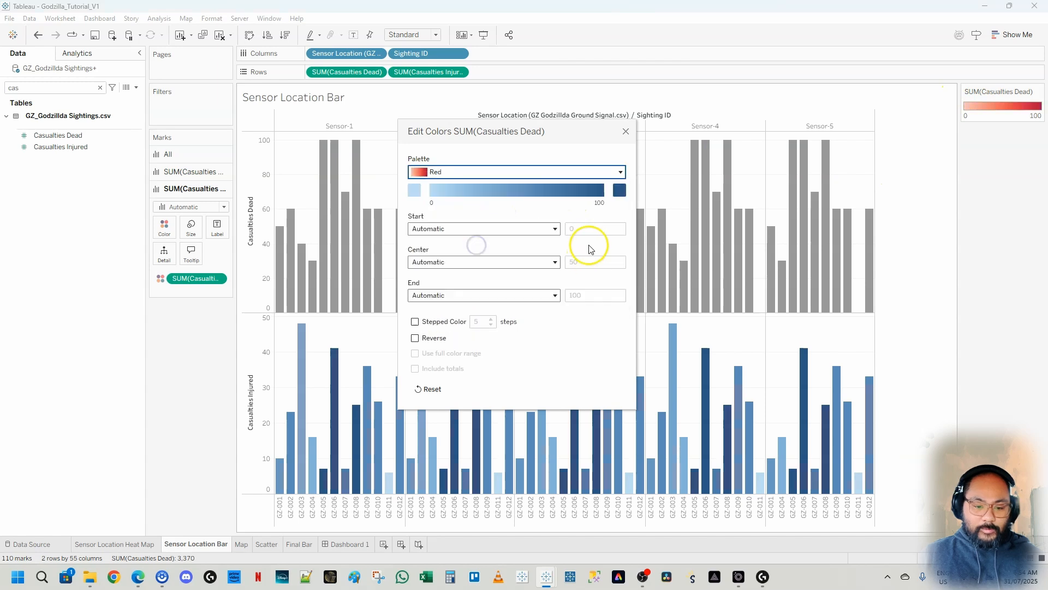
{"action": "left_click", "coordinate": [625, 130]}
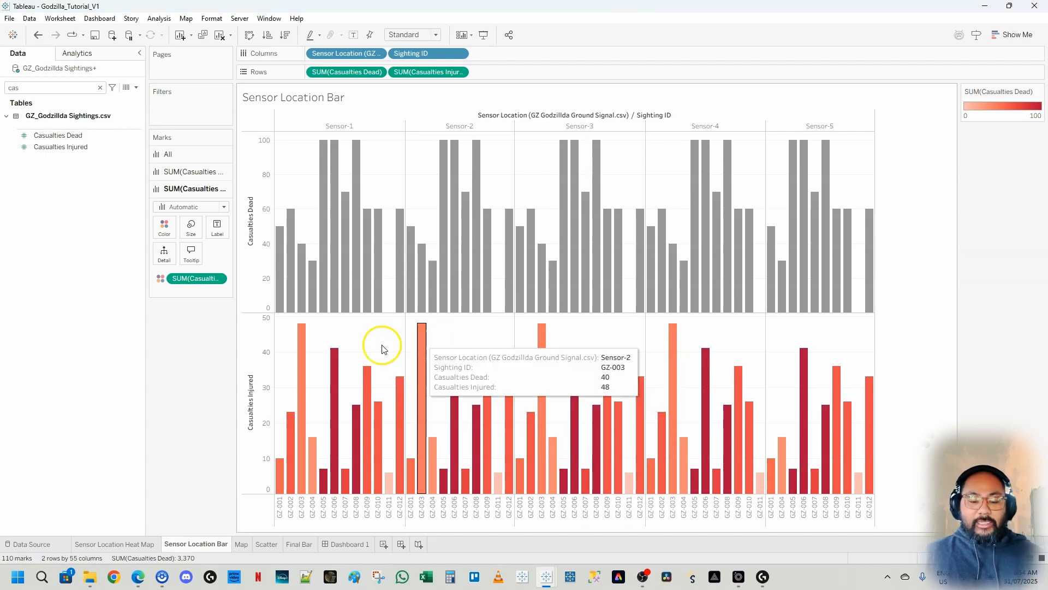
Remove the Casualties Dead color encoding from the Casualties Injured bars.
{"action": "left_click_drag", "start_coordinate": [324, 338], "coordinate": [346, 386]}
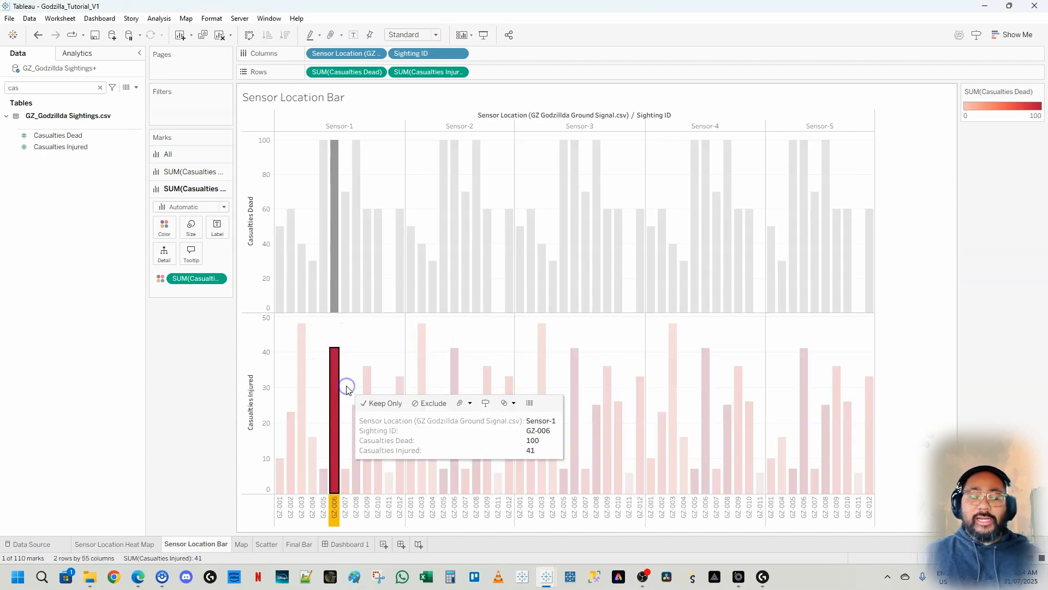
{"action": "left_click", "coordinate": [355, 348]}
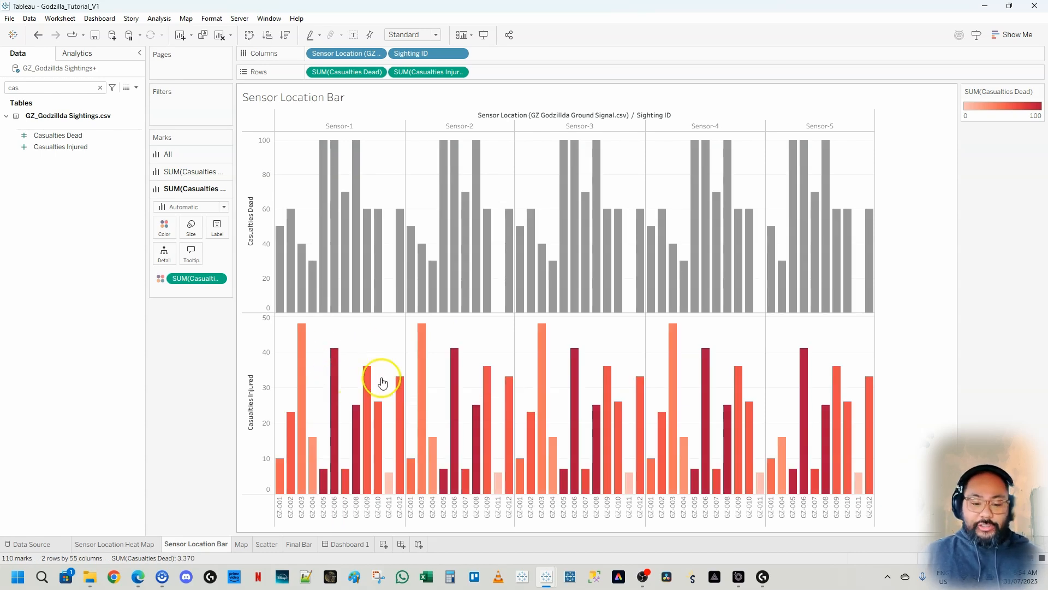
{"action": "left_click_drag", "start_coordinate": [195, 279], "coordinate": [195, 362]}
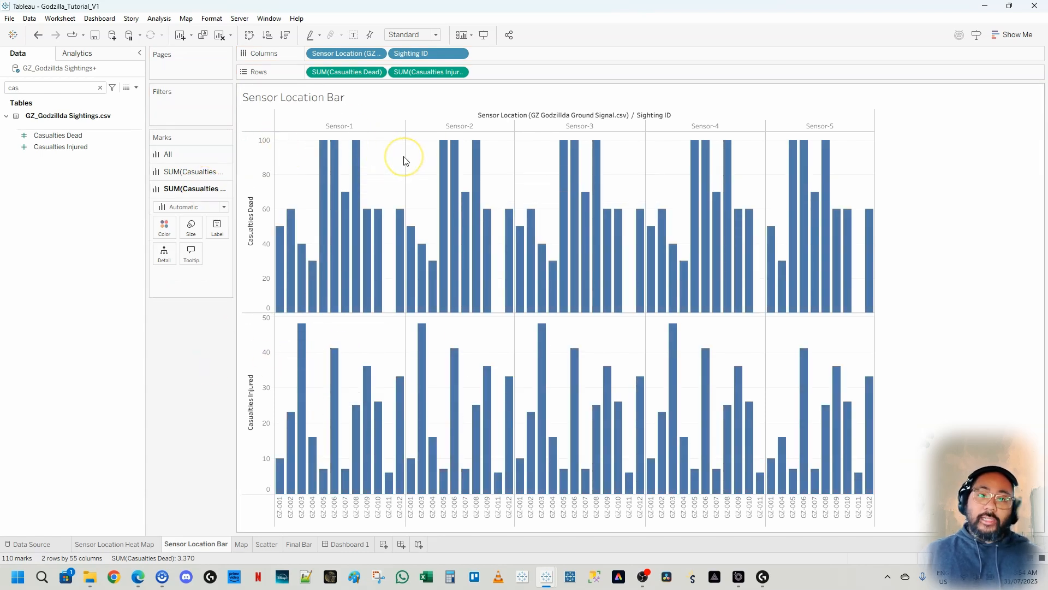
Examine how selecting Casualties Dead or Casualties Injured in the rows changes which set of mark settings is active.
{"action": "left_click", "coordinate": [342, 73]}
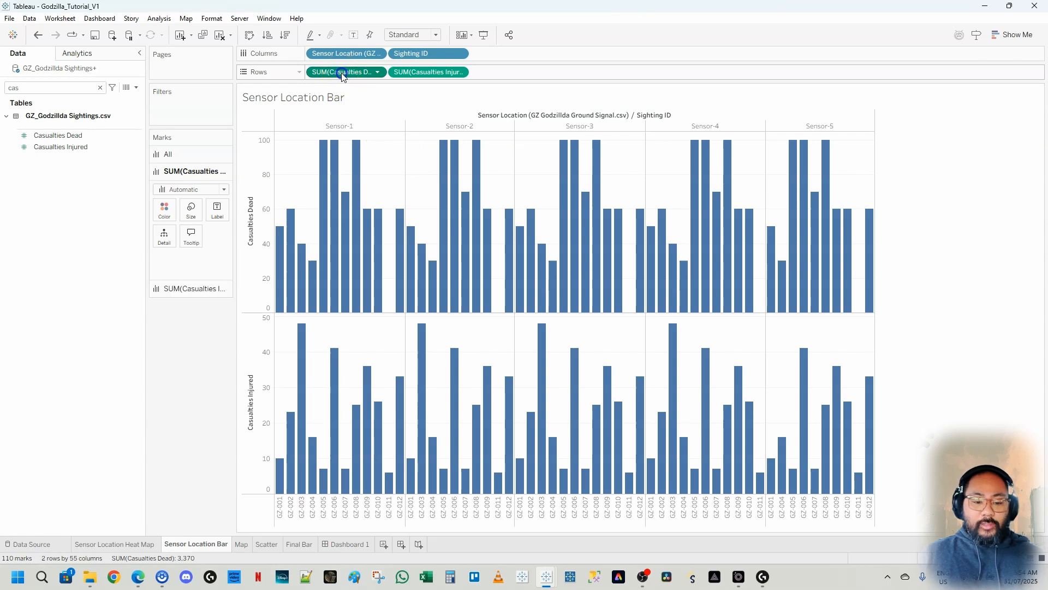
{"action": "left_click", "coordinate": [440, 75]}
{"action": "left_click", "coordinate": [350, 74]}
{"action": "left_click", "coordinate": [415, 72]}
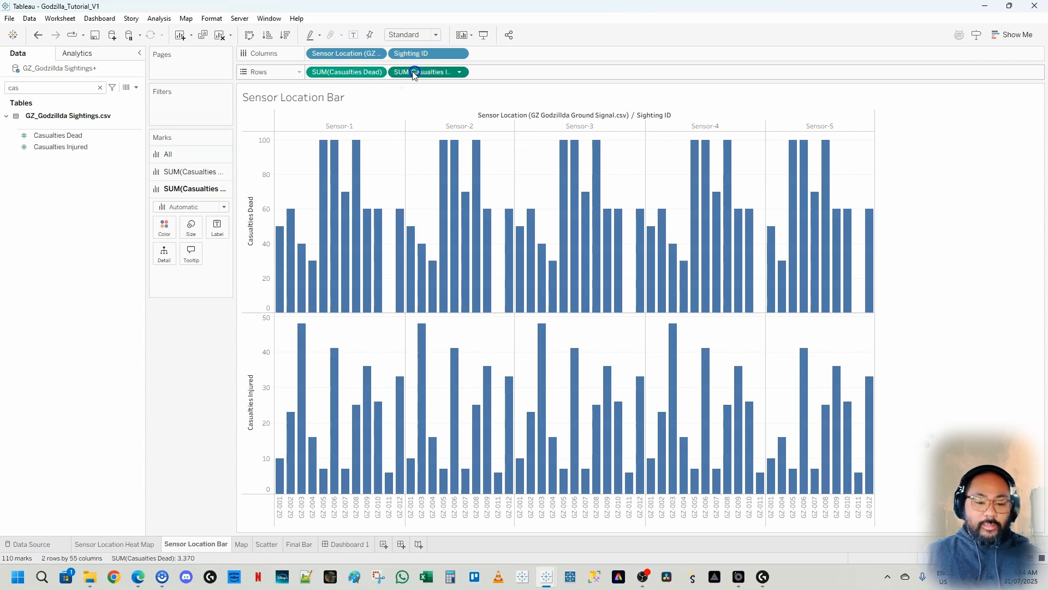
{"action": "left_click", "coordinate": [334, 73]}
{"action": "left_click", "coordinate": [409, 71]}
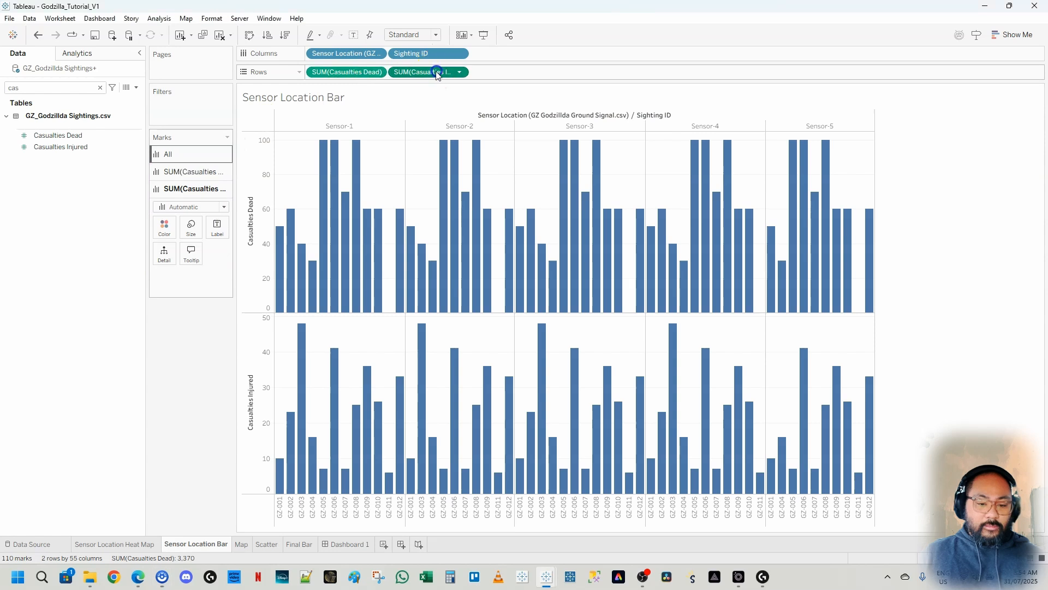
{"action": "left_click", "coordinate": [345, 76]}
{"action": "left_click", "coordinate": [434, 75]}
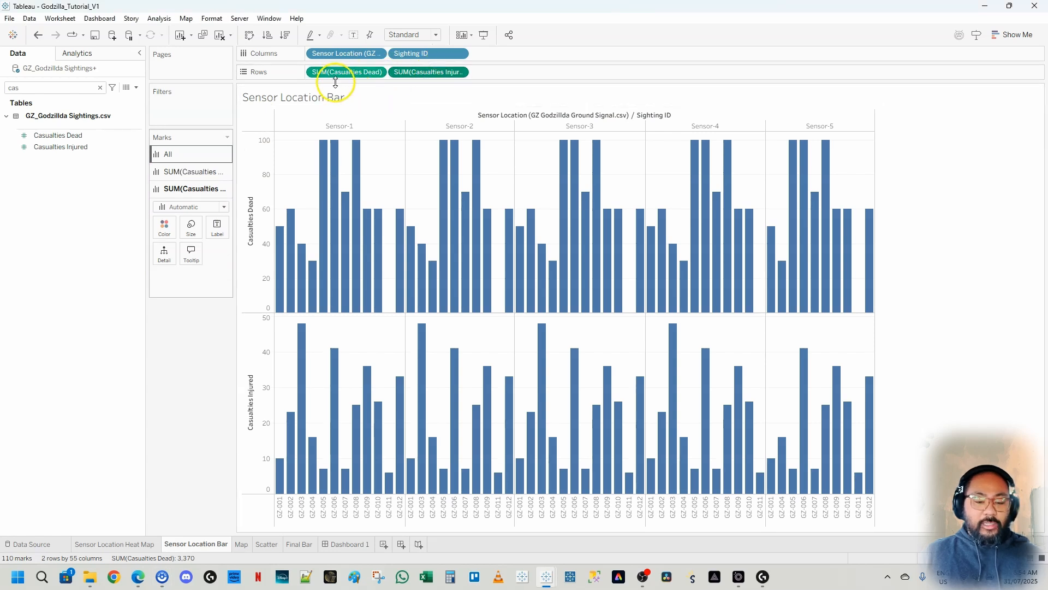
{"action": "left_click", "coordinate": [174, 154]}
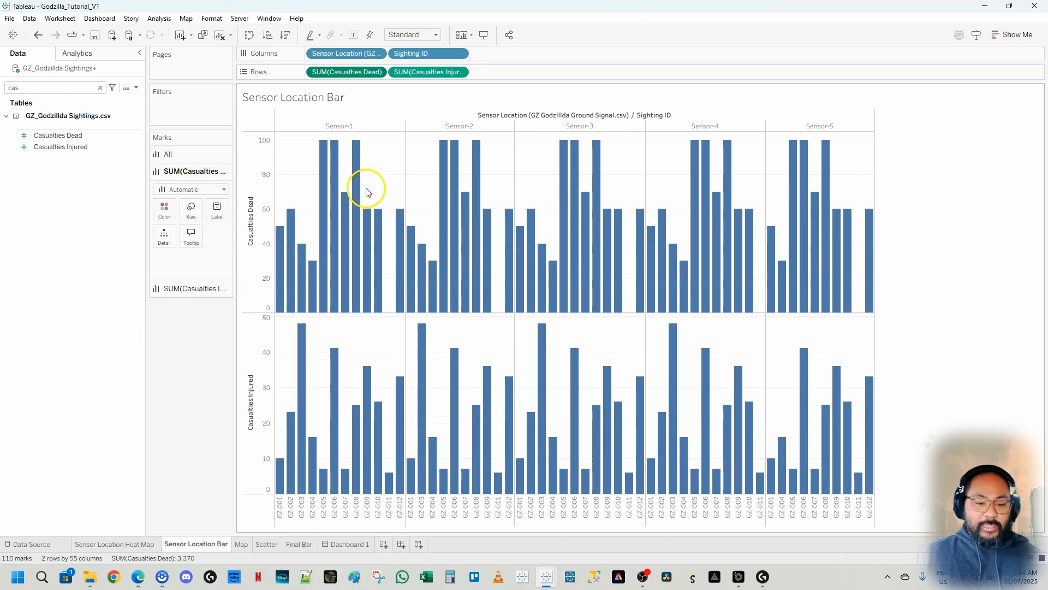
Color the Casualties Dead bars by the Casualties Dead measure, reusing the measure from the rows.
{"action": "mouse_move", "coordinate": [332, 161]}
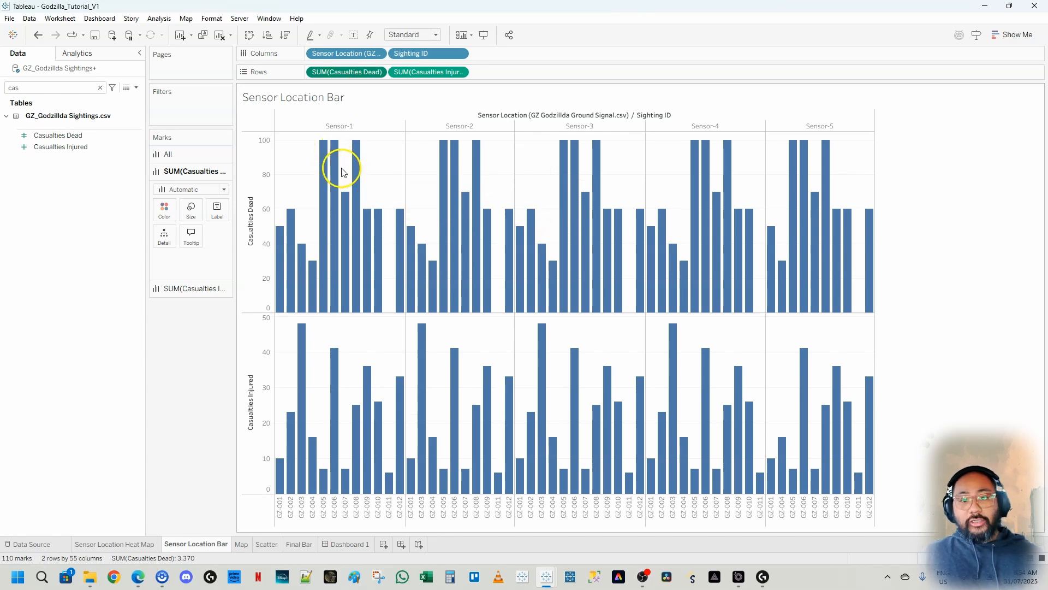
{"action": "mouse_move", "coordinate": [371, 228]}
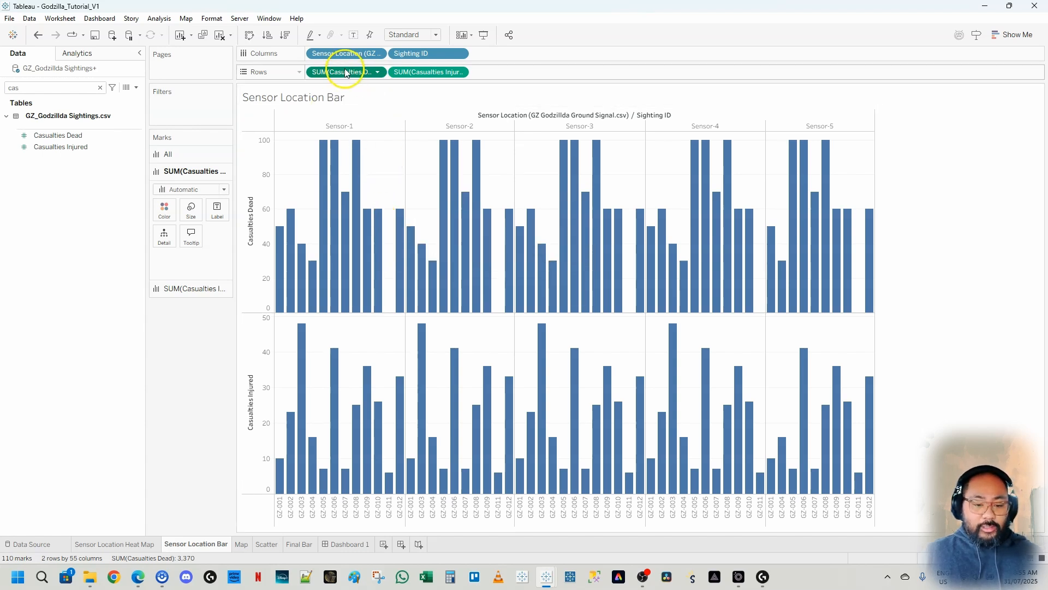
{"action": "left_click_drag", "start_coordinate": [334, 60], "coordinate": [256, 146]}
{"action": "left_click_drag", "start_coordinate": [167, 213], "coordinate": [168, 213]}
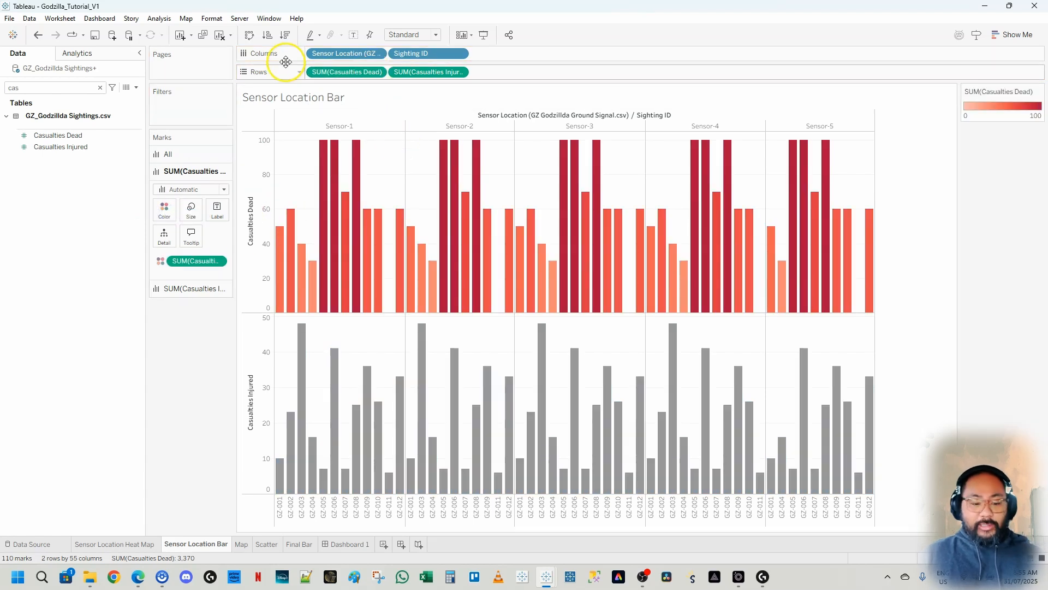
{"action": "right_click", "coordinate": [358, 74]}
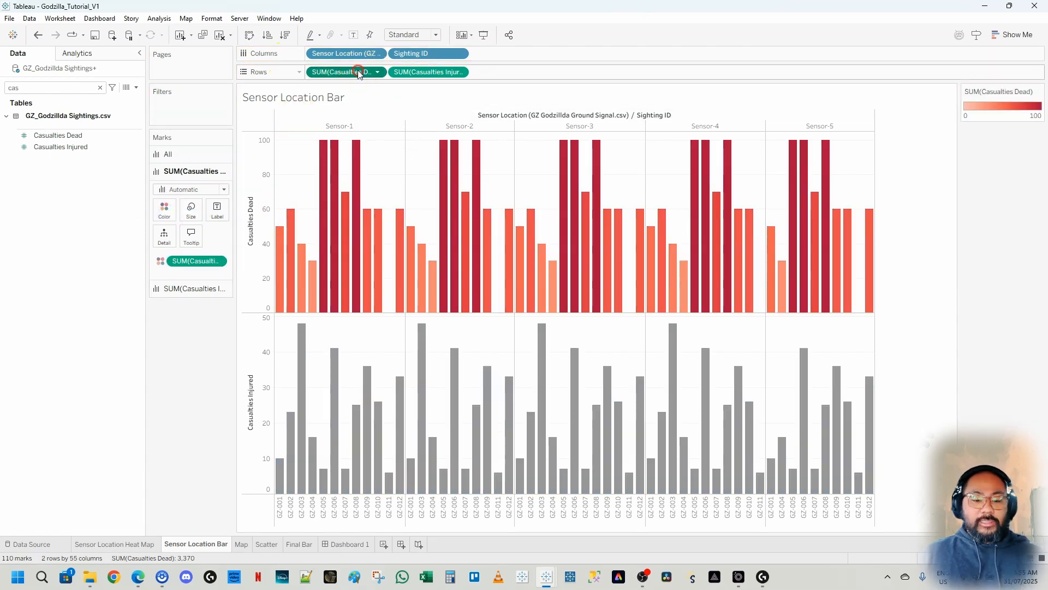
{"action": "left_click", "coordinate": [330, 74]}
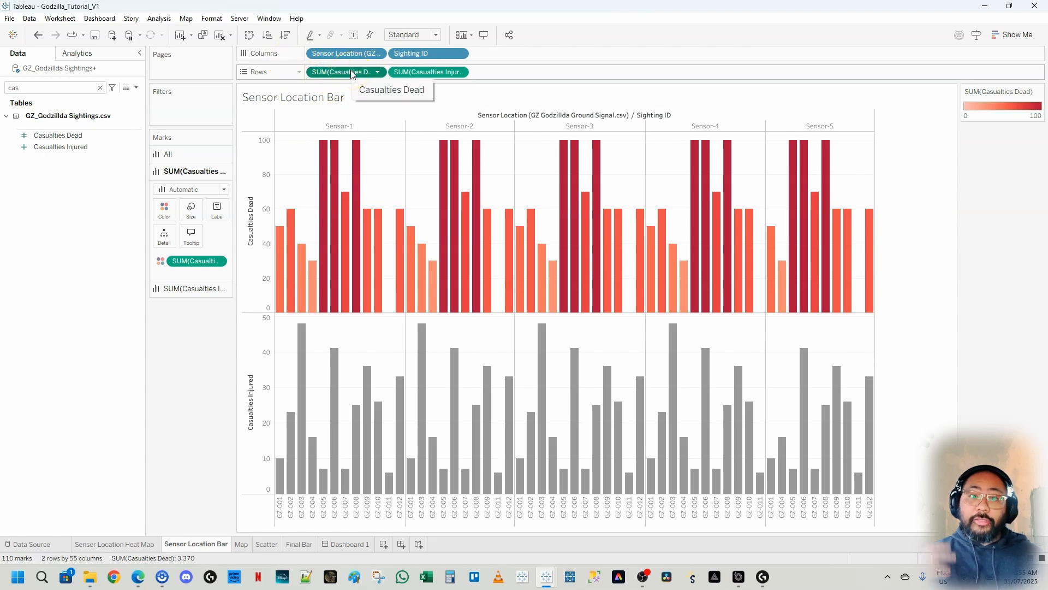
{"action": "double_click", "coordinate": [352, 75]}
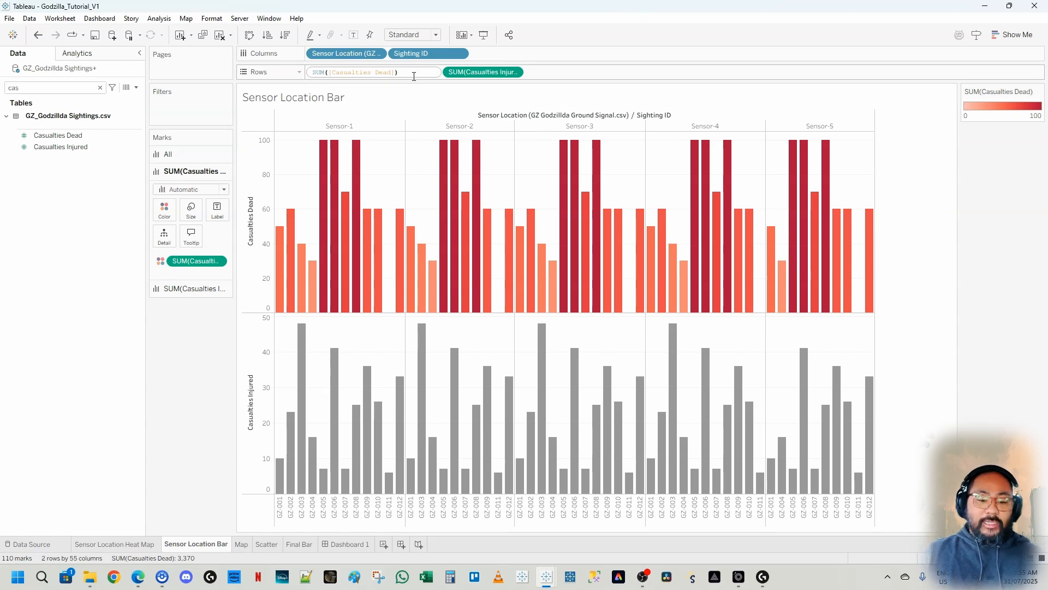
{"action": "key", "text": "Escape"}
{"action": "left_click", "coordinate": [375, 72]}
{"action": "mouse_move", "coordinate": [444, 281]}
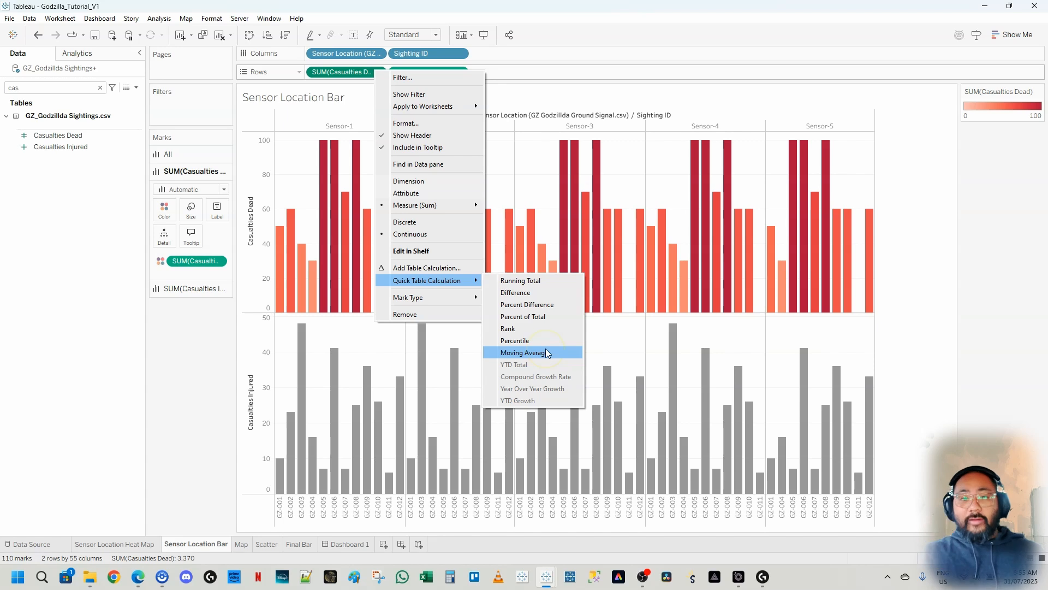
Clear the data field search and widen the mark settings area enough to show the full measure names.
{"action": "left_click", "coordinate": [98, 89]}
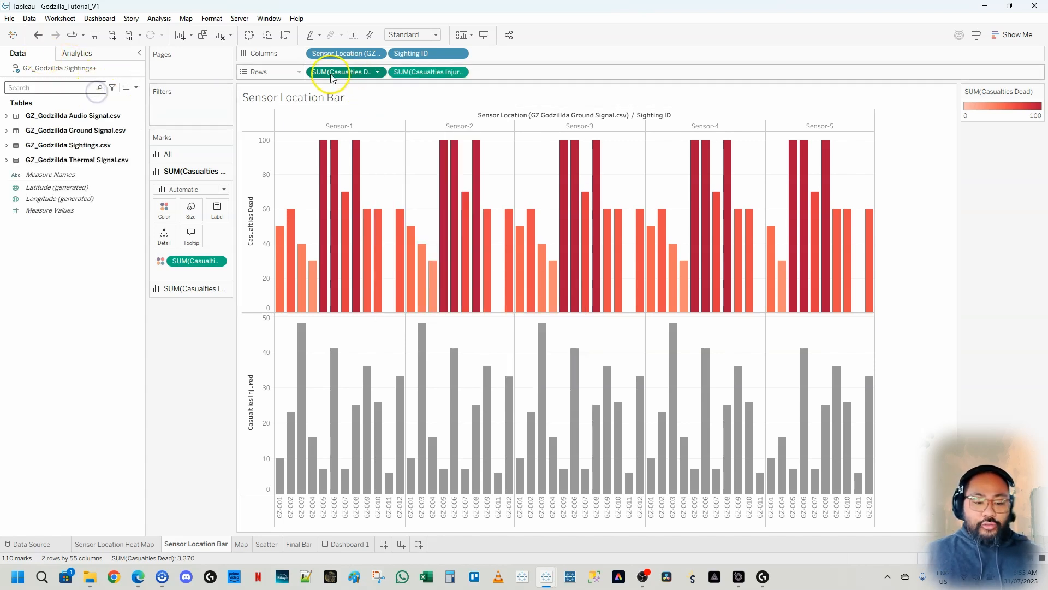
{"action": "left_click_drag", "start_coordinate": [305, 65], "coordinate": [393, 78]}
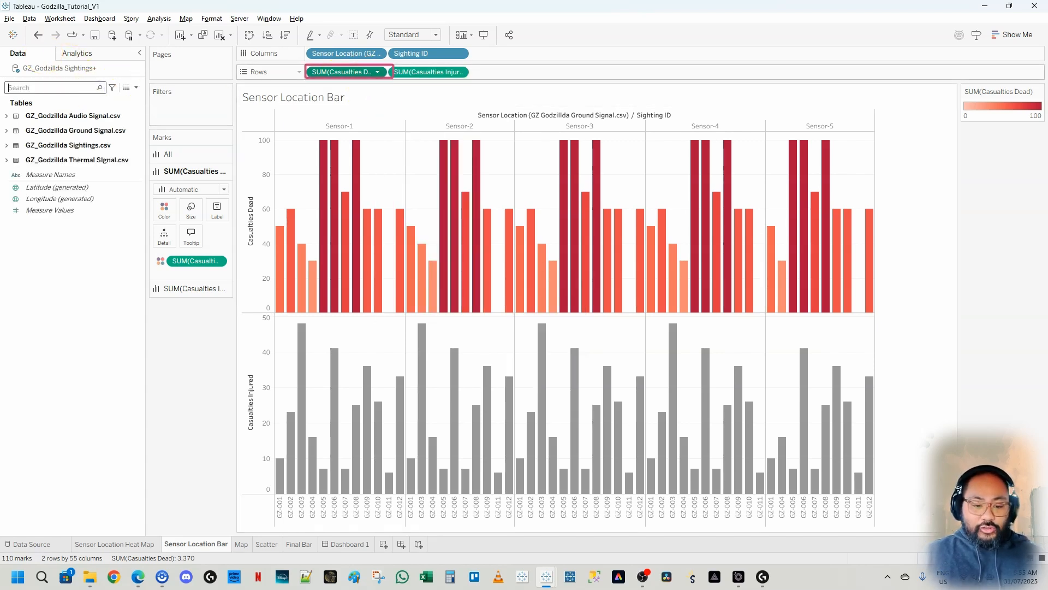
{"action": "left_click_drag", "start_coordinate": [301, 140], "coordinate": [416, 205]}
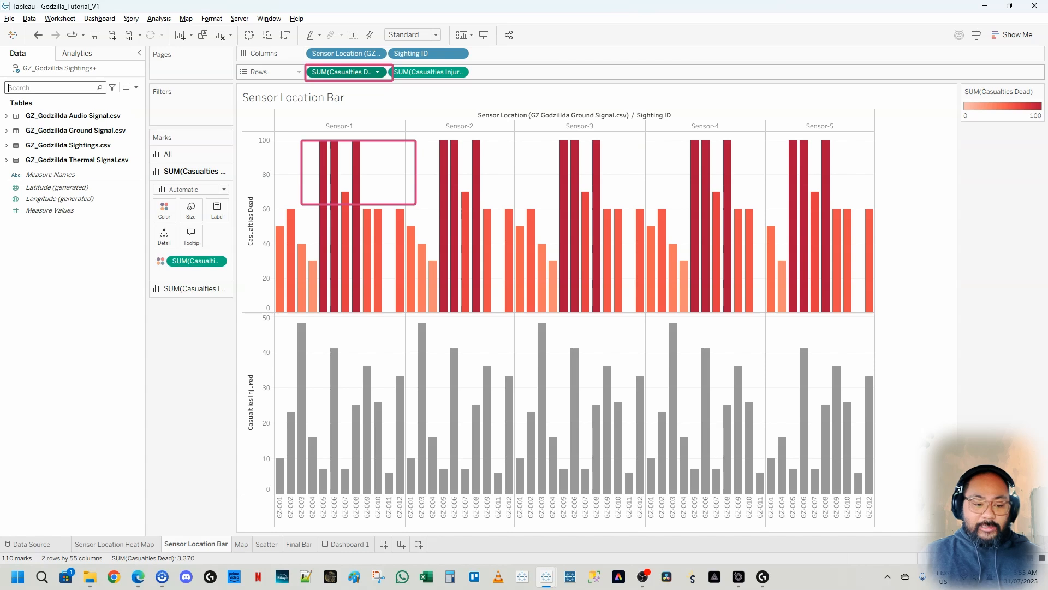
{"action": "left_click_drag", "start_coordinate": [1, 105], "coordinate": [135, 244]}
{"action": "key", "text": "Escape"}
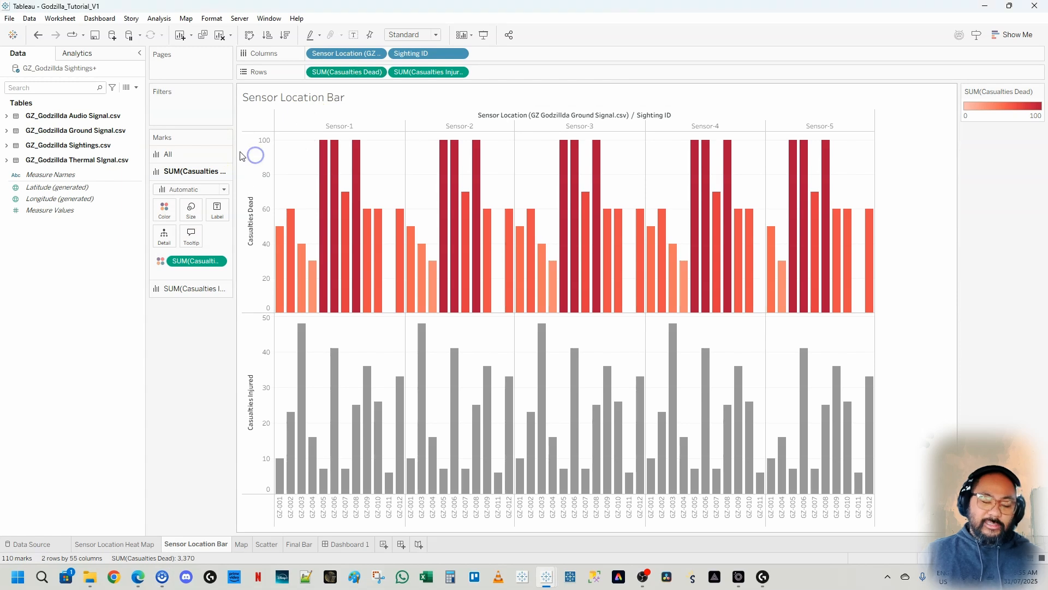
{"action": "left_click_drag", "start_coordinate": [236, 154], "coordinate": [311, 160]}
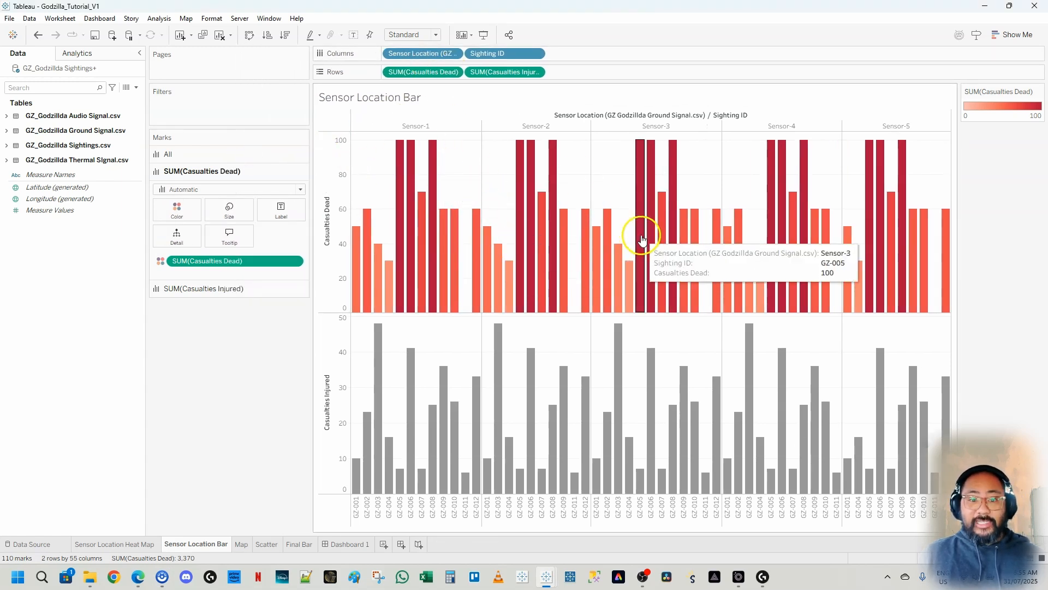
Color the Casualties Injured bars by the Casualties Injured measure from the rows, using the Red palette.
{"action": "left_click", "coordinate": [503, 76]}
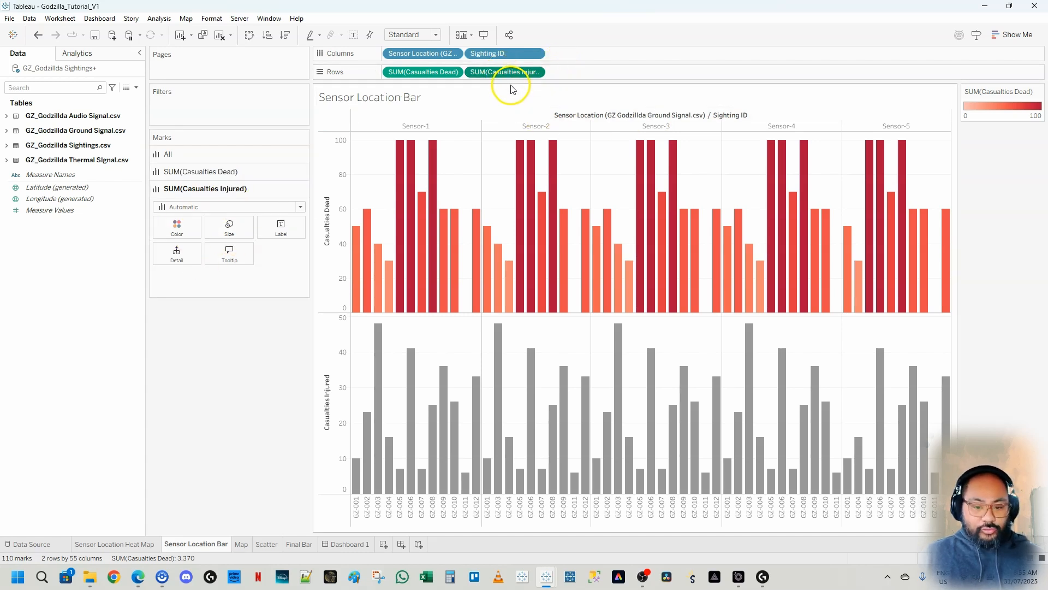
{"action": "left_click_drag", "start_coordinate": [505, 76], "coordinate": [178, 226]}
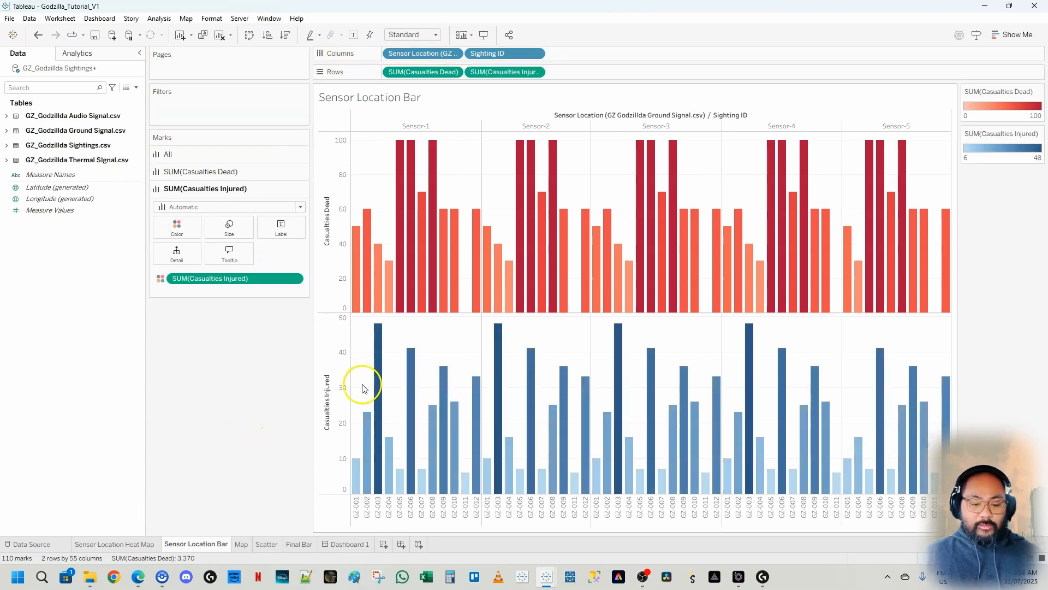
{"action": "left_click", "coordinate": [175, 228]}
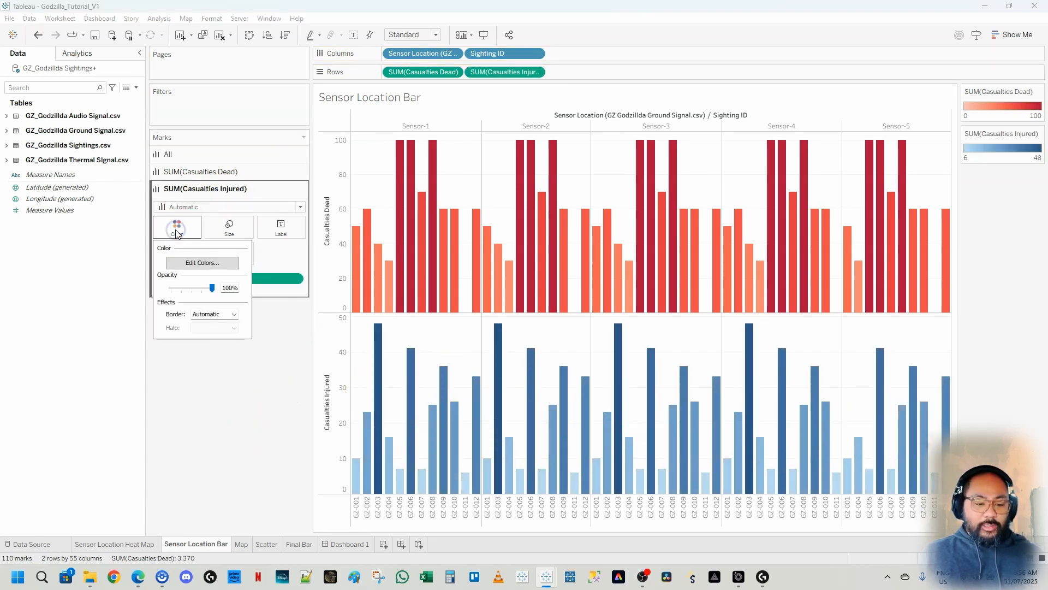
{"action": "left_click", "coordinate": [213, 263]}
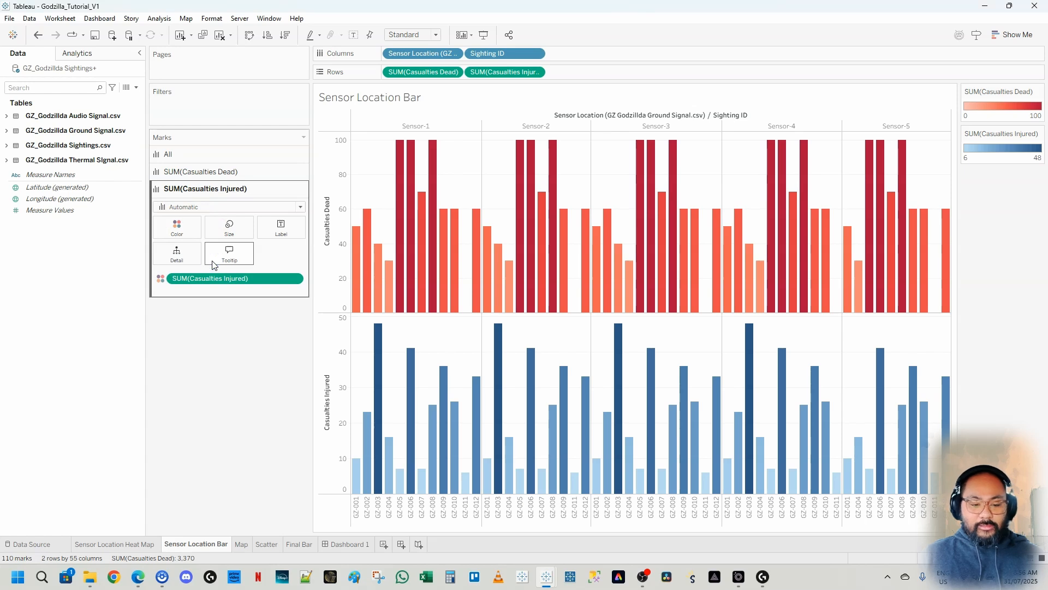
{"action": "left_click", "coordinate": [502, 172]}
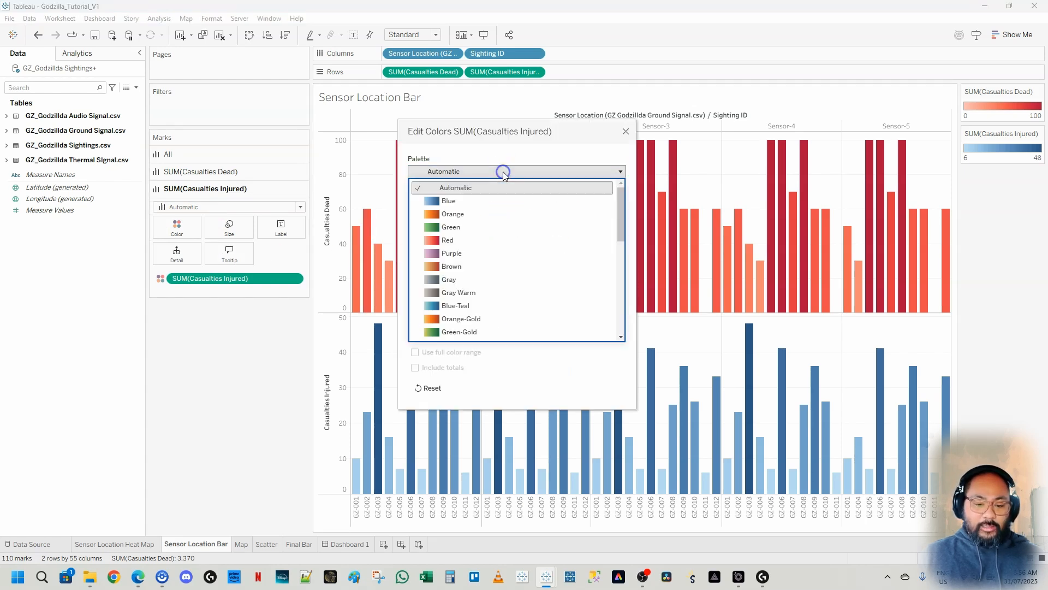
{"action": "left_click", "coordinate": [466, 241]}
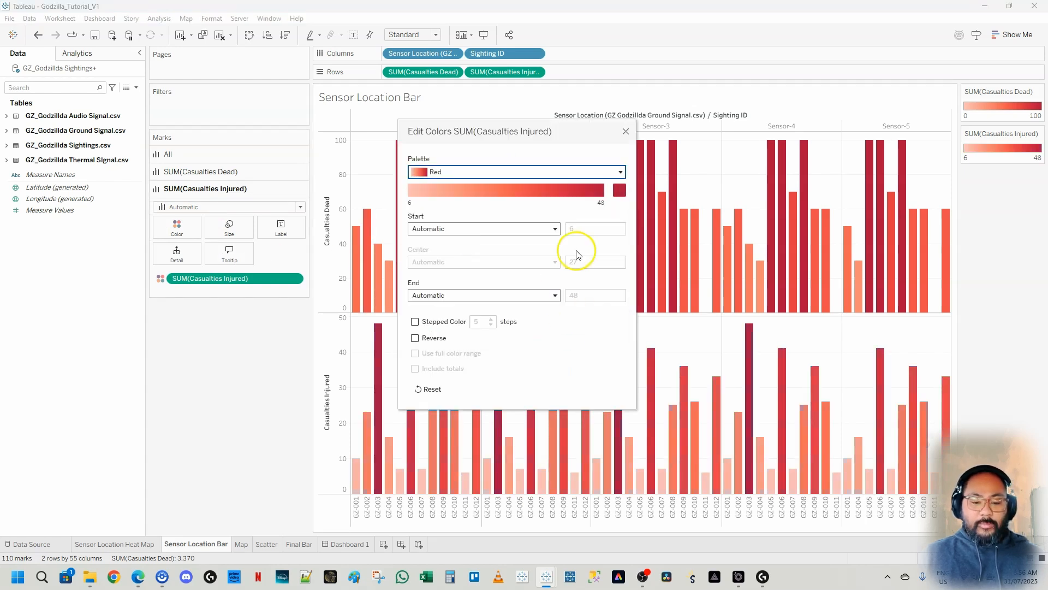
{"action": "left_click", "coordinate": [626, 131]}
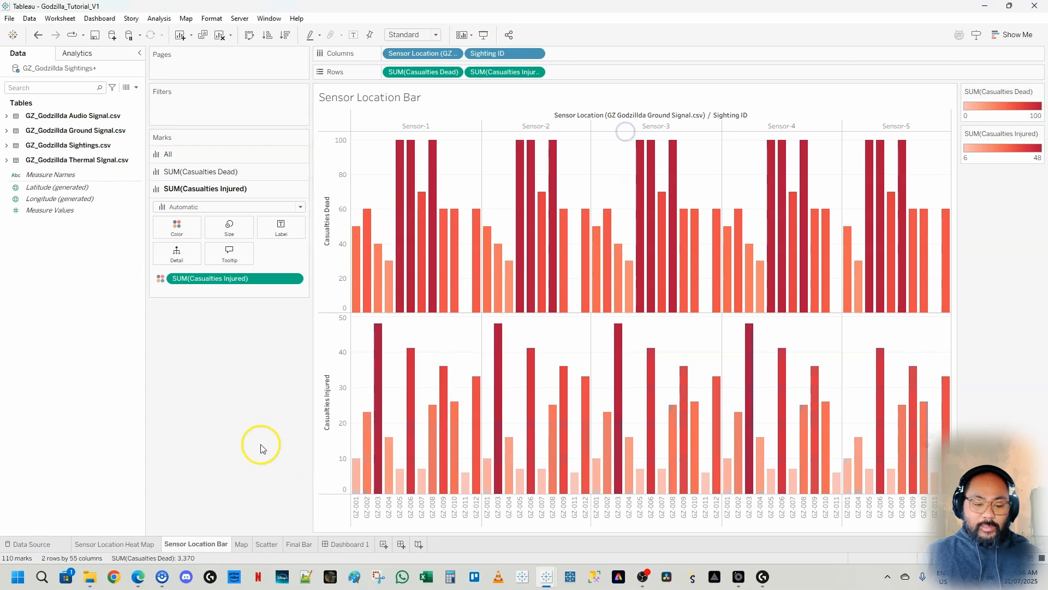
Open the Scatter worksheet and compare it with the radiation and temperature scatter chart in the Godzilla_V2 dashboard.
{"action": "left_click", "coordinate": [268, 544]}
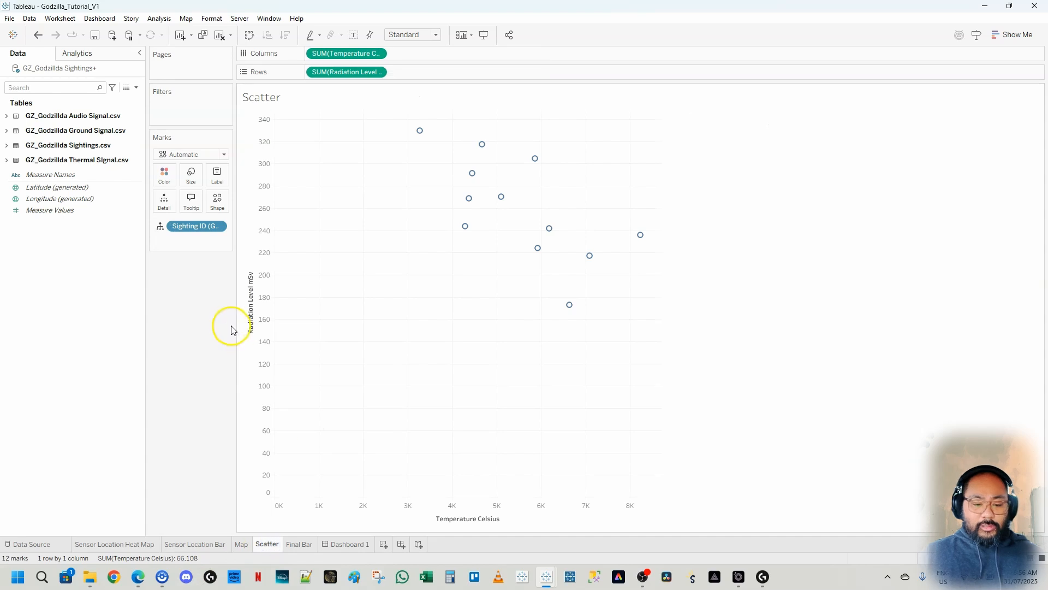
{"action": "mouse_move", "coordinate": [547, 577]}
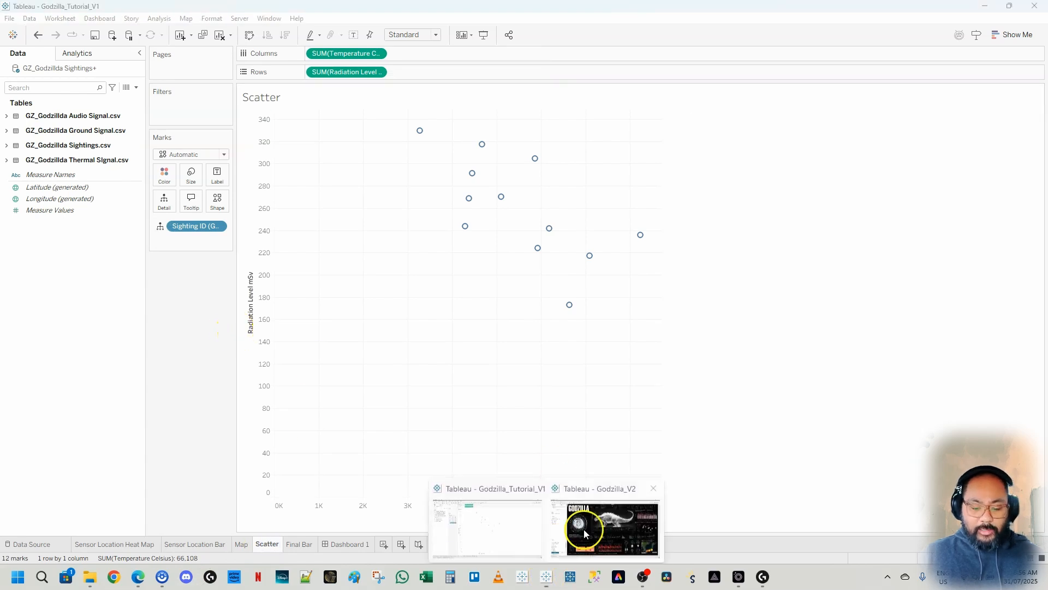
{"action": "left_click", "coordinate": [588, 527]}
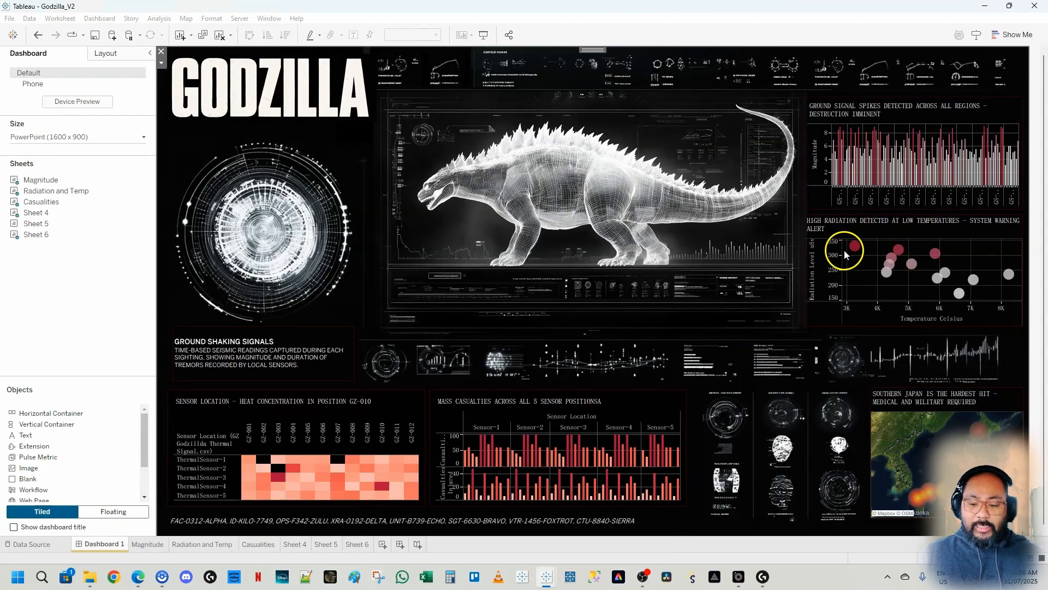
{"action": "mouse_move", "coordinate": [1014, 277]}
{"action": "left_click", "coordinate": [983, 249]}
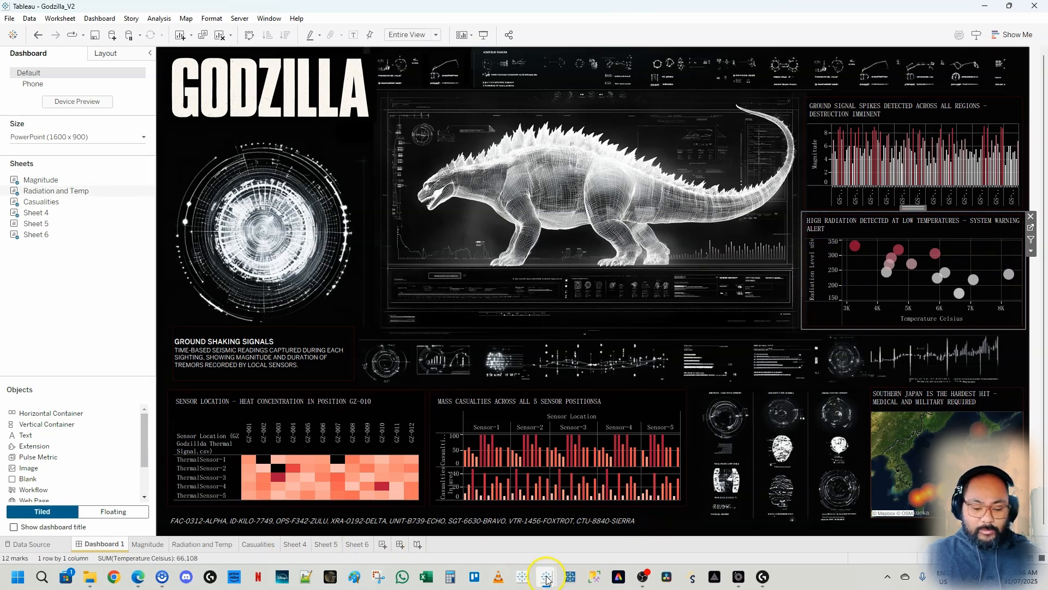
{"action": "mouse_move", "coordinate": [547, 579]}
{"action": "left_click", "coordinate": [510, 534]}
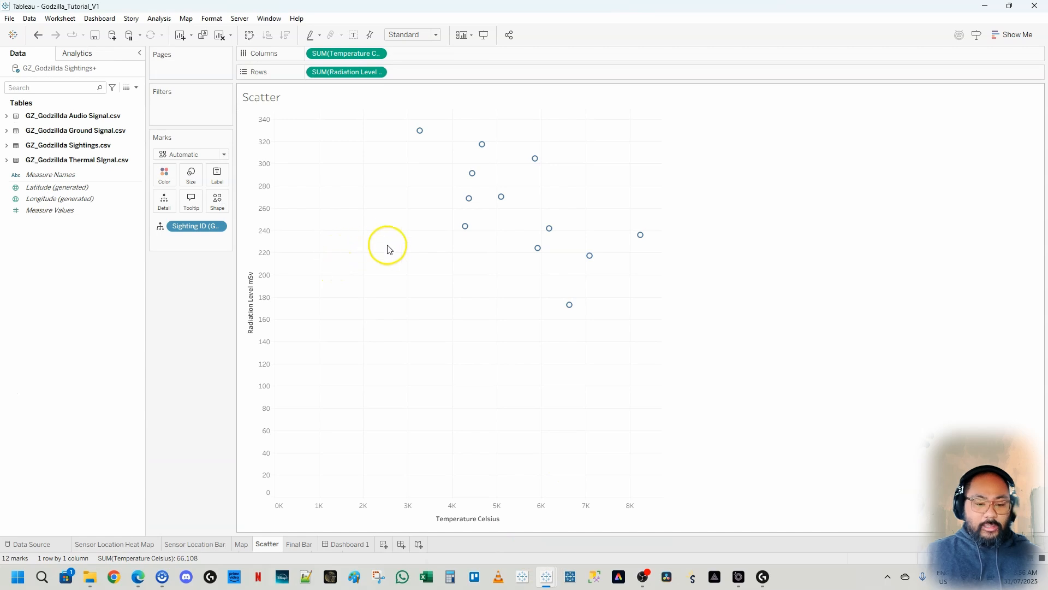
{"action": "mouse_move", "coordinate": [486, 150]}
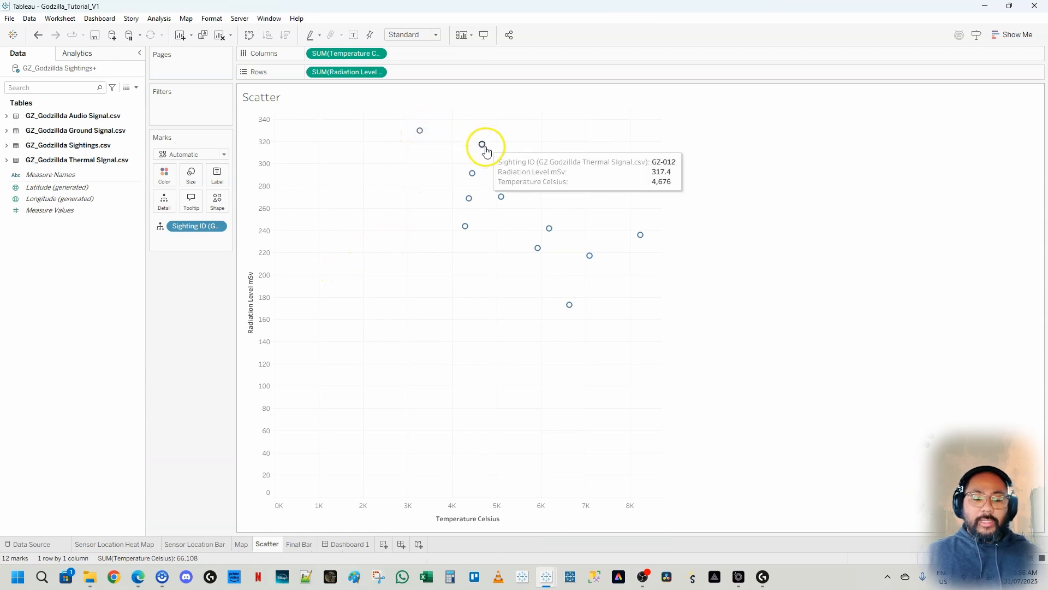
Try the Circle mark type for the scatter points, and undo it.
{"action": "left_click", "coordinate": [214, 155]}
{"action": "left_click", "coordinate": [191, 230]}
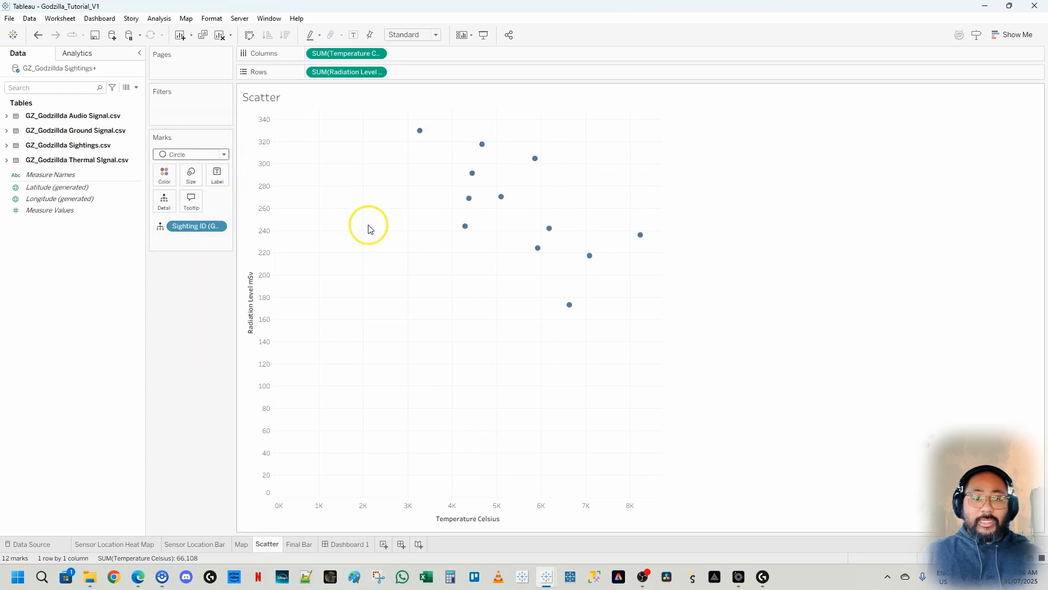
{"action": "key", "text": "ctrl+z"}
Set the scatter's mark type to Shape and use the filled circle as its shape.
{"action": "left_click", "coordinate": [212, 155]}
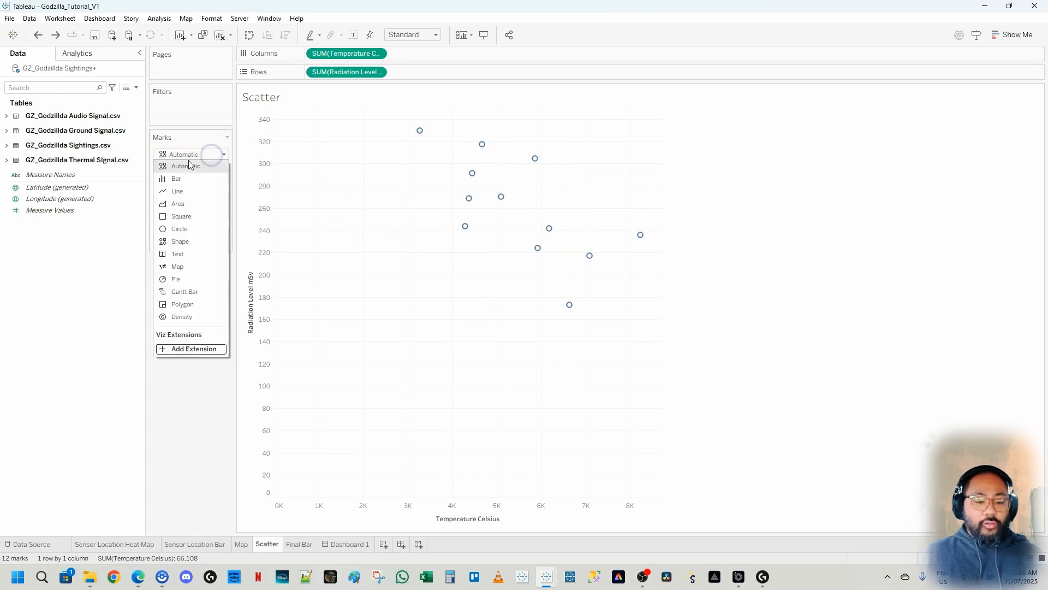
{"action": "left_click", "coordinate": [167, 246]}
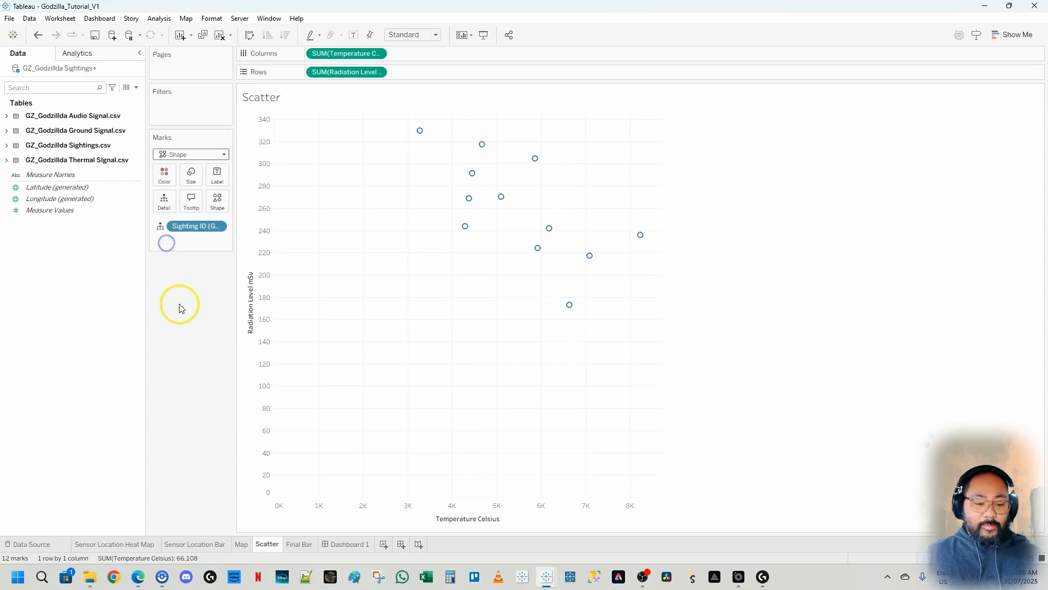
{"action": "left_click", "coordinate": [219, 201]}
{"action": "left_click", "coordinate": [214, 250]}
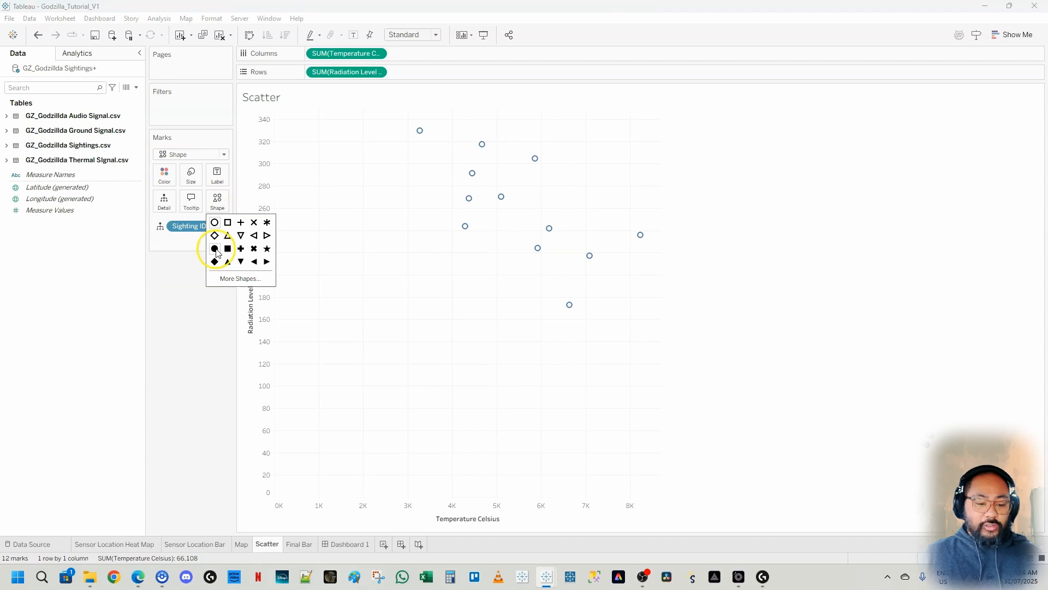
{"action": "left_click", "coordinate": [188, 351]}
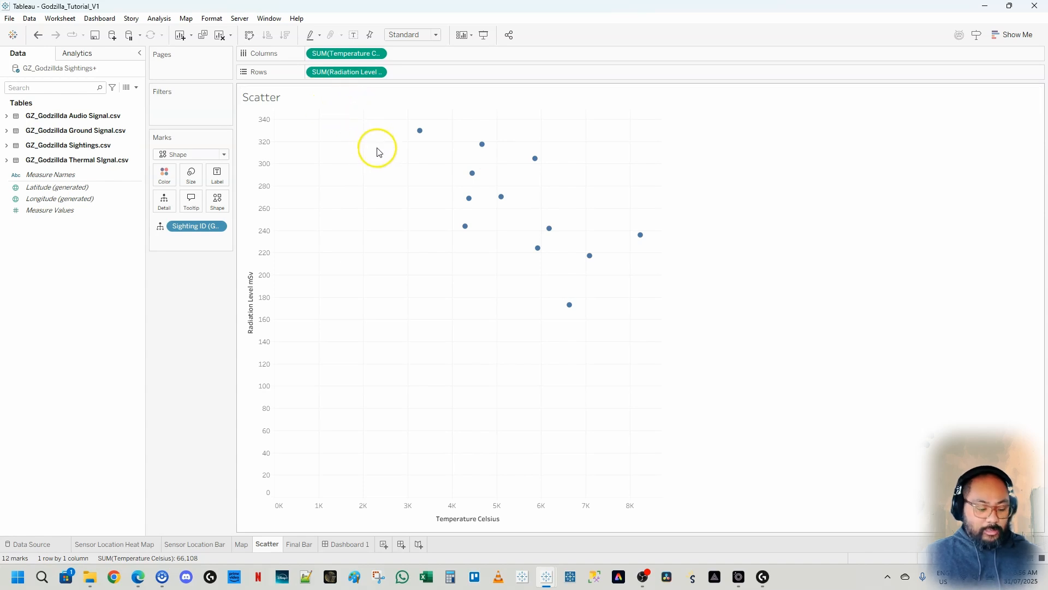
Encode both the color and the size of the scatter points by the Radiation Level mSv measure from the rows.
{"action": "right_click", "coordinate": [355, 73]}
{"action": "left_click_drag", "start_coordinate": [355, 72], "coordinate": [223, 142]}
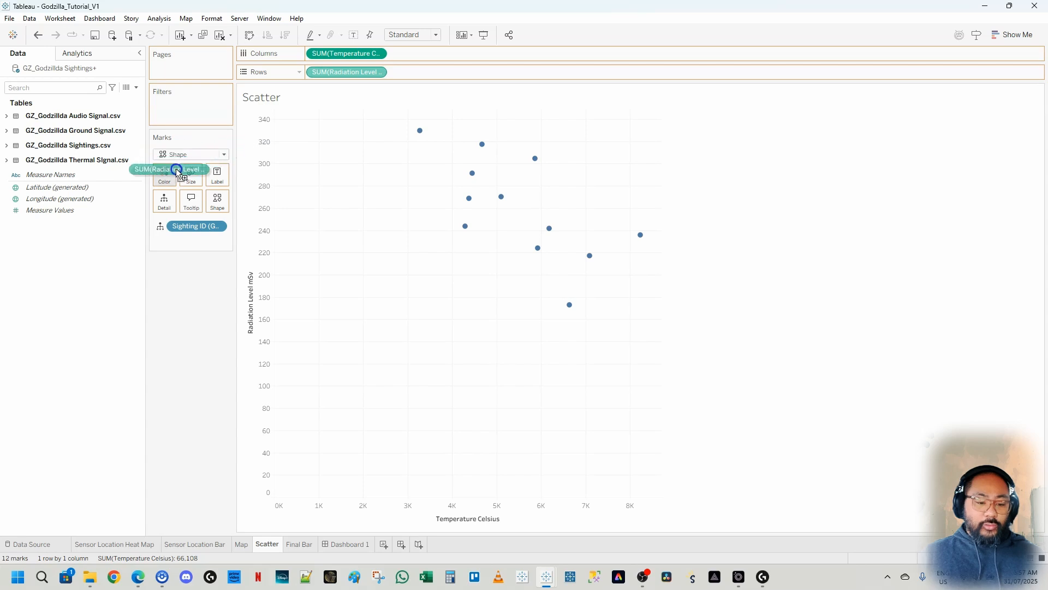
{"action": "left_click_drag", "start_coordinate": [172, 174], "coordinate": [167, 173]}
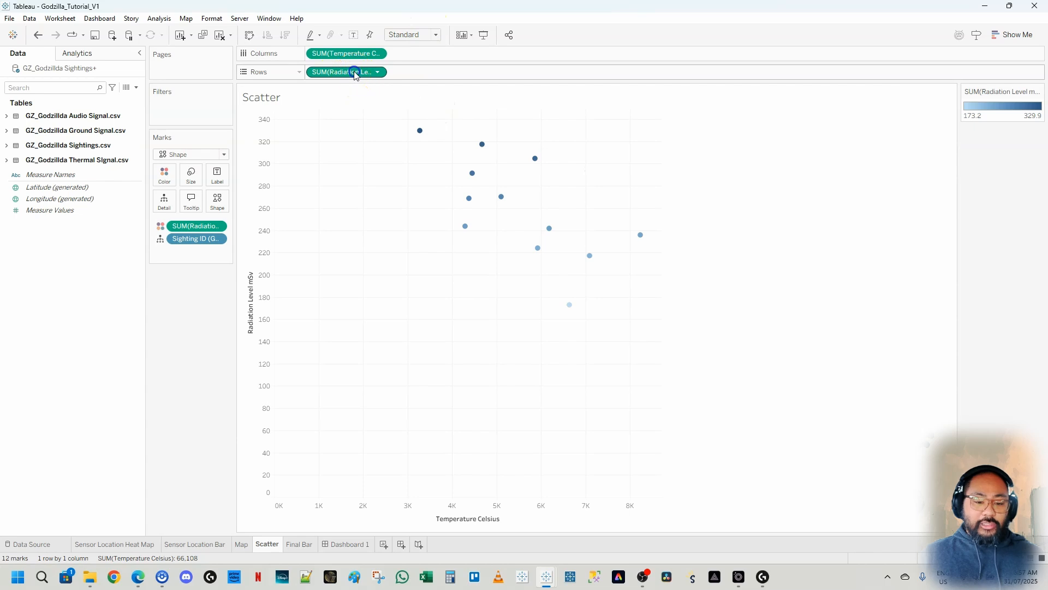
{"action": "left_click_drag", "start_coordinate": [355, 74], "coordinate": [190, 174]}
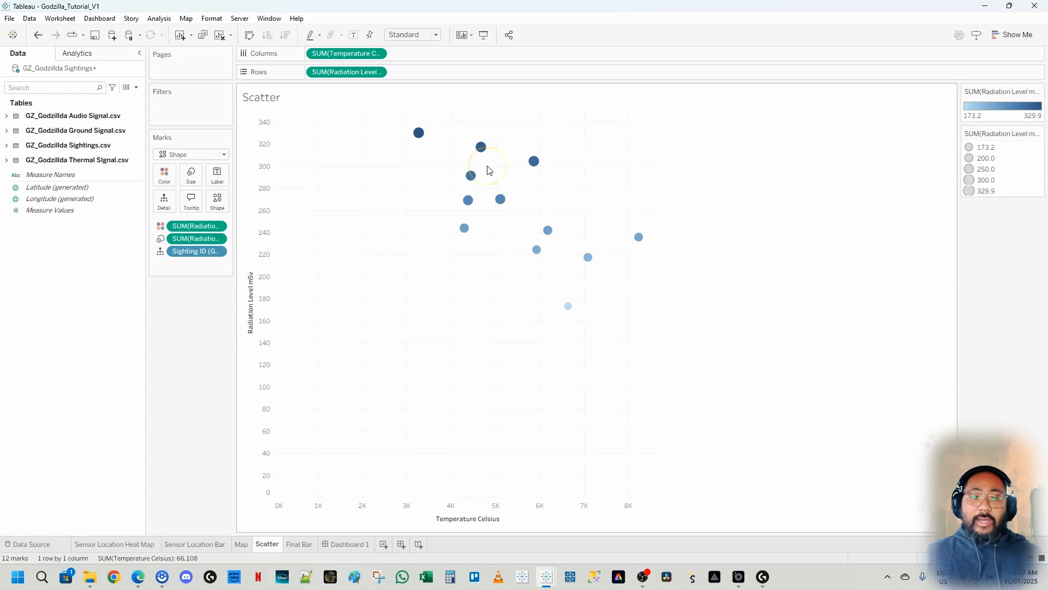
Change the Radiation Level mSv color palette to Red in the Scatter worksheet.
{"action": "left_click", "coordinate": [164, 175]}
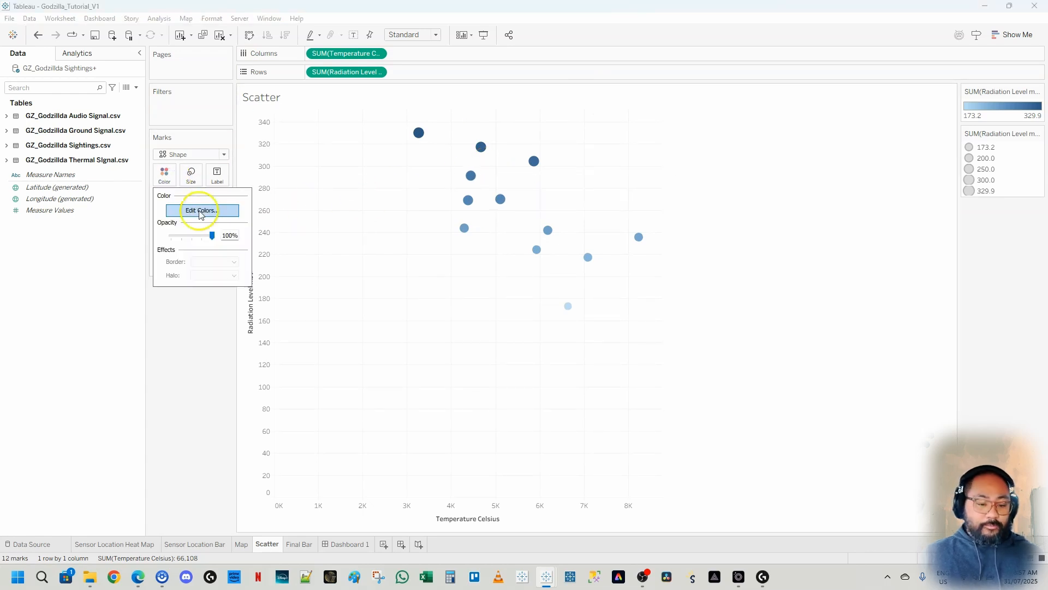
{"action": "key", "text": "Escape"}
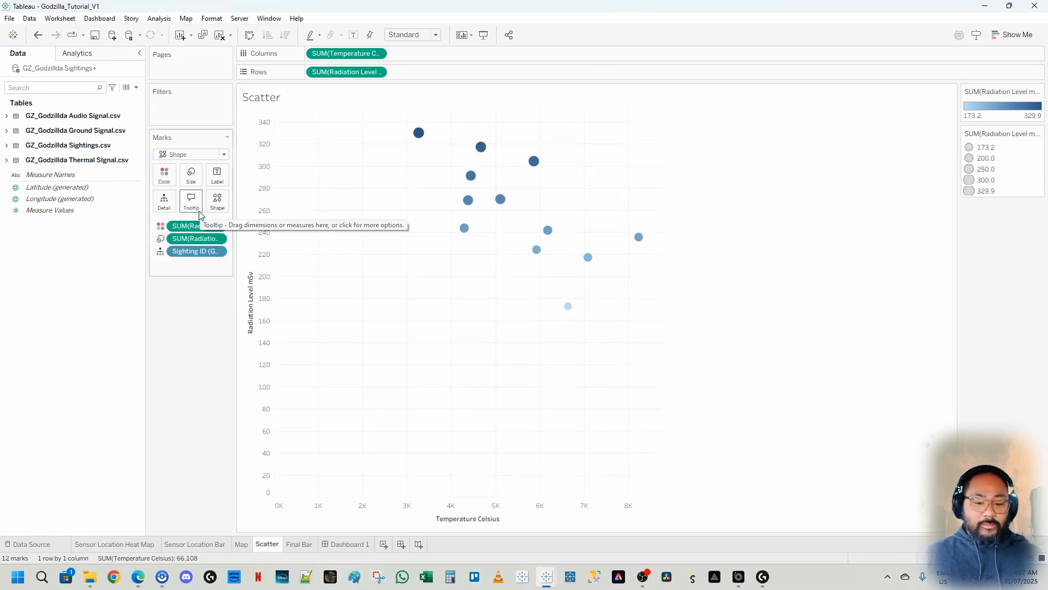
{"action": "left_click", "coordinate": [484, 171]}
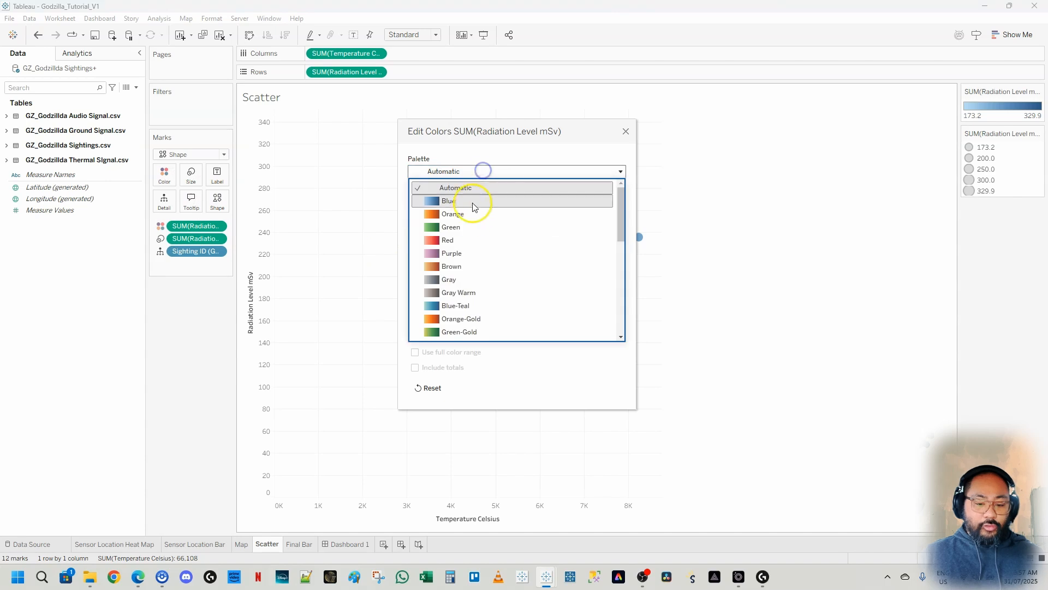
{"action": "left_click", "coordinate": [465, 239]}
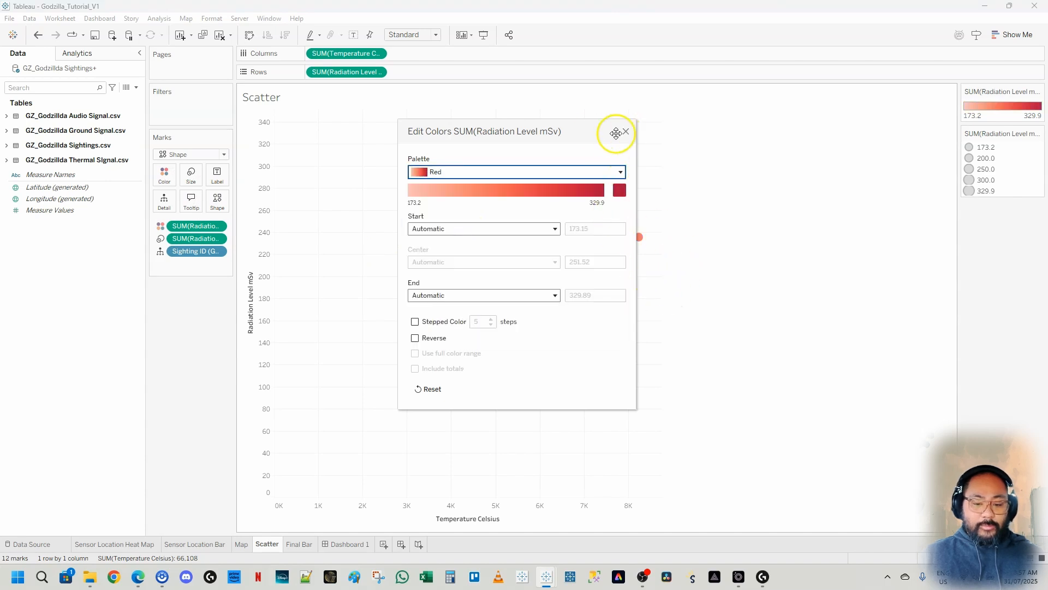
{"action": "mouse_move", "coordinate": [616, 134]}
{"action": "left_mouse_down"}
{"action": "mouse_move", "coordinate": [932, 118]}
{"action": "mouse_move", "coordinate": [874, 114]}
{"action": "left_mouse_up"}
{"action": "left_click", "coordinate": [884, 113]}
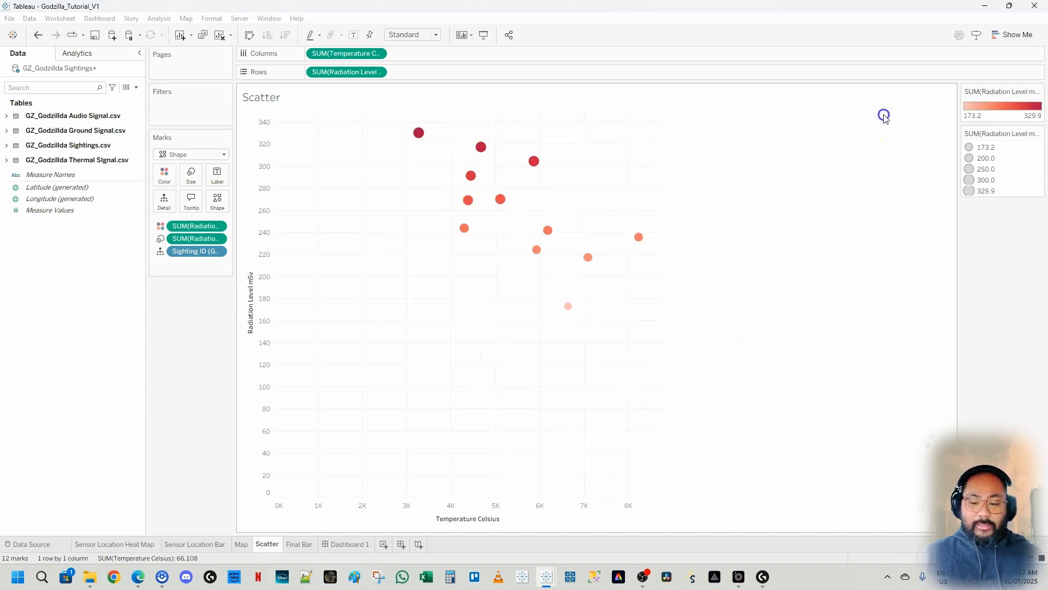
{"action": "left_click", "coordinate": [531, 322]}
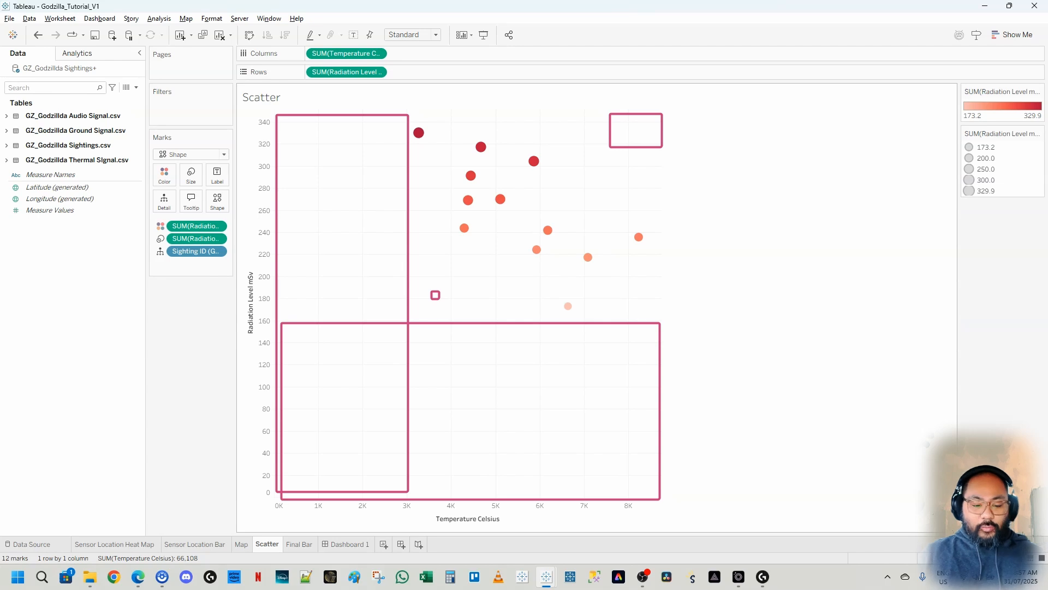
{"action": "key", "text": "Escape"}
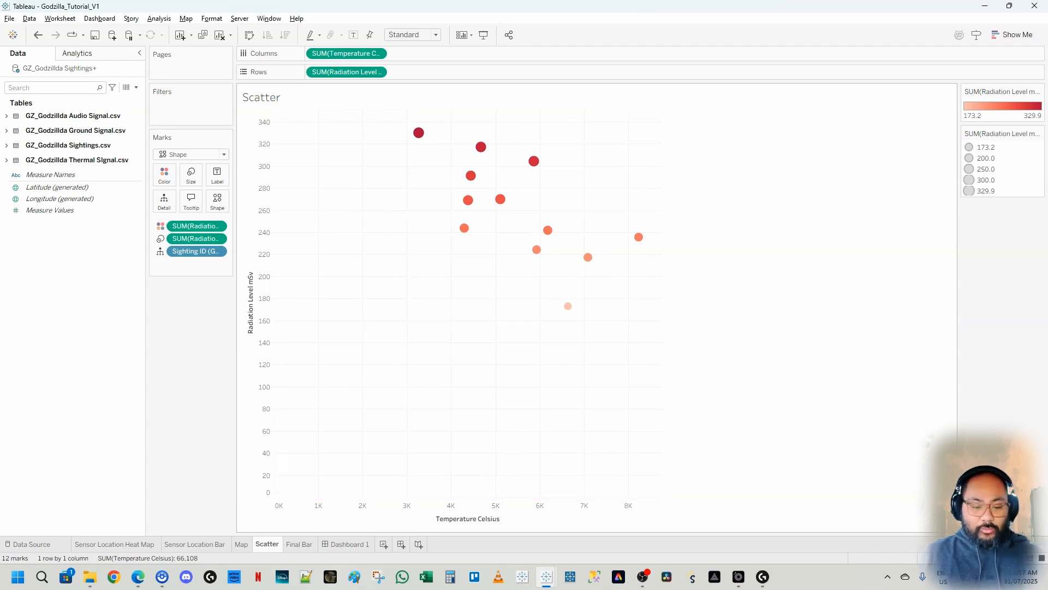
{"action": "left_click_drag", "start_coordinate": [401, 114], "coordinate": [662, 325]}
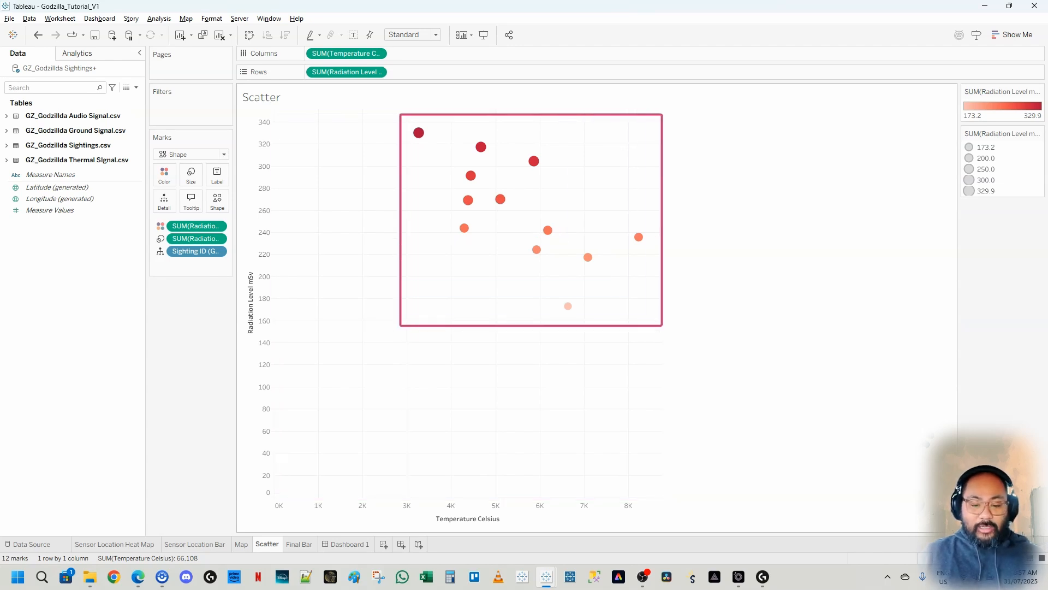
{"action": "left_click_drag", "start_coordinate": [405, 321], "coordinate": [411, 511]}
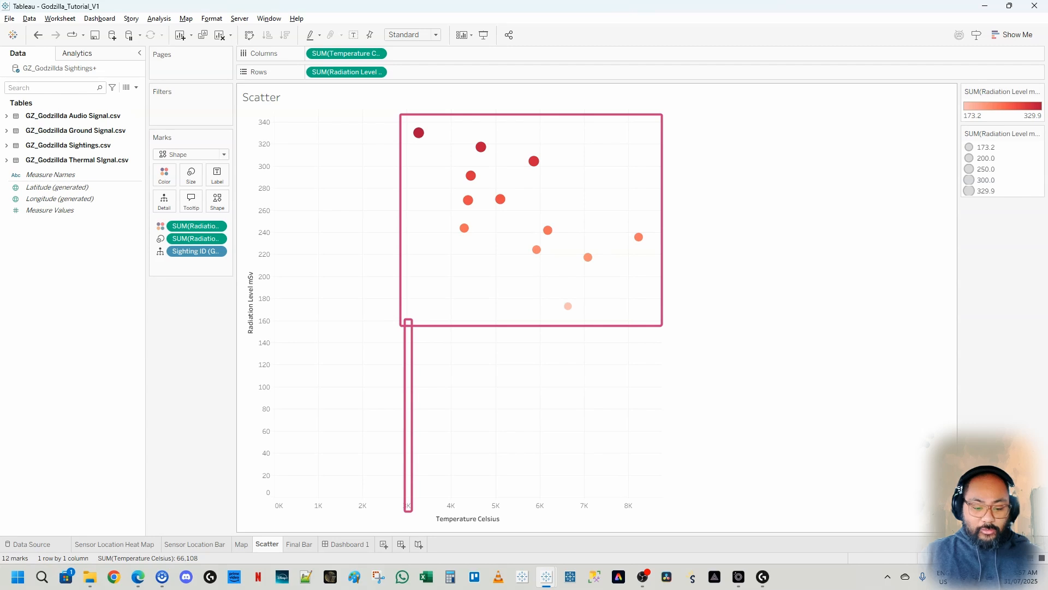
{"action": "left_click_drag", "start_coordinate": [250, 316], "coordinate": [407, 331]}
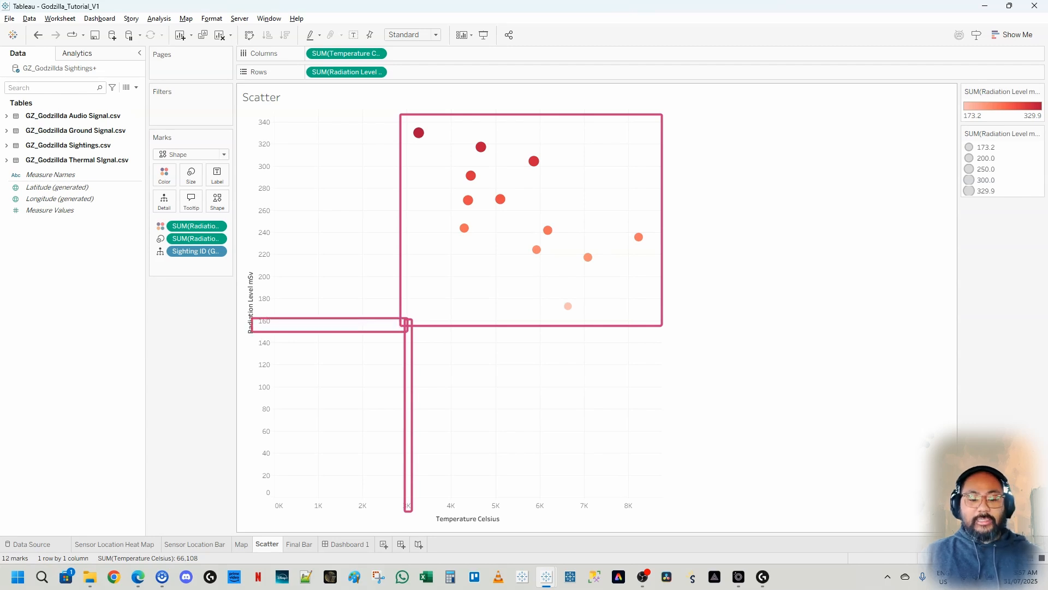
Exclude zero from the automatic range of the Radiation Level mSv axis in the Scatter worksheet.
{"action": "left_click", "coordinate": [258, 225]}
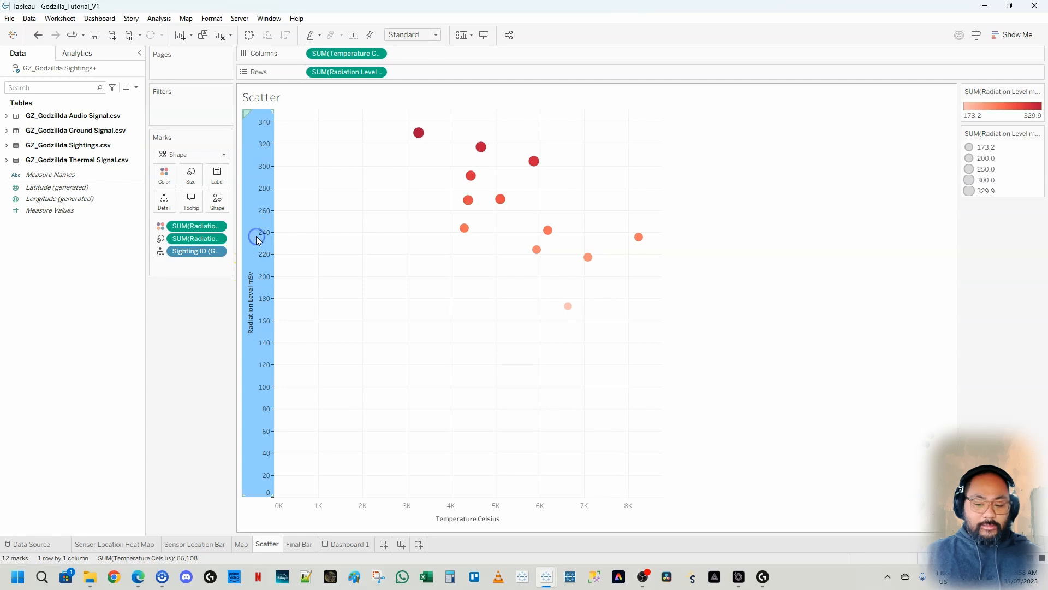
{"action": "double_click", "coordinate": [257, 236]}
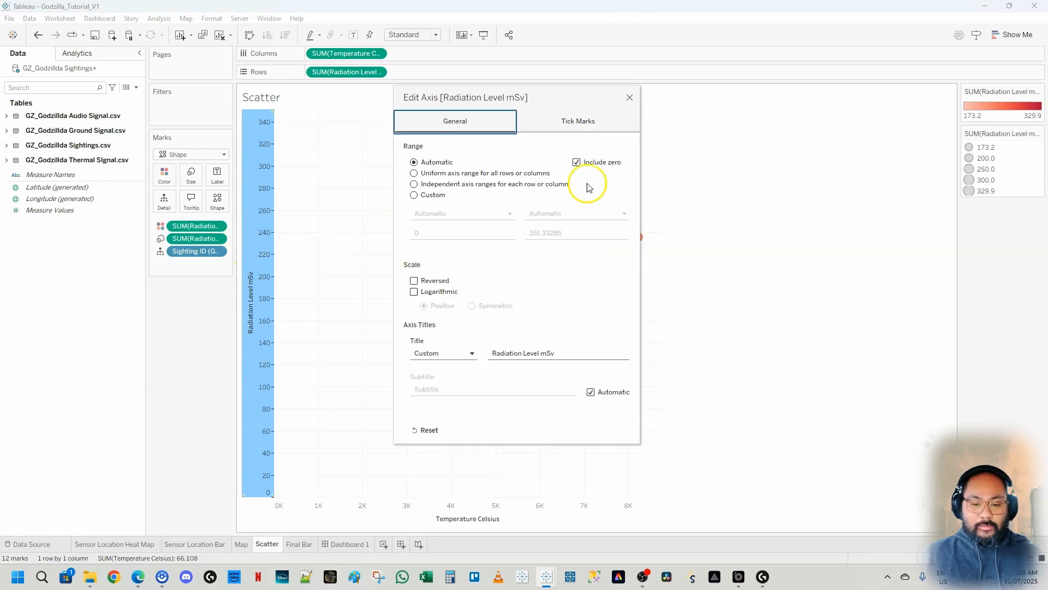
{"action": "left_click", "coordinate": [578, 163]}
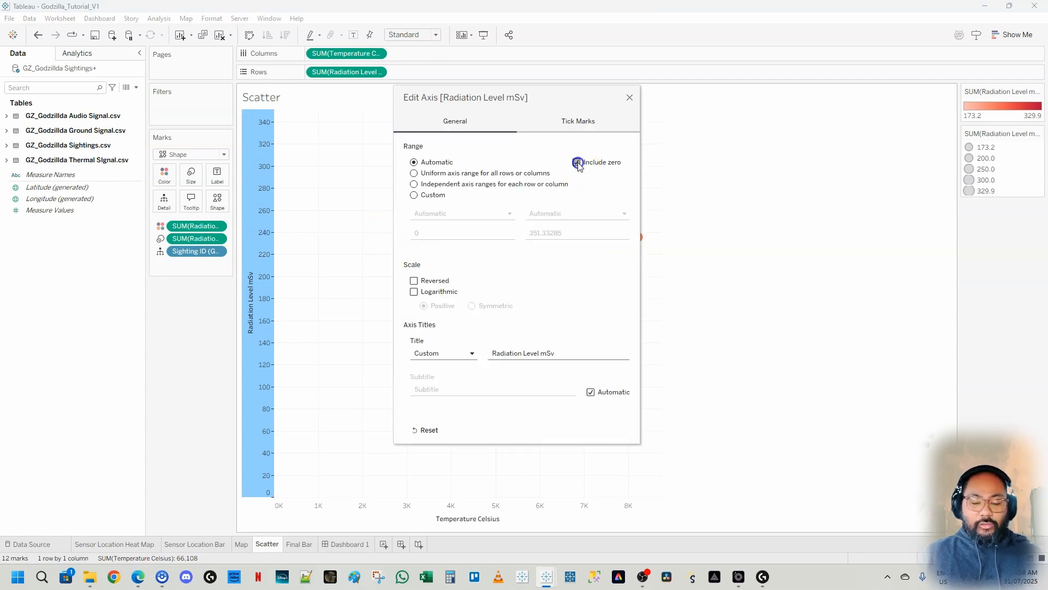
{"action": "left_click", "coordinate": [577, 163]}
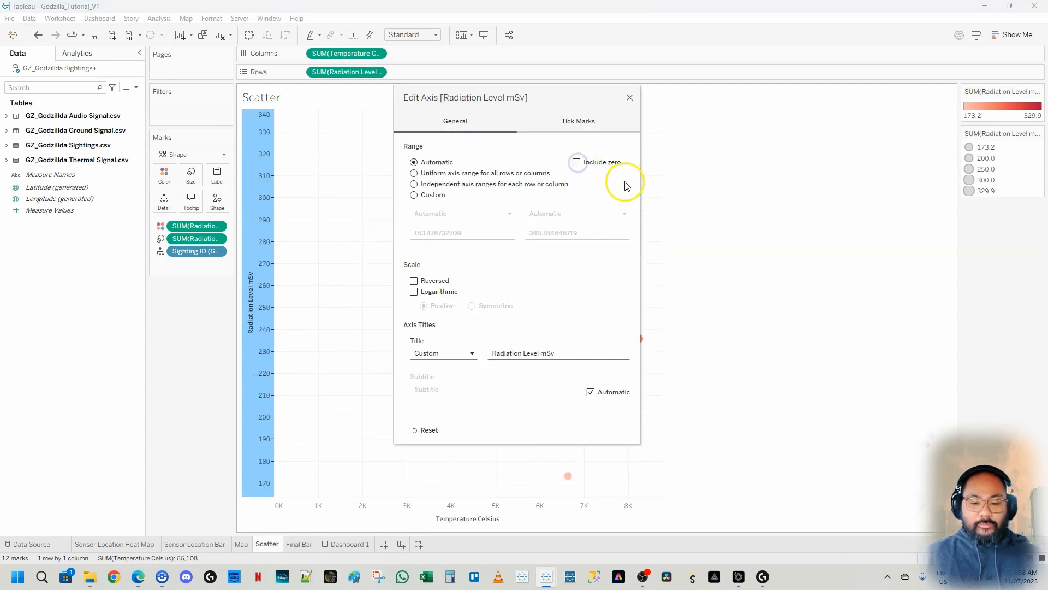
{"action": "left_click", "coordinate": [630, 99]}
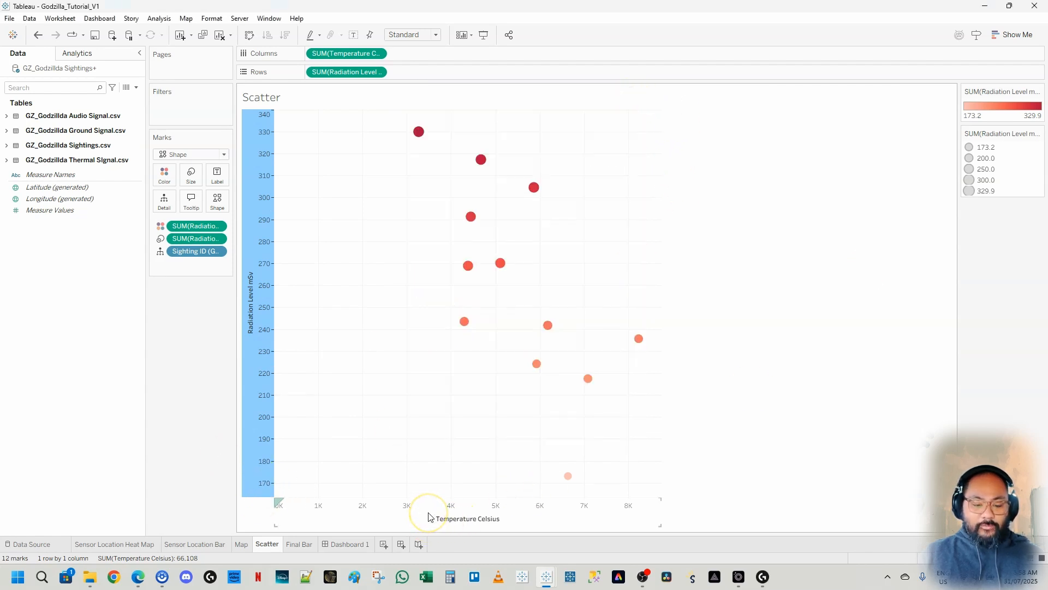
Exclude zero from the automatic range of the Temperature Celsius axis in the Scatter worksheet.
{"action": "double_click", "coordinate": [428, 516]}
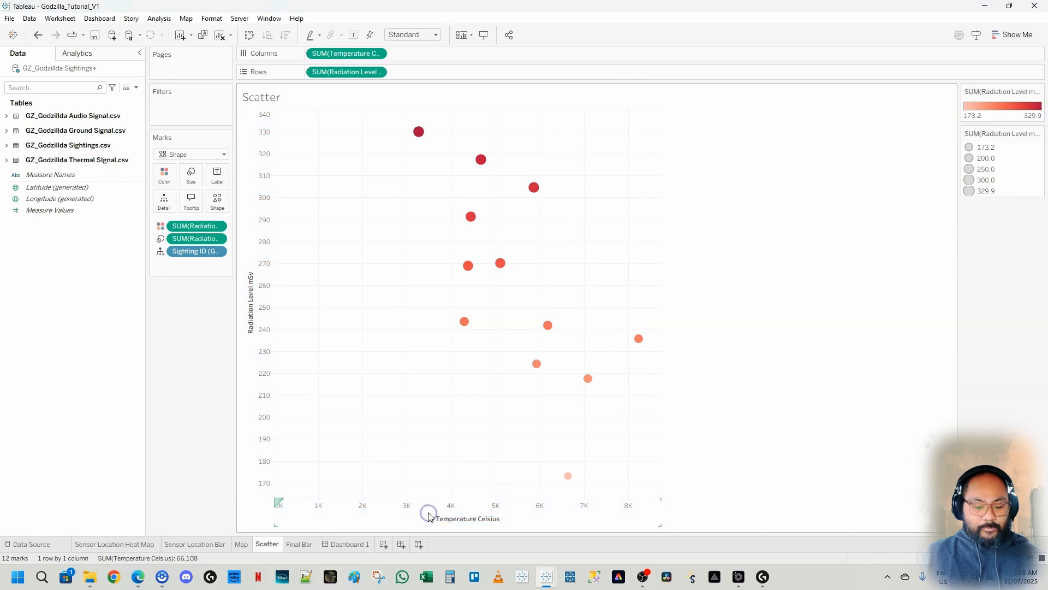
{"action": "left_click", "coordinate": [576, 164]}
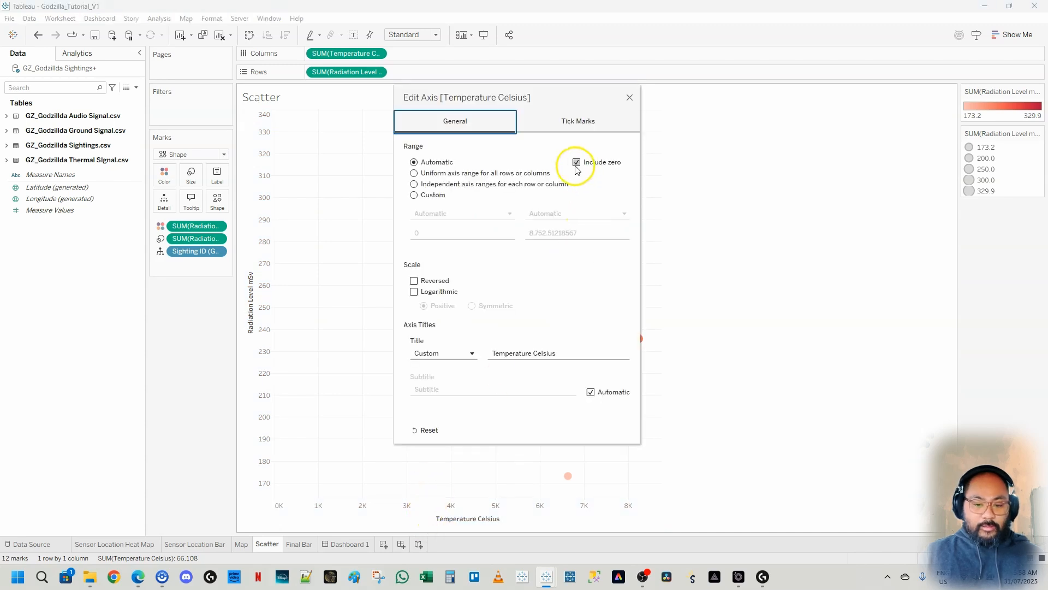
{"action": "left_click", "coordinate": [630, 97]}
{"action": "right_click", "coordinate": [394, 511]}
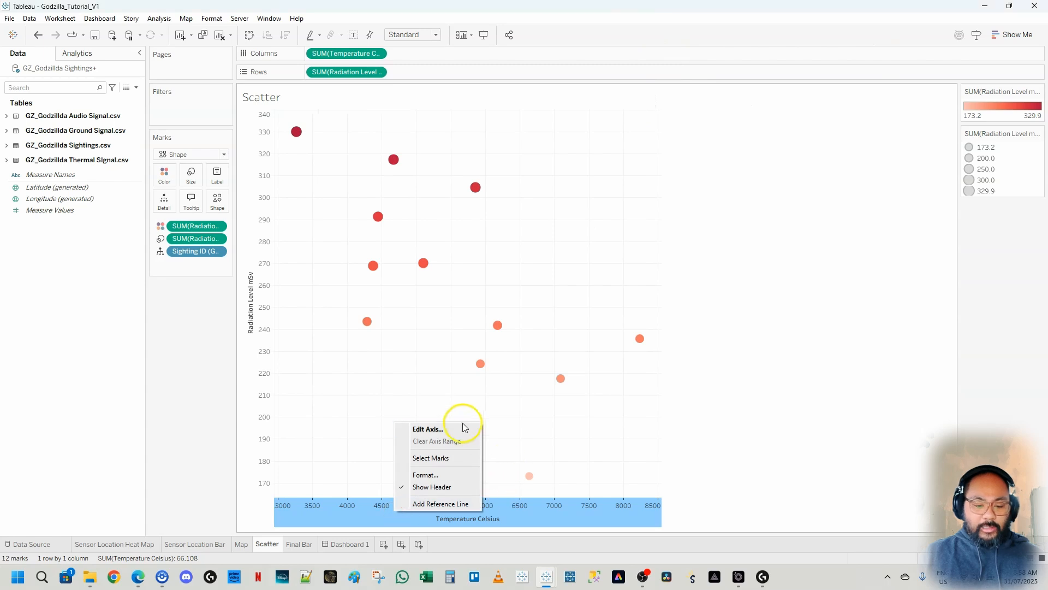
{"action": "left_click", "coordinate": [433, 377]}
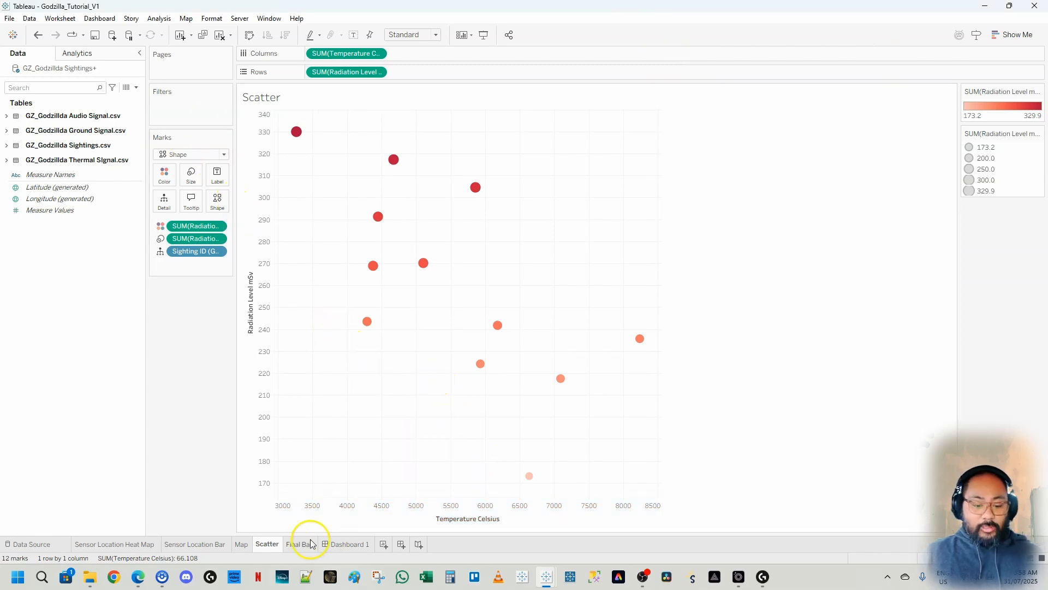
Return to Dashboard 1 and compare it with the preview of the Godzilla_V2 workbook.
{"action": "left_click", "coordinate": [355, 544]}
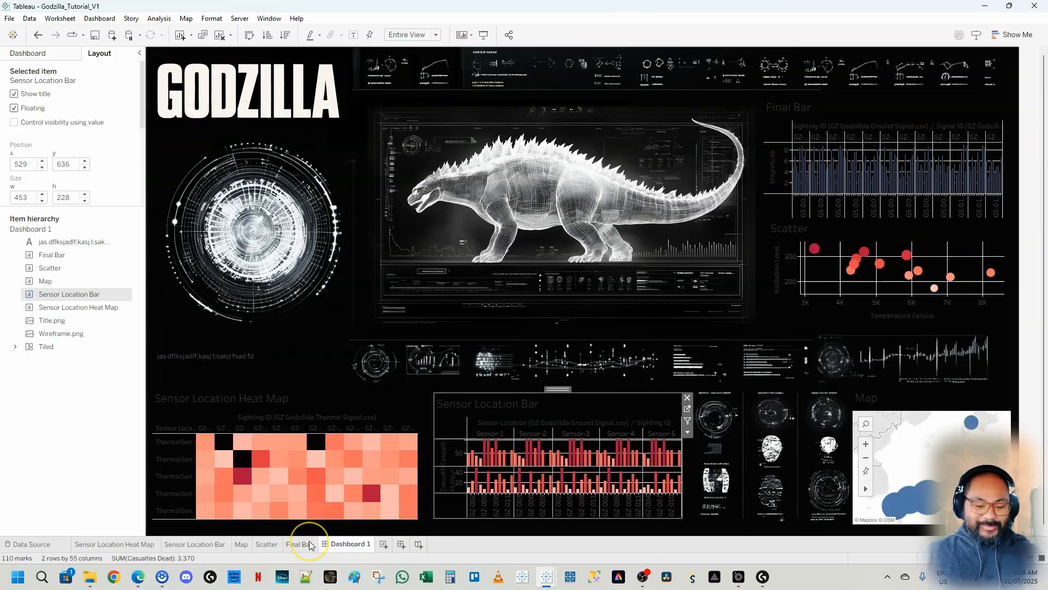
{"action": "mouse_move", "coordinate": [309, 545]}
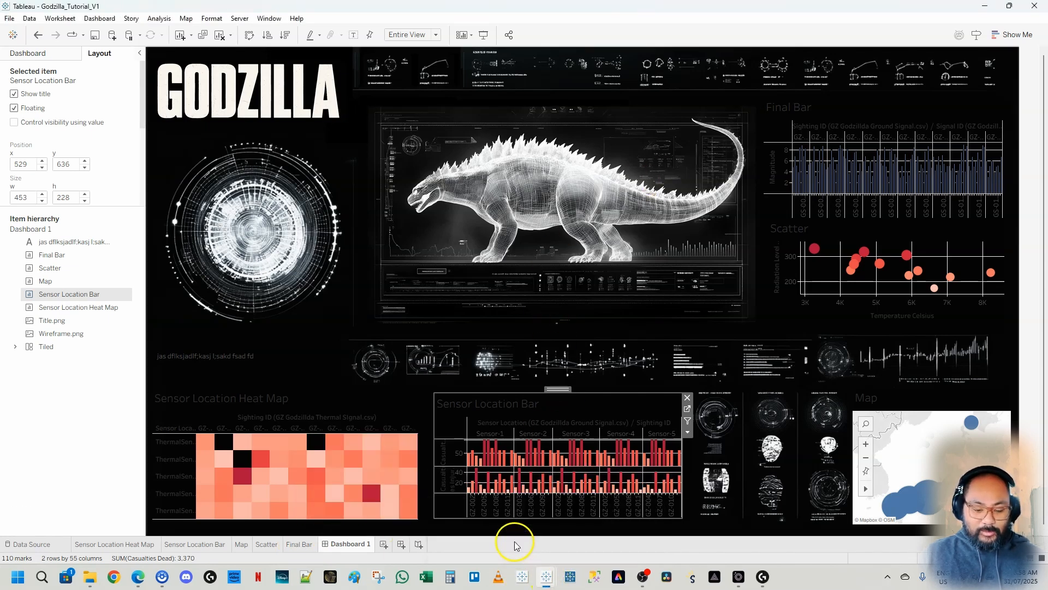
{"action": "mouse_move", "coordinate": [546, 577]}
{"action": "mouse_move", "coordinate": [597, 538]}
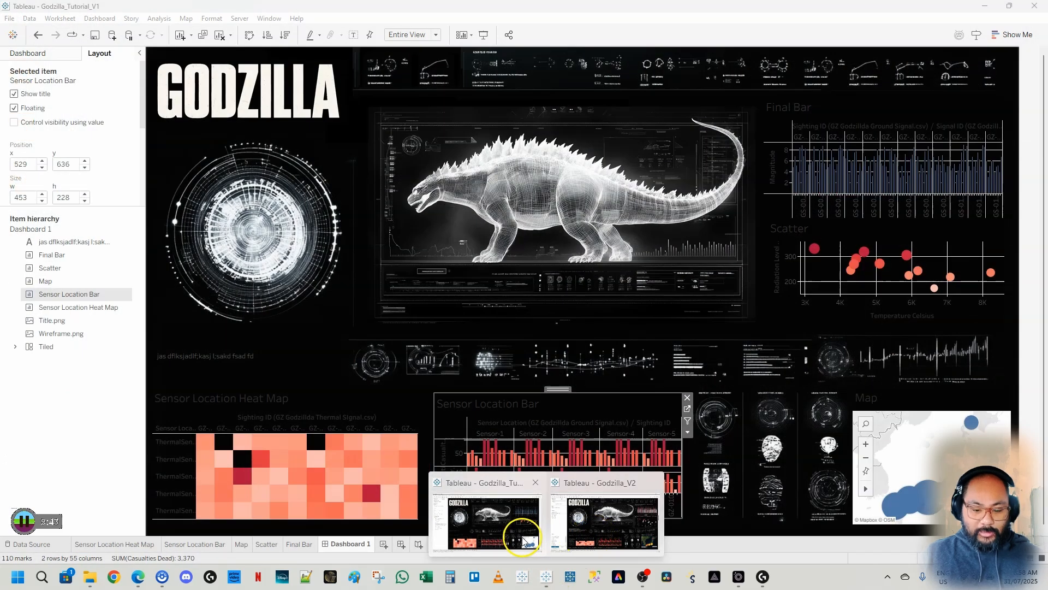
{"action": "left_click", "coordinate": [520, 535]}
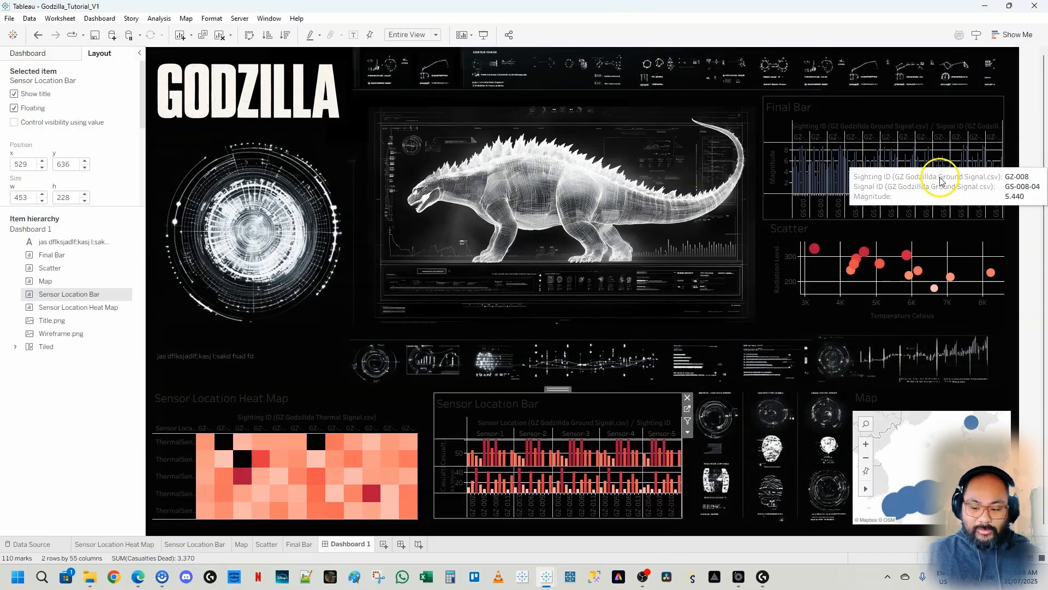
Open the Final Bar worksheet from the dashboard and color its bars by the Magnitude measure from the rows.
{"action": "left_click", "coordinate": [793, 107]}
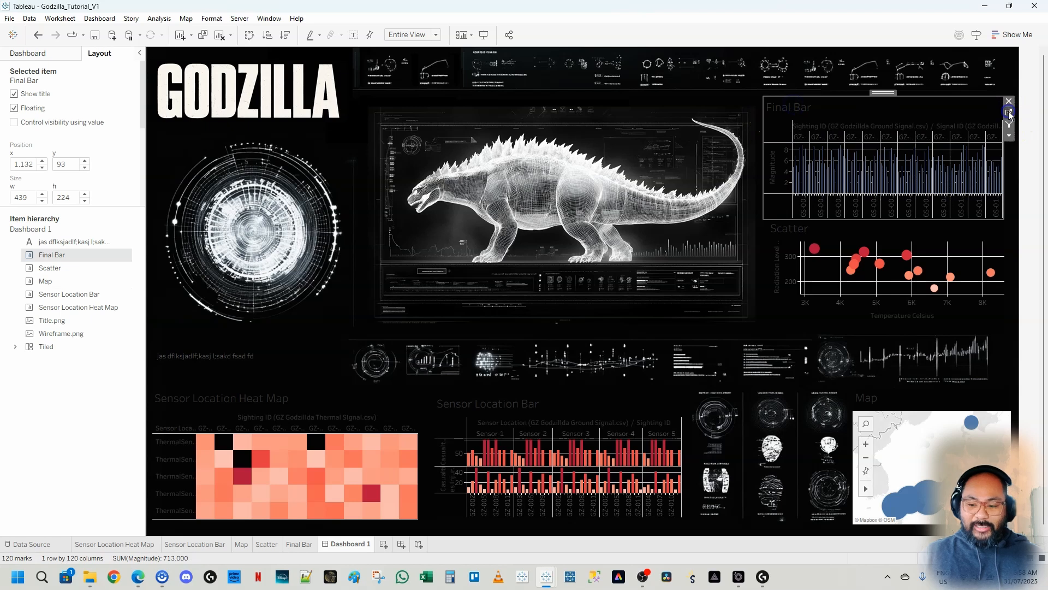
{"action": "left_click", "coordinate": [1009, 113]}
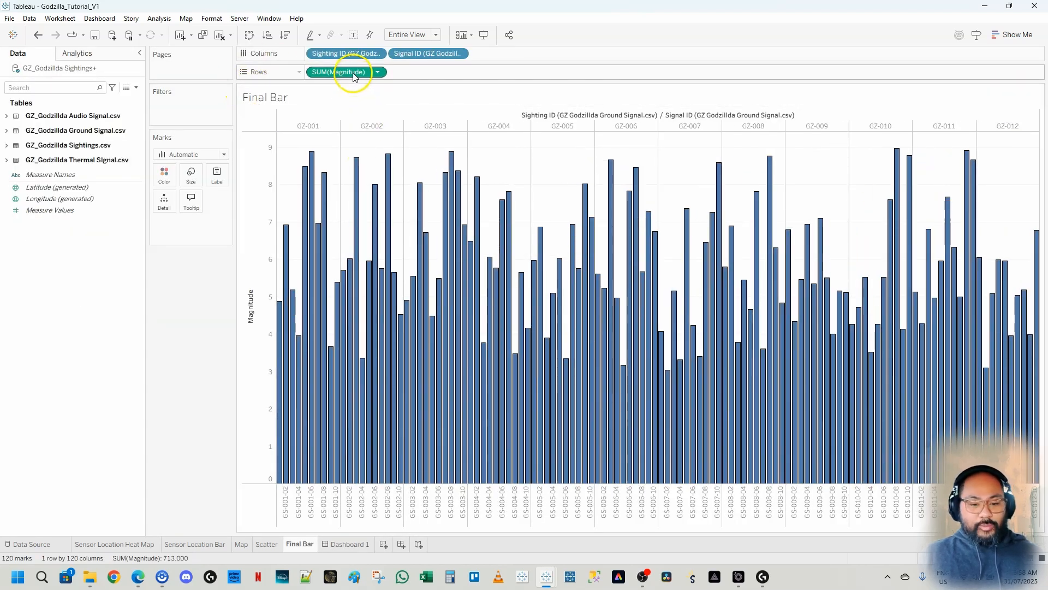
{"action": "left_click_drag", "start_coordinate": [355, 73], "coordinate": [167, 176]}
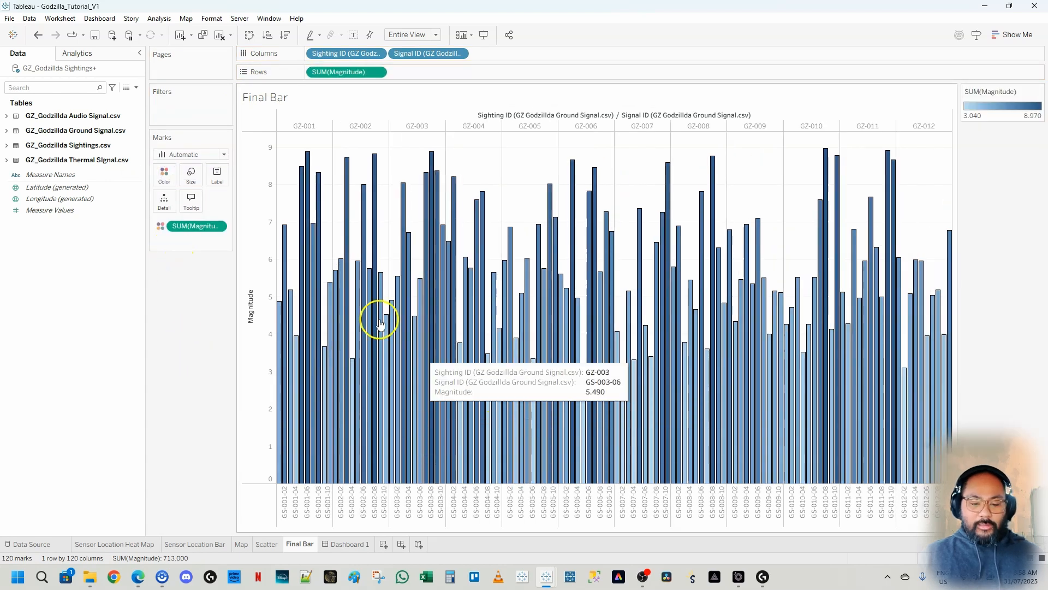
Open the color settings for Magnitude in Final Bar and apply the Red palette.
{"action": "left_click", "coordinate": [164, 173]}
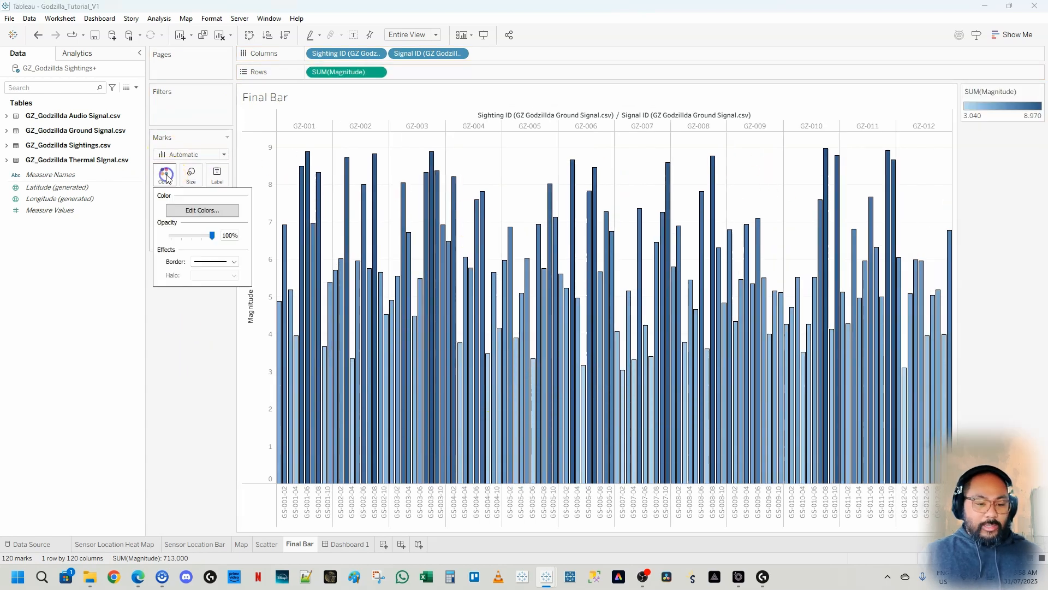
{"action": "left_click", "coordinate": [189, 212]}
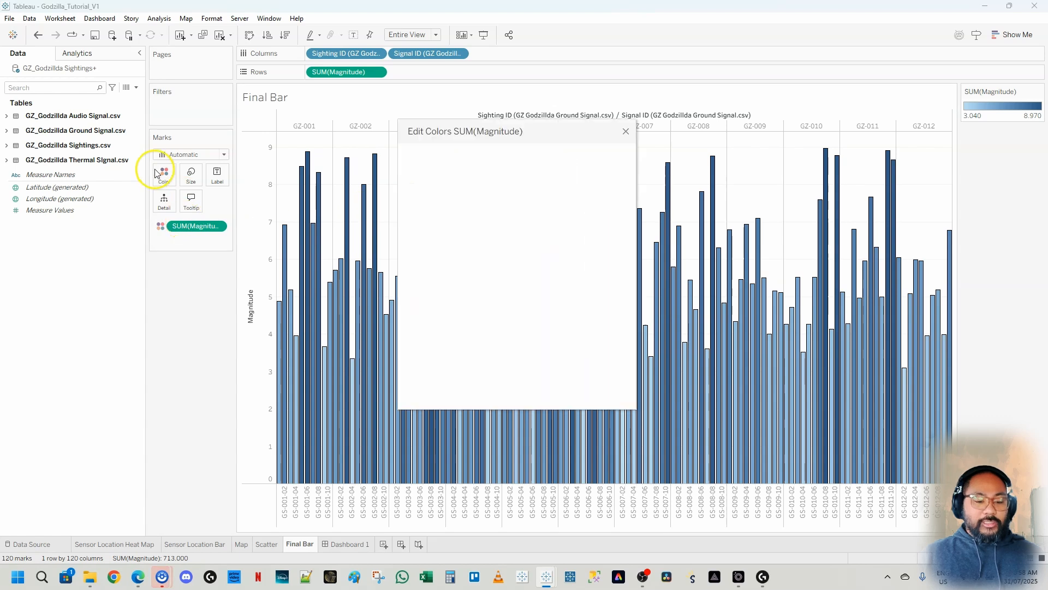
{"action": "left_click", "coordinate": [518, 174]}
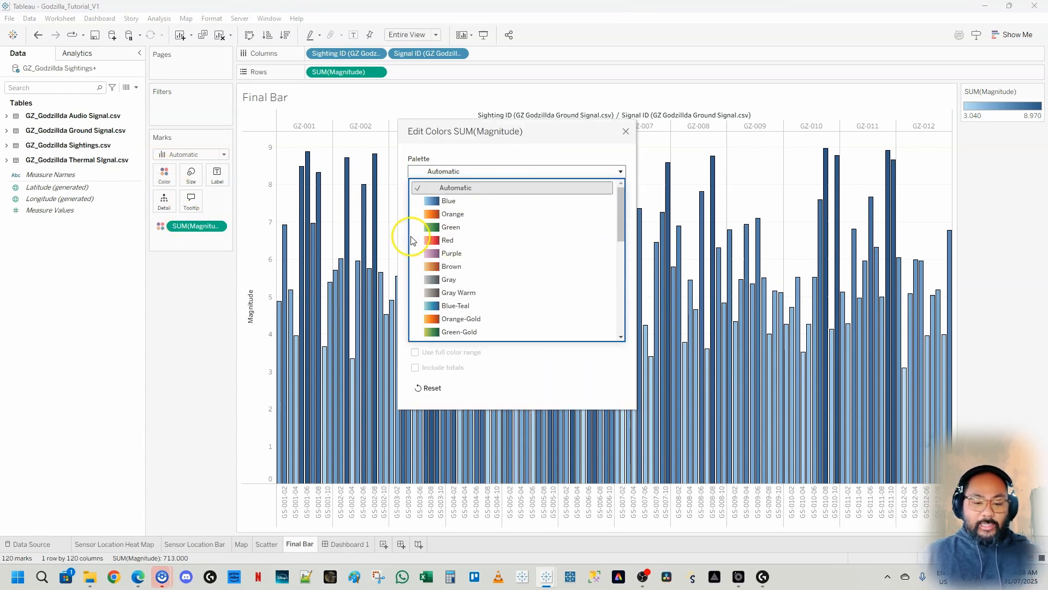
{"action": "left_click", "coordinate": [432, 240]}
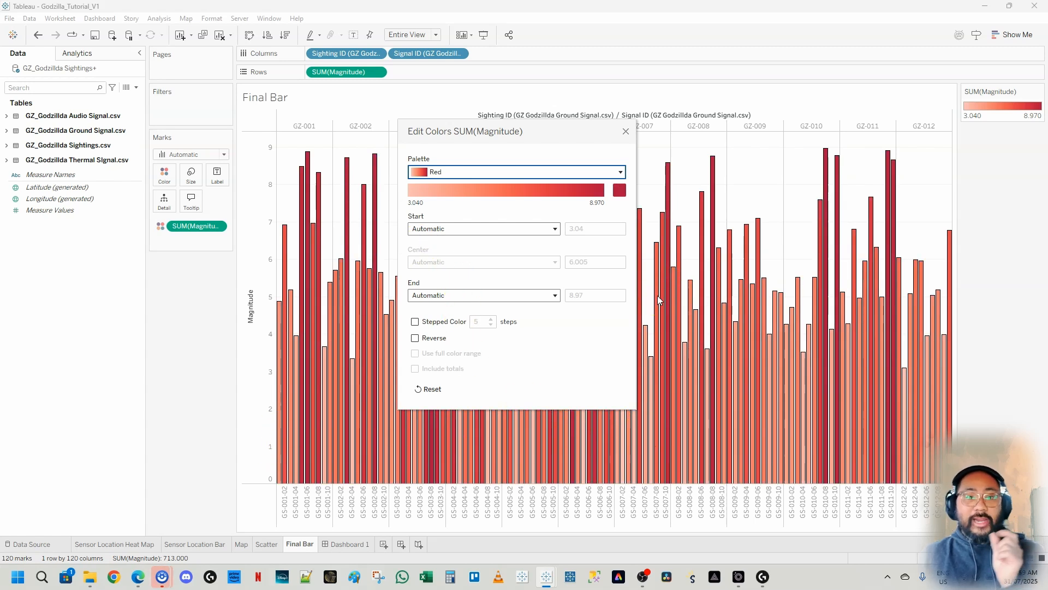
Switch the Magnitude palette to Red-Black Diverging and reverse its direction.
{"action": "left_click", "coordinate": [621, 172]}
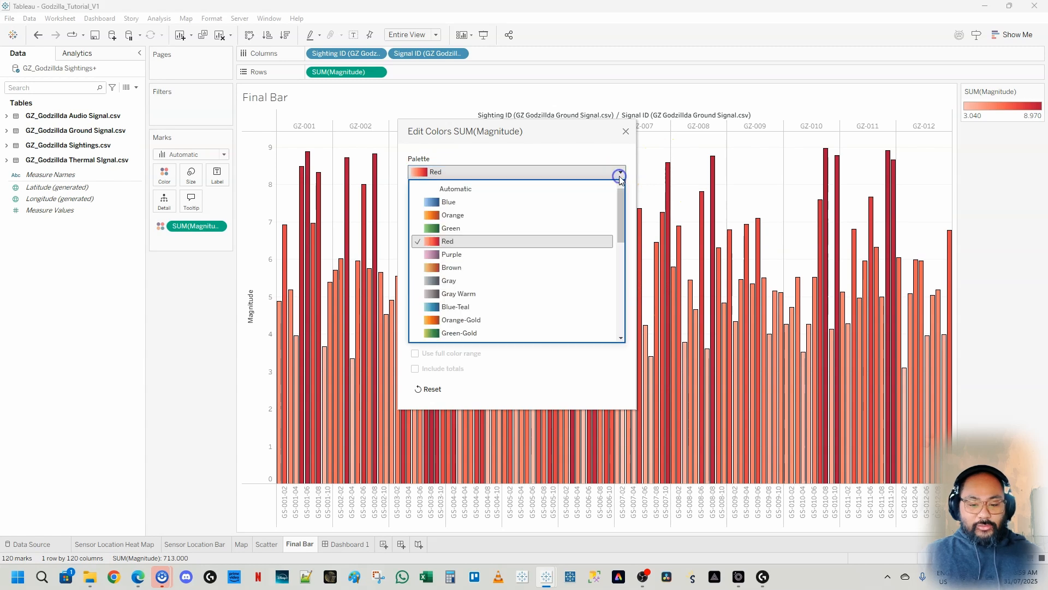
{"action": "scroll", "coordinate": [536, 231], "scroll_direction": "down", "scroll_amount": 3}
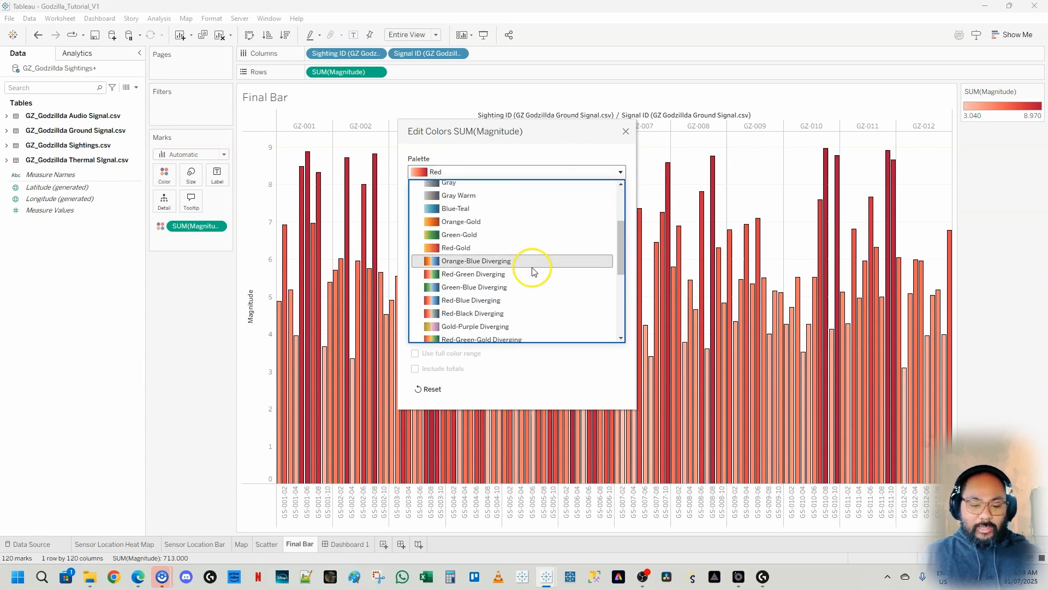
{"action": "left_click", "coordinate": [472, 319]}
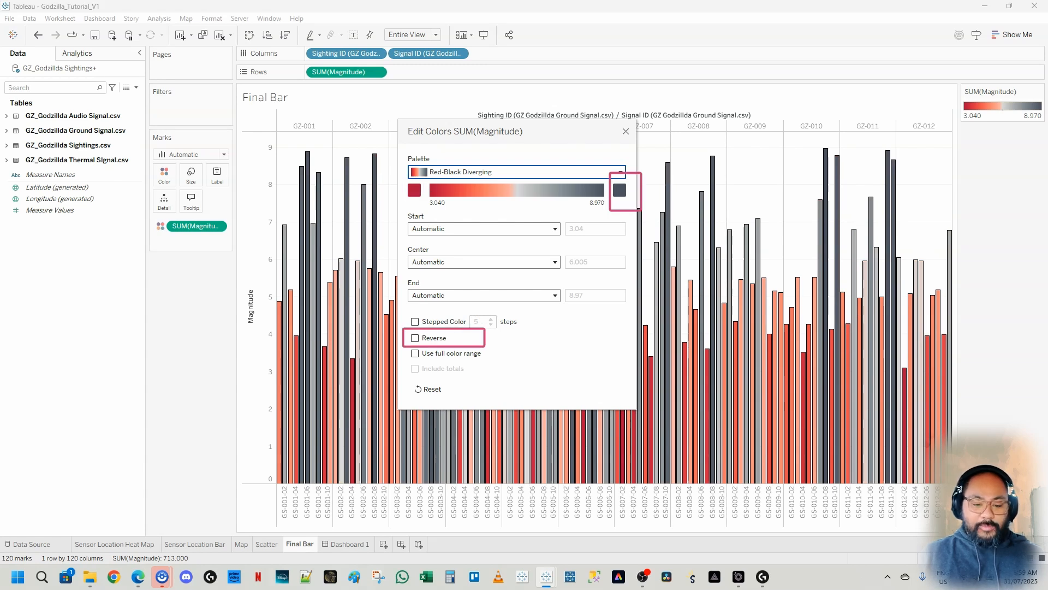
{"action": "left_click", "coordinate": [415, 338]}
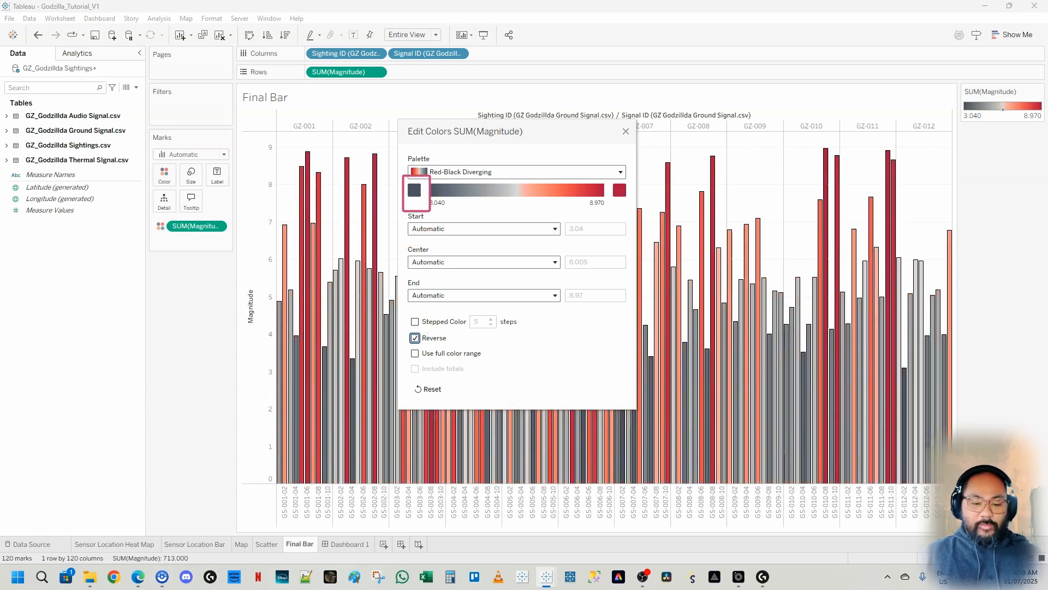
Change the low-end color of the reversed Magnitude palette to white and close the color settings.
{"action": "left_click", "coordinate": [415, 199]}
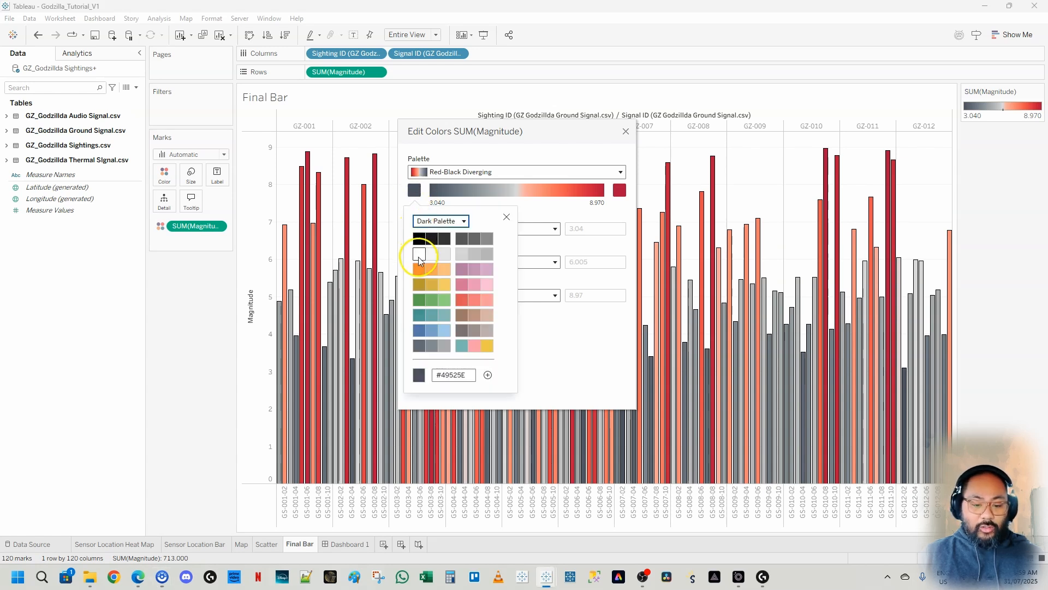
{"action": "left_click", "coordinate": [419, 254]}
{"action": "left_click", "coordinate": [570, 309]}
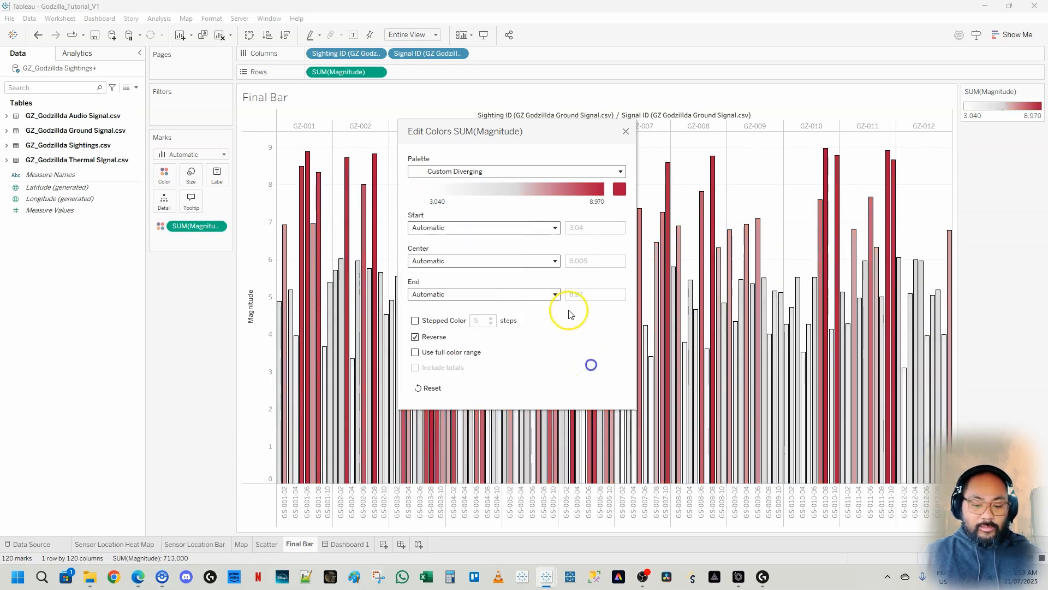
{"action": "left_click", "coordinate": [623, 130]}
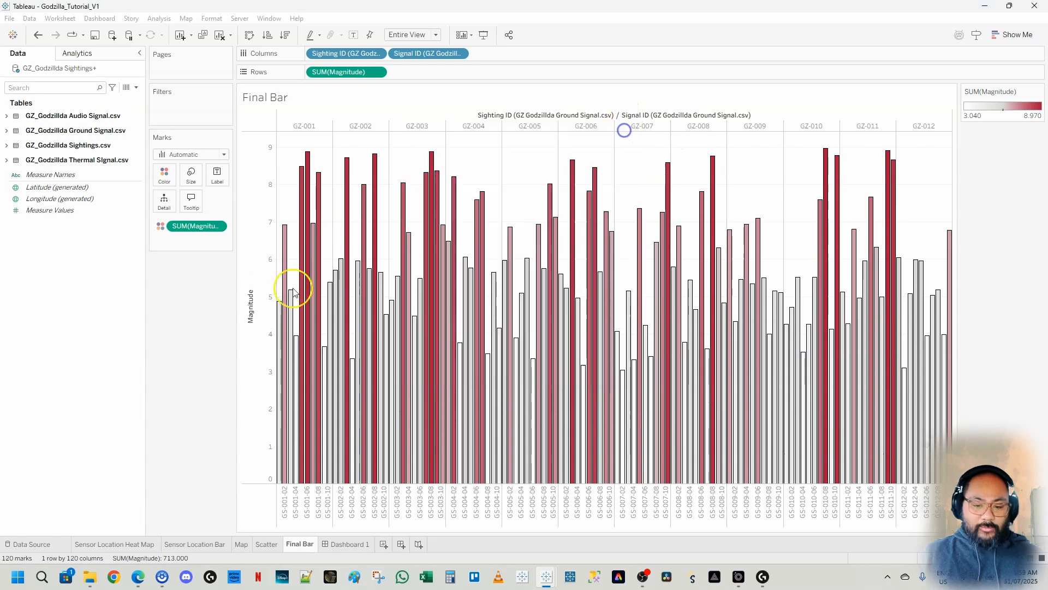
Remove the border from the Final Bar marks and return to Dashboard 1.
{"action": "left_click", "coordinate": [173, 175]}
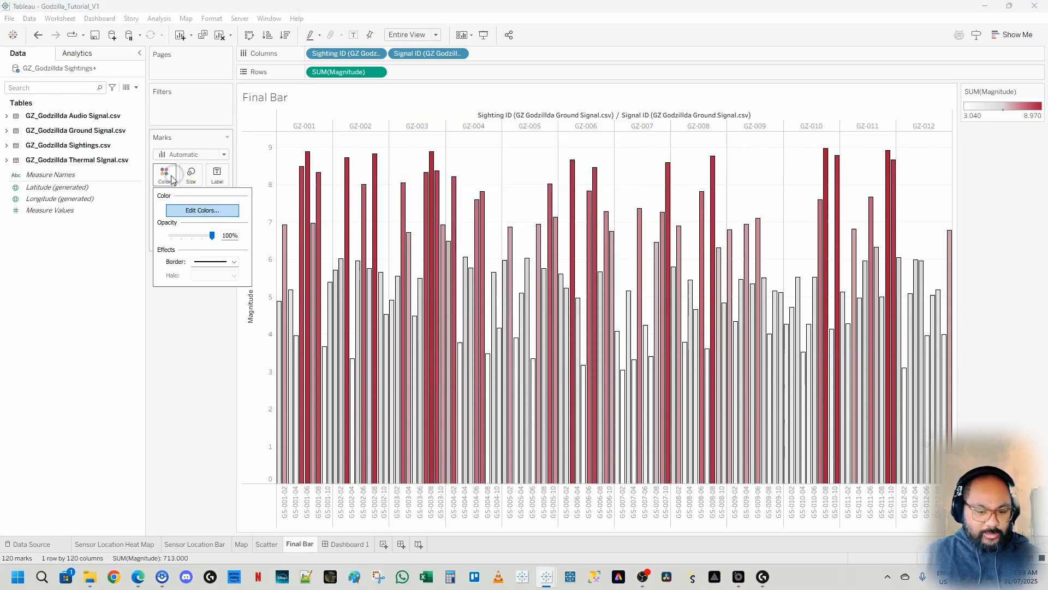
{"action": "left_click", "coordinate": [206, 261]}
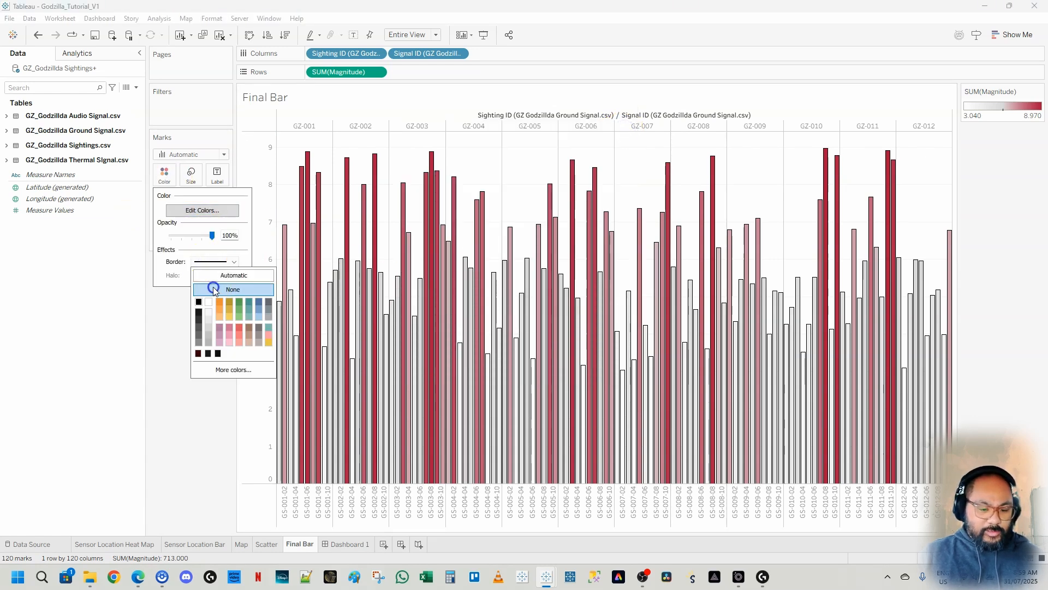
{"action": "left_click", "coordinate": [216, 289]}
{"action": "left_click", "coordinate": [174, 484]}
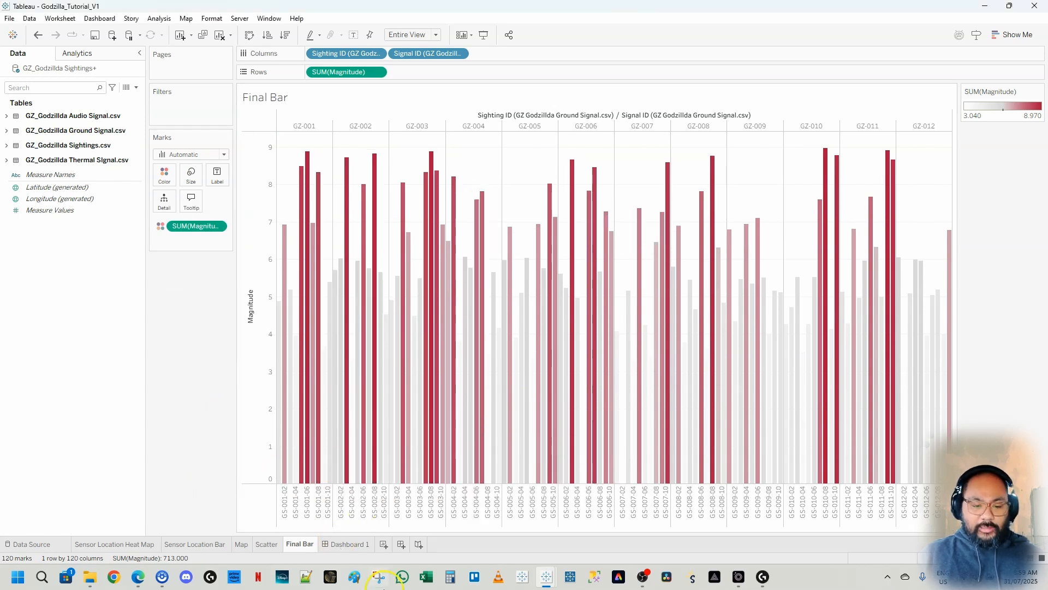
{"action": "left_click", "coordinate": [352, 545]}
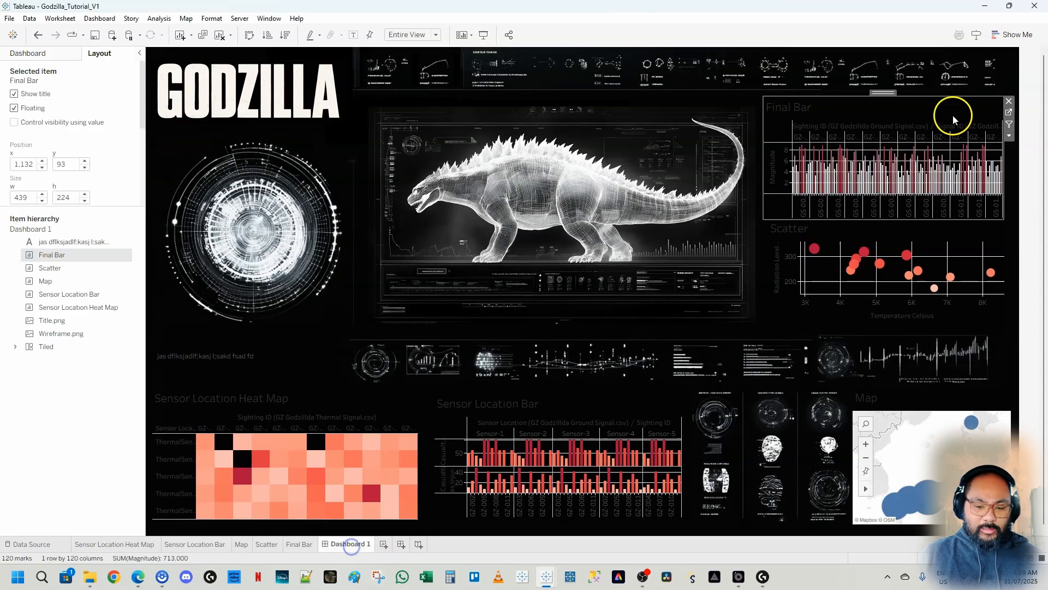
Set the color of all fonts in the workbook formatting to white.
{"action": "mouse_move", "coordinate": [807, 158]}
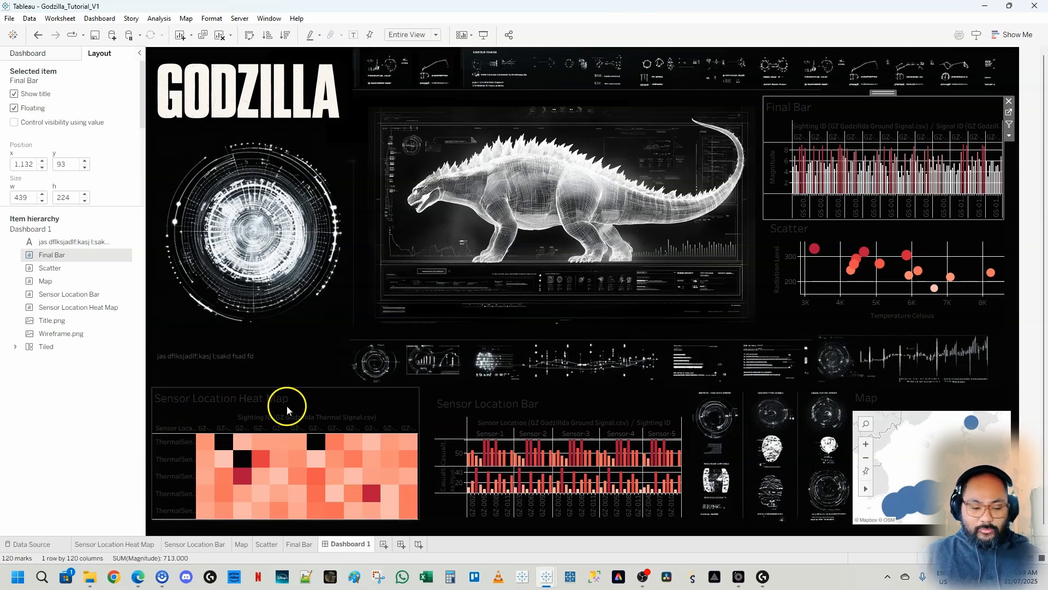
{"action": "left_click", "coordinate": [212, 20]}
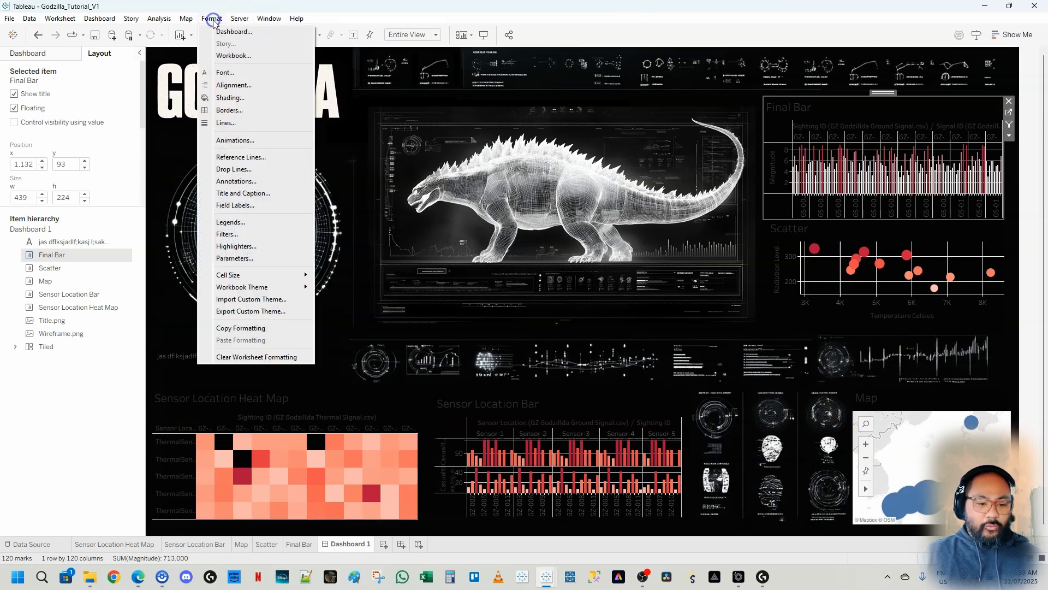
{"action": "left_click", "coordinate": [218, 56]}
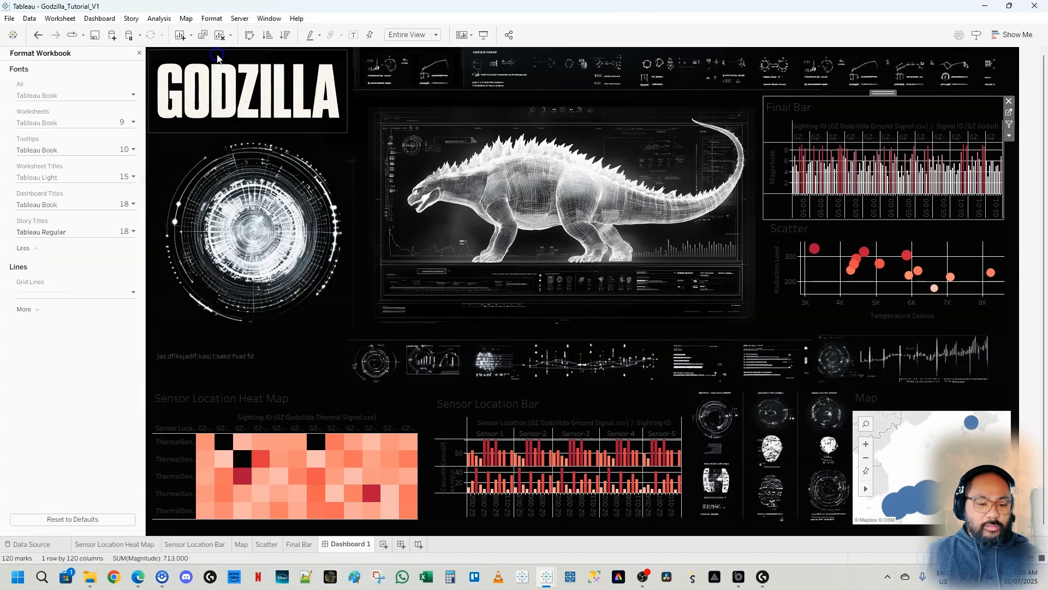
{"action": "left_click", "coordinate": [35, 96]}
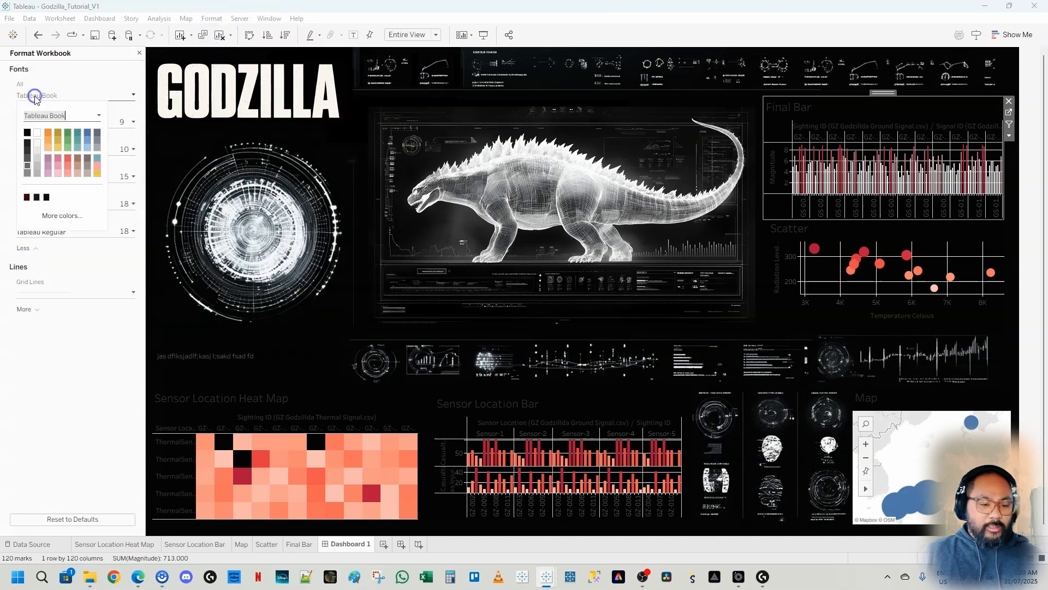
{"action": "left_click", "coordinate": [37, 136]}
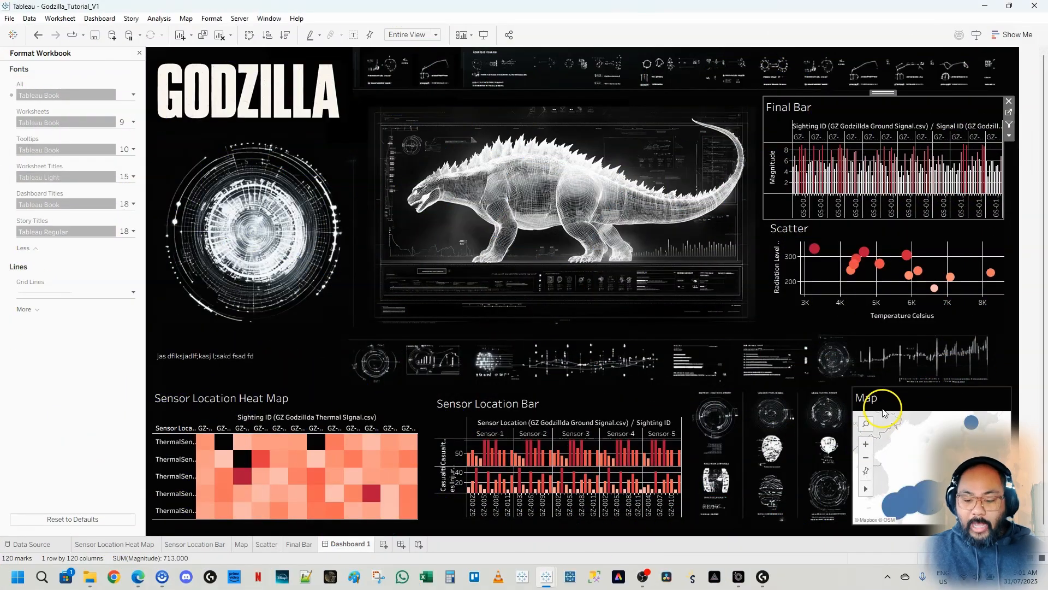
Open the Map sheet from the dashboard and set its background map style to Satellite.
{"action": "left_click", "coordinate": [884, 405]}
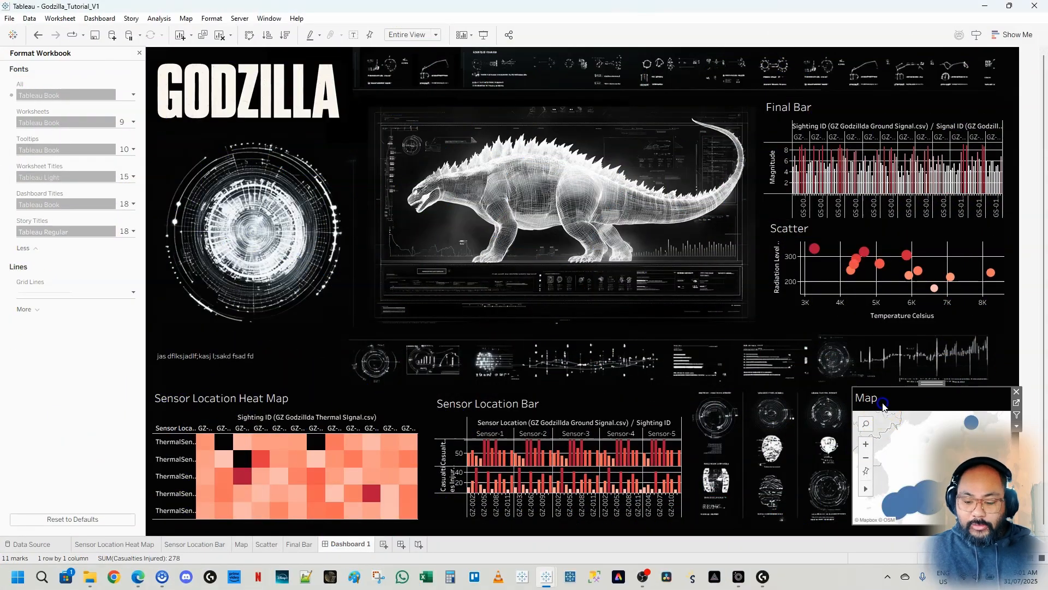
{"action": "left_click", "coordinate": [1017, 403]}
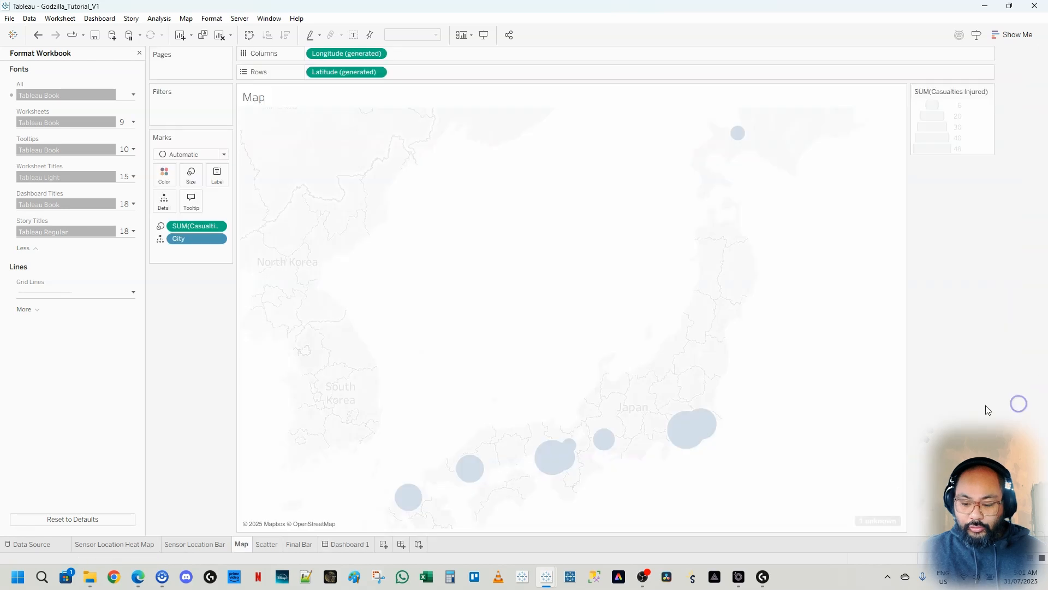
{"action": "left_click", "coordinate": [140, 53]}
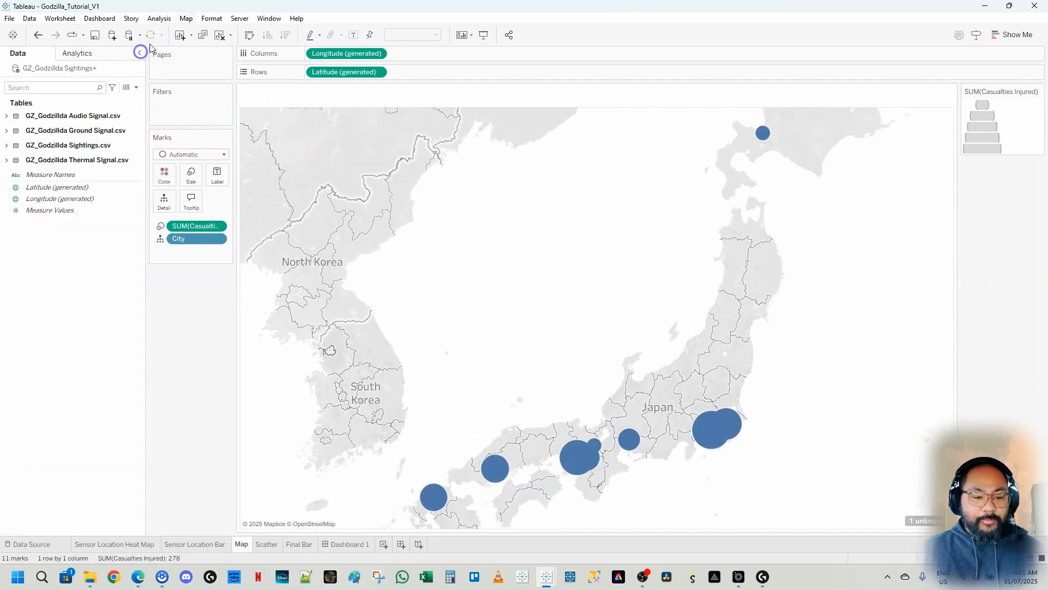
{"action": "left_click", "coordinate": [187, 19]}
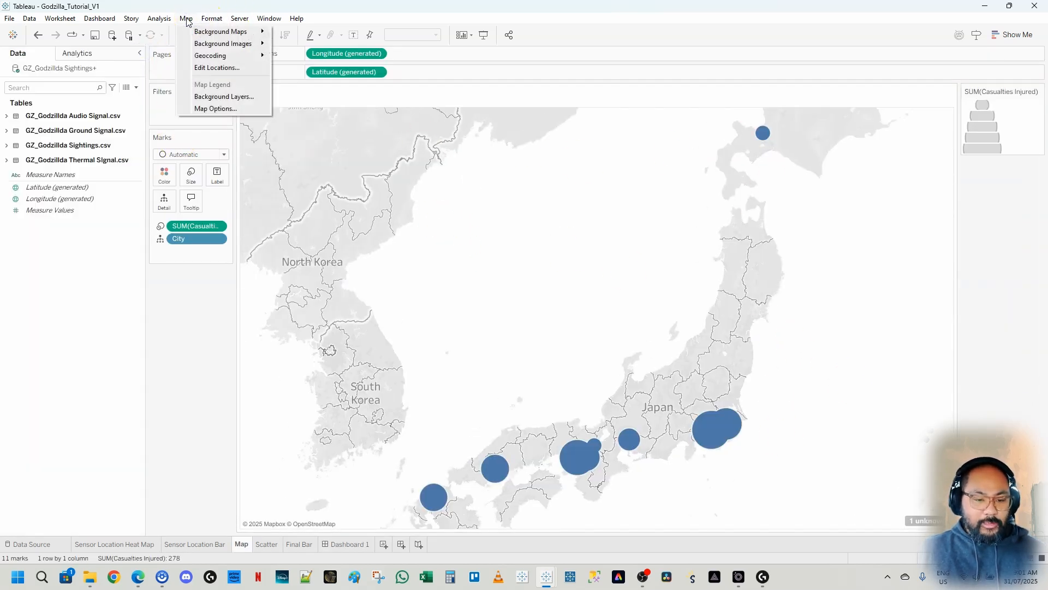
{"action": "left_click", "coordinate": [208, 98]}
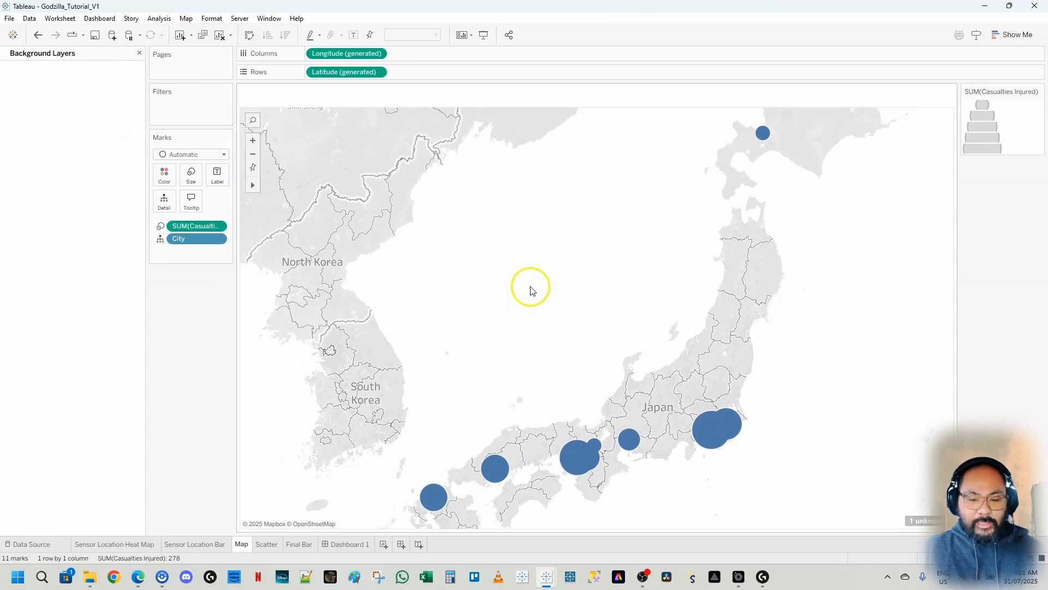
{"action": "left_click", "coordinate": [80, 111]}
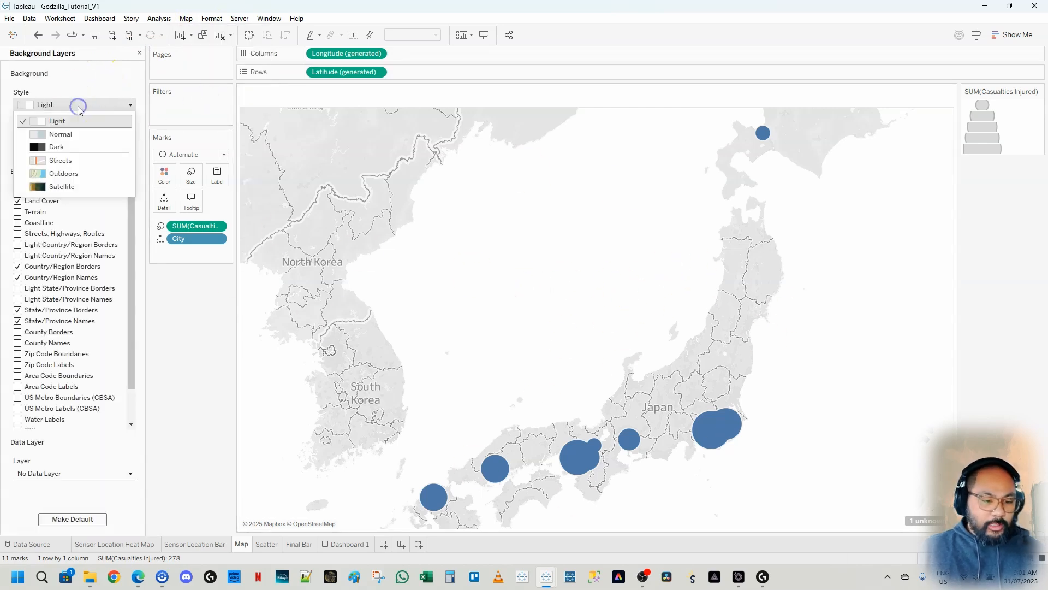
{"action": "left_click", "coordinate": [74, 189]}
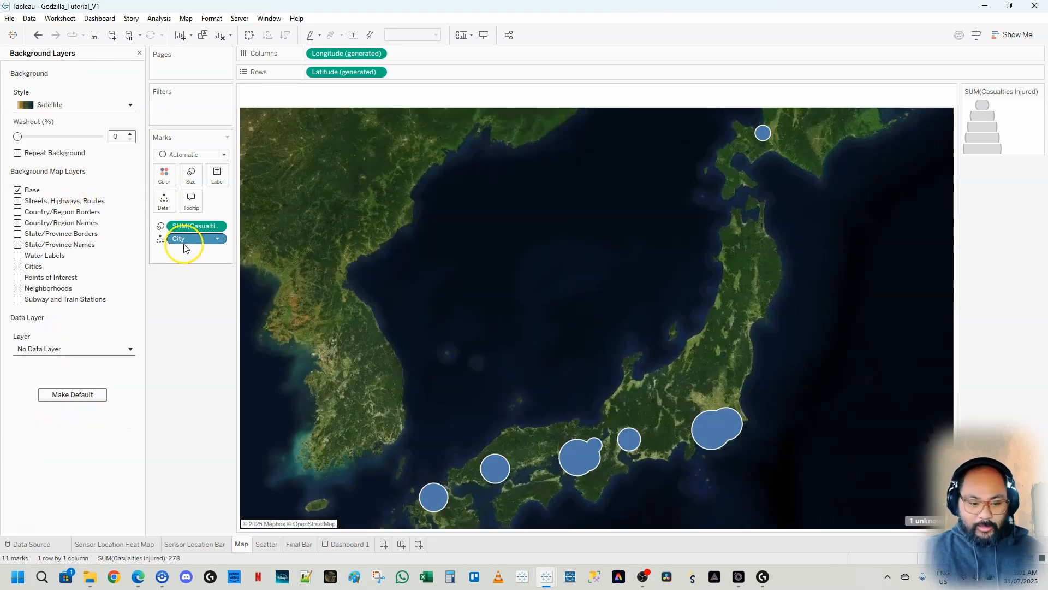
Widen the Marks card, search the fields for "casual" and assign Casualties Injured to the map marks' color.
{"action": "mouse_move", "coordinate": [699, 436]}
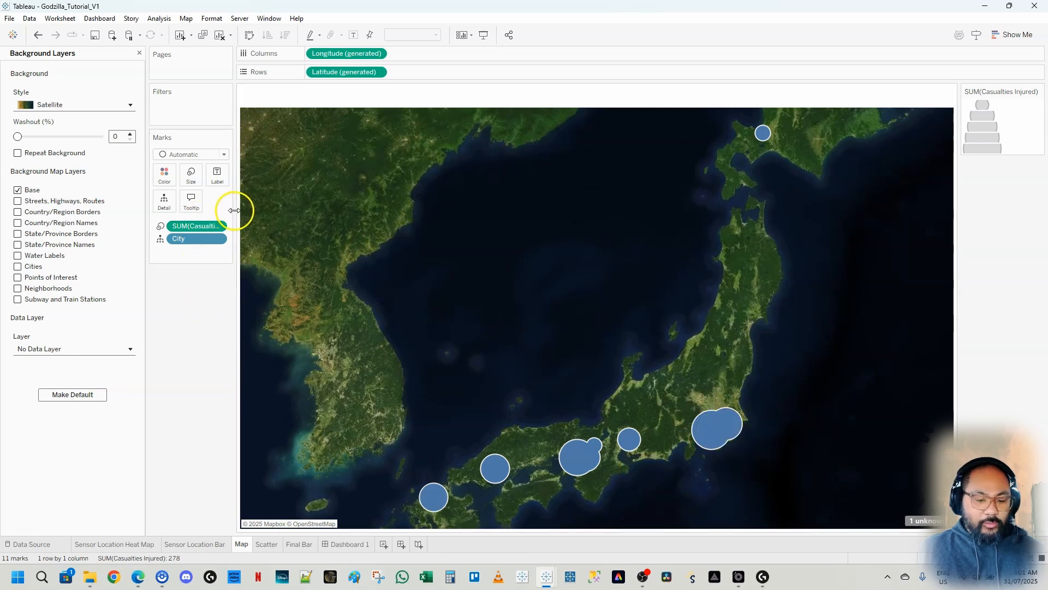
{"action": "left_click_drag", "start_coordinate": [233, 213], "coordinate": [292, 213]}
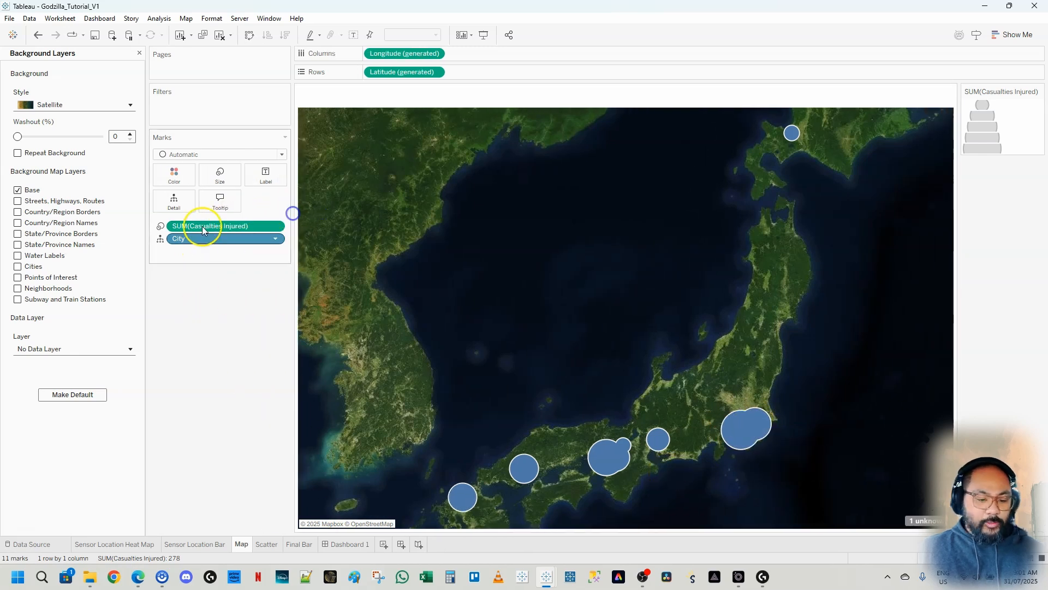
{"action": "left_click", "coordinate": [139, 53]}
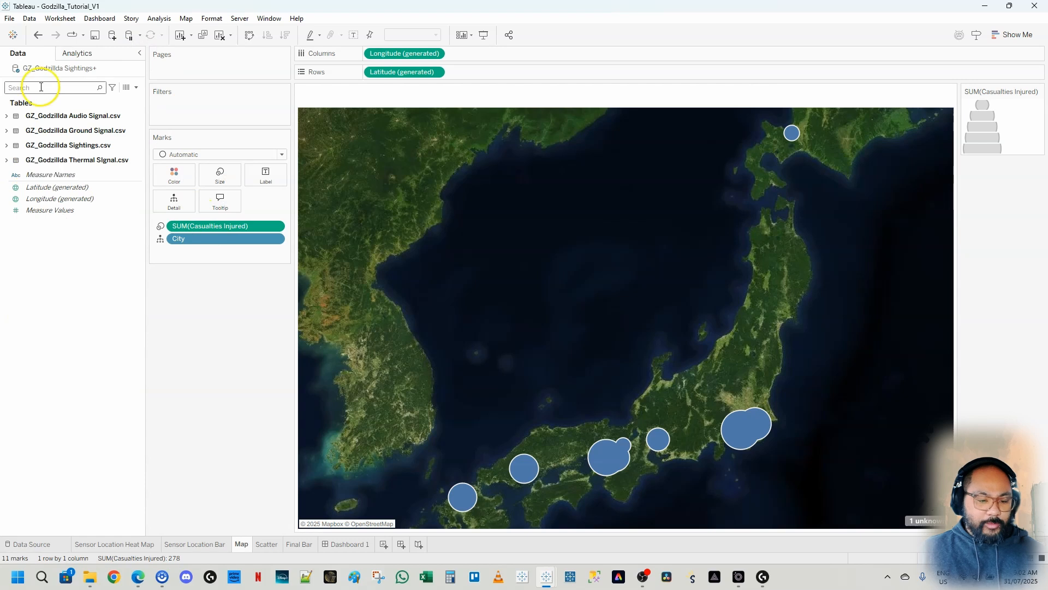
{"action": "type", "text": "casual"}
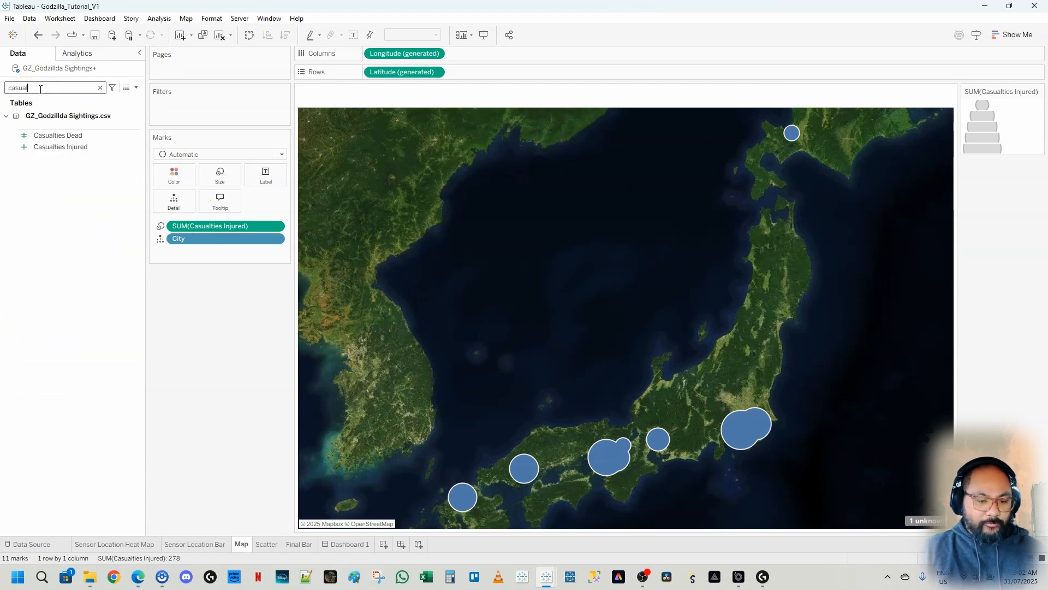
{"action": "left_click", "coordinate": [44, 147]}
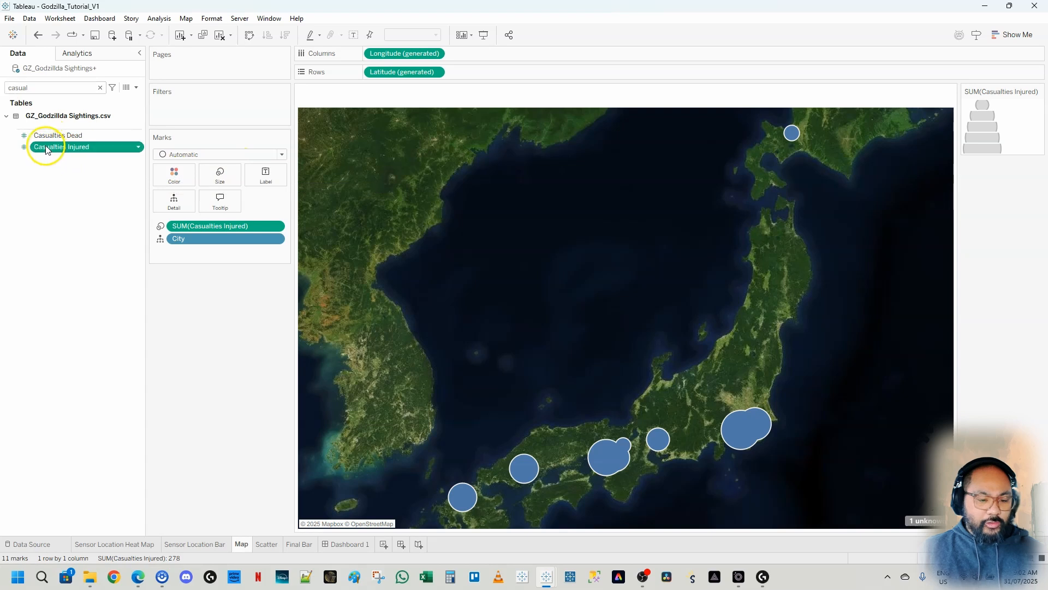
{"action": "left_click_drag", "start_coordinate": [46, 149], "coordinate": [174, 173]}
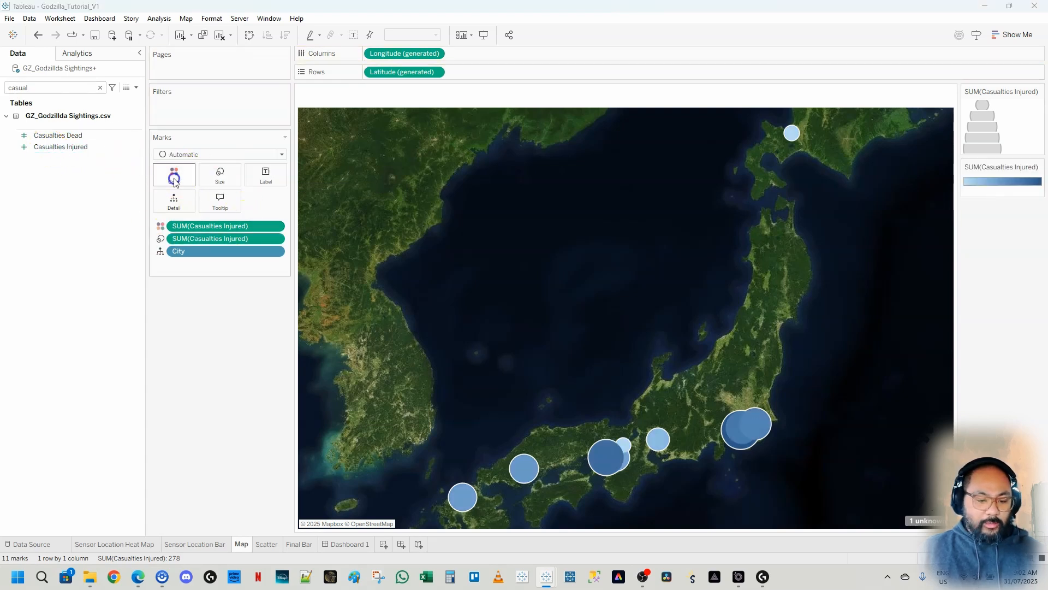
Apply the Red palette to the Casualties Injured colors on the map.
{"action": "left_click", "coordinate": [174, 174]}
{"action": "left_click", "coordinate": [199, 212]}
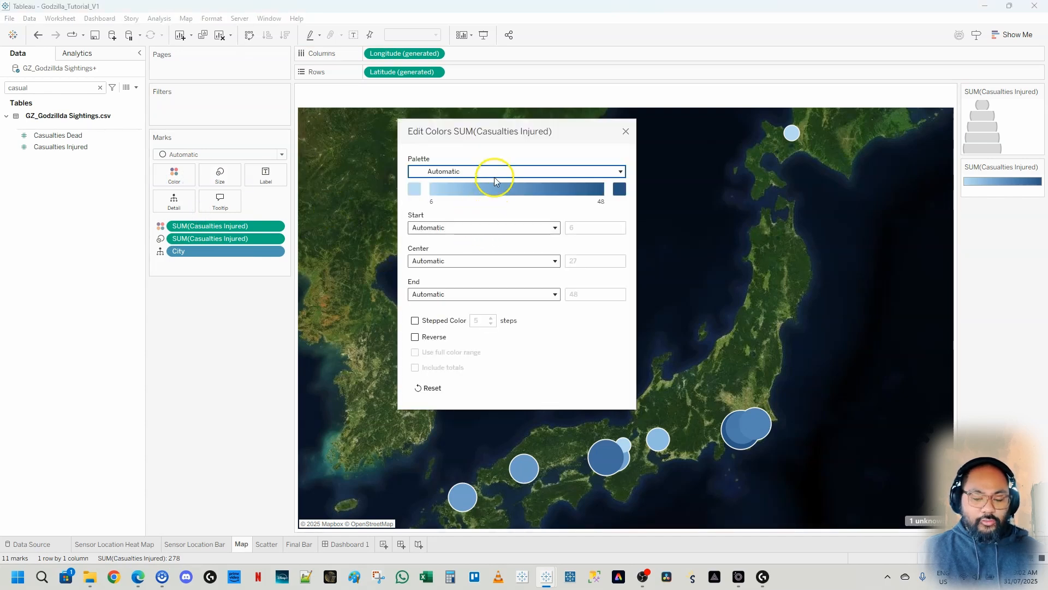
{"action": "left_click", "coordinate": [494, 172]}
{"action": "left_click", "coordinate": [468, 240]}
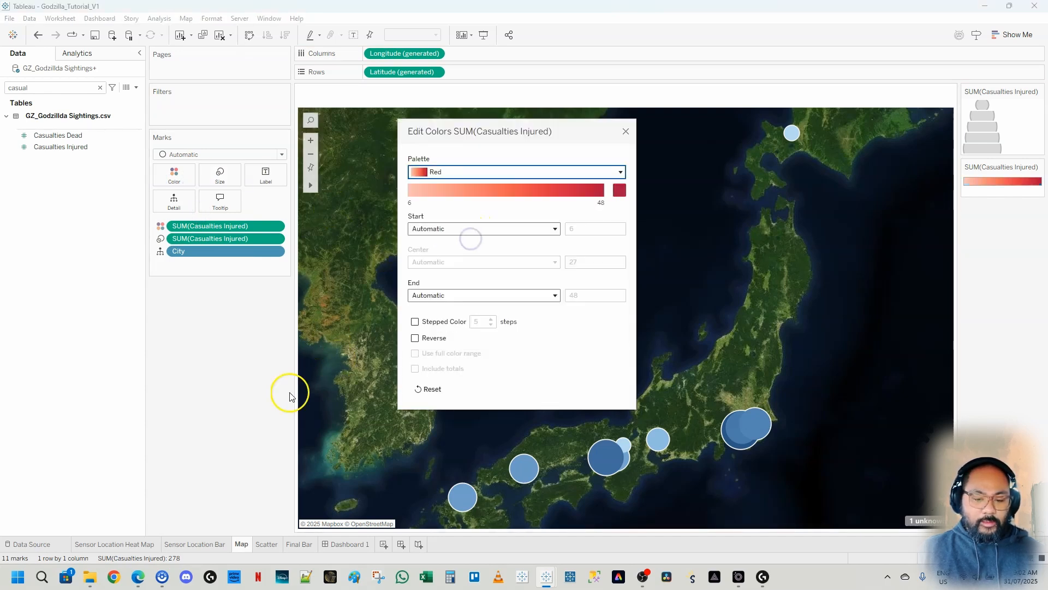
{"action": "left_click", "coordinate": [626, 131]}
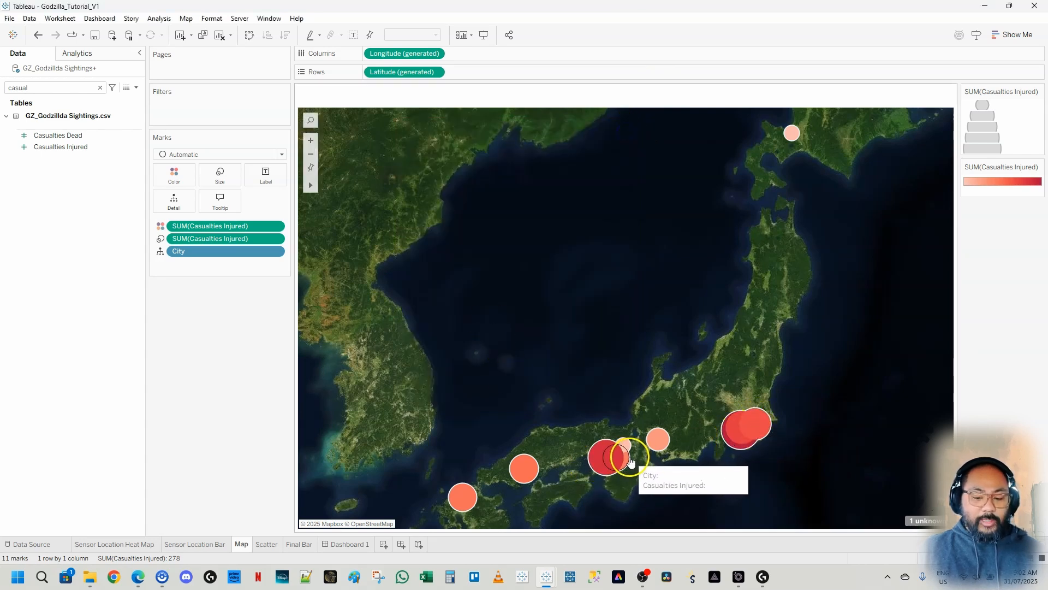
Change the map's mark type from Automatic to Density.
{"action": "mouse_move", "coordinate": [546, 577]}
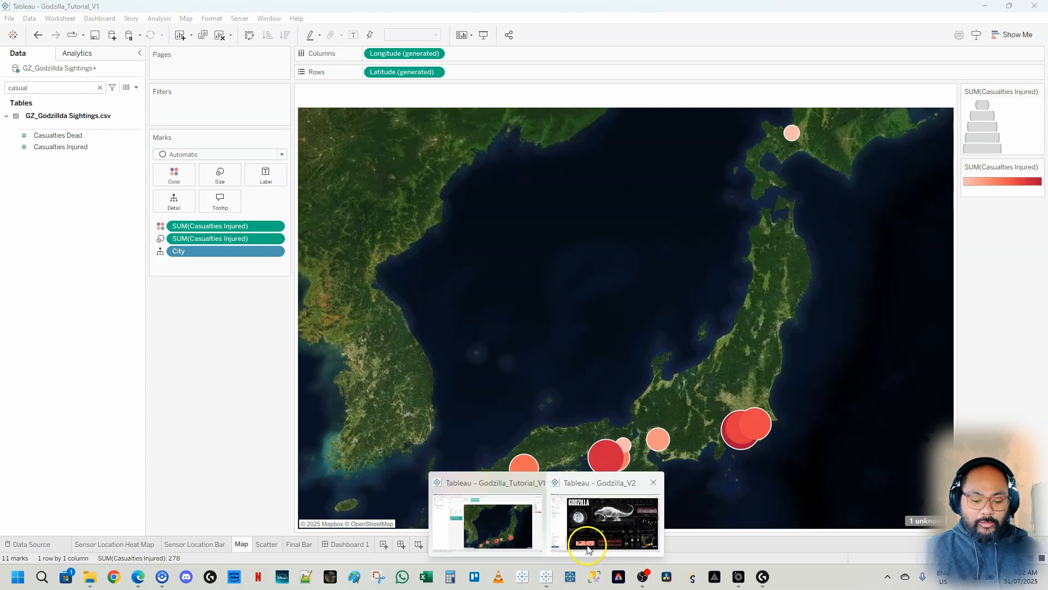
{"action": "mouse_move", "coordinate": [591, 541]}
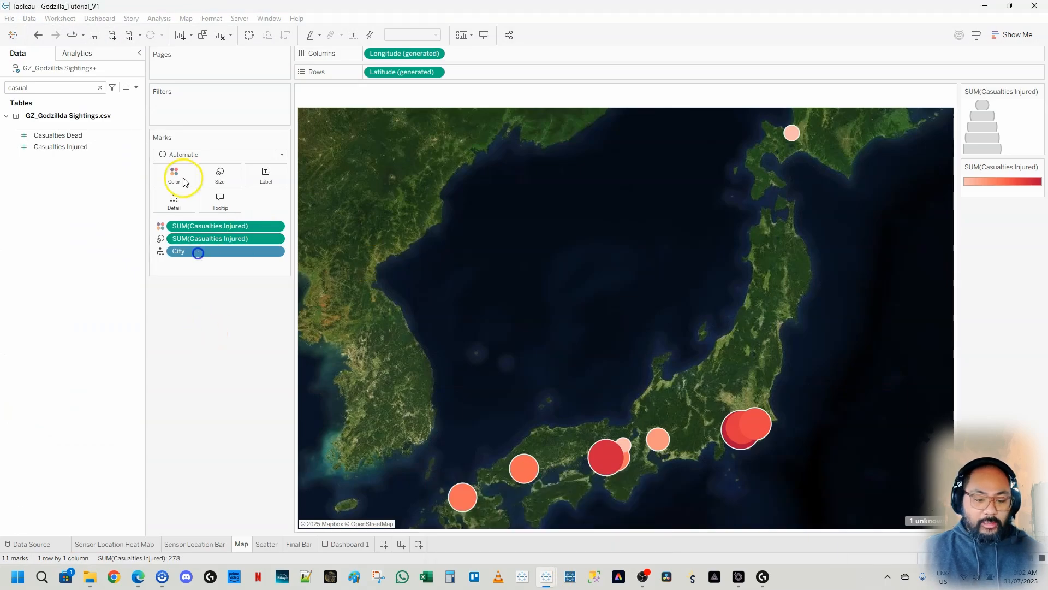
{"action": "left_click", "coordinate": [201, 155]}
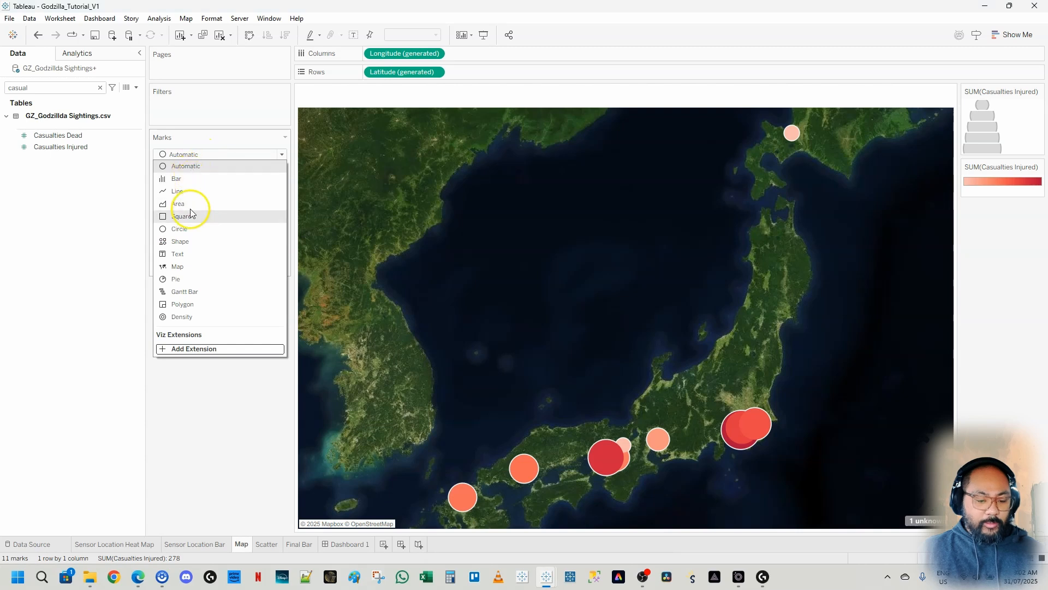
{"action": "left_click", "coordinate": [184, 317]}
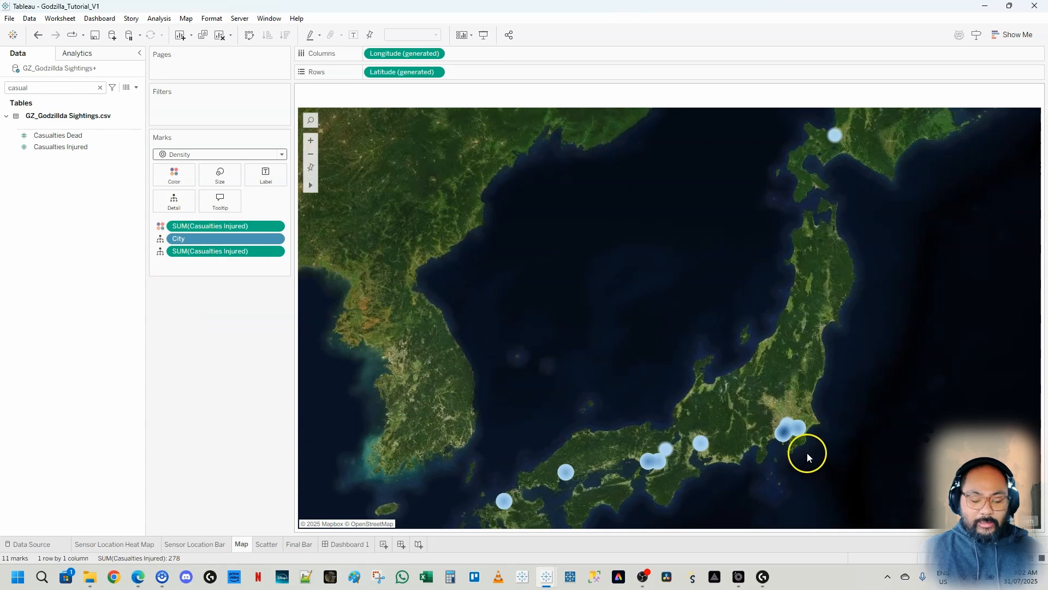
Switch to the Godzilla_V2 workbook and examine the density palette and color settings of its casualties map.
{"action": "left_click", "coordinate": [175, 183]}
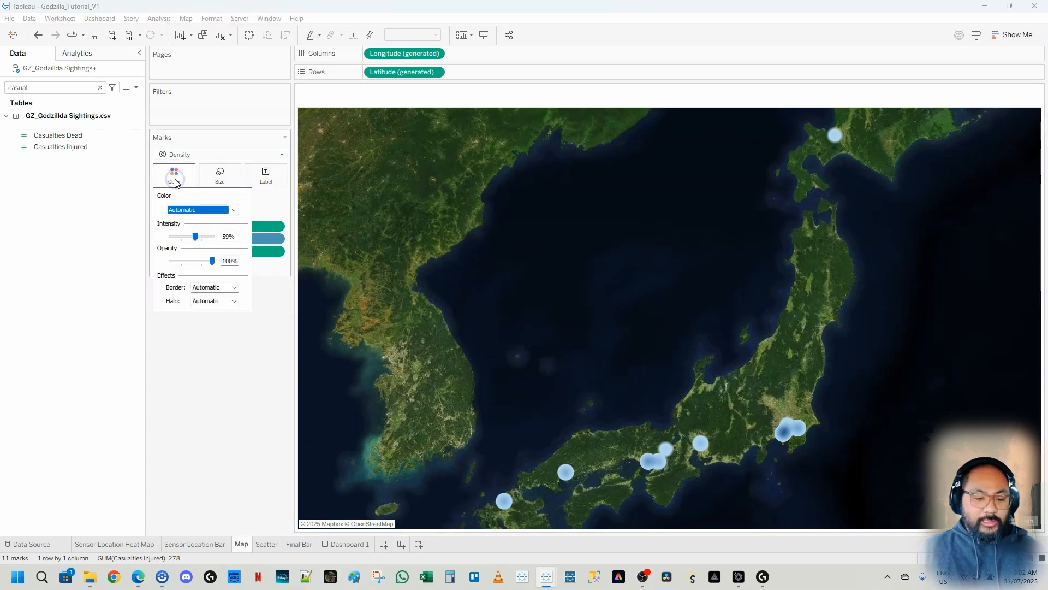
{"action": "left_click", "coordinate": [198, 210]}
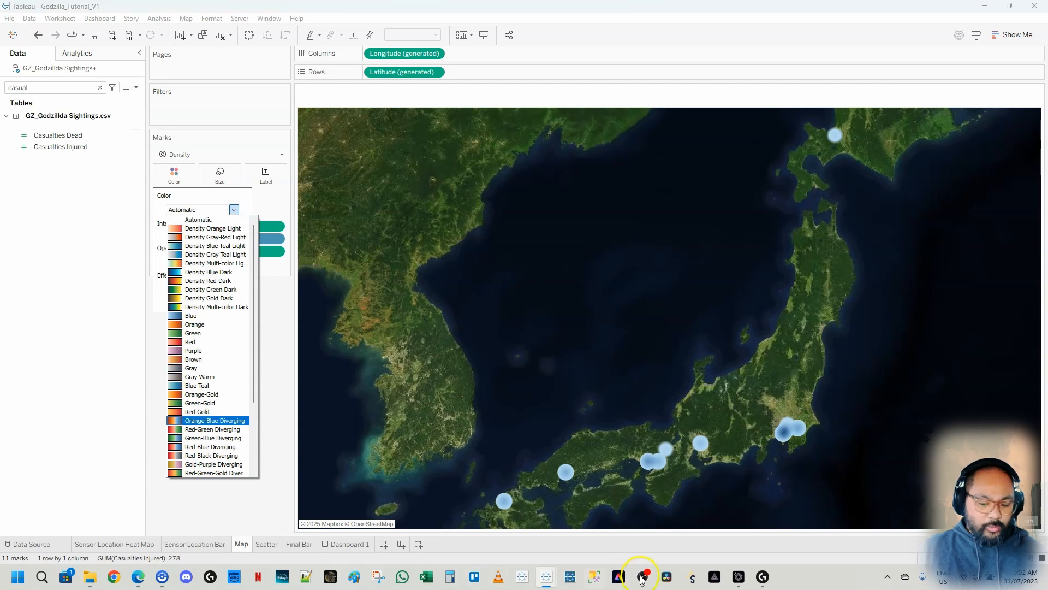
{"action": "left_click", "coordinate": [549, 577]}
{"action": "left_click", "coordinate": [606, 521]}
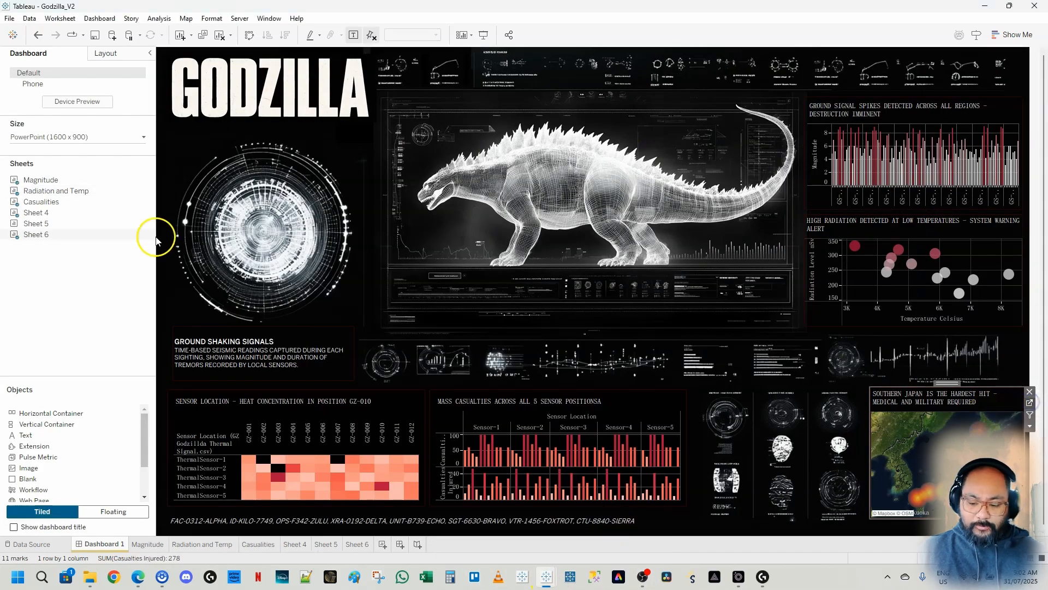
{"action": "left_click", "coordinate": [211, 162]}
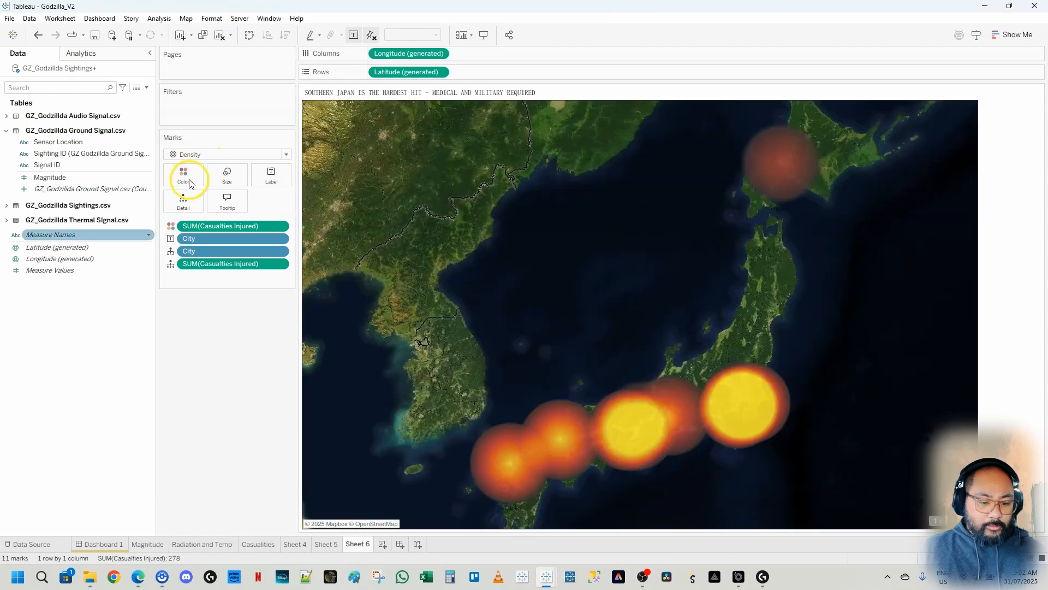
{"action": "left_click", "coordinate": [195, 170]}
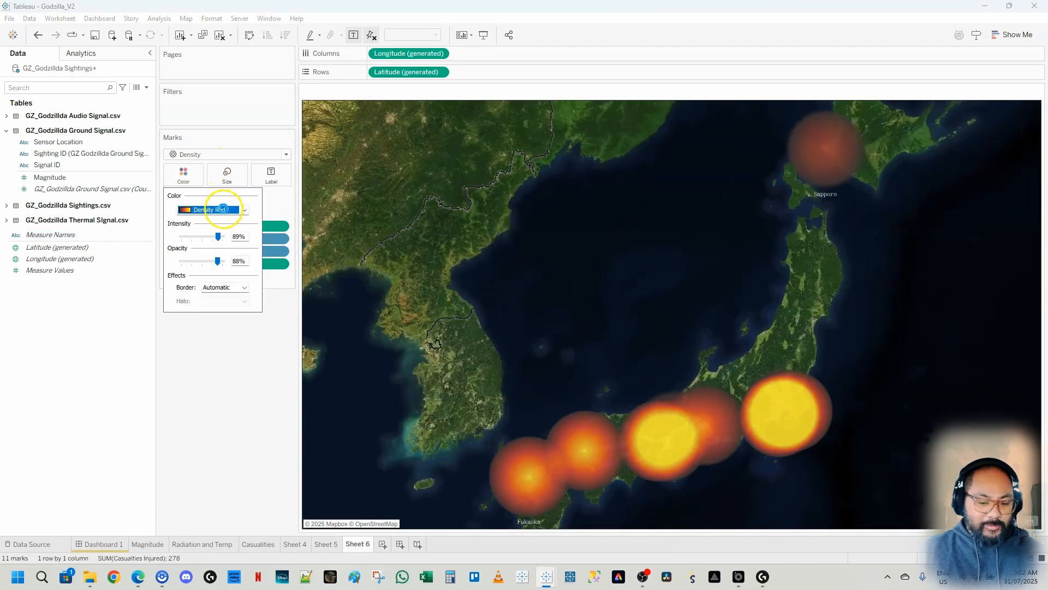
{"action": "left_click", "coordinate": [245, 211]}
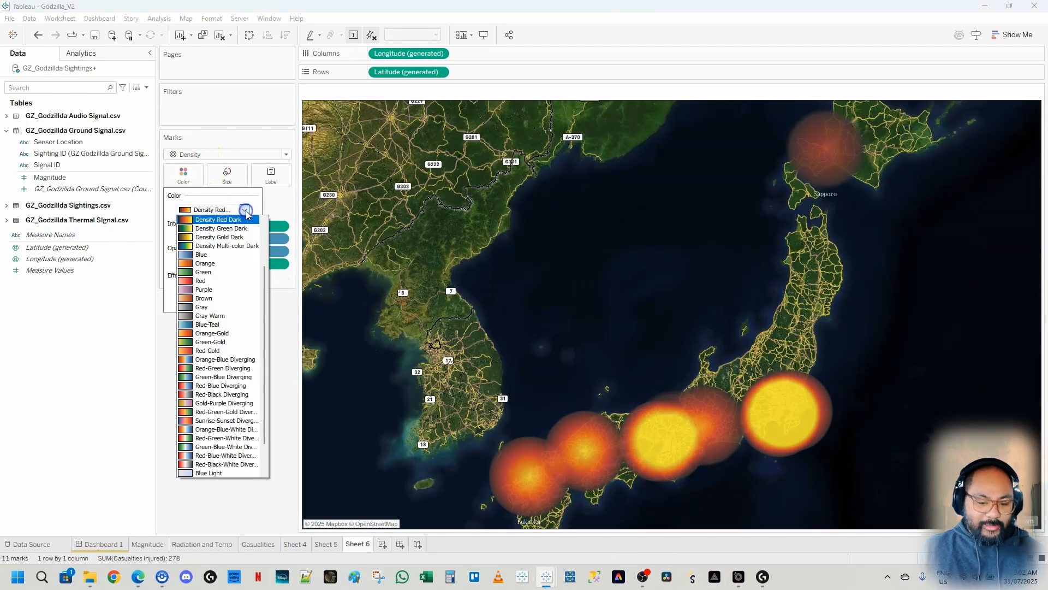
{"action": "left_click", "coordinate": [245, 211]}
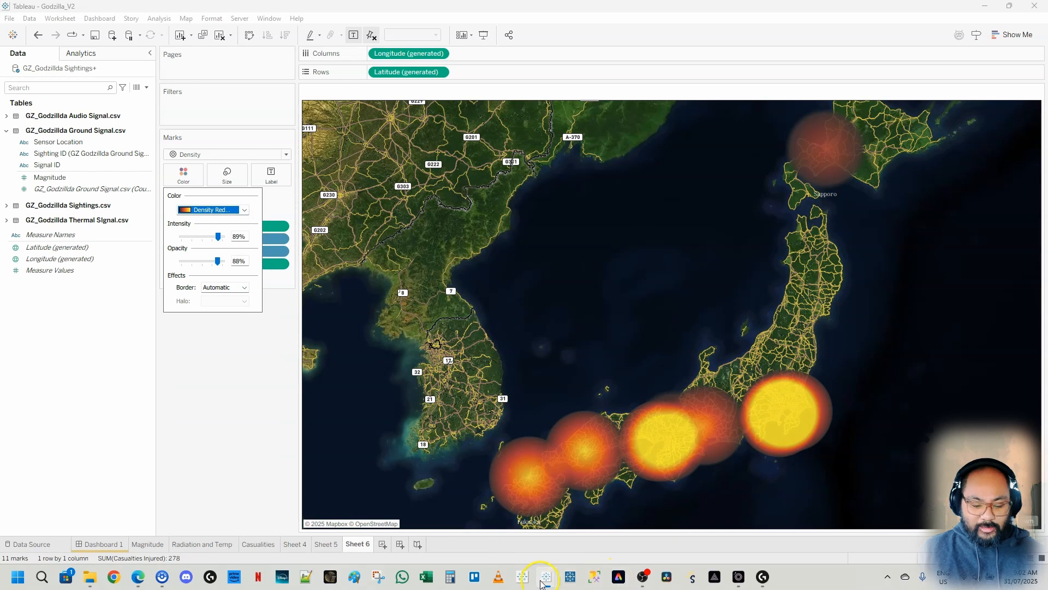
Return to the Godzilla_Tutorial_V1 workbook and apply the Density Red Dark palette to the map's density marks.
{"action": "mouse_move", "coordinate": [543, 580]}
{"action": "left_click", "coordinate": [491, 530]}
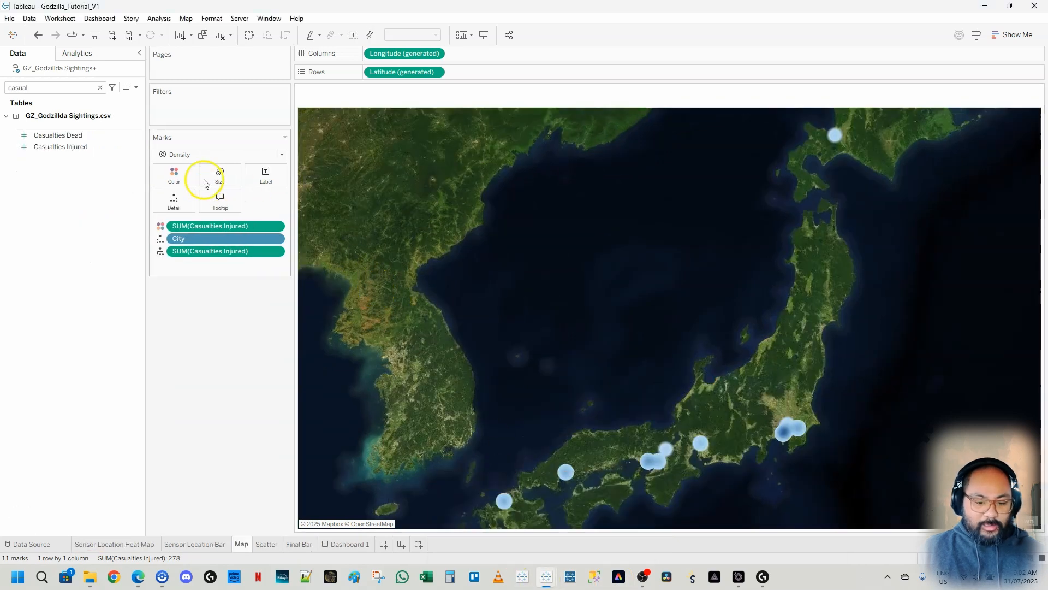
{"action": "left_click", "coordinate": [177, 174]}
{"action": "left_click", "coordinate": [197, 210]}
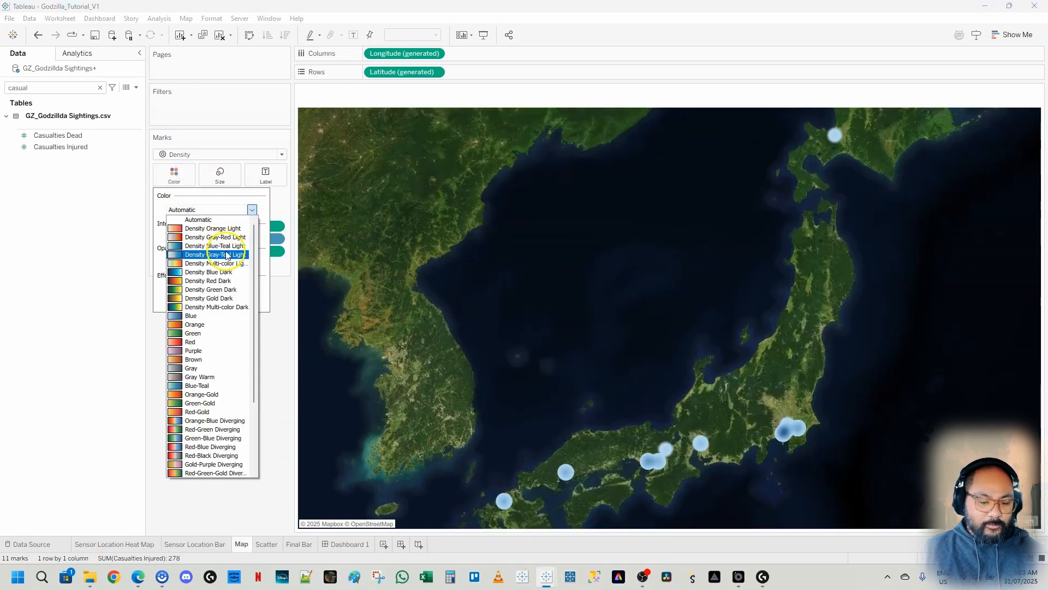
{"action": "left_click", "coordinate": [228, 280]}
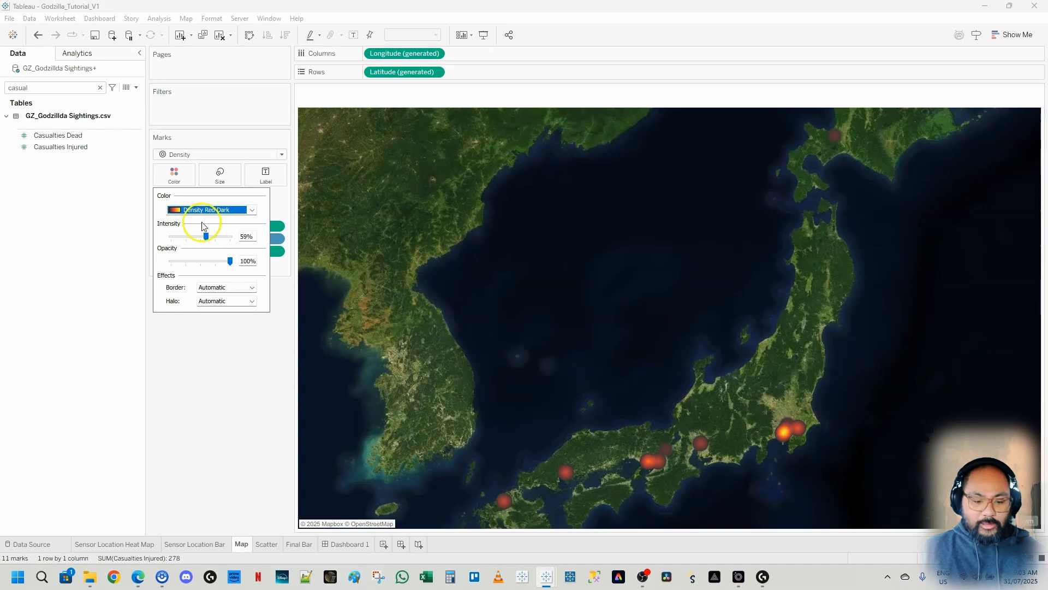
Enlarge the map's density marks to near the maximum size and check the map on Dashboard 1.
{"action": "left_click", "coordinate": [219, 174]}
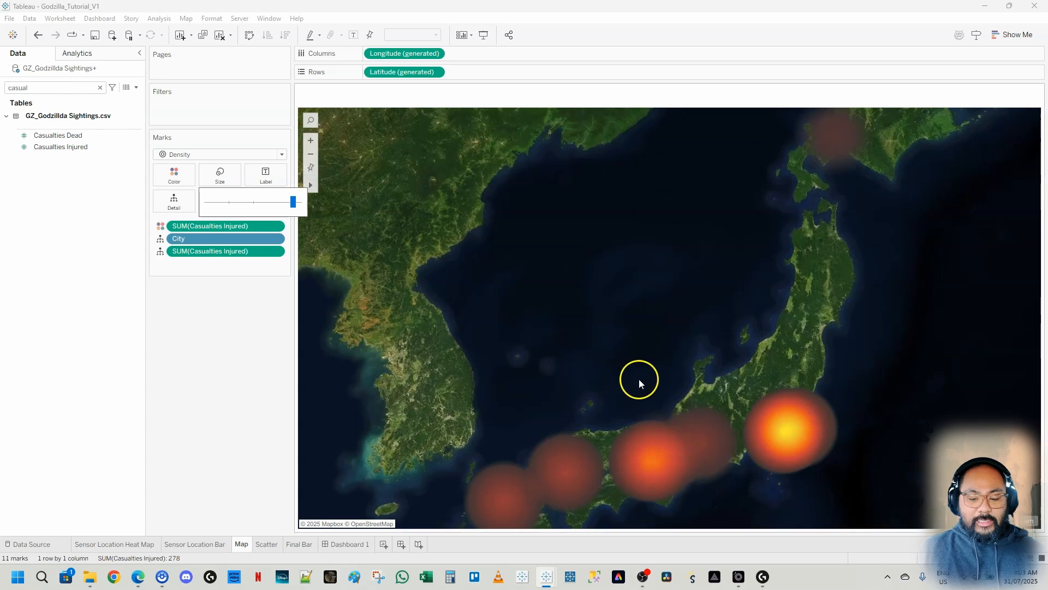
{"action": "left_click", "coordinate": [175, 411]}
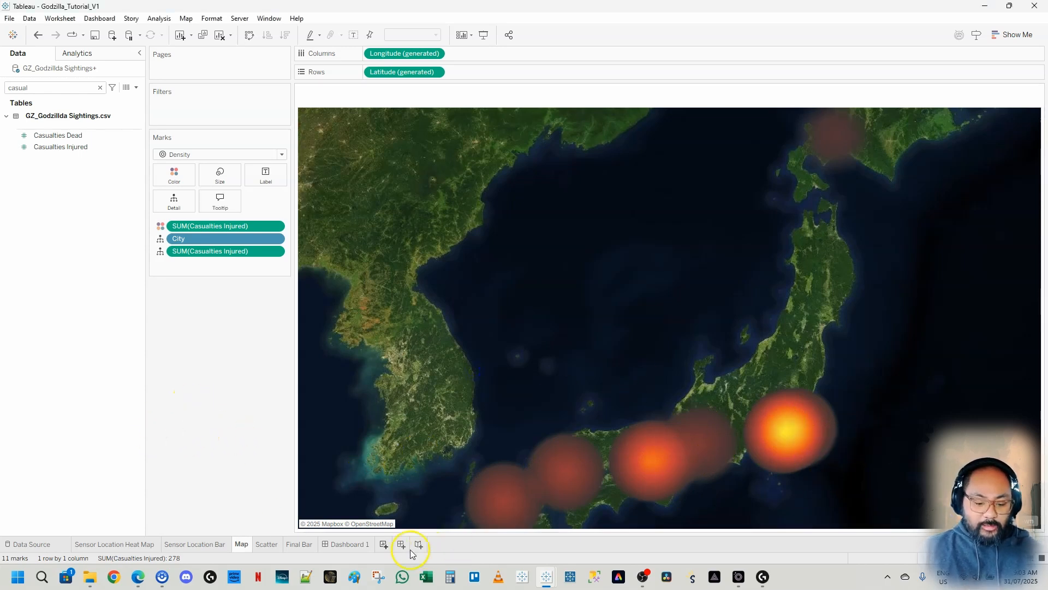
{"action": "left_click", "coordinate": [348, 545]}
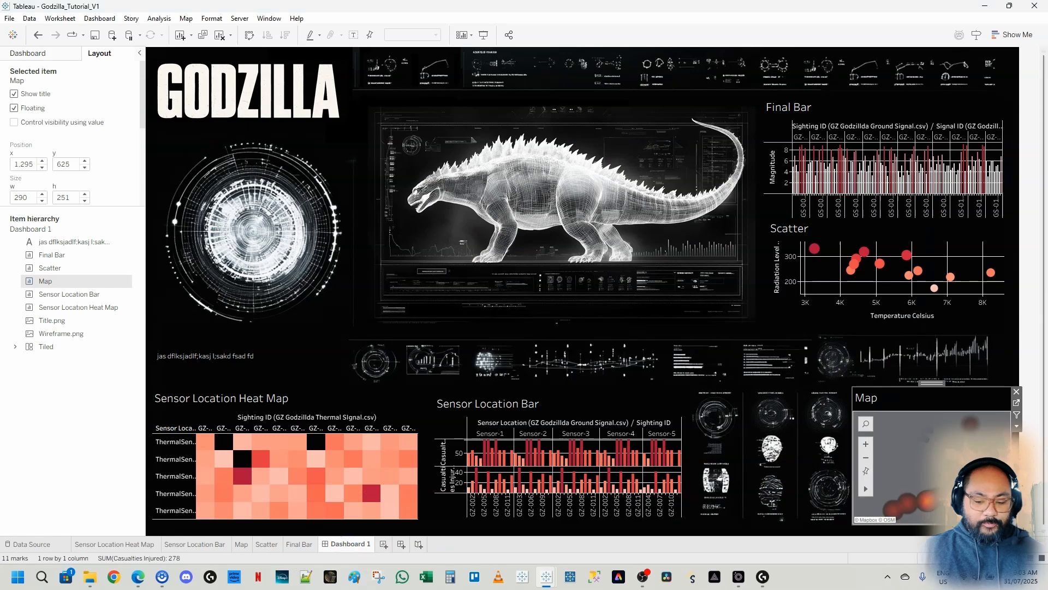
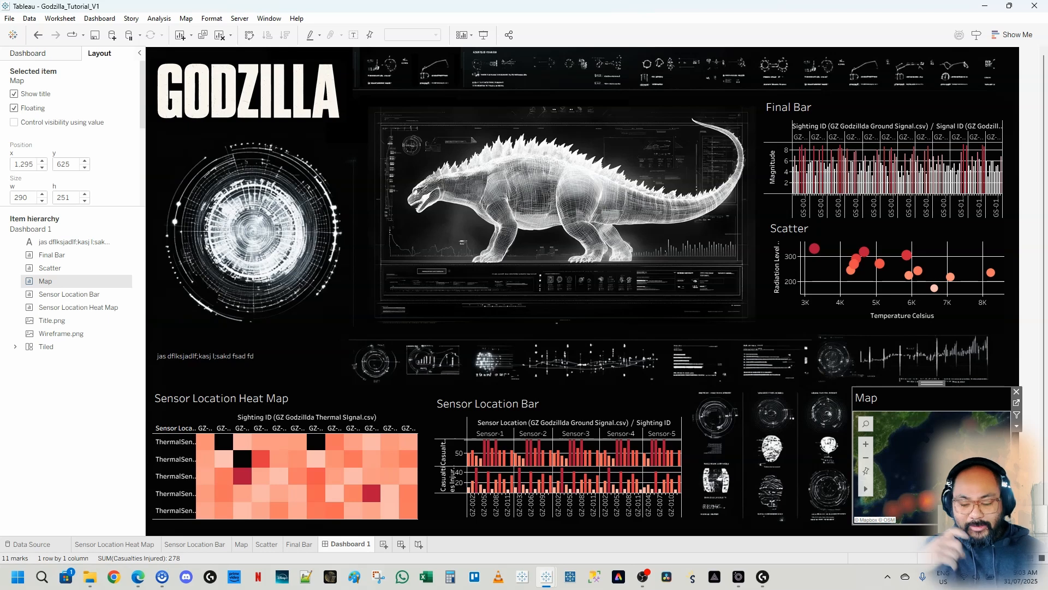
Switch to the Godzilla_V2 workbook and examine the background layers enabled on its casualties map.
{"action": "left_click", "coordinate": [543, 582]}
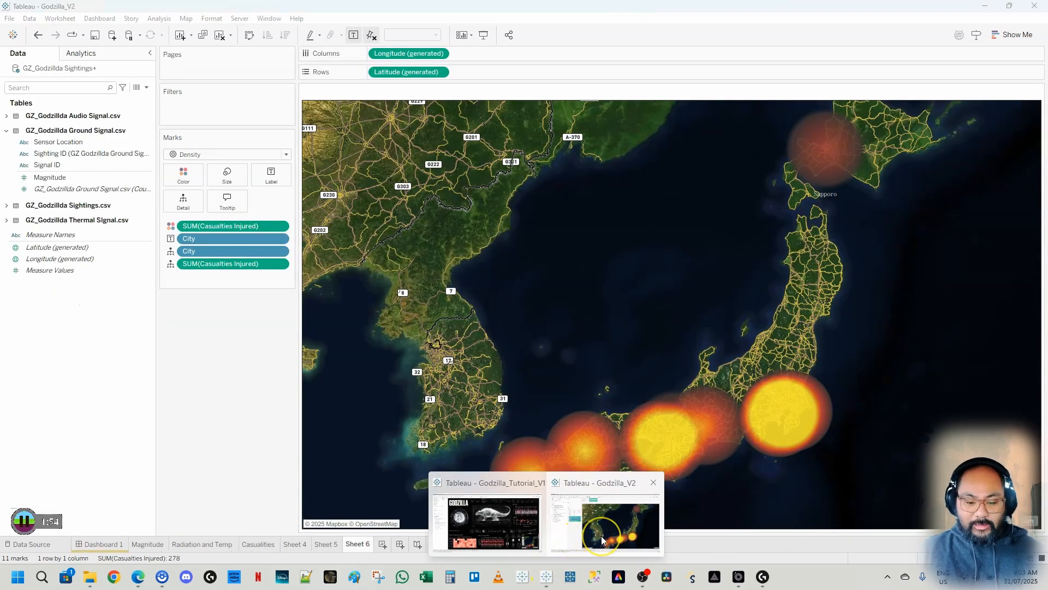
{"action": "left_click", "coordinate": [601, 536]}
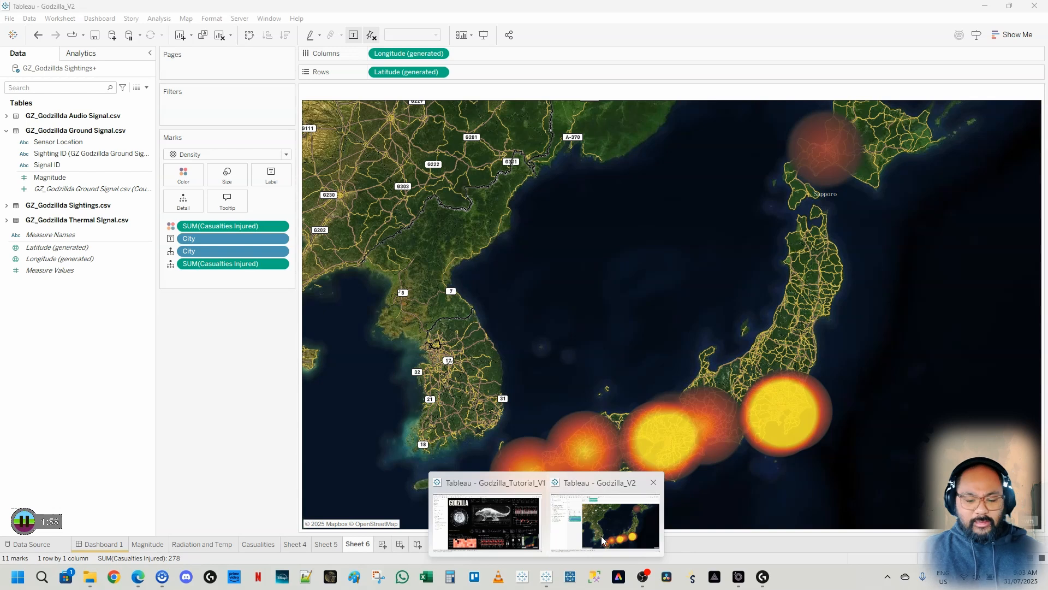
{"action": "left_click", "coordinate": [187, 18]}
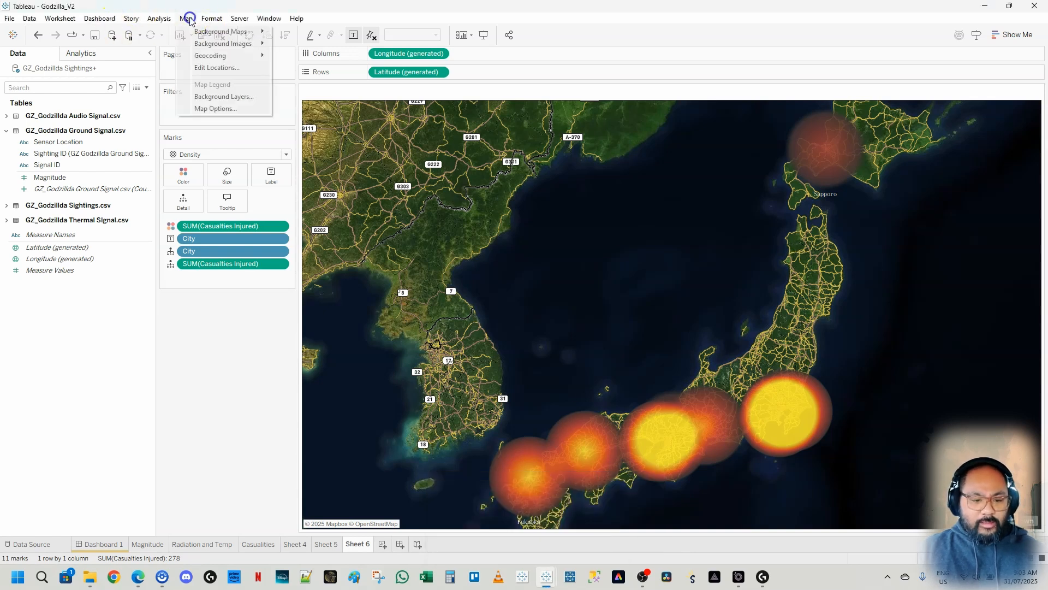
{"action": "left_click", "coordinate": [225, 94]}
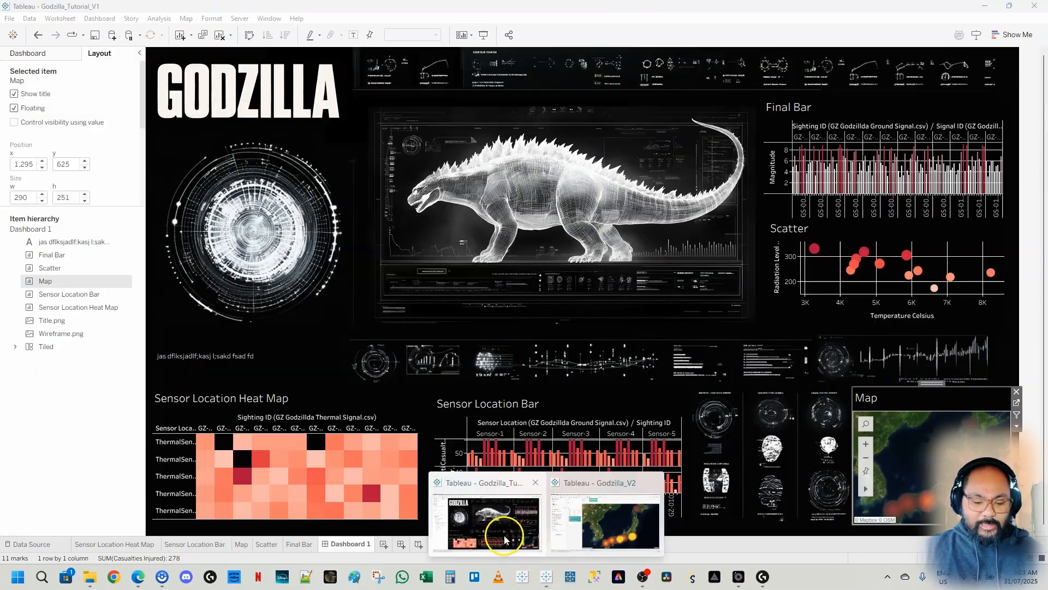
In Godzilla_Tutorial_V1, enable the Map sheet's Streets, Highways, Routes, State/Province Borders and State/Province Names background layers, leaving Cities off.
{"action": "left_click", "coordinate": [498, 533]}
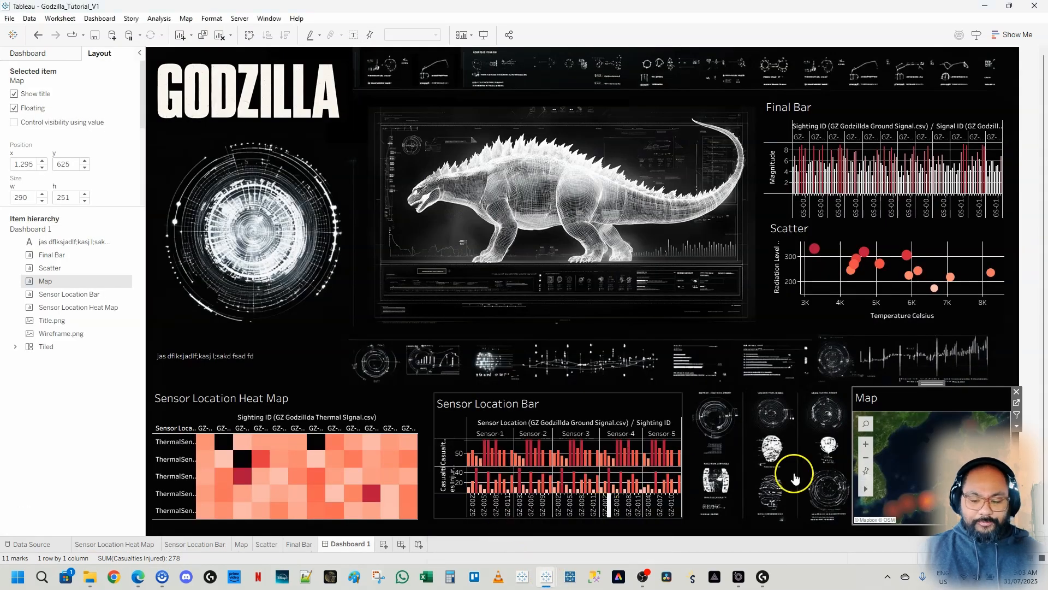
{"action": "left_click", "coordinate": [1016, 402]}
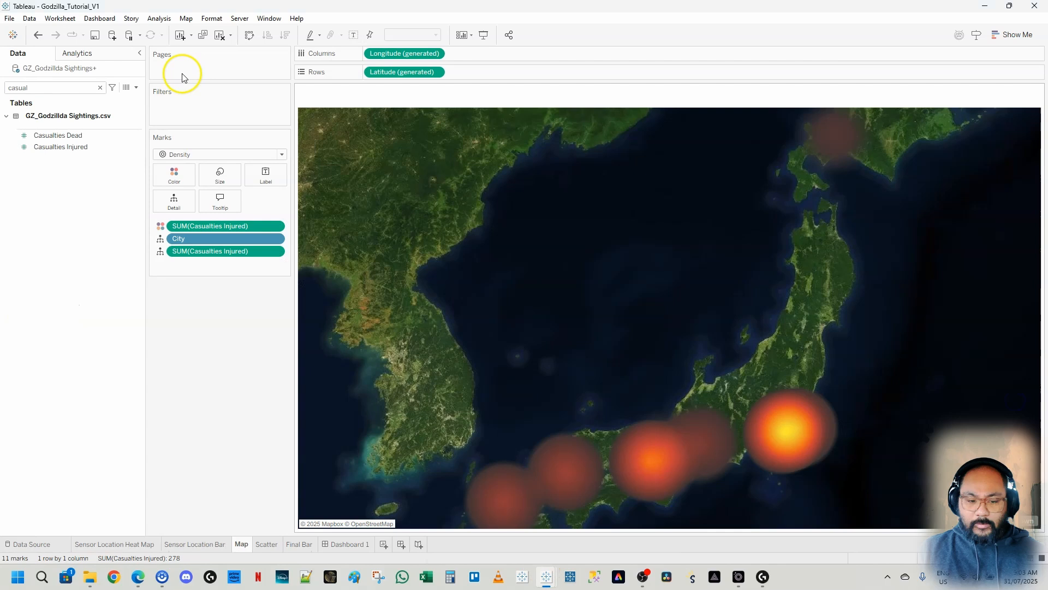
{"action": "left_click", "coordinate": [184, 19]}
{"action": "left_click", "coordinate": [214, 97]}
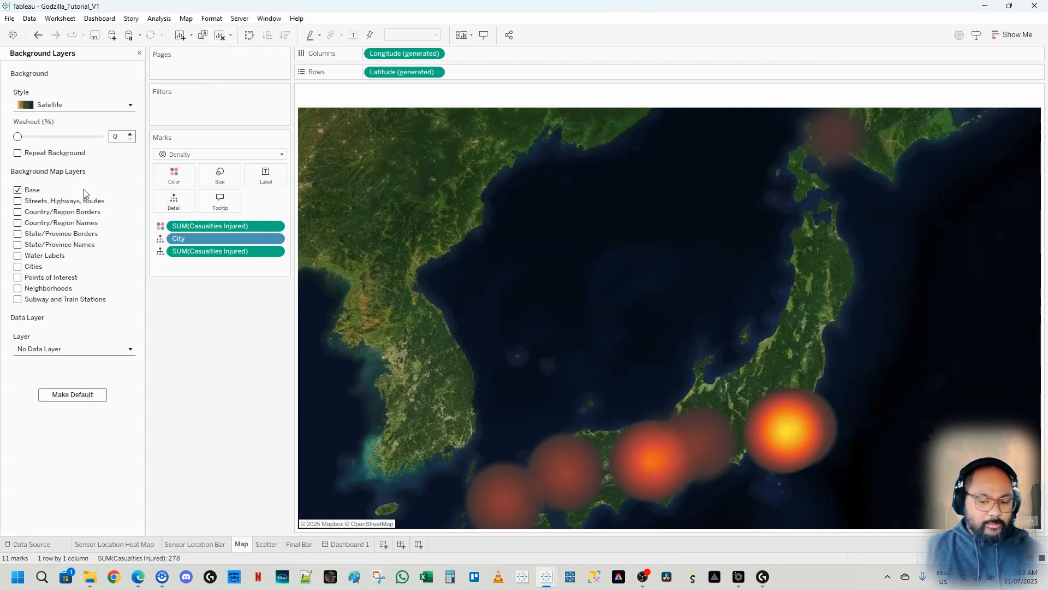
{"action": "left_click", "coordinate": [18, 234]}
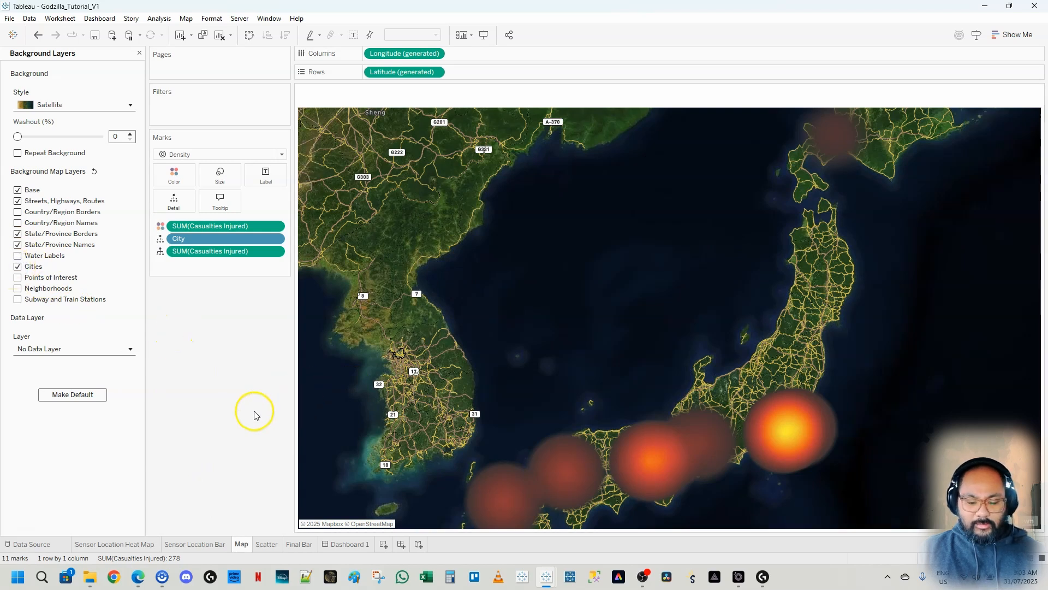
{"action": "left_click", "coordinate": [18, 266]}
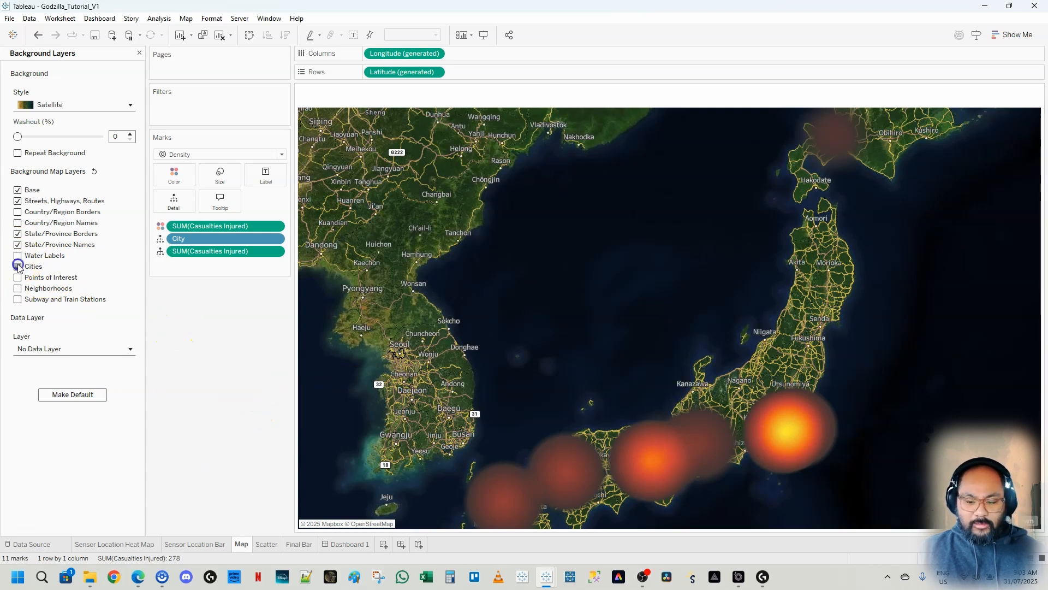
{"action": "left_click", "coordinate": [18, 267]}
{"action": "left_click", "coordinate": [367, 304]}
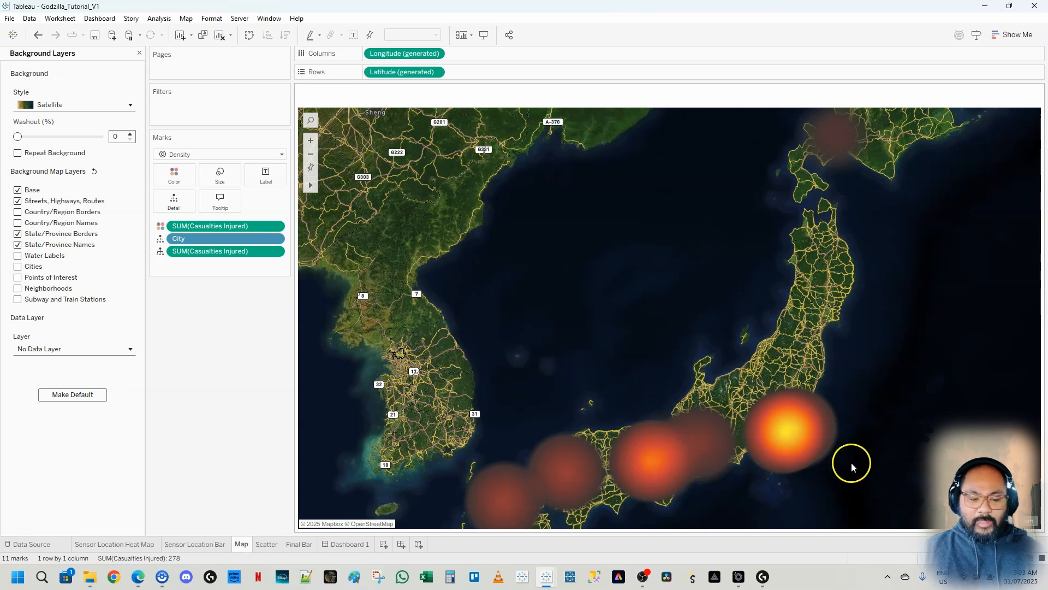
{"action": "mouse_move", "coordinate": [658, 463]}
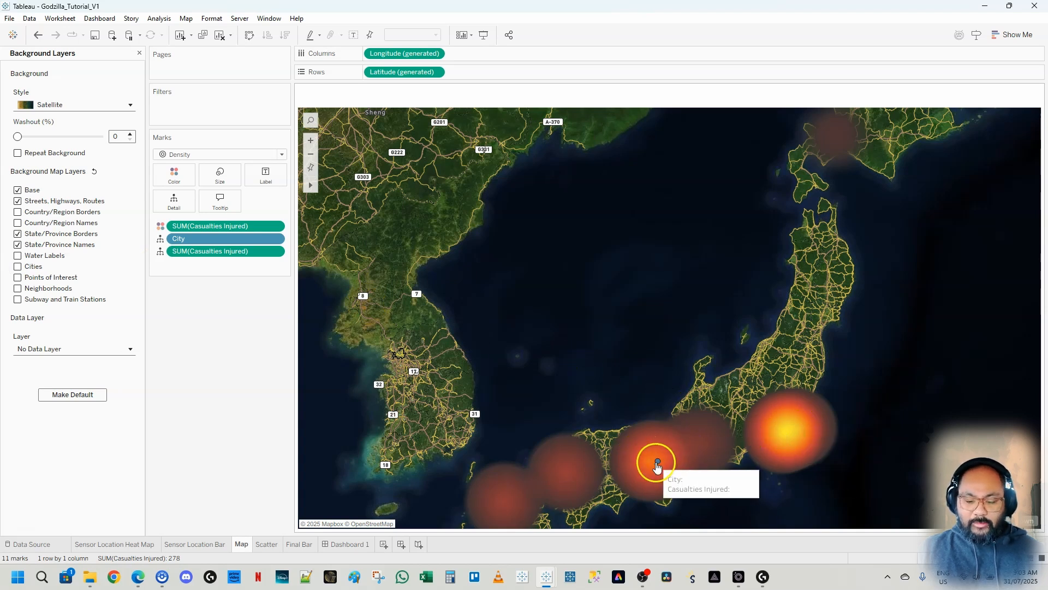
{"action": "left_click", "coordinate": [139, 53]}
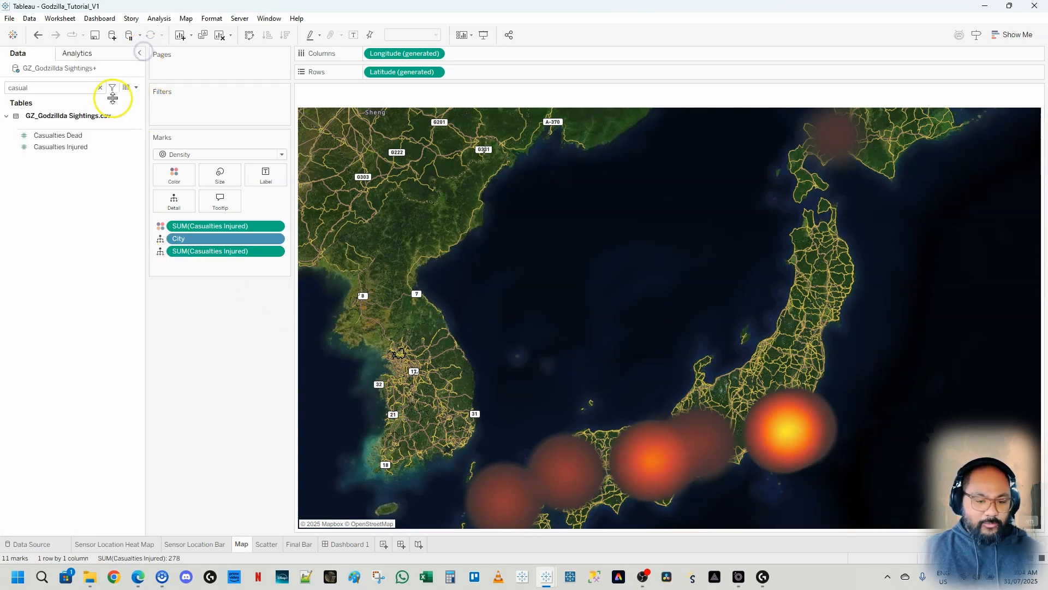
Find the City field with the search "city" and add it as a label on the map's density marks.
{"action": "left_click", "coordinate": [82, 89]}
{"action": "key", "text": "ctrl+a"}
{"action": "type", "text": "cit"}
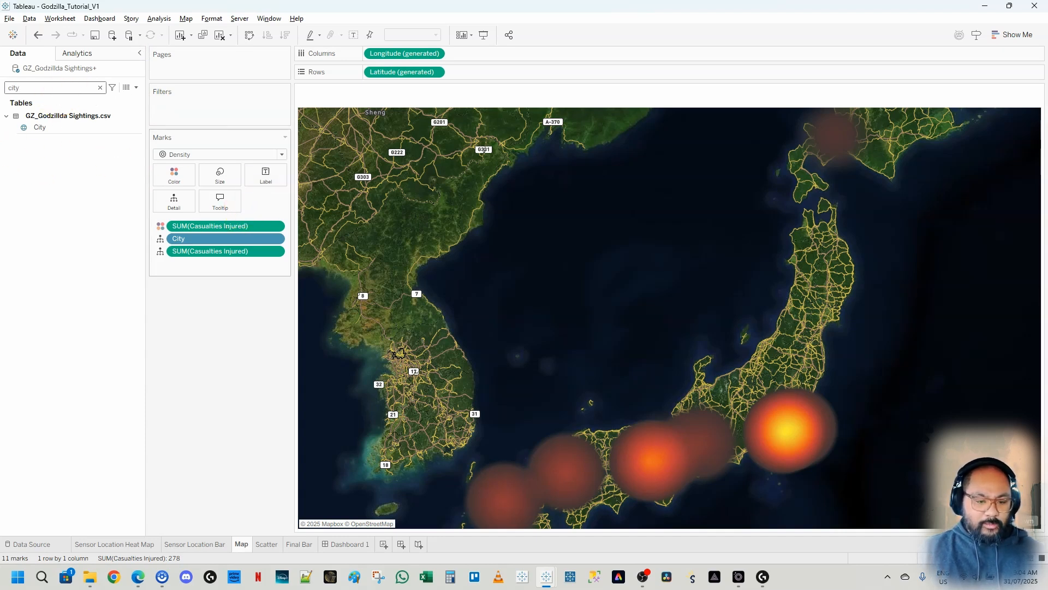
{"action": "left_click_drag", "start_coordinate": [39, 127], "coordinate": [266, 175]}
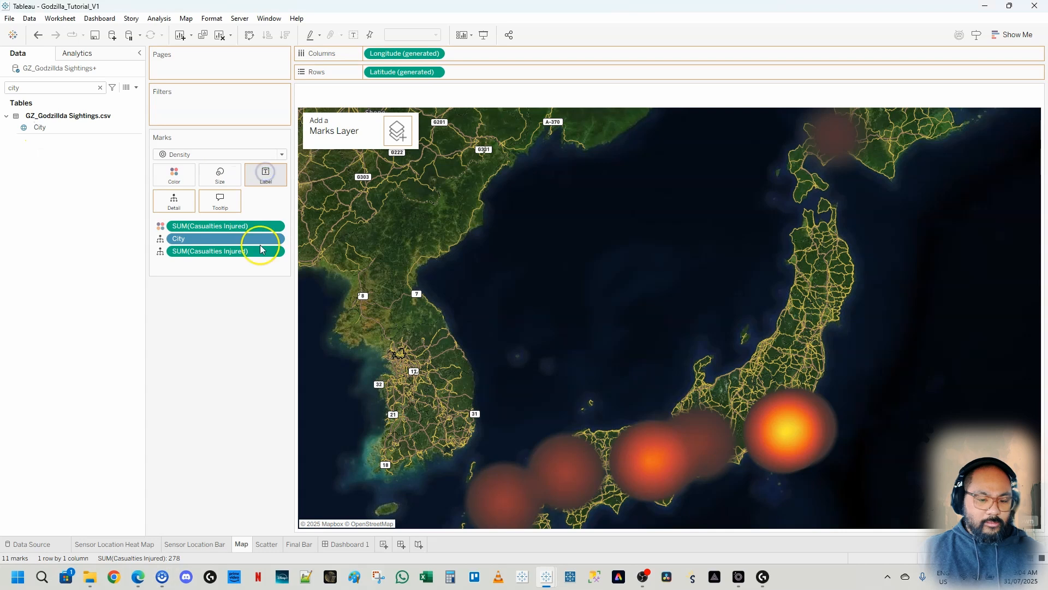
{"action": "left_click_drag", "start_coordinate": [261, 250], "coordinate": [263, 249]}
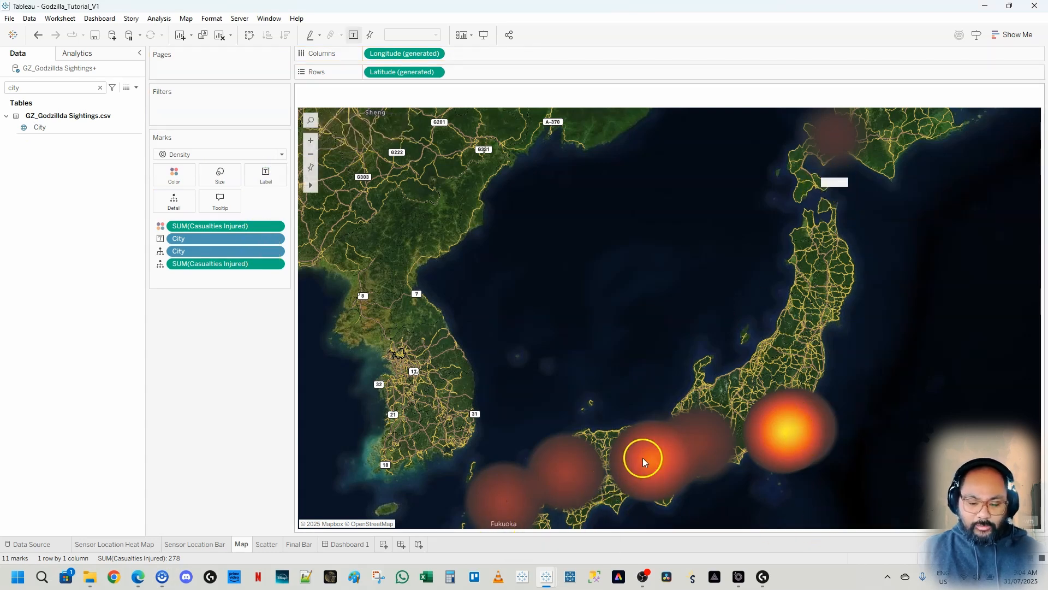
{"action": "scroll", "coordinate": [643, 458], "scroll_direction": "down", "scroll_amount": 1}
{"action": "left_click", "coordinate": [311, 167]}
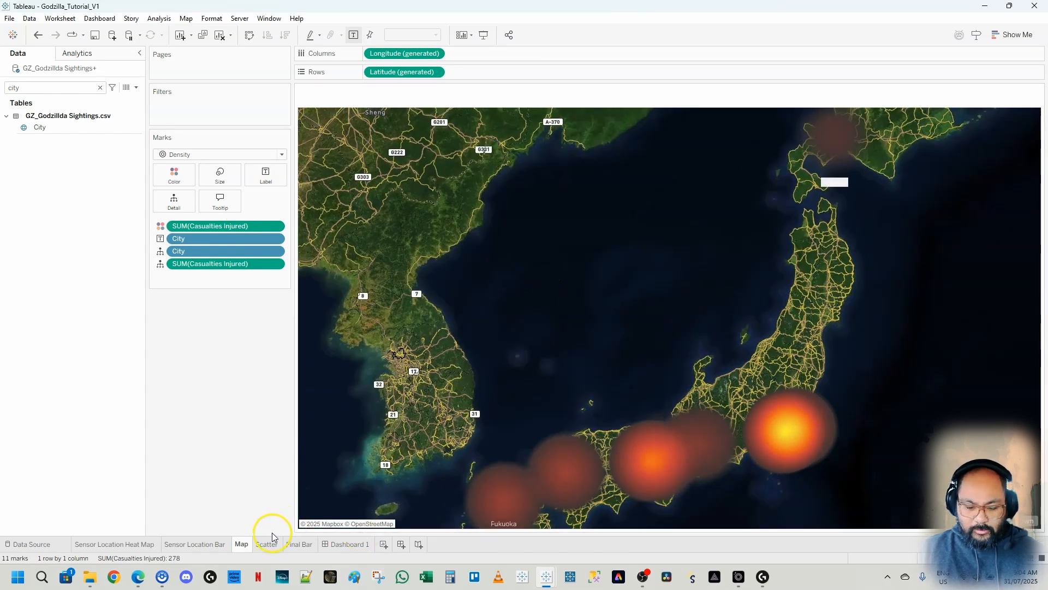
On Dashboard 1, hide the field labels for rows and columns in the Sensor Location Heat Map.
{"action": "left_click", "coordinate": [348, 545]}
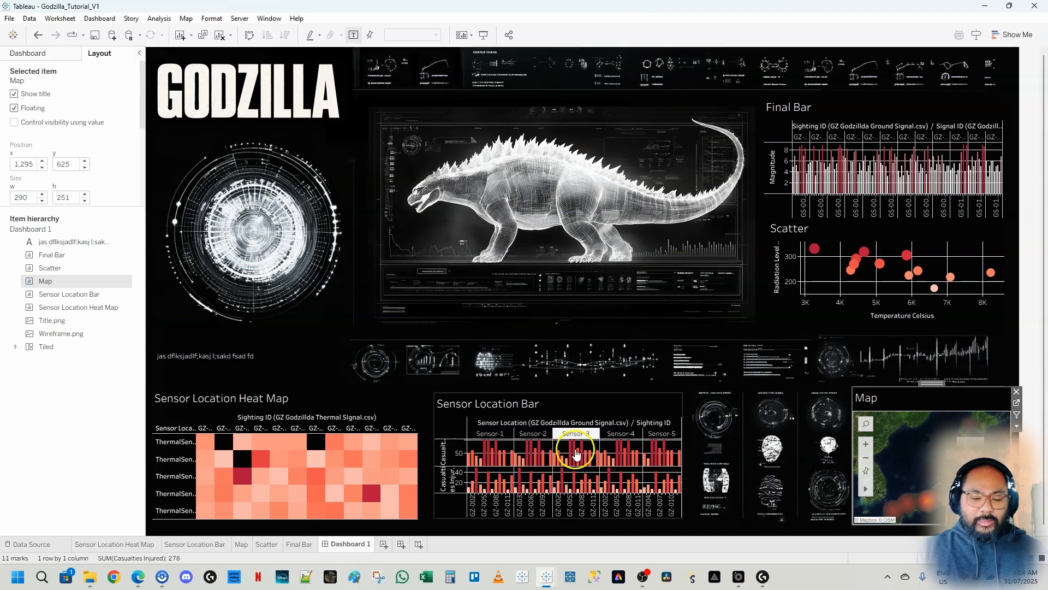
{"action": "left_click", "coordinate": [923, 115]}
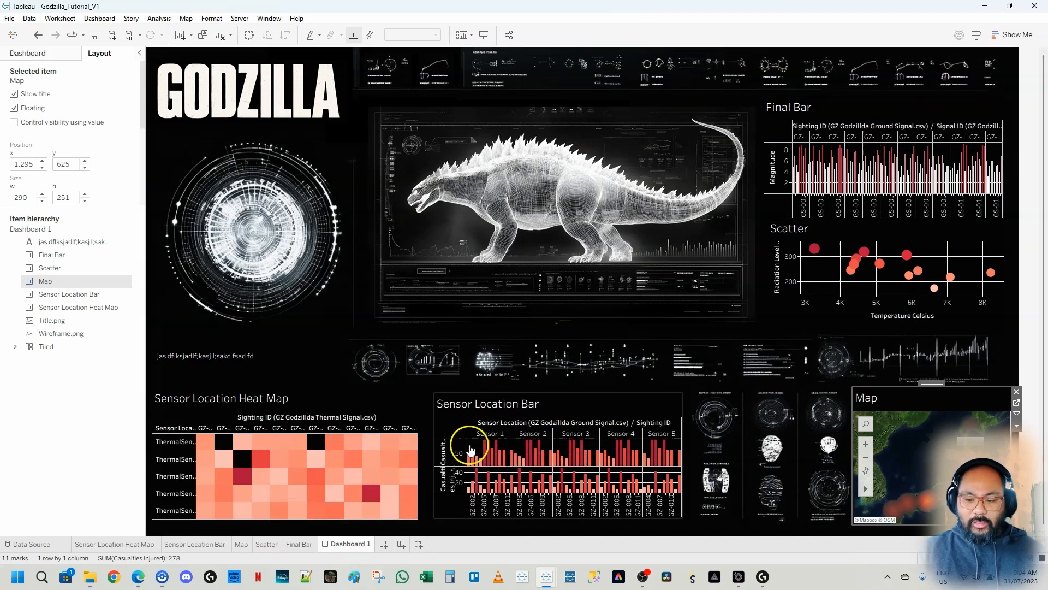
{"action": "right_click", "coordinate": [164, 430]}
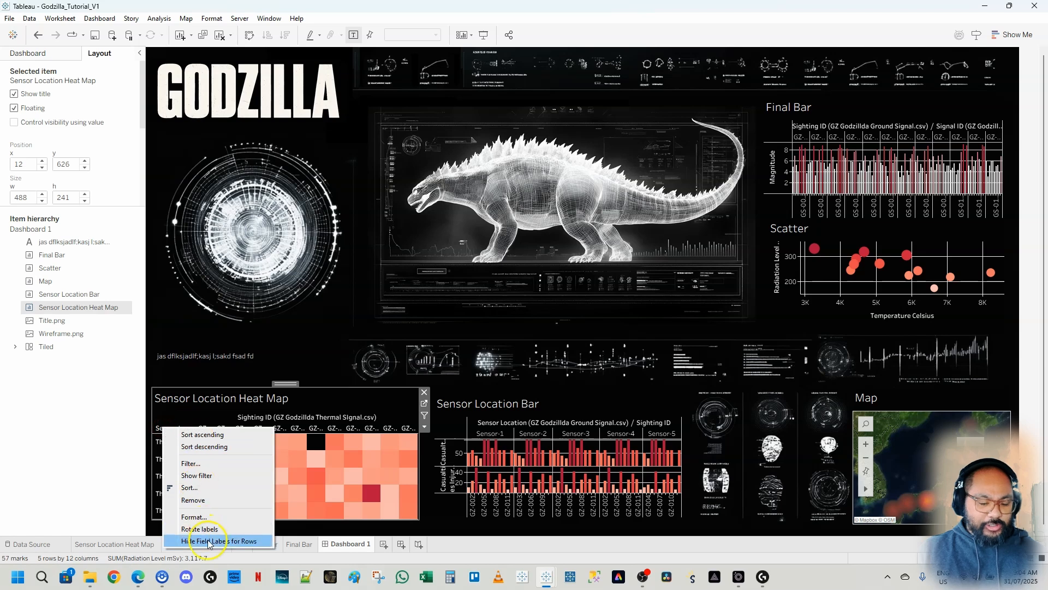
{"action": "left_click", "coordinate": [209, 542]}
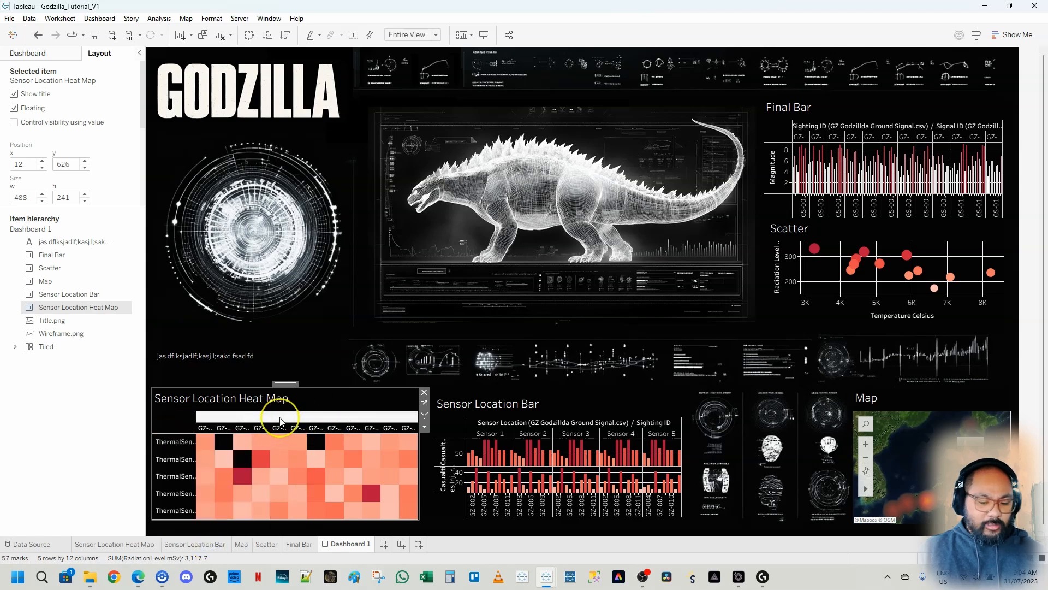
{"action": "right_click", "coordinate": [295, 417]}
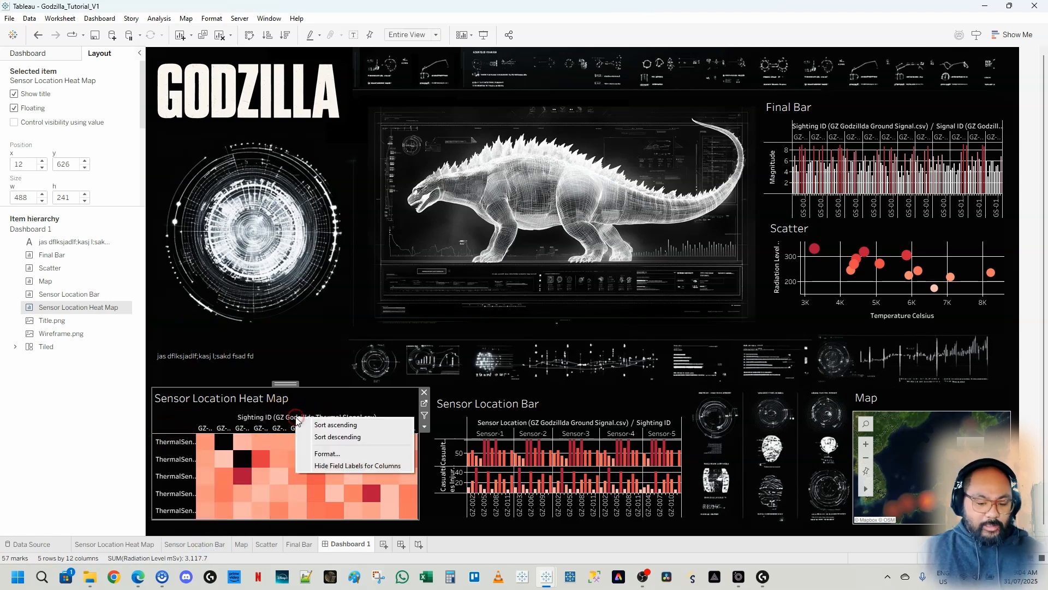
{"action": "left_click", "coordinate": [336, 466]}
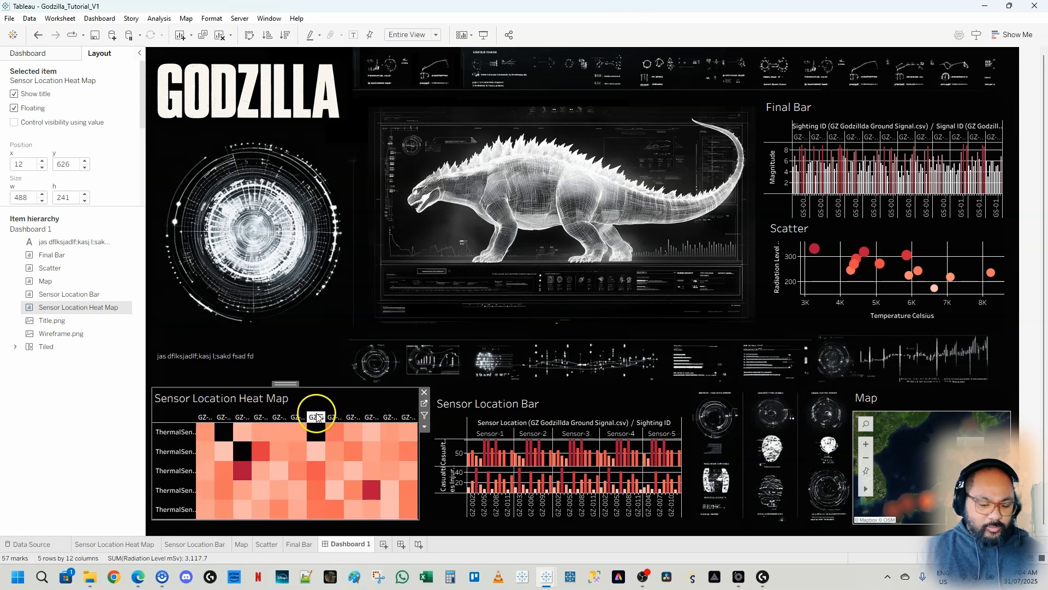
Rotate the heat map's sighting ID column labels vertically and widen its row header to fit the full thermal sensor names.
{"action": "left_click", "coordinate": [204, 418]}
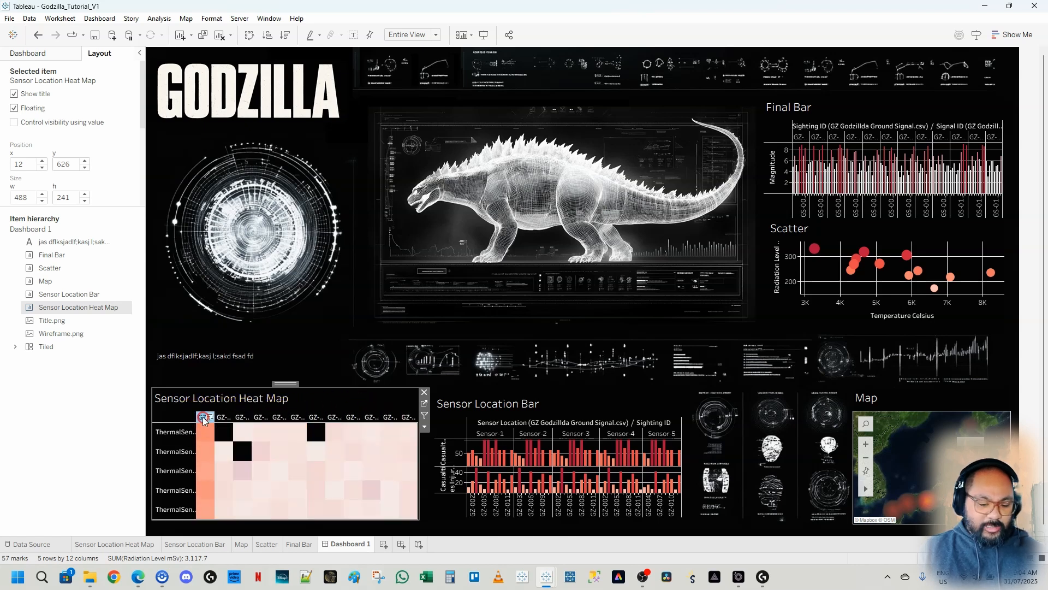
{"action": "right_click", "coordinate": [204, 419]}
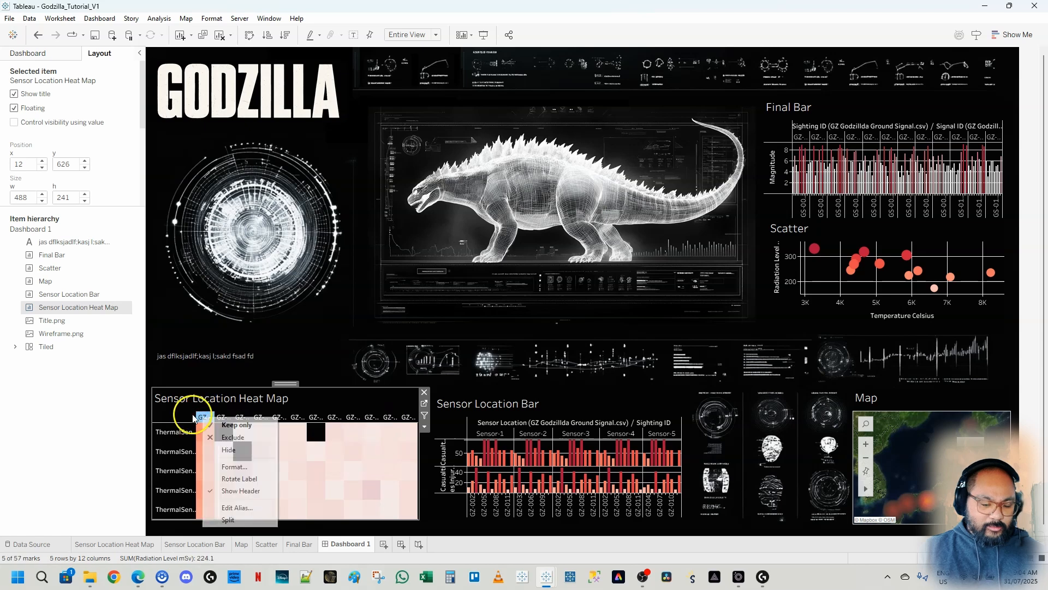
{"action": "left_click", "coordinate": [237, 479]}
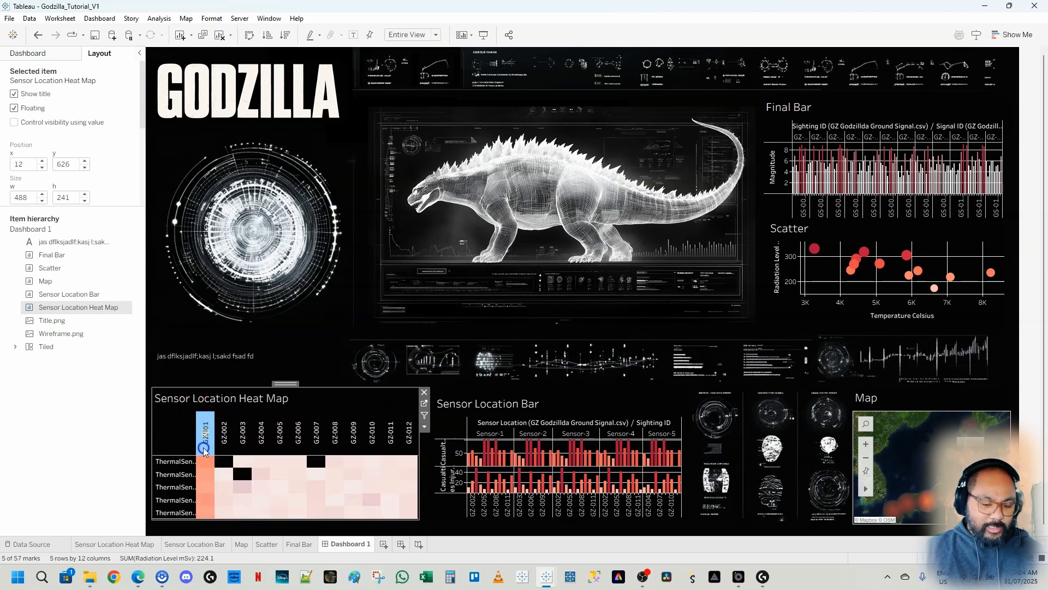
{"action": "left_click", "coordinate": [203, 449]}
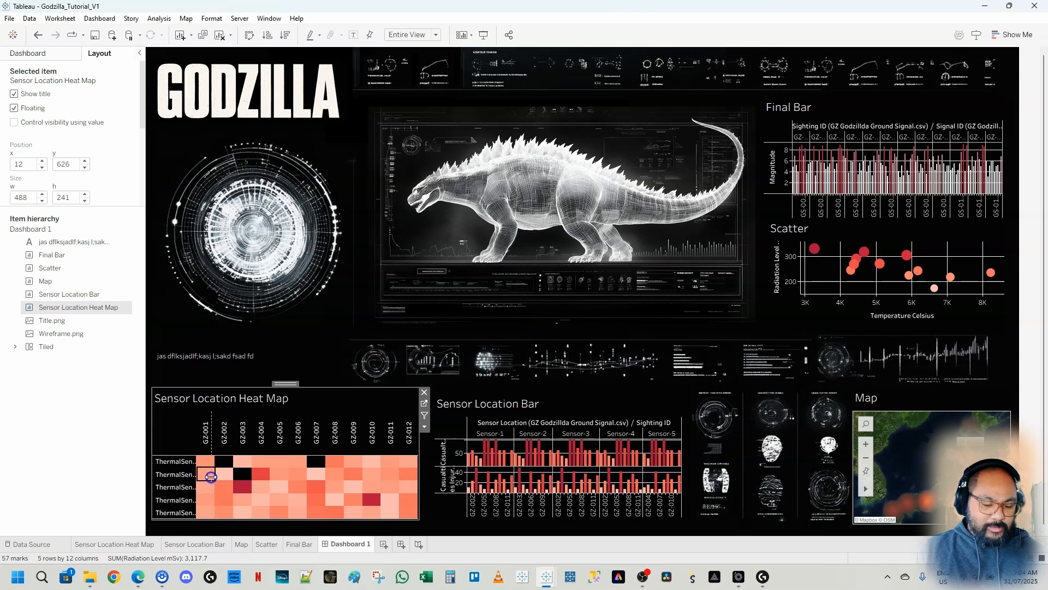
{"action": "left_click_drag", "start_coordinate": [233, 486], "coordinate": [221, 485]}
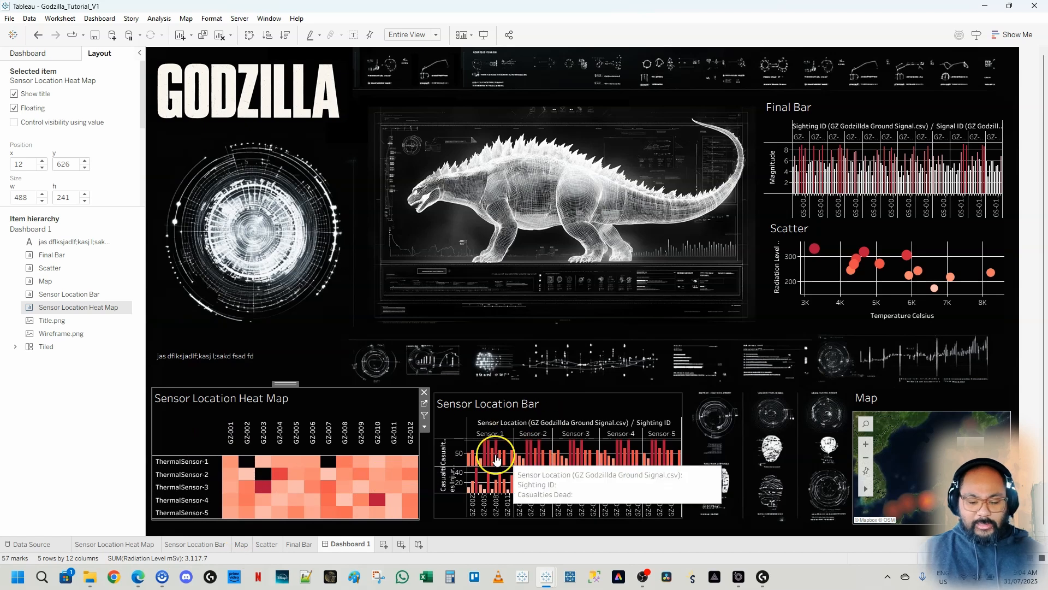
Hide the field labels for columns in the Sensor Location Bar chart.
{"action": "left_click", "coordinate": [576, 418]}
{"action": "right_click", "coordinate": [576, 421]}
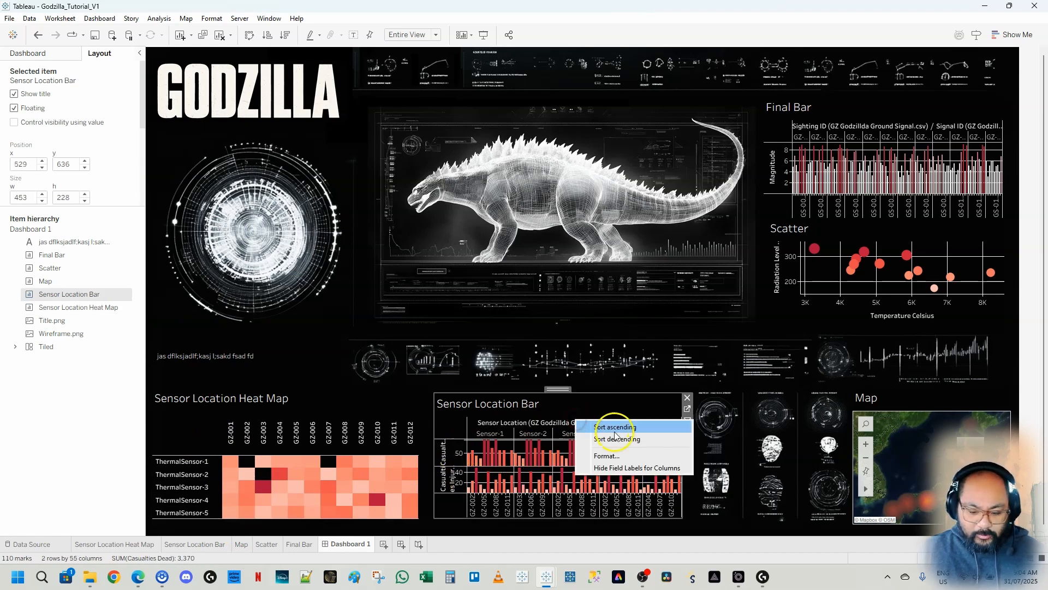
{"action": "left_click", "coordinate": [612, 469]}
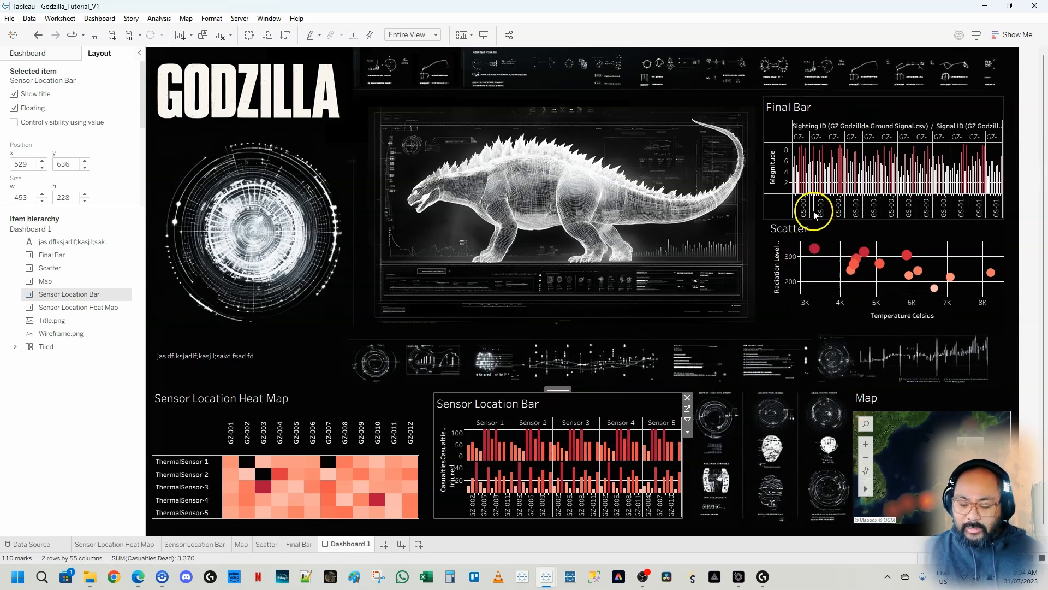
Hide the field labels for columns in the Final Bar chart.
{"action": "left_click", "coordinate": [854, 124]}
{"action": "right_click", "coordinate": [854, 124]}
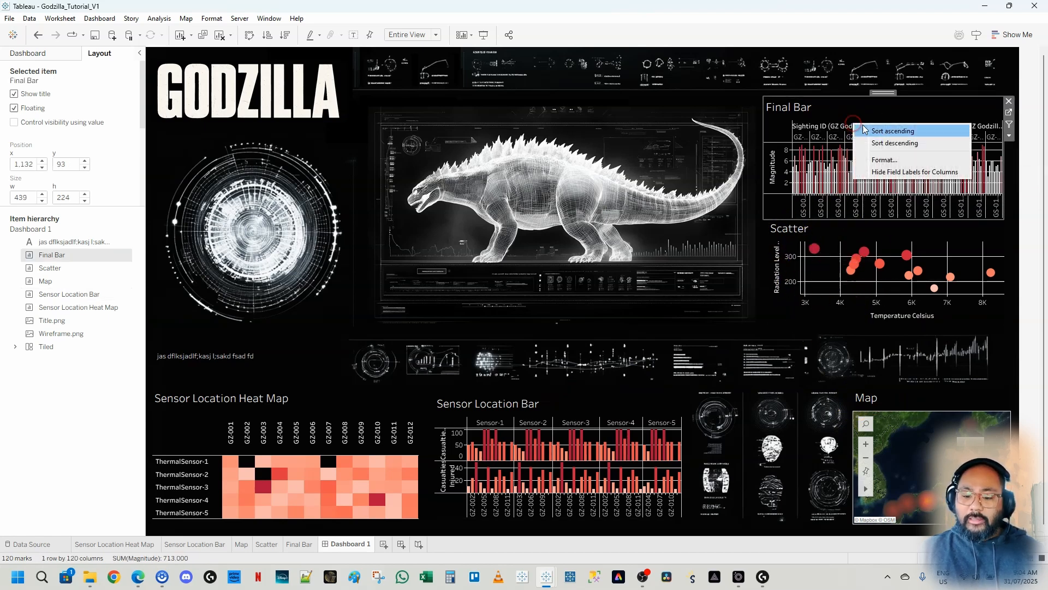
{"action": "left_click", "coordinate": [898, 171]}
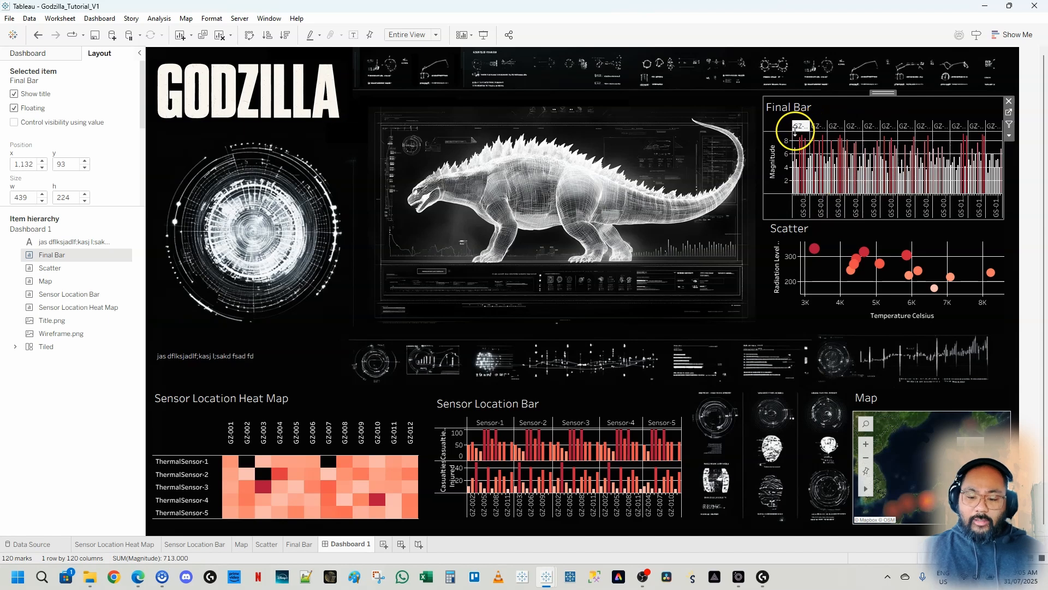
Rotate the GZ sighting ID column labels vertically in the Final Bar chart.
{"action": "right_click", "coordinate": [801, 126]}
{"action": "left_click", "coordinate": [837, 189]}
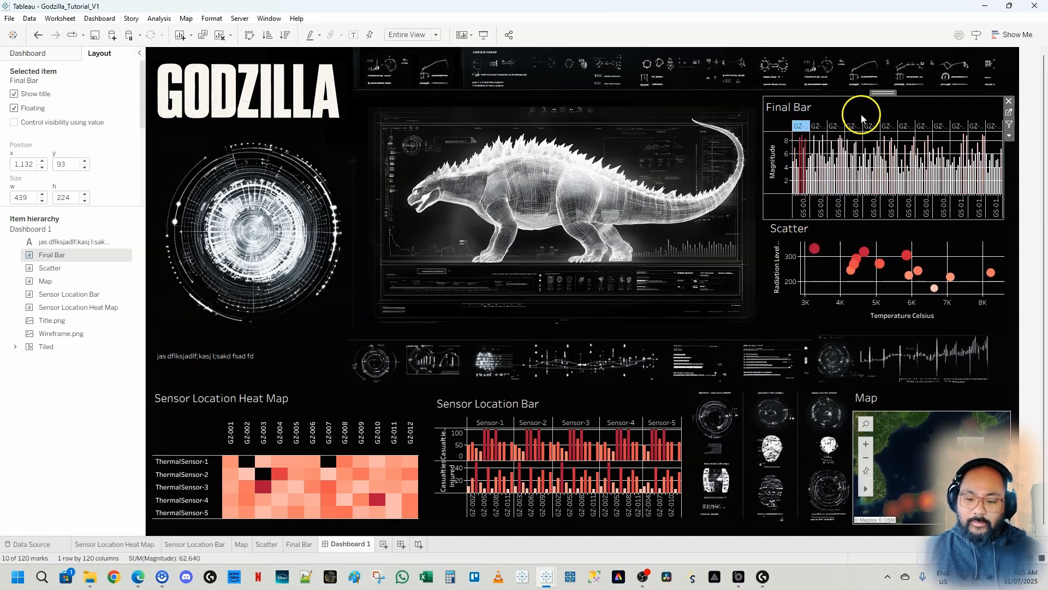
{"action": "right_click", "coordinate": [798, 129]}
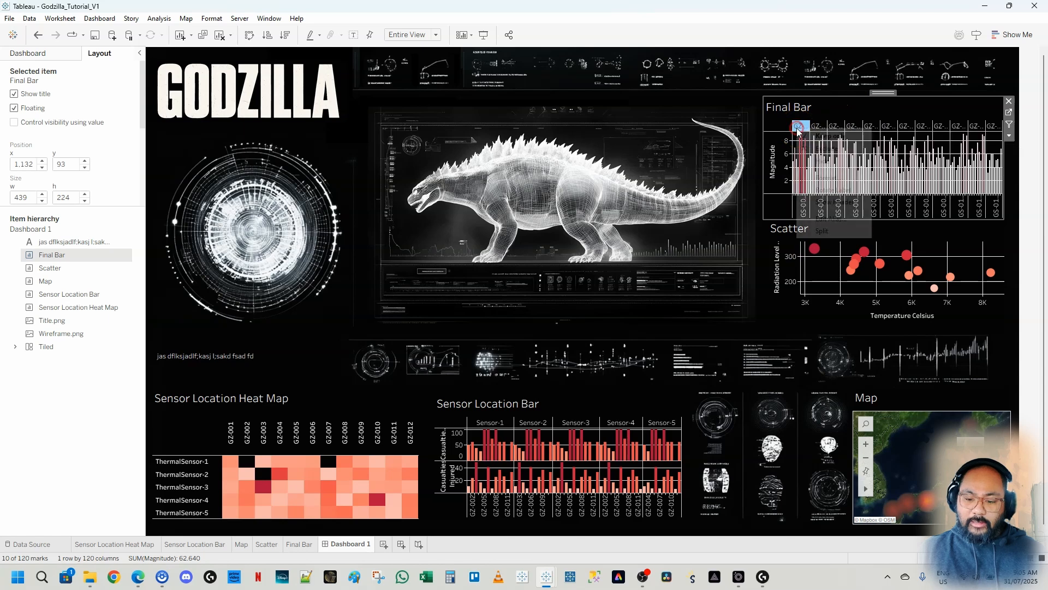
{"action": "left_click", "coordinate": [839, 188]}
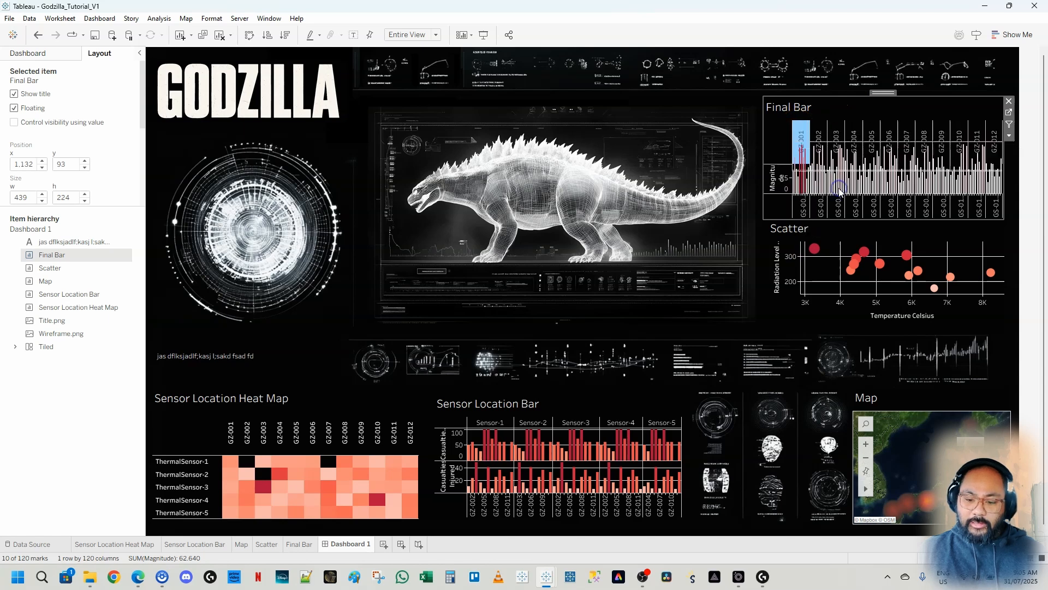
Hide the GZ sighting ID column header of the Final Bar chart.
{"action": "left_click", "coordinate": [798, 158]}
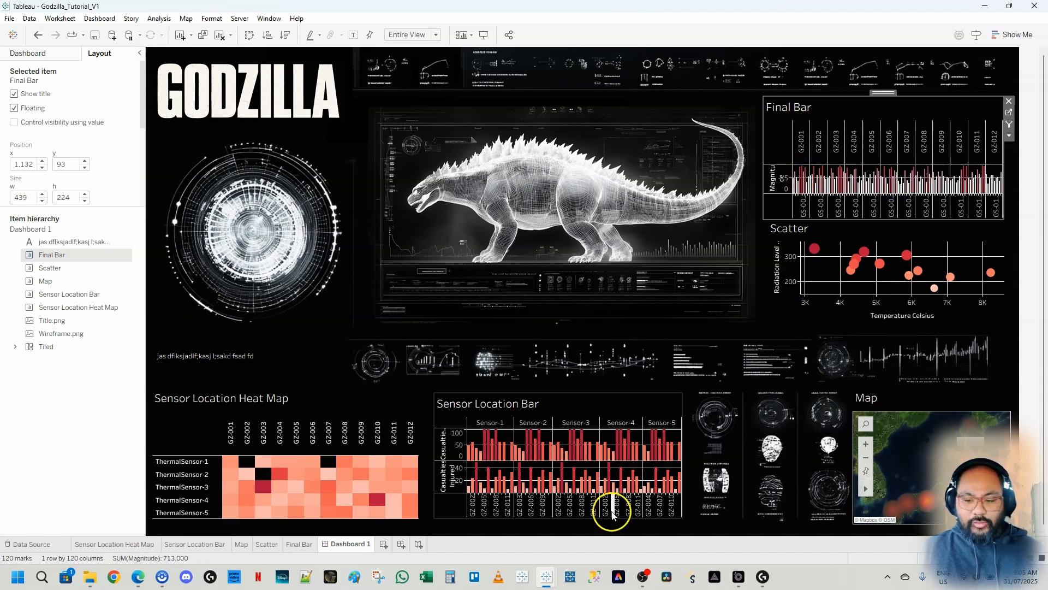
{"action": "left_click", "coordinate": [797, 158]}
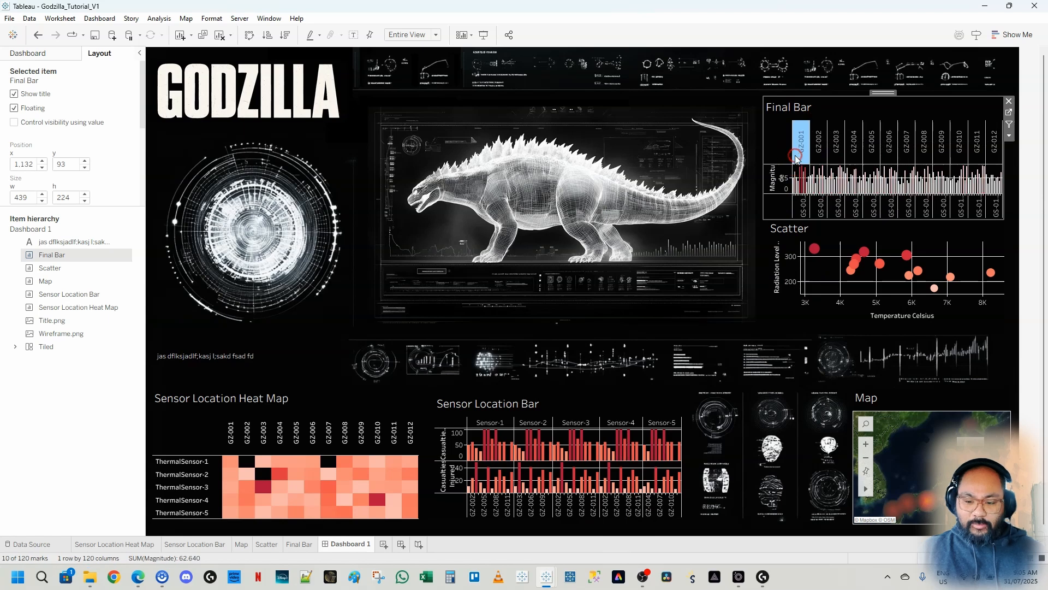
{"action": "right_click", "coordinate": [797, 158]}
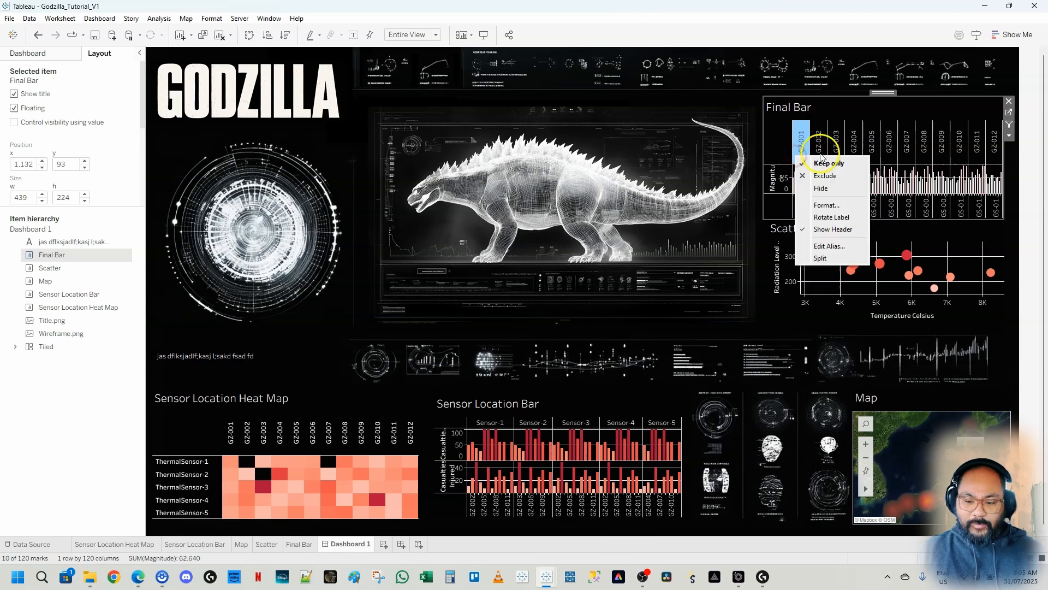
{"action": "left_click", "coordinate": [833, 229]}
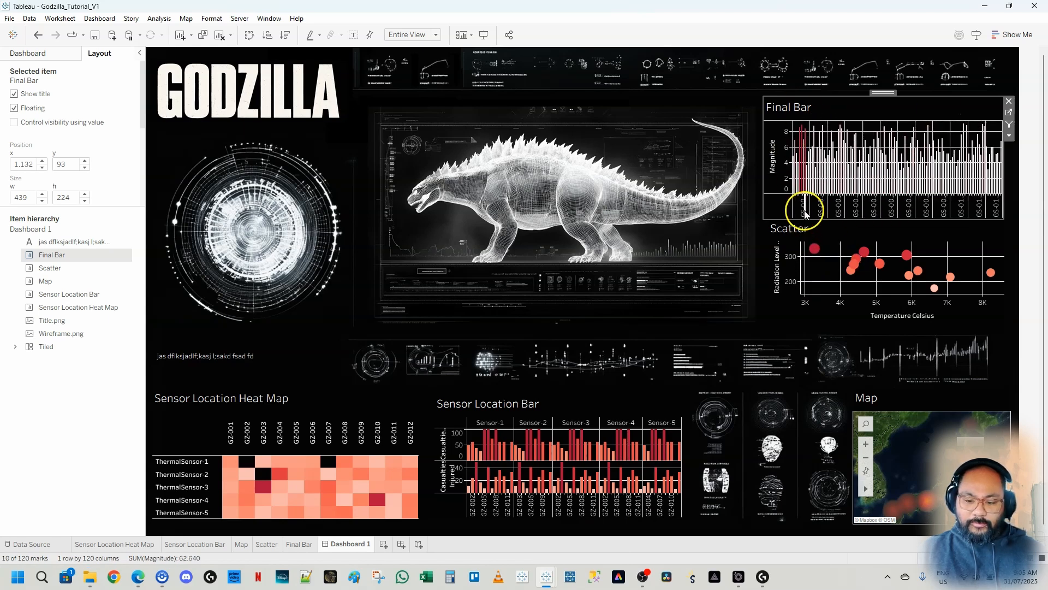
Switch to the Godzilla_V2 workbook and copy the "GROUND SHAKING SIGNALS" text block from its Dashboard 1, leaving the original unchanged.
{"action": "mouse_move", "coordinate": [548, 579]}
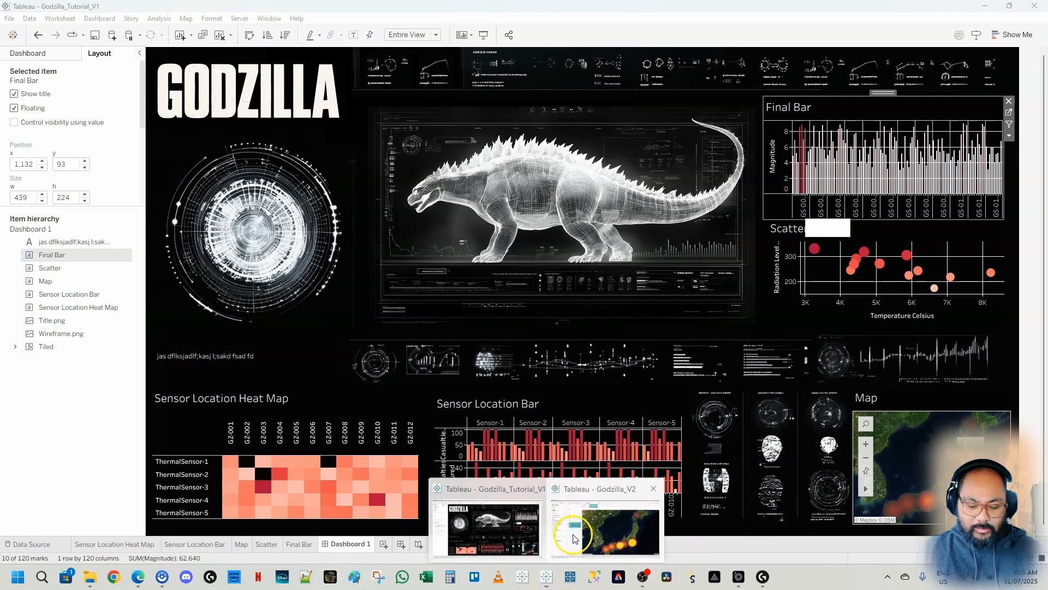
{"action": "left_click", "coordinate": [622, 527]}
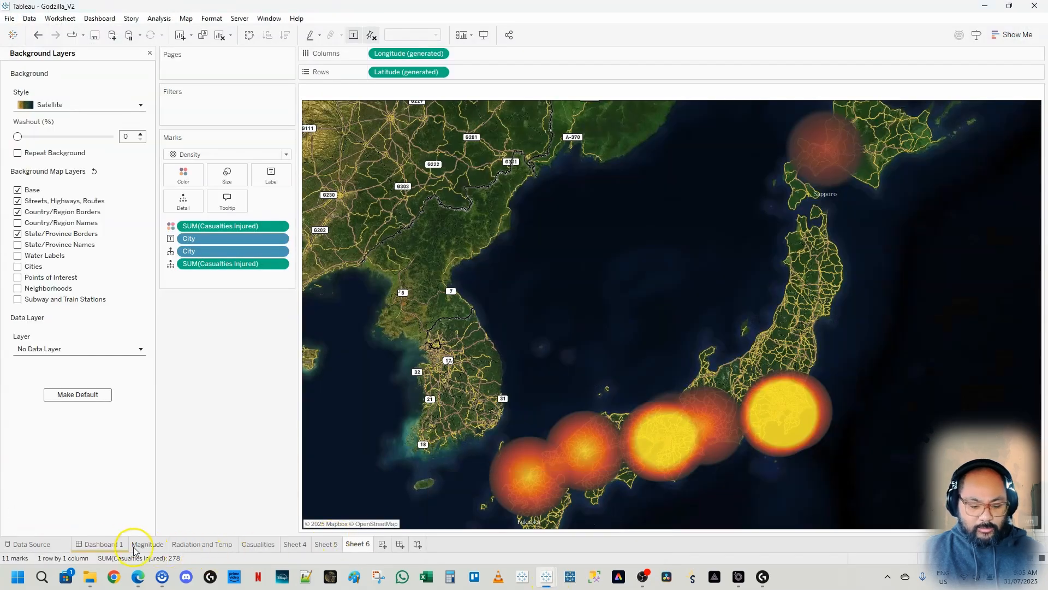
{"action": "left_click", "coordinate": [110, 544]}
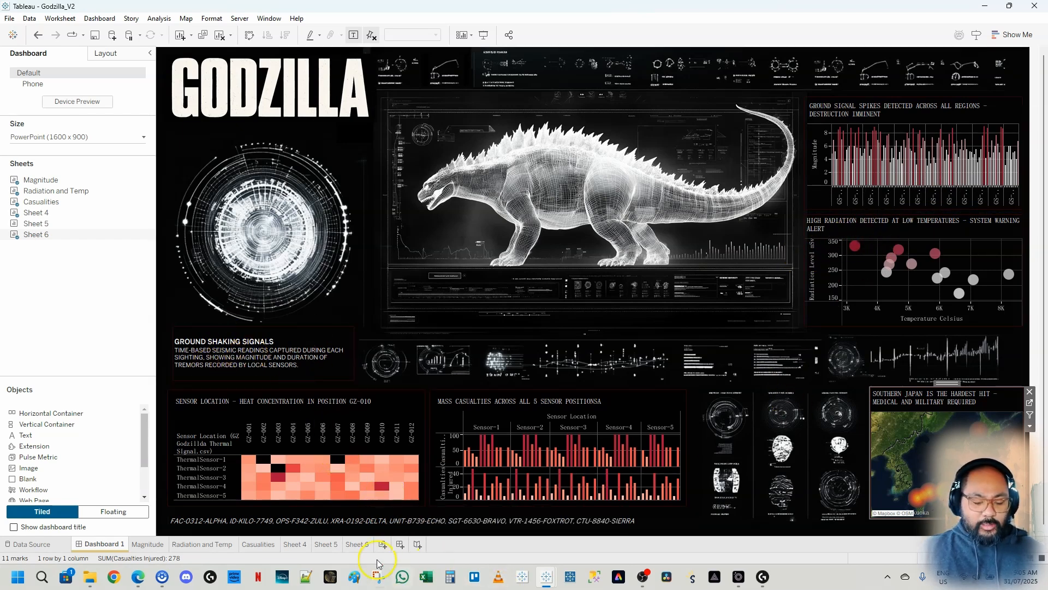
{"action": "double_click", "coordinate": [259, 352]}
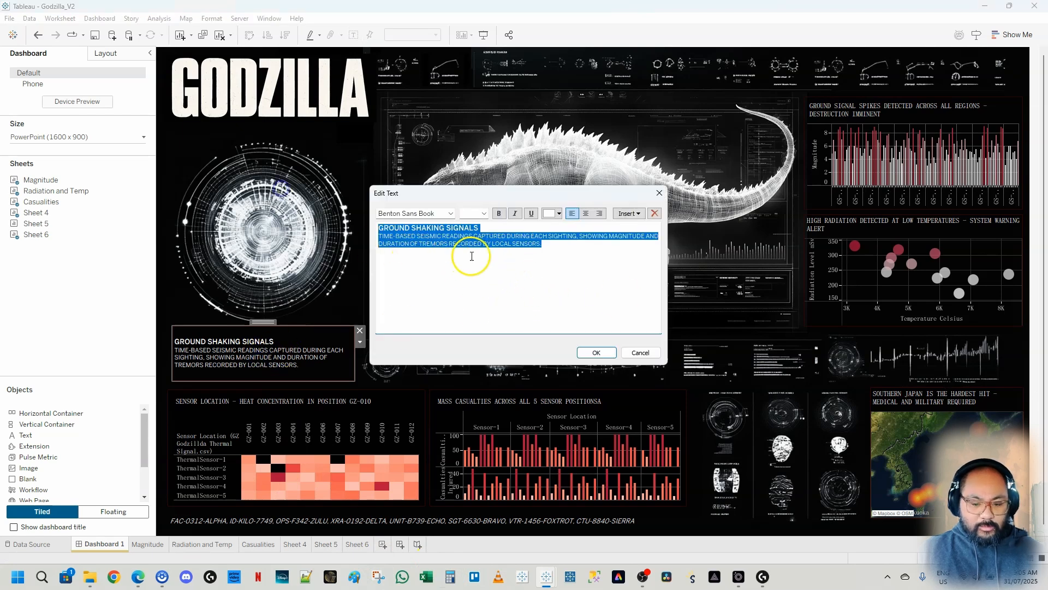
{"action": "left_click", "coordinate": [635, 353]}
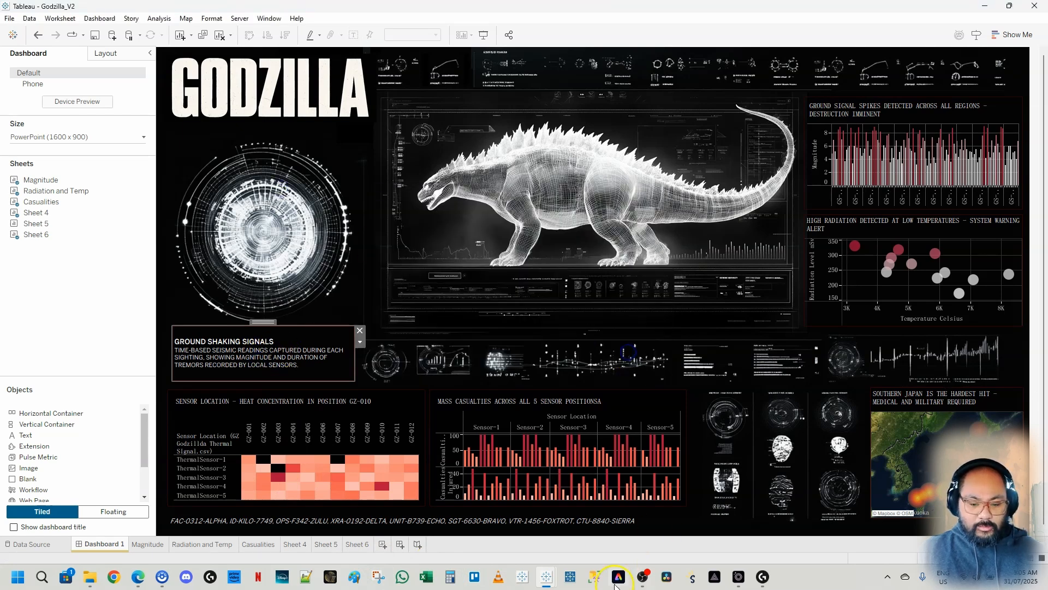
In Godzilla_Tutorial_V1, replace the placeholder text under the circular graphic with the copied "GROUND SHAKING SIGNALS" text, coloured black.
{"action": "left_click", "coordinate": [550, 580]}
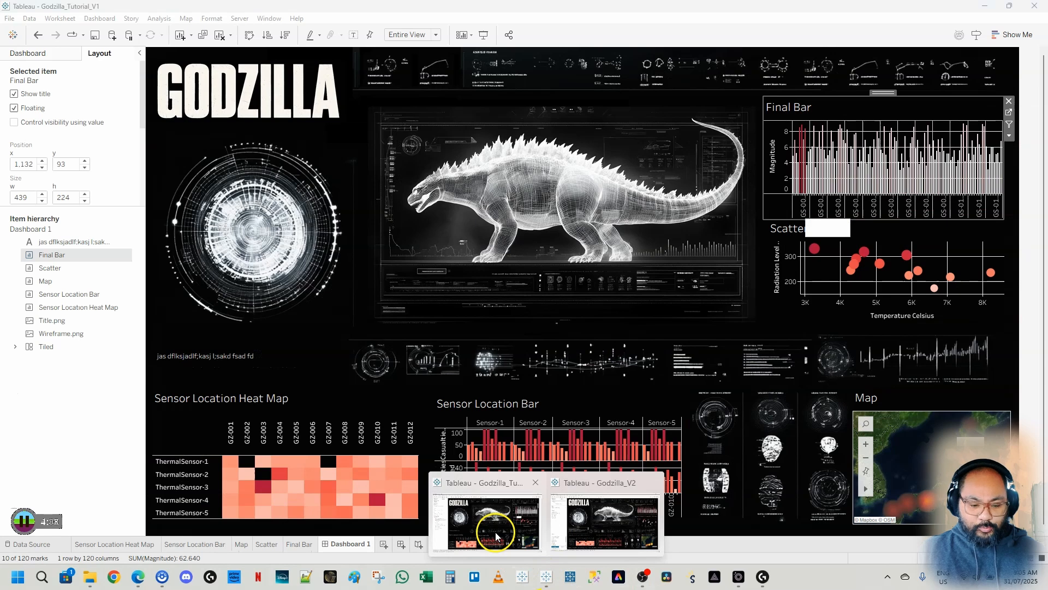
{"action": "left_click", "coordinate": [496, 532]}
{"action": "left_click", "coordinate": [258, 339]}
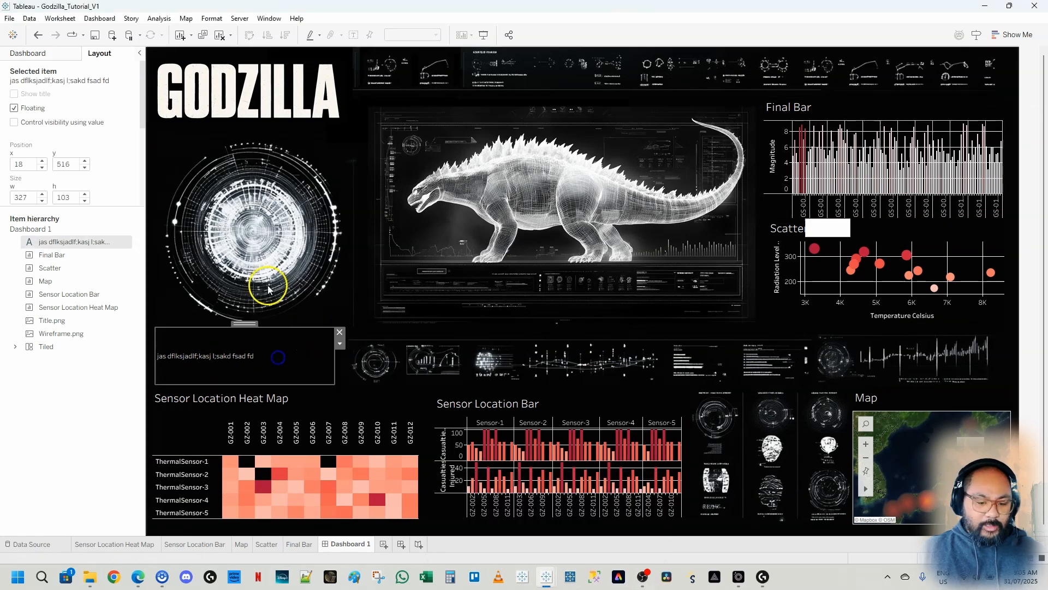
{"action": "double_click", "coordinate": [243, 357]}
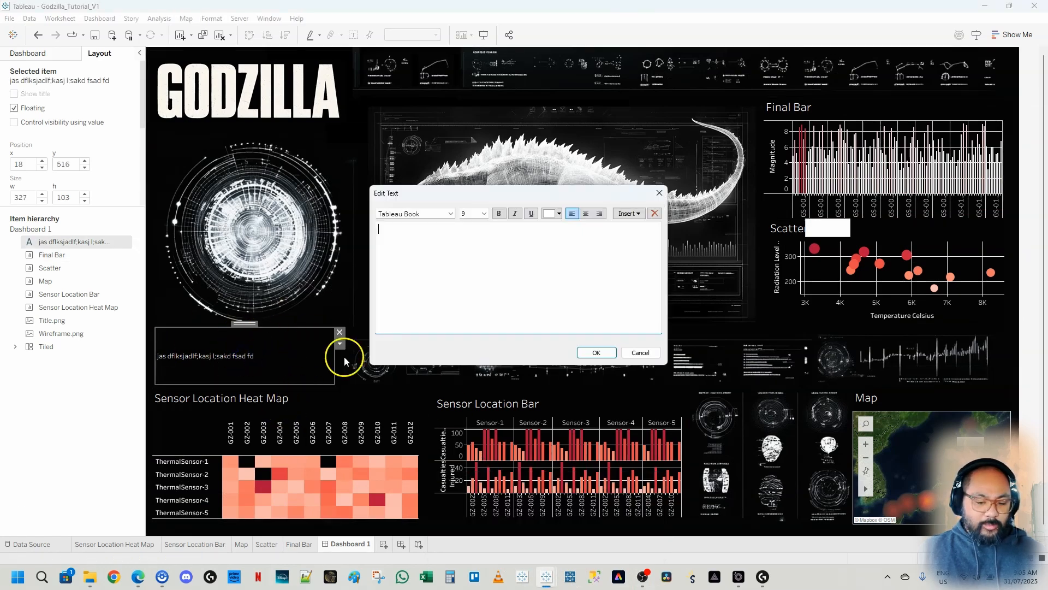
{"action": "left_click", "coordinate": [562, 297]}
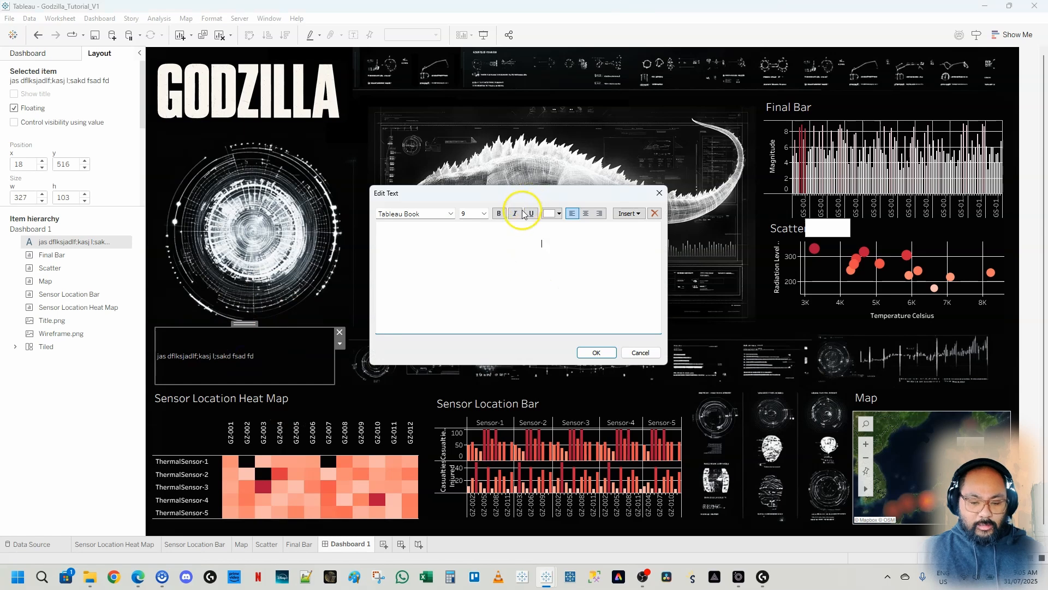
{"action": "key", "text": "ctrl+a"}
{"action": "left_click", "coordinate": [556, 214]}
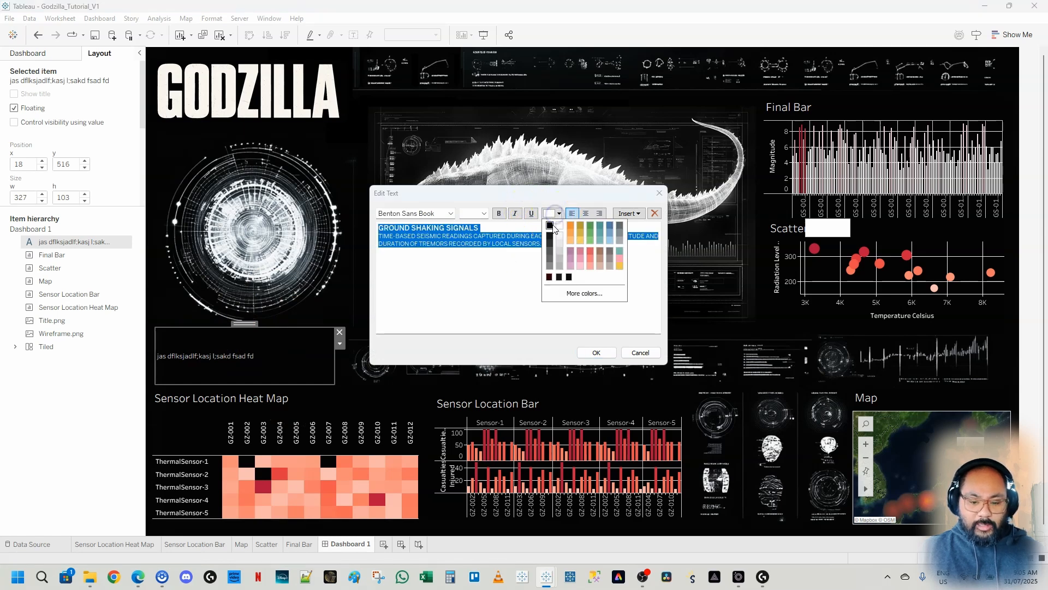
{"action": "left_click", "coordinate": [550, 225]}
{"action": "left_click", "coordinate": [518, 277]}
{"action": "left_click_drag", "start_coordinate": [563, 255], "coordinate": [392, 221]}
{"action": "left_click", "coordinate": [446, 263]}
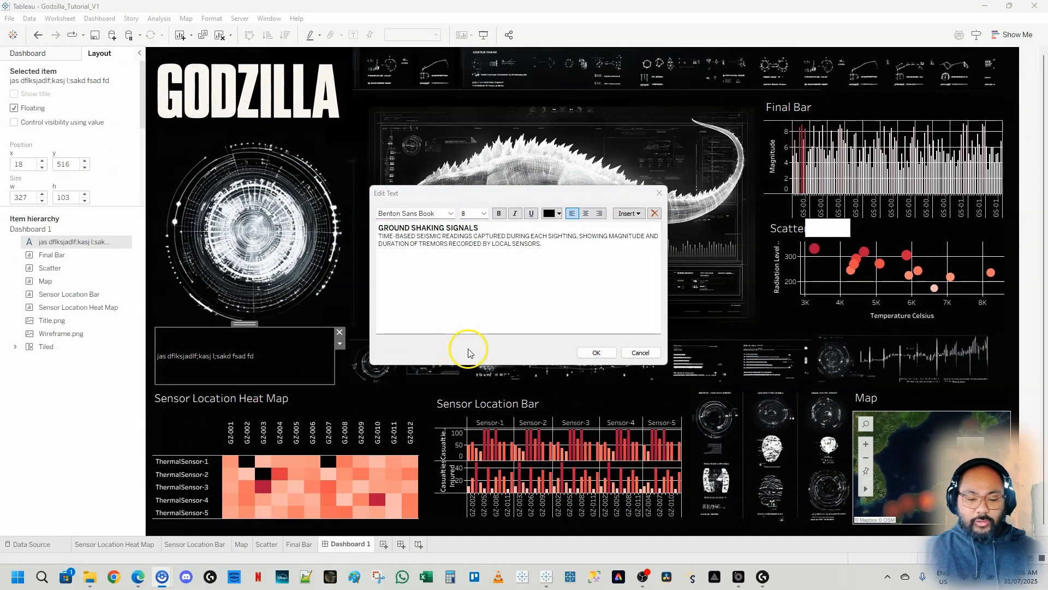
{"action": "left_click", "coordinate": [598, 352]}
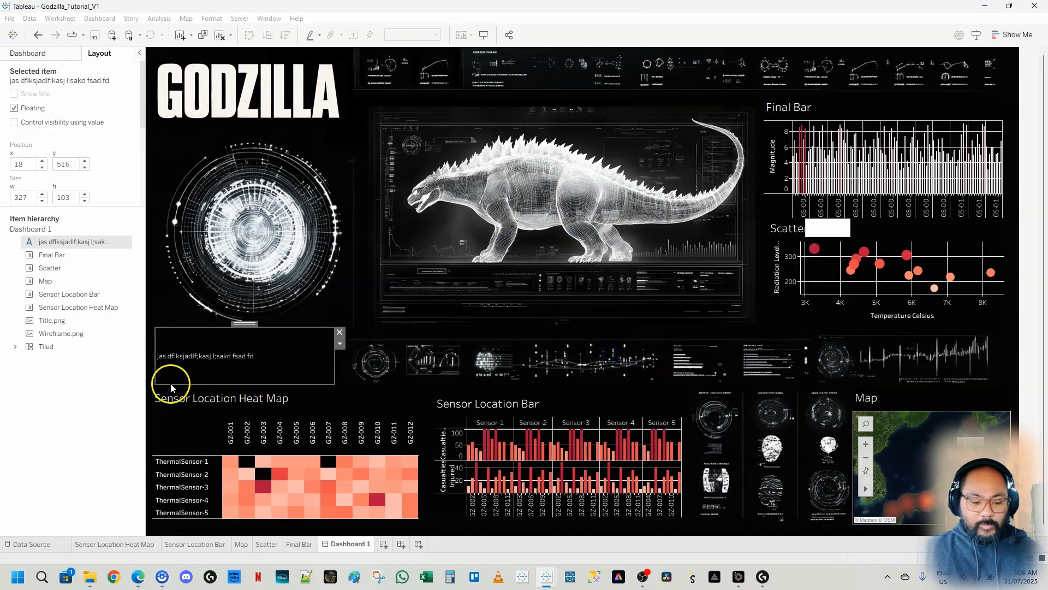
Set the font colour of the whole "GROUND SHAKING SIGNALS" text block to white.
{"action": "double_click", "coordinate": [205, 366]}
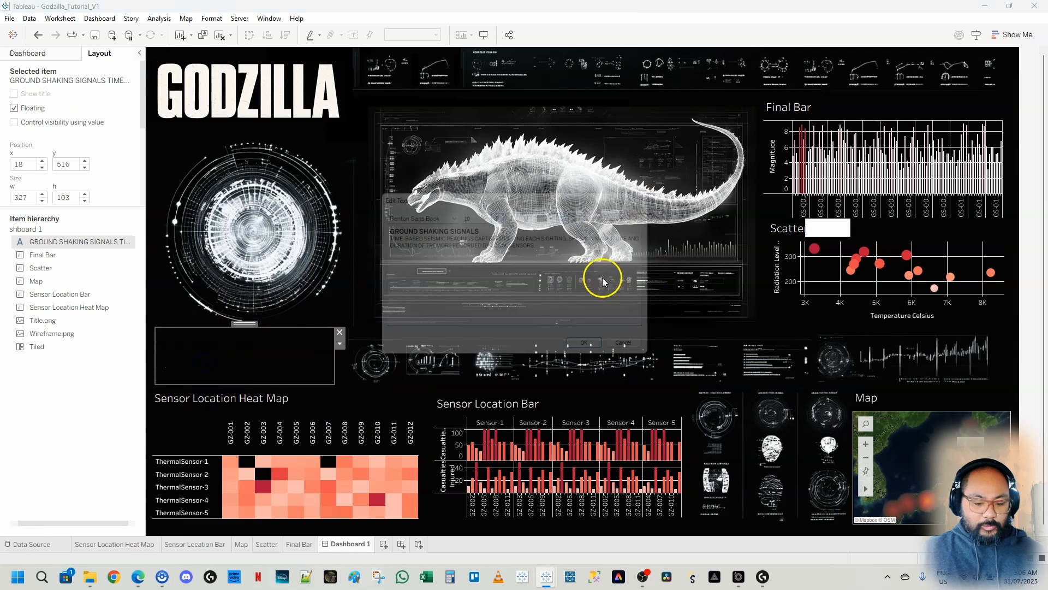
{"action": "key", "text": "ctrl+a"}
{"action": "left_click", "coordinate": [553, 212]}
{"action": "left_click", "coordinate": [561, 226]}
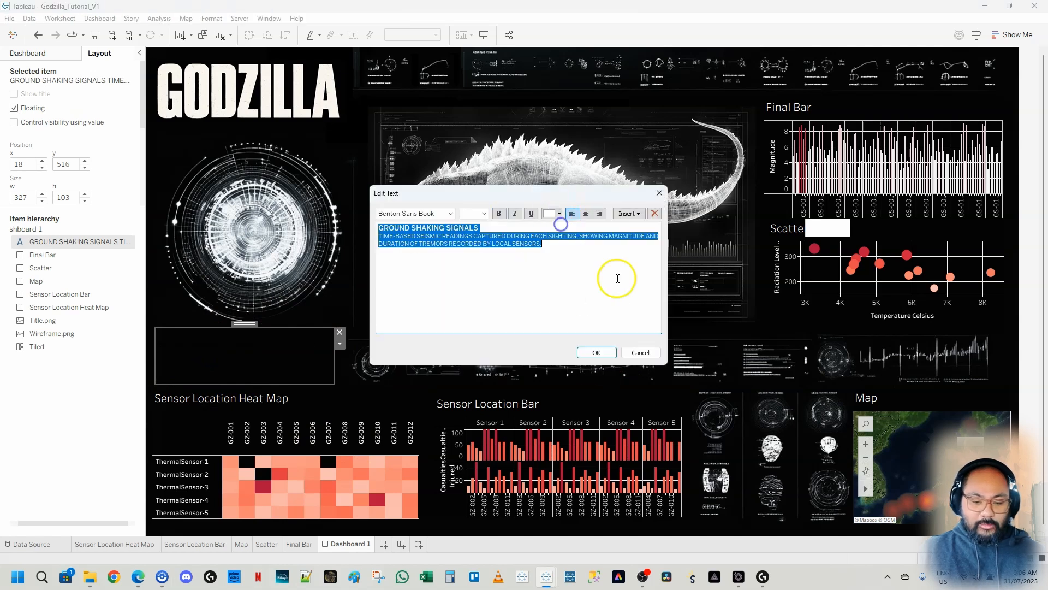
{"action": "left_click", "coordinate": [597, 352]}
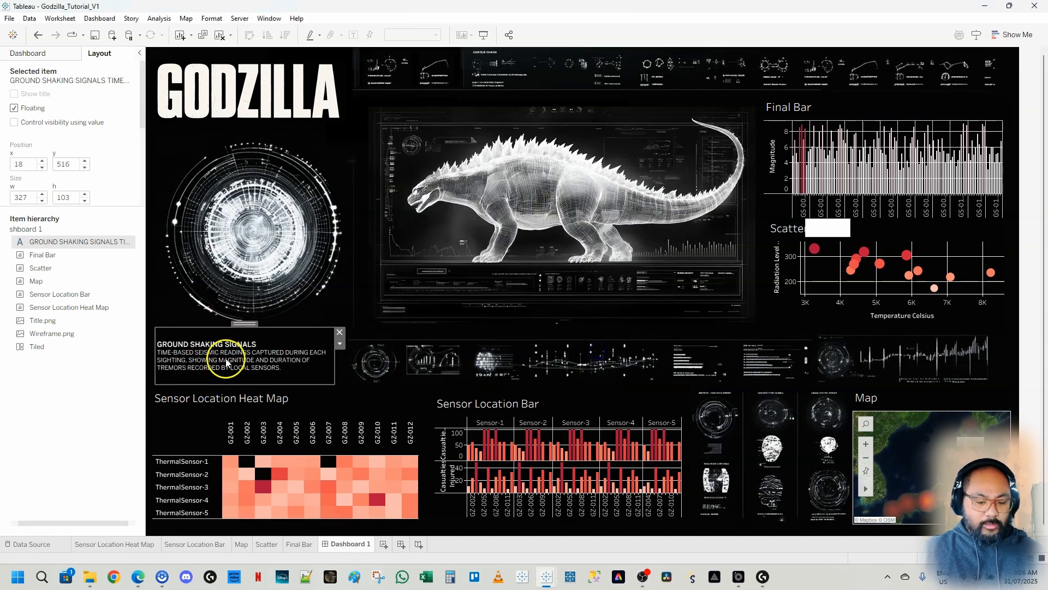
Copy the heat map title "SENSOR LOCATION - HEAT CONCENTRATION IN POSITION GZ-010" from the Godzilla_V2 dashboard.
{"action": "left_click", "coordinate": [210, 419]}
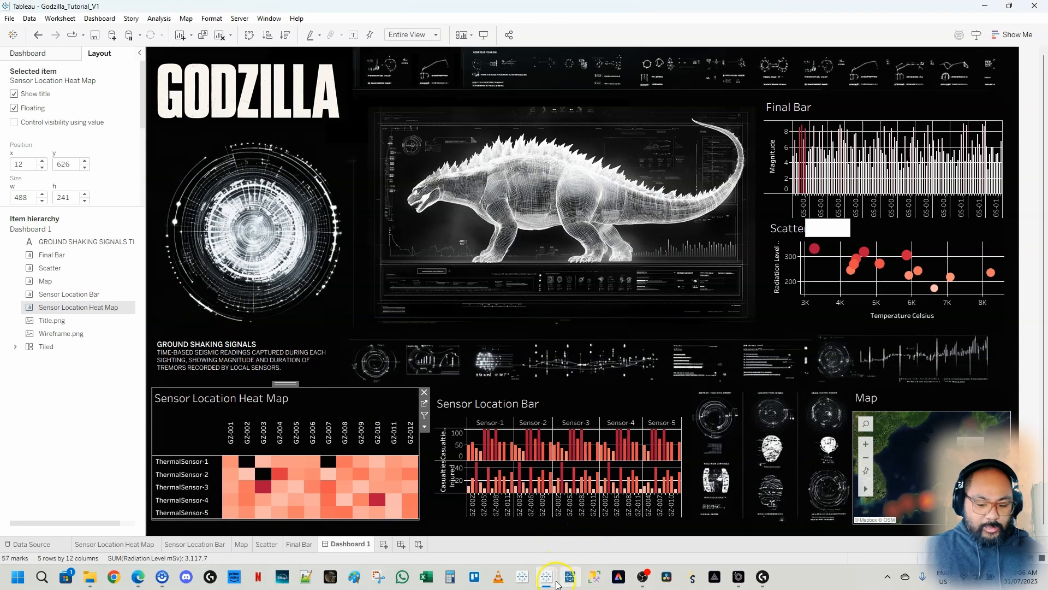
{"action": "mouse_move", "coordinate": [547, 579]}
{"action": "left_click", "coordinate": [621, 524]}
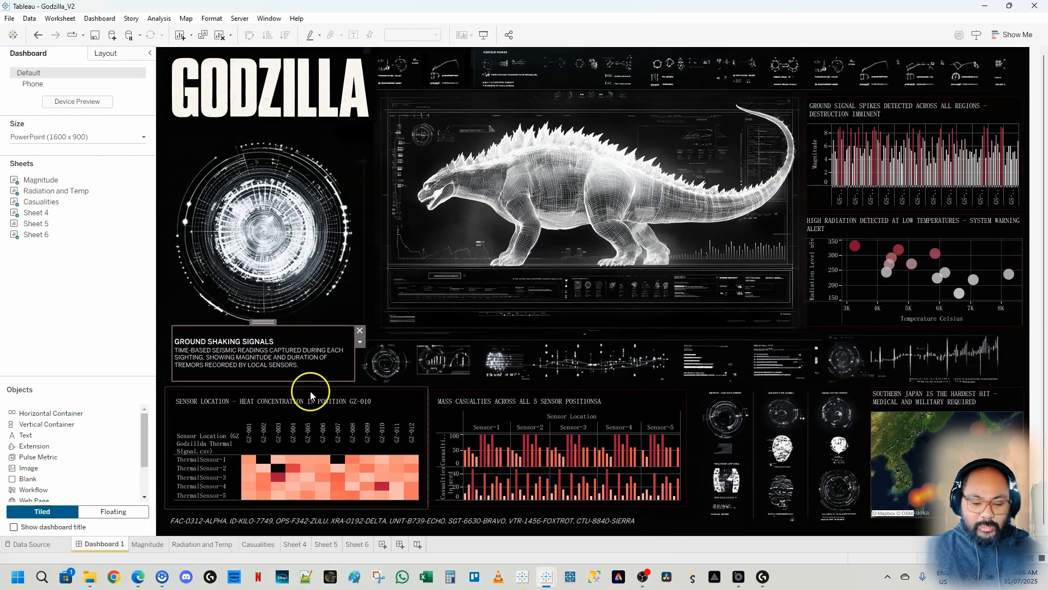
{"action": "double_click", "coordinate": [303, 407]}
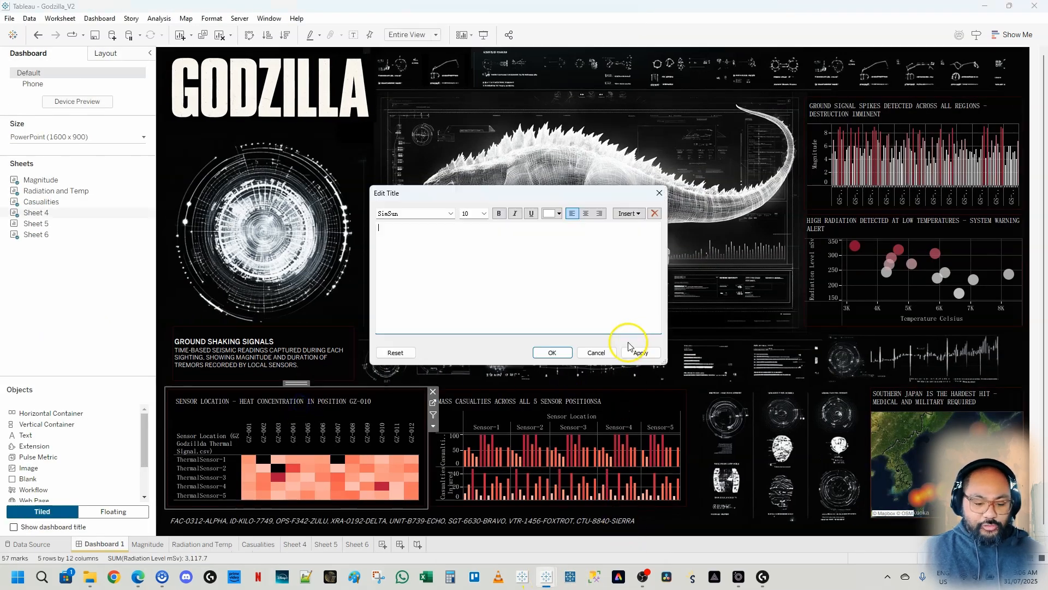
{"action": "triple_click", "coordinate": [546, 231]}
{"action": "left_click", "coordinate": [553, 353]}
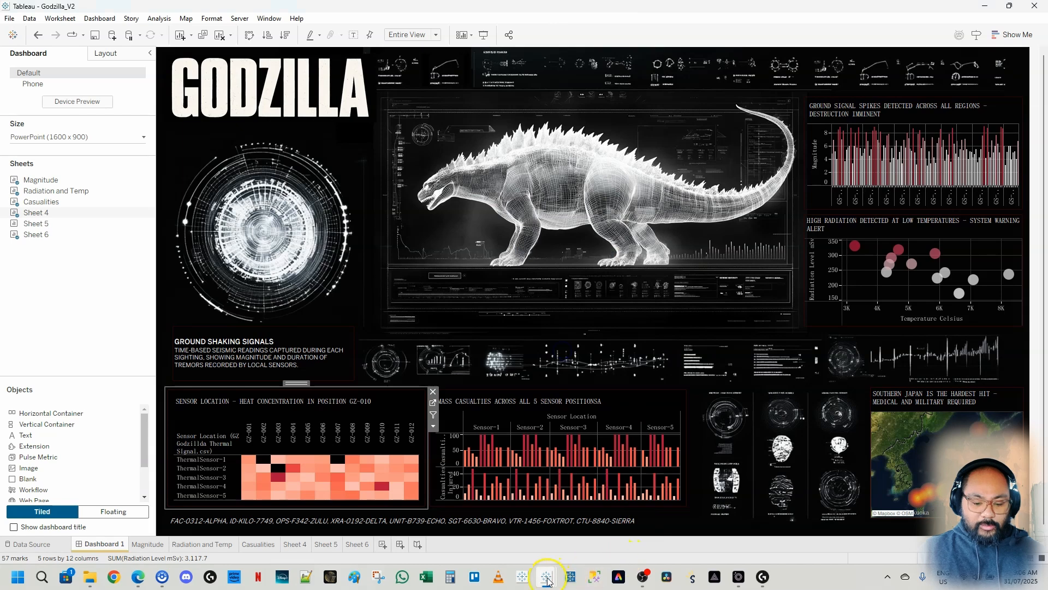
In Godzilla_Tutorial_V1, replace the Sensor Location Heat Map title with "SENSOR LOCATION - HEAT CONCENTRATION IN POSITION GZ-010" in SimSun, size 10.
{"action": "mouse_move", "coordinate": [547, 578]}
{"action": "left_click", "coordinate": [510, 532]}
{"action": "double_click", "coordinate": [241, 401]}
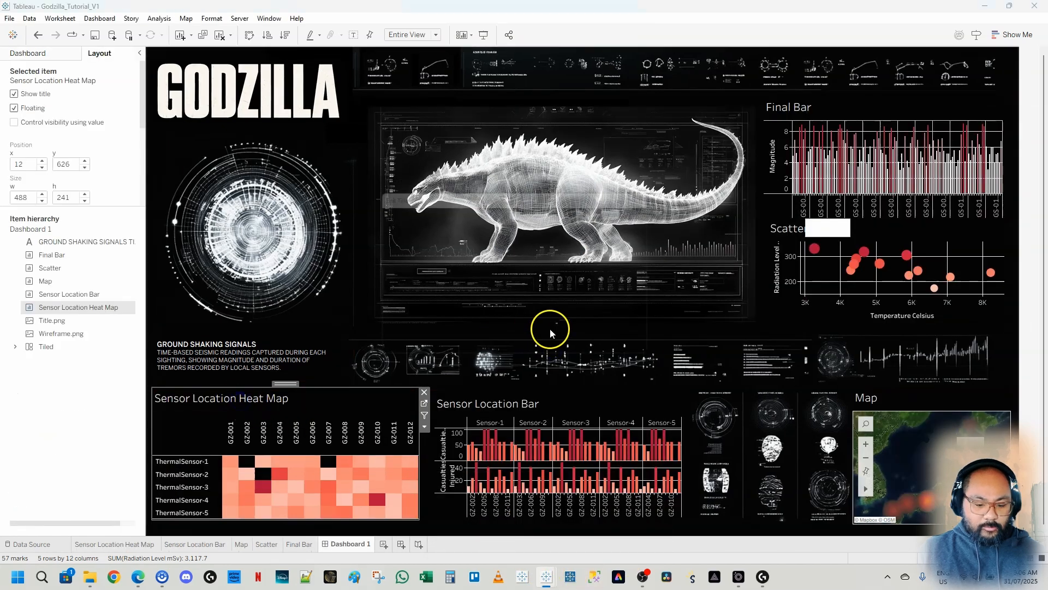
{"action": "triple_click", "coordinate": [549, 226]}
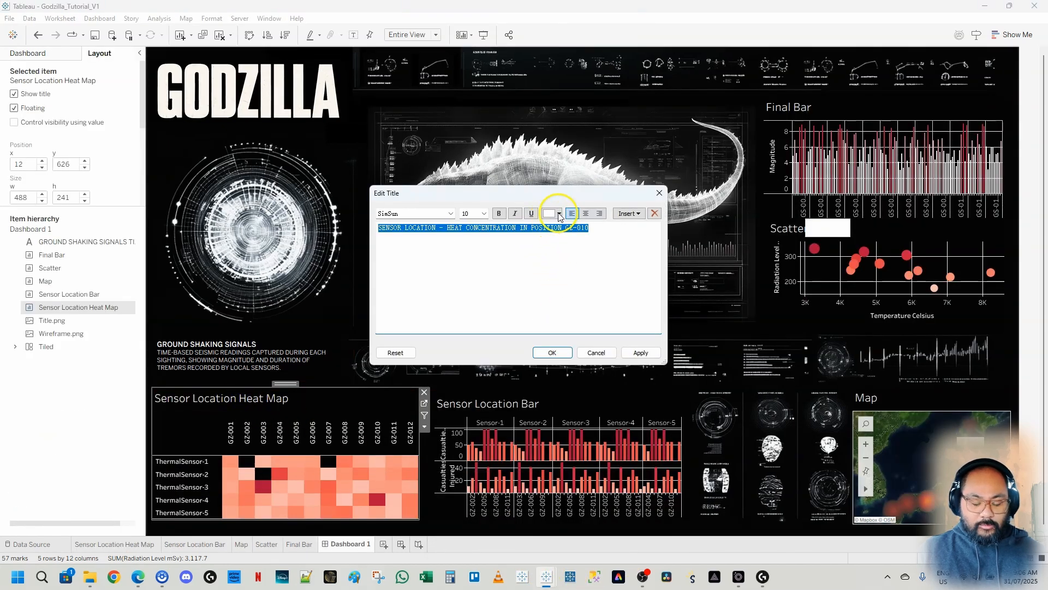
{"action": "left_click", "coordinate": [552, 352]}
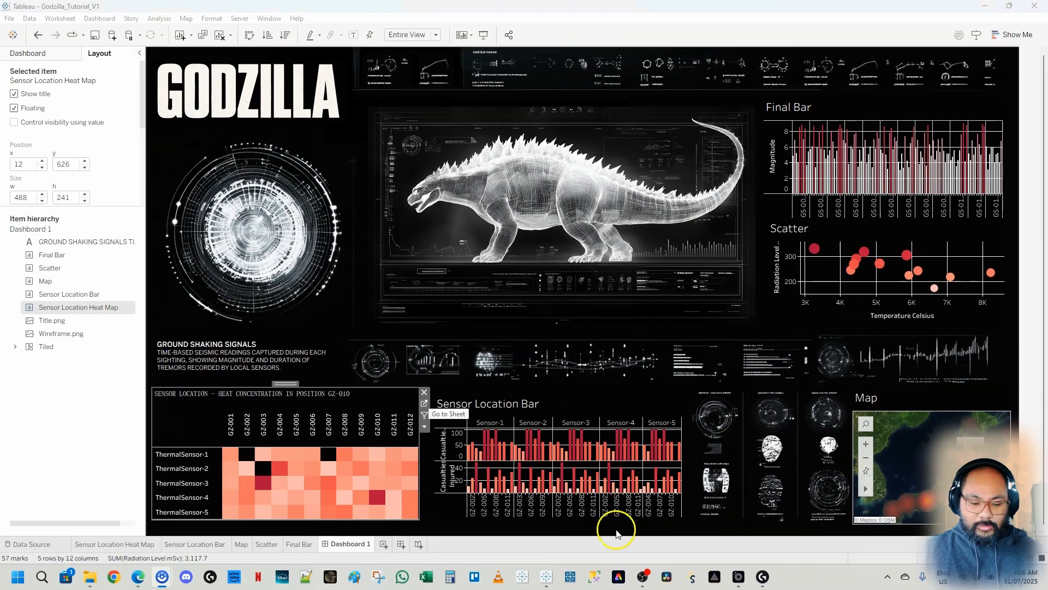
Copy the casualties chart title "MASS CASUALTIES ACROSS ALL 5 SENSOR POSITIONSA" from the Godzilla_V2 dashboard.
{"action": "mouse_move", "coordinate": [547, 577]}
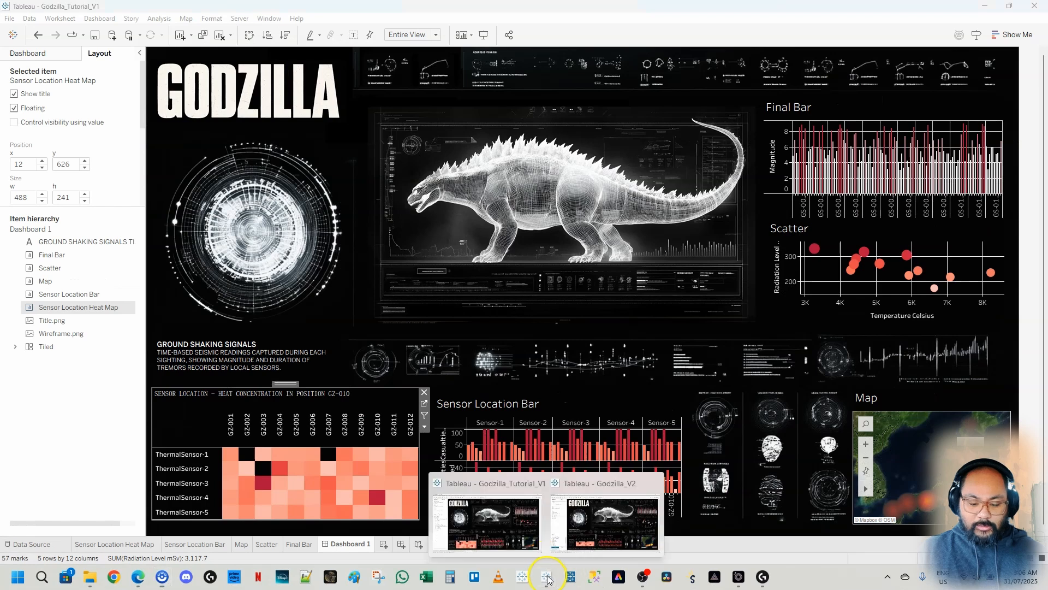
{"action": "left_click", "coordinate": [610, 537]}
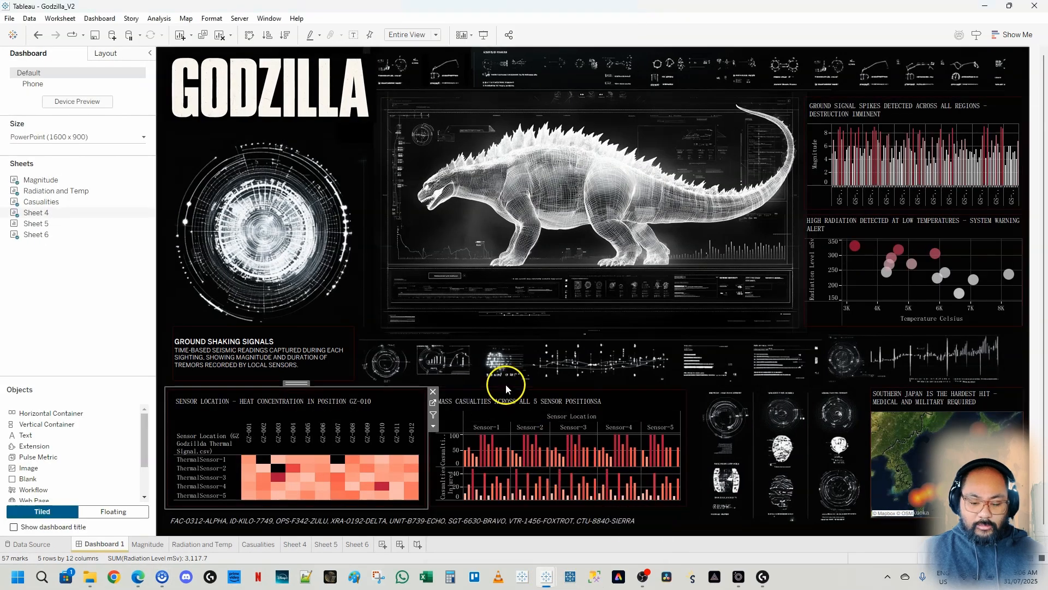
{"action": "left_click", "coordinate": [507, 404]}
{"action": "double_click", "coordinate": [506, 405]}
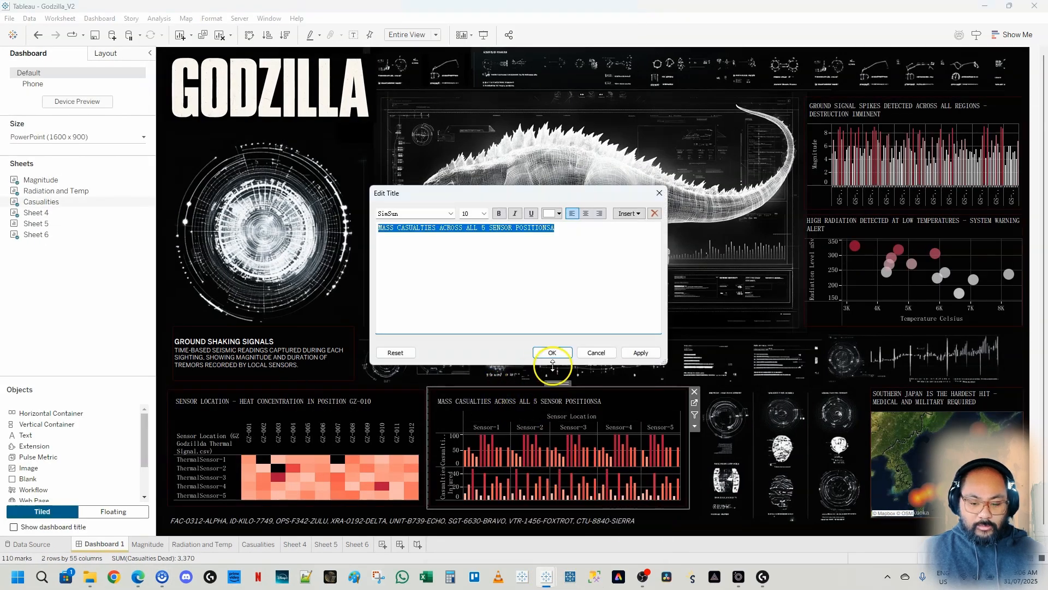
{"action": "left_click", "coordinate": [597, 351]}
In Godzilla_Tutorial_V1, replace the Sensor Location Bar title with the copied "MASS CASUALTIES ACROSS ALL 5 SENSOR POSITIONSA".
{"action": "mouse_move", "coordinate": [547, 582]}
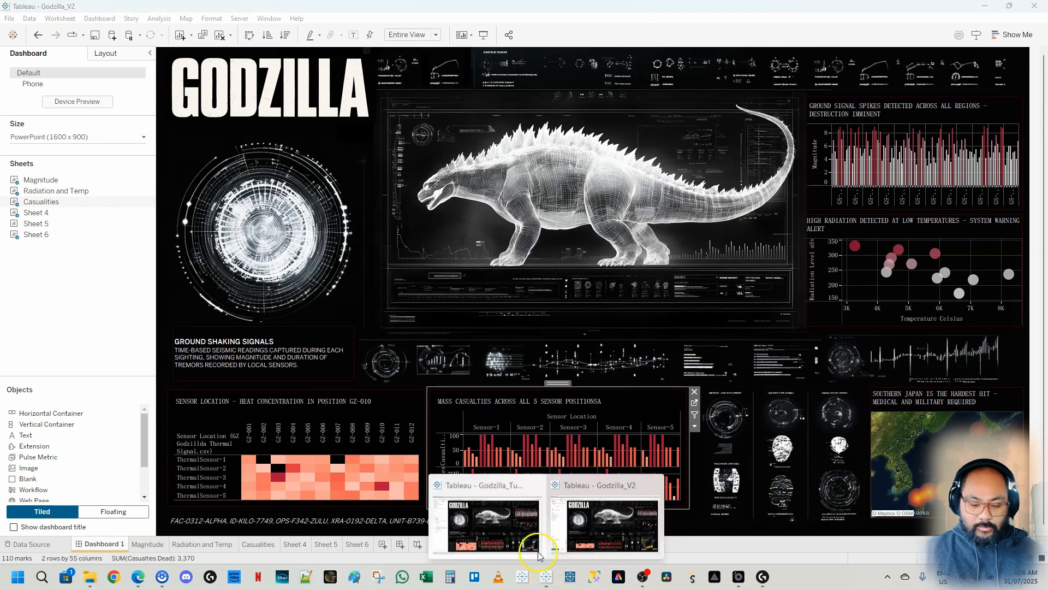
{"action": "left_click", "coordinate": [489, 538]}
{"action": "left_click", "coordinate": [482, 409]}
{"action": "double_click", "coordinate": [482, 410]}
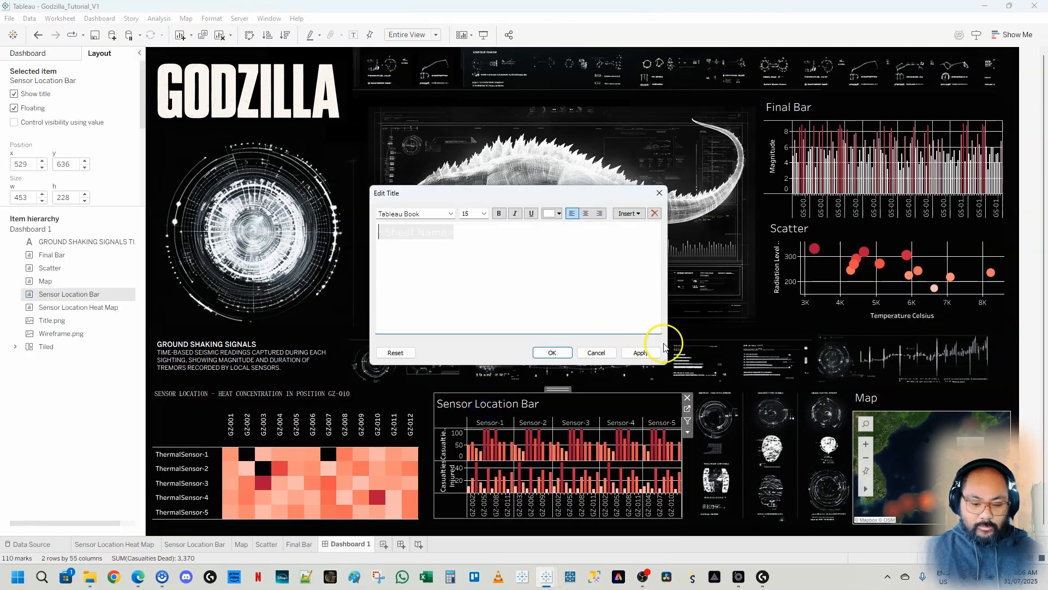
{"action": "key", "text": "ctrl+a"}
{"action": "key", "text": "BackSpace"}
{"action": "type", "text": "MASS CASUALTIES ACROSS ALL 5 SENSOR POSITIONSA"}
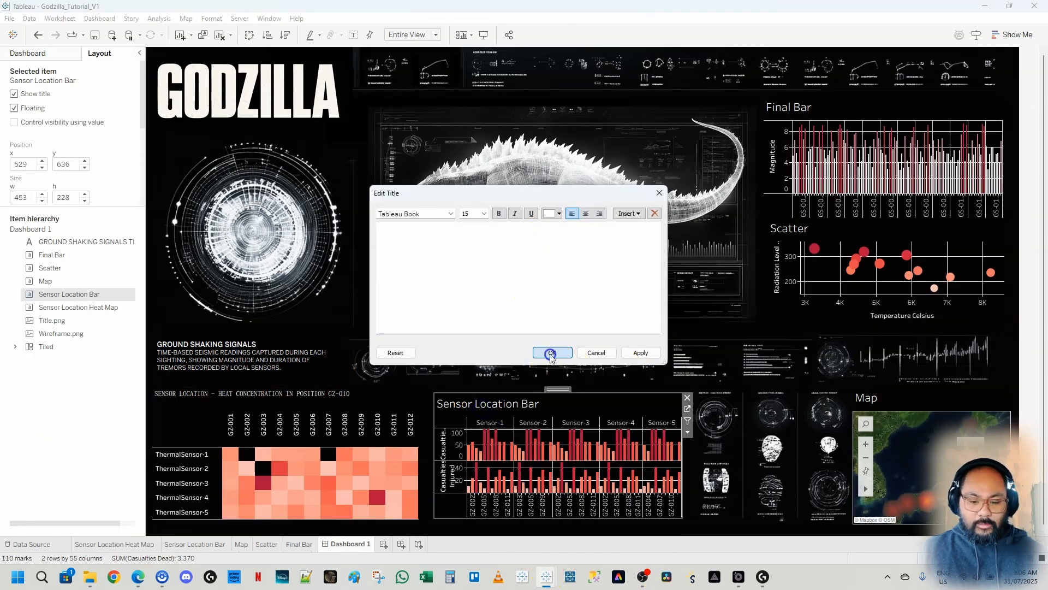
{"action": "left_click", "coordinate": [552, 353]}
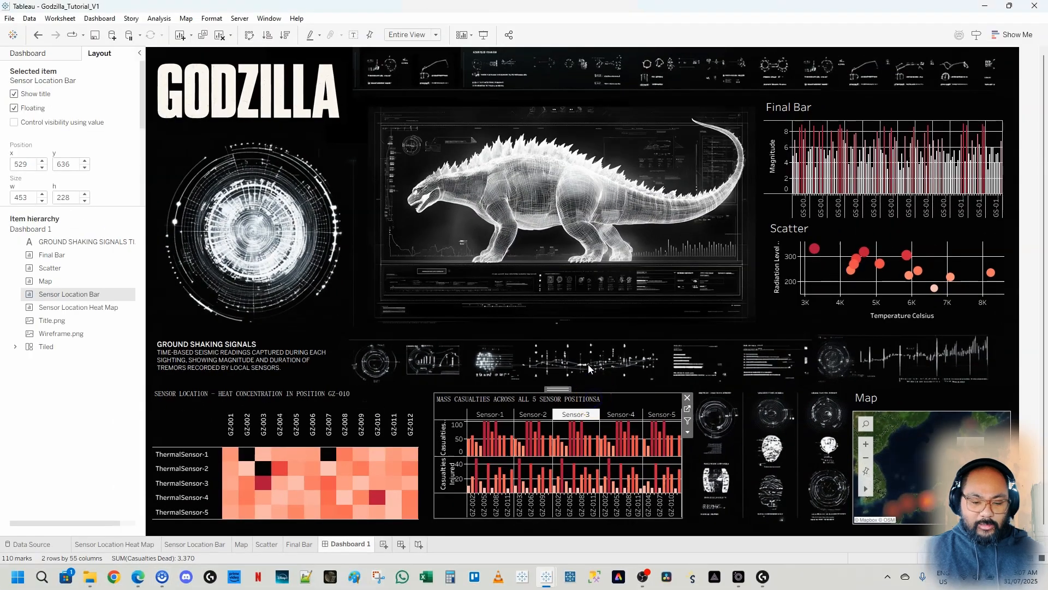
Correct the Sensor Location Bar title to "MASS CASUALTIES ACROSS ALL 5 SENSOR POSITIONS" by removing the stray final letter.
{"action": "double_click", "coordinate": [594, 399]}
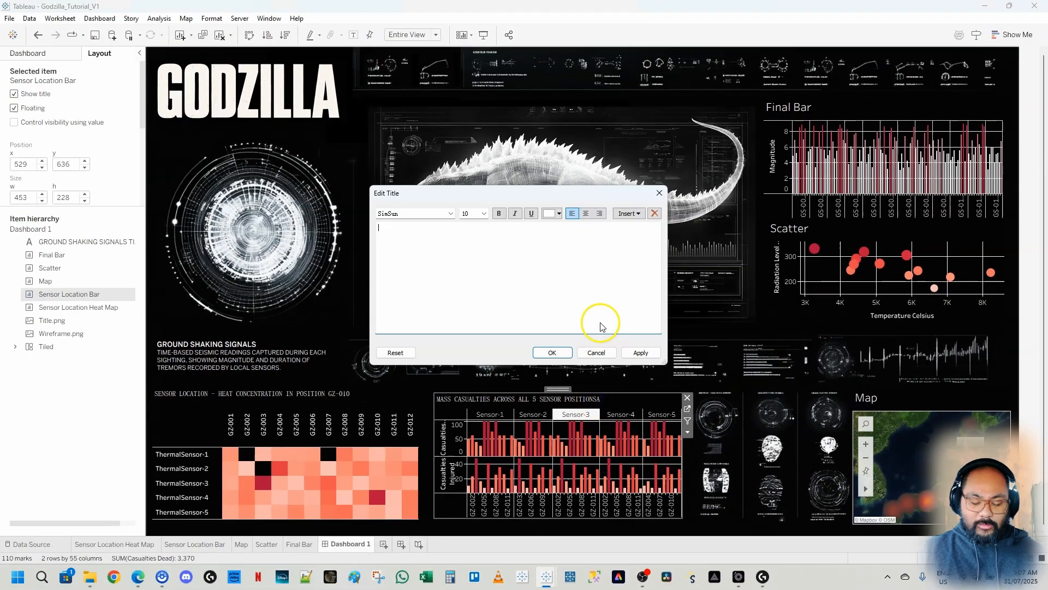
{"action": "left_click", "coordinate": [633, 264]}
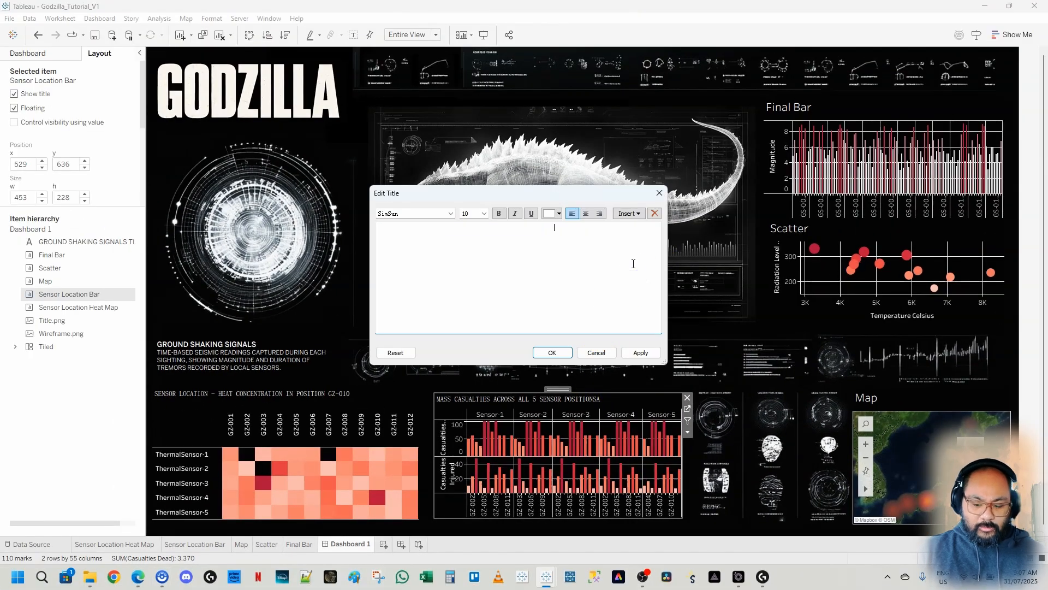
{"action": "left_click", "coordinate": [556, 355]}
Copy the map title "SOUTHERN JAPAN IS THE HARDEST HIT - MEDICAL AND MILITARY REQUIRED" from the Godzilla_V2 dashboard.
{"action": "mouse_move", "coordinate": [542, 581]}
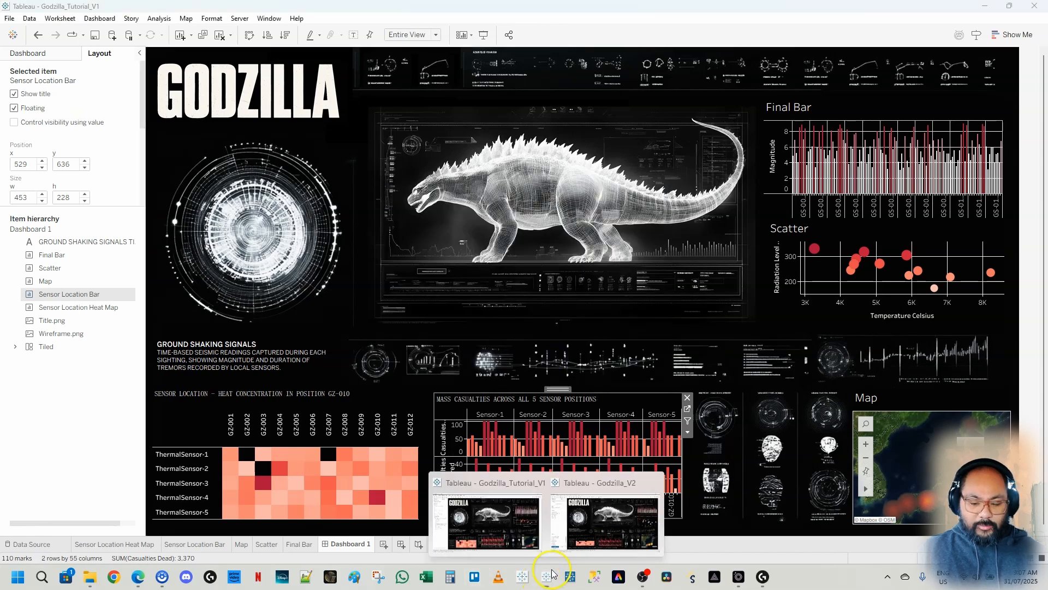
{"action": "left_click", "coordinate": [614, 524]}
{"action": "double_click", "coordinate": [918, 402]}
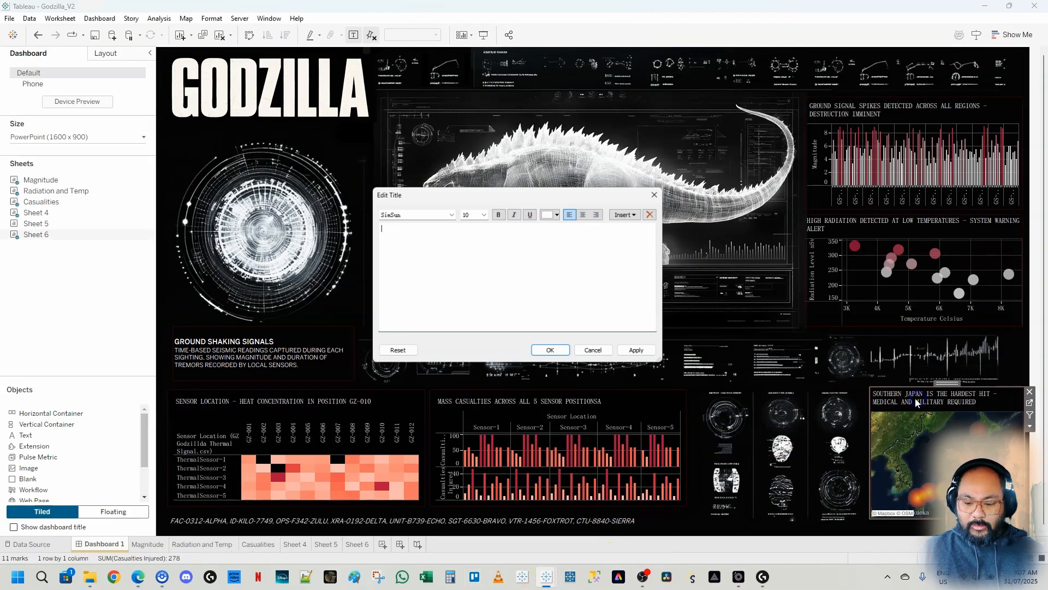
{"action": "key", "text": "ctrl+a"}
{"action": "key", "text": "ctrl+c"}
{"action": "left_click", "coordinate": [552, 353]}
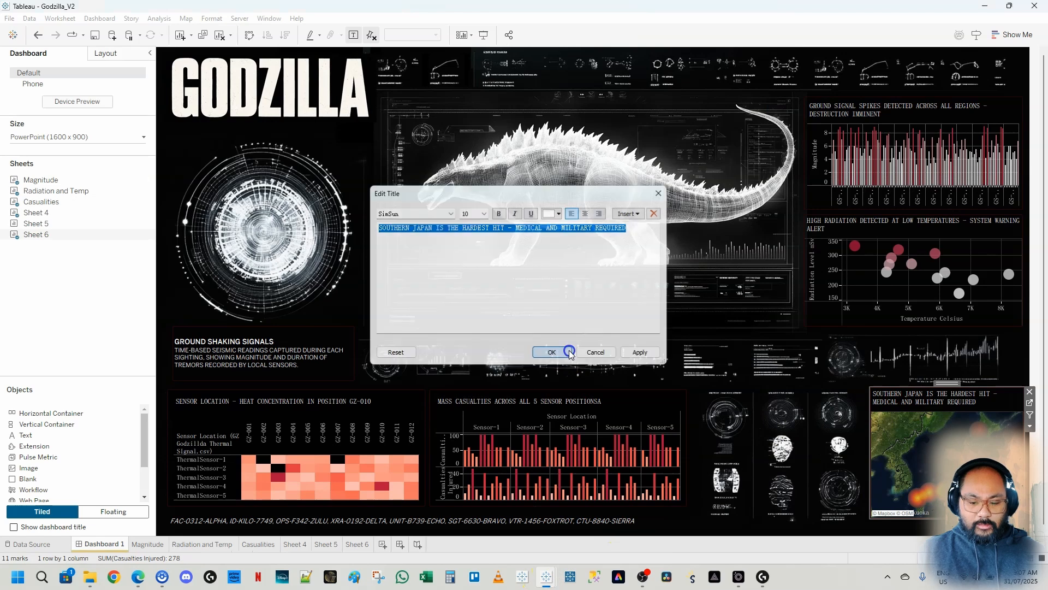
In Godzilla_Tutorial_V1, replace the Map title with the copied "SOUTHERN JAPAN IS THE HARDEST HIT - MEDICAL AND MILITARY REQUIRED".
{"action": "mouse_move", "coordinate": [546, 578]}
{"action": "left_click", "coordinate": [494, 524]}
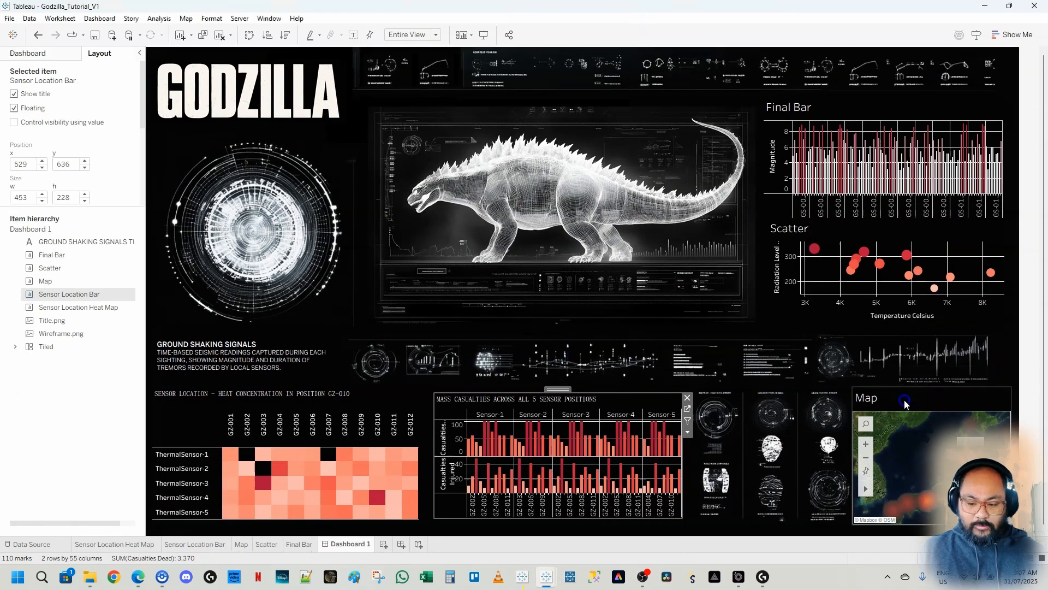
{"action": "double_click", "coordinate": [922, 407]}
{"action": "key", "text": "ctrl+a"}
{"action": "key", "text": "ctrl+v"}
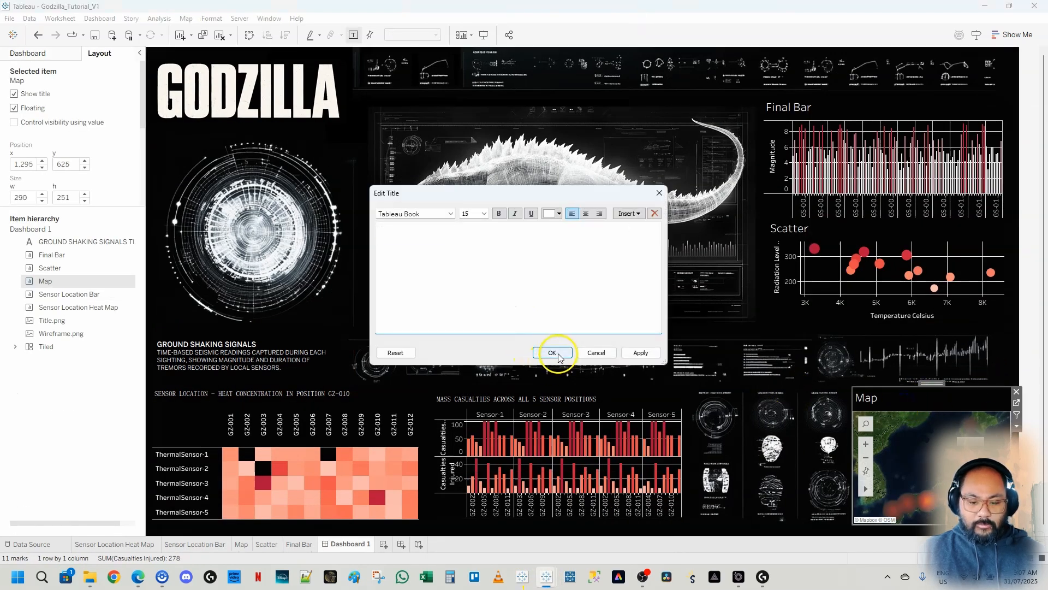
{"action": "left_click", "coordinate": [552, 352]}
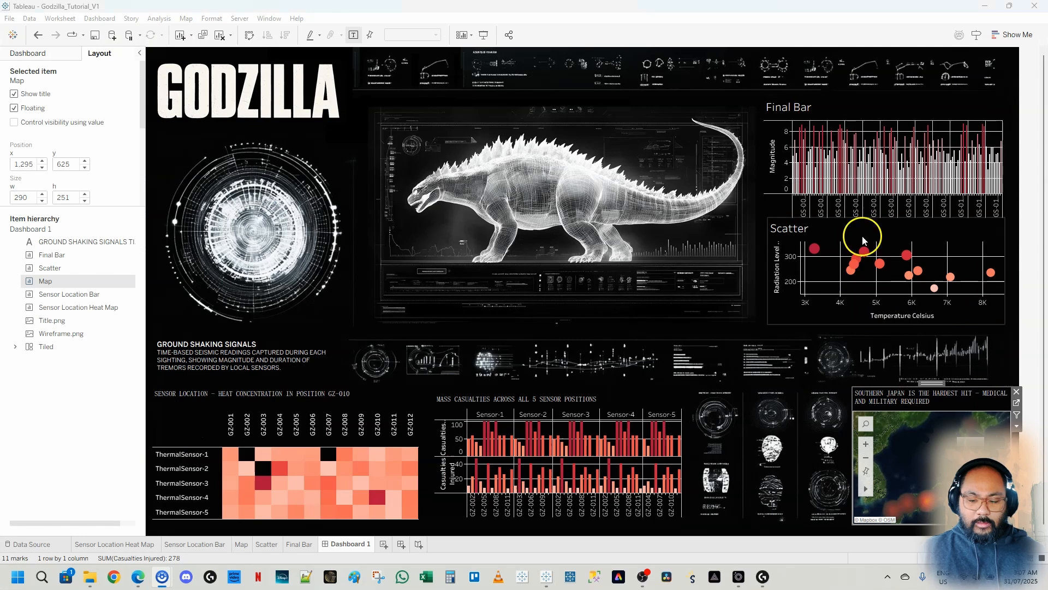
Copy the scatter plot title "HIGH RADIATION DETECTED AT LOW TEMPERATURES - SYSTEM WARNING ALERT" from the Godzilla_V2 dashboard.
{"action": "mouse_move", "coordinate": [546, 576]}
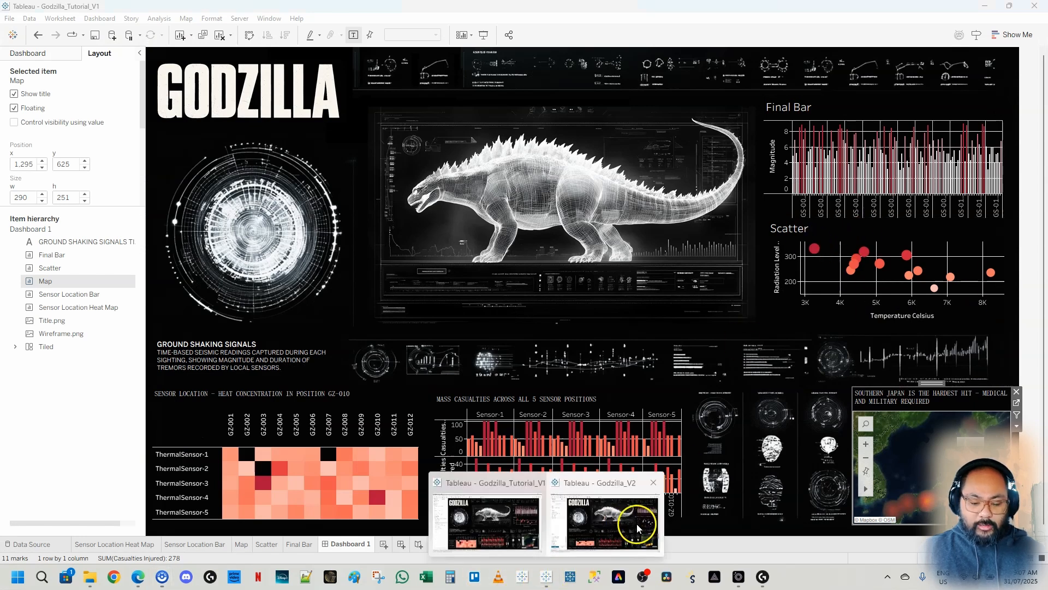
{"action": "left_click", "coordinate": [637, 528]}
{"action": "double_click", "coordinate": [883, 226]}
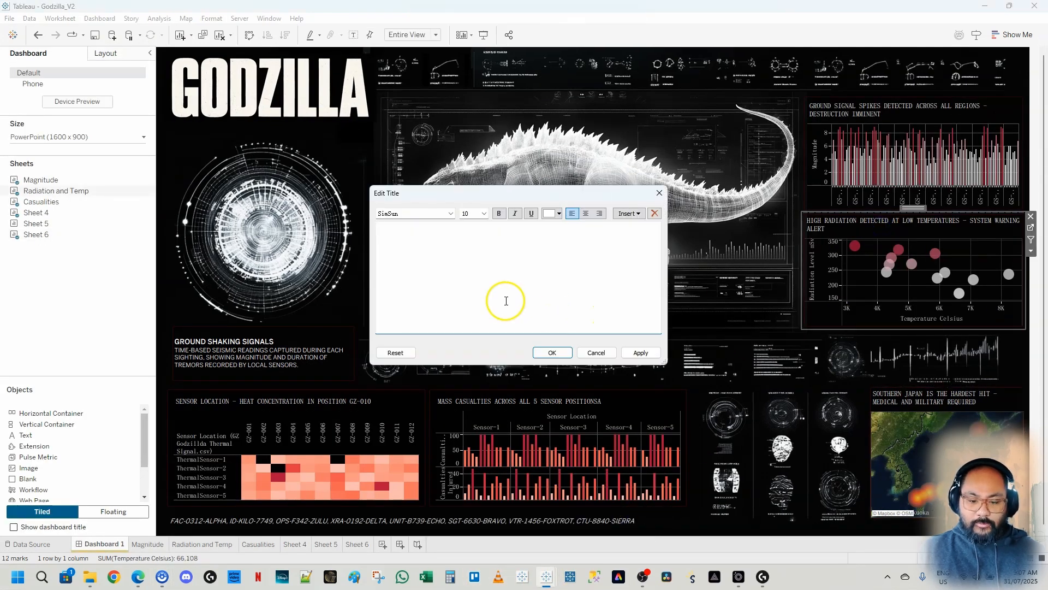
{"action": "left_click", "coordinate": [596, 352]}
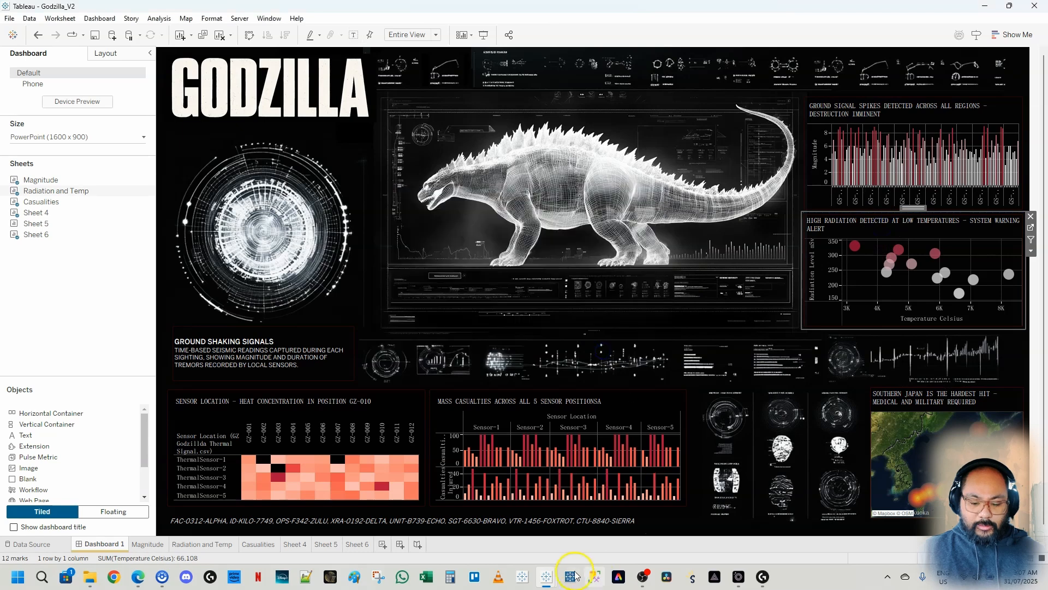
In Godzilla_Tutorial_V1, replace the Scatter title with "HIGH RADIATION DETECTED AT LOW TEMPERATURES - SYSTEM WARNING ALERT".
{"action": "mouse_move", "coordinate": [553, 579]}
{"action": "left_click", "coordinate": [511, 519]}
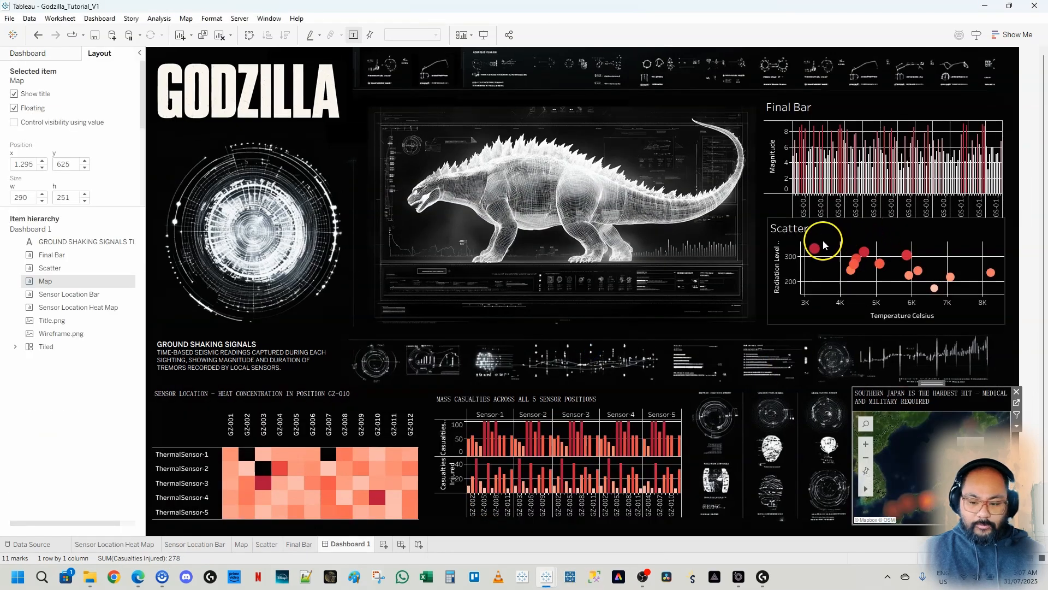
{"action": "left_click", "coordinate": [792, 232]}
{"action": "double_click", "coordinate": [792, 229]}
{"action": "type", "text": "HIGH RADIATION DETECTED AT LOW TEMPERATURES - SYSTEM WARNING ALERT"}
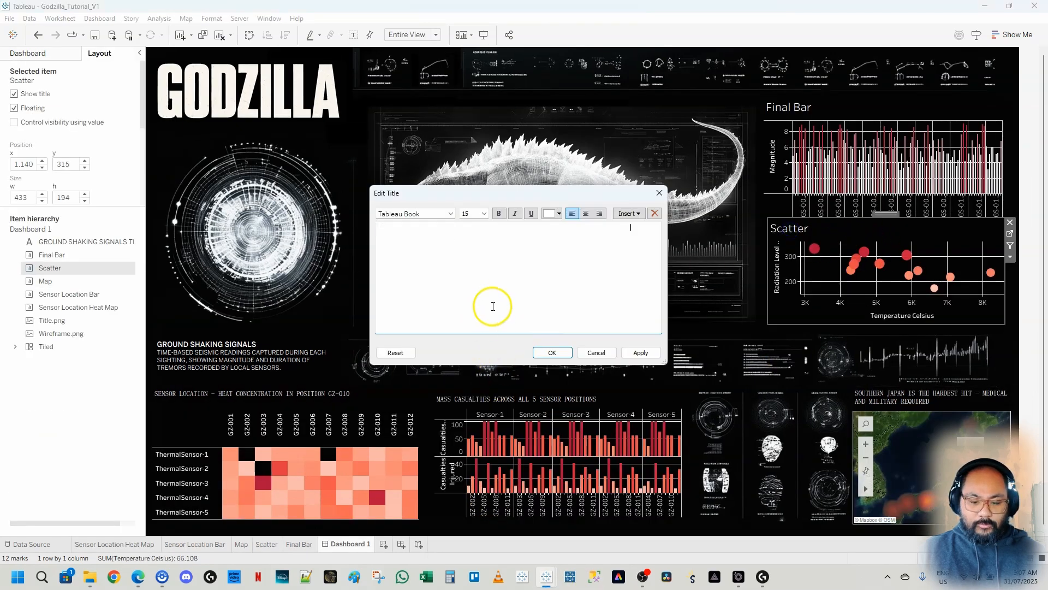
{"action": "left_click", "coordinate": [552, 352]}
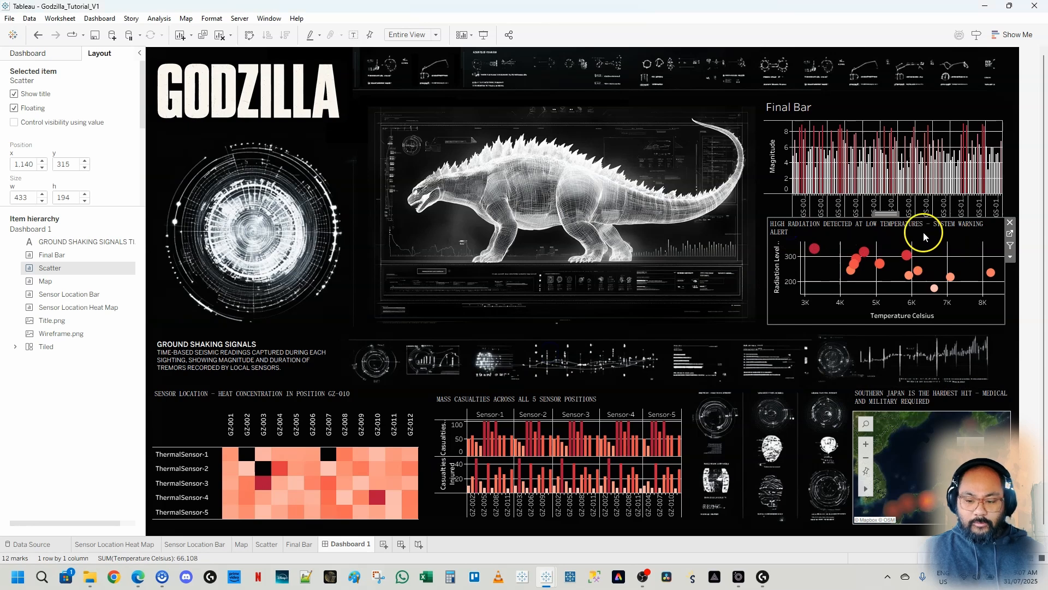
Copy the magnitude chart title "GROUND SIGNAL SPIKES DETECTED ACROSS ALL REGIONS - DESTRUCTION IMMINENT" from the Godzilla_V2 dashboard.
{"action": "mouse_move", "coordinate": [550, 580]}
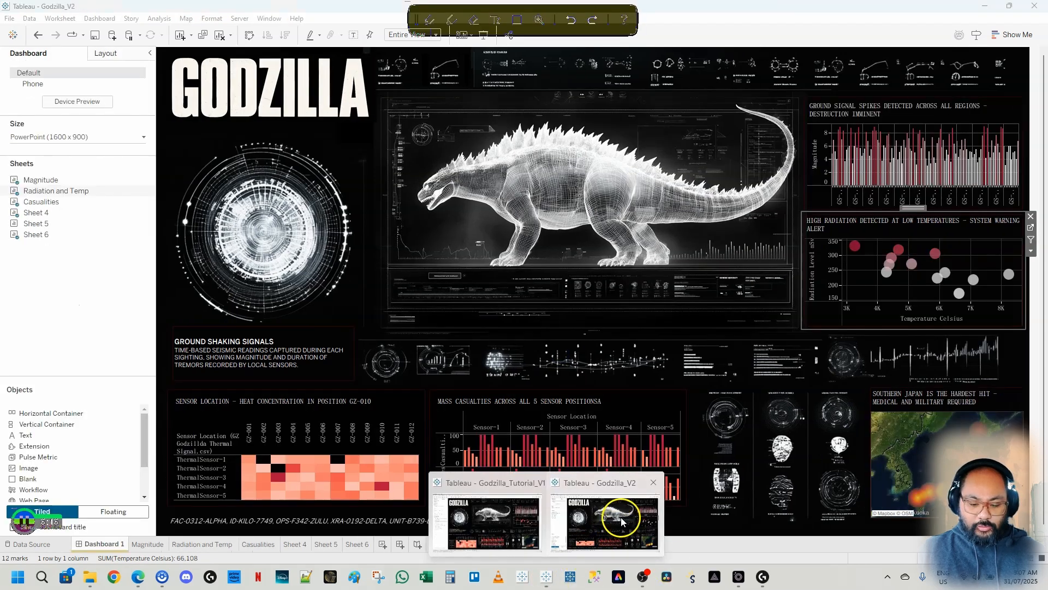
{"action": "left_click", "coordinate": [621, 521]}
{"action": "double_click", "coordinate": [864, 120]}
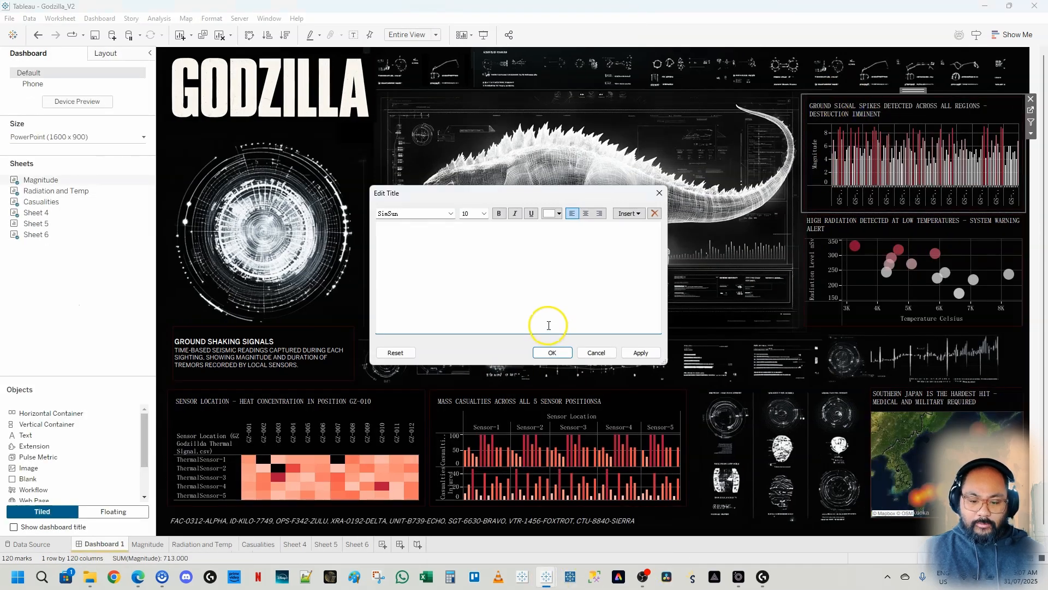
{"action": "key", "text": "ctrl+a"}
{"action": "left_click", "coordinate": [563, 352]}
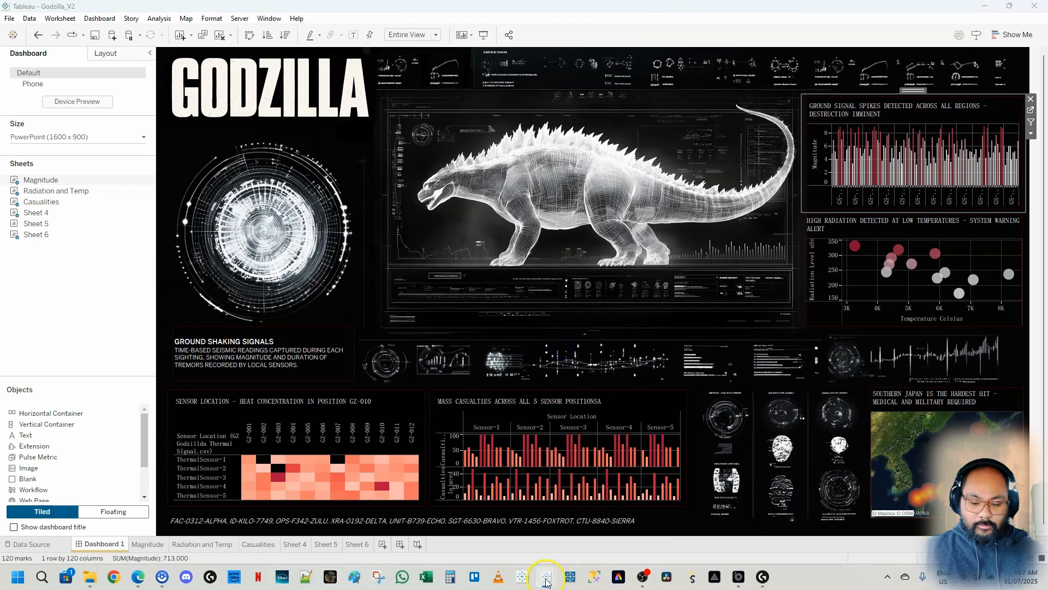
In Godzilla_Tutorial_V1, replace the Final Bar title with "GROUND SIGNAL SPIKES DETECTED ACROSS ALL REGIONS - DESTRUCTION IMMINENT".
{"action": "mouse_move", "coordinate": [546, 578]}
{"action": "left_click", "coordinate": [504, 521]}
{"action": "double_click", "coordinate": [818, 106]}
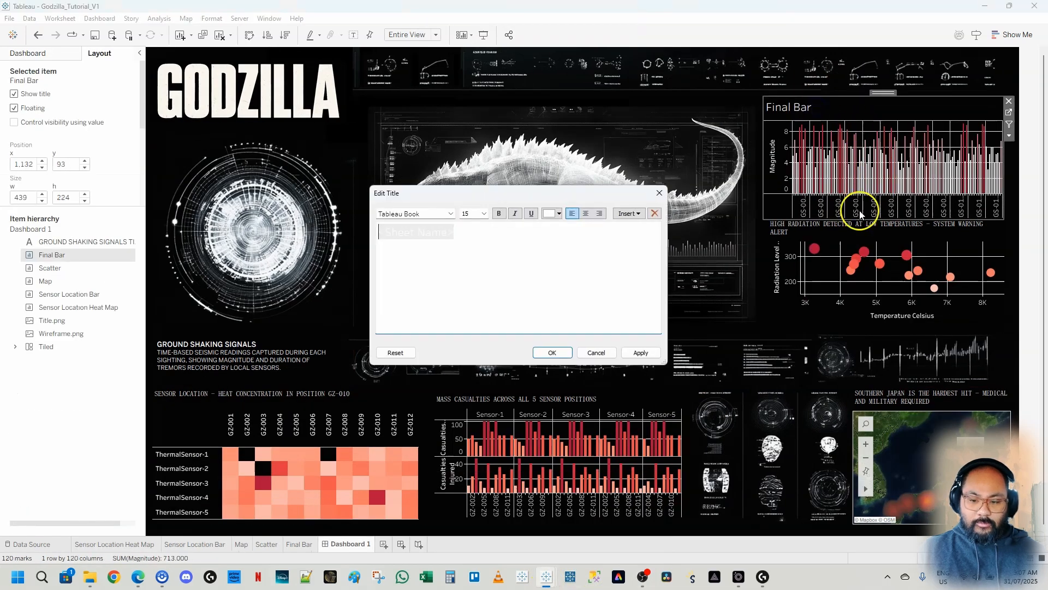
{"action": "left_click", "coordinate": [563, 351]}
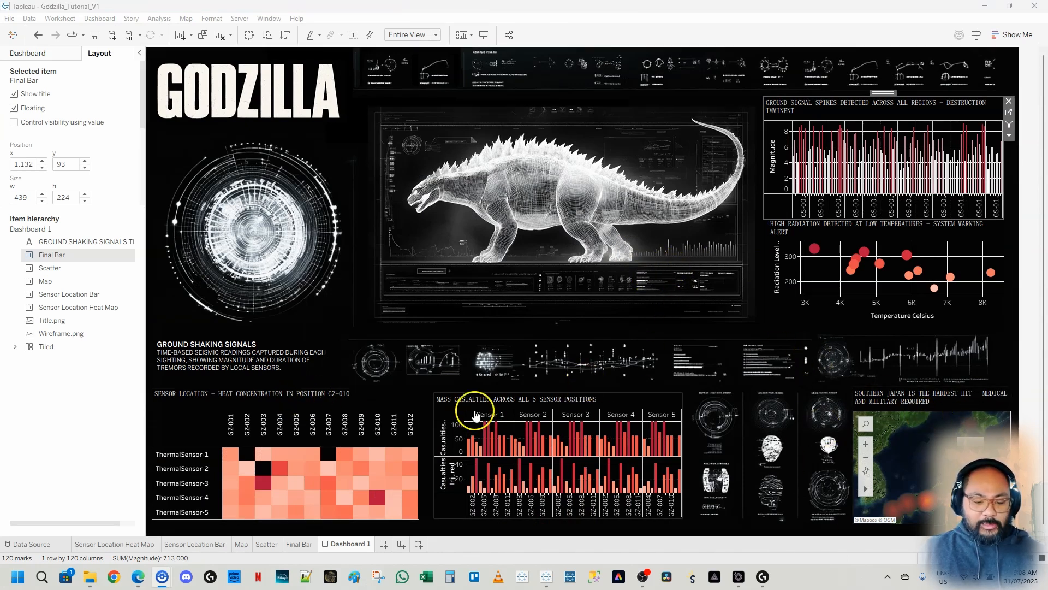
Add a floating horizontal container over the lower part of the Godzilla image.
{"action": "left_click", "coordinate": [462, 398]}
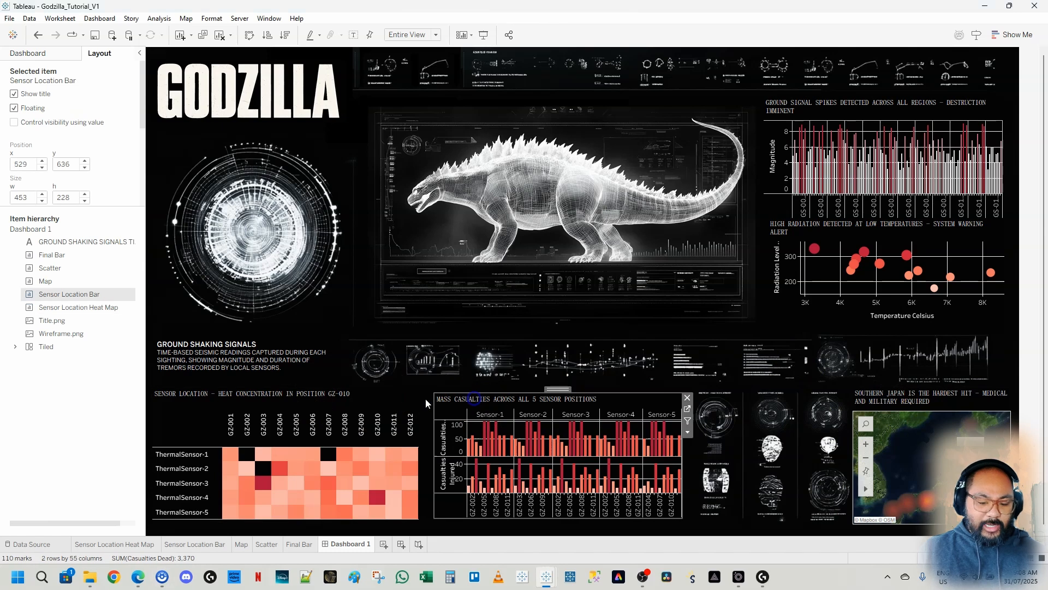
{"action": "left_click", "coordinate": [46, 57]}
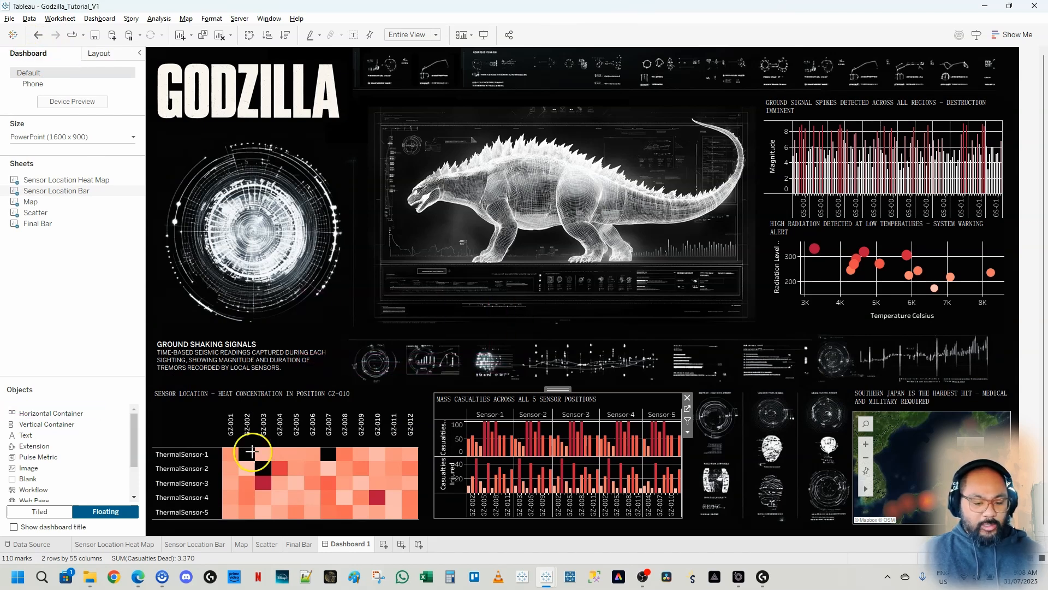
{"action": "mouse_move", "coordinate": [54, 412]}
{"action": "left_mouse_down"}
{"action": "mouse_move", "coordinate": [76, 419]}
{"action": "mouse_move", "coordinate": [355, 332]}
{"action": "mouse_move", "coordinate": [295, 297]}
{"action": "mouse_move", "coordinate": [333, 415]}
{"action": "mouse_move", "coordinate": [317, 218]}
{"action": "left_mouse_up"}
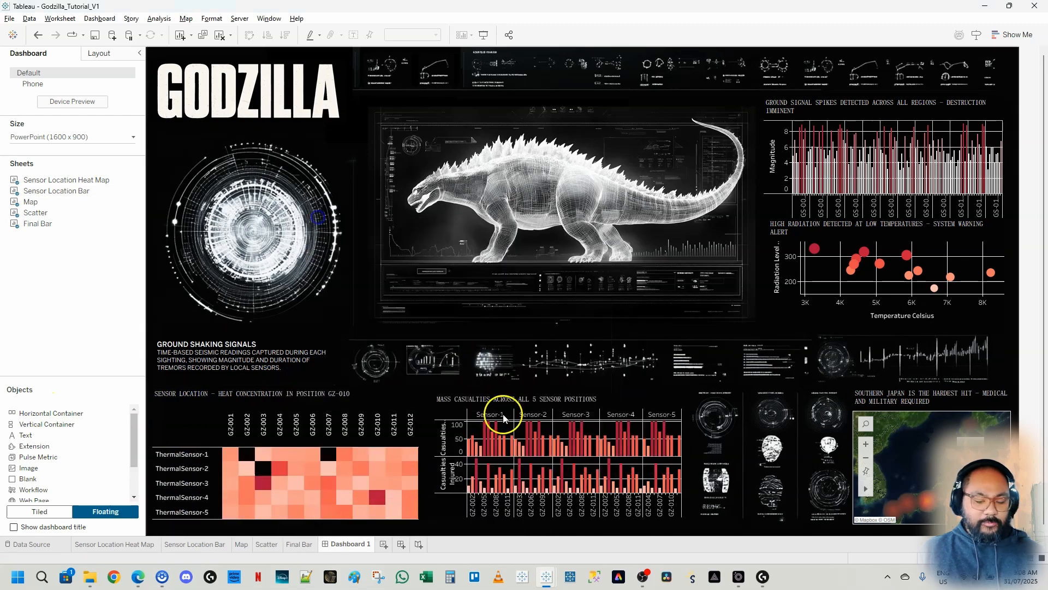
Move the Sensor Location Heat Map into the floating horizontal container.
{"action": "left_click", "coordinate": [199, 411]}
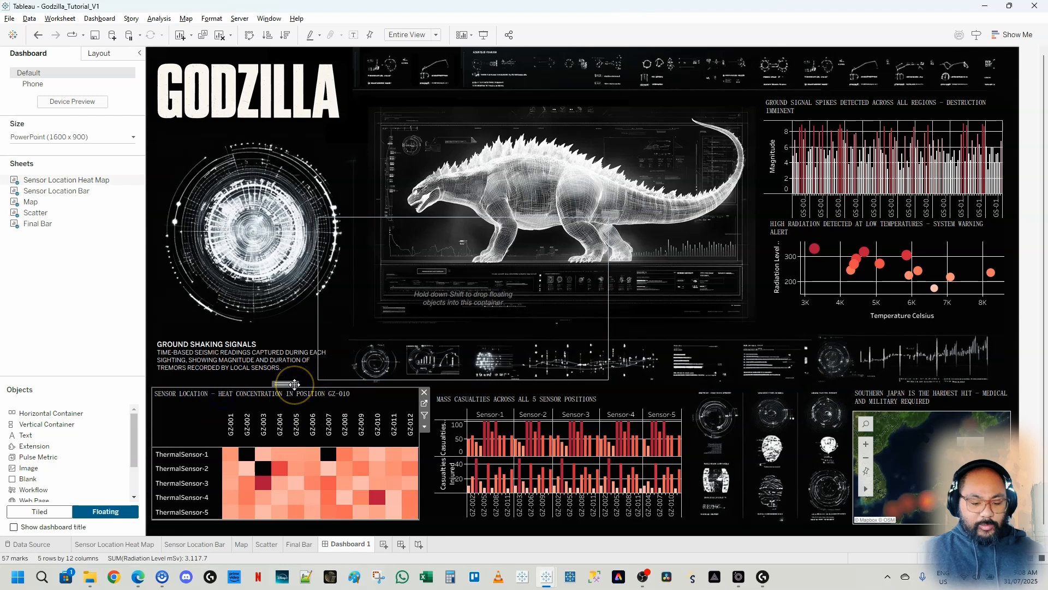
{"action": "left_click_drag", "start_coordinate": [295, 384], "coordinate": [283, 384]}
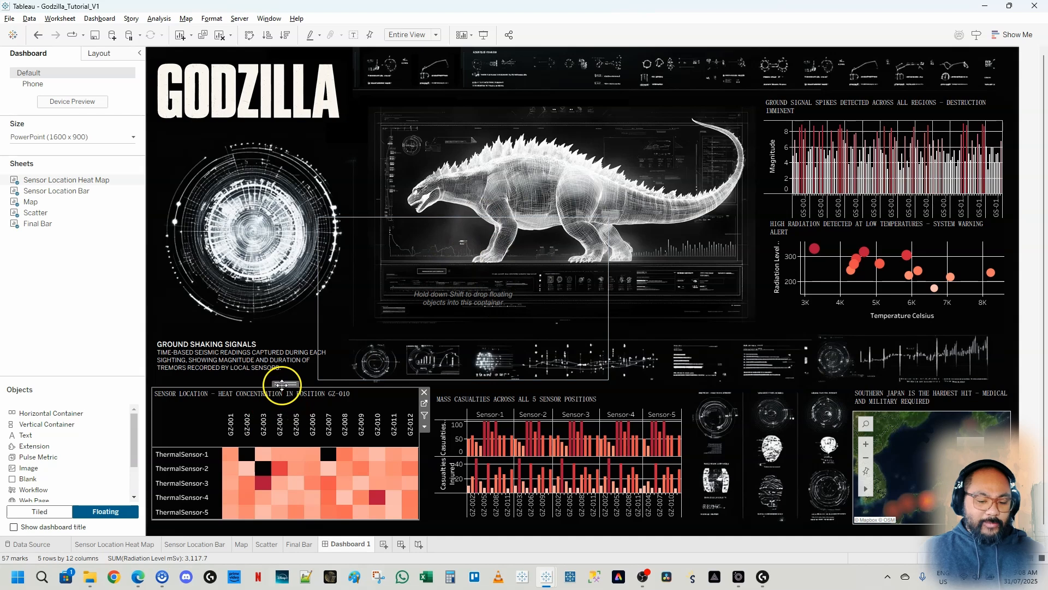
{"action": "left_click_drag", "start_coordinate": [284, 382], "coordinate": [432, 358]}
Move the mass casualties bar chart into the horizontal container, beside the heat map.
{"action": "left_click", "coordinate": [600, 405]}
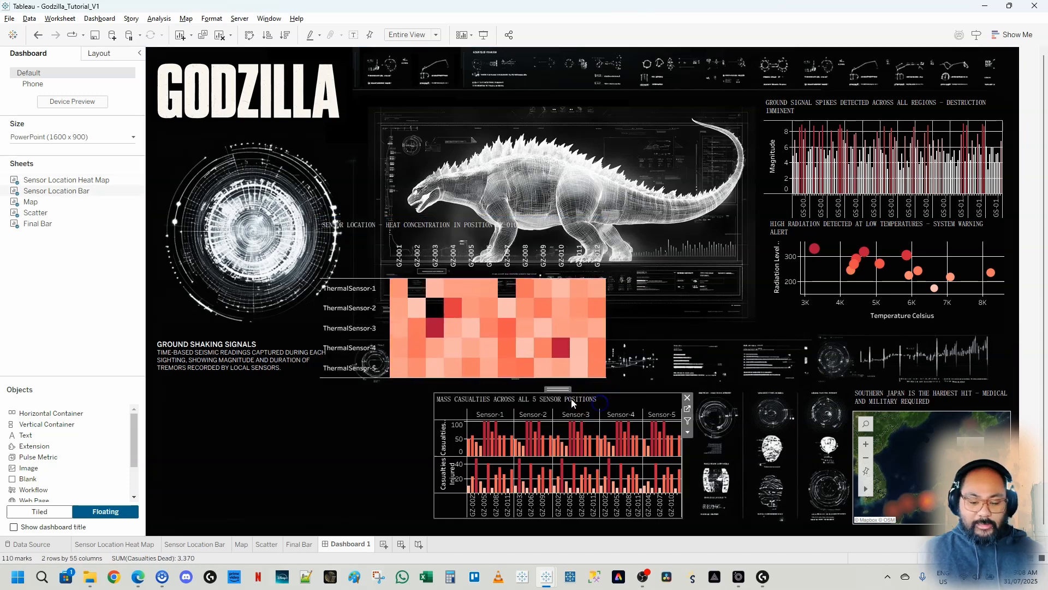
{"action": "left_click_drag", "start_coordinate": [559, 389], "coordinate": [543, 323]}
{"action": "left_click_drag", "start_coordinate": [400, 304], "coordinate": [410, 253]}
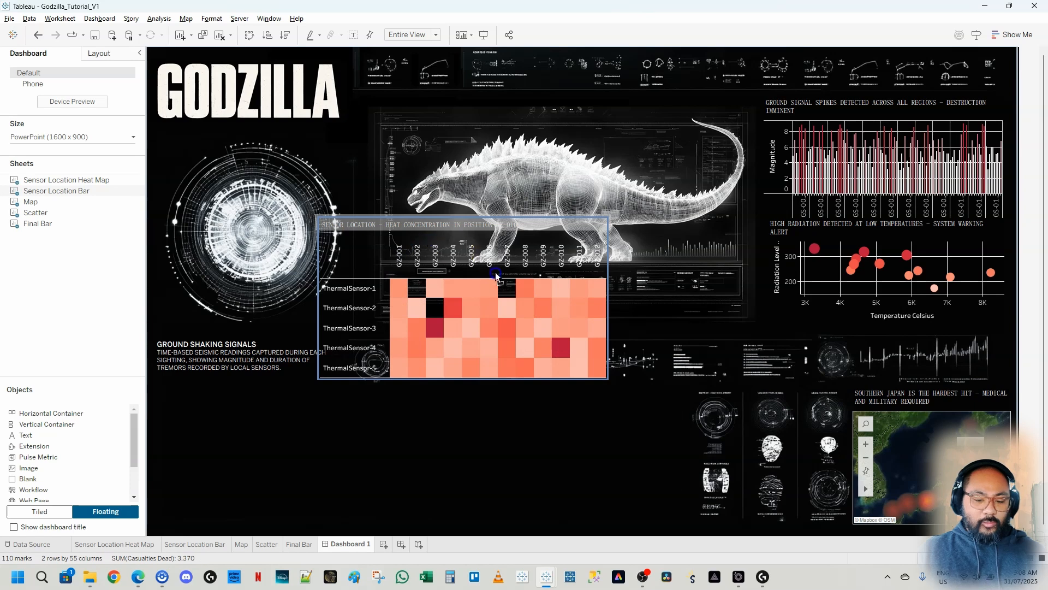
{"action": "left_click_drag", "start_coordinate": [495, 276], "coordinate": [605, 338]}
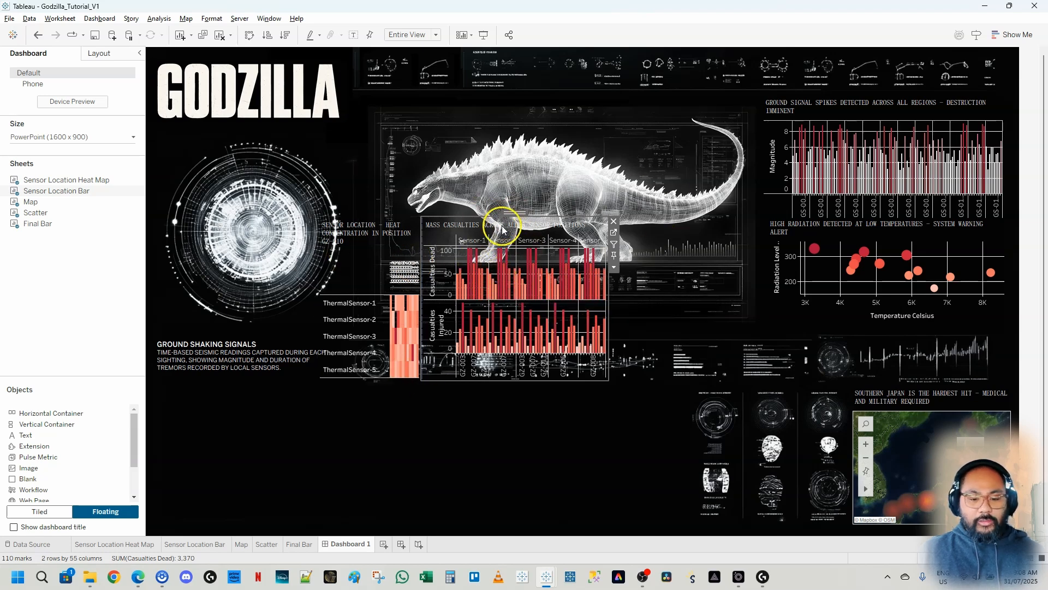
Select the horizontal container around the heat map and casualties chart and distribute its contents evenly.
{"action": "left_click", "coordinate": [512, 213]}
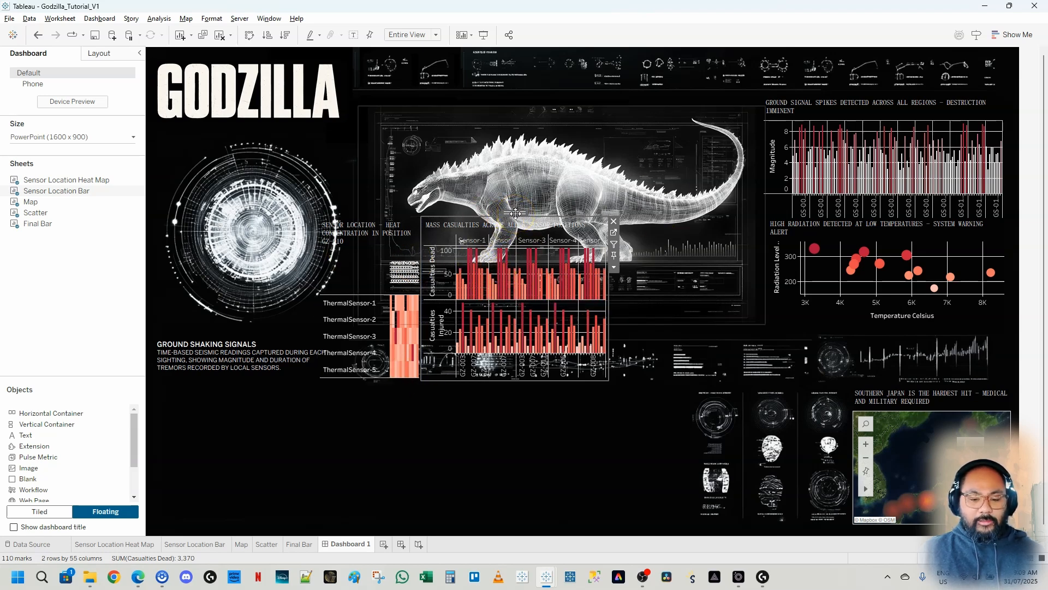
{"action": "double_click", "coordinate": [515, 213]}
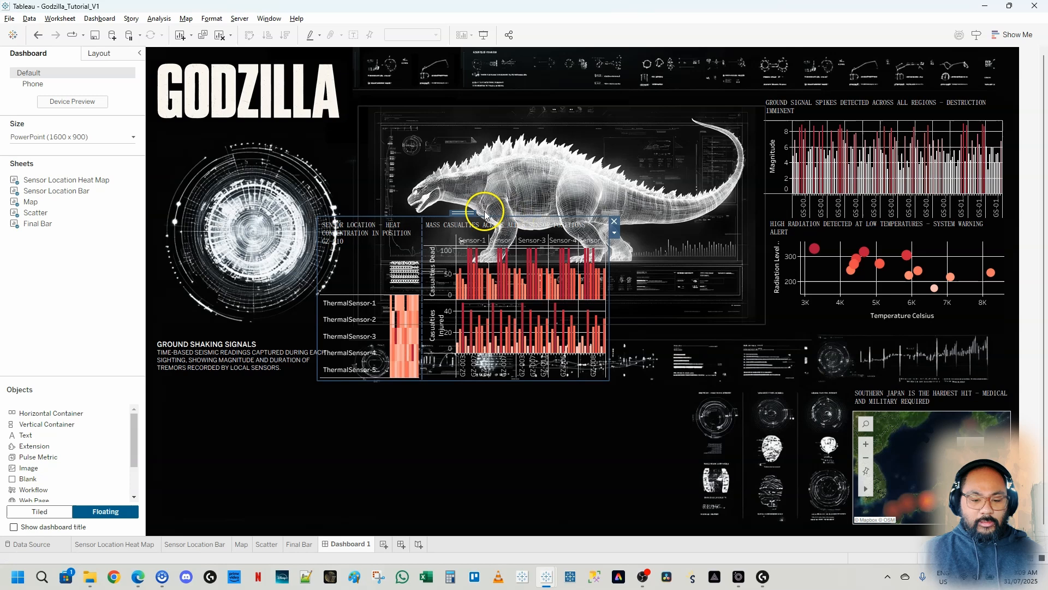
{"action": "left_click", "coordinate": [614, 233]}
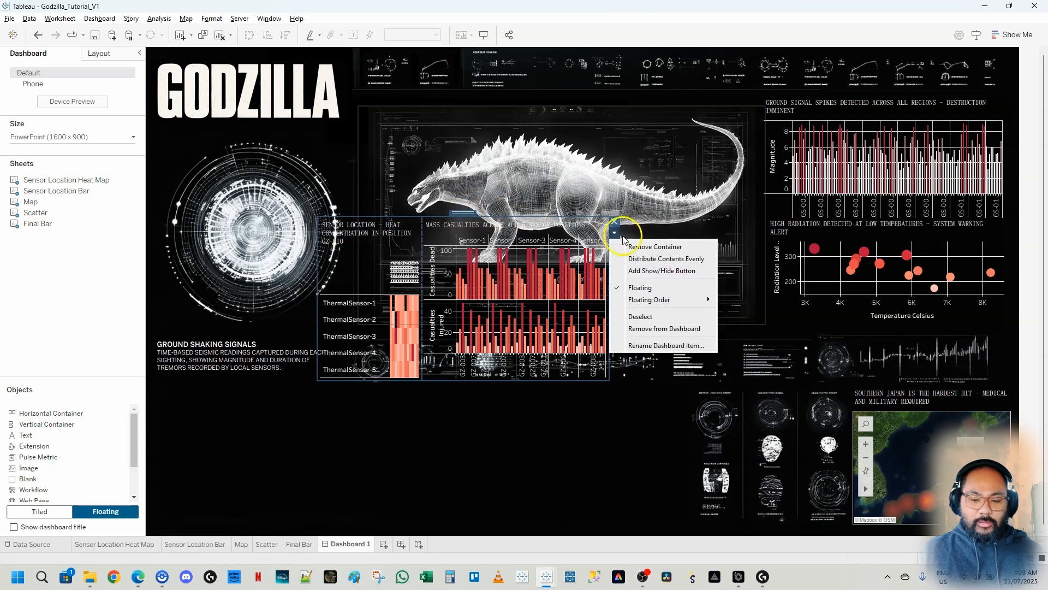
{"action": "left_click", "coordinate": [653, 260]}
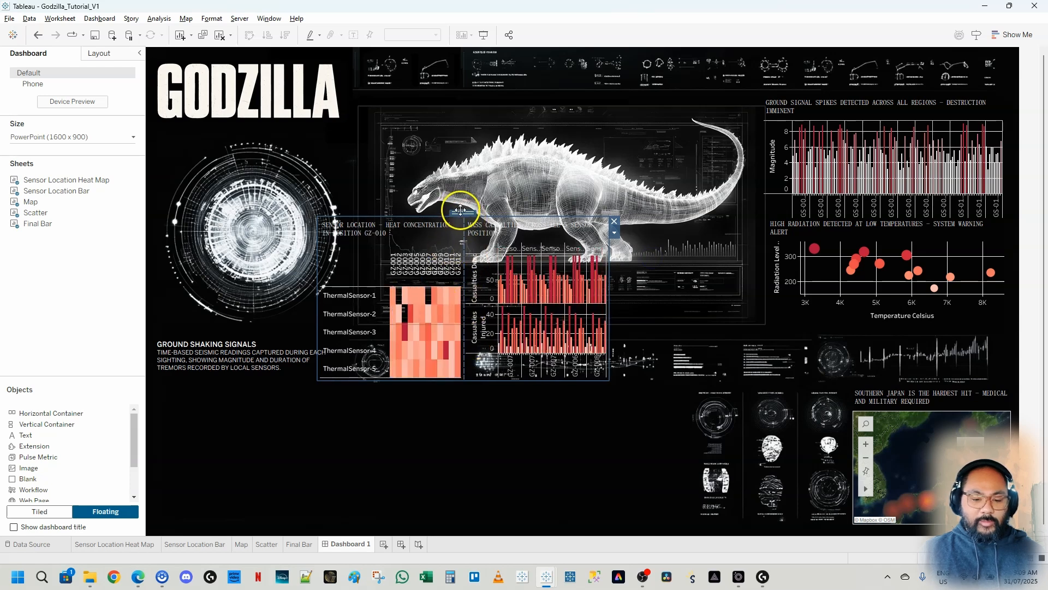
Move the horizontal container below the Ground Shaking Signals text and resize it to about 954 by 264 px, ending before the sensor graphics.
{"action": "left_click_drag", "start_coordinate": [463, 212], "coordinate": [298, 368]}
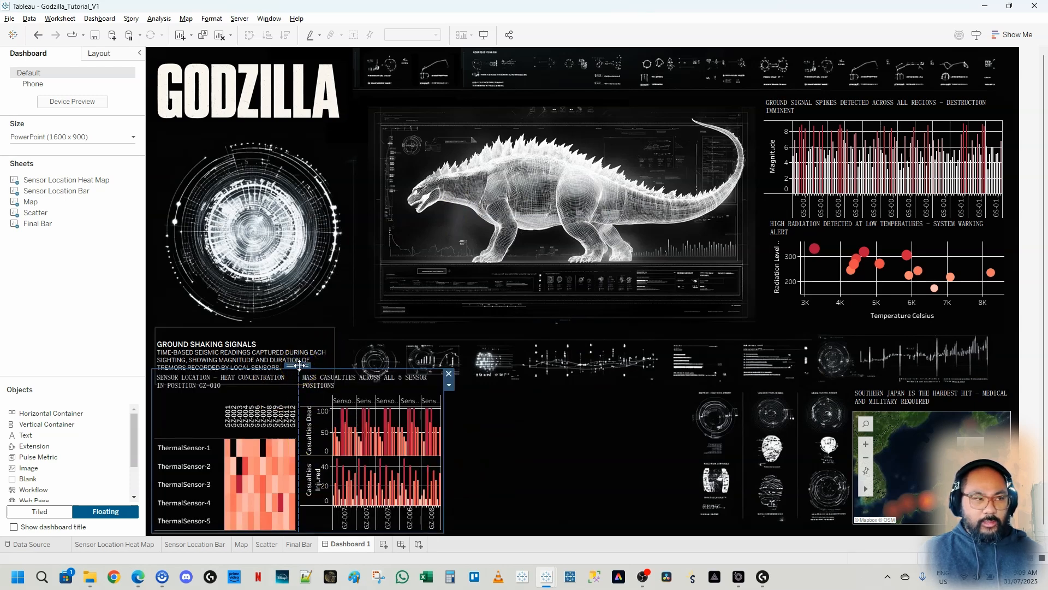
{"action": "left_click", "coordinate": [476, 395]}
{"action": "left_click", "coordinate": [336, 381]}
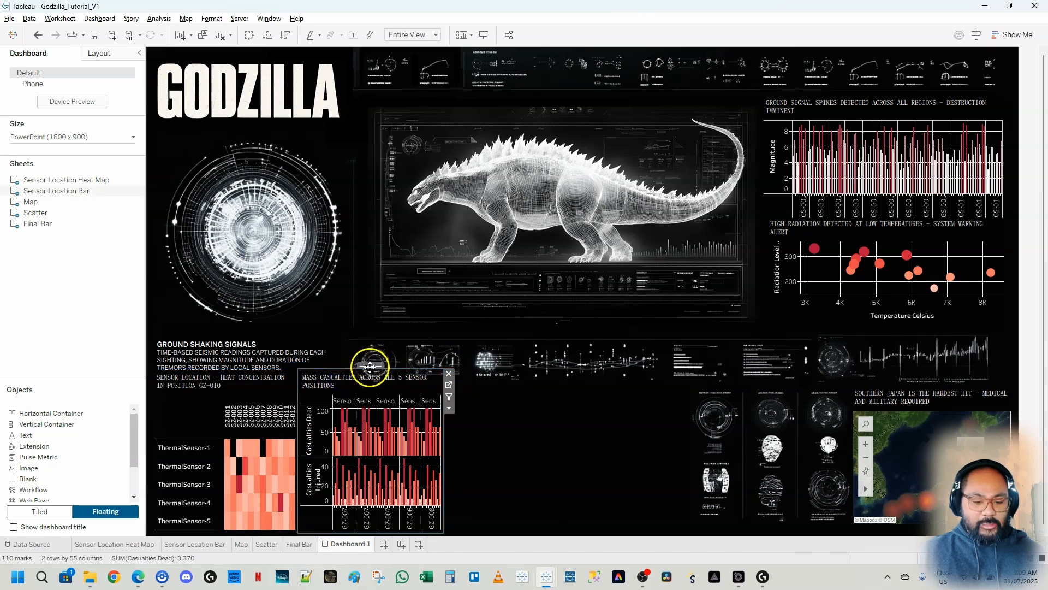
{"action": "left_click_drag", "start_coordinate": [370, 366], "coordinate": [675, 393]}
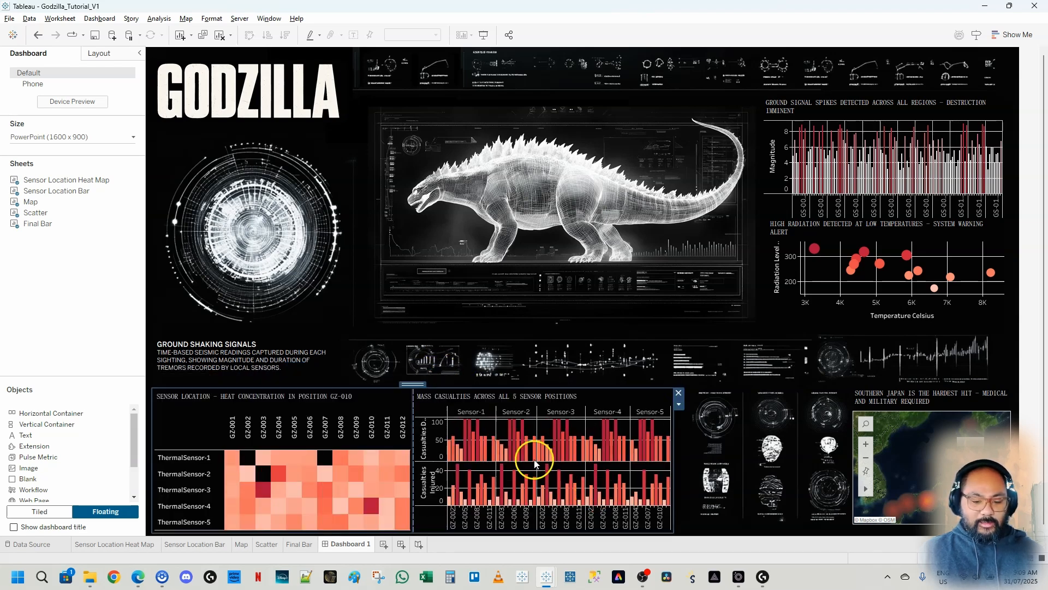
Add a floating vertical container over the Godzilla image.
{"action": "left_click", "coordinate": [870, 407]}
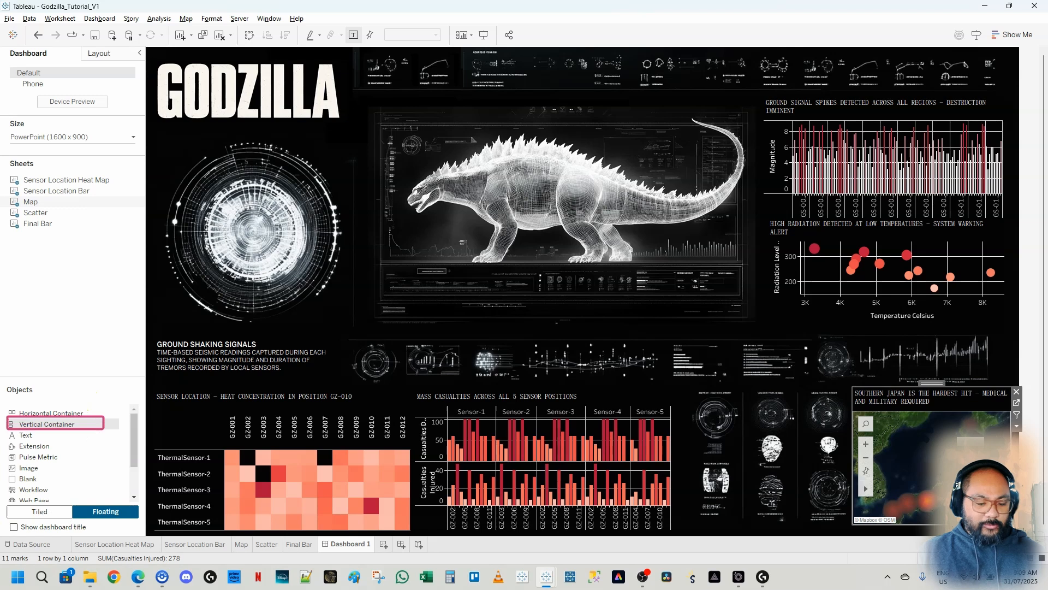
{"action": "left_click_drag", "start_coordinate": [44, 425], "coordinate": [597, 153]}
{"action": "left_click_drag", "start_coordinate": [79, 425], "coordinate": [461, 125]}
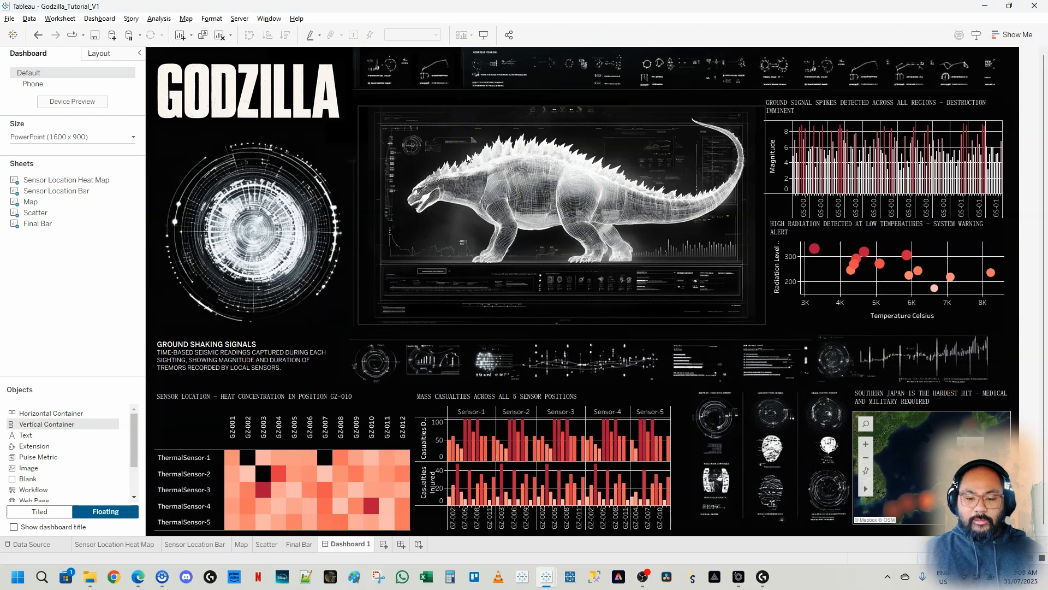
Move the ground signal magnitude bar chart and the radiation scatter plot into the vertical container, with the scatter plot below the bars.
{"action": "left_click", "coordinate": [864, 105]}
{"action": "left_click", "coordinate": [903, 93]}
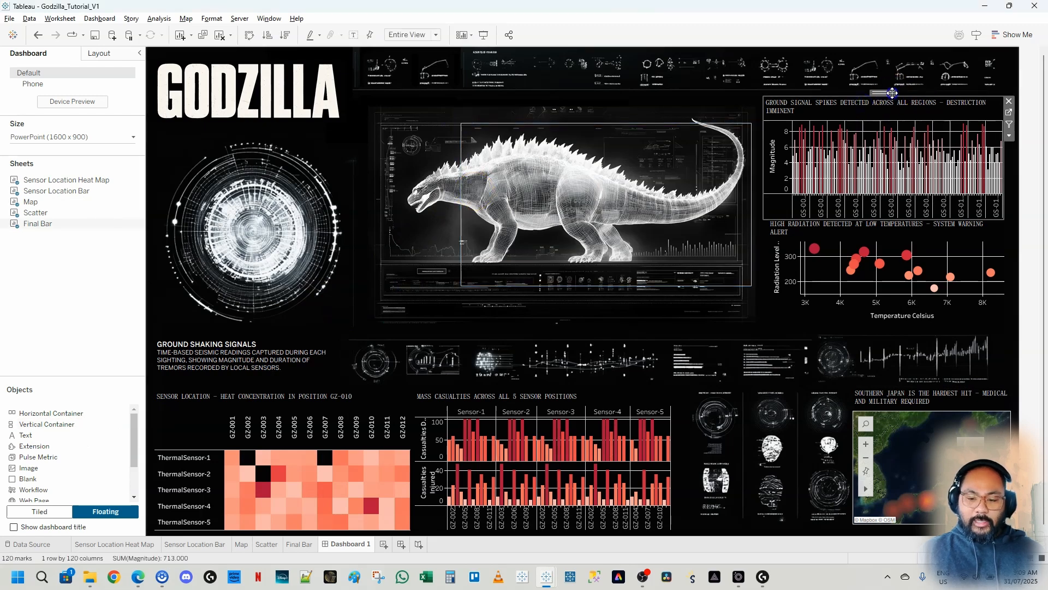
{"action": "left_click_drag", "start_coordinate": [892, 93], "coordinate": [612, 176]}
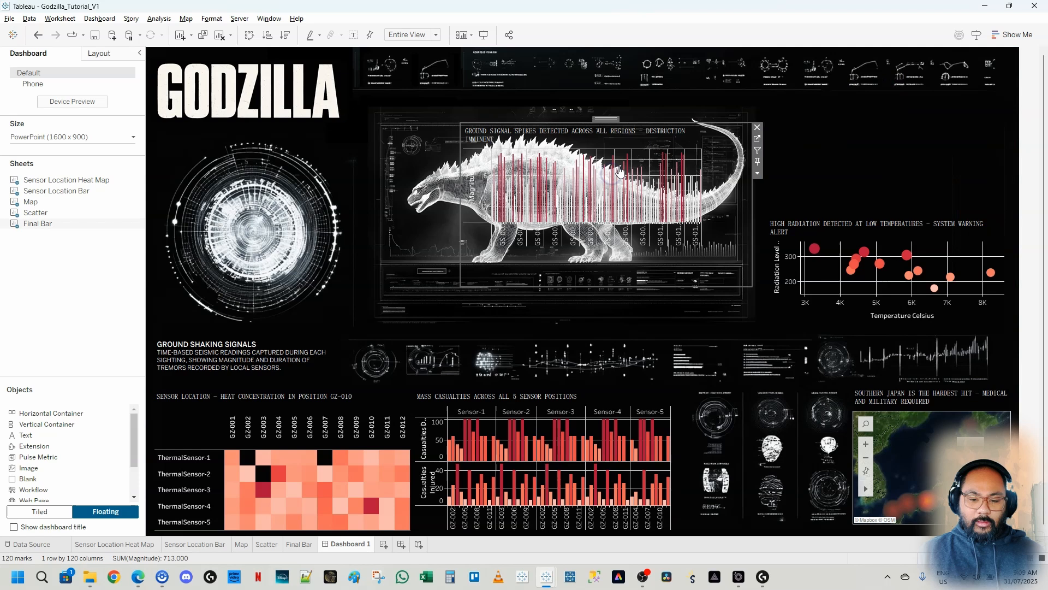
{"action": "left_click", "coordinate": [877, 222]}
{"action": "left_click_drag", "start_coordinate": [883, 214], "coordinate": [704, 293]}
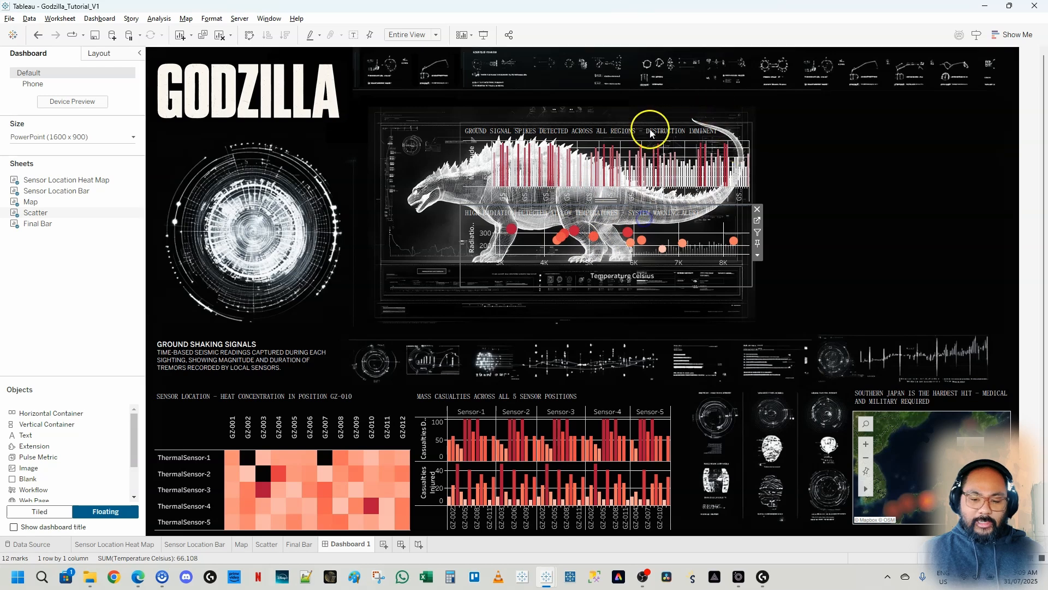
Move the vertical container to the empty area beside the Godzilla image, above the map, and resize it to fit there.
{"action": "left_click", "coordinate": [609, 200]}
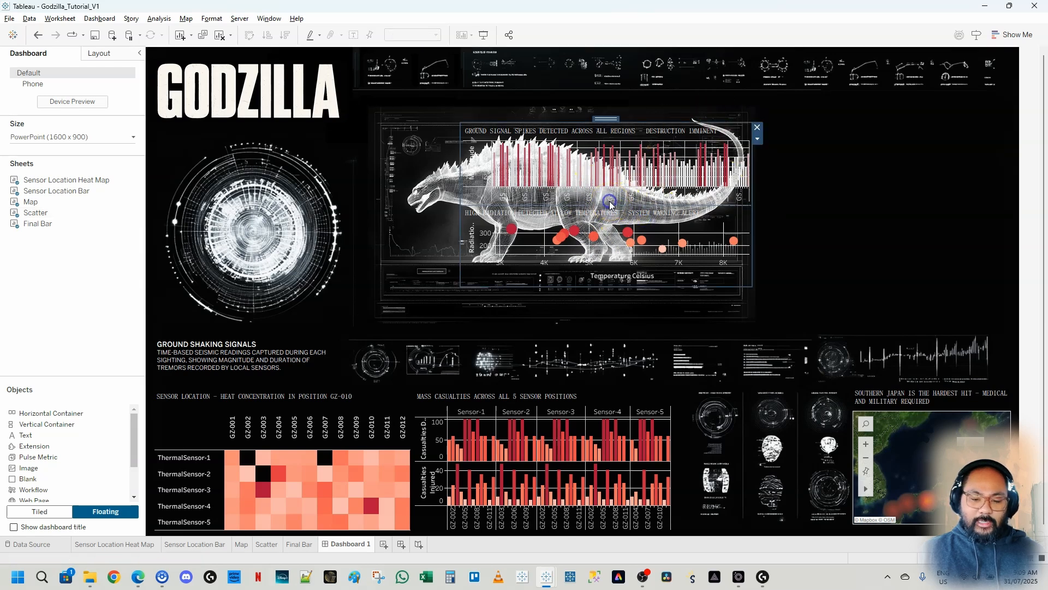
{"action": "left_click_drag", "start_coordinate": [604, 117], "coordinate": [866, 95]}
{"action": "left_click_drag", "start_coordinate": [721, 254], "coordinate": [772, 320]}
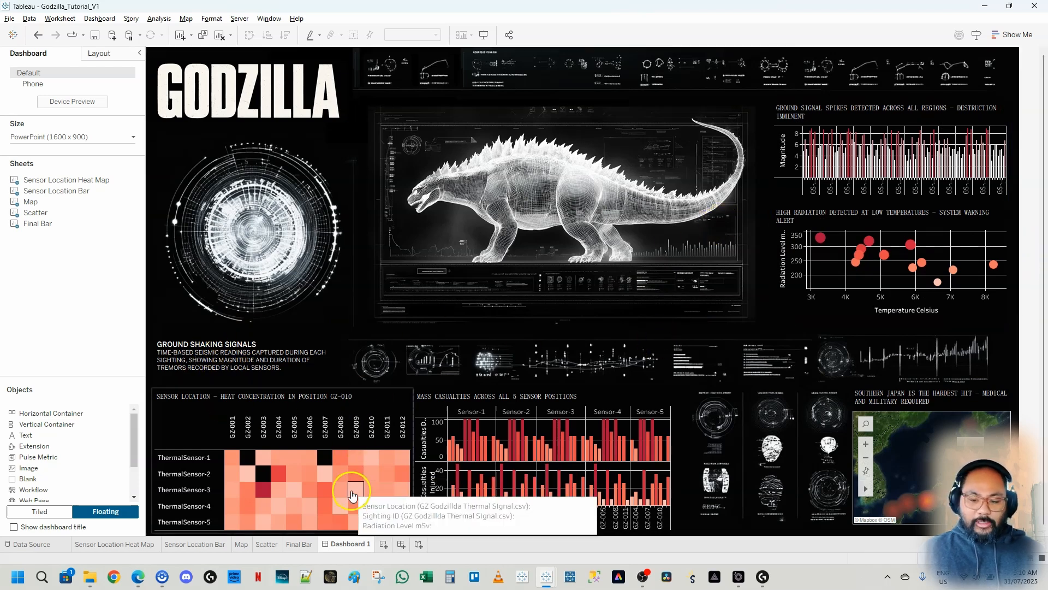
Switch to the Godzilla_V2 workbook and examine the layout settings of its heat map and the surrounding horizontal container.
{"action": "left_click", "coordinate": [421, 401]}
{"action": "left_click", "coordinate": [405, 401]}
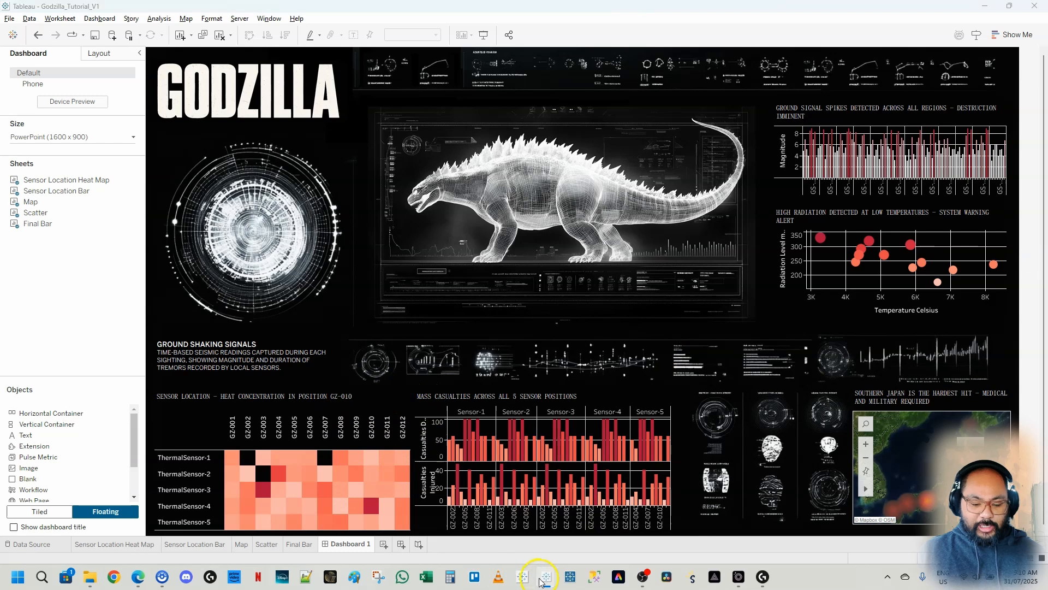
{"action": "mouse_move", "coordinate": [540, 579]}
{"action": "left_click", "coordinate": [584, 532]}
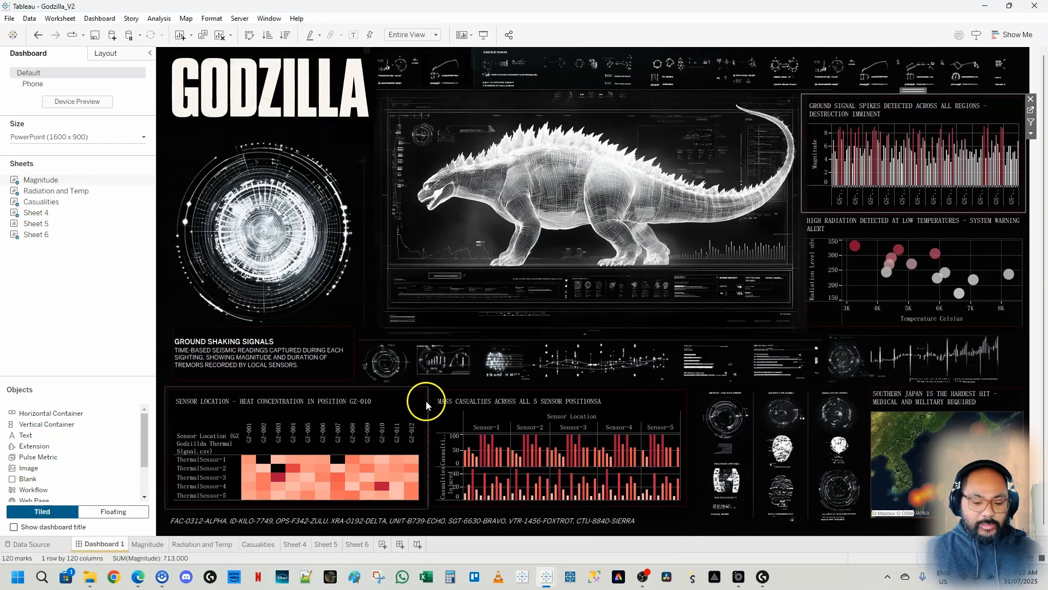
{"action": "left_click", "coordinate": [396, 407]}
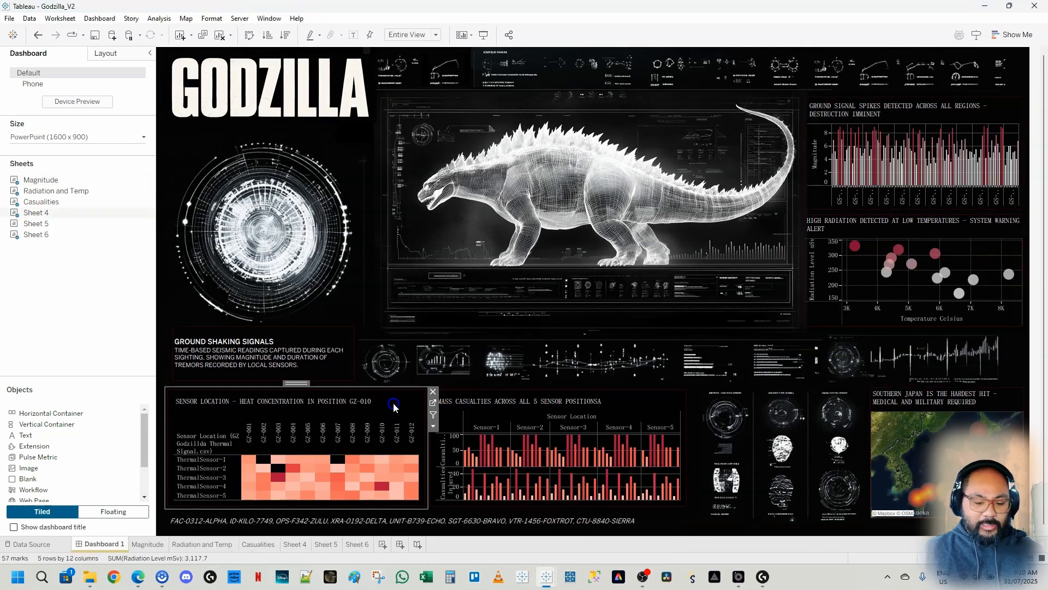
{"action": "left_click", "coordinate": [107, 53]}
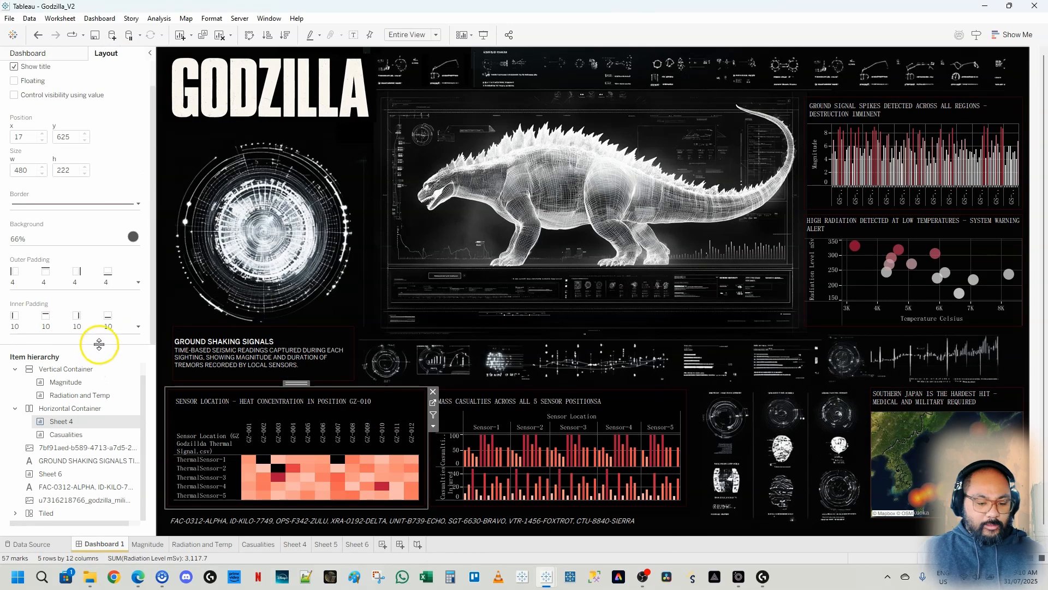
{"action": "left_click_drag", "start_coordinate": [99, 351], "coordinate": [93, 391]}
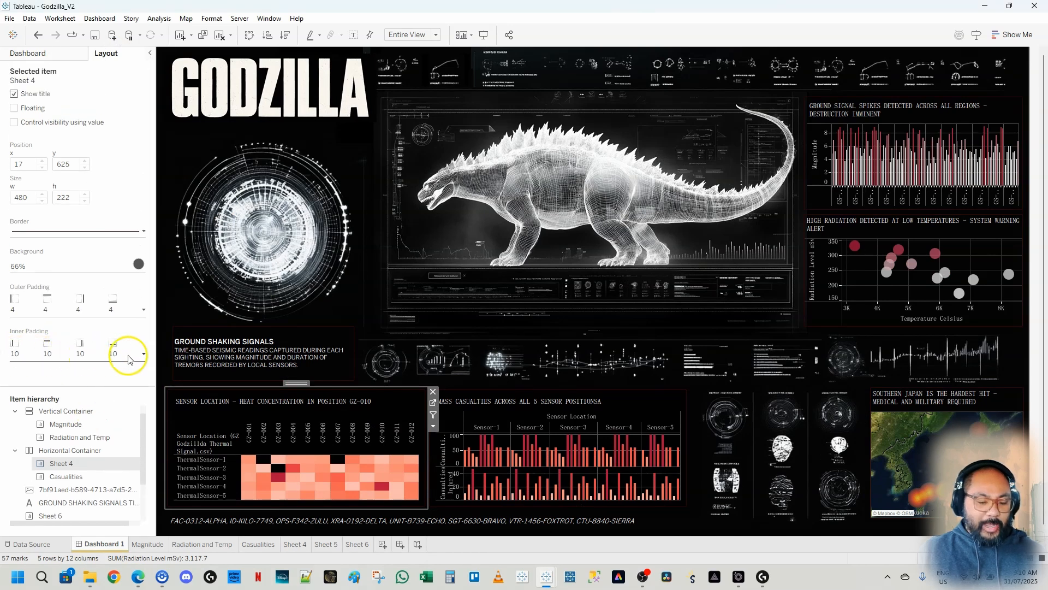
{"action": "double_click", "coordinate": [296, 383]}
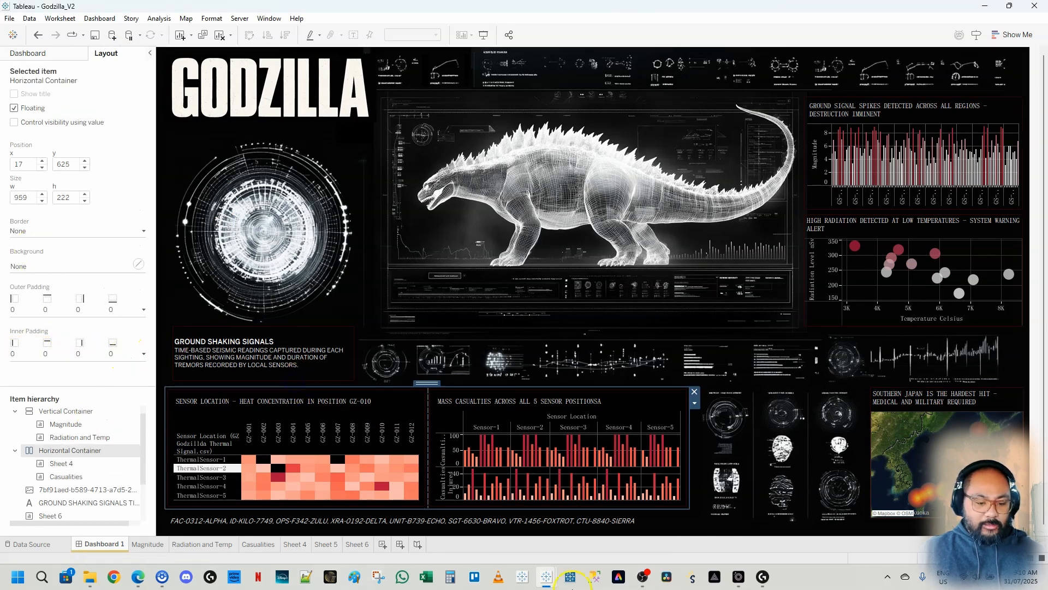
Return to the Godzilla_Tutorial_V1 workbook and set the Sensor Location Heat Map's inner padding to 10 on all sides.
{"action": "mouse_move", "coordinate": [554, 582]}
{"action": "left_click", "coordinate": [509, 541]}
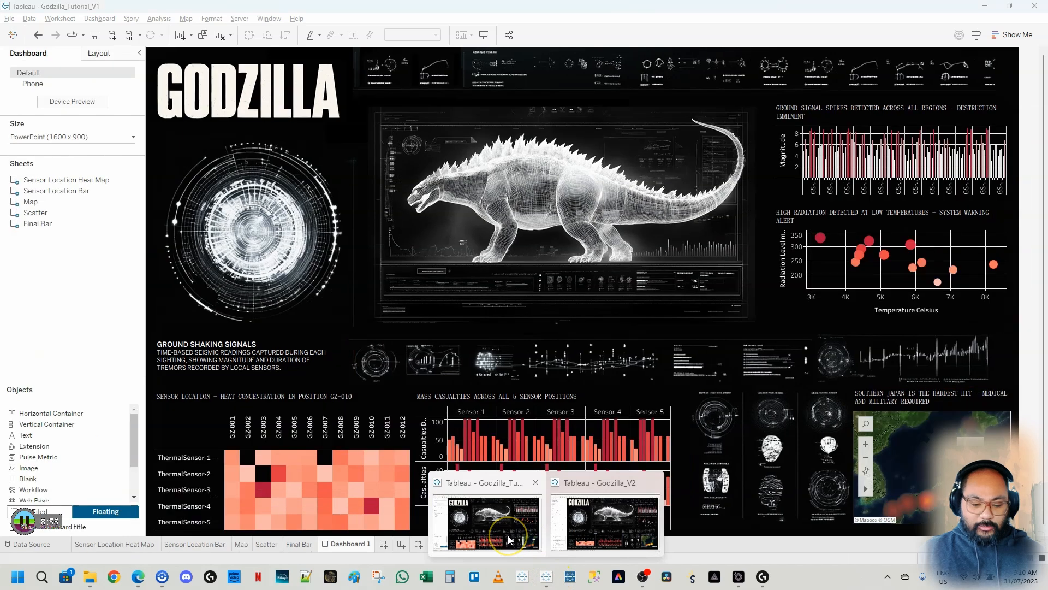
{"action": "left_click", "coordinate": [351, 397]}
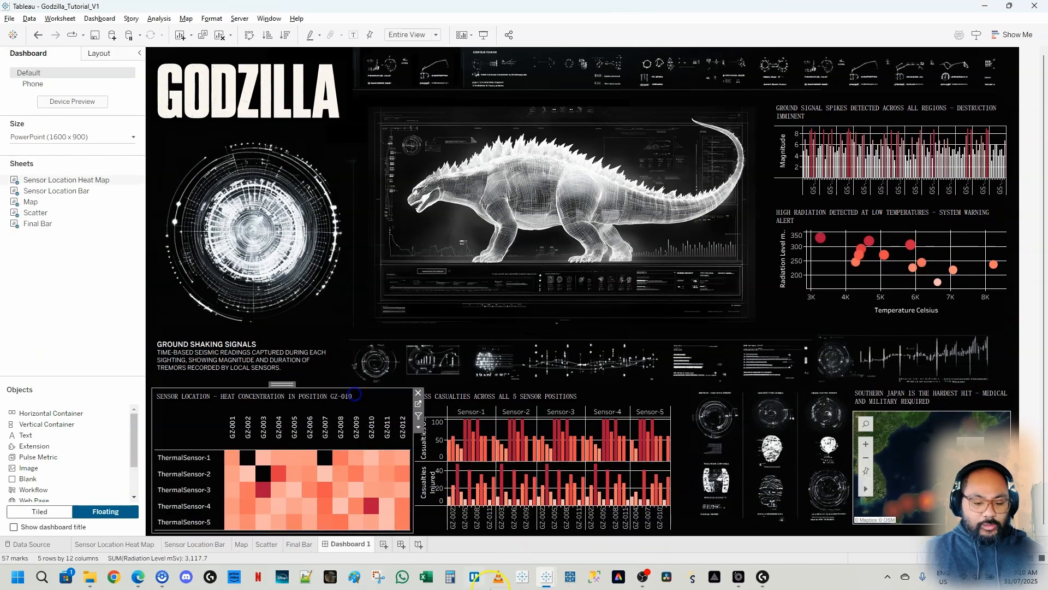
{"action": "left_click", "coordinate": [99, 53]}
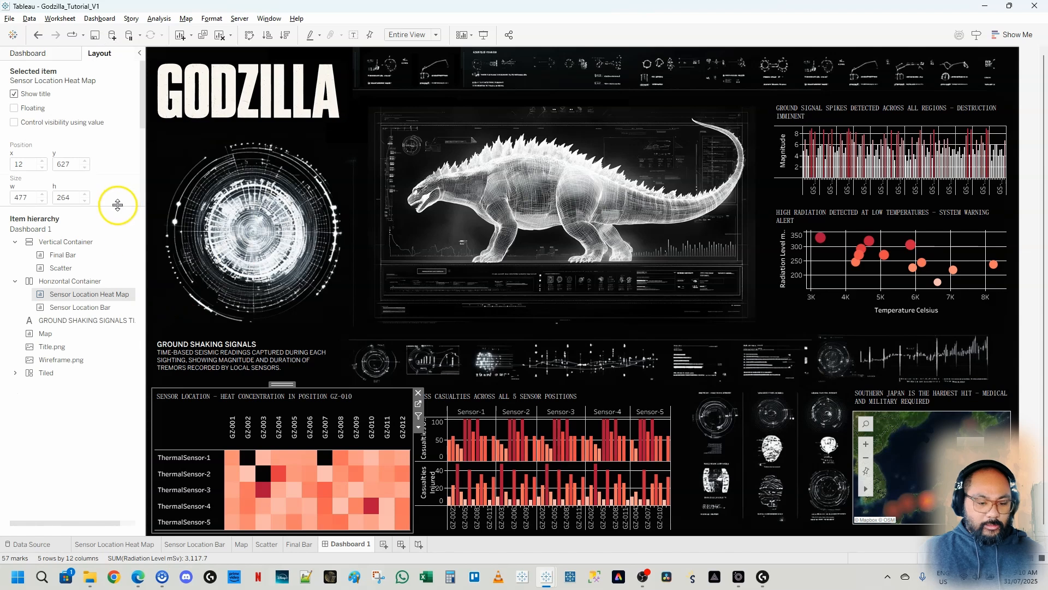
{"action": "left_click_drag", "start_coordinate": [117, 205], "coordinate": [111, 406]}
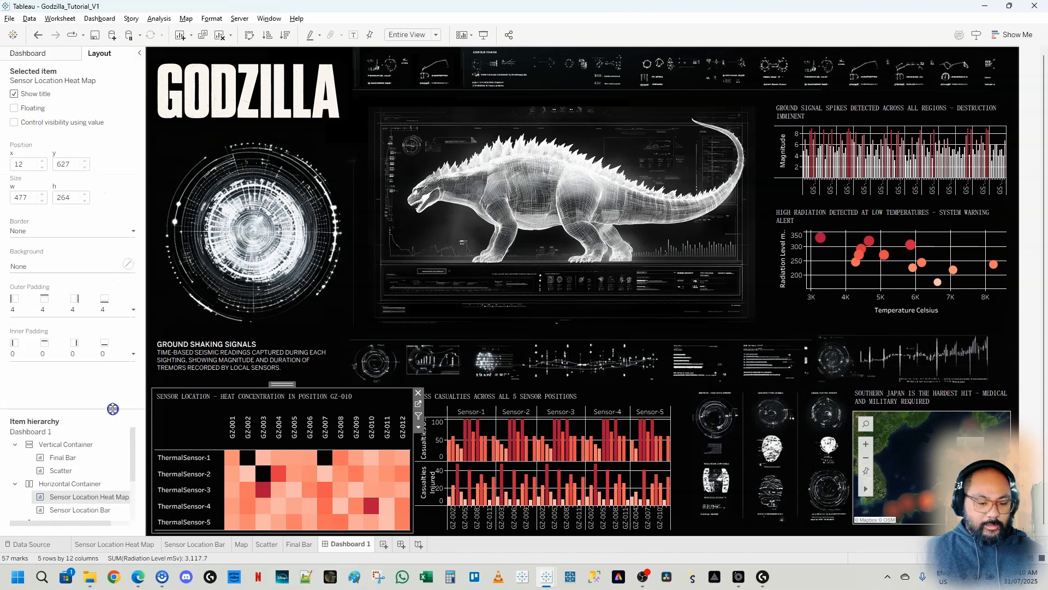
{"action": "left_click", "coordinate": [38, 352]}
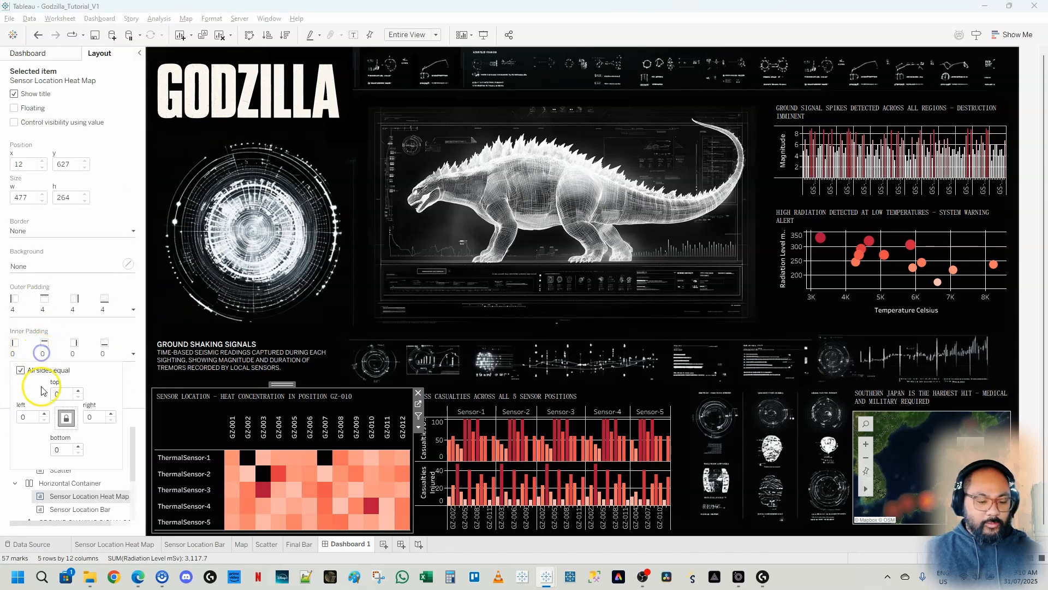
{"action": "type", "text": "10"}
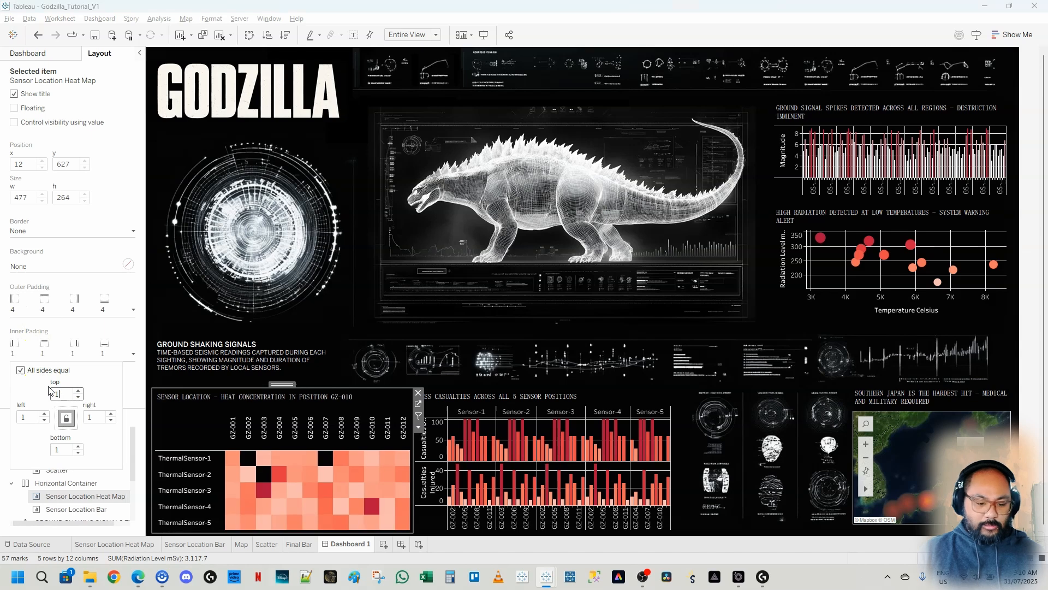
{"action": "key", "text": "Tab"}
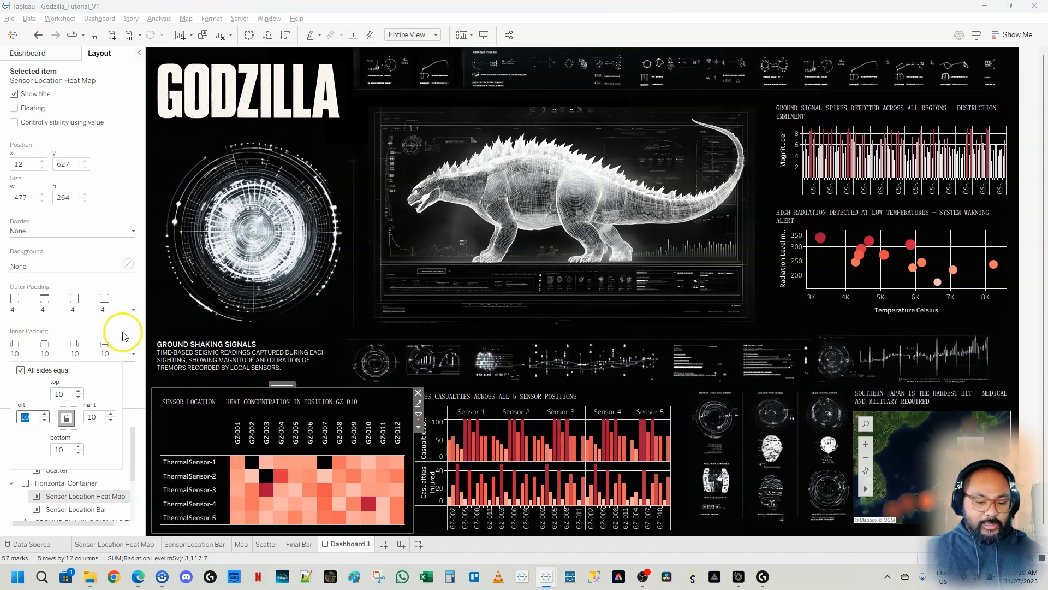
{"action": "left_click", "coordinate": [126, 349]}
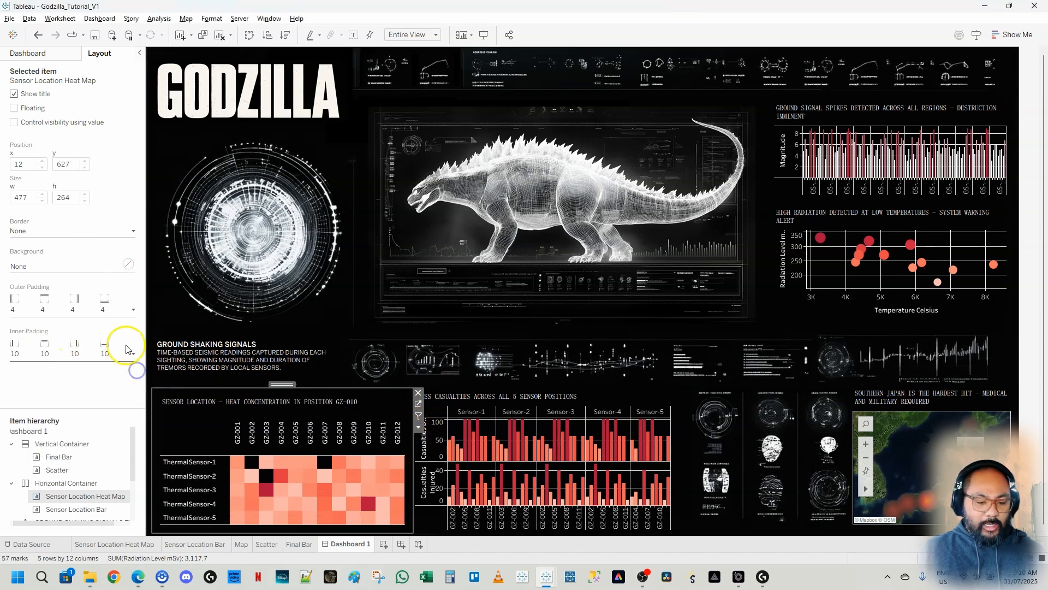
Try a near-black red border, #0b0000, around the Sensor Location Heat Map and deselect the chart to judge it.
{"action": "left_click", "coordinate": [70, 231]}
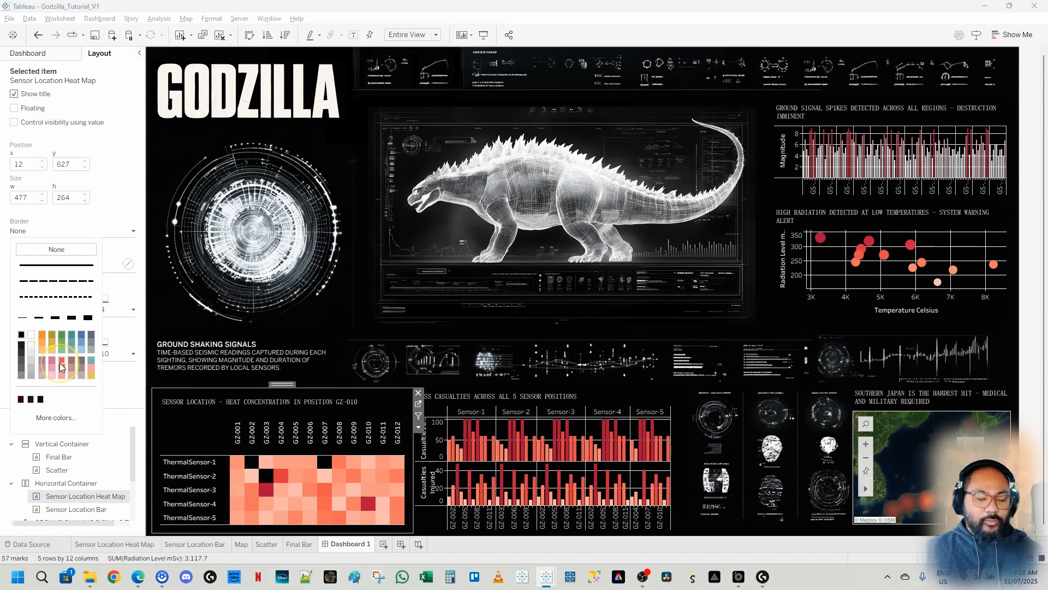
{"action": "left_click", "coordinate": [44, 420]}
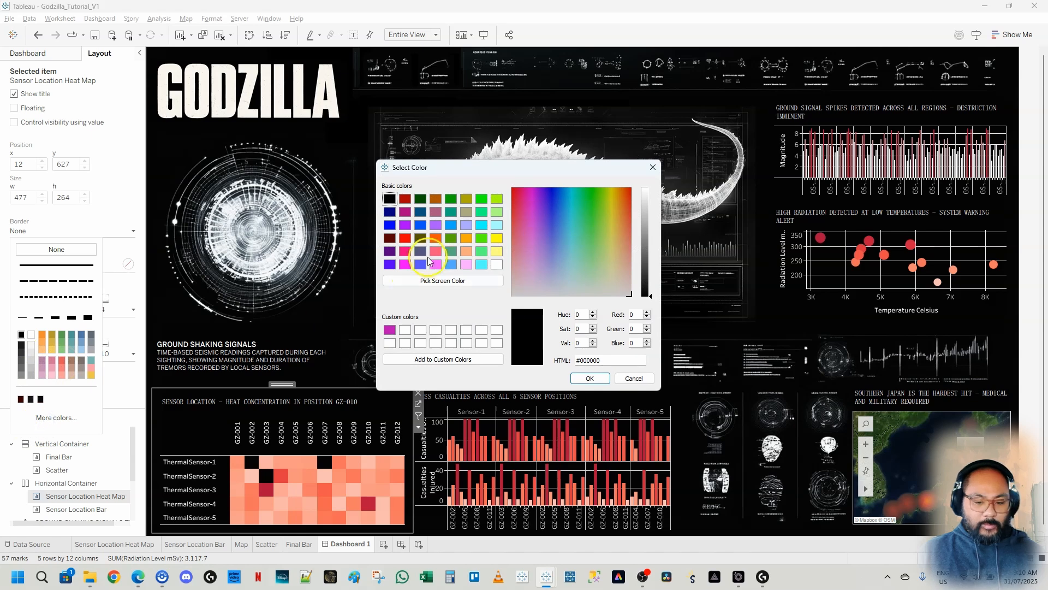
{"action": "left_click_drag", "start_coordinate": [624, 199], "coordinate": [639, 187]}
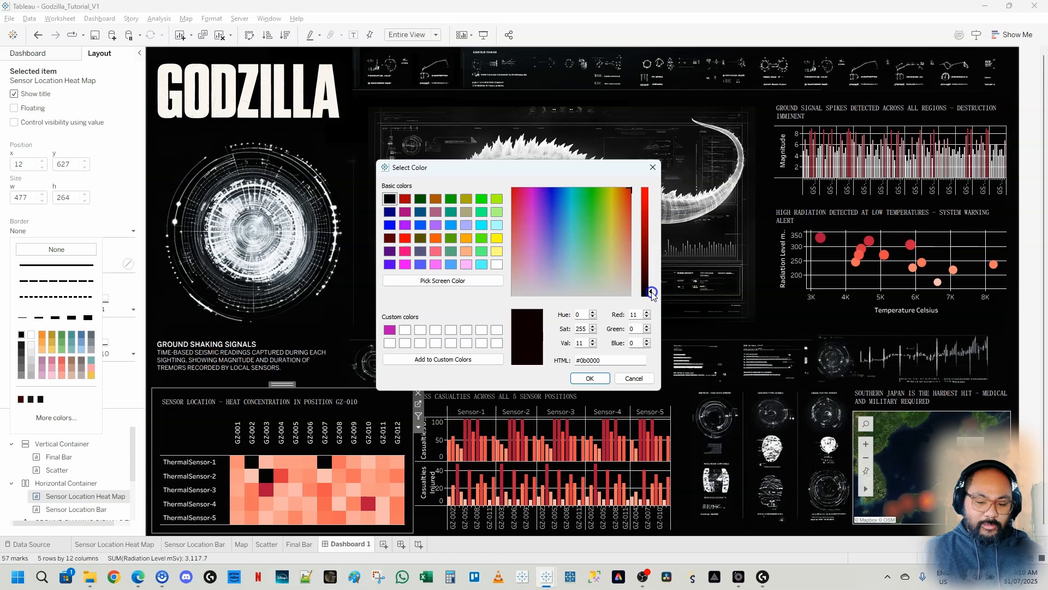
{"action": "left_click", "coordinate": [591, 379]}
{"action": "left_click", "coordinate": [281, 379]}
{"action": "left_click", "coordinate": [166, 413]}
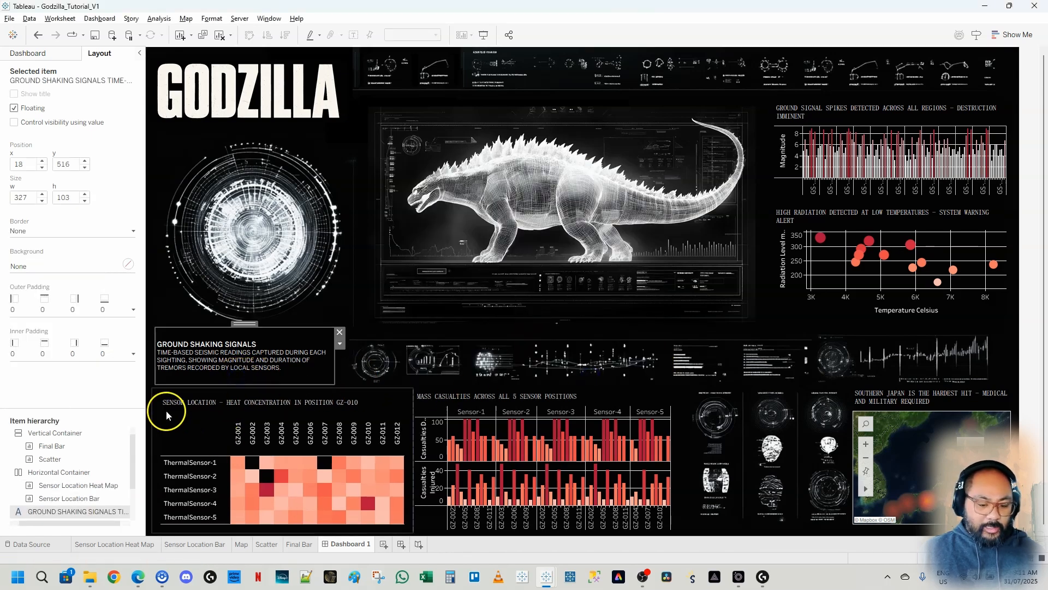
{"action": "left_click", "coordinate": [211, 414]}
{"action": "left_click", "coordinate": [362, 352]}
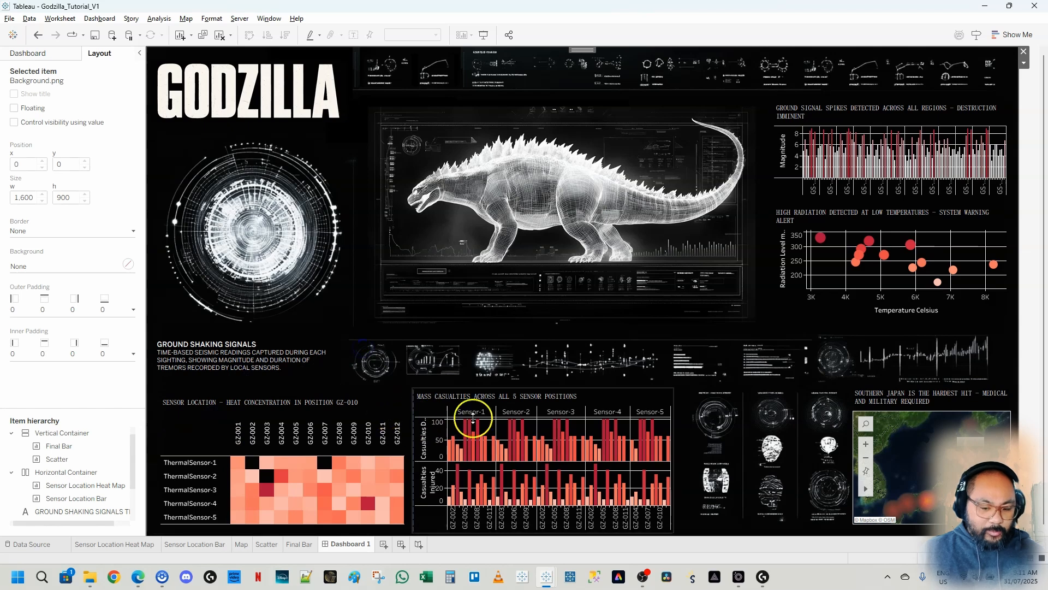
Set the Sensor Location Heat Map's border to the dark red #1b0000 and deselect the chart to check it.
{"action": "left_click", "coordinate": [204, 404]}
{"action": "left_click", "coordinate": [94, 229]}
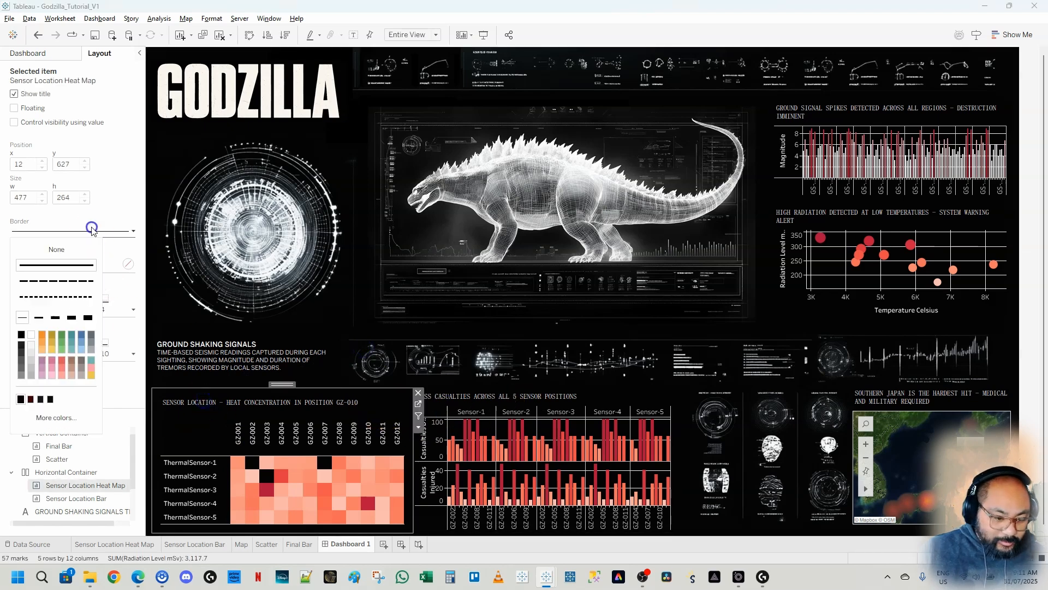
{"action": "left_click", "coordinate": [52, 419]}
{"action": "left_click", "coordinate": [650, 295]}
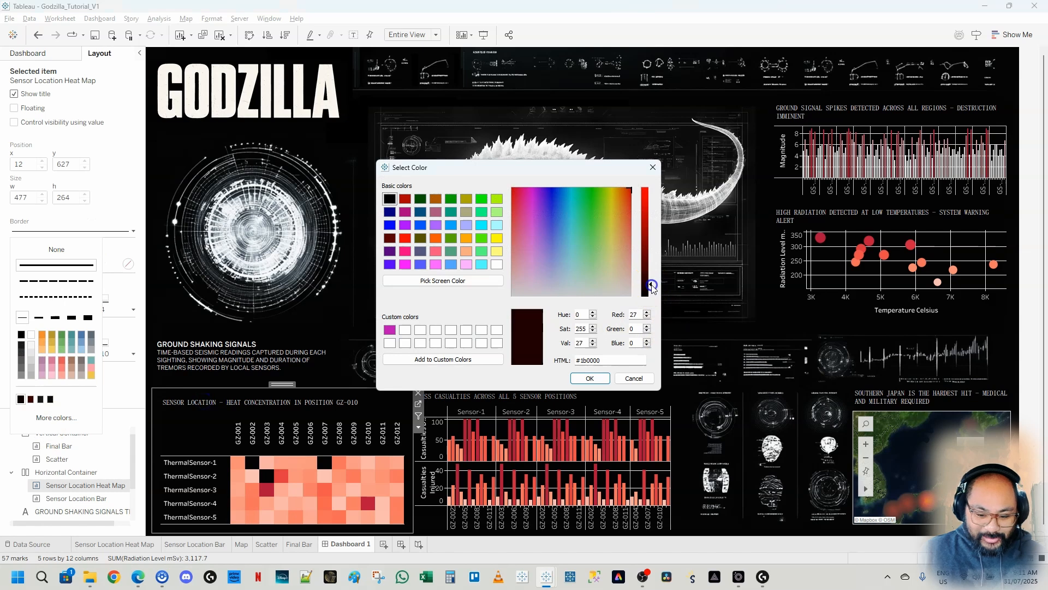
{"action": "left_click", "coordinate": [590, 378]}
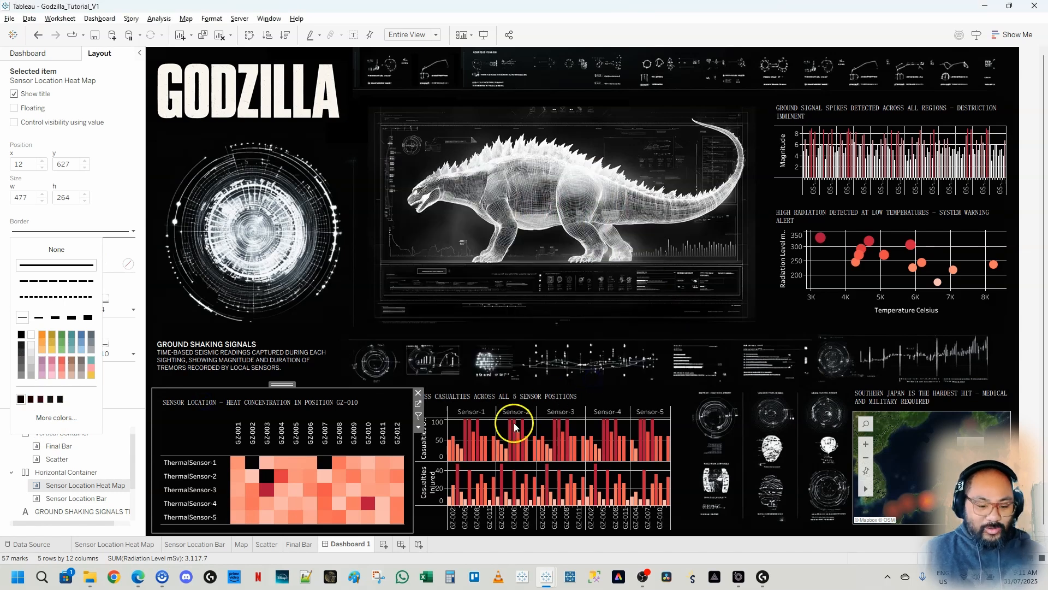
{"action": "left_click", "coordinate": [335, 326]}
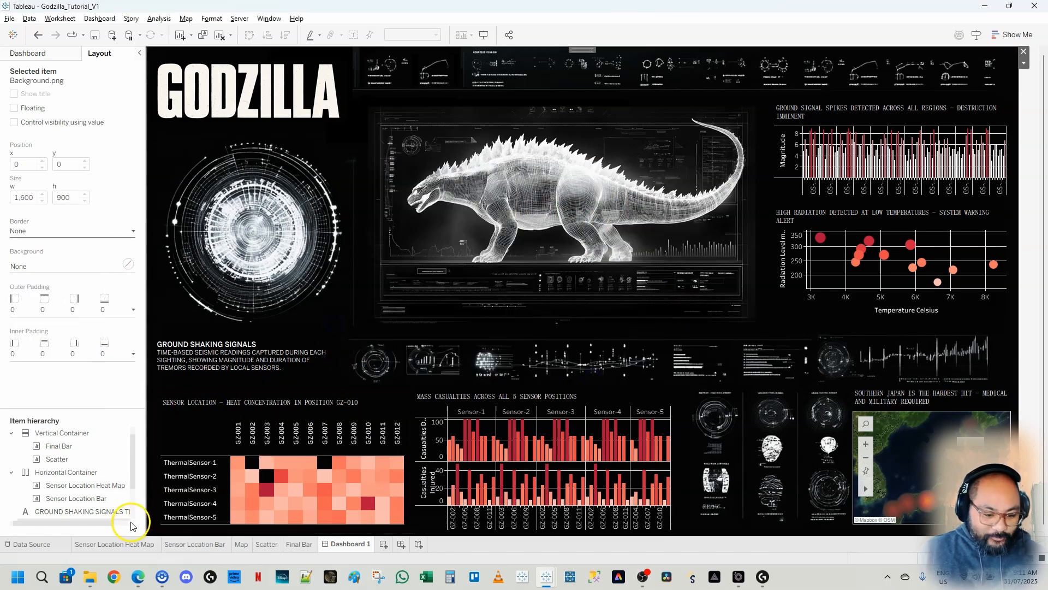
{"action": "left_click", "coordinate": [160, 520]}
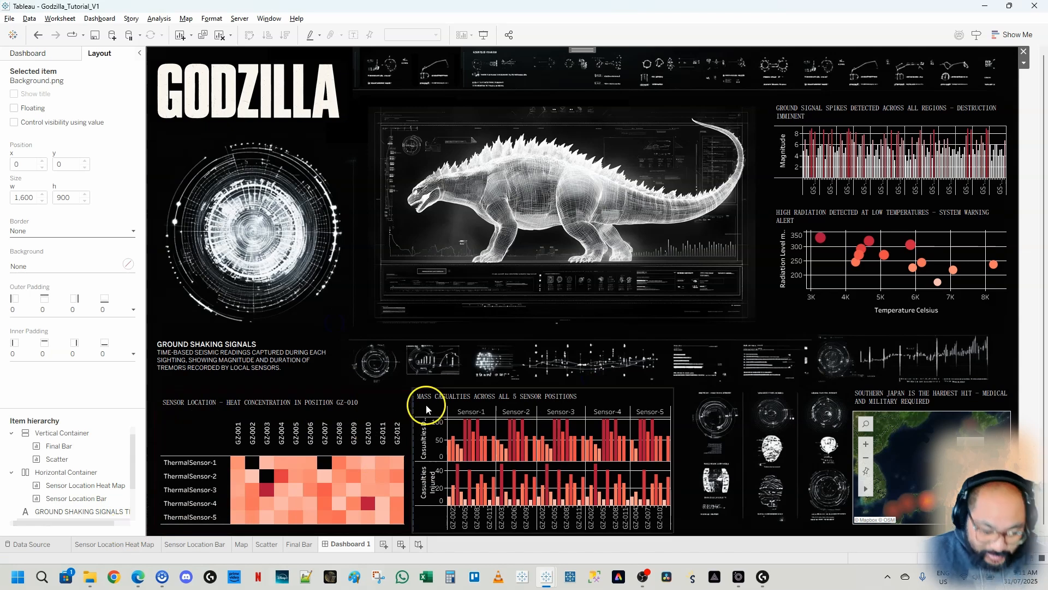
Set the Sensor Location Bar's inner padding to 10 on all sides and give it the heat map's dark red border.
{"action": "left_click", "coordinate": [568, 405]}
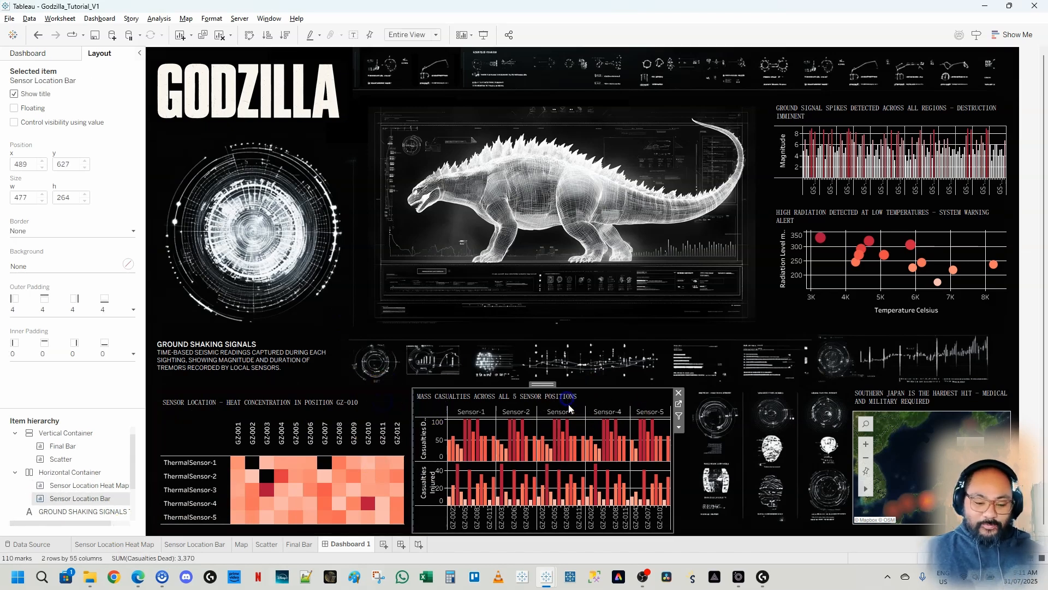
{"action": "left_click", "coordinate": [21, 354]}
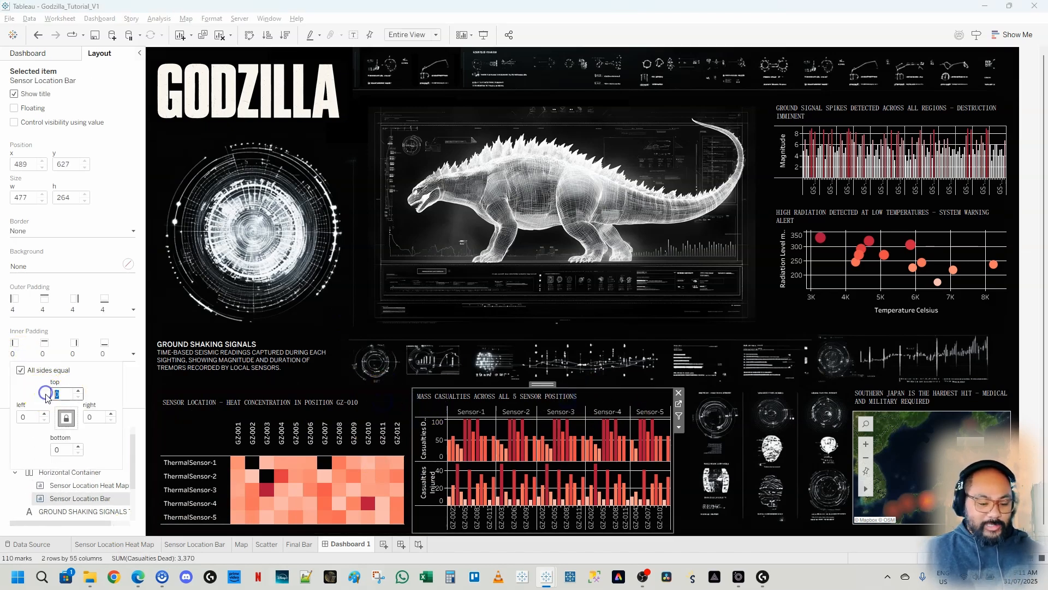
{"action": "left_click", "coordinate": [49, 234]}
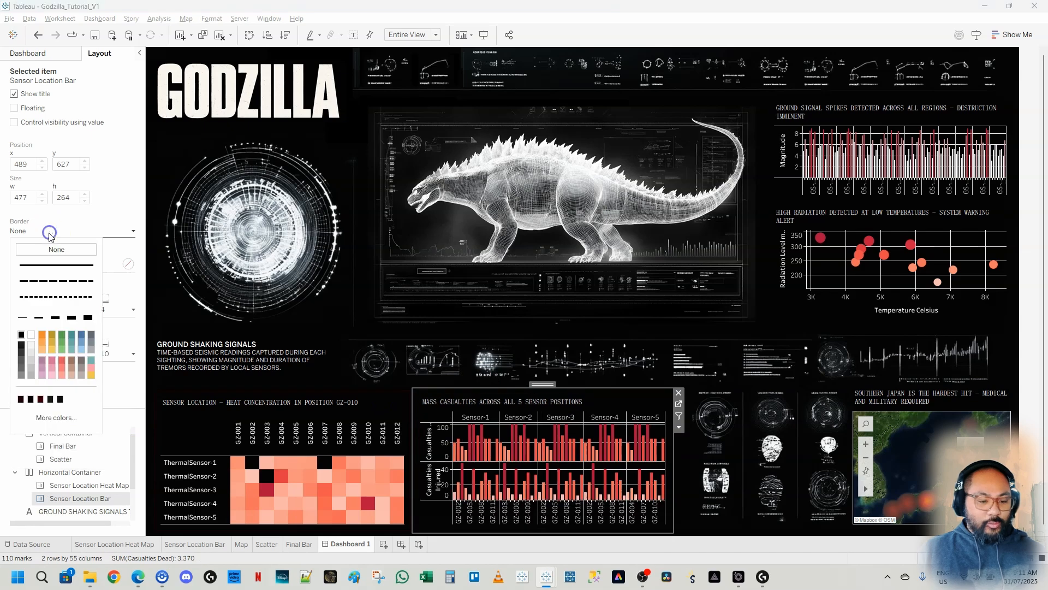
{"action": "left_click", "coordinate": [21, 399]}
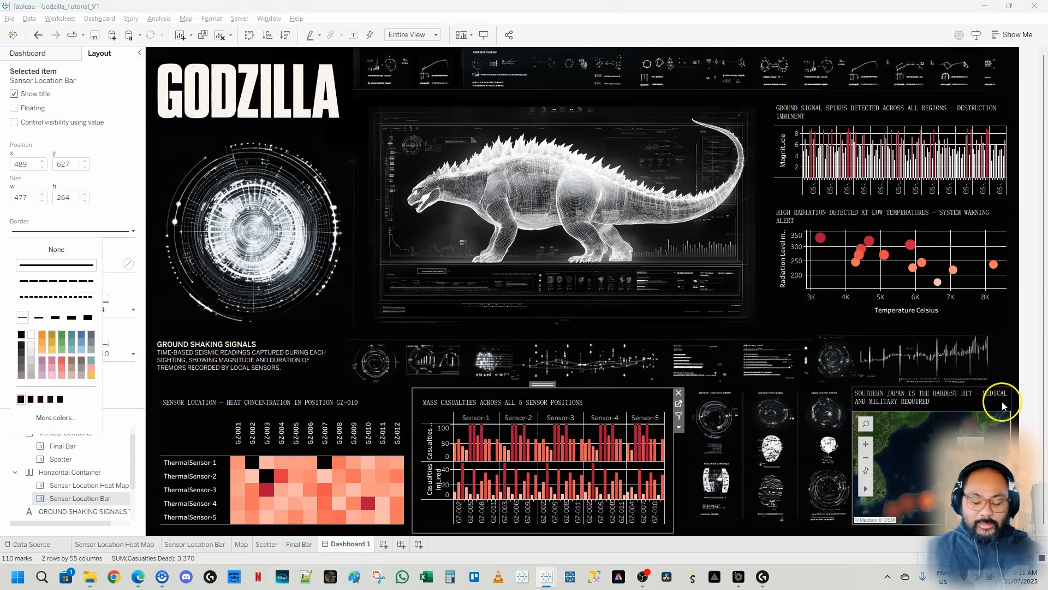
Give the Map an inner padding of 10 on all sides and the same dark red border as the heat map.
{"action": "left_click", "coordinate": [967, 402]}
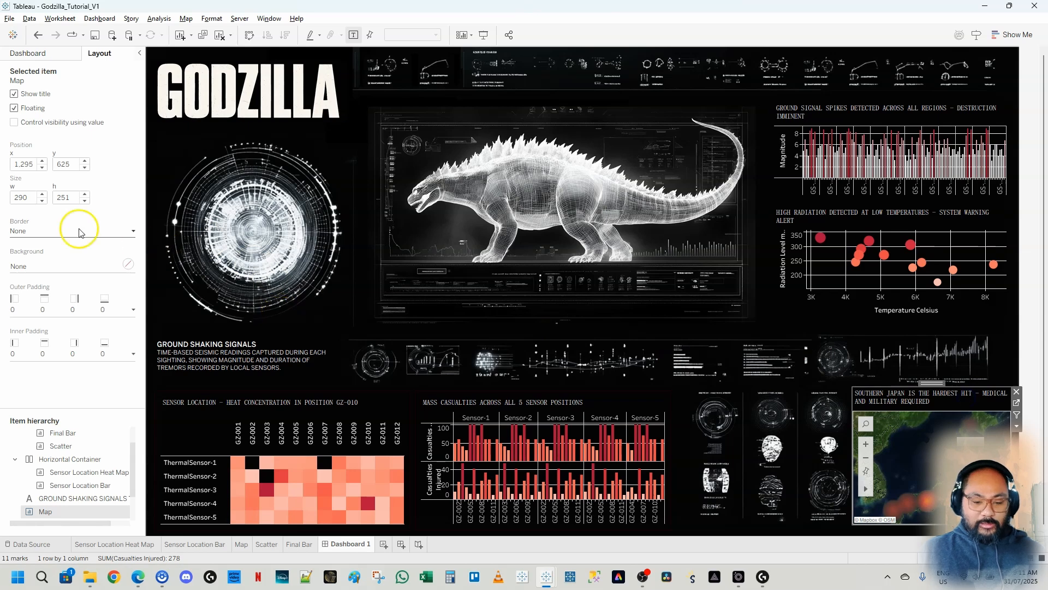
{"action": "left_click", "coordinate": [44, 346]}
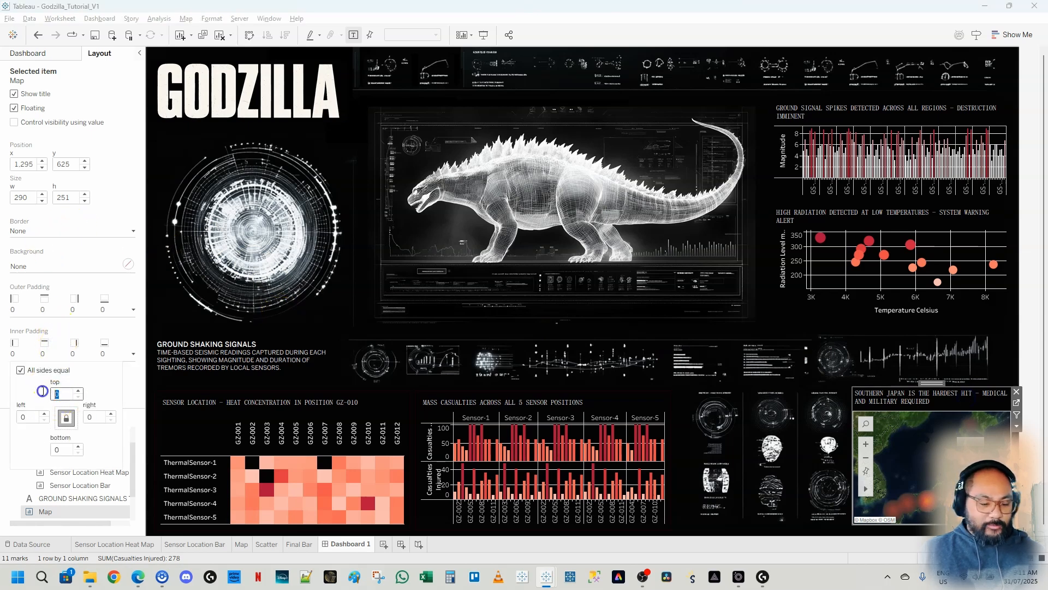
{"action": "type", "text": "10"}
{"action": "key", "text": "Return"}
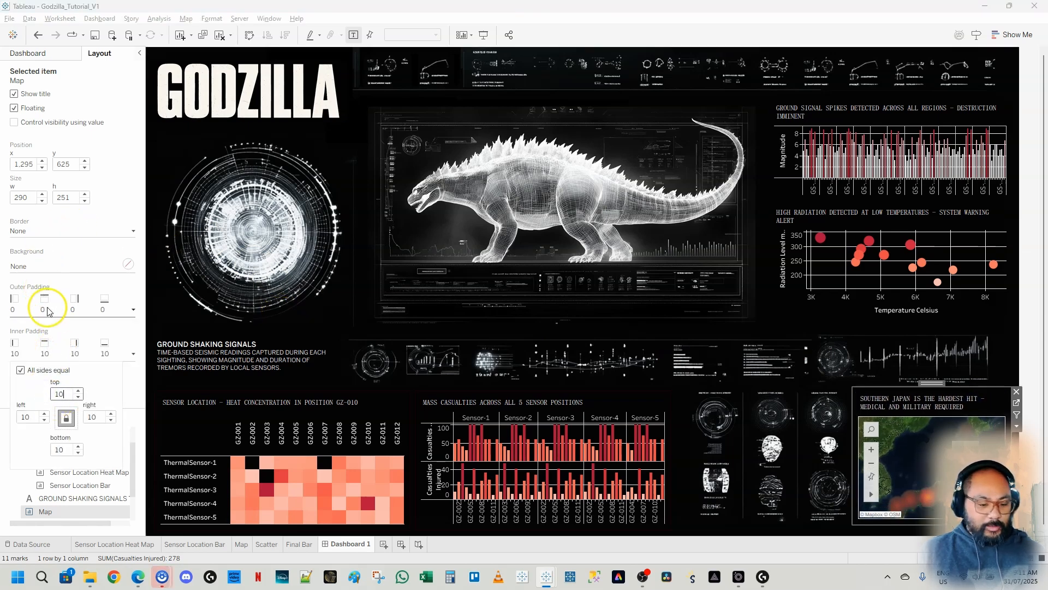
{"action": "left_click", "coordinate": [60, 232]}
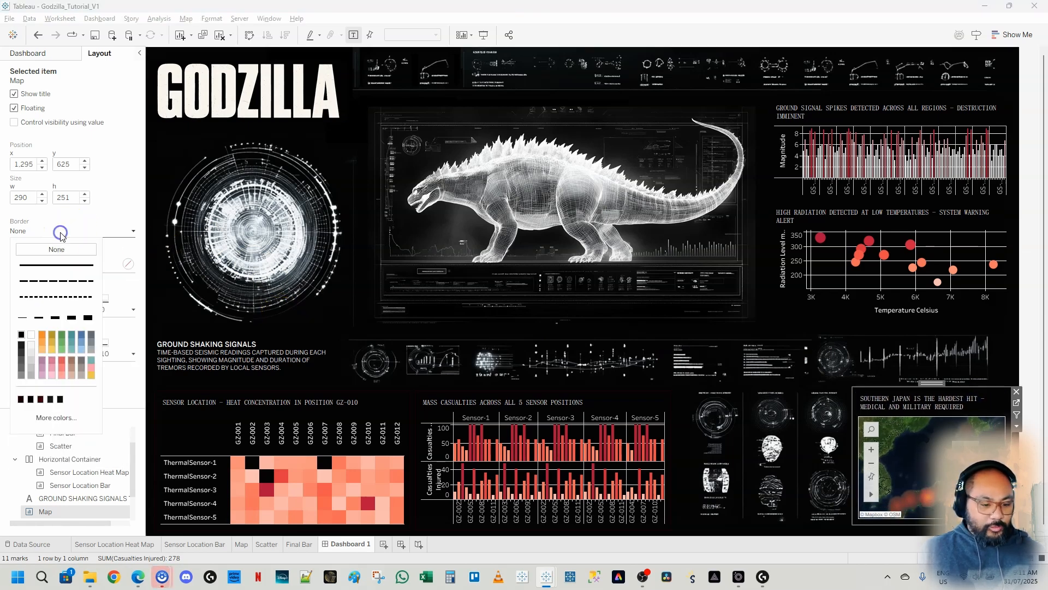
{"action": "left_click", "coordinate": [21, 399]}
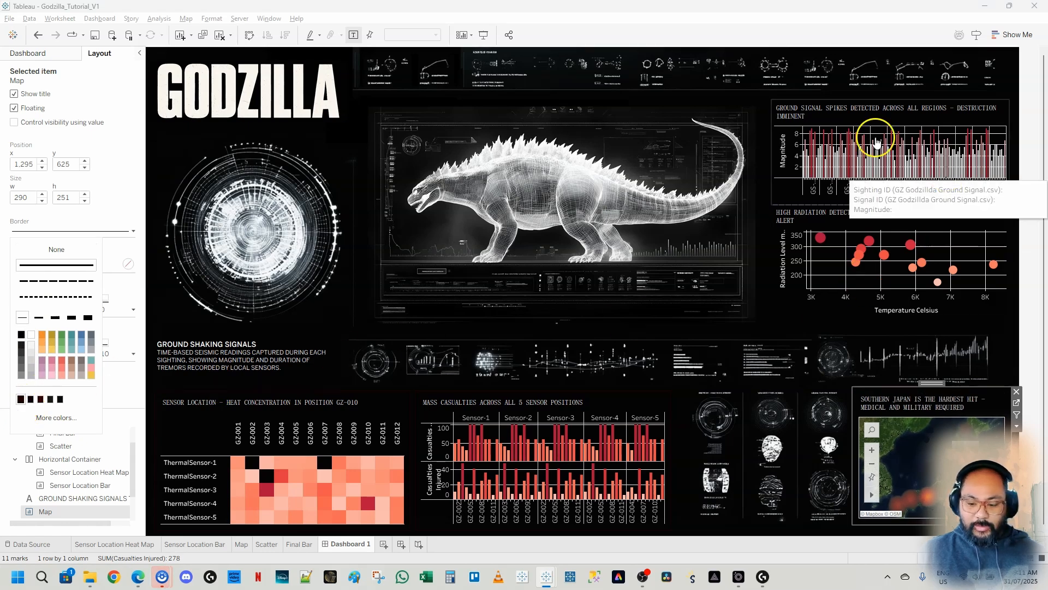
Set the Scatter chart's inner padding to 10 on all sides and apply the same dark red border.
{"action": "left_click", "coordinate": [830, 196]}
{"action": "left_click", "coordinate": [820, 215]}
{"action": "left_click", "coordinate": [24, 352]}
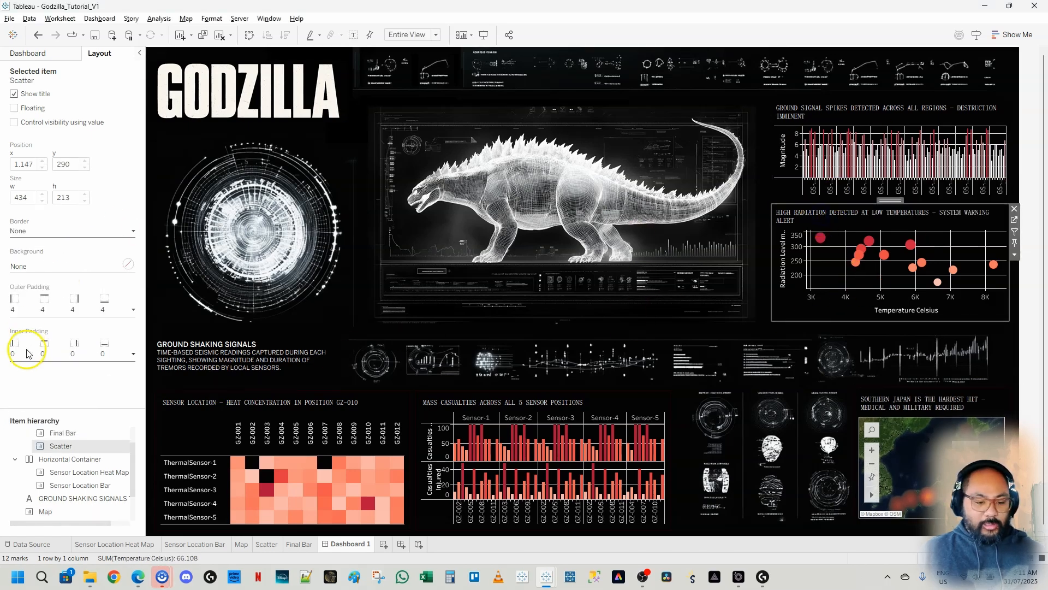
{"action": "type", "text": "1"}
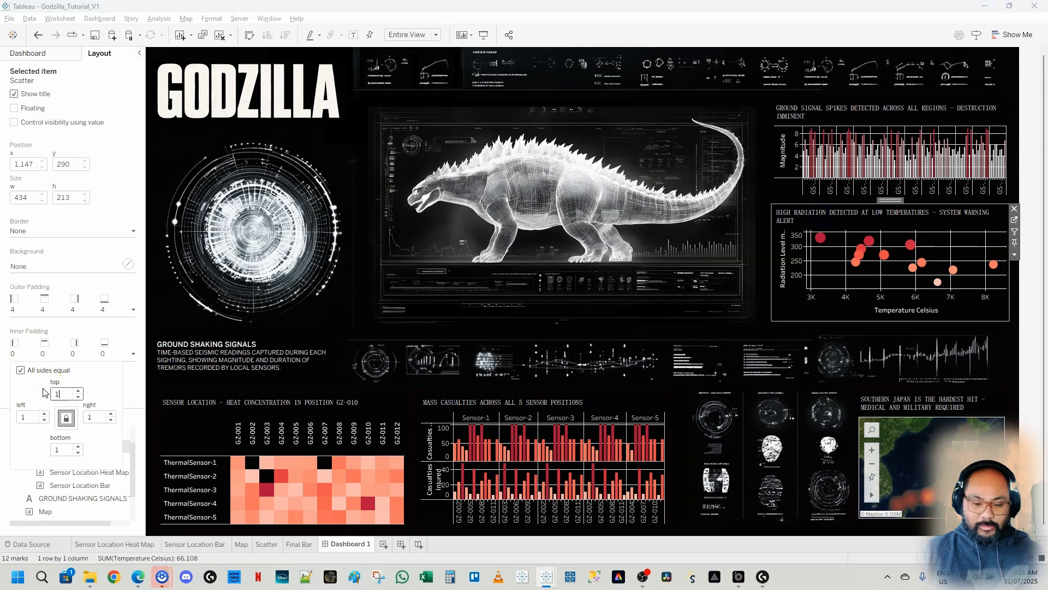
{"action": "type", "text": "0"}
{"action": "key", "text": "Tab"}
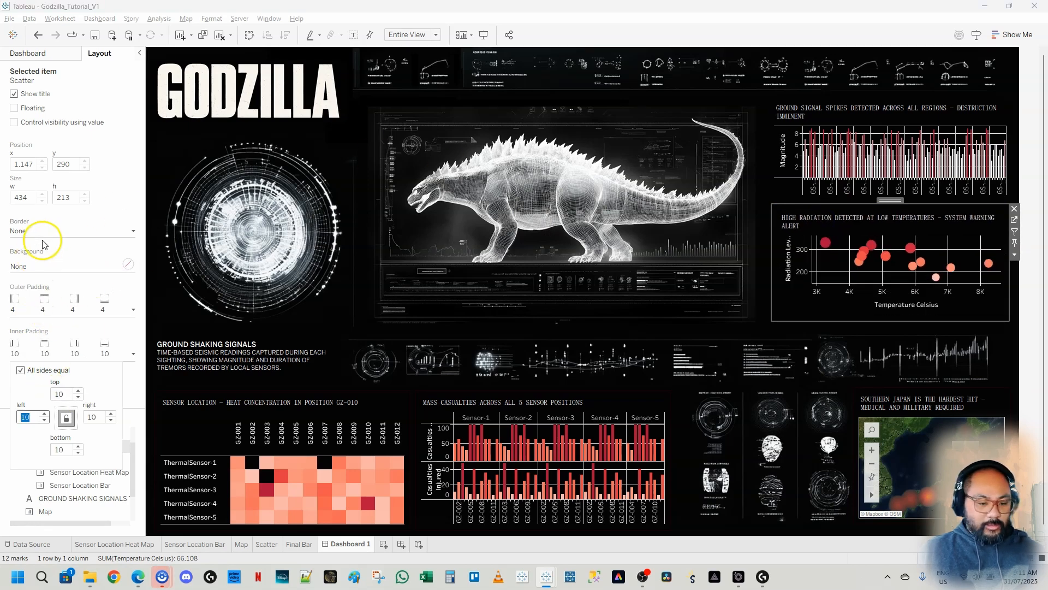
{"action": "left_click", "coordinate": [44, 232]}
{"action": "left_click", "coordinate": [20, 399]}
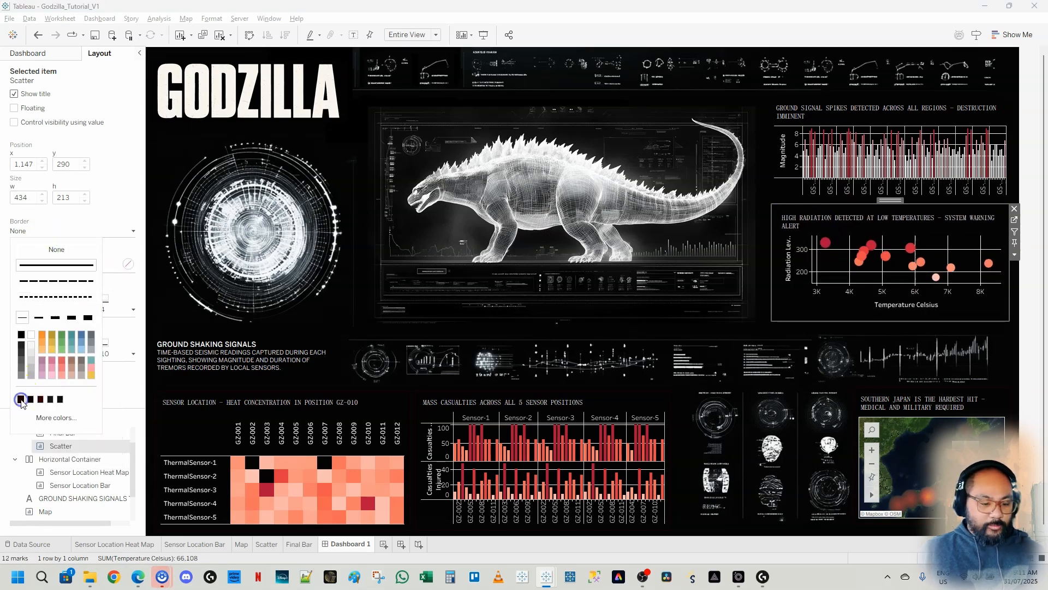
Set the Final Bar chart's inner padding to 10 on all sides, apply the same dark red border, and deselect the chart.
{"action": "left_click", "coordinate": [855, 117]}
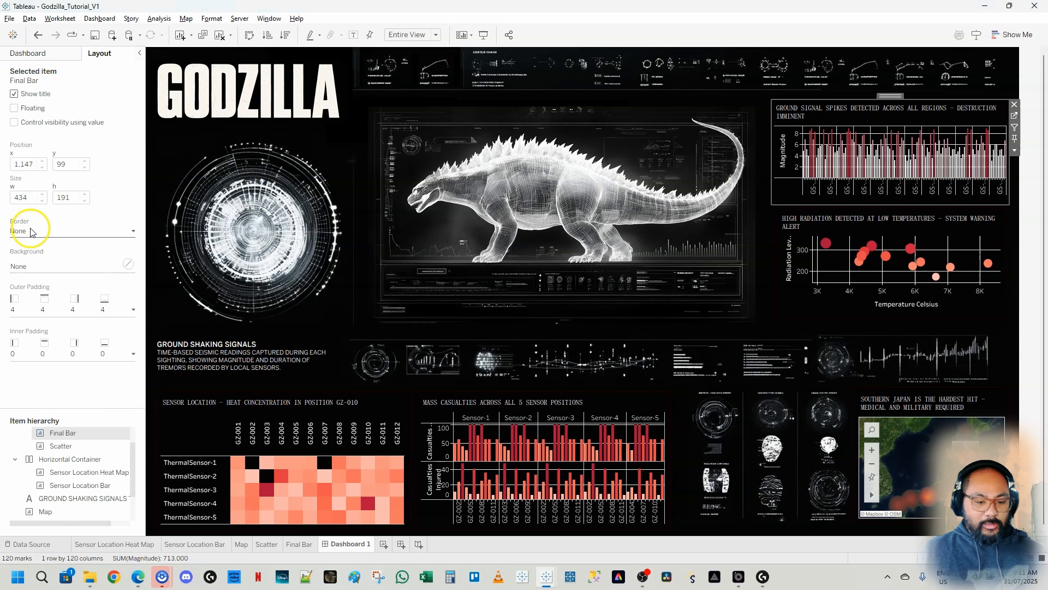
{"action": "left_click", "coordinate": [35, 356]}
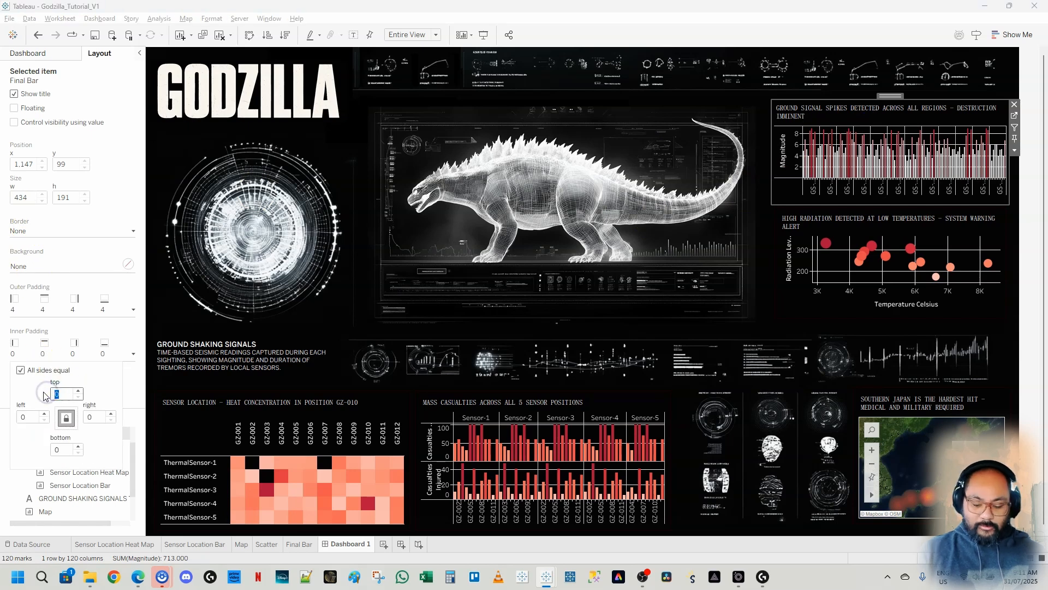
{"action": "type", "text": "10"}
{"action": "left_click", "coordinate": [77, 233]}
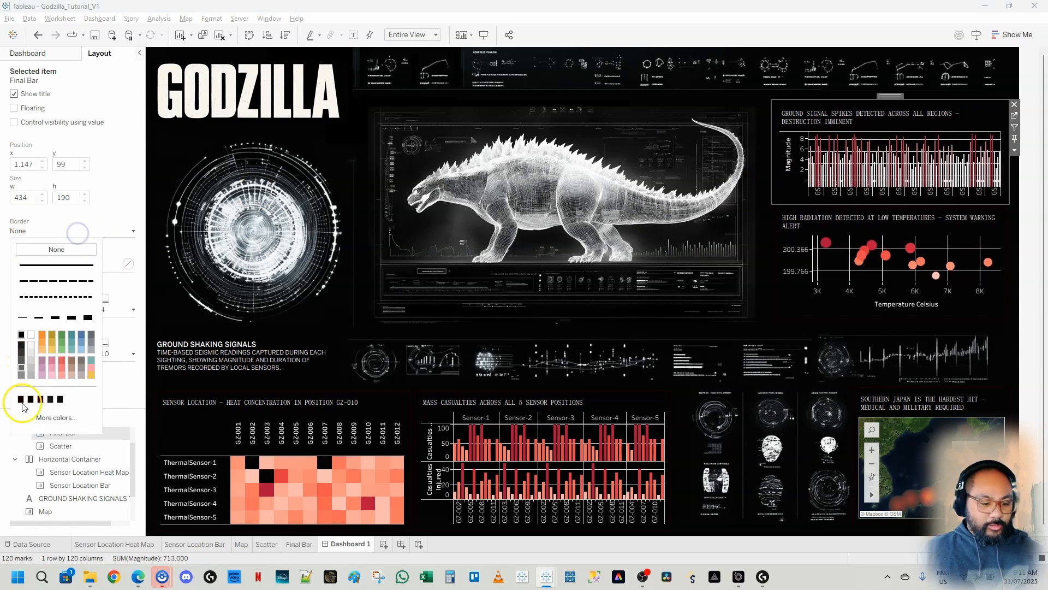
{"action": "left_click", "coordinate": [23, 400]}
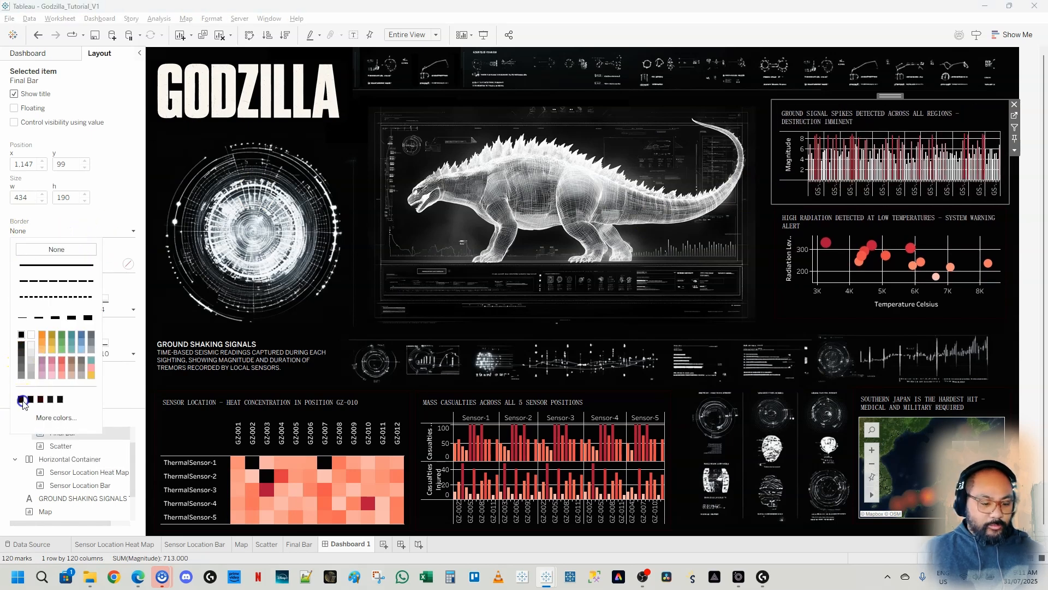
{"action": "left_click", "coordinate": [117, 204]}
{"action": "left_click", "coordinate": [1028, 183]}
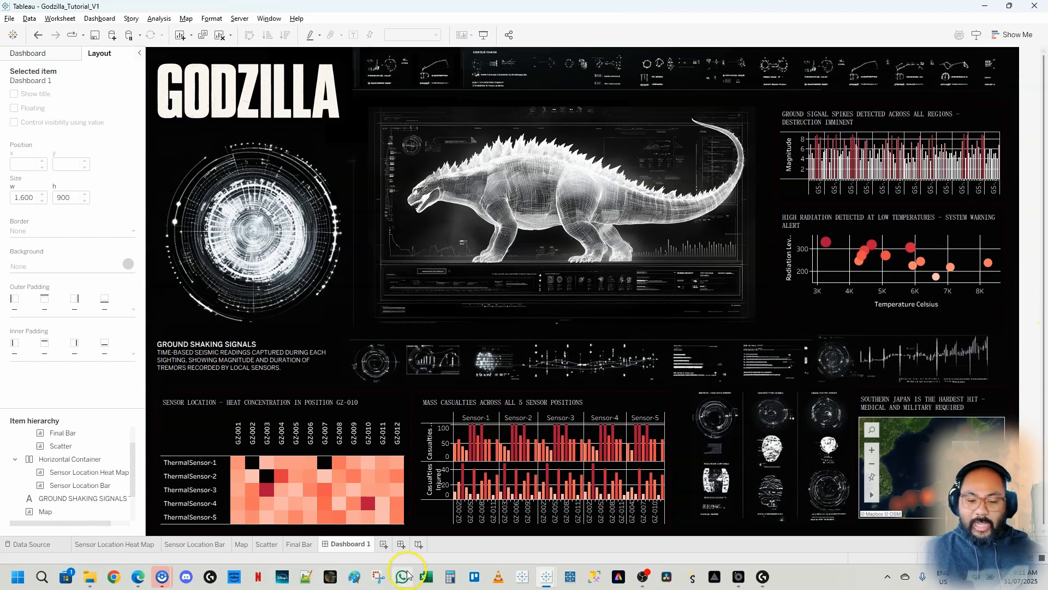
Switch to the Godzilla_V2 workbook to compare its chart styling, and return to Godzilla_Tutorial_V1.
{"action": "mouse_move", "coordinate": [546, 577]}
{"action": "left_click", "coordinate": [596, 538]}
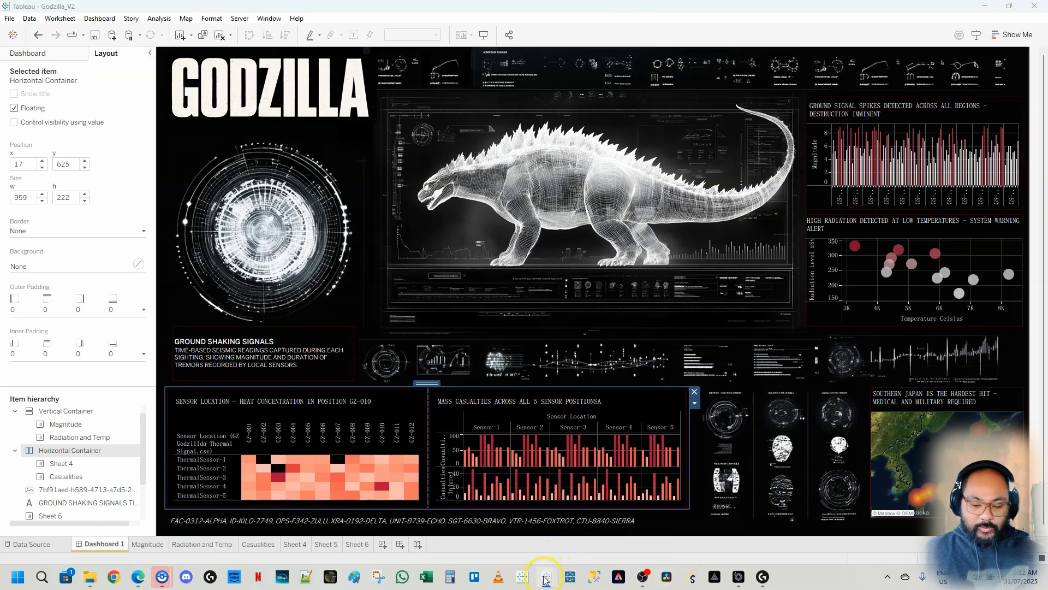
{"action": "mouse_move", "coordinate": [544, 577]}
{"action": "left_click", "coordinate": [498, 529]}
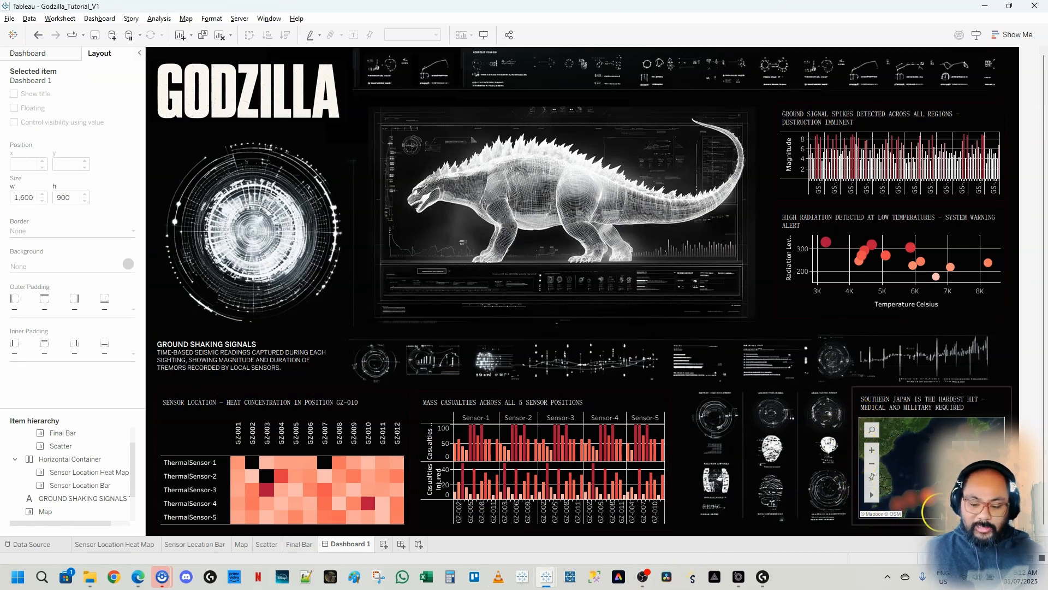
Format the Sensor Location Heat Map's borders, setting the pane and header row dividers to a thin solid dark grey line.
{"action": "left_click", "coordinate": [203, 461]}
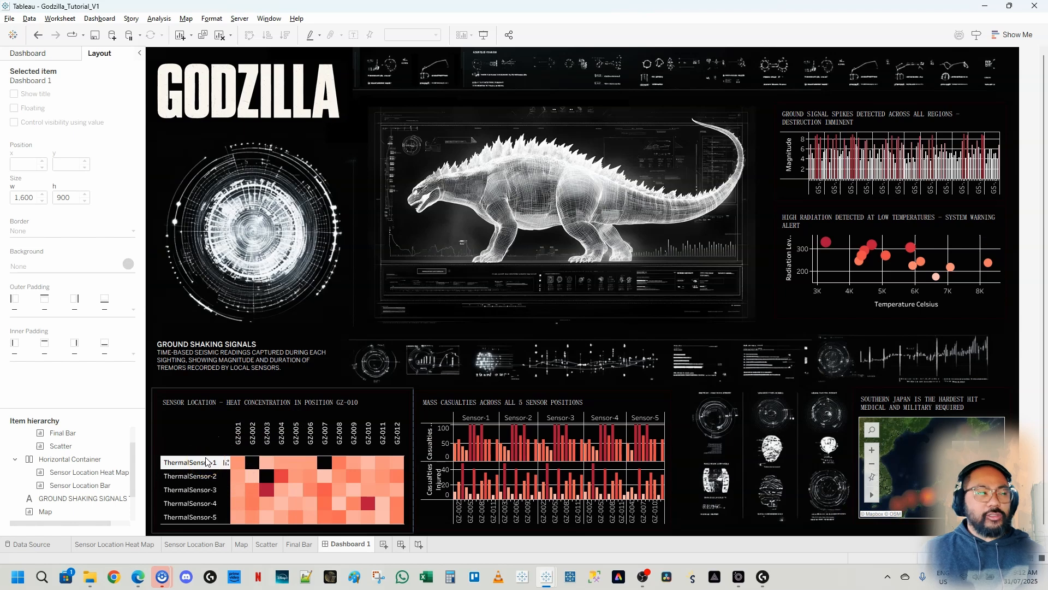
{"action": "left_click", "coordinate": [251, 461]}
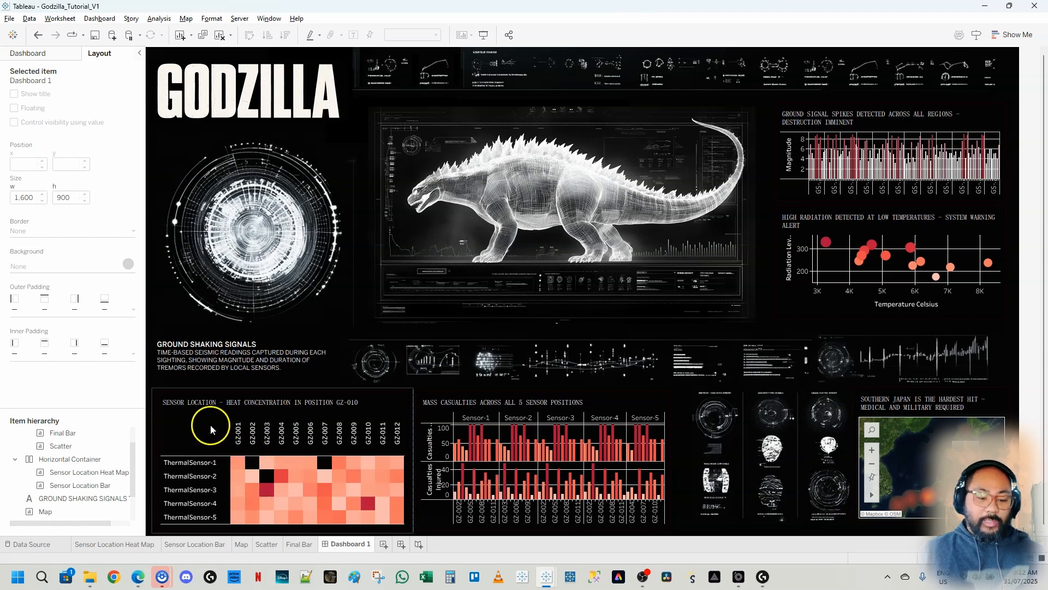
{"action": "right_click", "coordinate": [253, 463]}
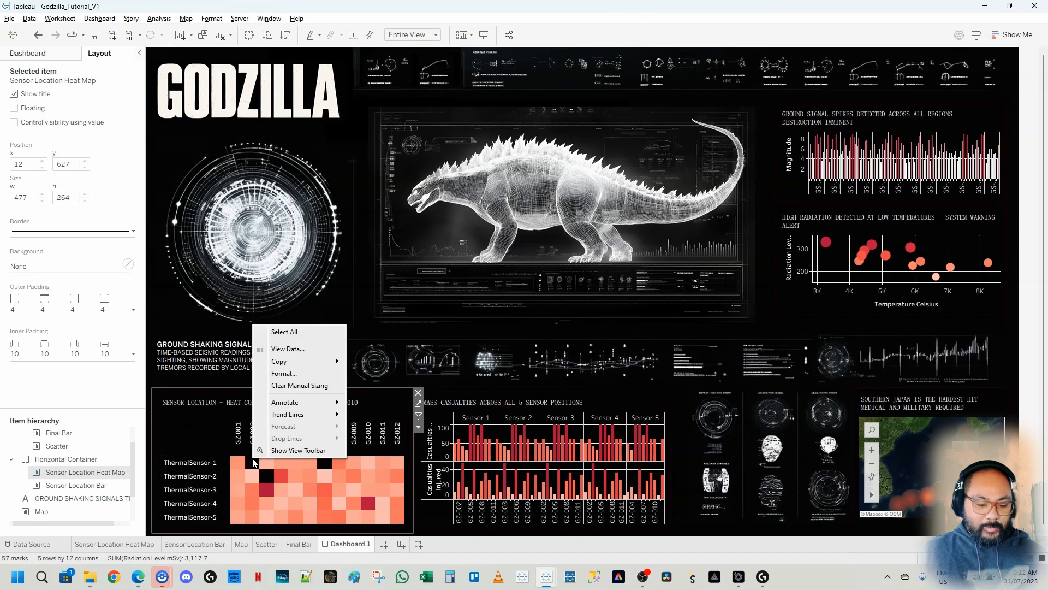
{"action": "left_click", "coordinate": [323, 371]}
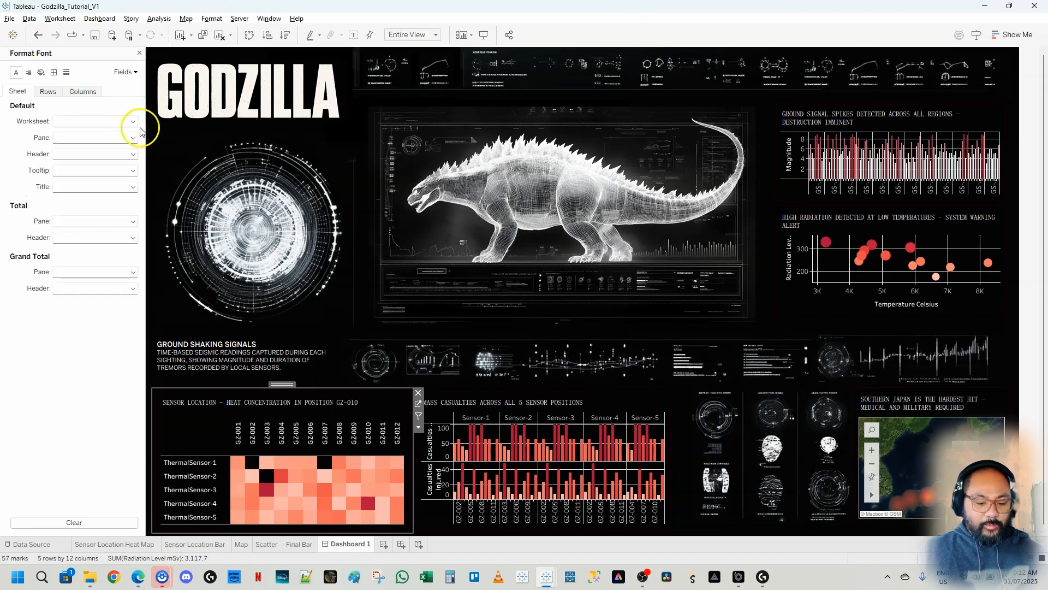
{"action": "left_click", "coordinate": [53, 72]}
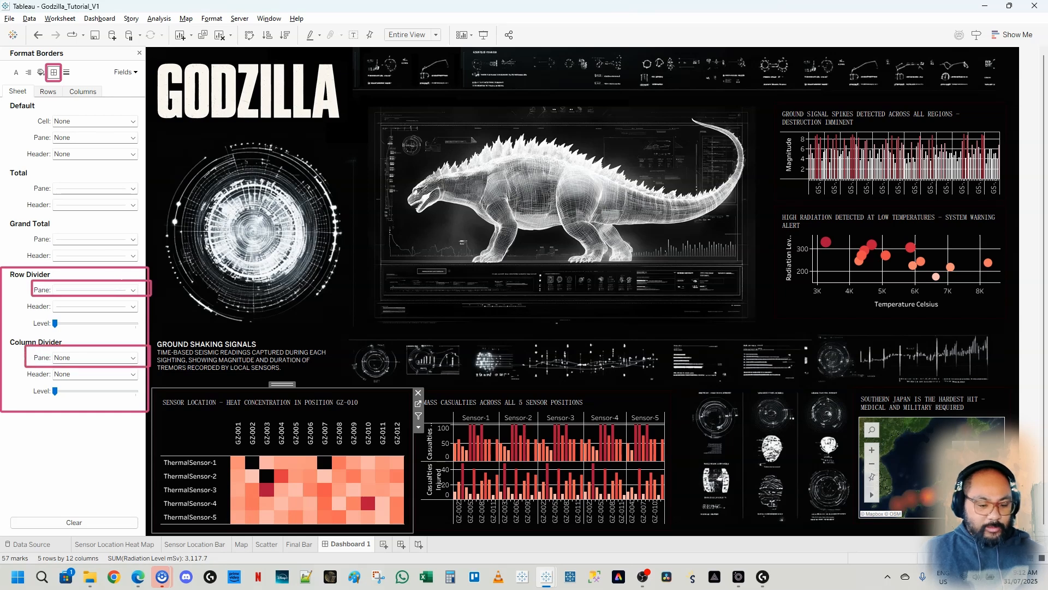
{"action": "left_click", "coordinate": [82, 291]}
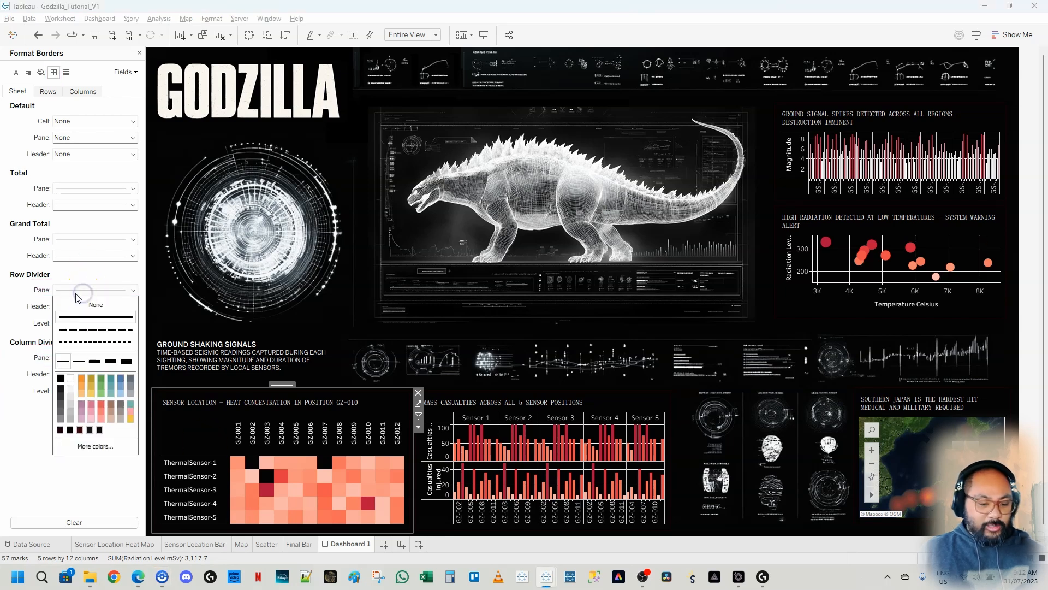
{"action": "left_click", "coordinate": [61, 420]}
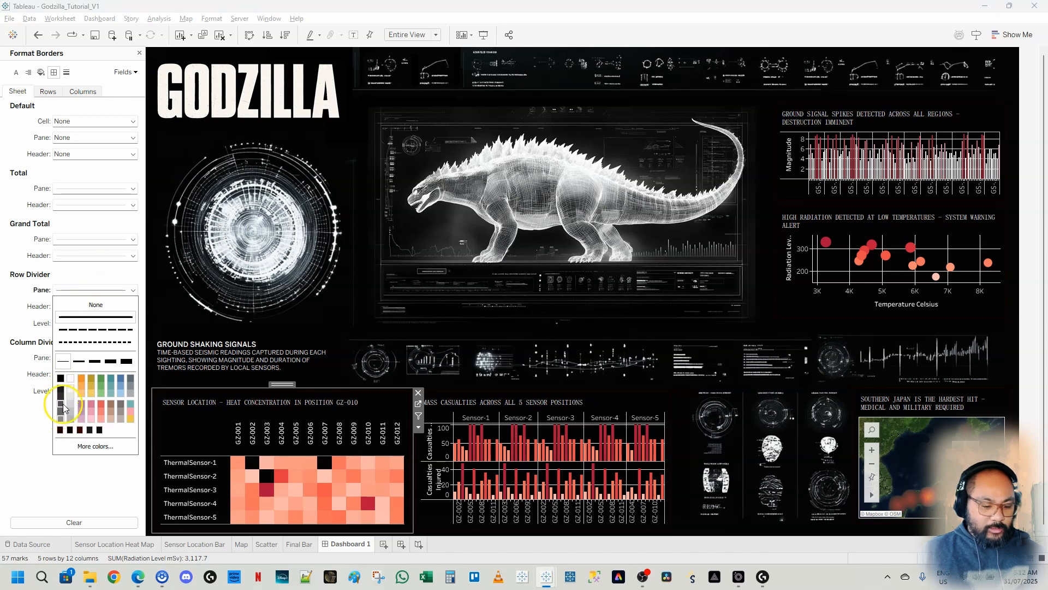
{"action": "left_click", "coordinate": [61, 404]}
{"action": "left_click", "coordinate": [61, 396]}
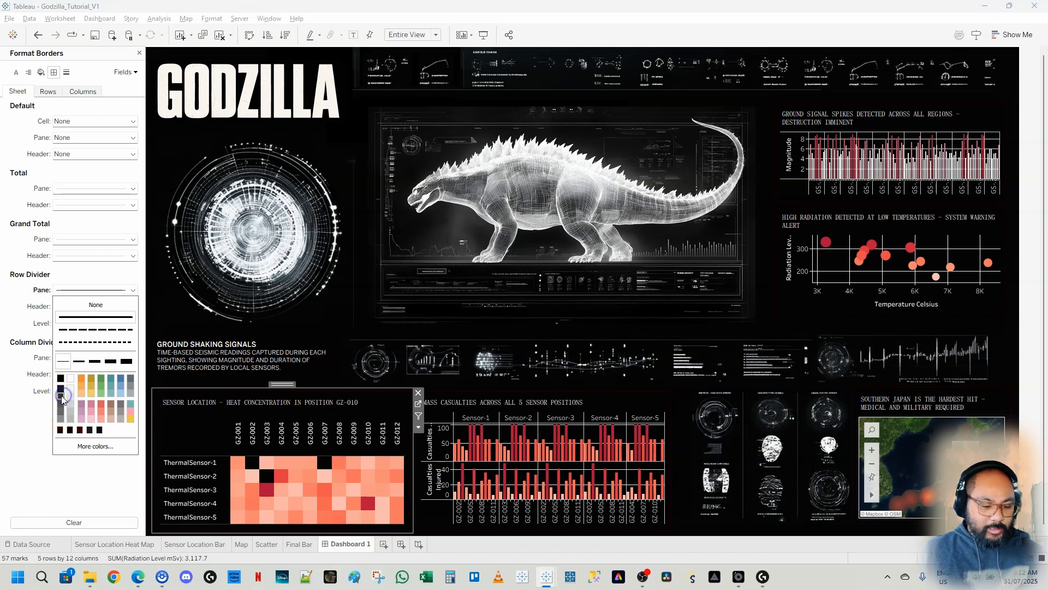
{"action": "left_click", "coordinate": [61, 403]}
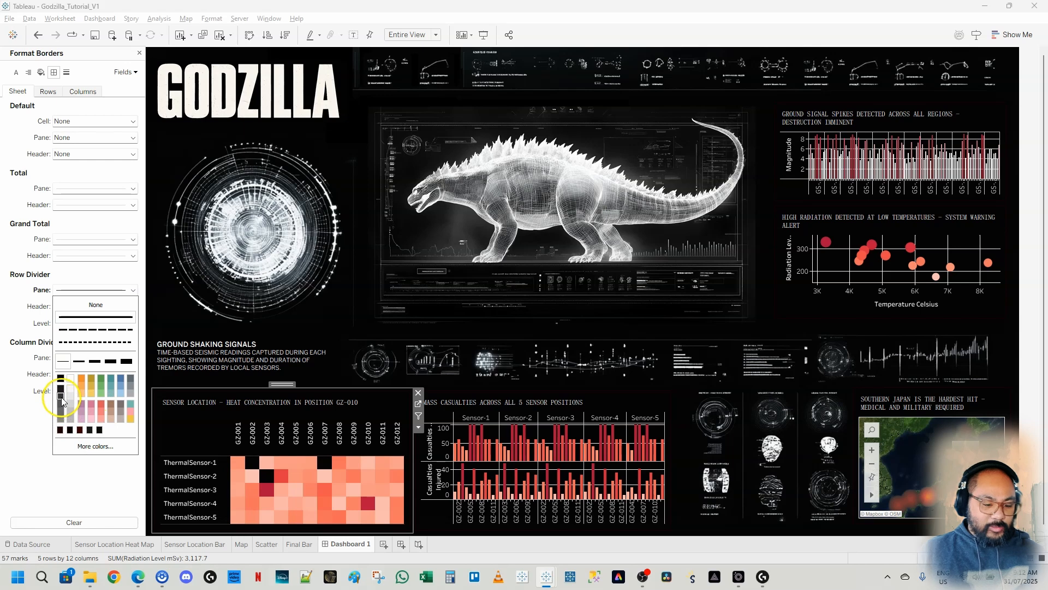
{"action": "left_click", "coordinate": [60, 396]}
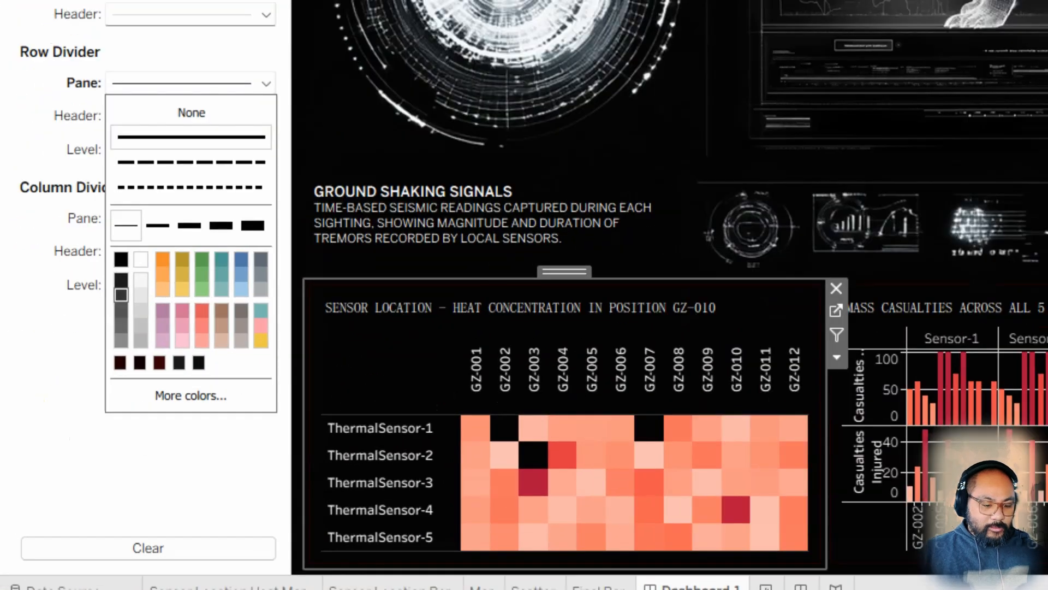
{"action": "left_click", "coordinate": [121, 295]}
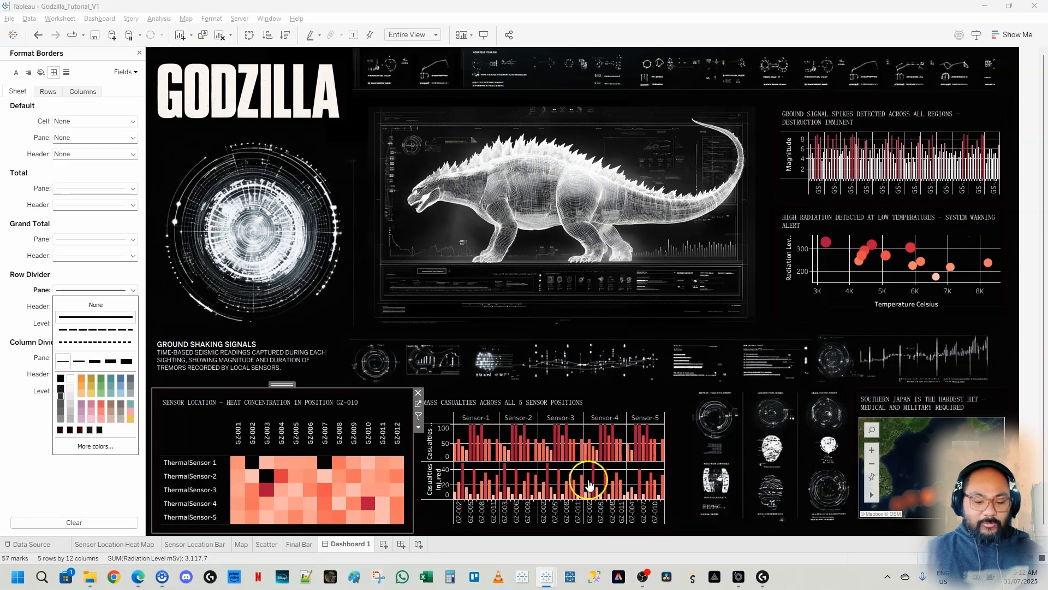
{"action": "left_click", "coordinate": [588, 480]}
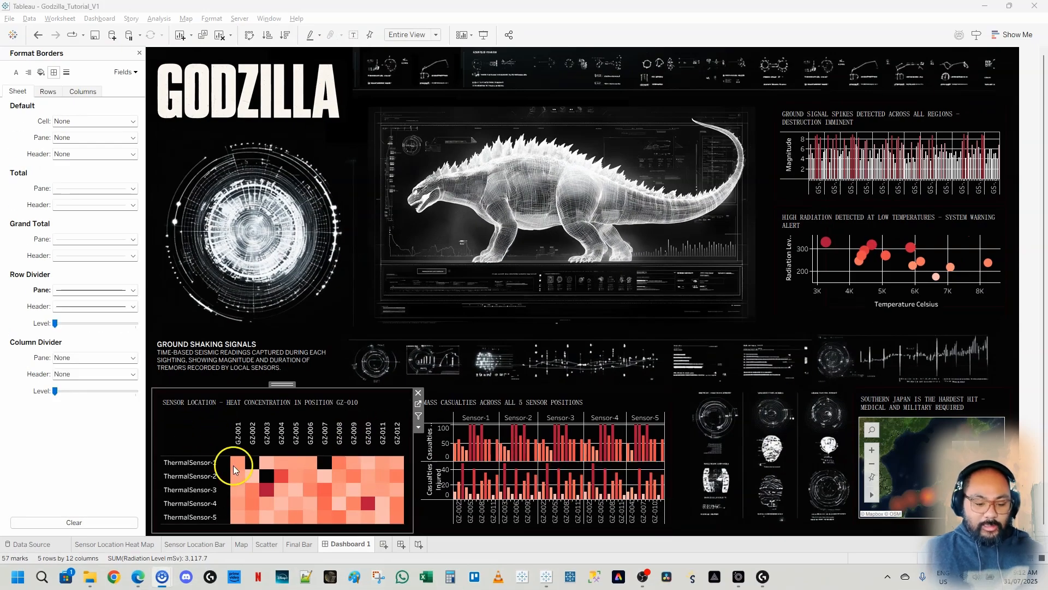
Format the Sensor Location Bar's borders, setting the column divider of the pane to the same dark grey.
{"action": "left_click", "coordinate": [655, 396]}
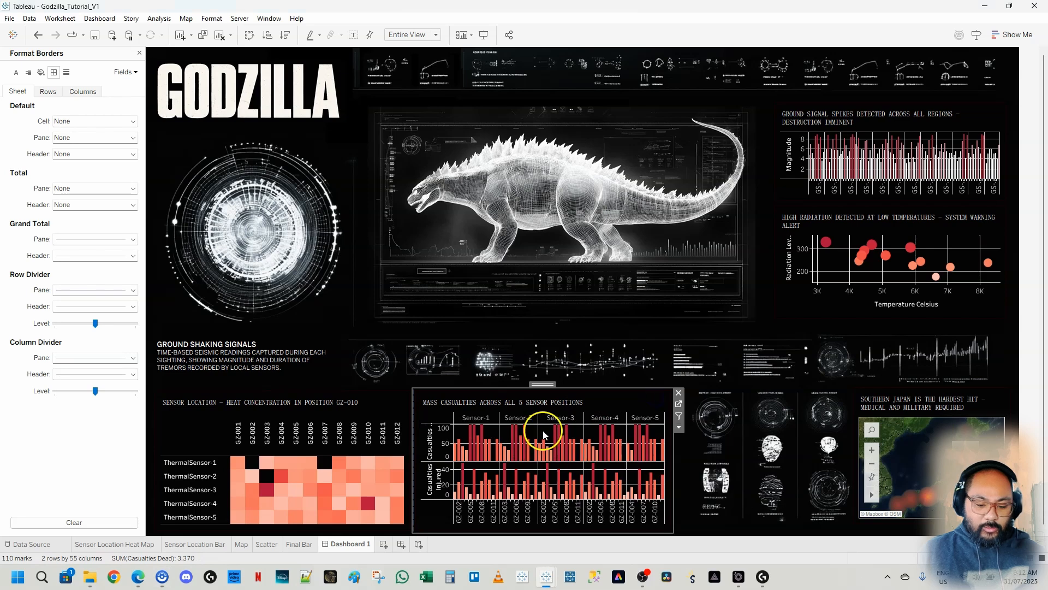
{"action": "right_click", "coordinate": [543, 430]}
{"action": "left_click", "coordinate": [578, 482]}
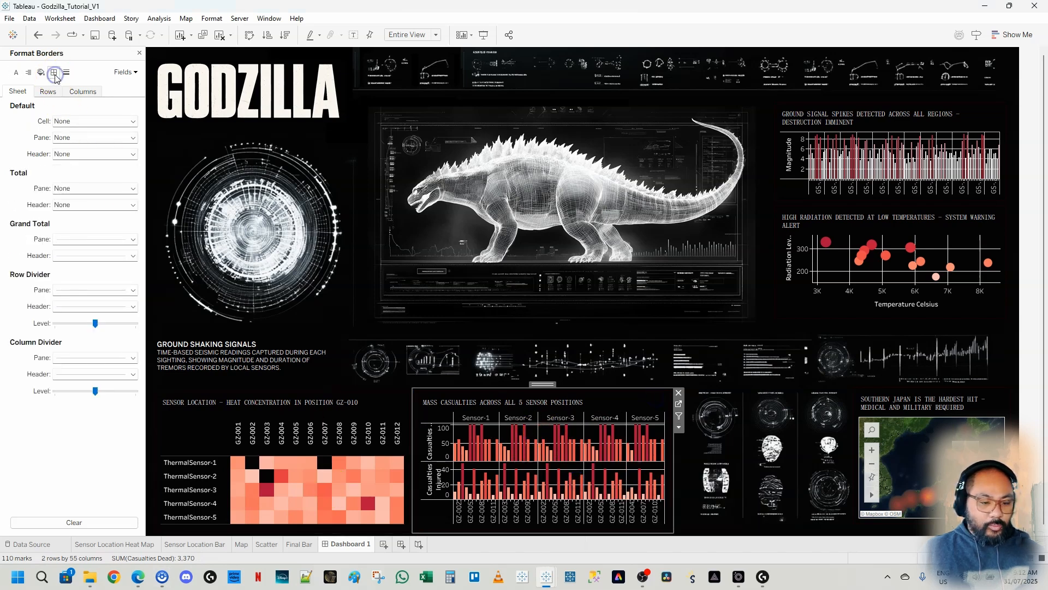
{"action": "left_click", "coordinate": [68, 357]}
{"action": "left_click", "coordinate": [60, 466]}
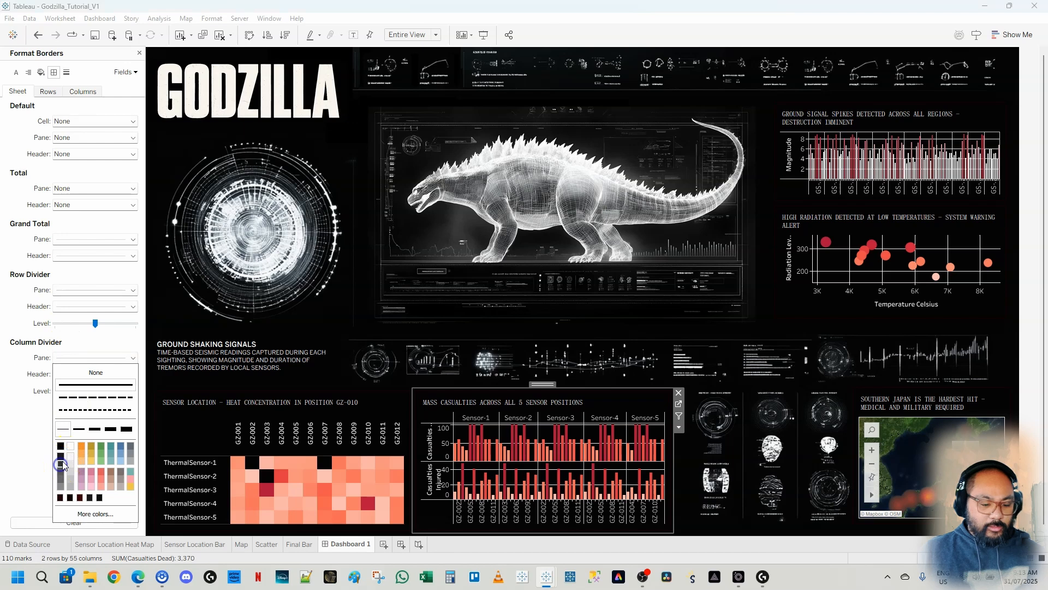
Set the Sensor Location Bar chart's pane row divider and its row grid lines to the same dark grey.
{"action": "left_click", "coordinate": [72, 293]}
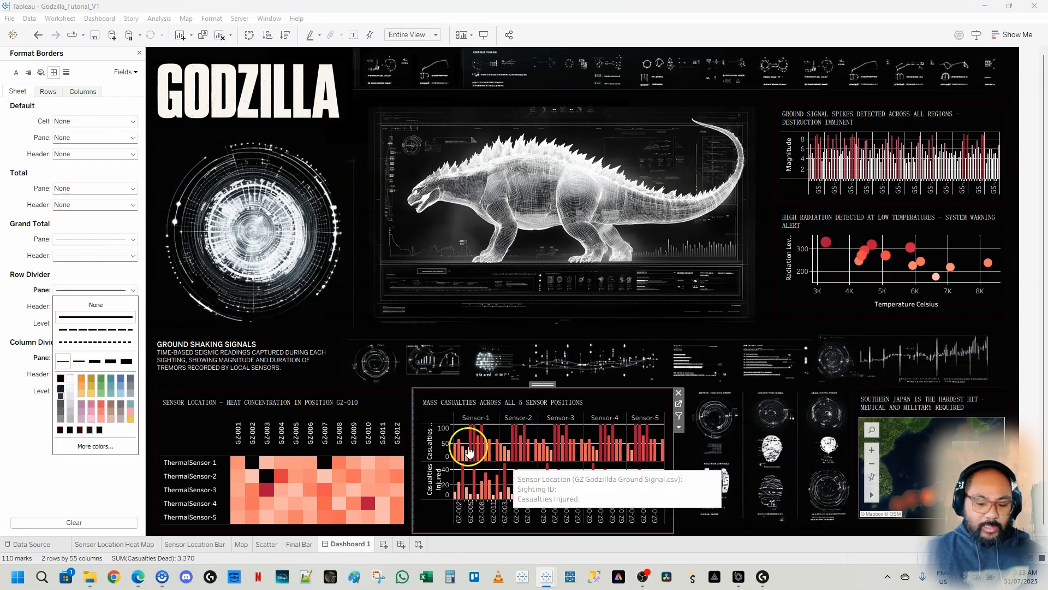
{"action": "left_click", "coordinate": [66, 72]}
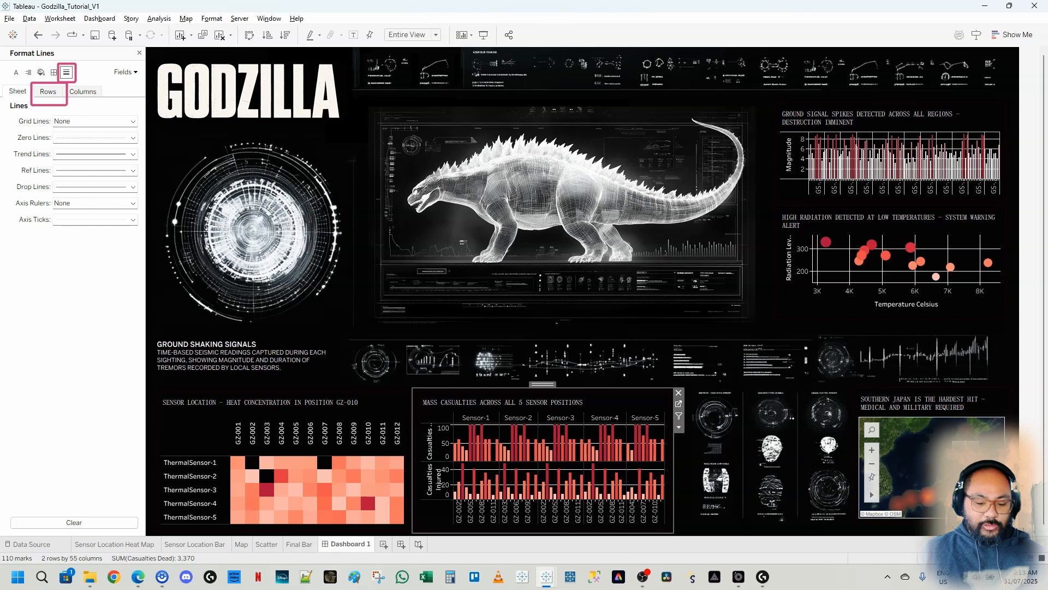
{"action": "left_click", "coordinate": [47, 91]}
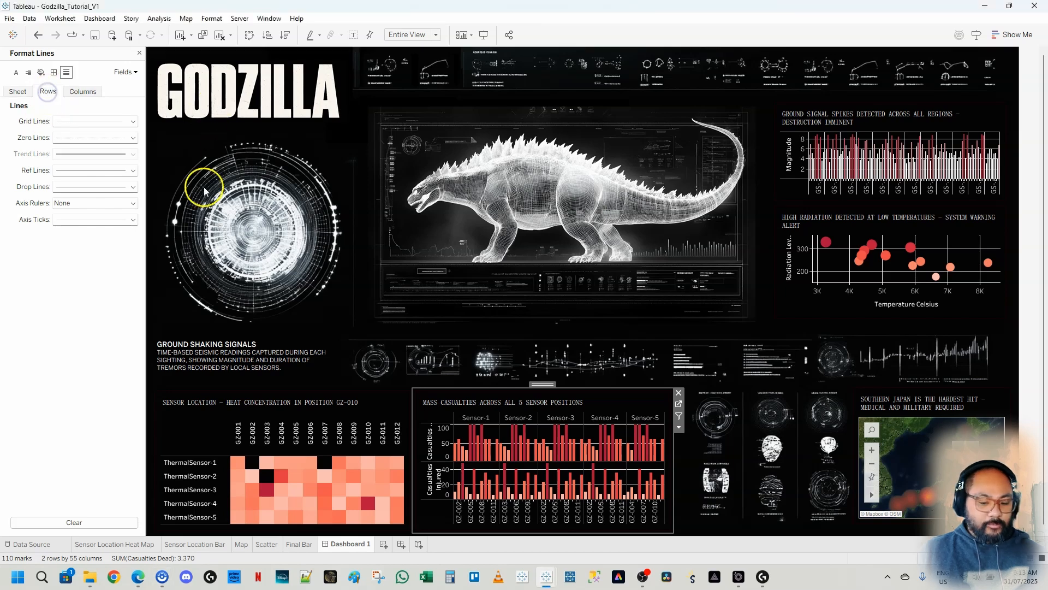
{"action": "left_click", "coordinate": [68, 121]}
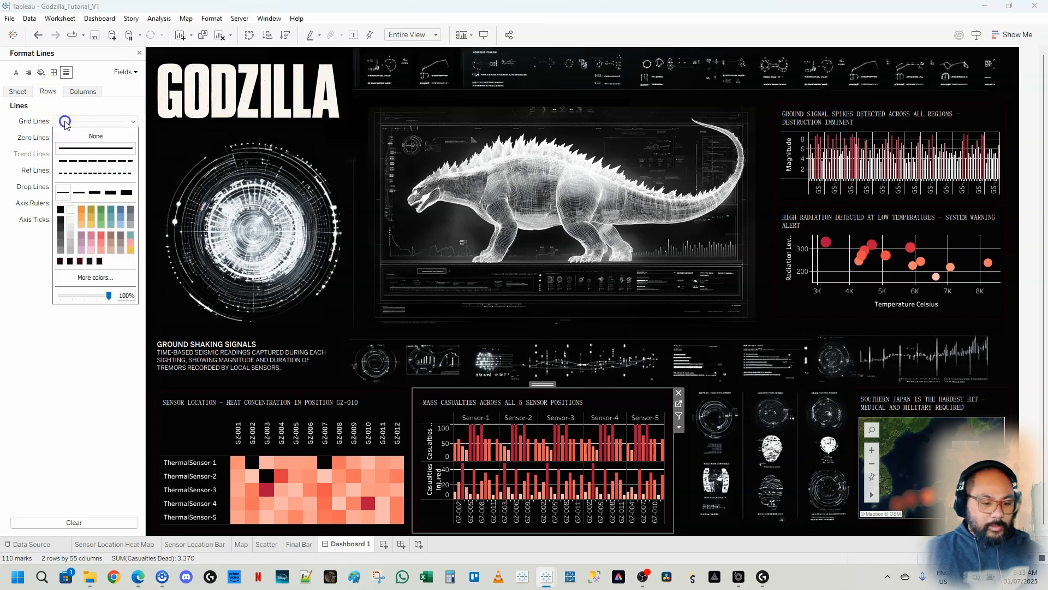
{"action": "left_click", "coordinate": [60, 229]}
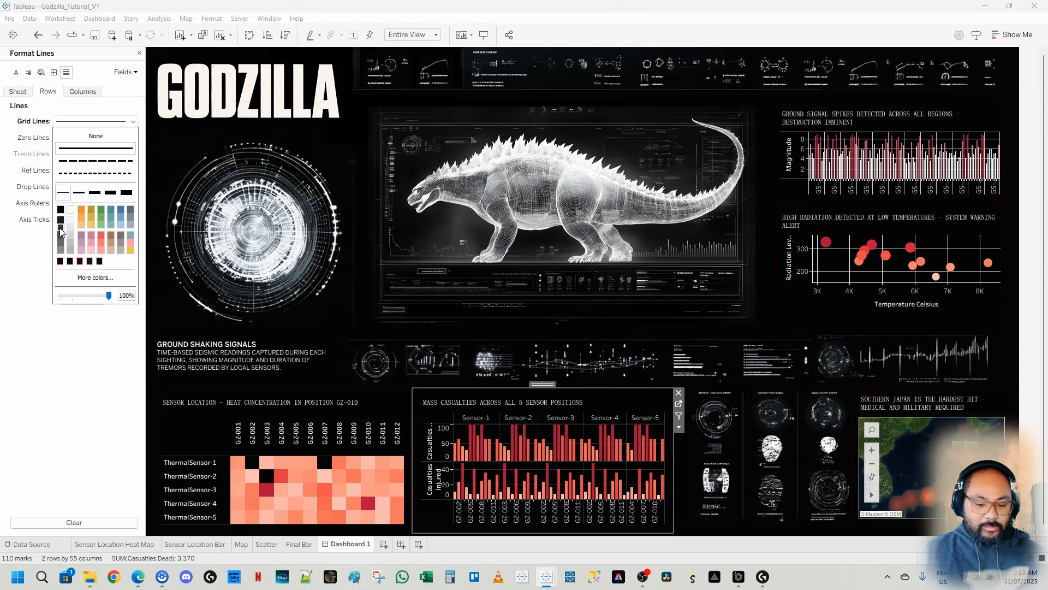
Format the Southern Japan map's borders, setting the column and row dividers of the pane to dark grey.
{"action": "left_click", "coordinate": [869, 414]}
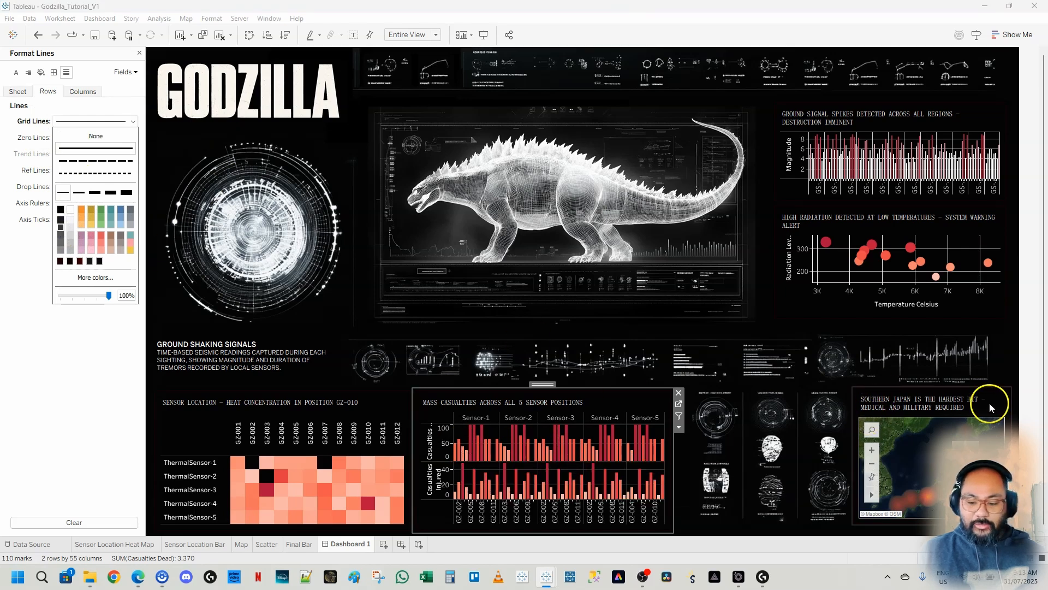
{"action": "left_click", "coordinate": [54, 75]}
{"action": "left_click", "coordinate": [17, 92]}
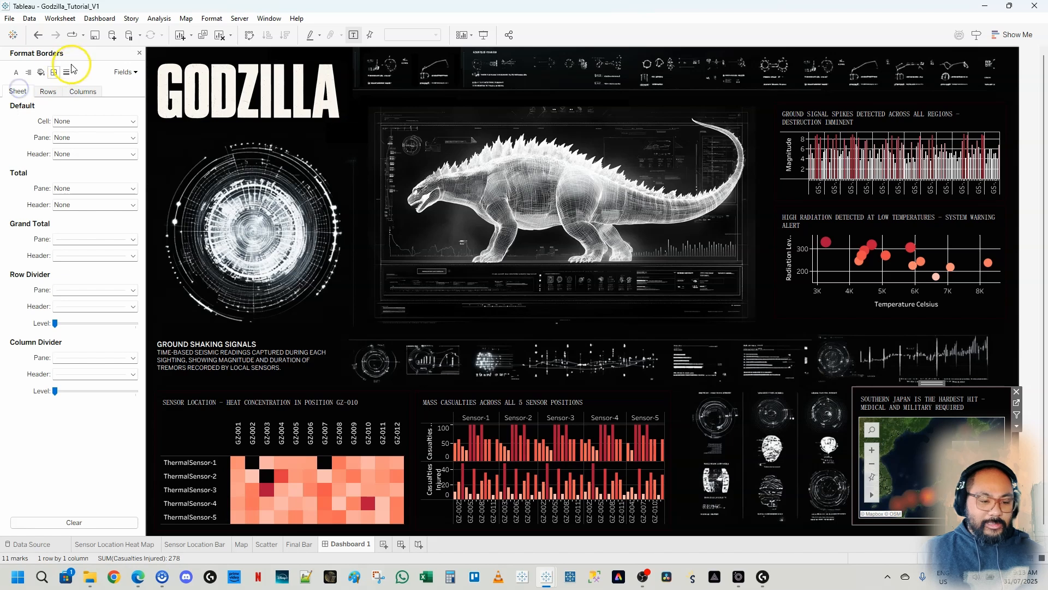
{"action": "left_click", "coordinate": [86, 357]}
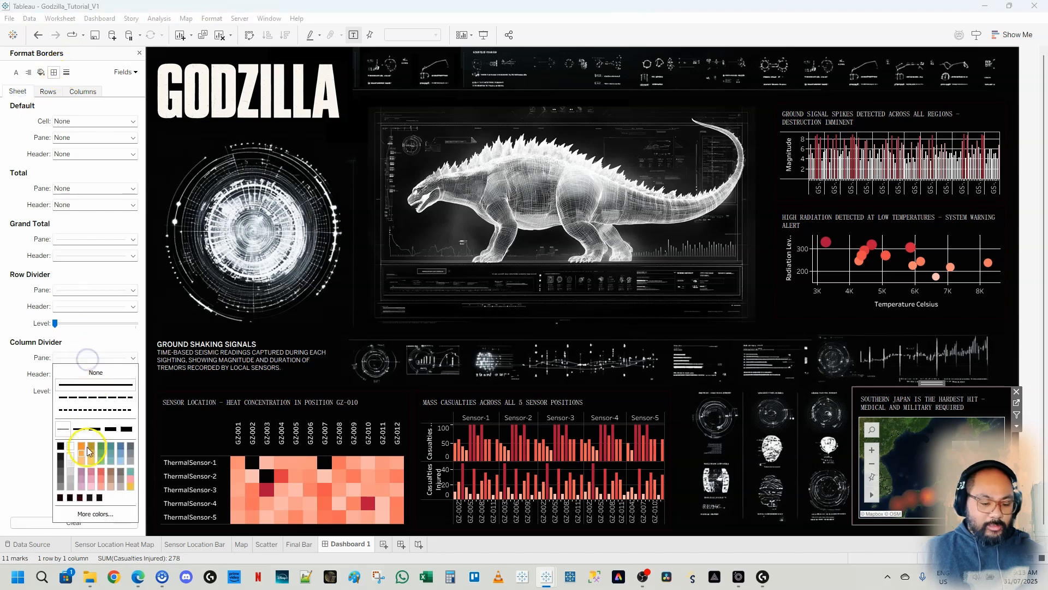
{"action": "left_click", "coordinate": [61, 468]}
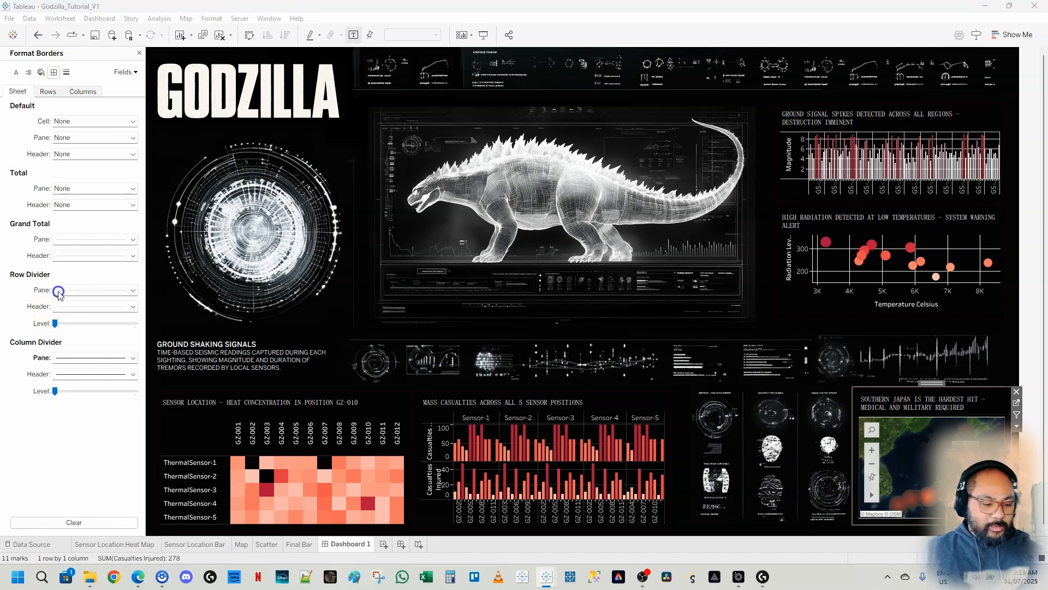
{"action": "left_click", "coordinate": [58, 289]}
{"action": "left_click", "coordinate": [64, 398]}
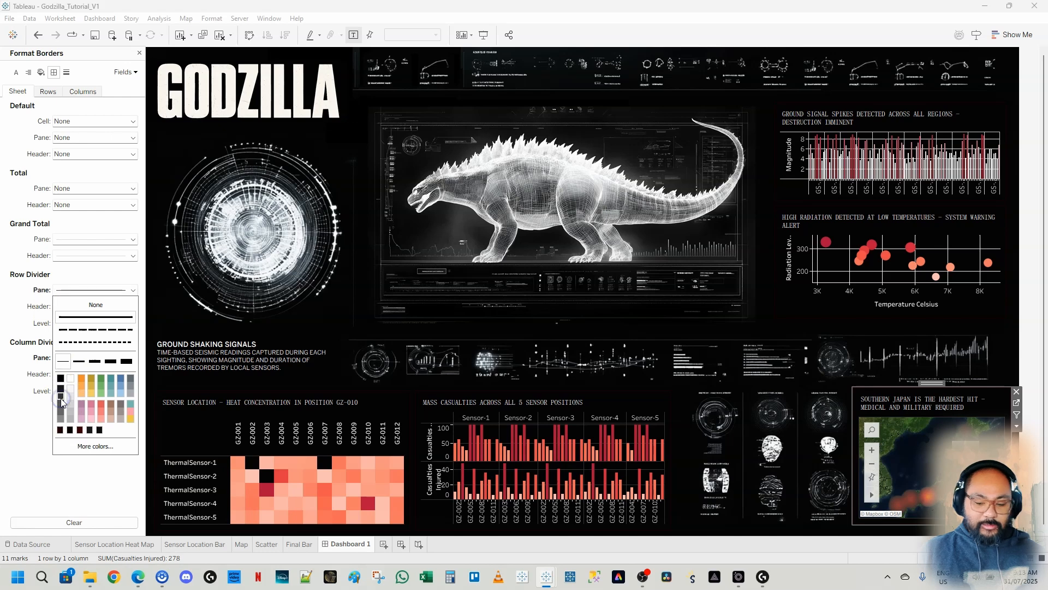
Select the High Radiation scatter chart and open its border formatting.
{"action": "left_click", "coordinate": [923, 219]}
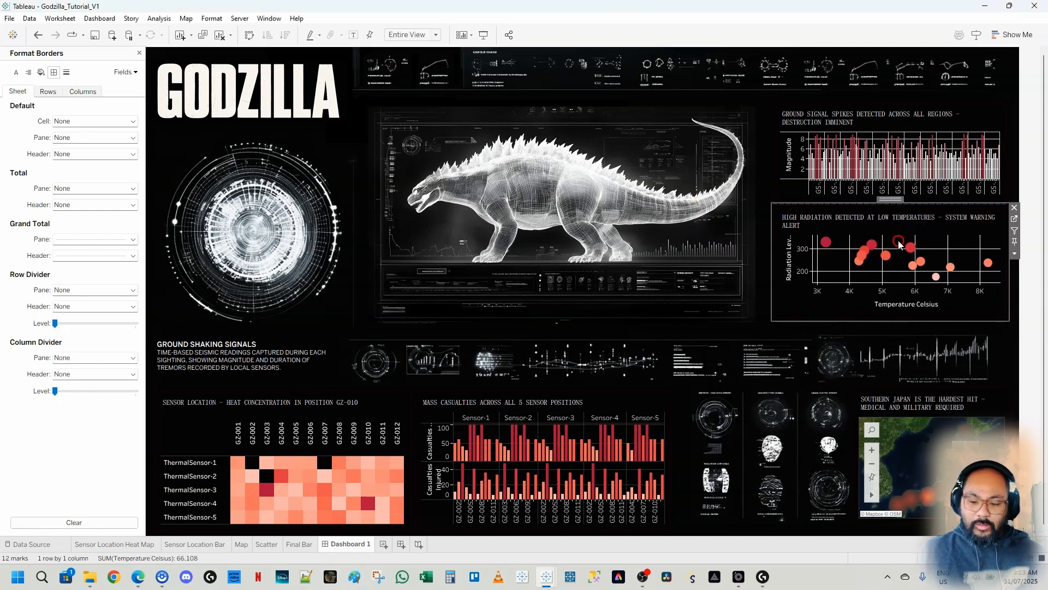
{"action": "right_click", "coordinate": [899, 241]}
{"action": "left_click", "coordinate": [931, 290]}
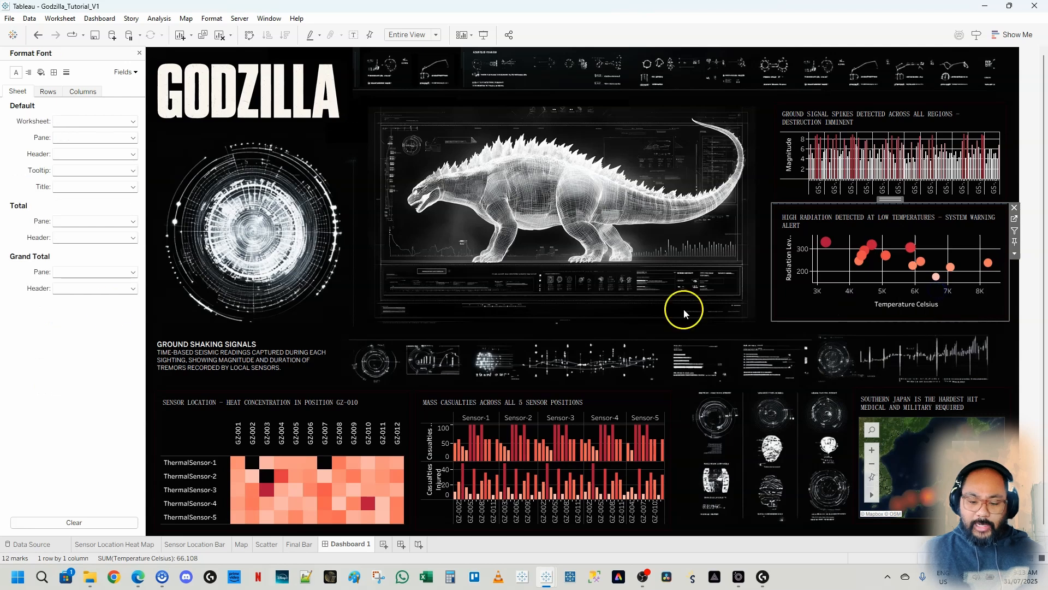
{"action": "left_click", "coordinate": [53, 72]}
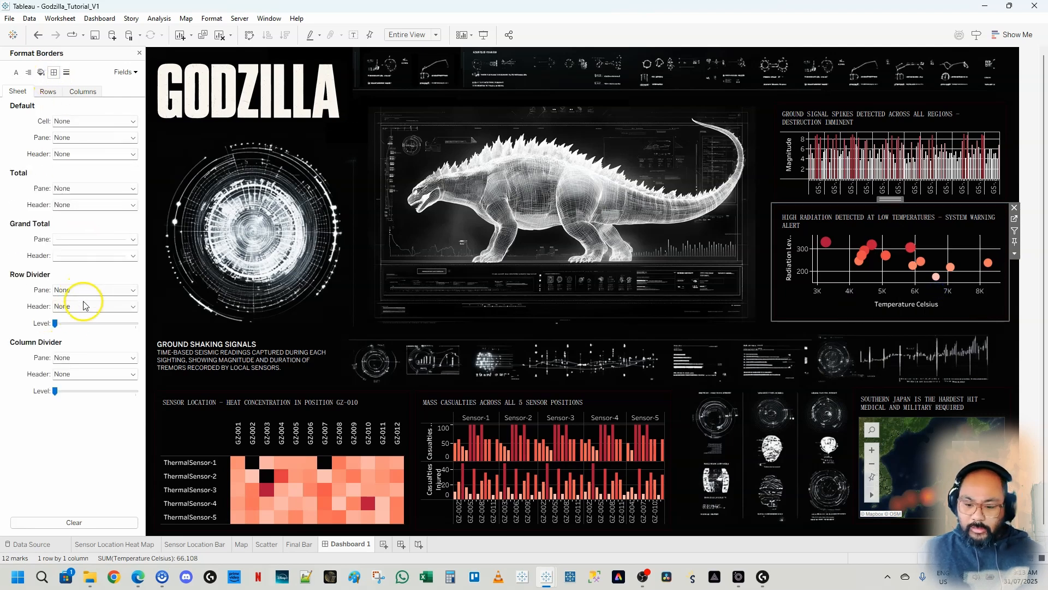
Try a dark grey column divider in the scatter chart's pane and reset it to None.
{"action": "left_click", "coordinate": [79, 358]}
{"action": "left_click", "coordinate": [79, 358]}
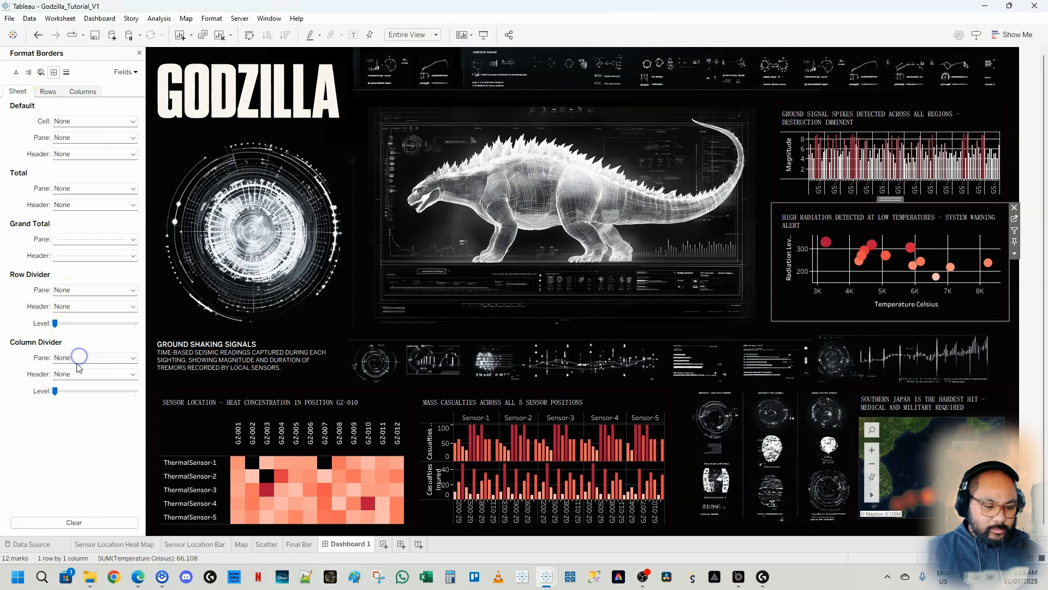
{"action": "left_click", "coordinate": [78, 360]}
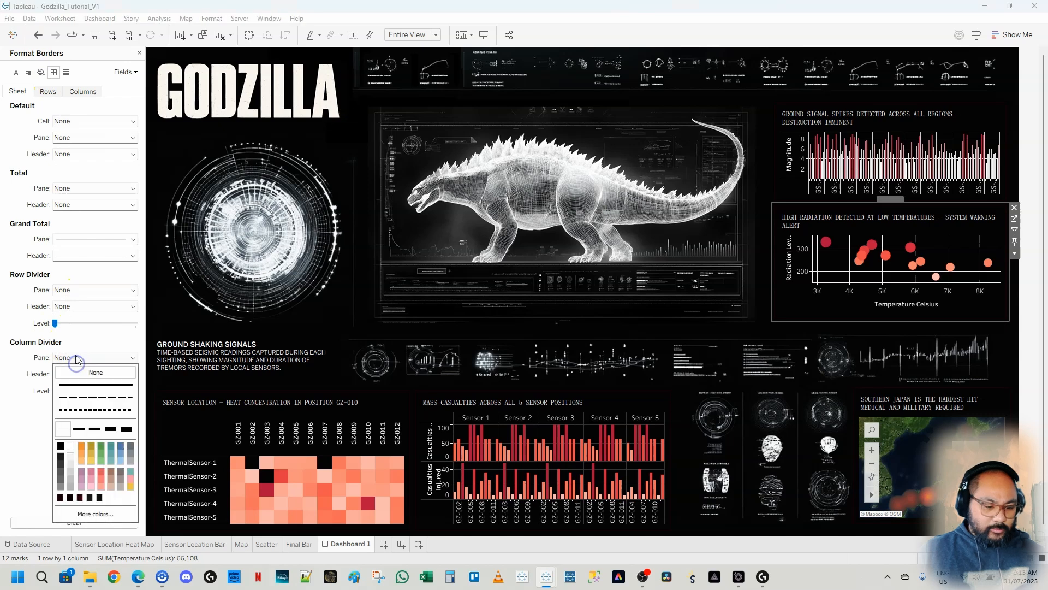
{"action": "left_click", "coordinate": [60, 465]}
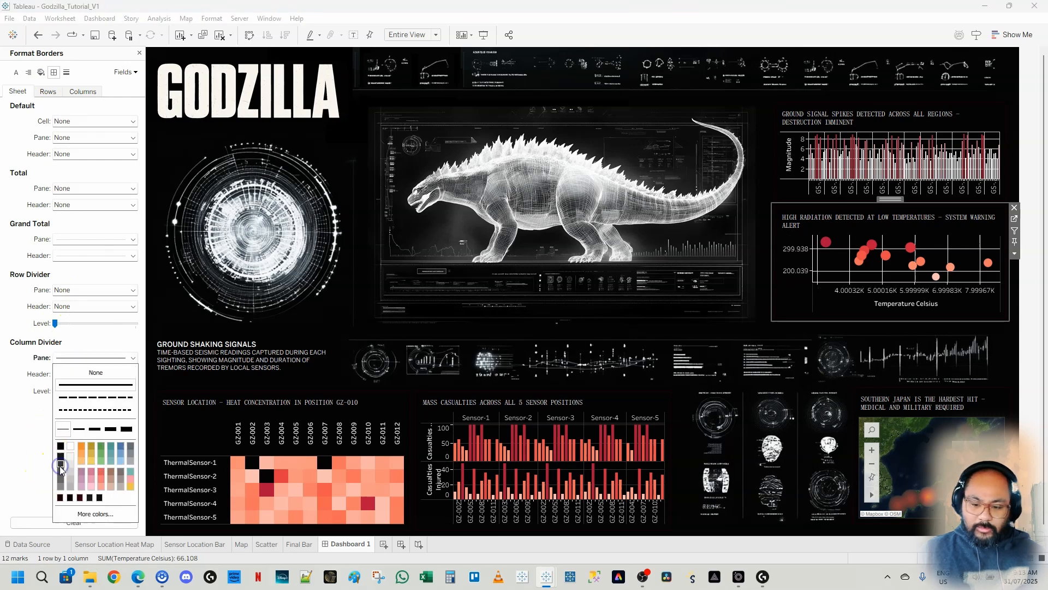
{"action": "left_click", "coordinate": [89, 373]}
Set both the row and column grid lines of the High Radiation scatter chart to thin dark grey.
{"action": "left_click", "coordinate": [67, 72]}
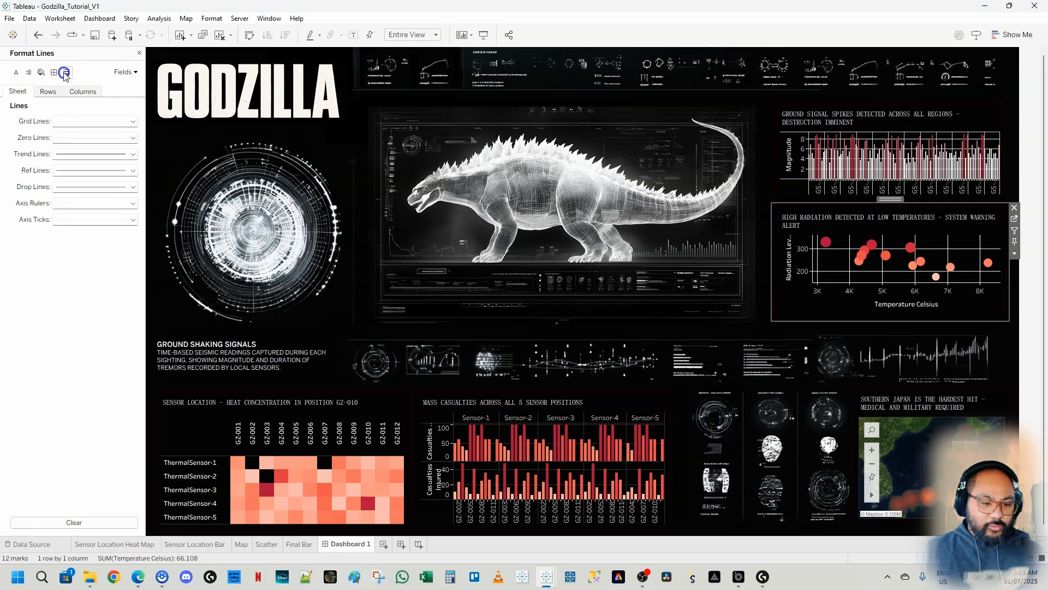
{"action": "left_click", "coordinate": [48, 92]}
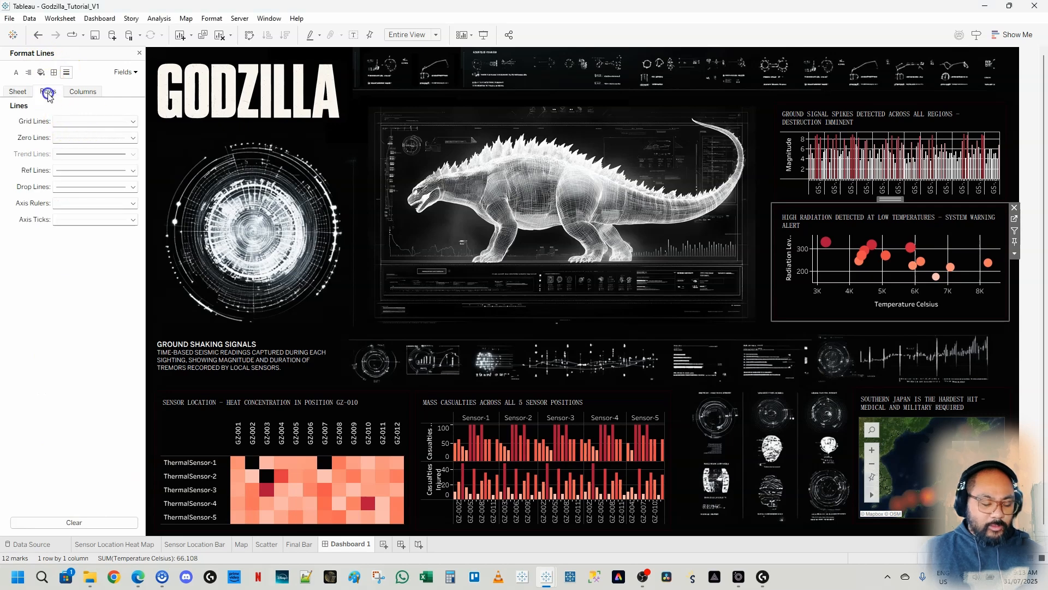
{"action": "left_click", "coordinate": [73, 121]}
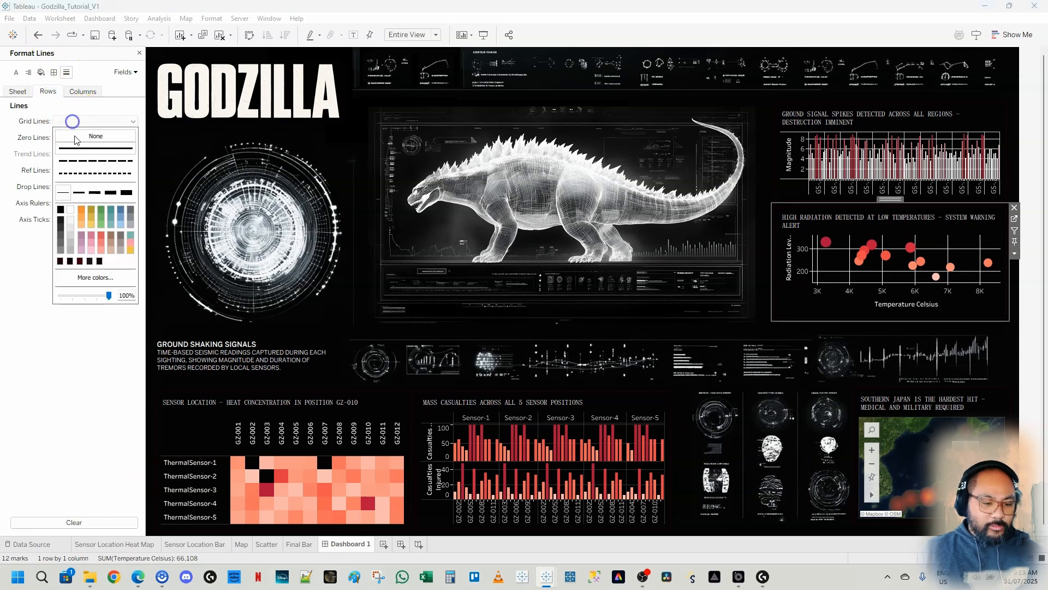
{"action": "left_click", "coordinate": [61, 227]}
{"action": "left_click", "coordinate": [79, 92]}
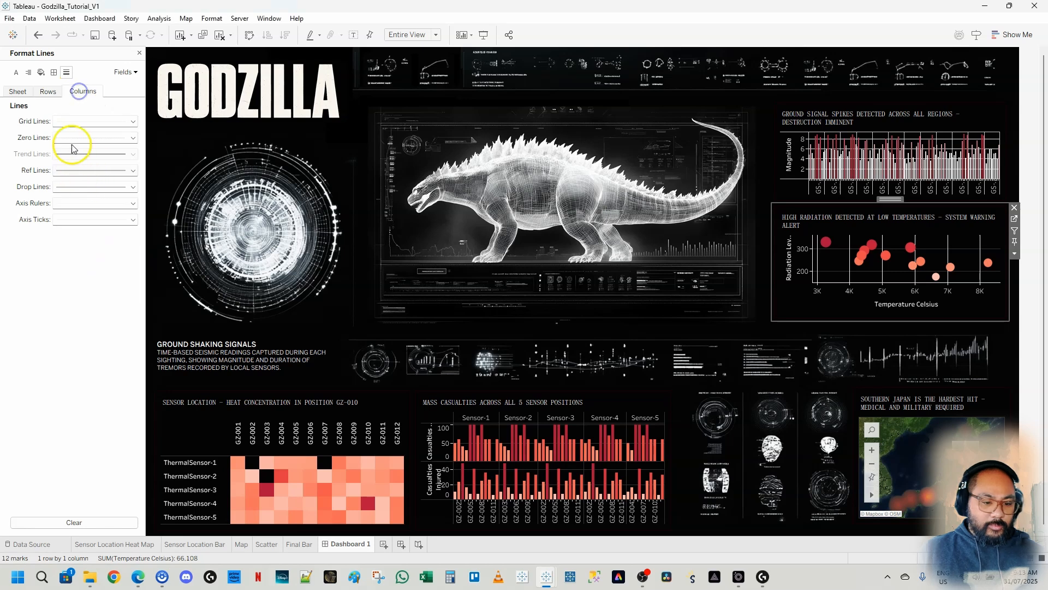
{"action": "left_click", "coordinate": [73, 121]}
{"action": "left_click", "coordinate": [61, 227]}
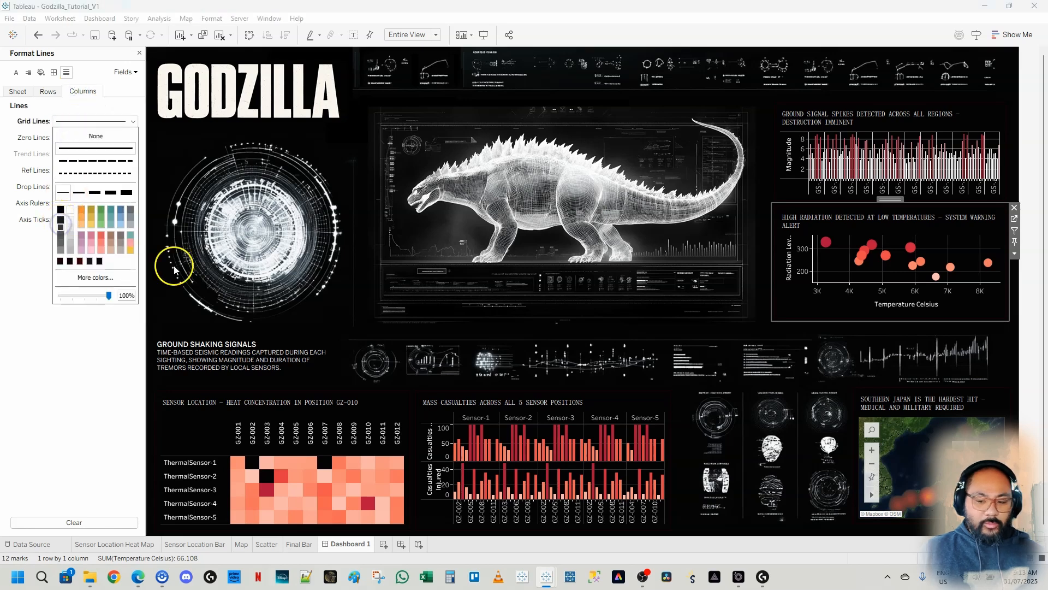
Set the zero lines and axis rulers of the High Radiation scatter chart to dark grey for the whole sheet.
{"action": "left_click", "coordinate": [24, 91]}
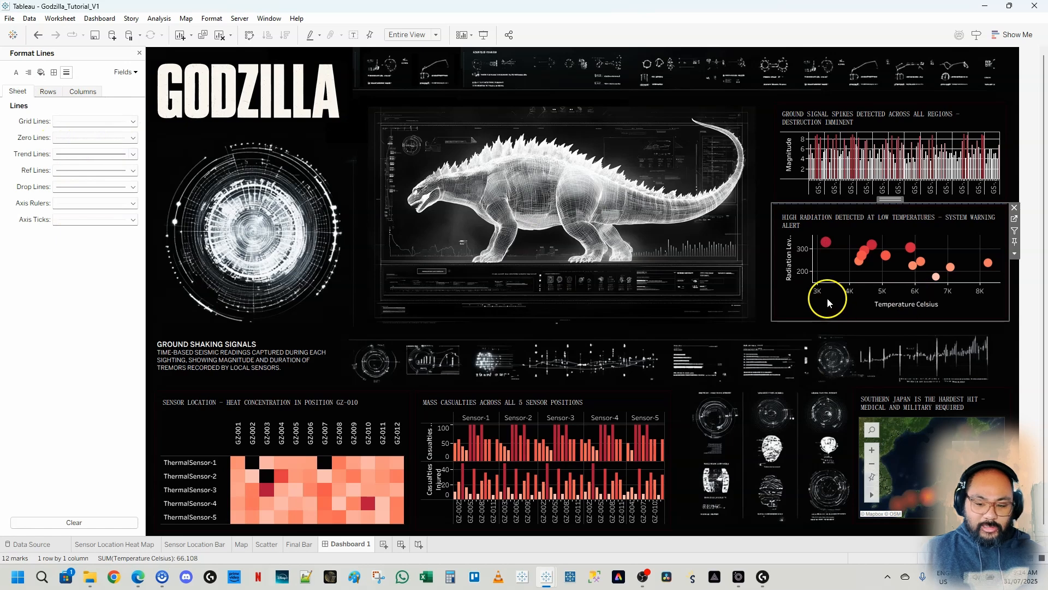
{"action": "left_click", "coordinate": [73, 137]}
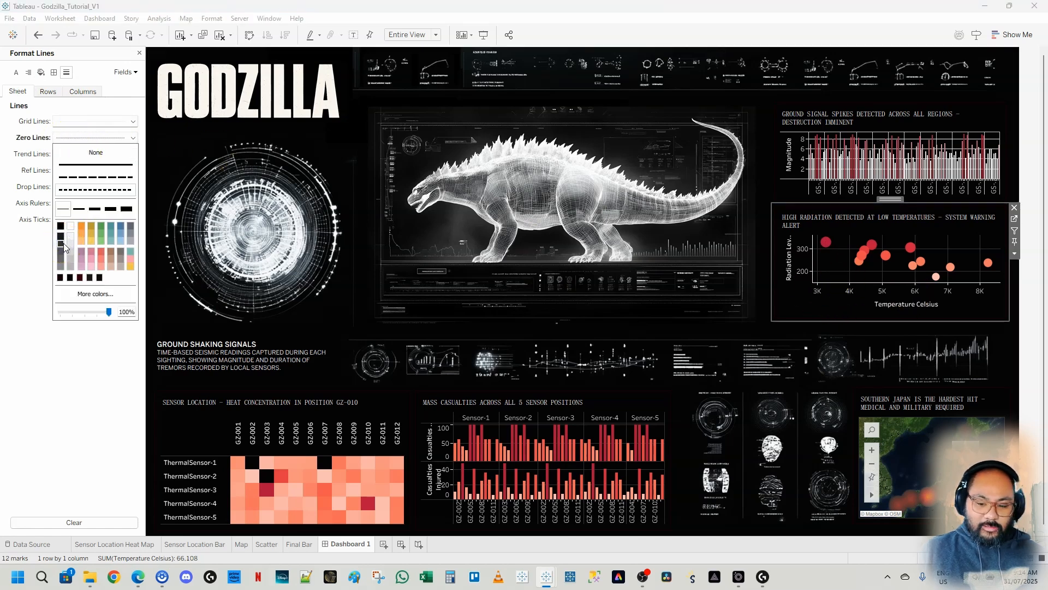
{"action": "left_click", "coordinate": [16, 268]}
{"action": "left_click", "coordinate": [80, 207]}
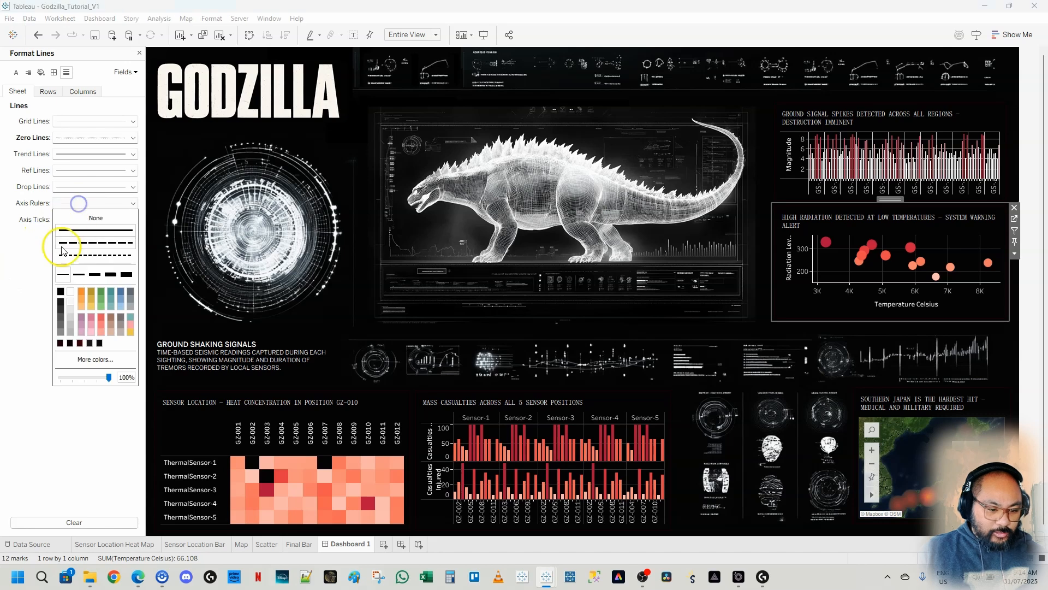
{"action": "left_click", "coordinate": [60, 312]}
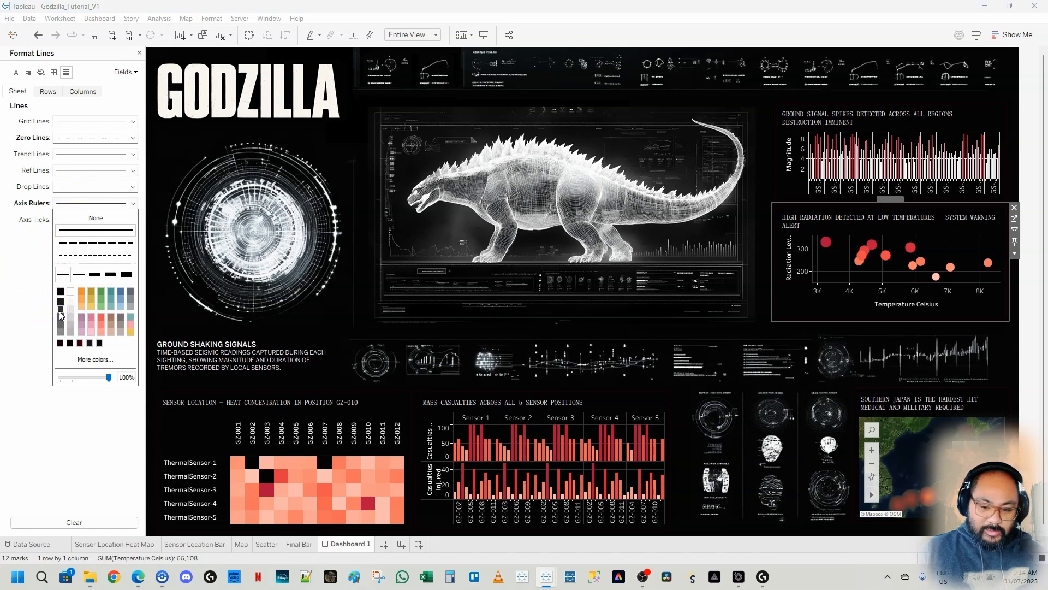
{"action": "left_click", "coordinate": [66, 203]}
{"action": "left_click", "coordinate": [80, 205]}
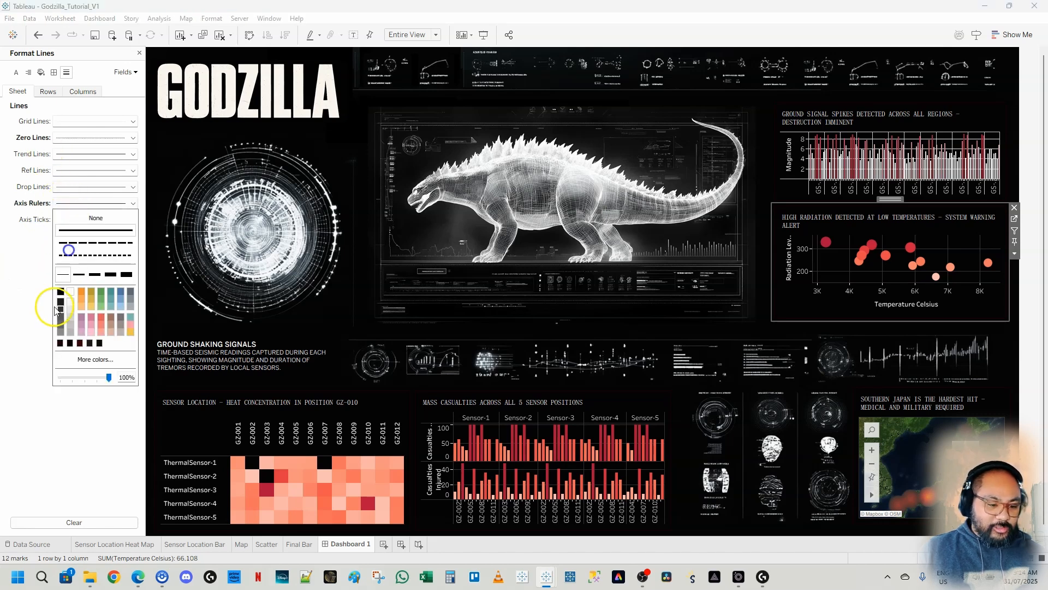
{"action": "left_click", "coordinate": [76, 138]}
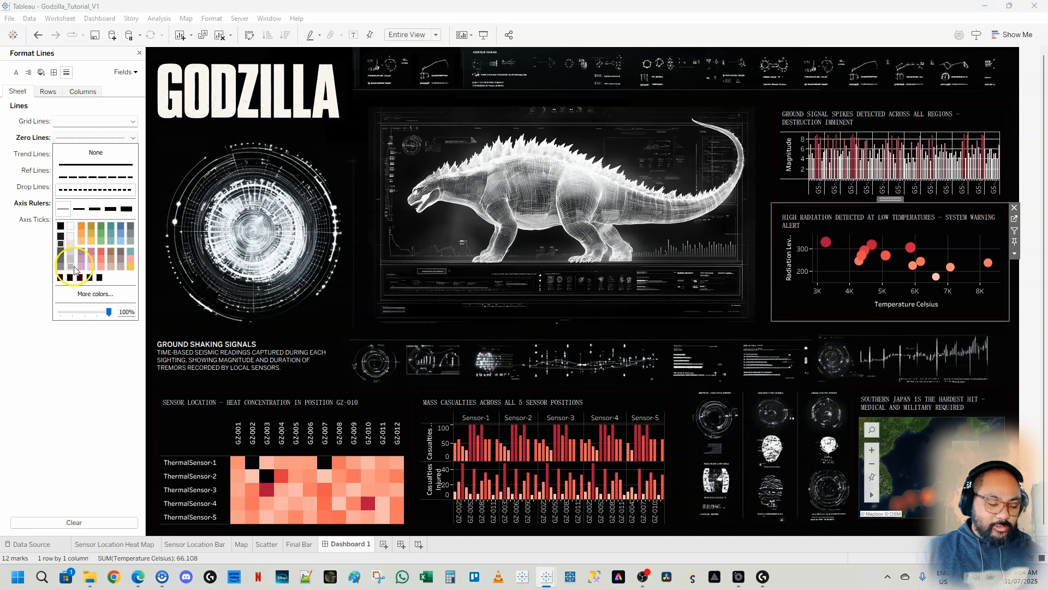
{"action": "left_click", "coordinate": [66, 398]}
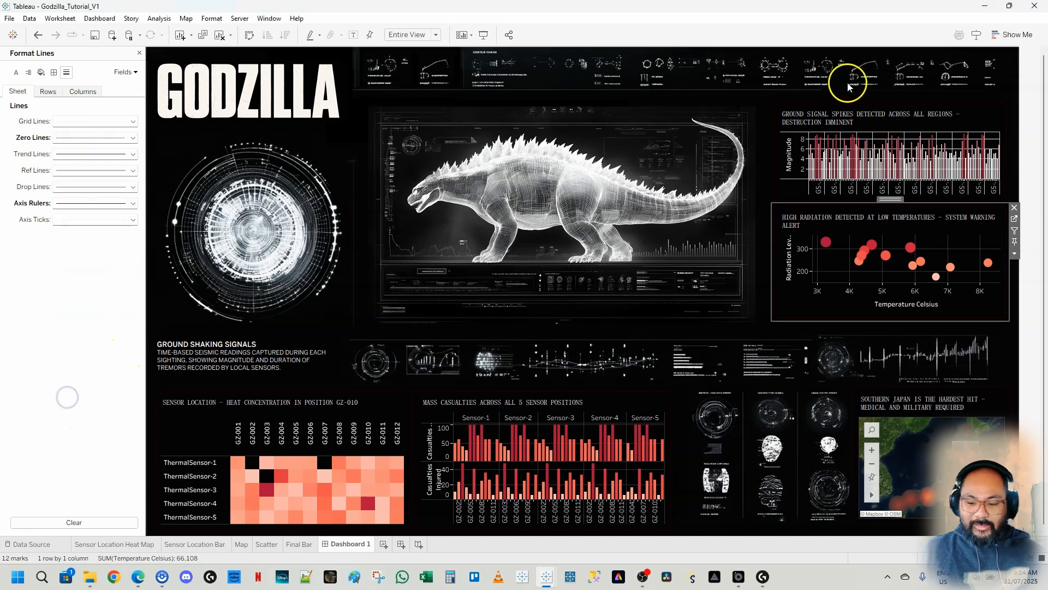
Format the Ground Signal Spikes chart's borders, setting the column and row dividers of the pane to dark grey.
{"action": "left_click", "coordinate": [925, 121]}
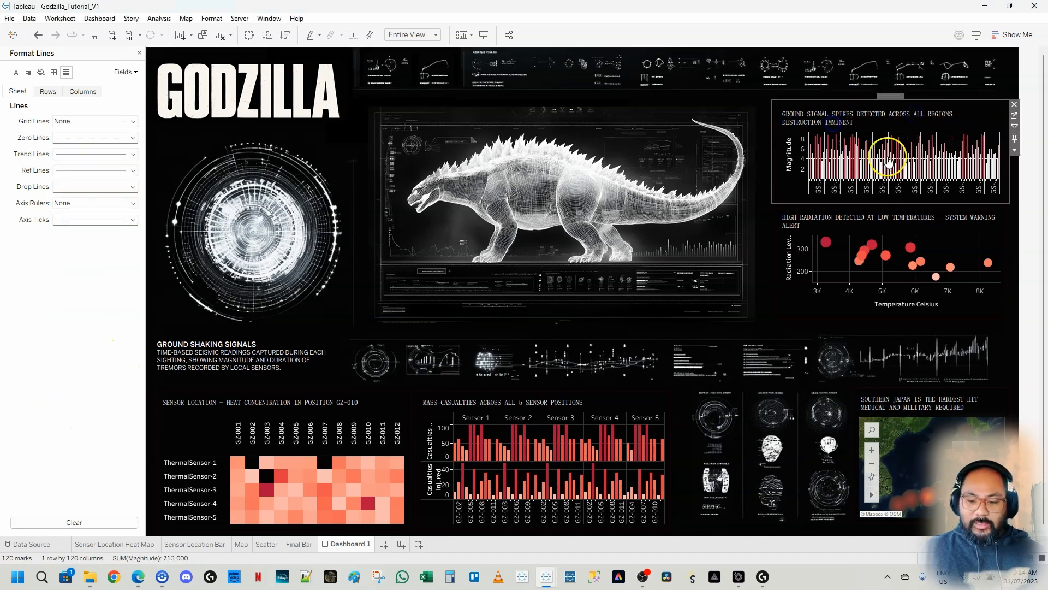
{"action": "right_click", "coordinate": [877, 136]}
{"action": "left_click", "coordinate": [901, 182]}
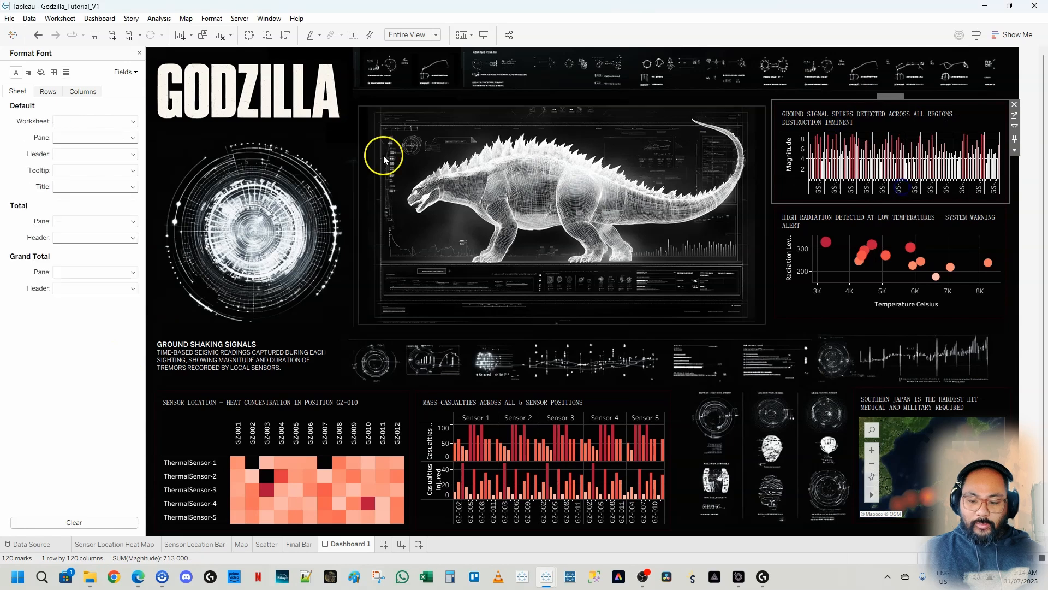
{"action": "left_click", "coordinate": [53, 72]}
{"action": "left_click", "coordinate": [77, 358]}
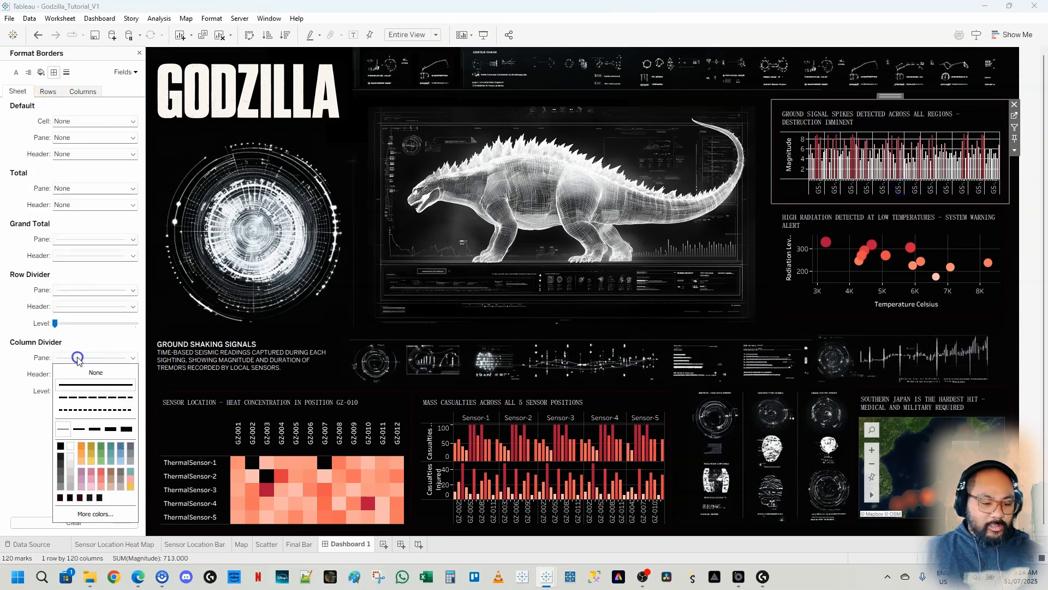
{"action": "left_click", "coordinate": [61, 463]}
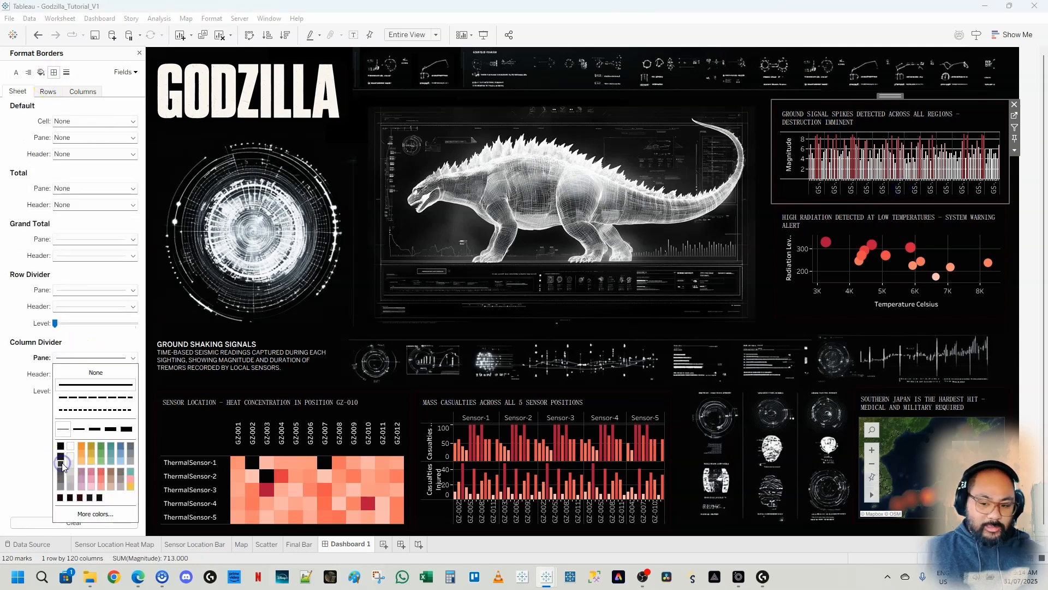
{"action": "left_click", "coordinate": [66, 290]}
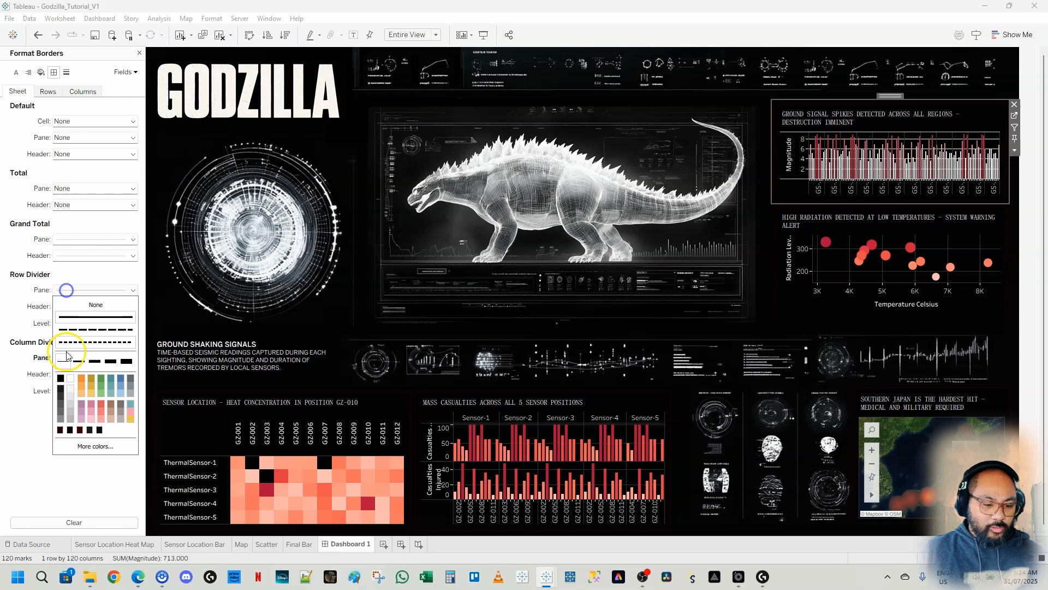
{"action": "left_click", "coordinate": [59, 397]}
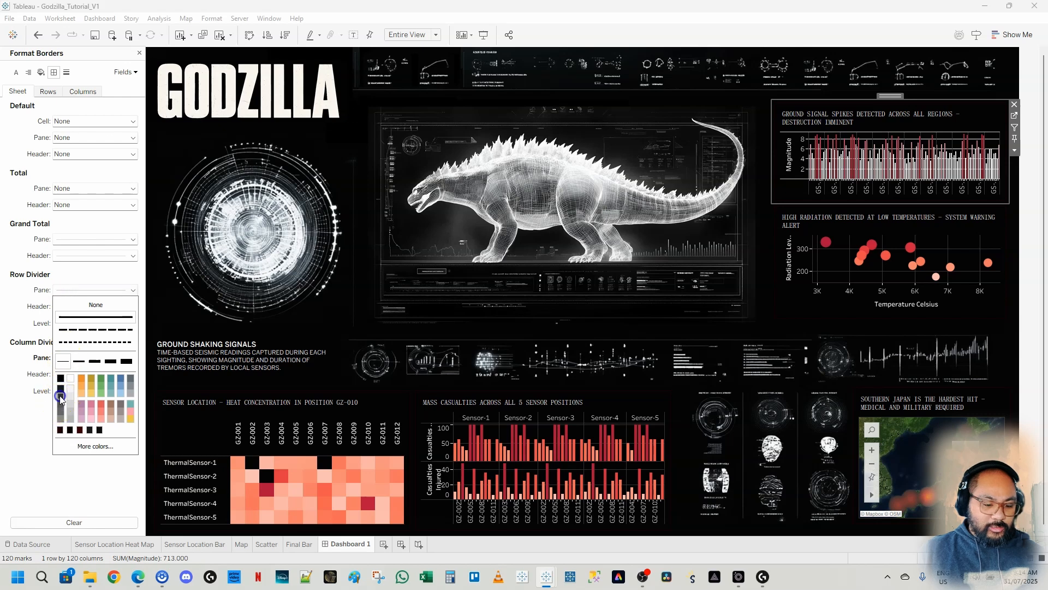
Set the row grid lines of the Ground Signal Spikes chart to dark grey and deselect the chart.
{"action": "left_click", "coordinate": [67, 72]}
{"action": "left_click", "coordinate": [48, 91]}
{"action": "left_click", "coordinate": [69, 122]}
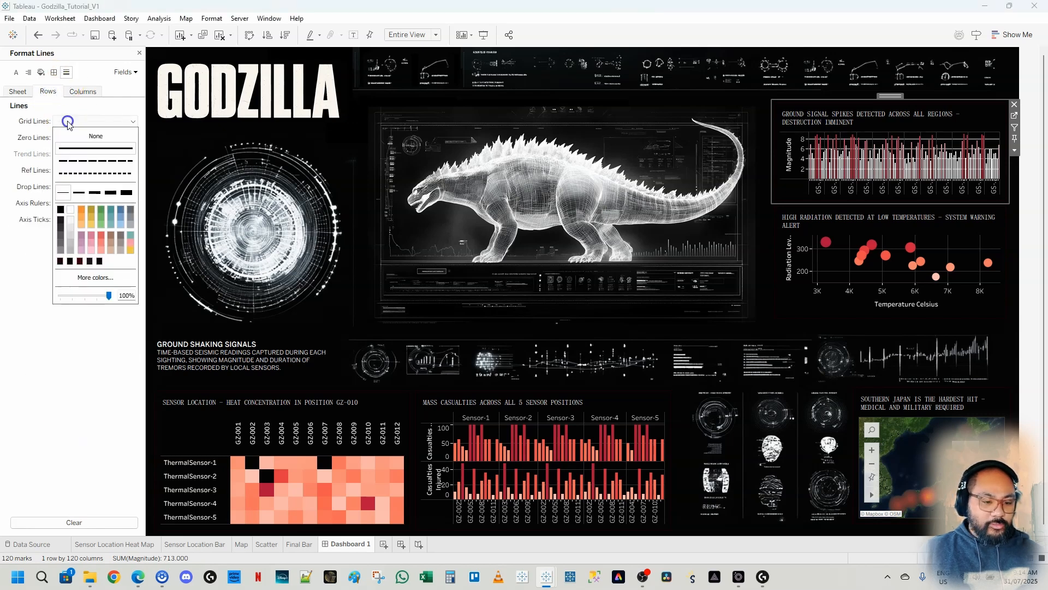
{"action": "left_click", "coordinate": [60, 227]}
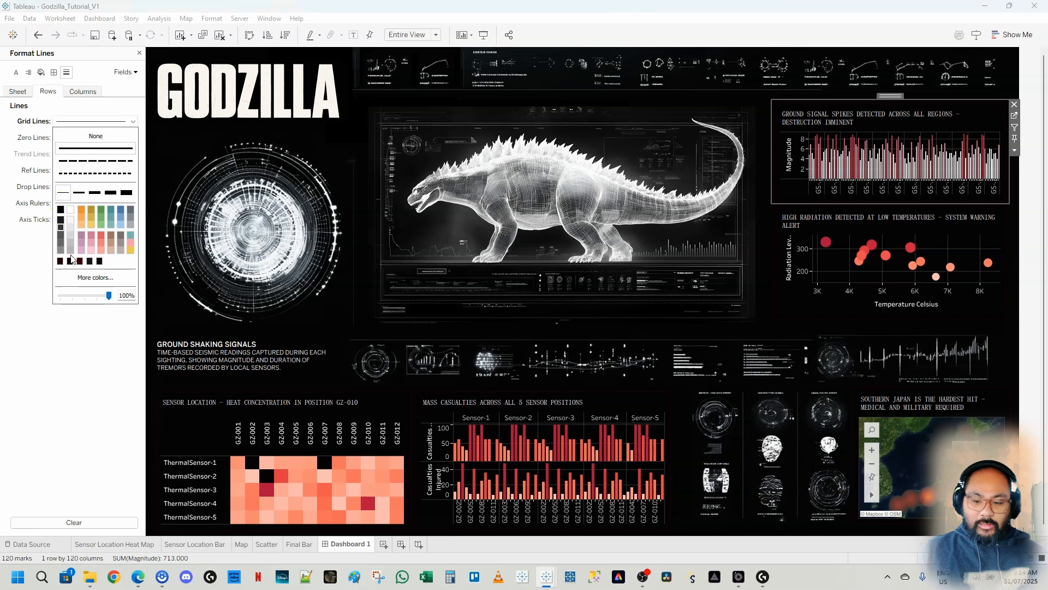
{"action": "left_click", "coordinate": [85, 407]}
{"action": "left_click", "coordinate": [1037, 353]}
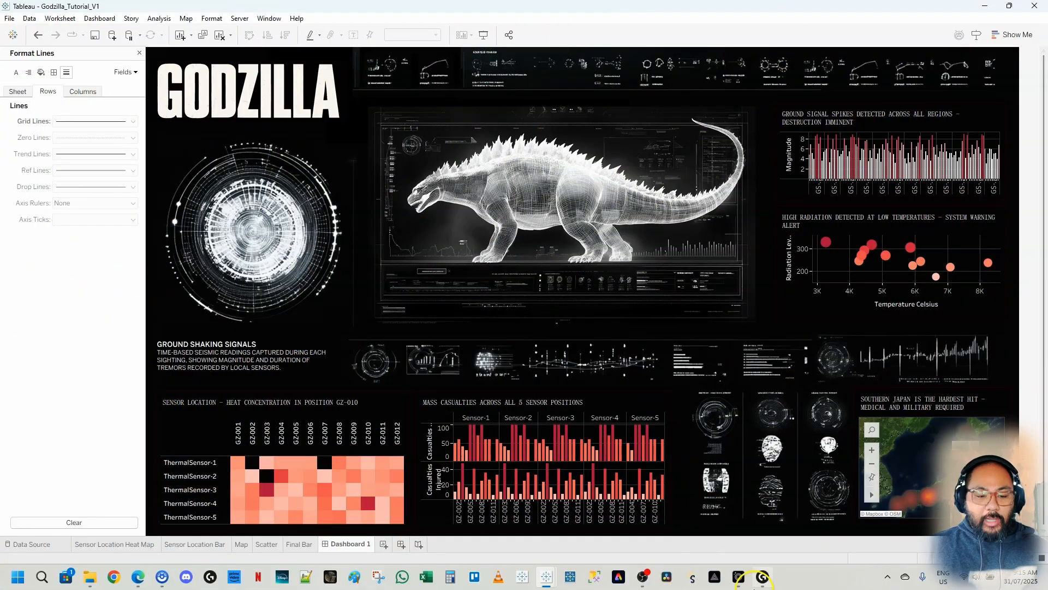
{"action": "left_click", "coordinate": [241, 19]}
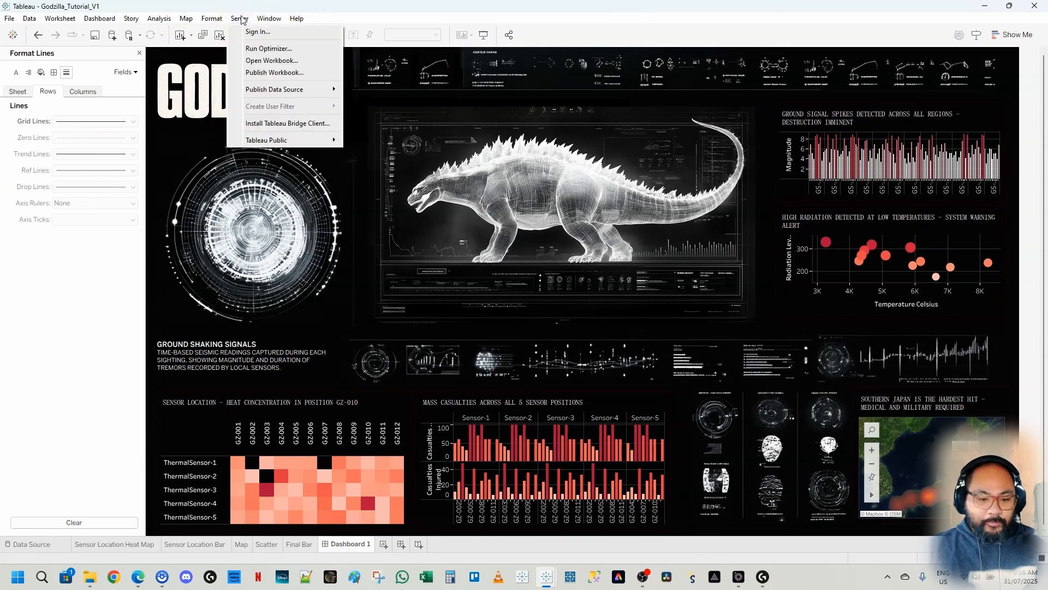
{"action": "mouse_move", "coordinate": [240, 140]}
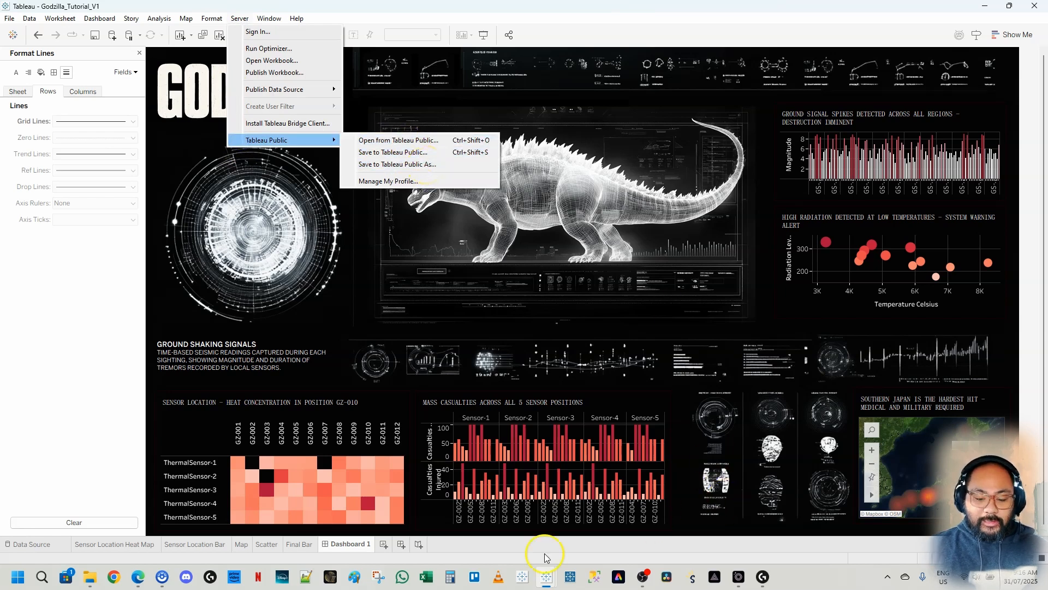
{"action": "left_click", "coordinate": [531, 578]}
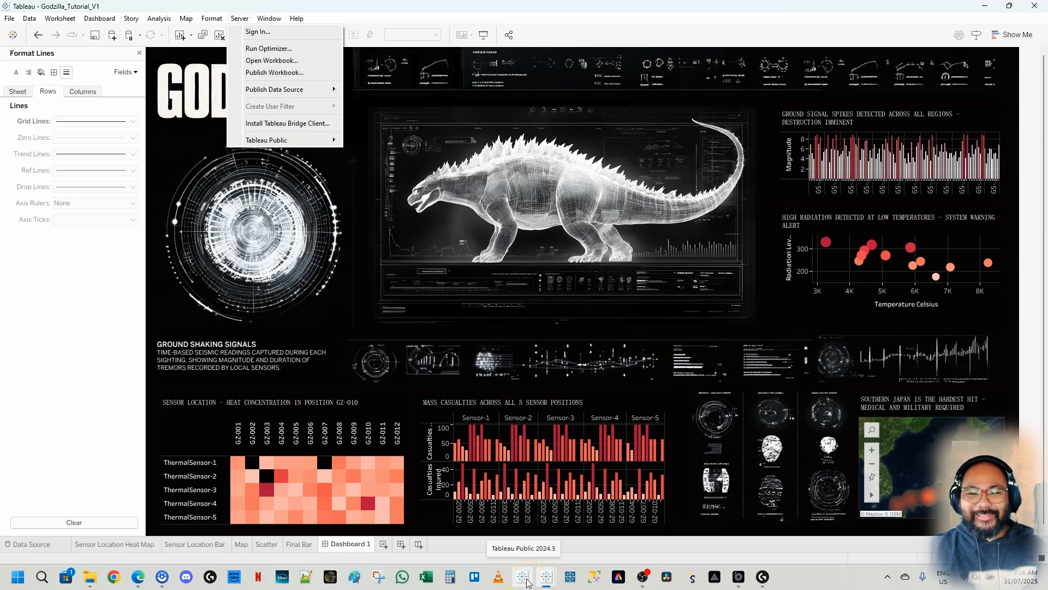
{"action": "left_click", "coordinate": [531, 568]}
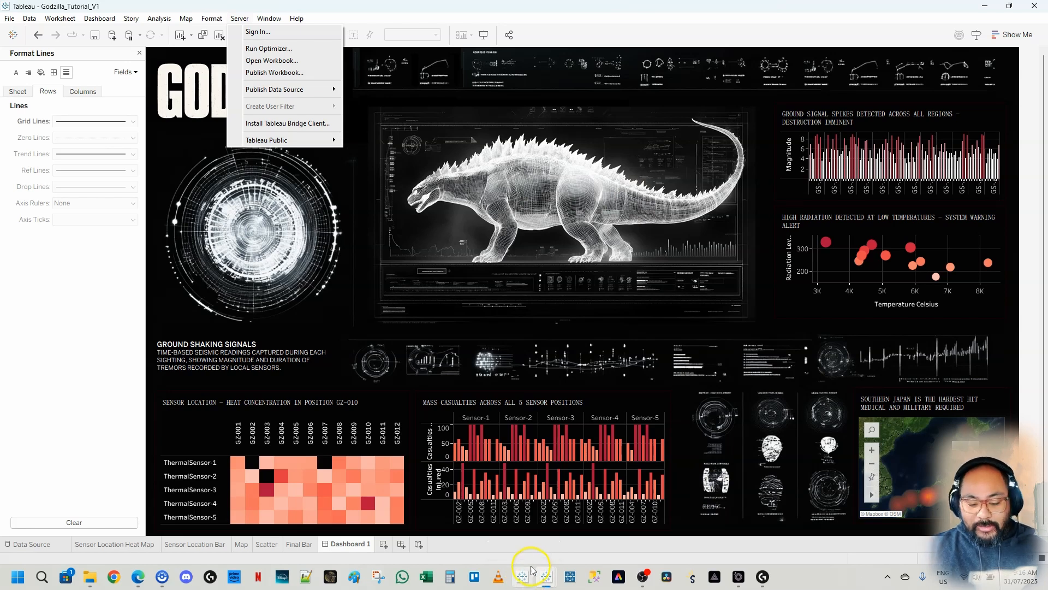
{"action": "left_click", "coordinate": [239, 19]}
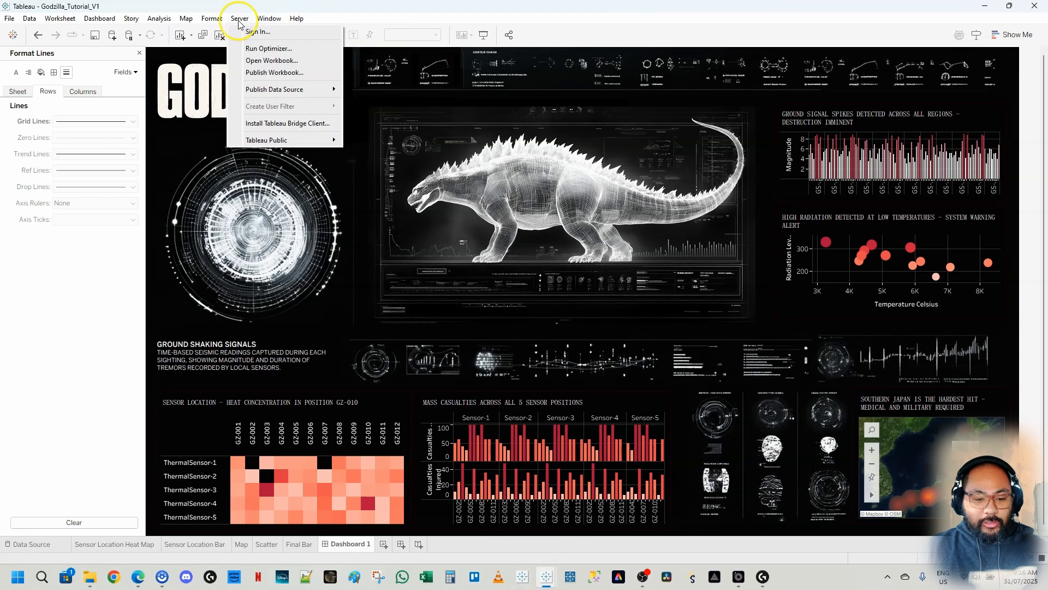
{"action": "left_click", "coordinate": [10, 20]}
{"action": "left_click", "coordinate": [10, 19]}
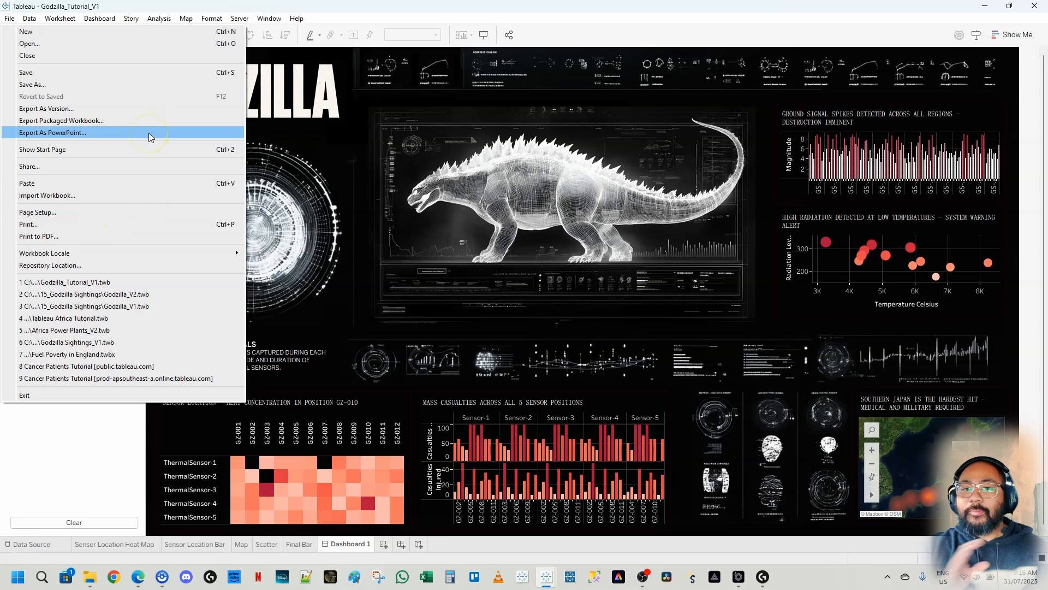
{"action": "left_click", "coordinate": [249, 35]}
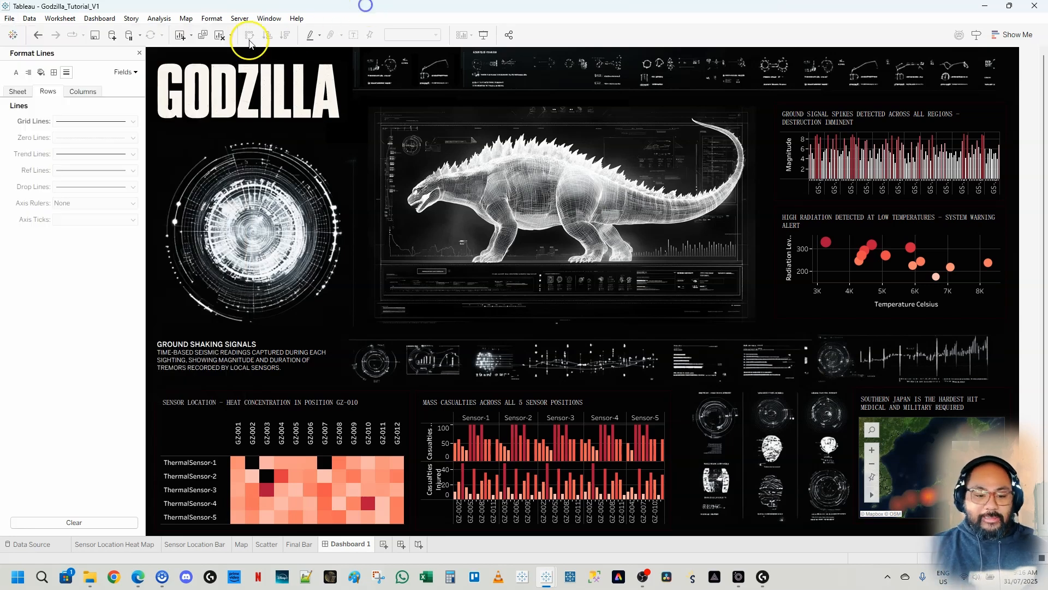
Start saving the workbook to Tableau Public as a new copy and sign in to the Tableau Public account.
{"action": "left_click", "coordinate": [240, 18]}
{"action": "mouse_move", "coordinate": [287, 139]}
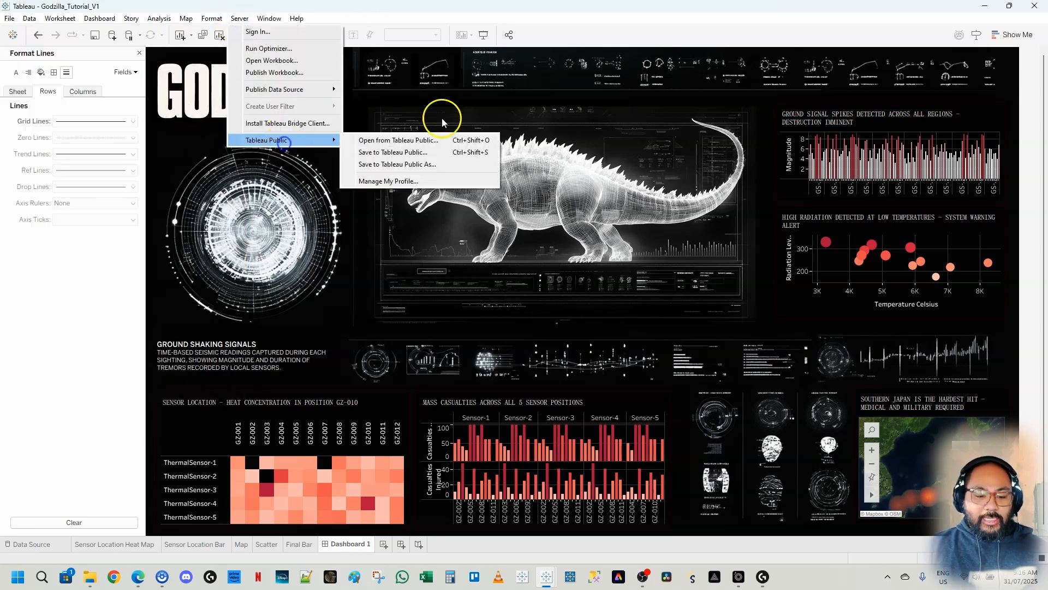
{"action": "left_click", "coordinate": [431, 165]}
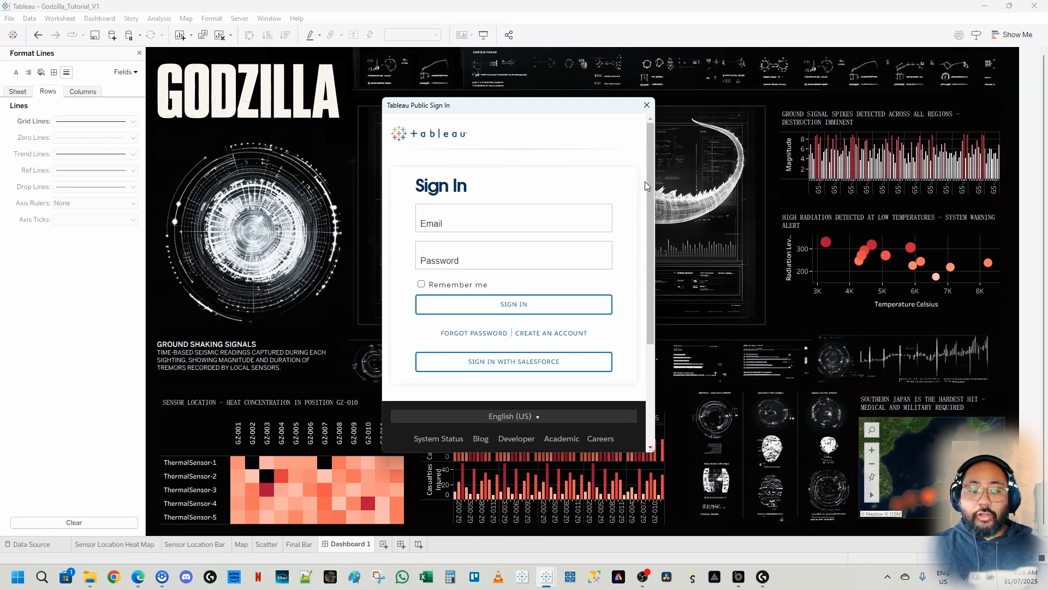
{"action": "left_click", "coordinate": [548, 214]}
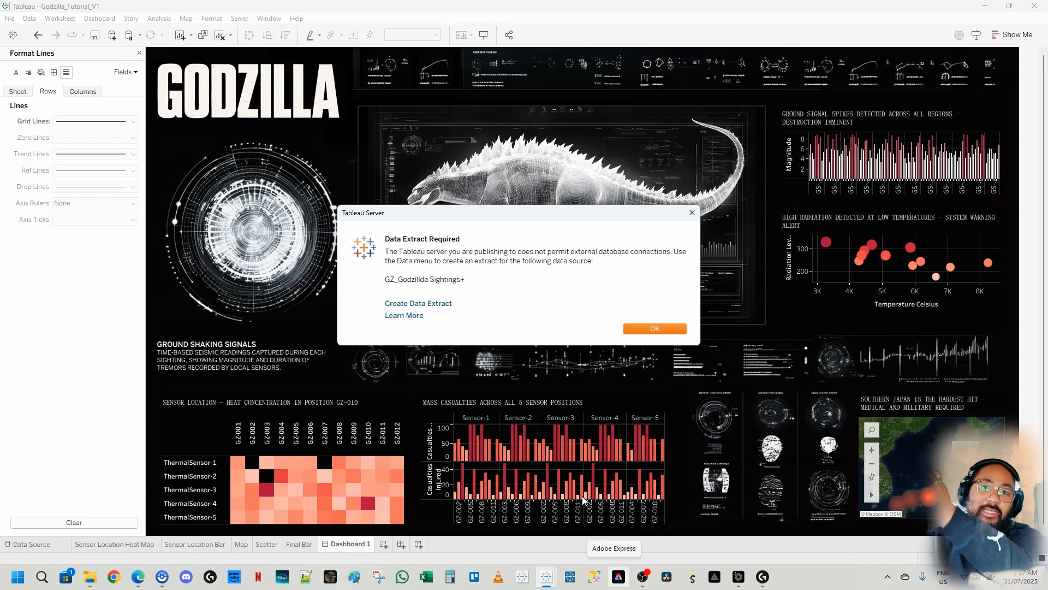
Create a data extract of all rows for the GZ_Godzillda Sightings+ data source and save it in the Downloads folder.
{"action": "left_click", "coordinate": [406, 304]}
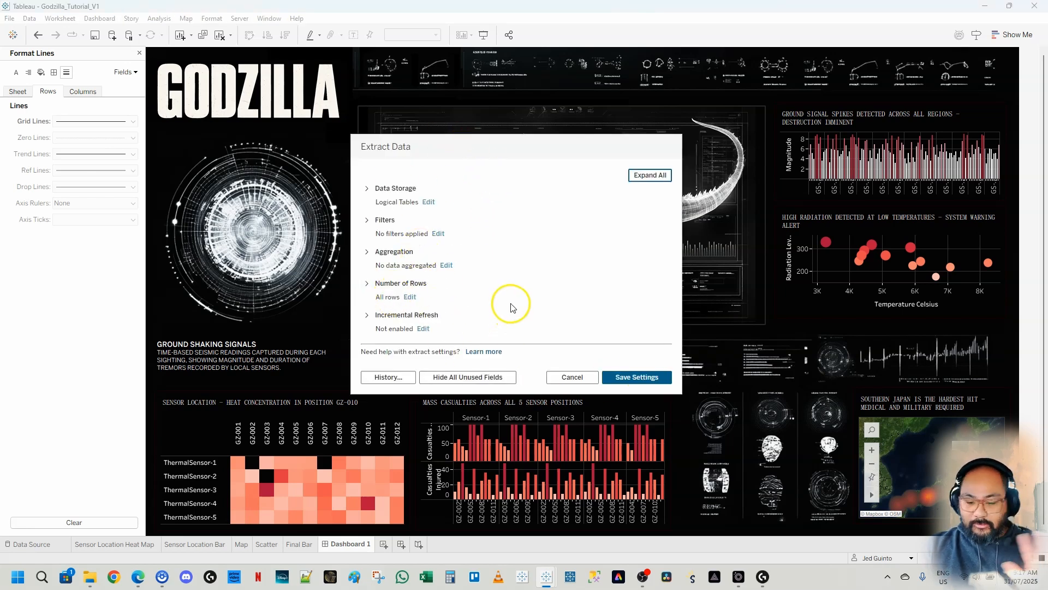
{"action": "left_click", "coordinate": [636, 378]}
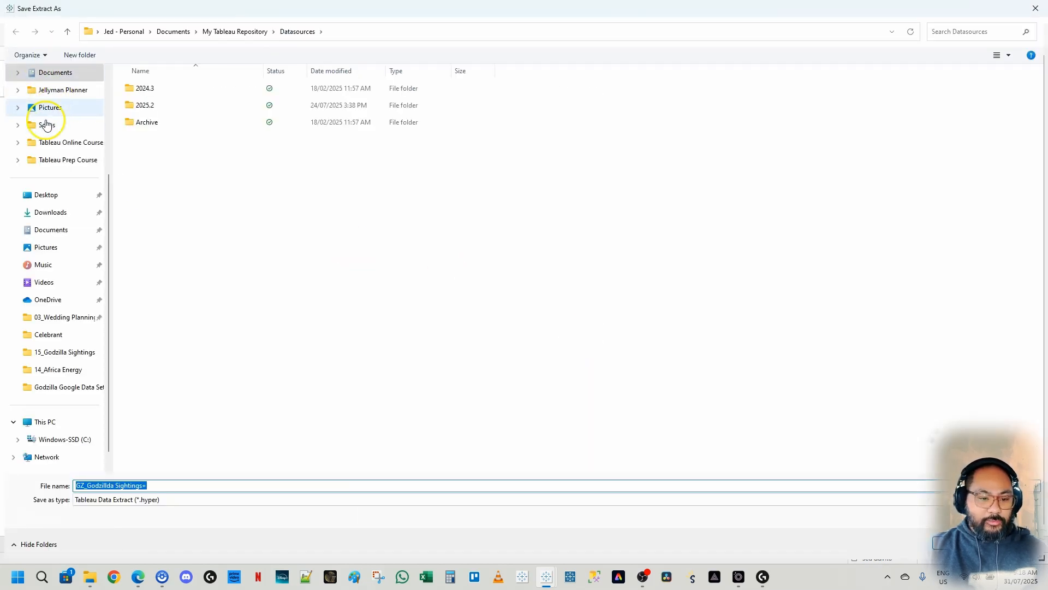
{"action": "left_click", "coordinate": [50, 212]}
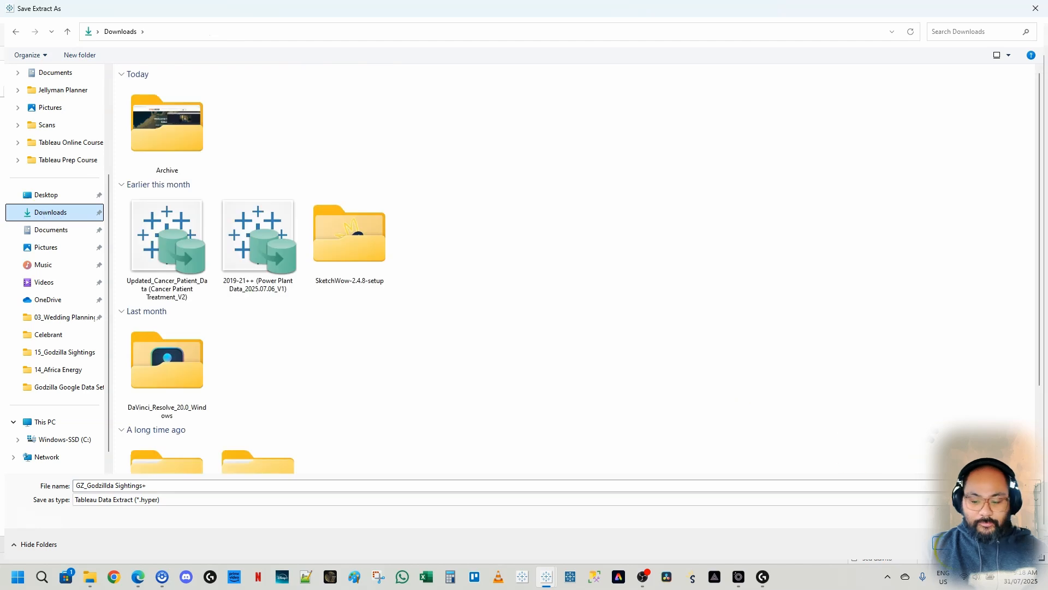
{"action": "left_click", "coordinate": [953, 544]}
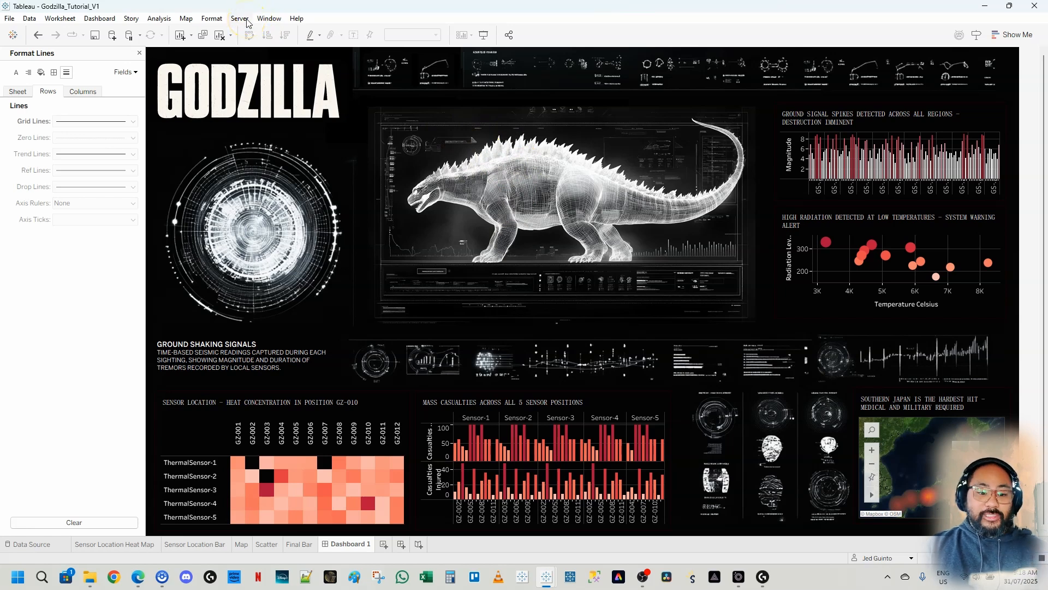
Publish the workbook to Tableau Public with the title Godzilla_Tutorial_V1 and view the published dashboard.
{"action": "left_click", "coordinate": [245, 20]}
{"action": "mouse_move", "coordinate": [270, 140]}
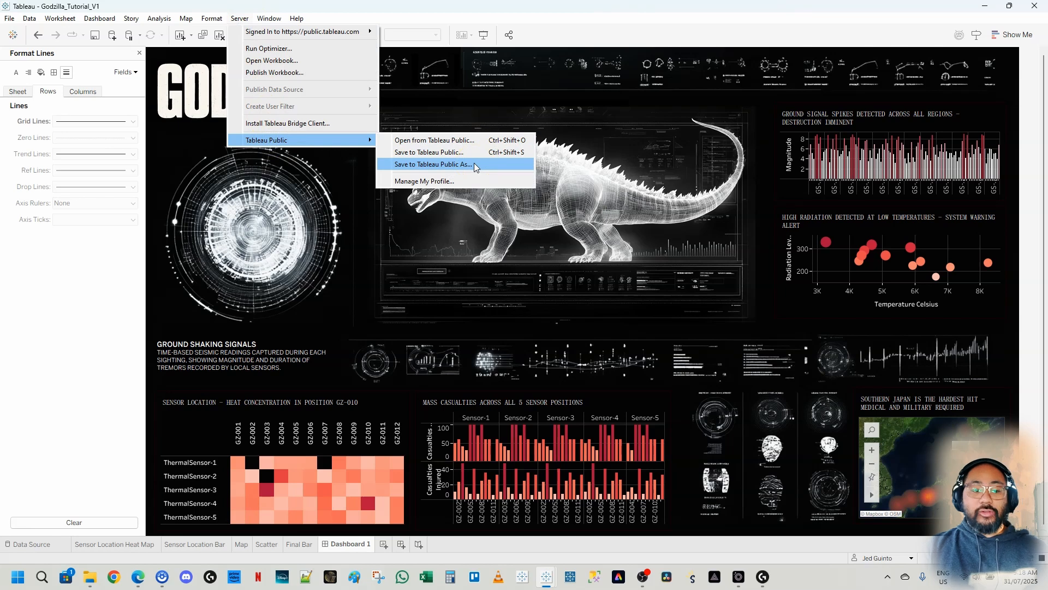
{"action": "left_click", "coordinate": [9, 18]}
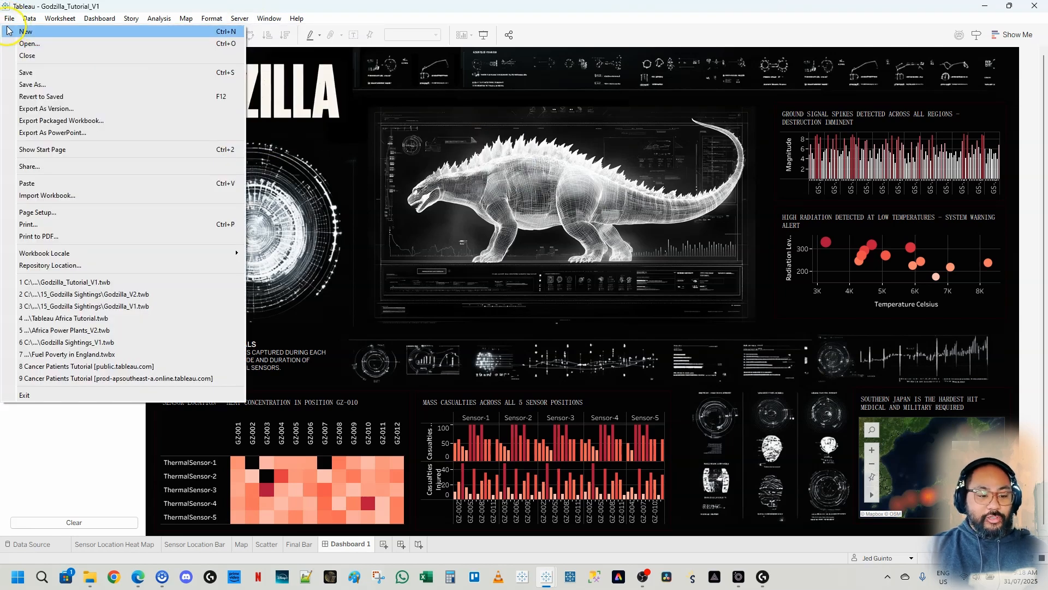
{"action": "mouse_move", "coordinate": [239, 21]}
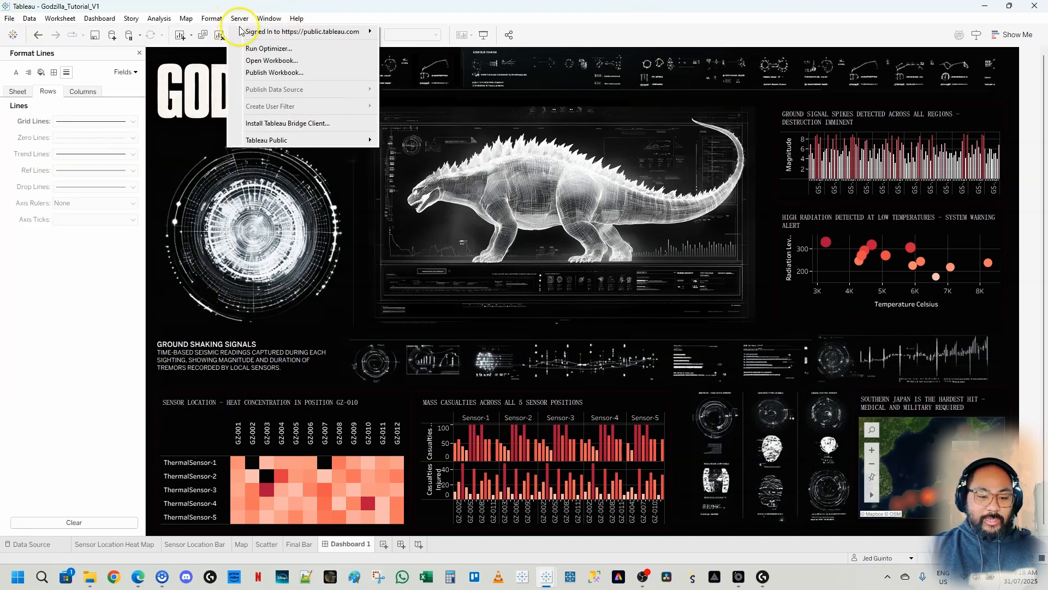
{"action": "mouse_move", "coordinate": [273, 140]}
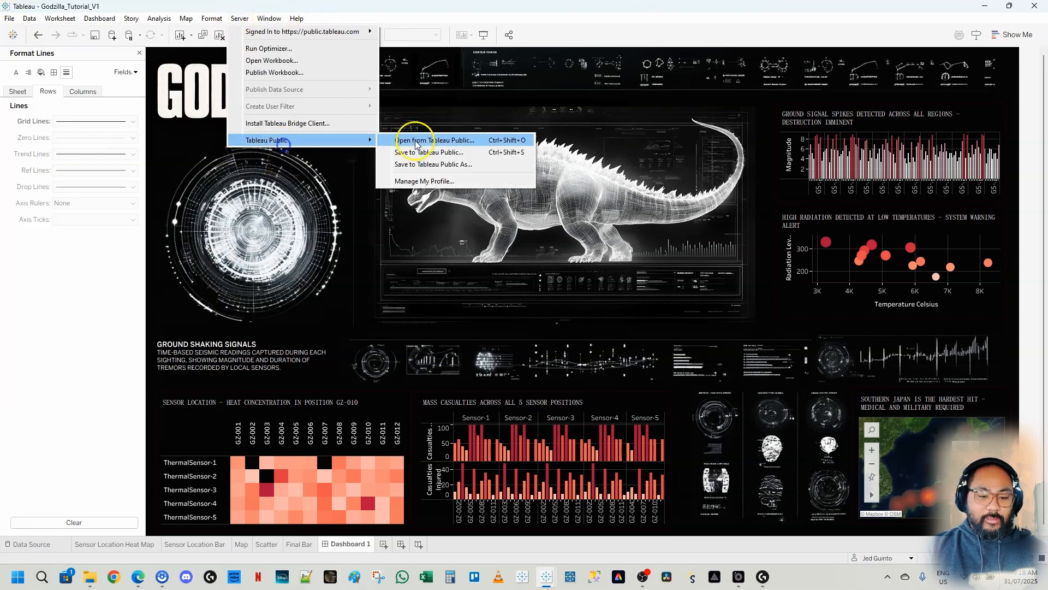
{"action": "left_click", "coordinate": [457, 166]}
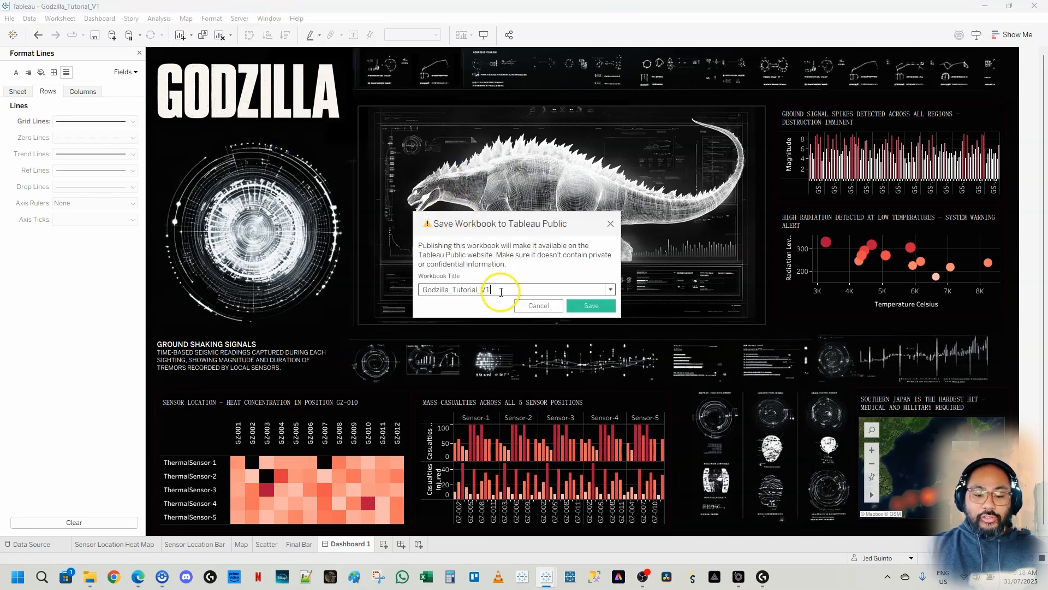
{"action": "left_click", "coordinate": [585, 306]}
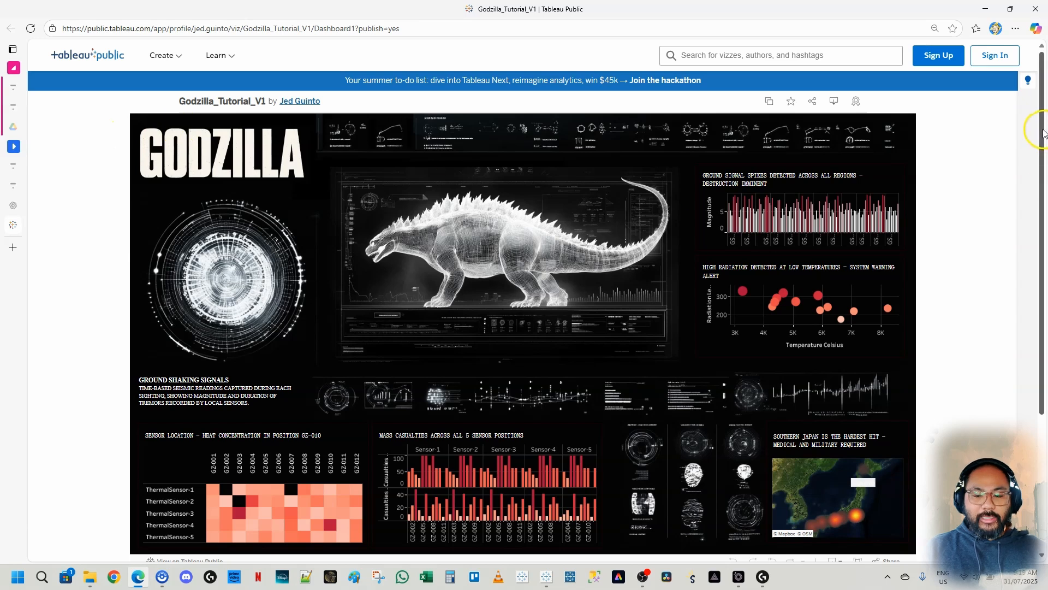
{"action": "mouse_move", "coordinate": [1041, 134]}
{"action": "left_mouse_down"}
{"action": "mouse_move", "coordinate": [1044, 208]}
{"action": "mouse_move", "coordinate": [1046, 144]}
{"action": "left_mouse_up"}
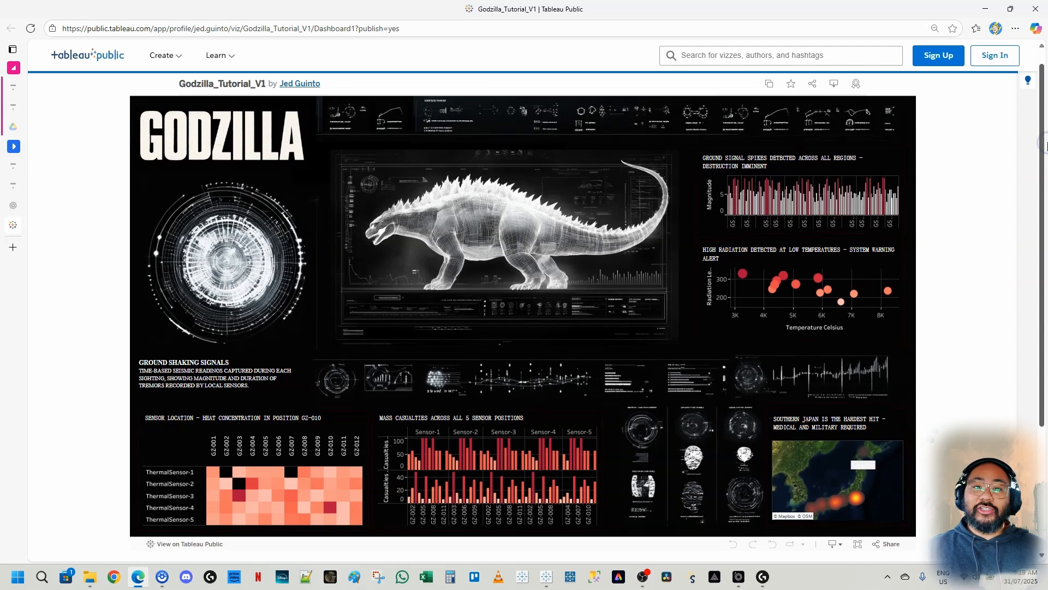